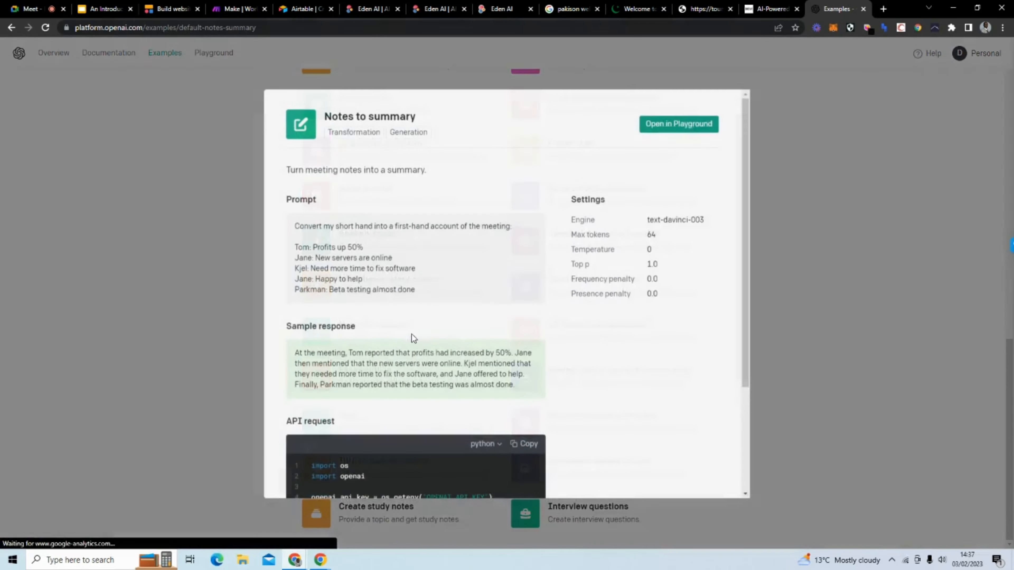
Step: Swap the Notes to summary example for the Essay outline example with its Nikola Tesla prompt
{"action": "left_click", "coordinate": [145, 262]}
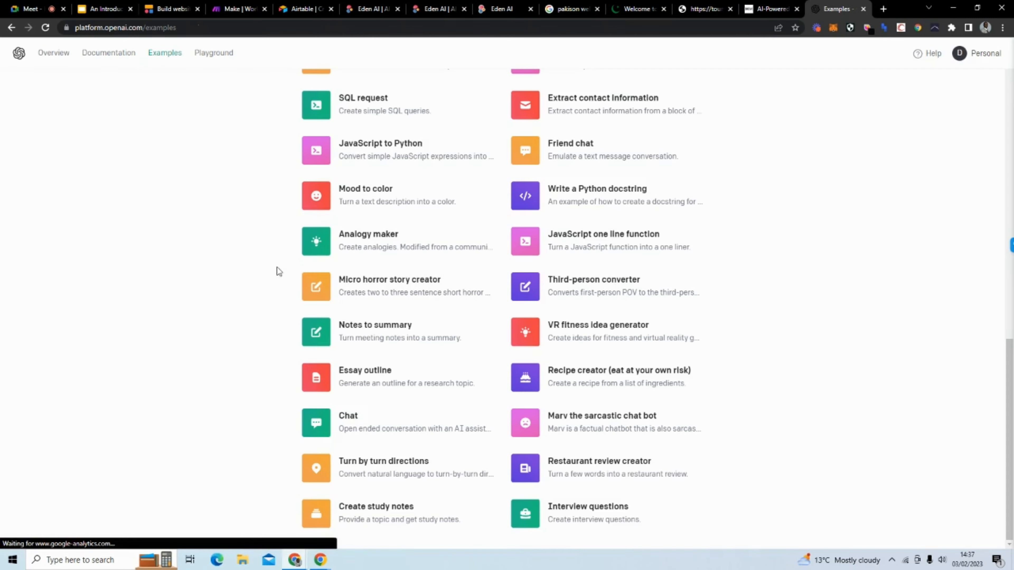
{"action": "left_click", "coordinate": [386, 379]}
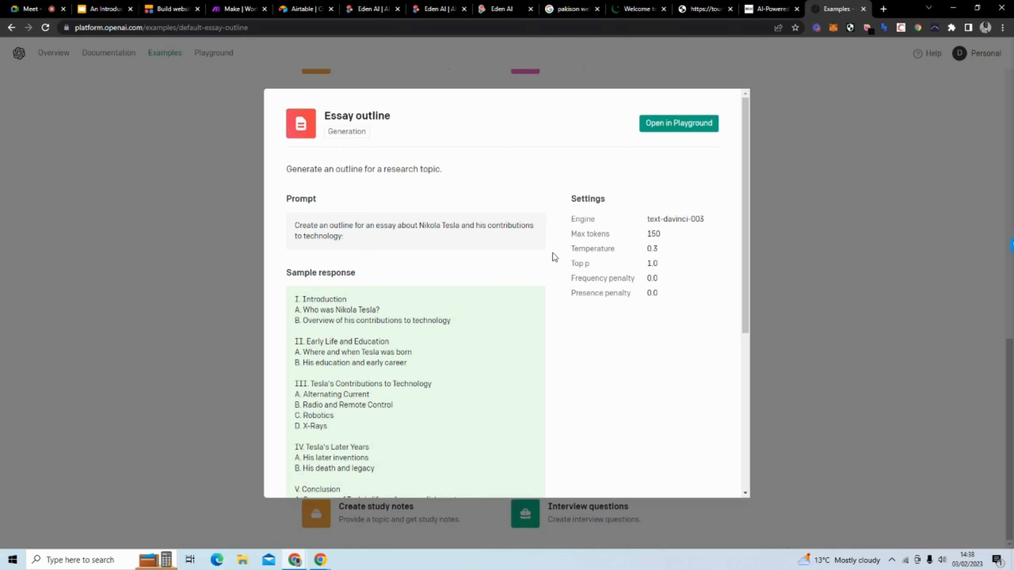
{"action": "scroll", "coordinate": [504, 267], "scroll_direction": "down", "scroll_amount": 4}
{"action": "scroll", "coordinate": [492, 274], "scroll_direction": "up", "scroll_amount": 1}
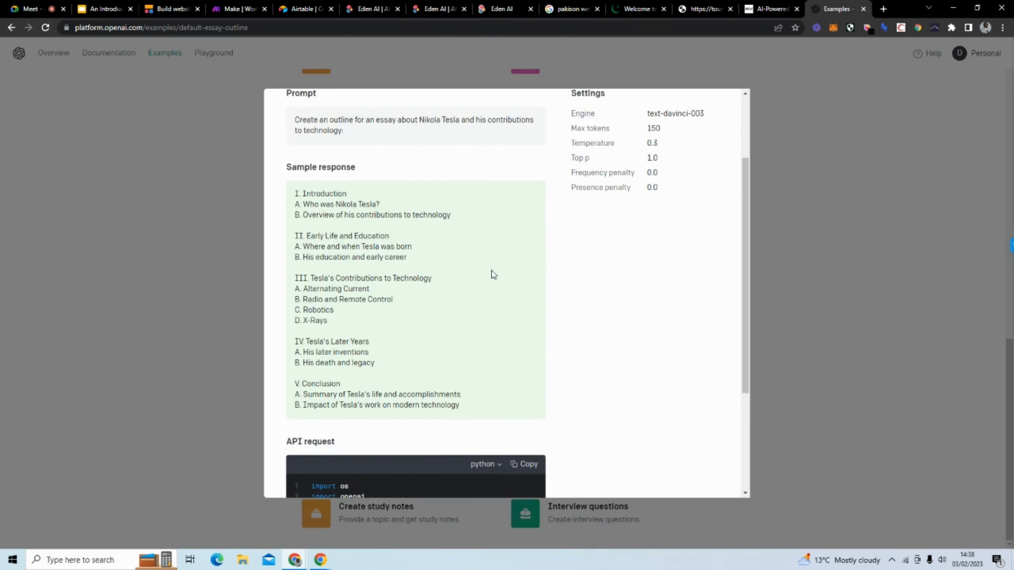
{"action": "left_click_drag", "start_coordinate": [485, 398], "coordinate": [288, 194]}
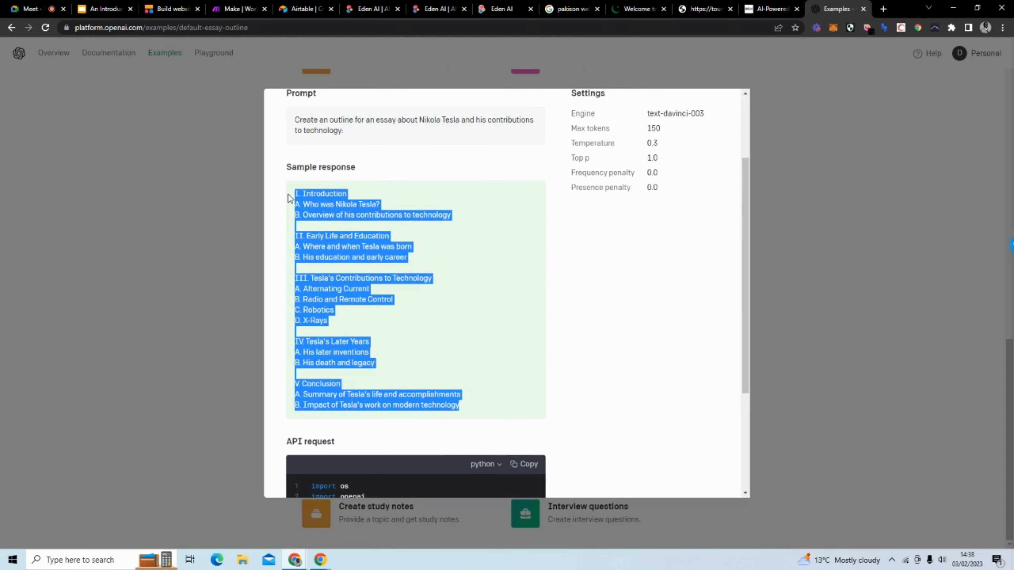
{"action": "left_click", "coordinate": [486, 185]}
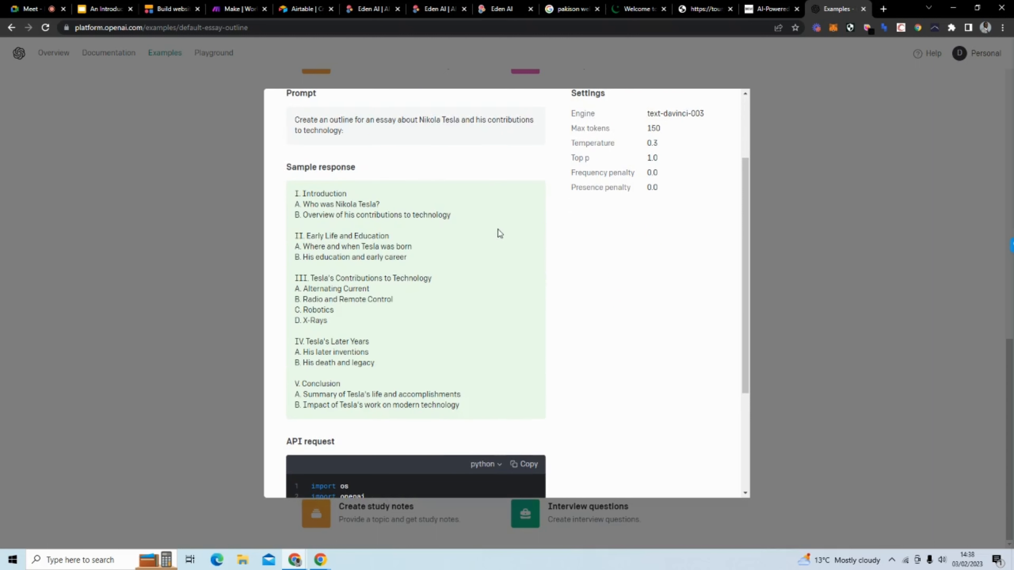
{"action": "scroll", "coordinate": [498, 229], "scroll_direction": "up", "scroll_amount": 3}
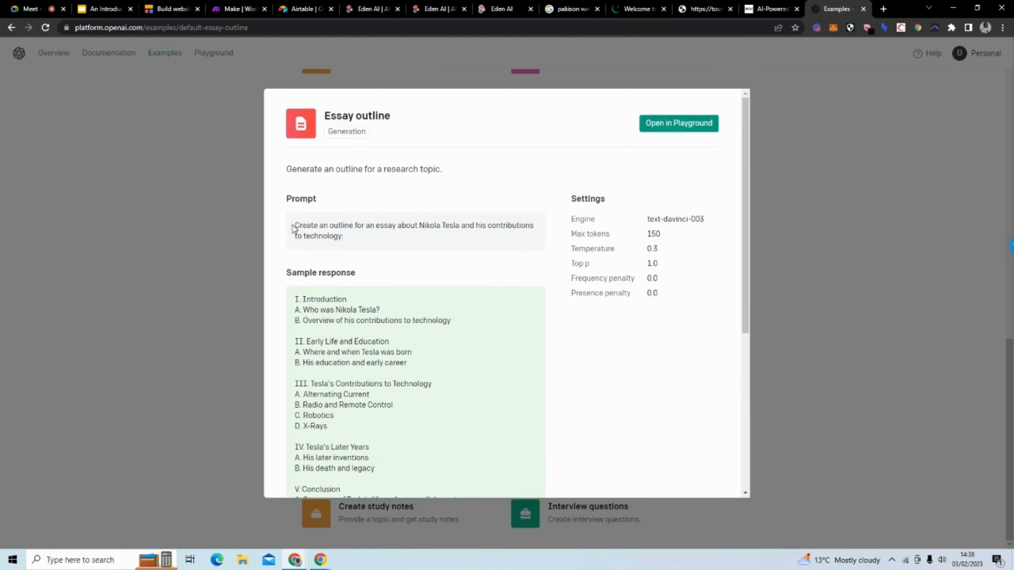
{"action": "left_click_drag", "start_coordinate": [295, 226], "coordinate": [519, 240]}
{"action": "left_click", "coordinate": [450, 241]}
{"action": "scroll", "coordinate": [439, 267], "scroll_direction": "down", "scroll_amount": 4}
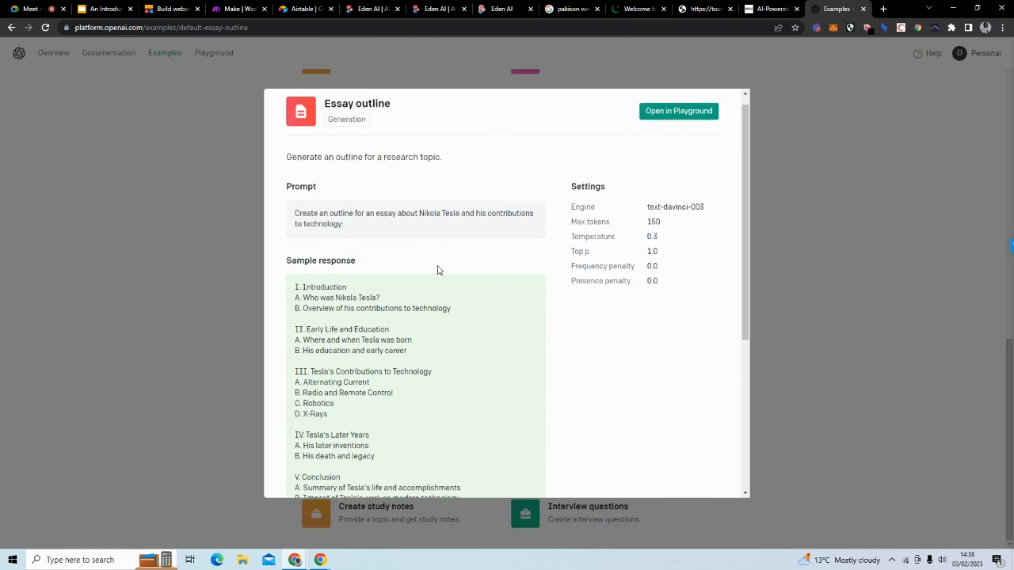
{"action": "scroll", "coordinate": [447, 380], "scroll_direction": "down", "scroll_amount": 3}
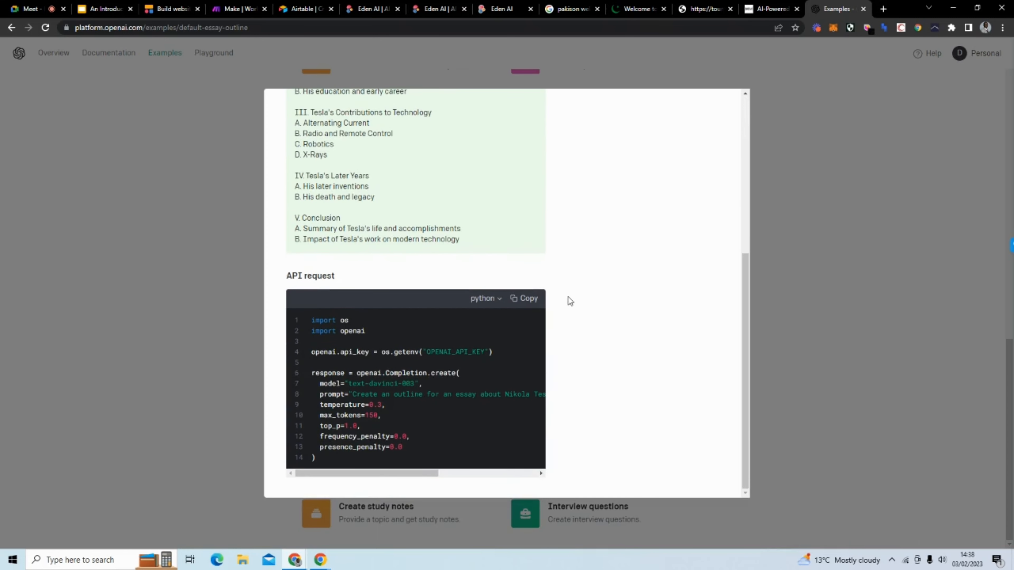
{"action": "left_click_drag", "start_coordinate": [372, 474], "coordinate": [316, 320]}
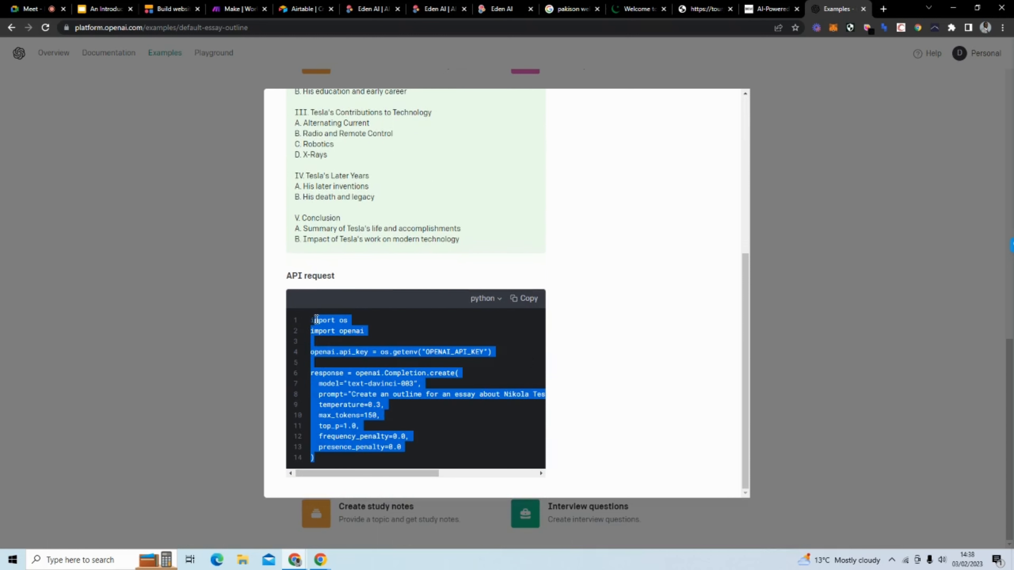
{"action": "left_click", "coordinate": [652, 354]}
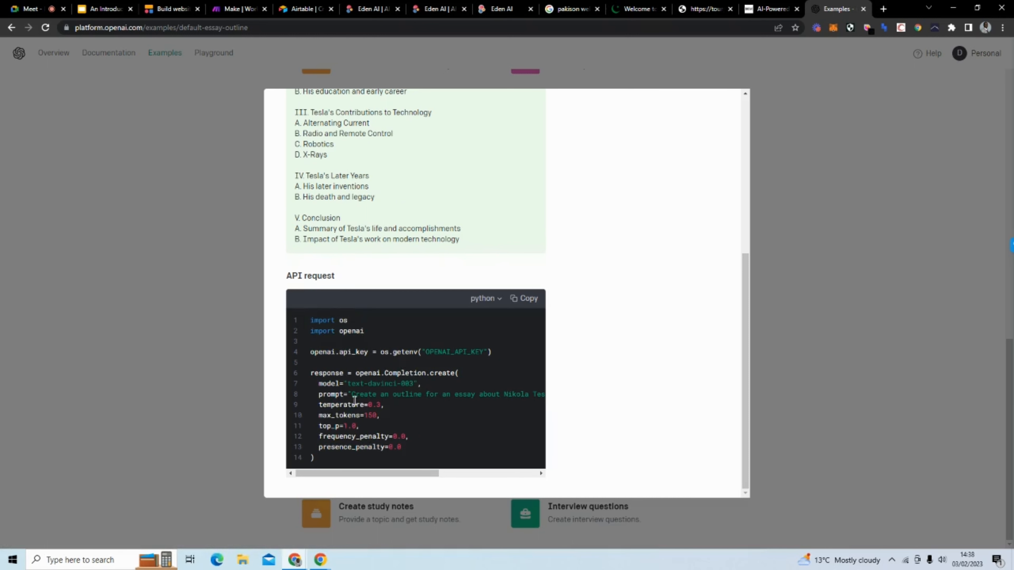
{"action": "scroll", "coordinate": [399, 393], "scroll_direction": "up", "scroll_amount": 5}
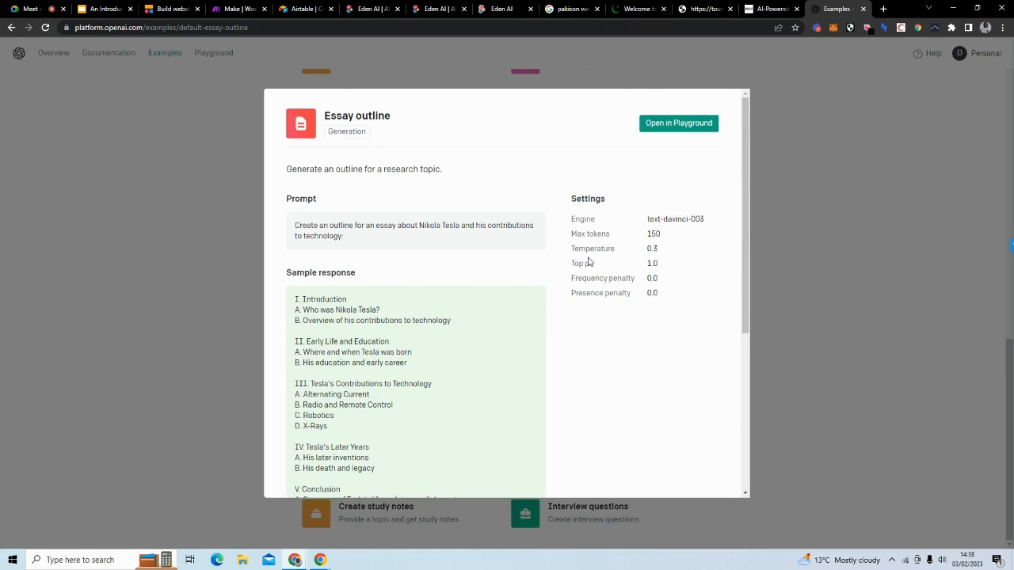
{"action": "scroll", "coordinate": [575, 302], "scroll_direction": "down", "scroll_amount": 5}
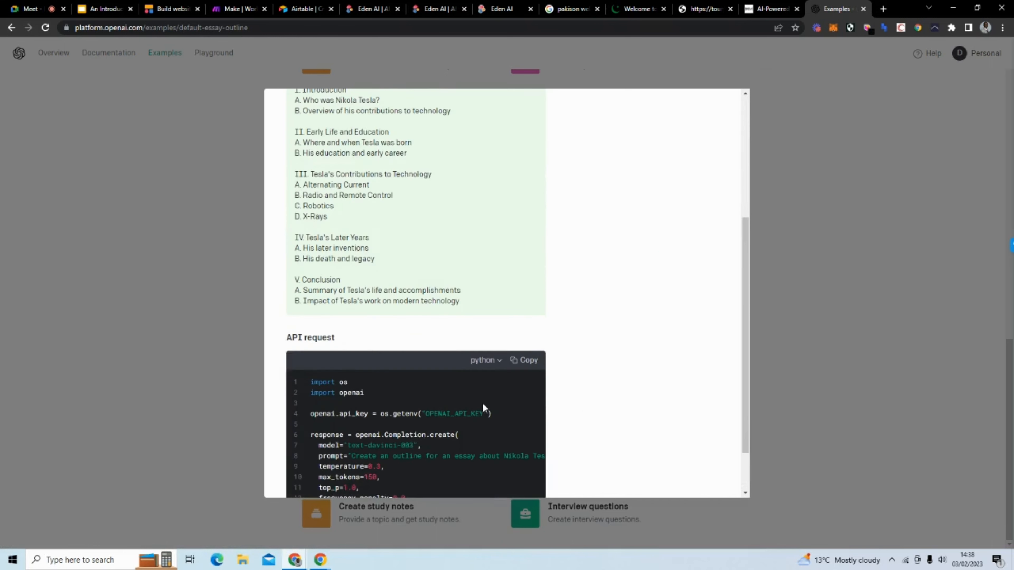
{"action": "scroll", "coordinate": [376, 445], "scroll_direction": "down", "scroll_amount": 2}
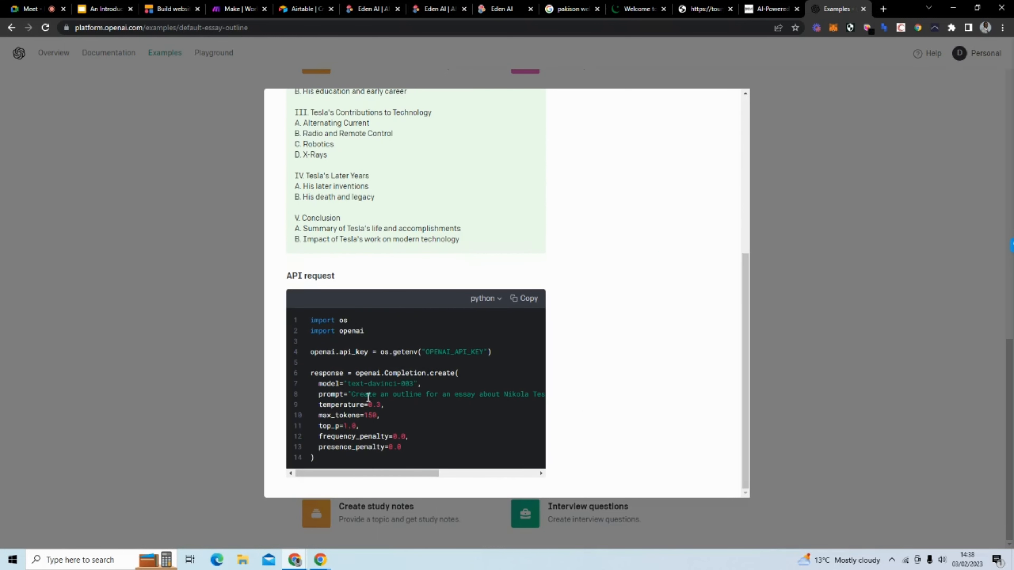
{"action": "scroll", "coordinate": [562, 310], "scroll_direction": "up", "scroll_amount": 5}
Step: Load the Essay outline example into the Playground, with a new line after the prompt
{"action": "left_click", "coordinate": [669, 131]}
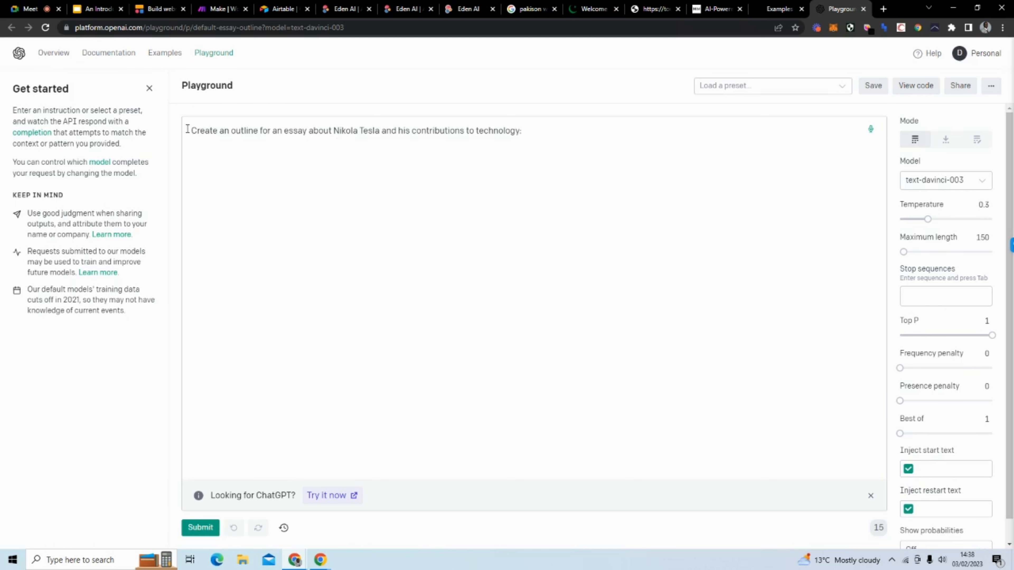
{"action": "left_click_drag", "start_coordinate": [192, 131], "coordinate": [537, 152]}
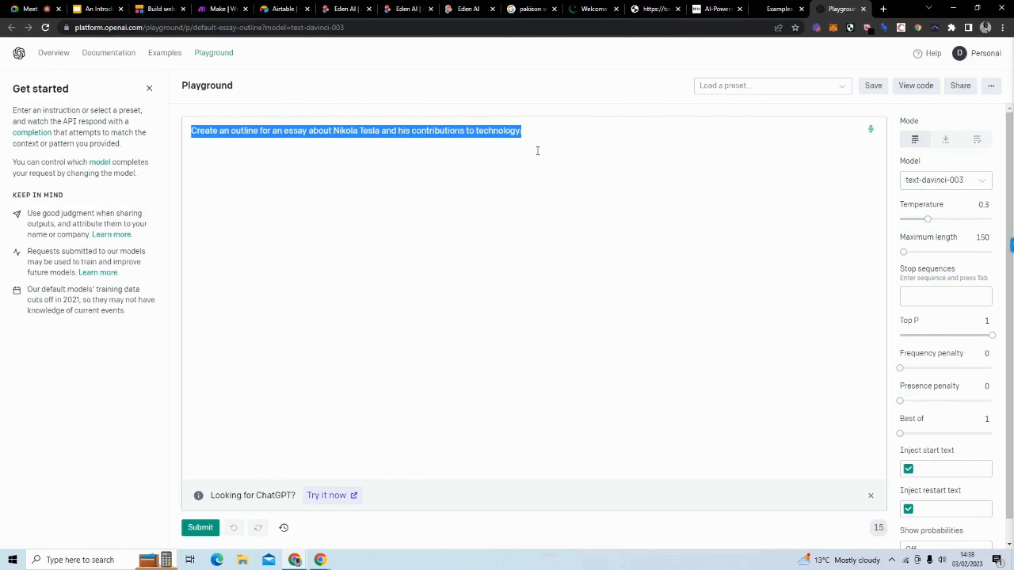
{"action": "left_click", "coordinate": [537, 151]}
{"action": "key", "text": "Return"}
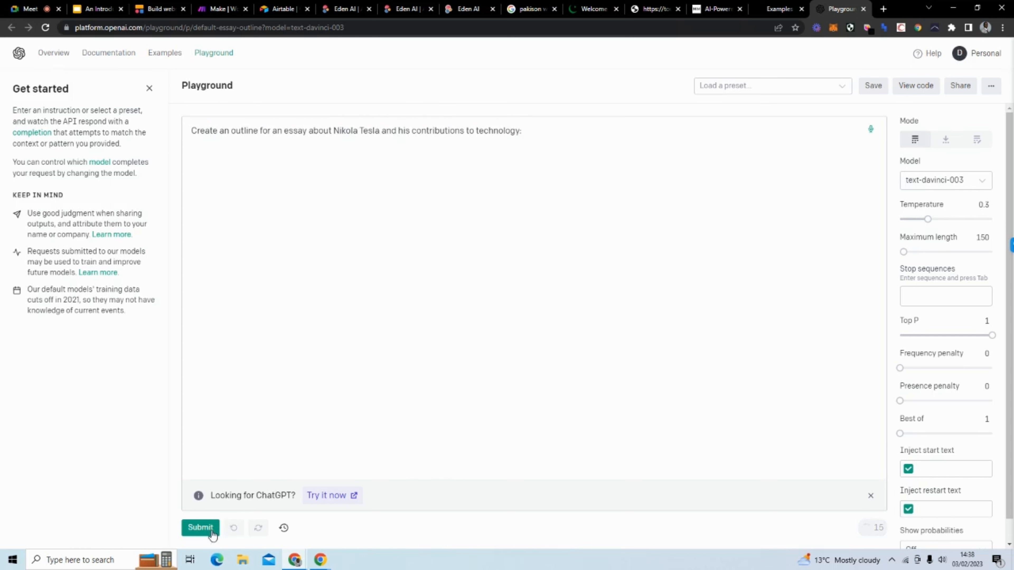
Step: Generate a Tesla essay outline, then delete it so only the prompt remains
{"action": "left_click", "coordinate": [200, 527]}
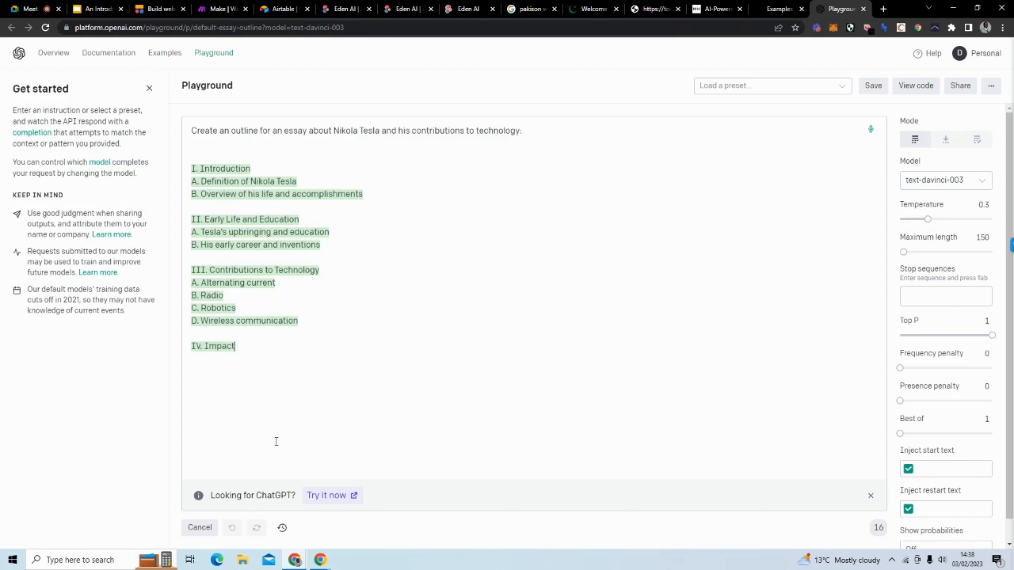
{"action": "left_click_drag", "start_coordinate": [345, 433], "coordinate": [146, 163]}
{"action": "key", "text": "BackSpace"}
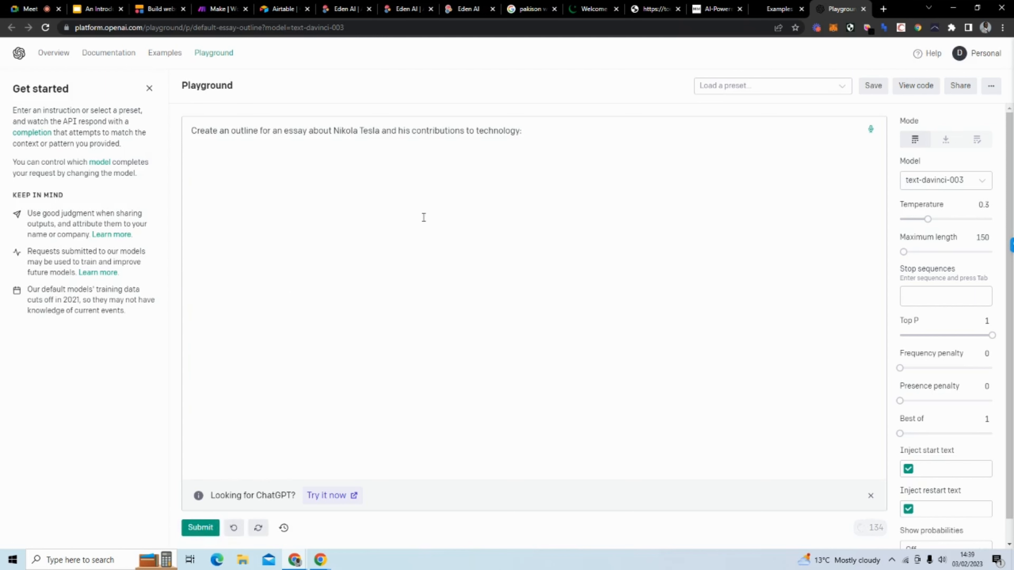
Step: Change the prompt's person to Elon Musk, generate an outline, then stop and delete it
{"action": "left_click_drag", "start_coordinate": [380, 130], "coordinate": [333, 127]}
{"action": "type", "text": "Elon Mu"}
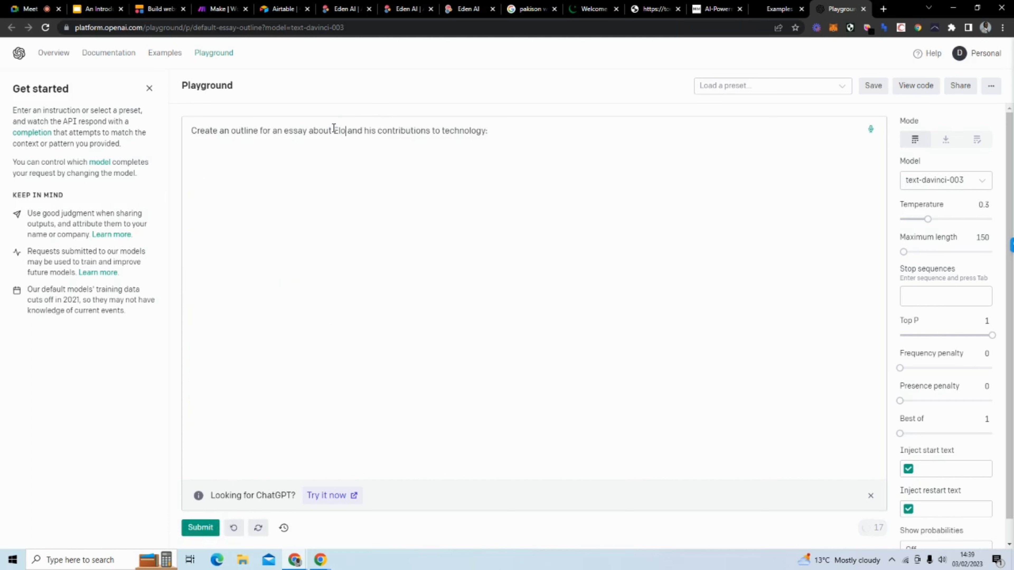
{"action": "type", "text": "sk"}
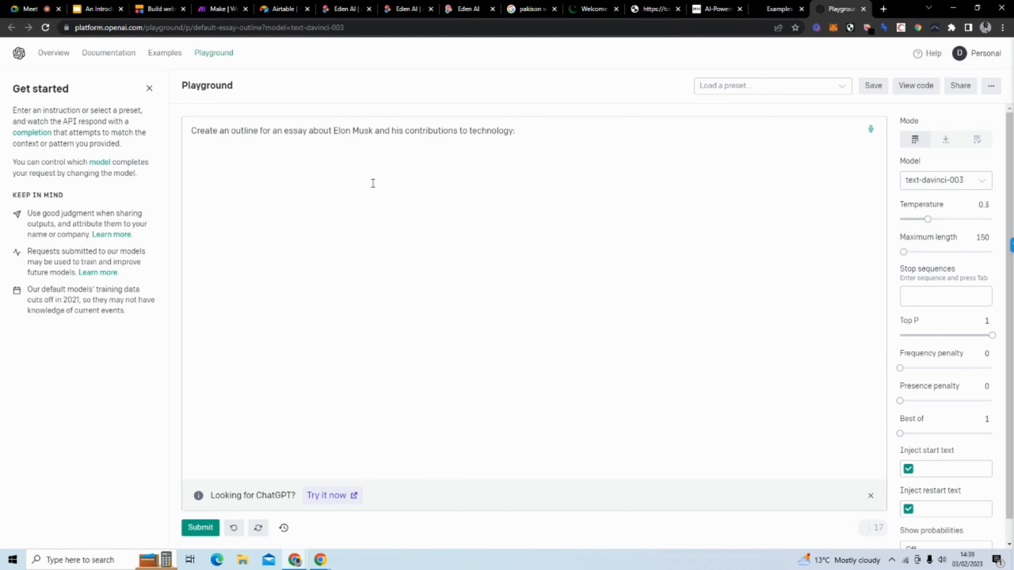
{"action": "left_click", "coordinate": [369, 168]}
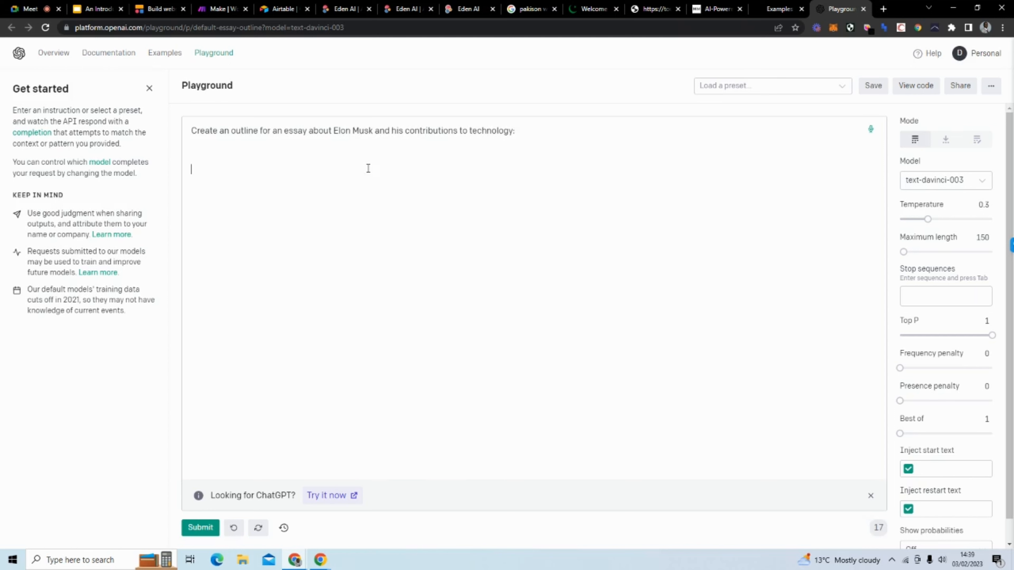
{"action": "left_click", "coordinate": [213, 528]}
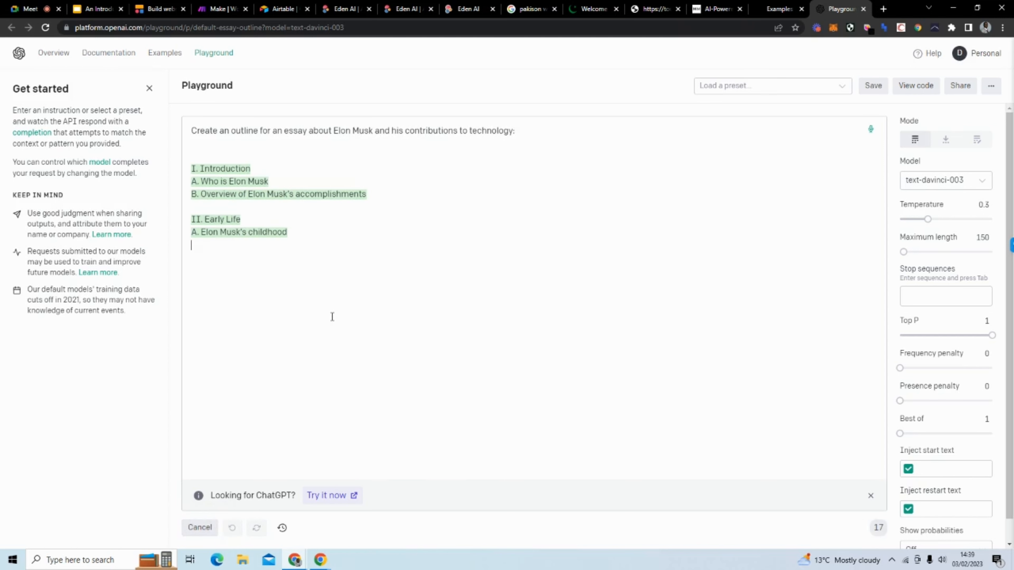
{"action": "left_click", "coordinate": [200, 528]}
{"action": "left_click_drag", "start_coordinate": [268, 422], "coordinate": [189, 165]}
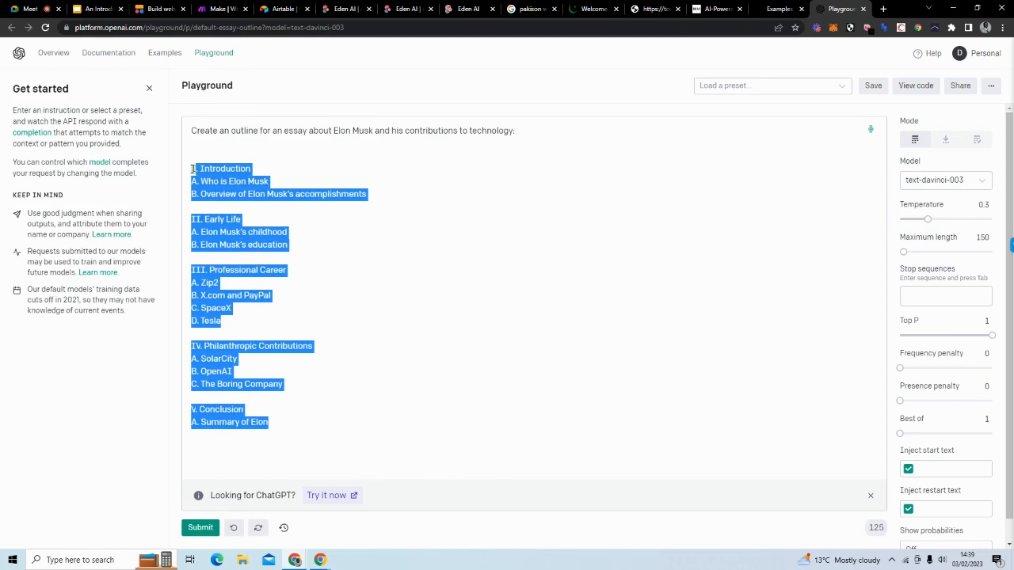
{"action": "key", "text": "BackSpace"}
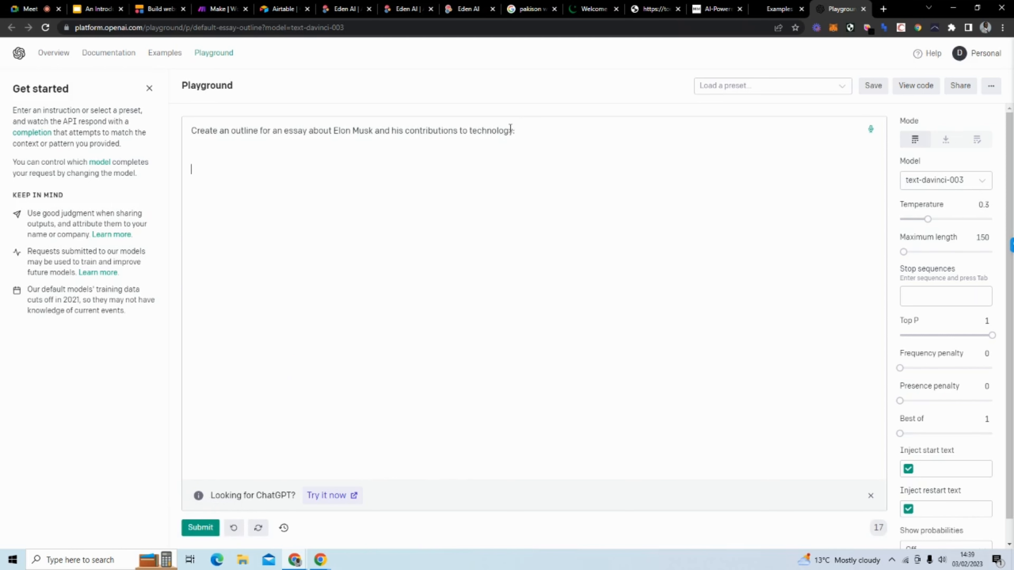
Step: Replace 'technology' with 'business' in the prompt, generate an outline, then stop and delete it
{"action": "left_click_drag", "start_coordinate": [513, 131], "coordinate": [471, 130]}
{"action": "type", "text": "business"}
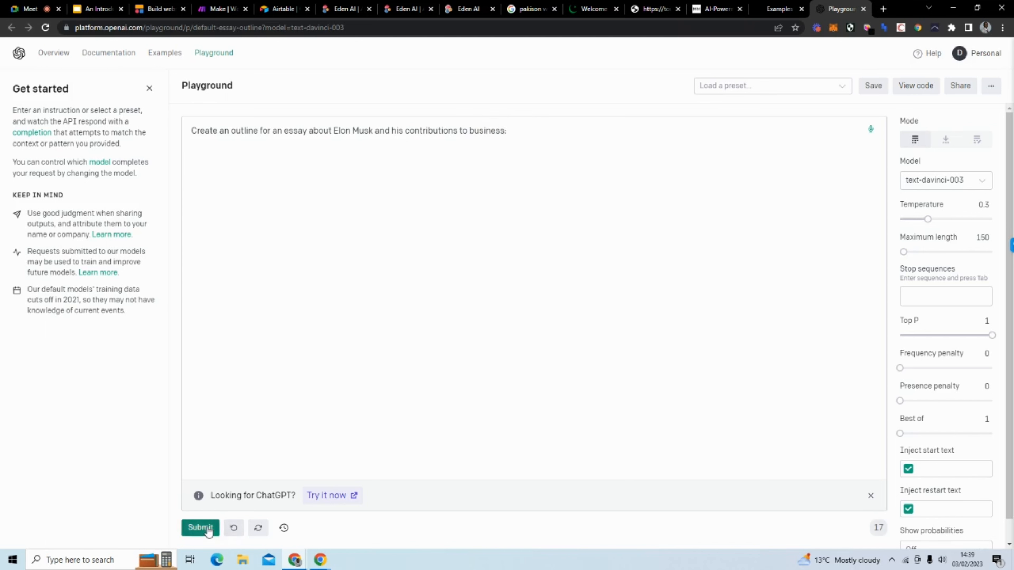
{"action": "left_click", "coordinate": [200, 527]}
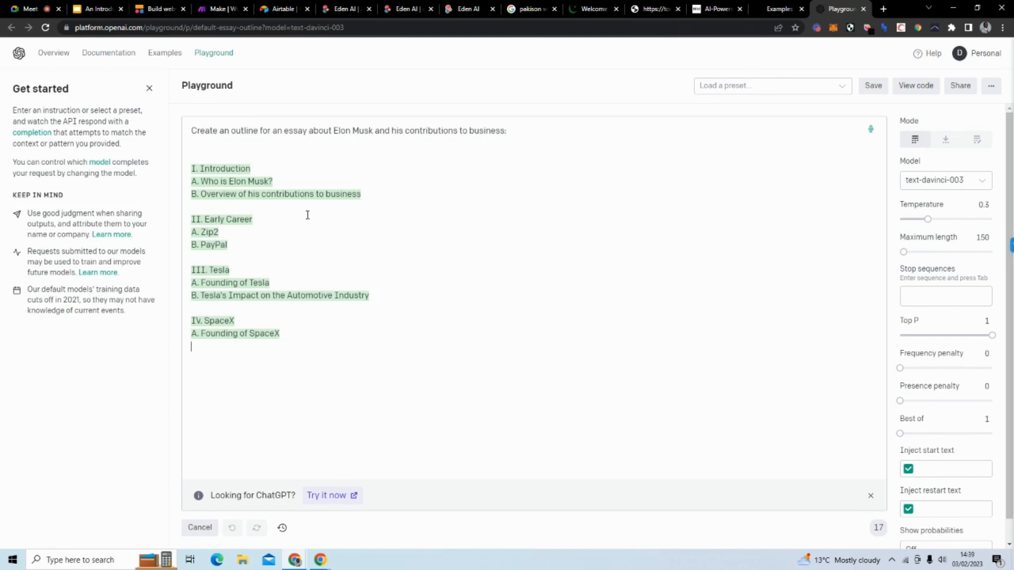
{"action": "left_click", "coordinate": [199, 527]}
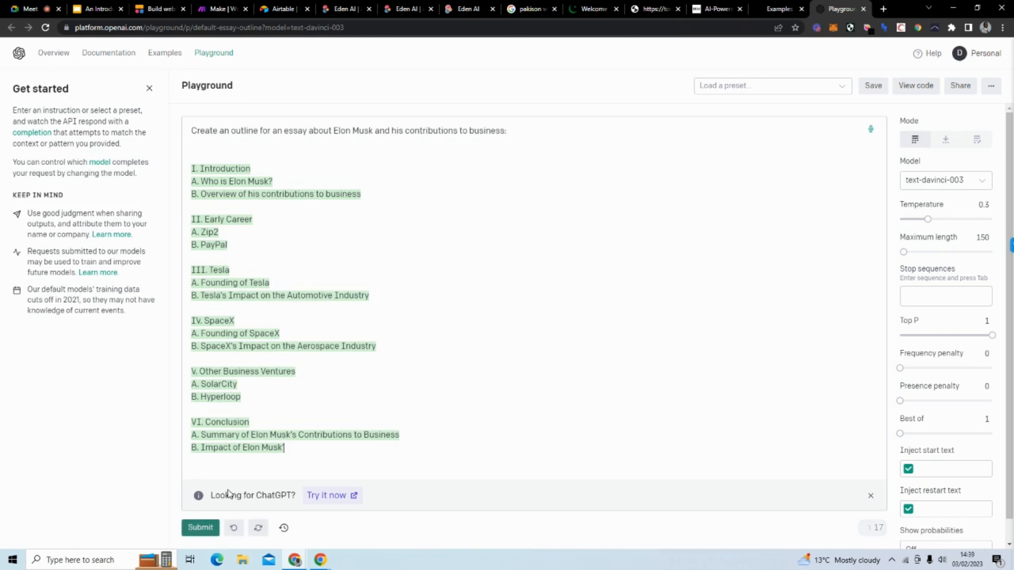
{"action": "left_click_drag", "start_coordinate": [308, 472], "coordinate": [191, 173]}
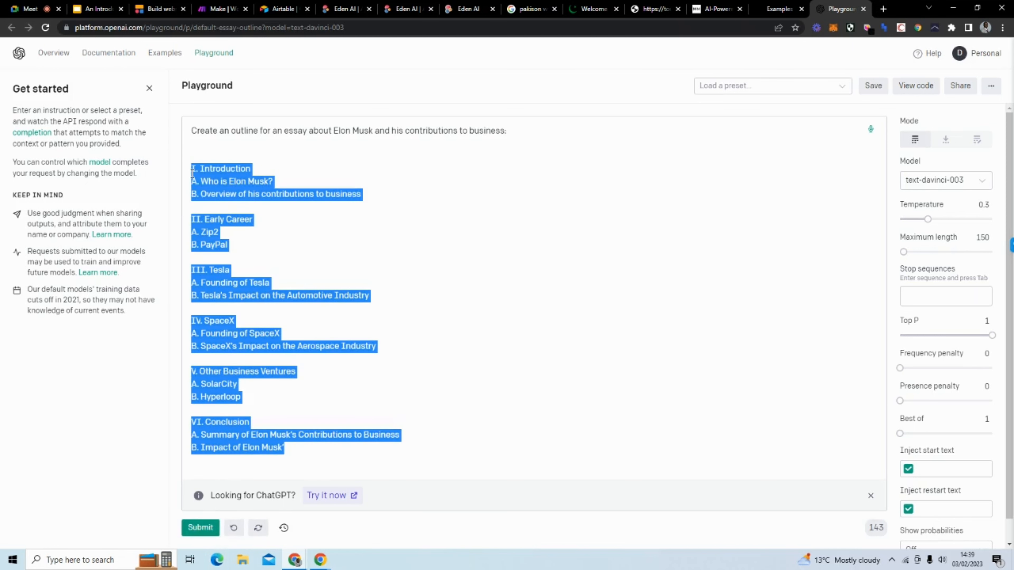
{"action": "key", "text": "BackSpace"}
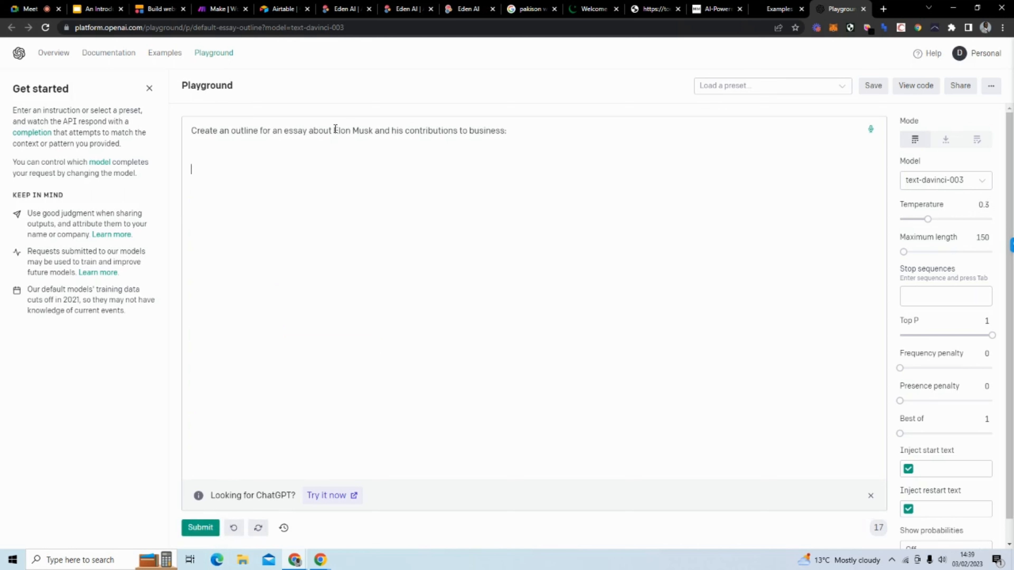
{"action": "left_click_drag", "start_coordinate": [335, 129], "coordinate": [374, 129]}
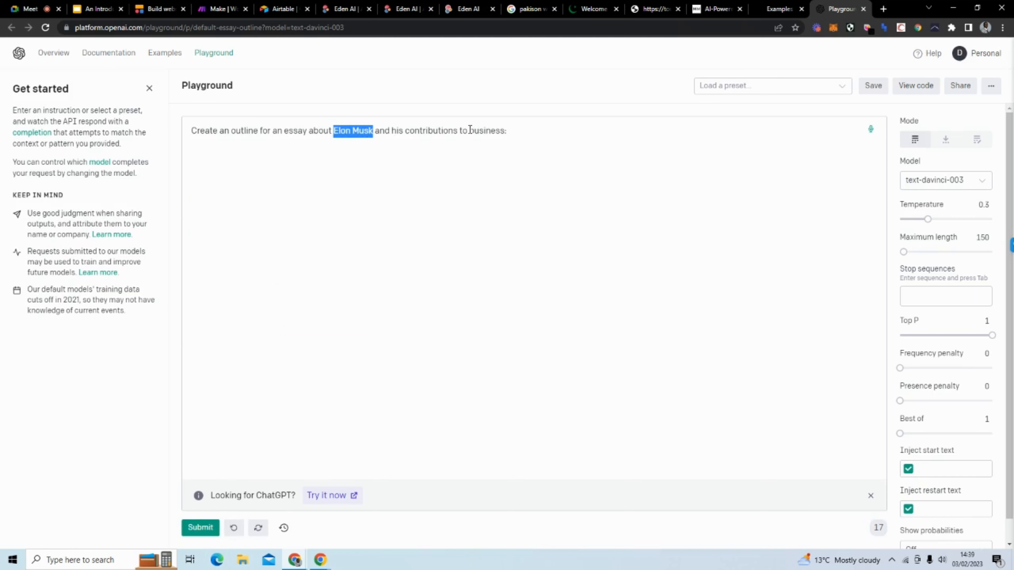
{"action": "left_click_drag", "start_coordinate": [469, 130], "coordinate": [504, 130]}
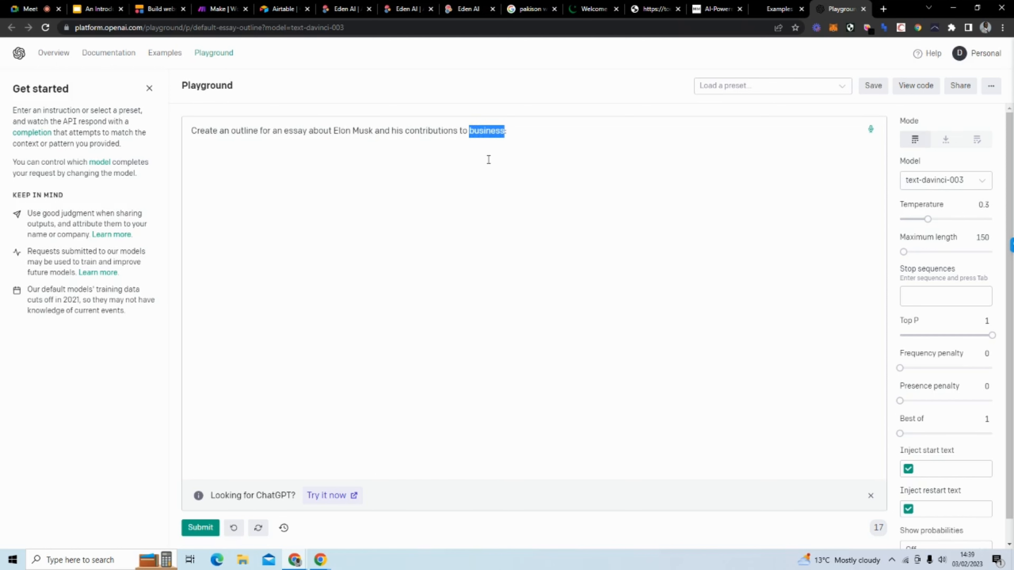
Step: Go to reviewgenerator.app in a new tab and open the Try Free generate-review form
{"action": "left_click", "coordinate": [883, 9]}
{"action": "type", "text": "reviewgenerator.app"}
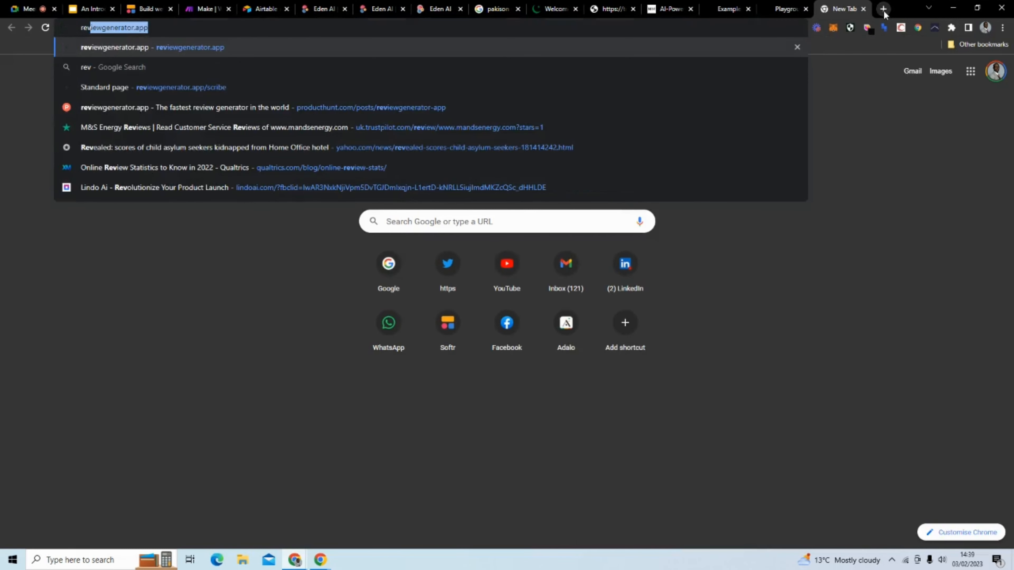
{"action": "key", "text": "Return"}
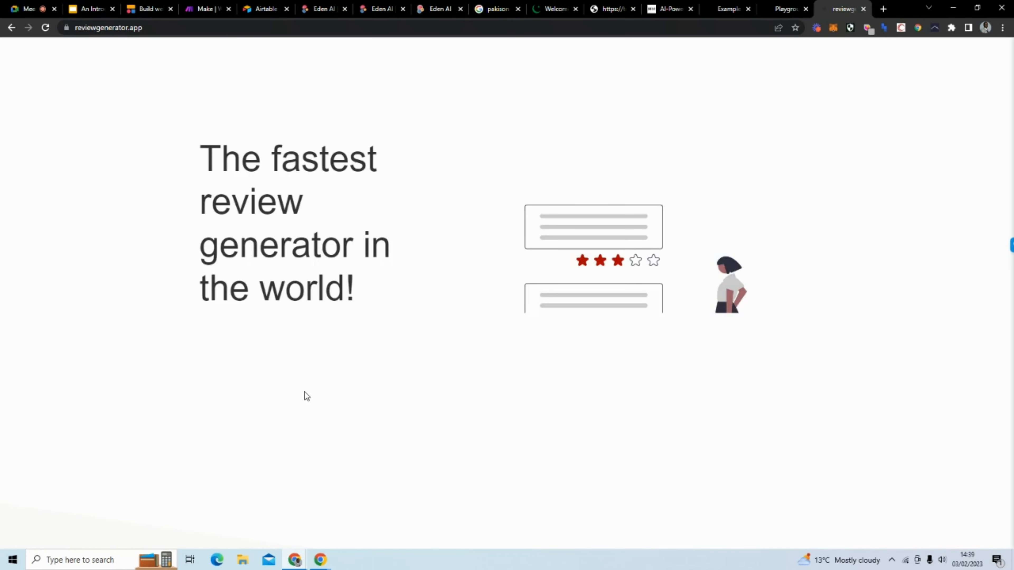
{"action": "left_click", "coordinate": [334, 405]}
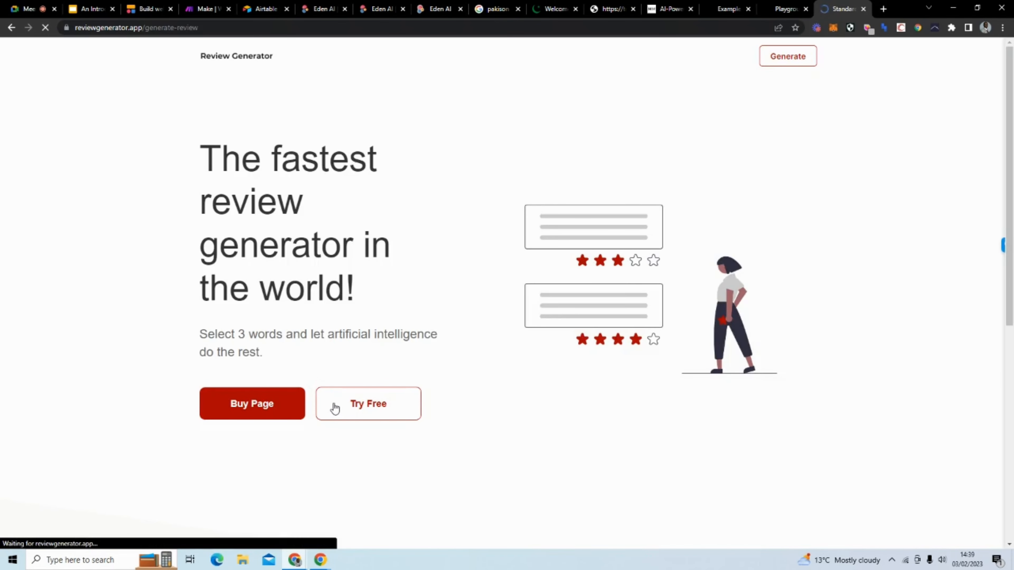
{"action": "scroll", "coordinate": [117, 223], "scroll_direction": "down", "scroll_amount": 3}
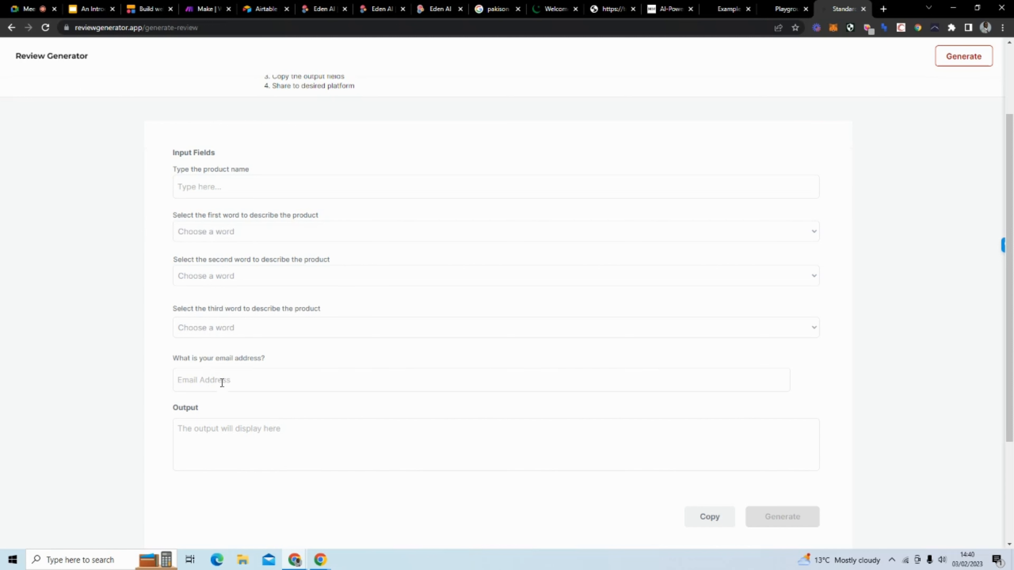
{"action": "scroll", "coordinate": [230, 382], "scroll_direction": "up", "scroll_amount": 3}
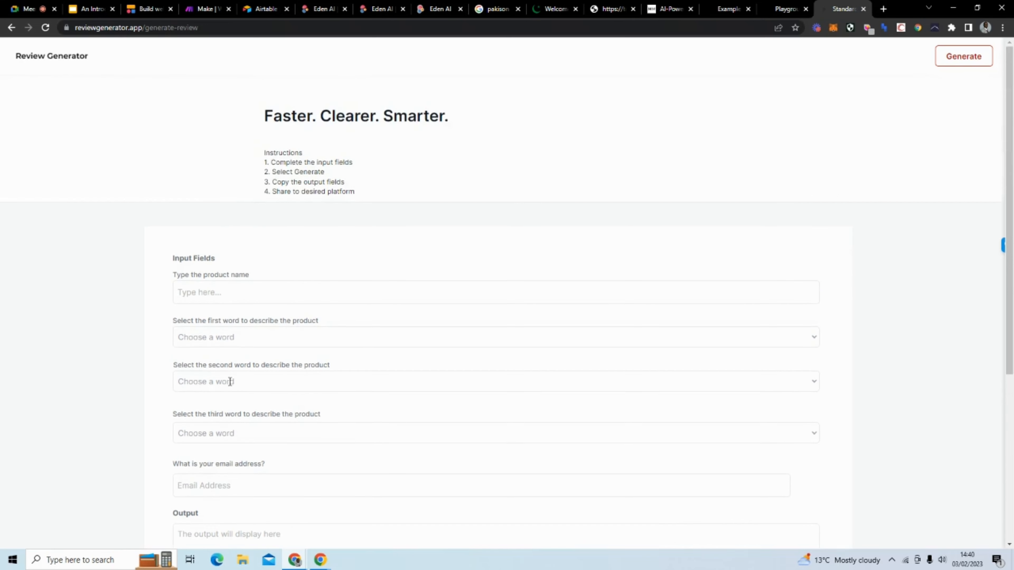
{"action": "scroll", "coordinate": [264, 264], "scroll_direction": "down", "scroll_amount": 7}
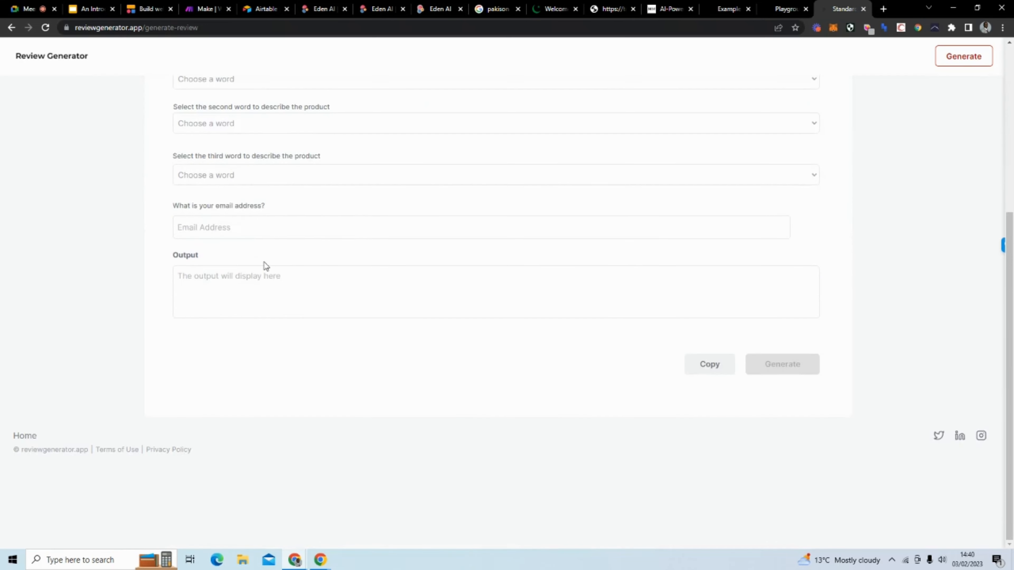
{"action": "scroll", "coordinate": [606, 220], "scroll_direction": "up", "scroll_amount": 6}
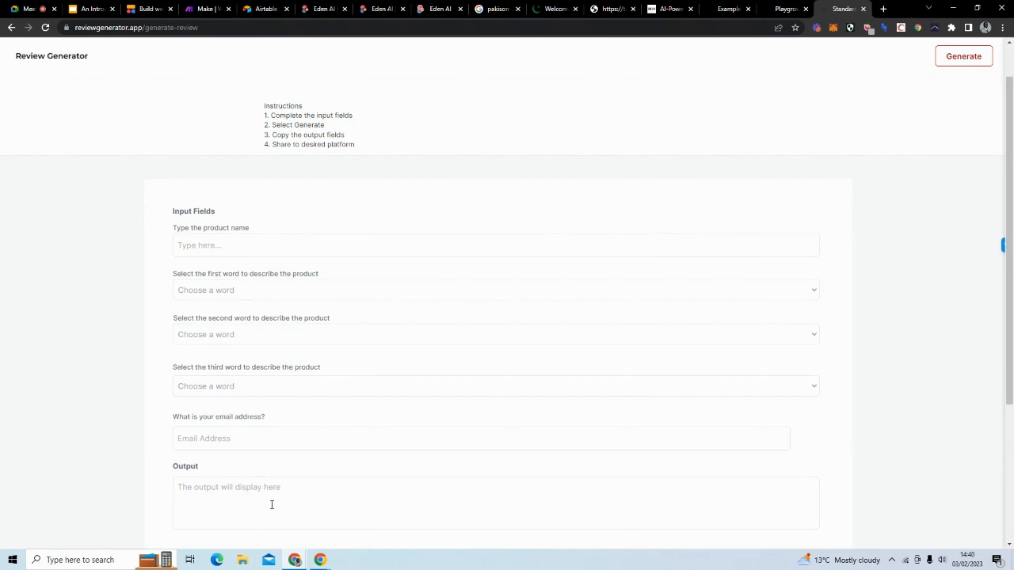
{"action": "scroll", "coordinate": [697, 167], "scroll_direction": "up", "scroll_amount": 1}
Step: Select the whole Playground prompt line, then go back to the Review Generator form
{"action": "left_click", "coordinate": [774, 9]}
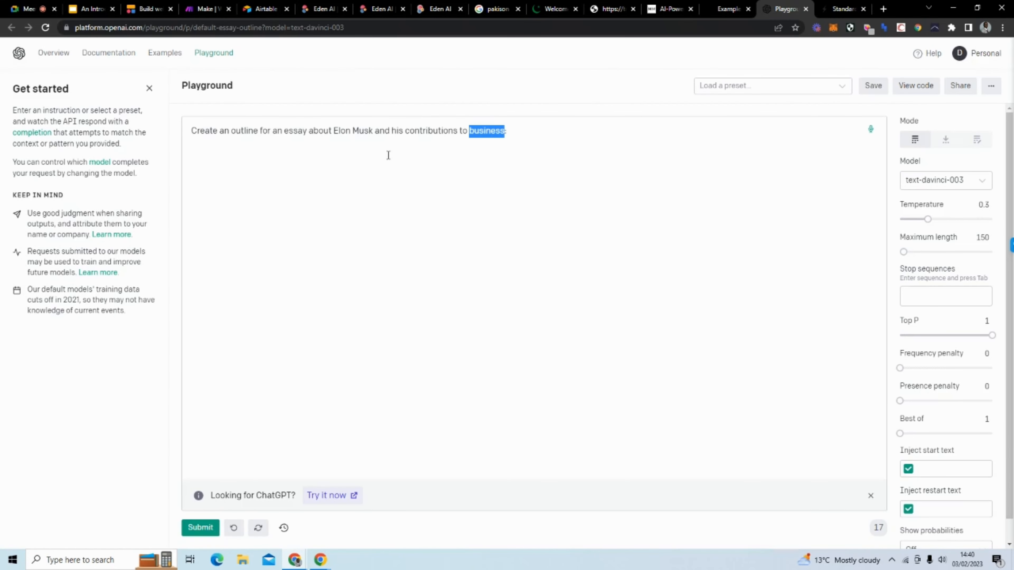
{"action": "left_click_drag", "start_coordinate": [190, 131], "coordinate": [628, 149]}
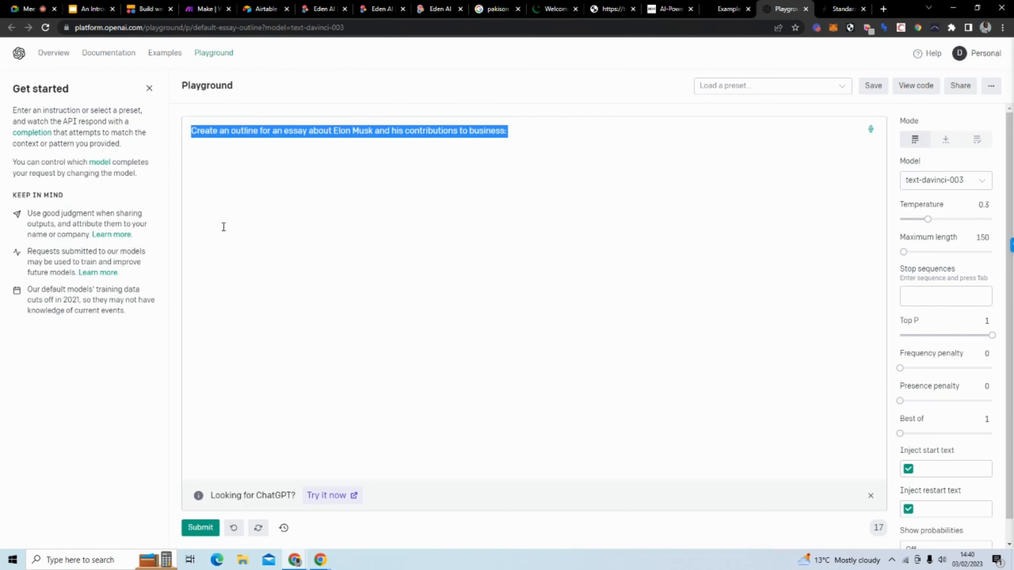
{"action": "left_click", "coordinate": [834, 4]}
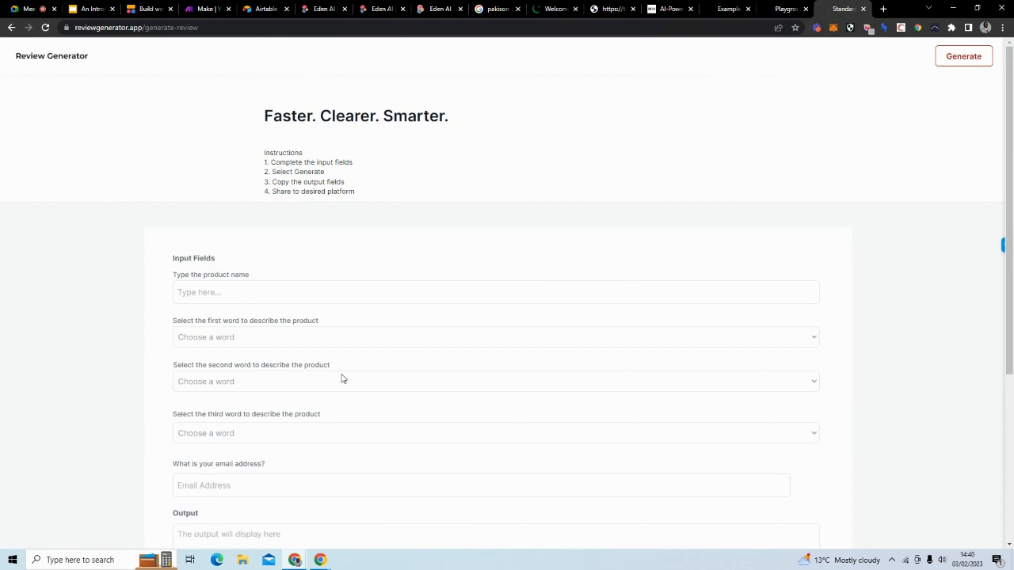
{"action": "scroll", "coordinate": [231, 355], "scroll_direction": "down", "scroll_amount": 5}
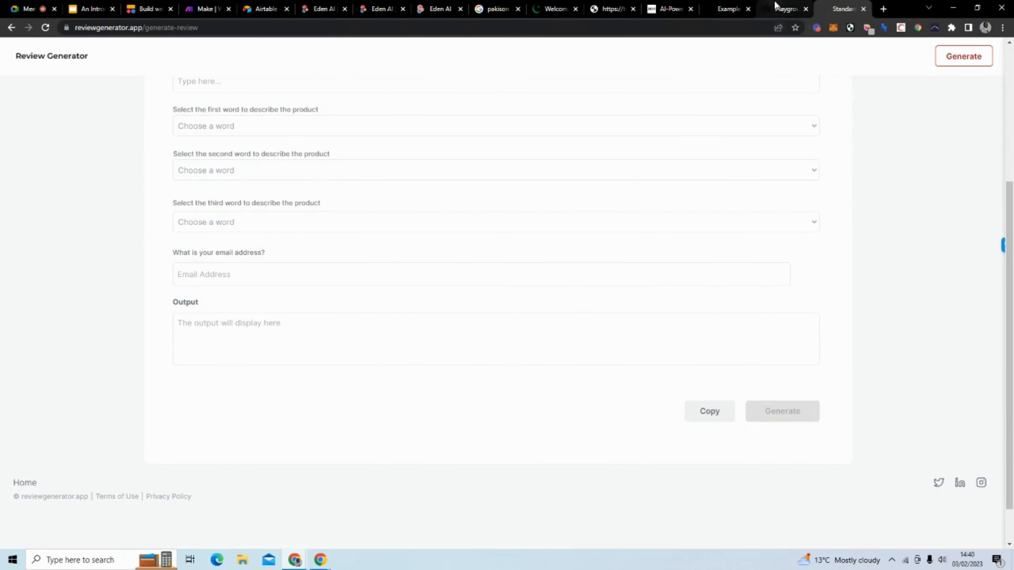
Step: Return to the Playground and highlight 'Elon Musk' and 'business' in the essay-outline prompt
{"action": "left_click", "coordinate": [784, 9]}
{"action": "left_click", "coordinate": [402, 161]}
{"action": "left_click_drag", "start_coordinate": [334, 131], "coordinate": [373, 131]}
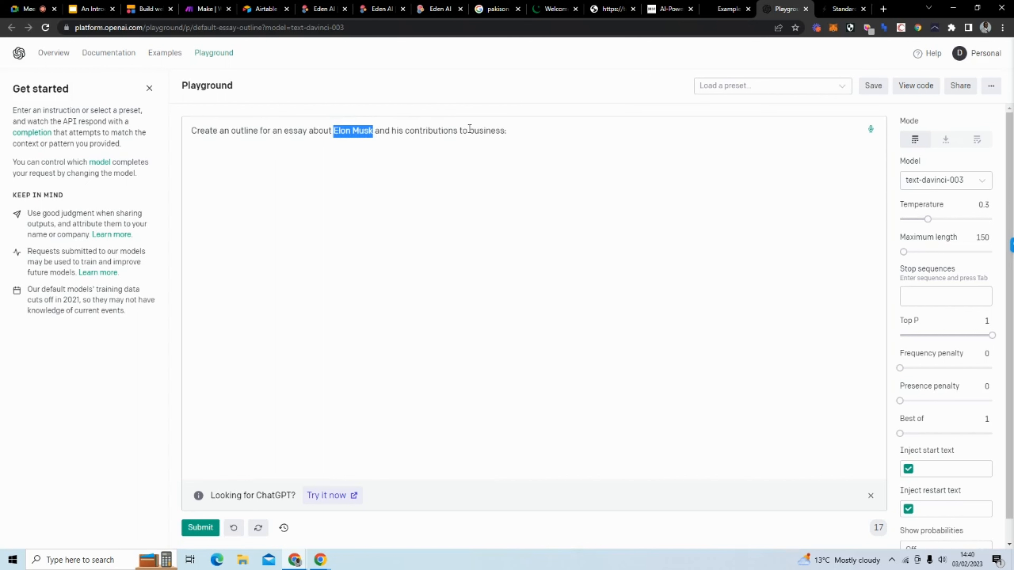
{"action": "left_click_drag", "start_coordinate": [469, 130], "coordinate": [507, 133]}
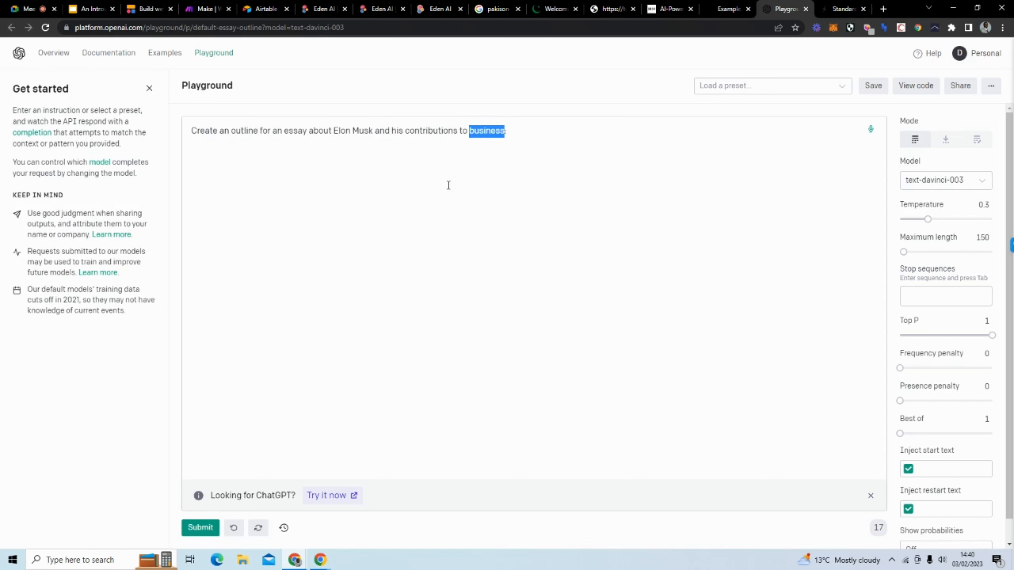
{"action": "left_click", "coordinate": [430, 169]}
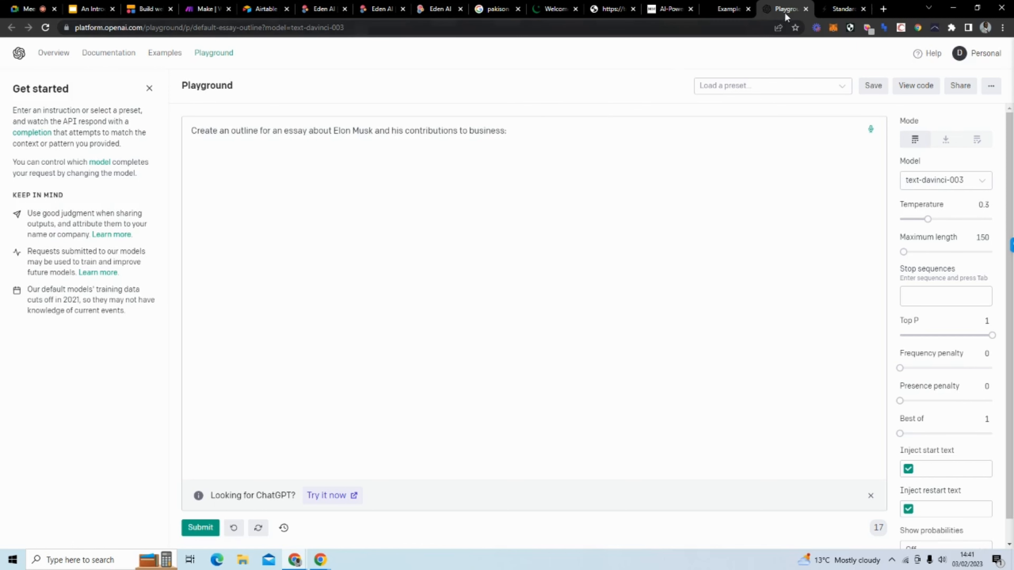
Step: Close the Playground, Review Generator and OpenAI Examples tabs and go to the Eden AI dashboard
{"action": "left_click", "coordinate": [659, 9]}
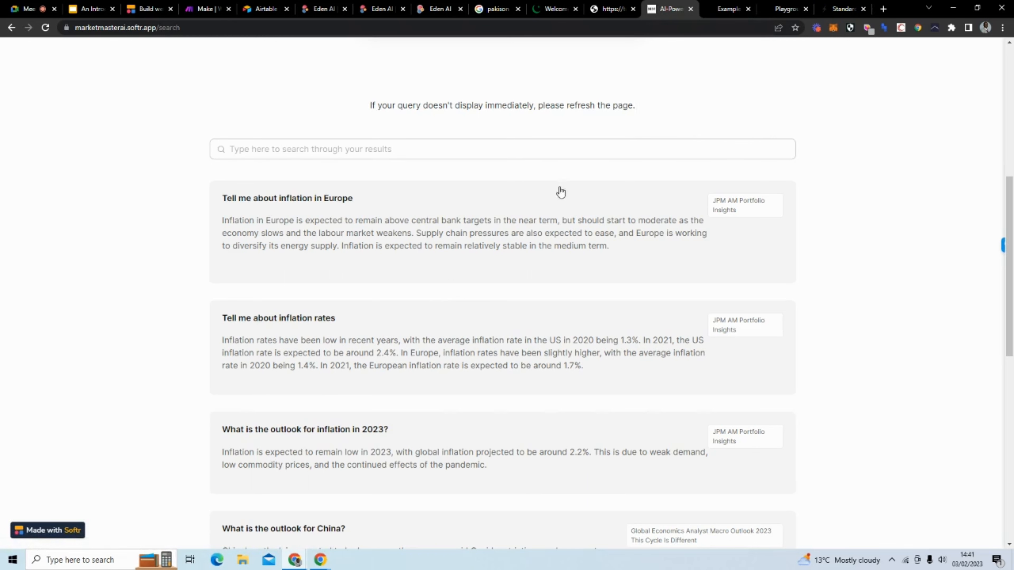
{"action": "left_click", "coordinate": [804, 4]}
{"action": "left_click", "coordinate": [806, 9]}
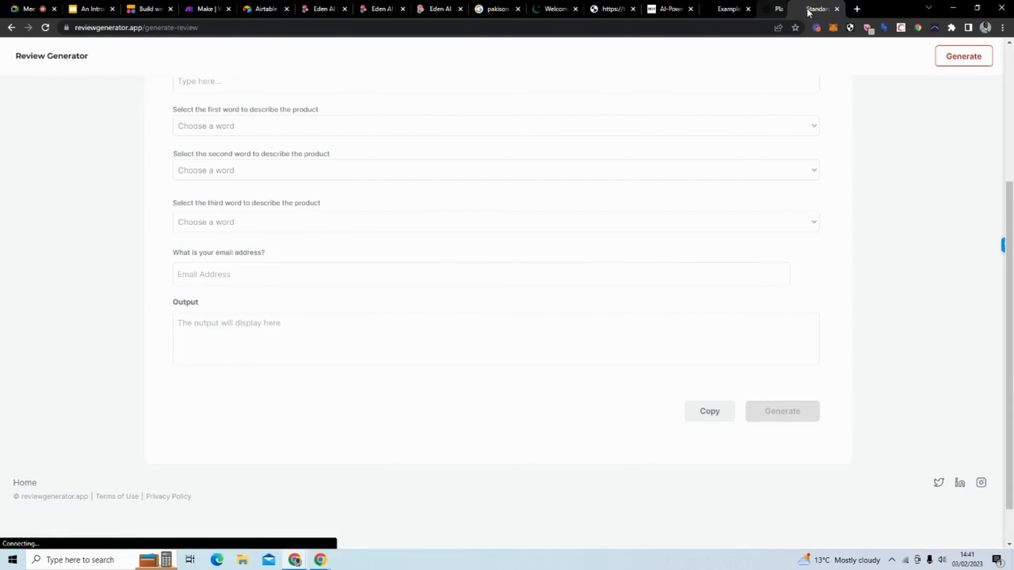
{"action": "left_click", "coordinate": [806, 9]}
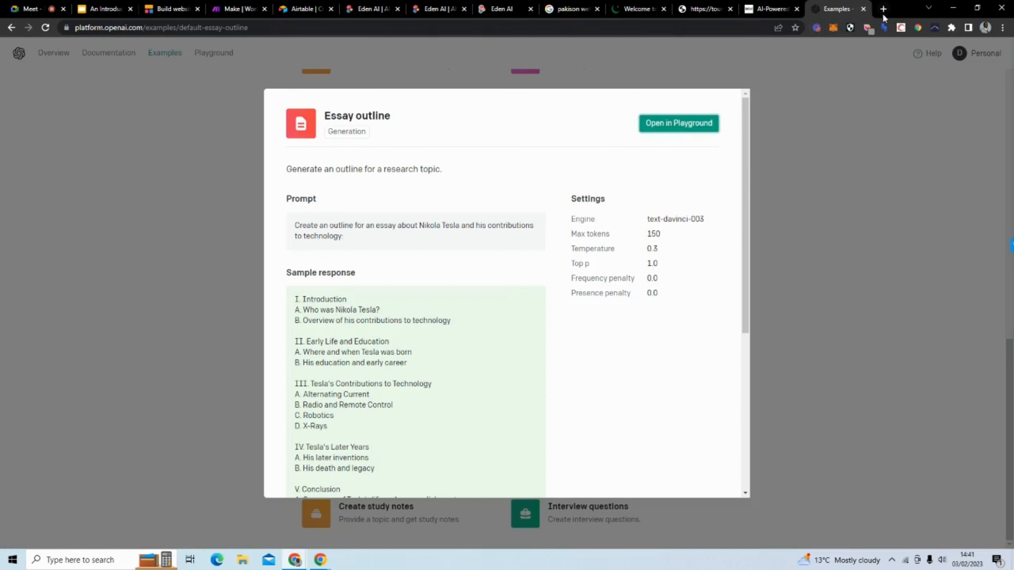
{"action": "left_click", "coordinate": [863, 9]}
{"action": "left_click", "coordinate": [463, 11]}
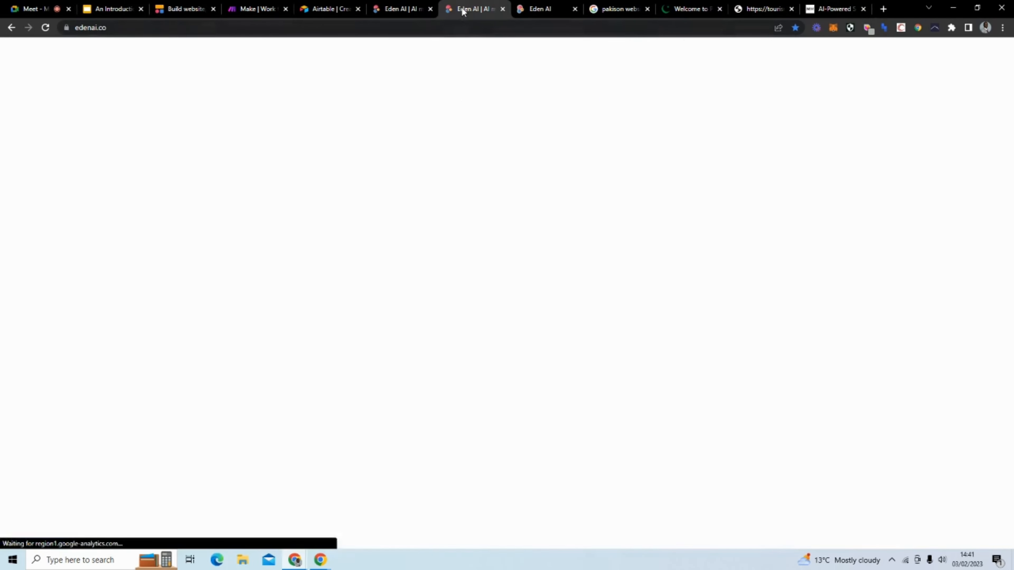
{"action": "left_click", "coordinate": [531, 8]}
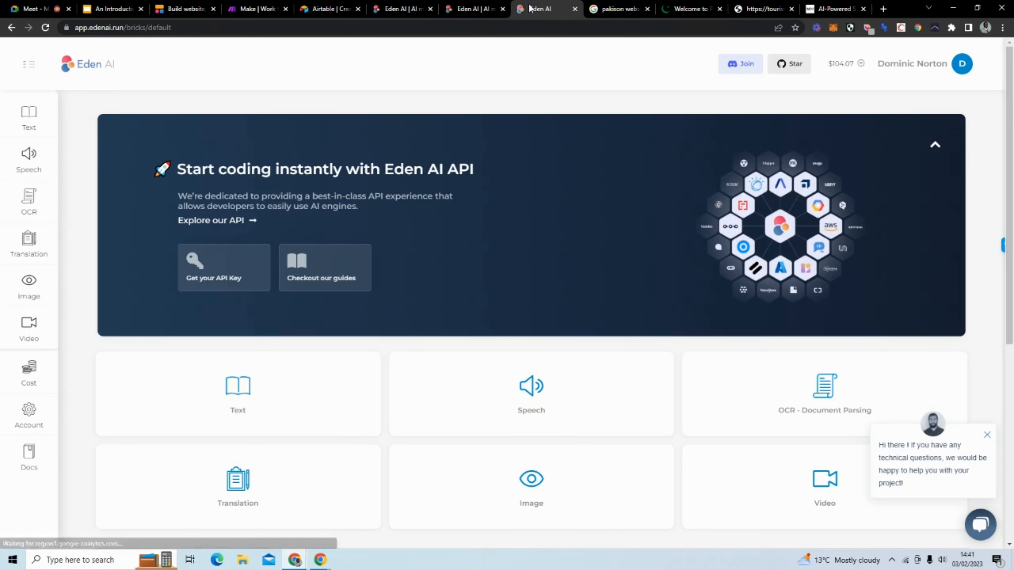
Step: Open Eden AI's Question Answering page from the Text features list
{"action": "scroll", "coordinate": [413, 209], "scroll_direction": "down", "scroll_amount": 5}
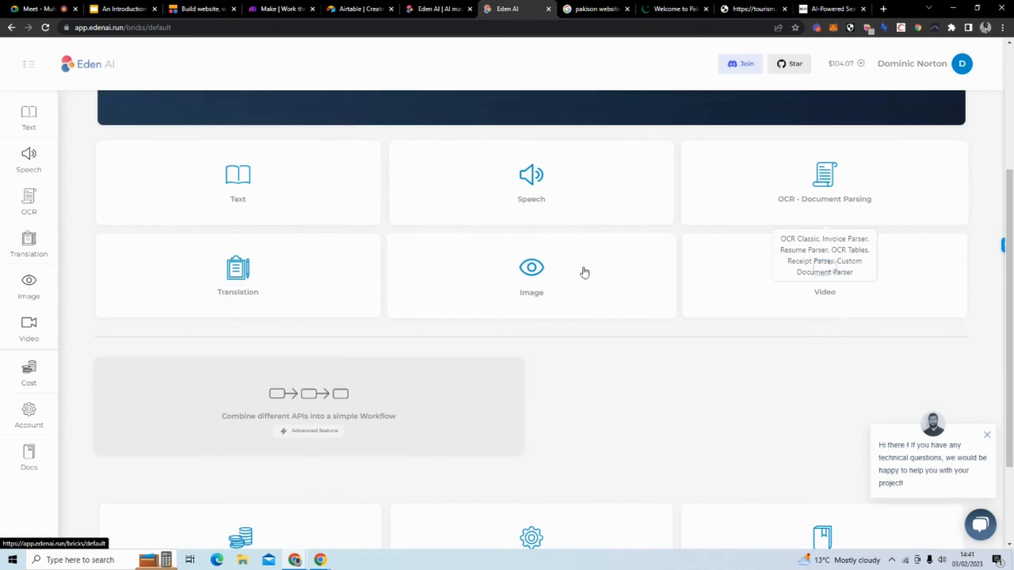
{"action": "left_click", "coordinate": [286, 194]}
{"action": "scroll", "coordinate": [411, 347], "scroll_direction": "up", "scroll_amount": 1}
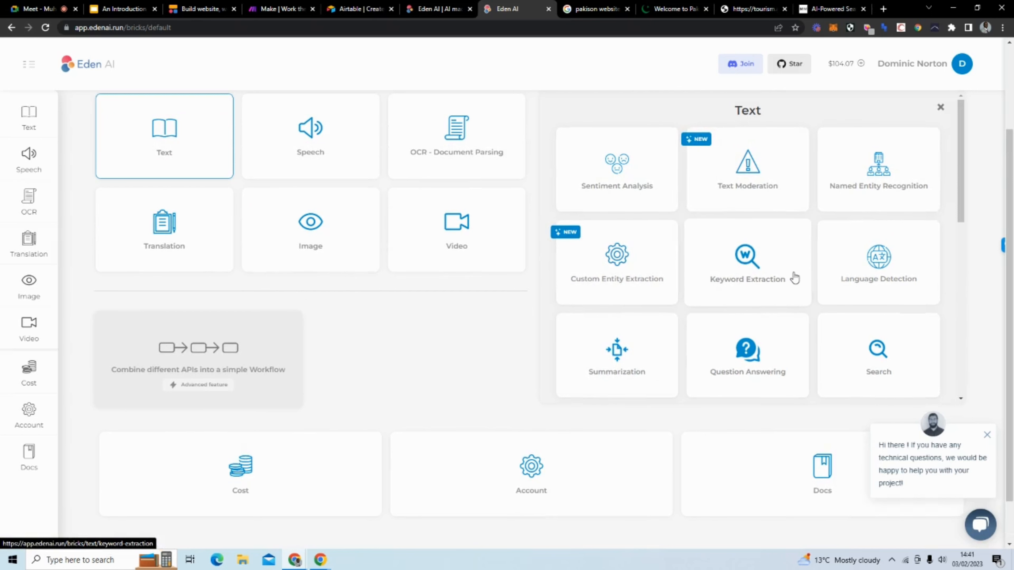
{"action": "scroll", "coordinate": [793, 277], "scroll_direction": "down", "scroll_amount": 1}
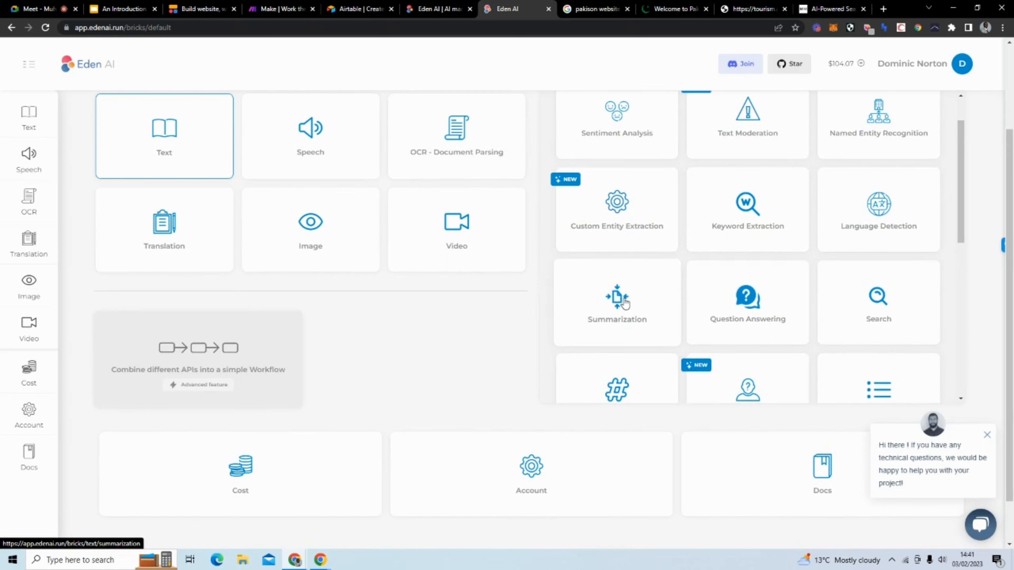
{"action": "scroll", "coordinate": [625, 304], "scroll_direction": "down", "scroll_amount": 2}
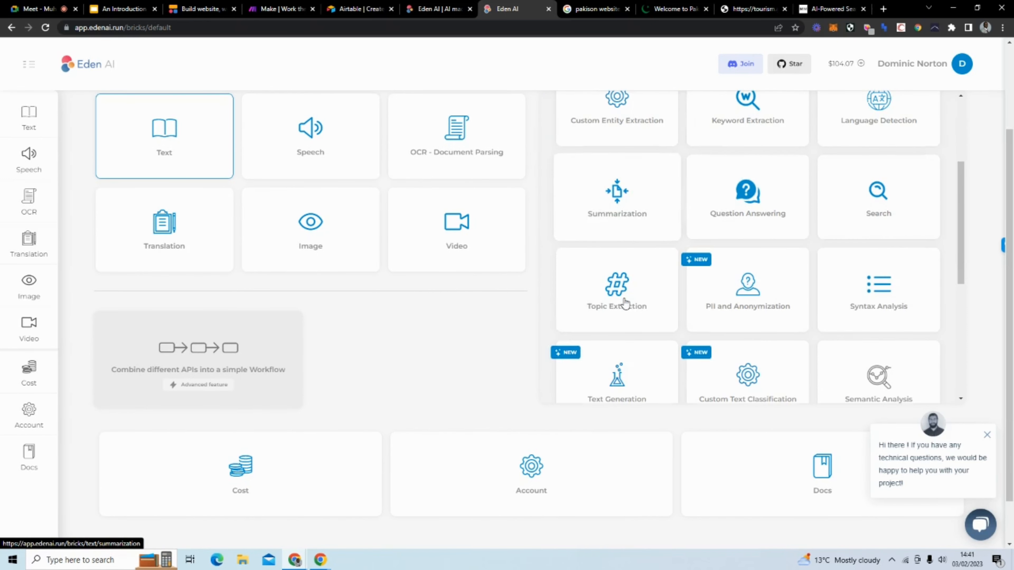
{"action": "left_click", "coordinate": [769, 201]}
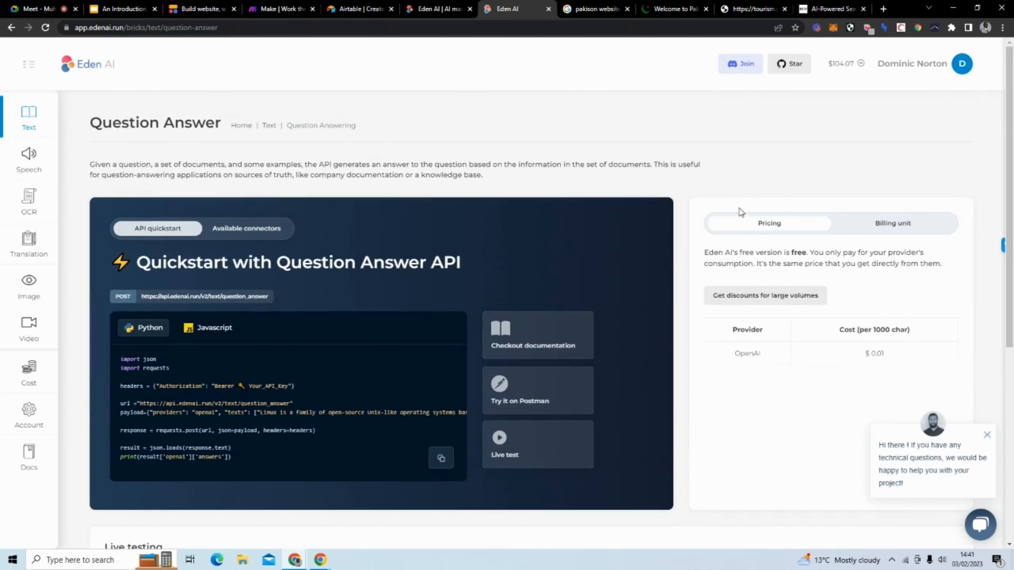
{"action": "scroll", "coordinate": [687, 211], "scroll_direction": "down", "scroll_amount": 3}
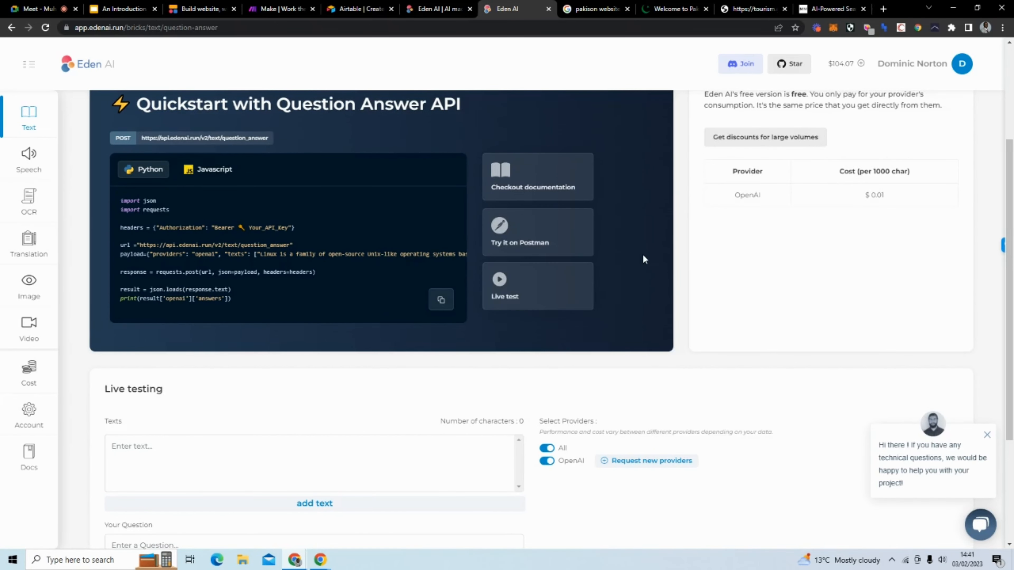
{"action": "scroll", "coordinate": [643, 254], "scroll_direction": "down", "scroll_amount": 3}
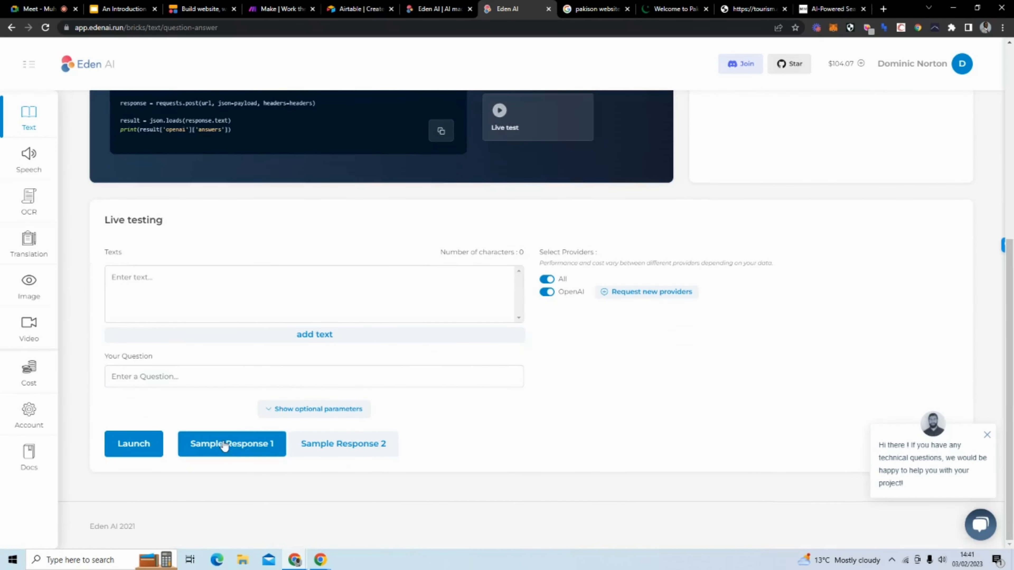
{"action": "left_click", "coordinate": [225, 444]}
{"action": "scroll", "coordinate": [92, 315], "scroll_direction": "down", "scroll_amount": 2}
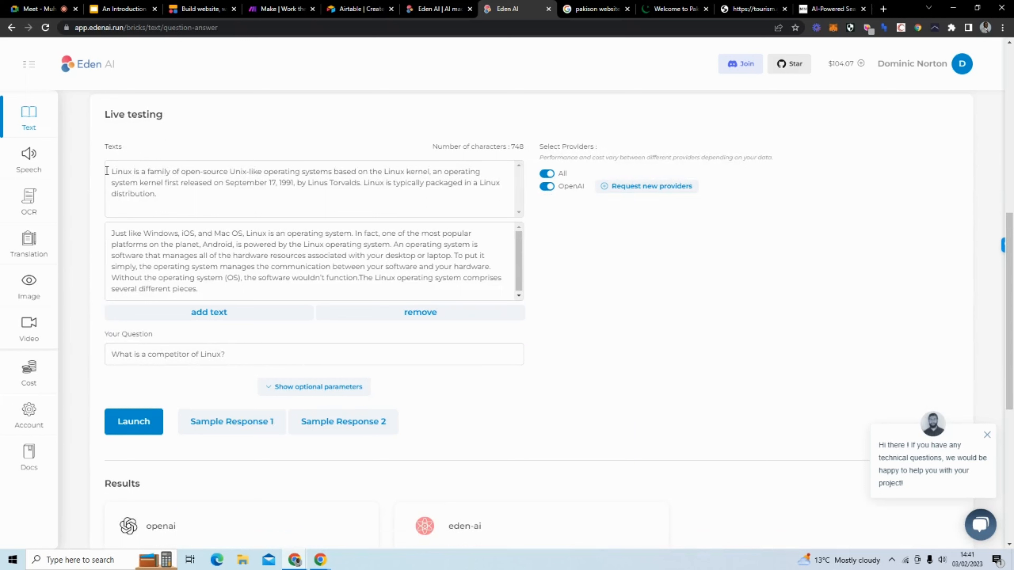
{"action": "left_click_drag", "start_coordinate": [107, 170], "coordinate": [161, 194]}
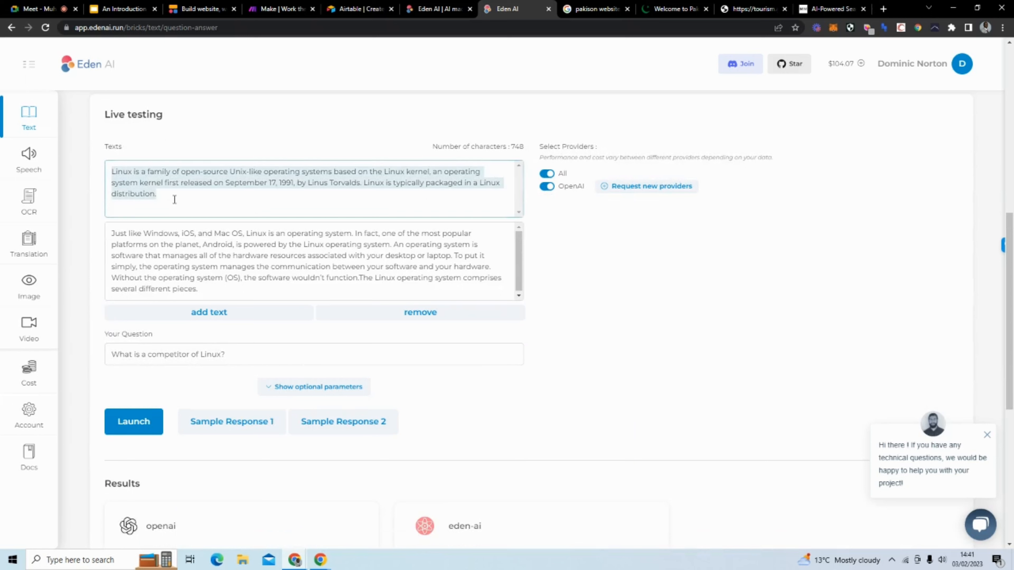
{"action": "left_click_drag", "start_coordinate": [109, 233], "coordinate": [214, 300]}
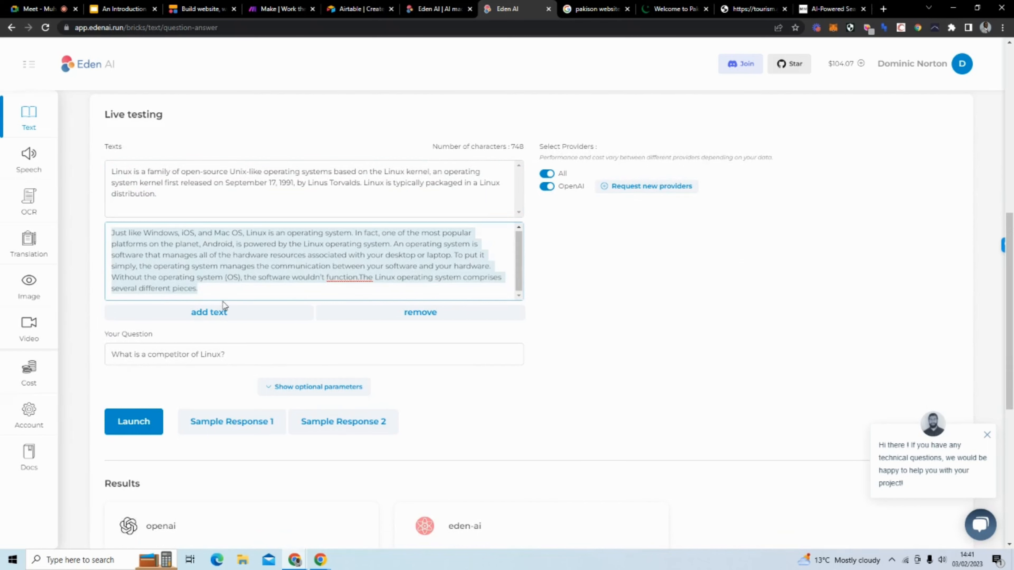
{"action": "left_click", "coordinate": [249, 359]}
{"action": "left_click", "coordinate": [137, 420]}
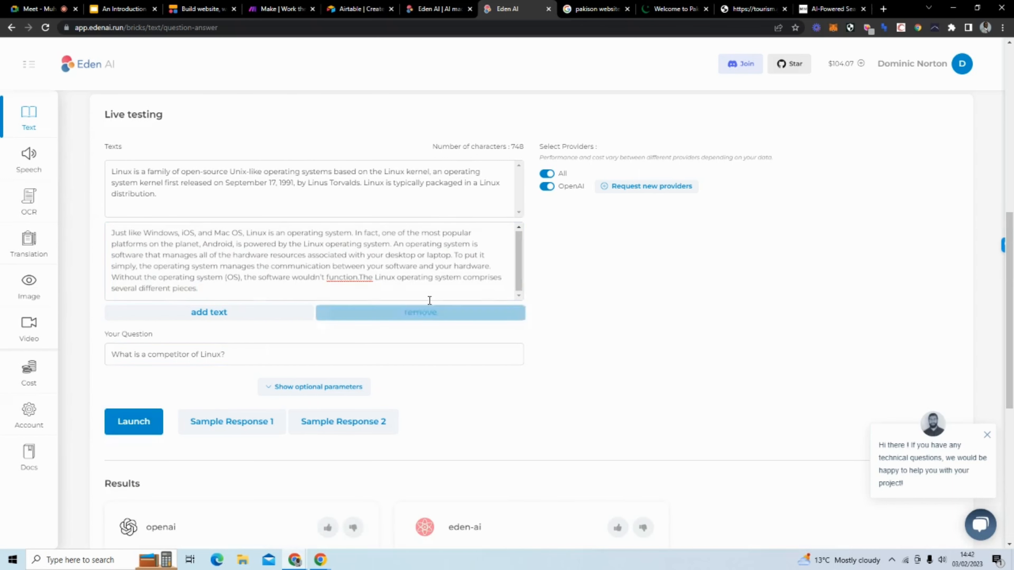
{"action": "scroll", "coordinate": [548, 362], "scroll_direction": "down", "scroll_amount": 5}
{"action": "scroll", "coordinate": [342, 396], "scroll_direction": "down", "scroll_amount": 3}
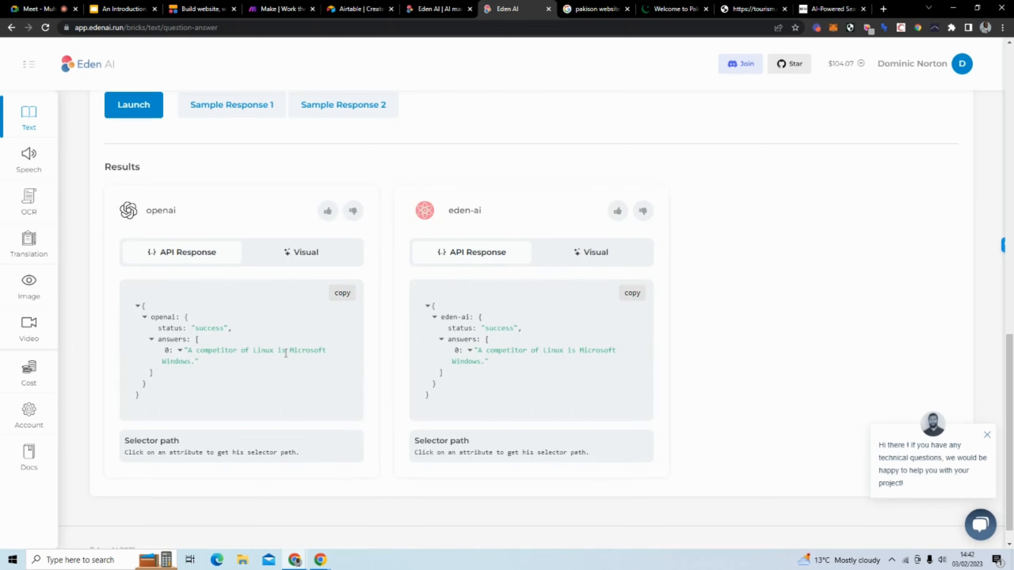
{"action": "scroll", "coordinate": [232, 373], "scroll_direction": "up", "scroll_amount": 5}
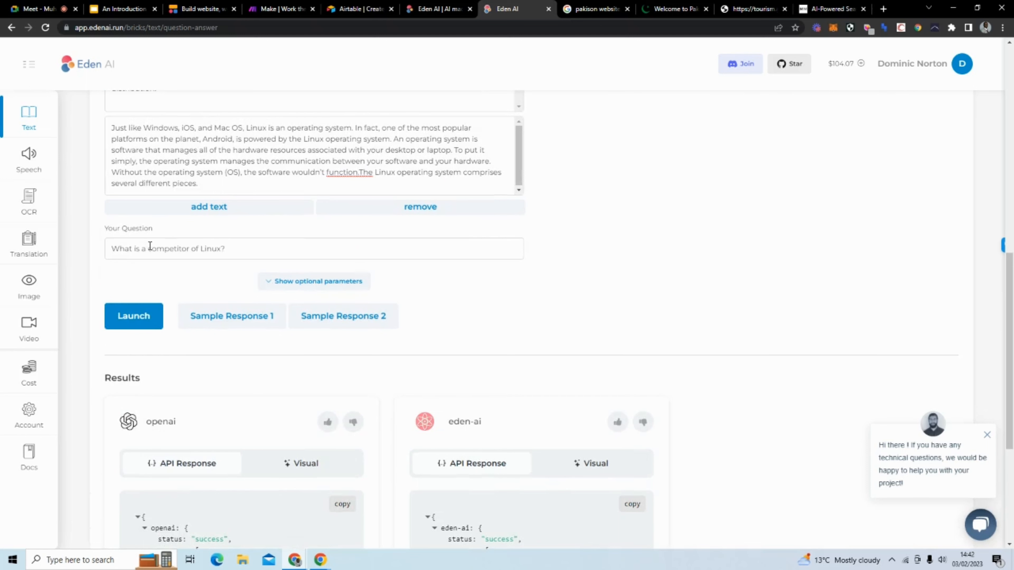
{"action": "scroll", "coordinate": [235, 240], "scroll_direction": "up", "scroll_amount": 5}
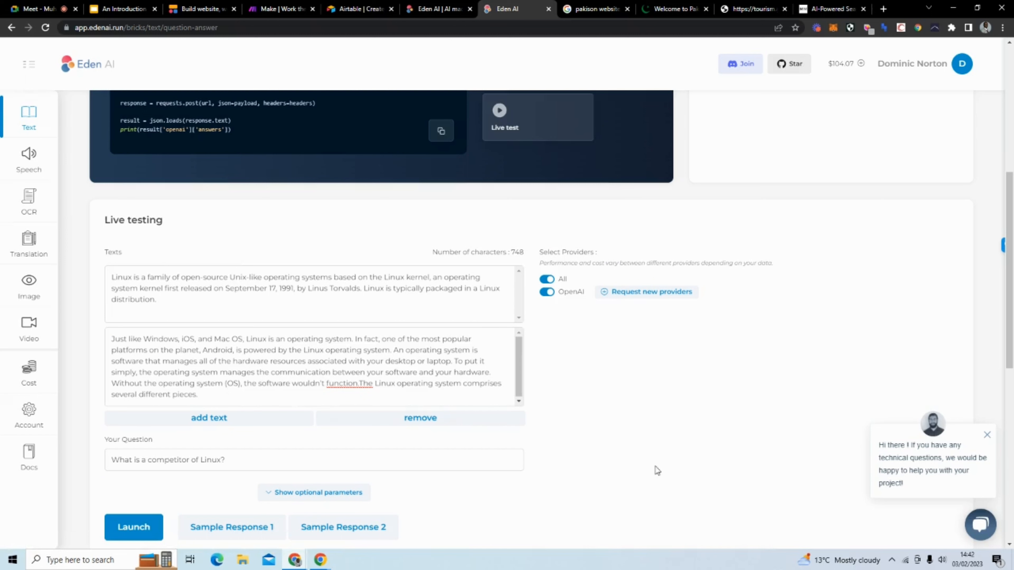
{"action": "scroll", "coordinate": [657, 471], "scroll_direction": "up", "scroll_amount": 8}
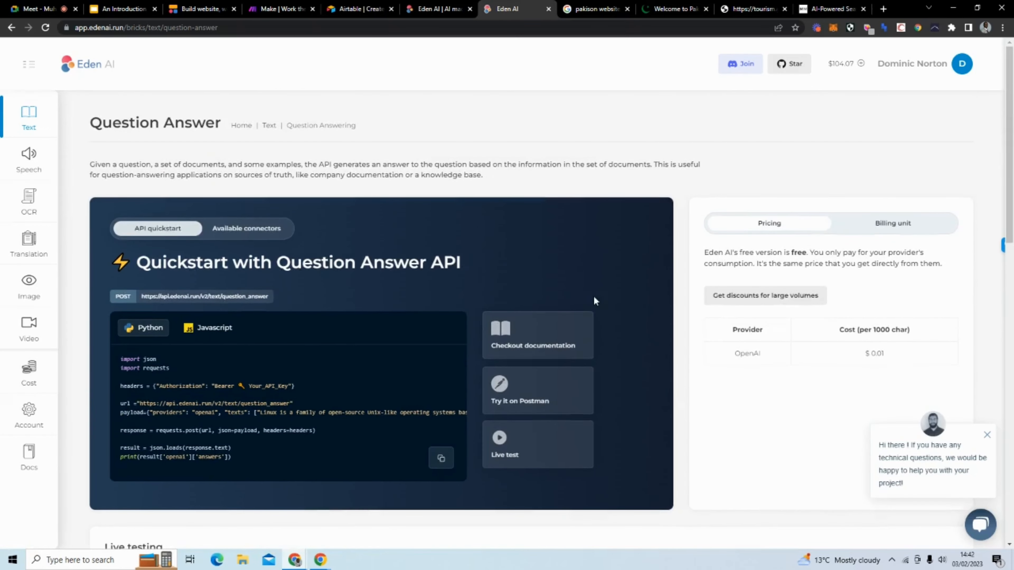
Step: Look over the Pakistan tourism homepage, the COVID PDF and the Eden AI question-answer page
{"action": "left_click", "coordinate": [658, 14]}
{"action": "scroll", "coordinate": [522, 259], "scroll_direction": "up", "scroll_amount": 10}
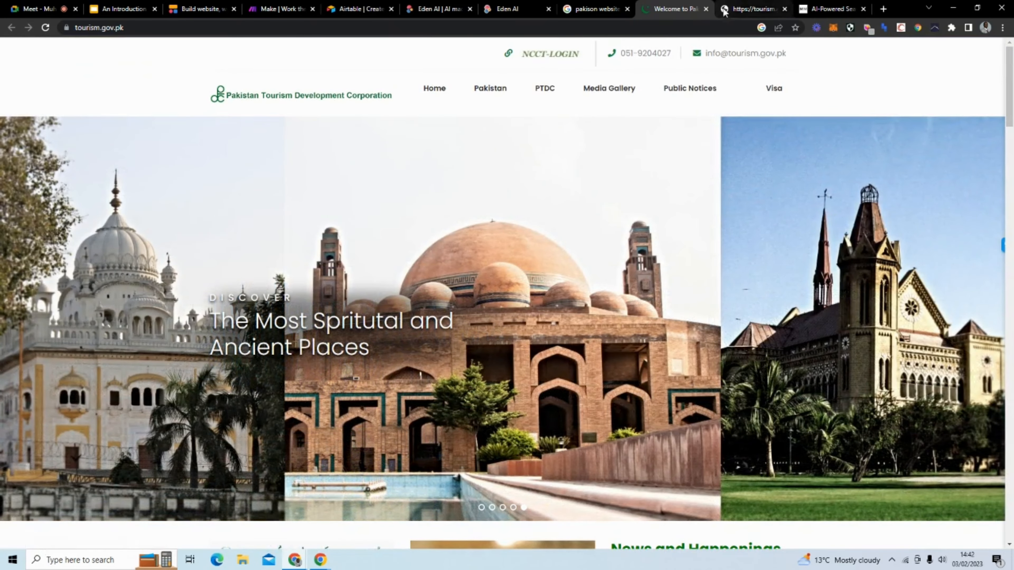
{"action": "left_click", "coordinate": [726, 10]}
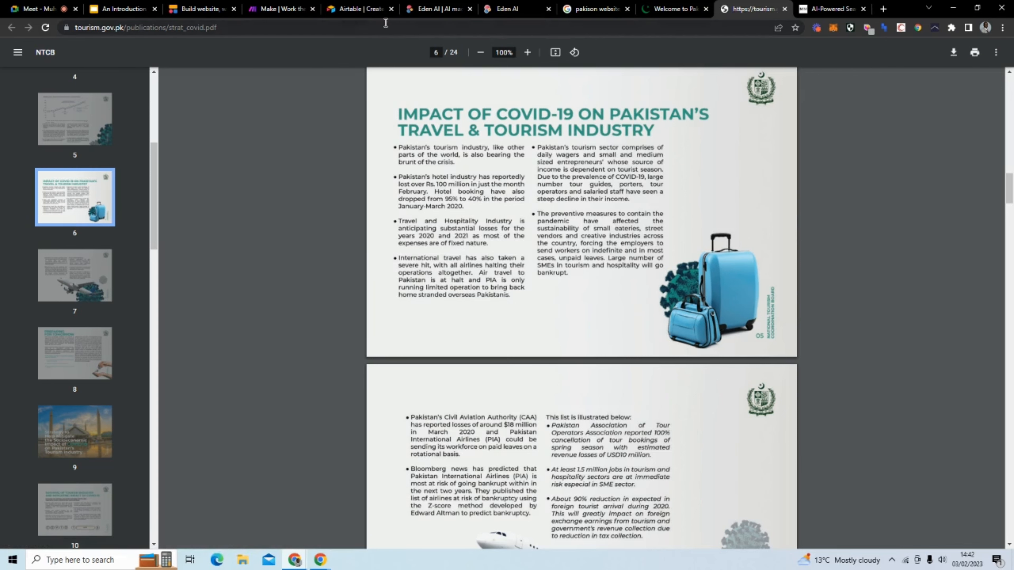
{"action": "left_click", "coordinate": [443, 10]}
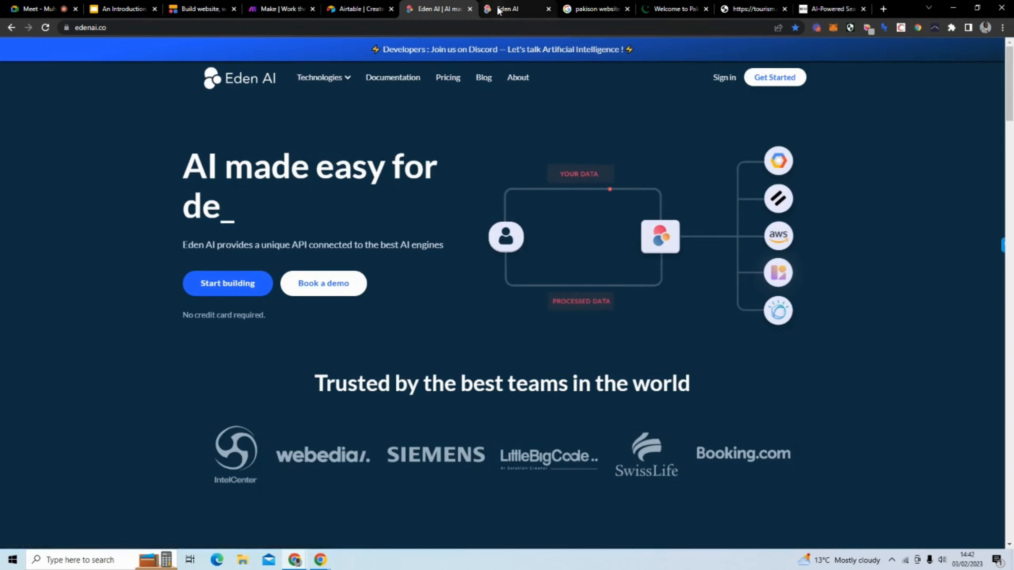
{"action": "left_click", "coordinate": [509, 9]}
{"action": "scroll", "coordinate": [384, 347], "scroll_direction": "down", "scroll_amount": 10}
{"action": "scroll", "coordinate": [332, 358], "scroll_direction": "down", "scroll_amount": 1}
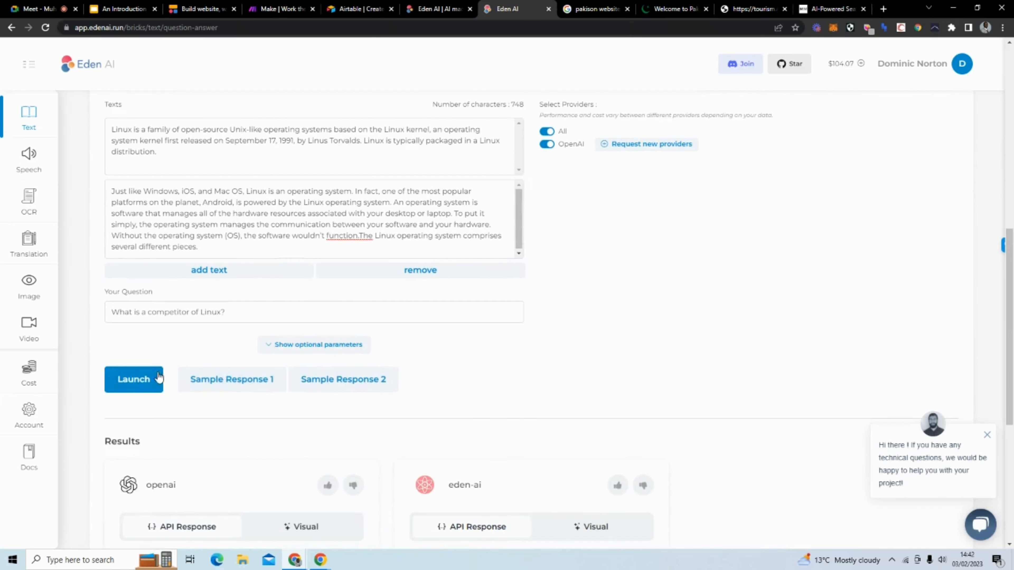
{"action": "scroll", "coordinate": [507, 335], "scroll_direction": "up", "scroll_amount": 2}
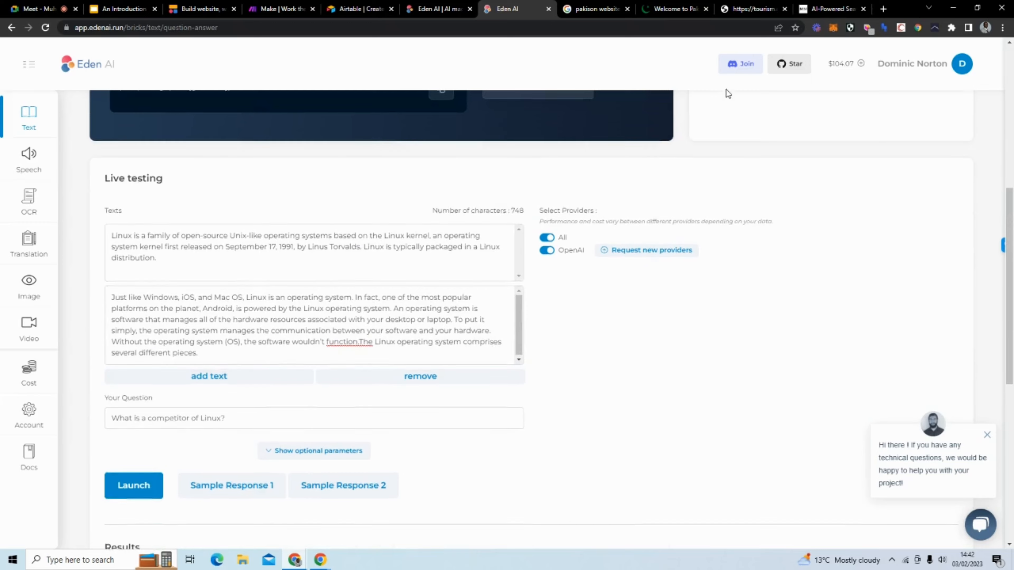
{"action": "scroll", "coordinate": [719, 80], "scroll_direction": "up", "scroll_amount": 1}
Step: Go back to the COVID tourism-impact PDF and close its tab
{"action": "left_click", "coordinate": [683, 9]}
{"action": "left_click", "coordinate": [731, 10]}
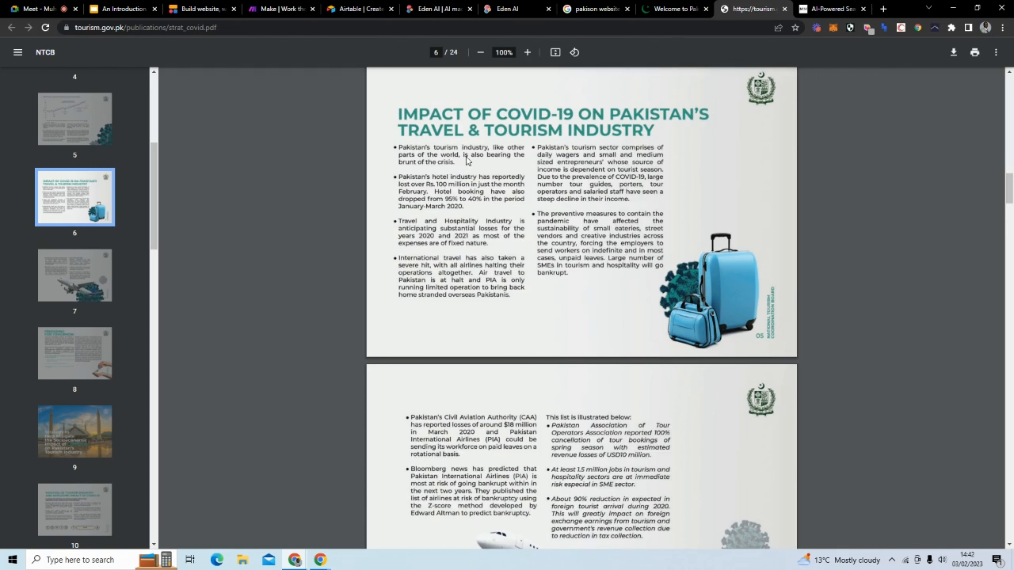
{"action": "right_click", "coordinate": [452, 153]}
{"action": "left_click", "coordinate": [427, 160]}
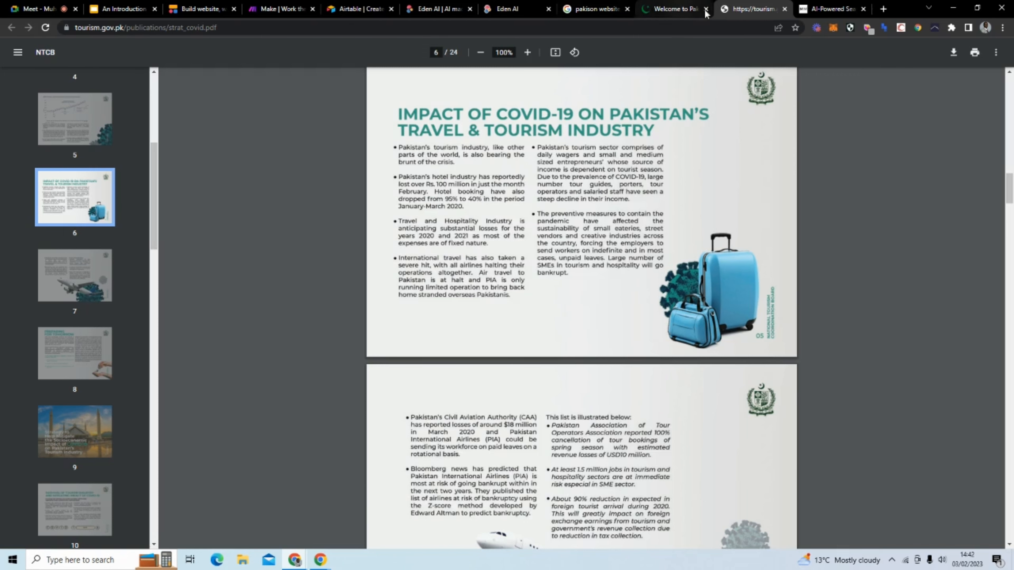
{"action": "left_click", "coordinate": [784, 9]}
Step: Open the Pakistan overview page and Punjab's Read More details from the tourism homepage
{"action": "left_click", "coordinate": [674, 12]}
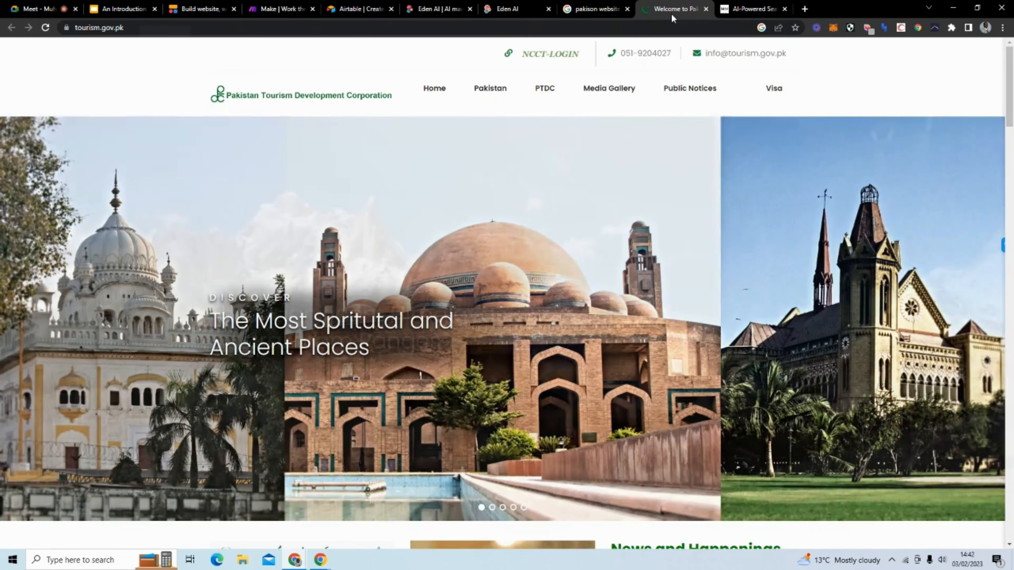
{"action": "scroll", "coordinate": [435, 160], "scroll_direction": "down", "scroll_amount": 5}
{"action": "scroll", "coordinate": [436, 160], "scroll_direction": "down", "scroll_amount": 5}
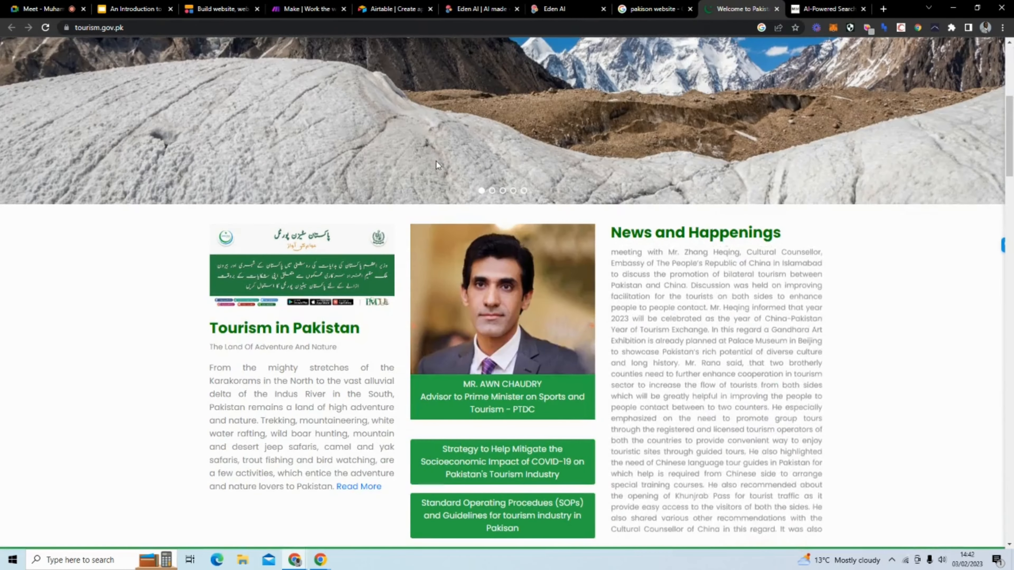
{"action": "scroll", "coordinate": [352, 178], "scroll_direction": "down", "scroll_amount": 5}
{"action": "scroll", "coordinate": [352, 178], "scroll_direction": "down", "scroll_amount": 5}
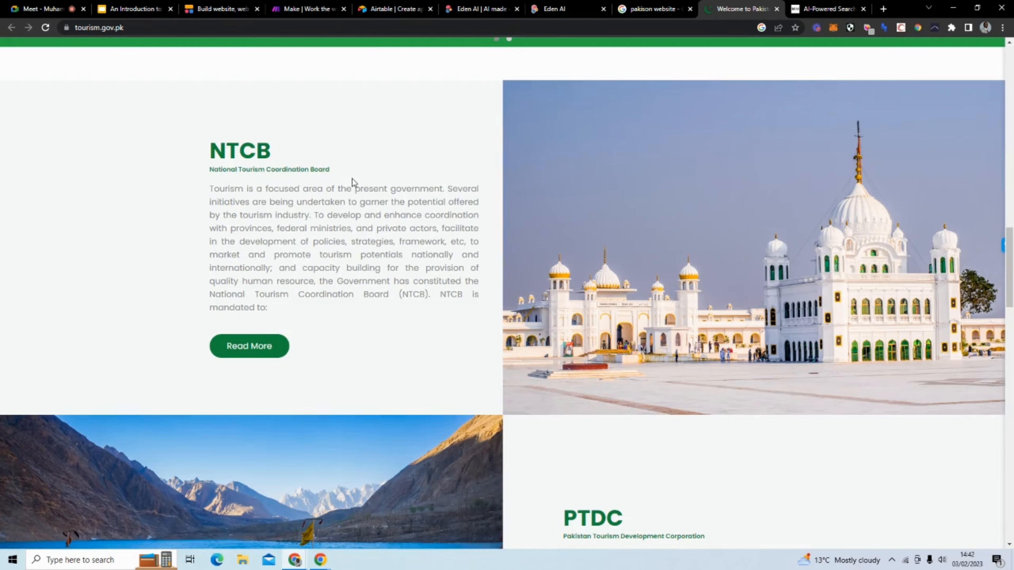
{"action": "scroll", "coordinate": [351, 178], "scroll_direction": "up", "scroll_amount": 20}
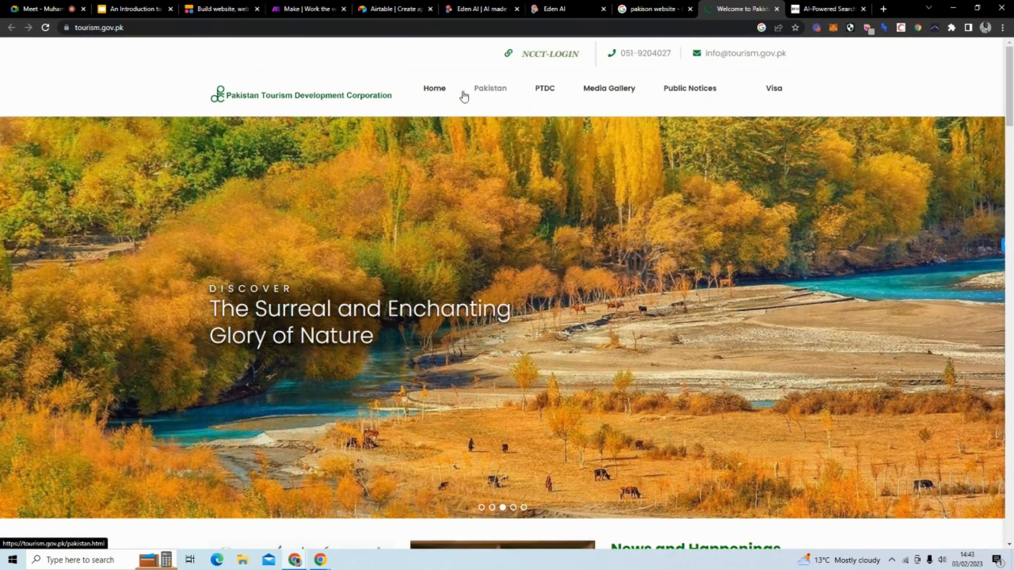
{"action": "left_click", "coordinate": [477, 98]}
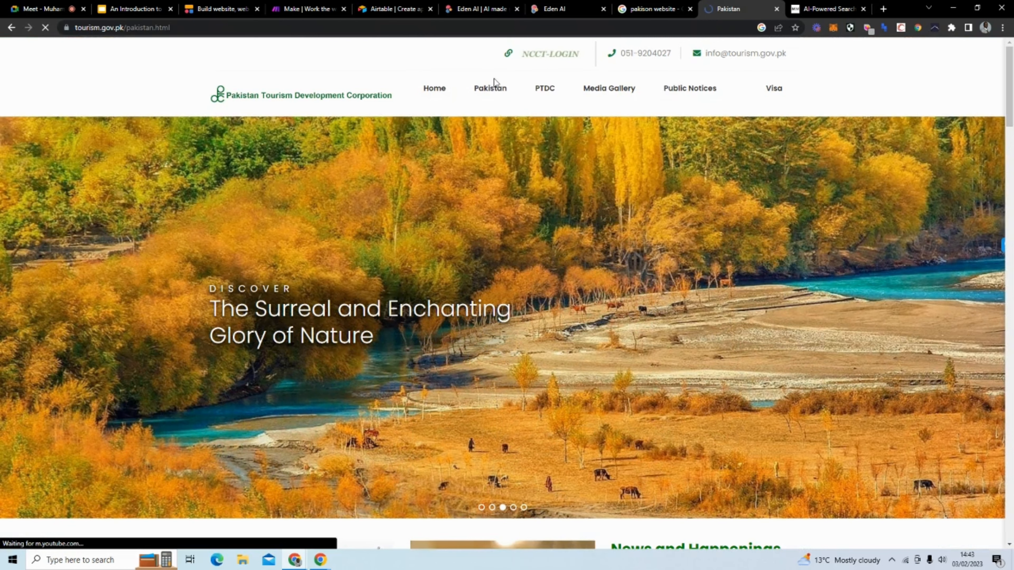
{"action": "scroll", "coordinate": [435, 180], "scroll_direction": "down", "scroll_amount": 10}
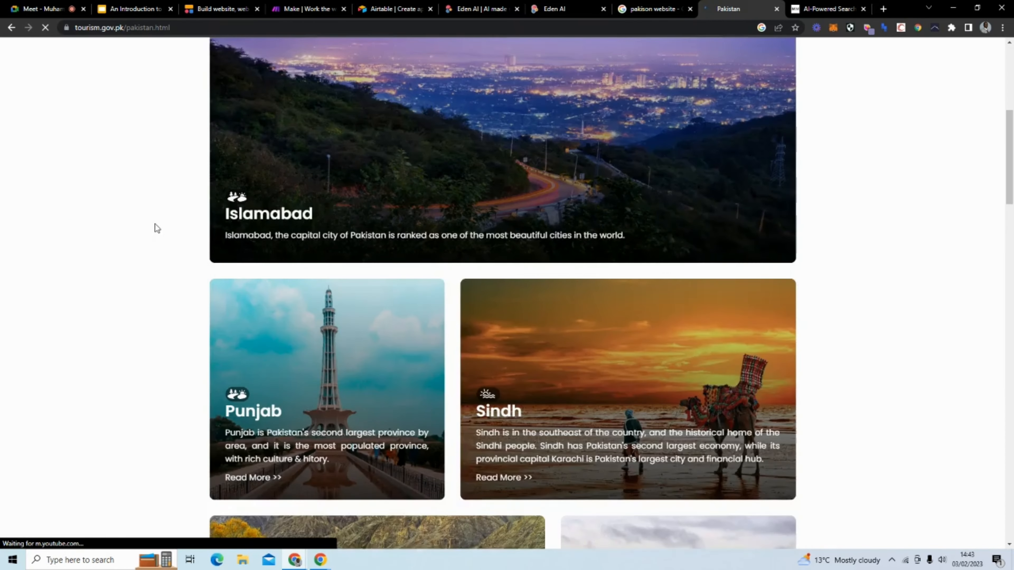
{"action": "scroll", "coordinate": [157, 228], "scroll_direction": "down", "scroll_amount": 1}
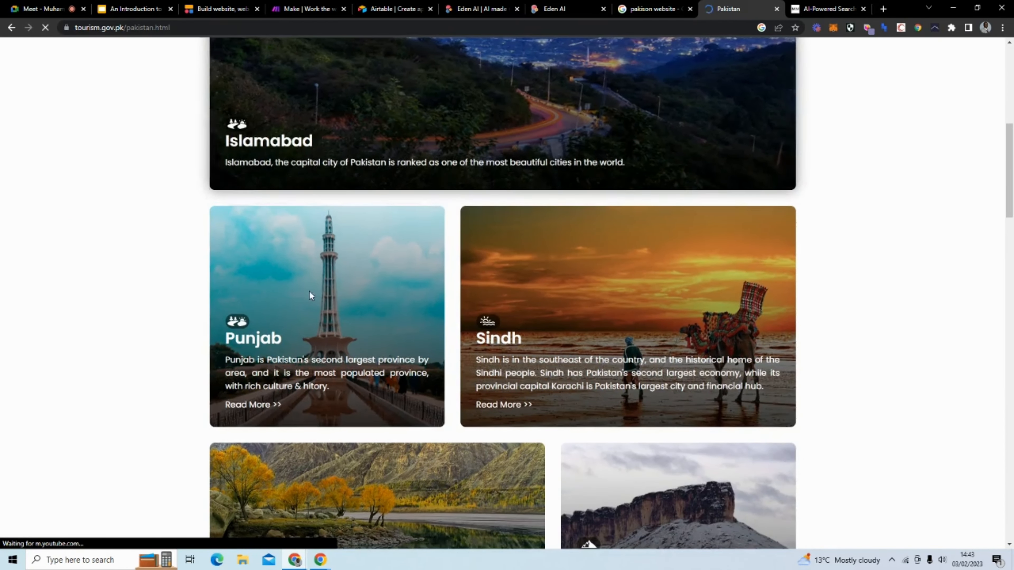
{"action": "left_click", "coordinate": [252, 404]}
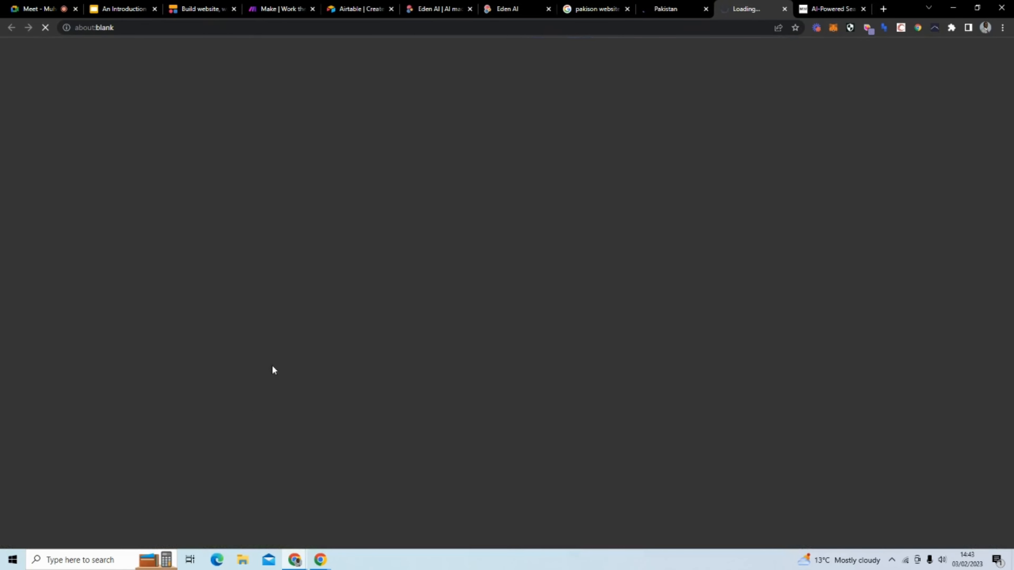
Step: Open the Public Notices and tourist visa pages, then return to the Public Notices tab
{"action": "left_click", "coordinate": [679, 14]}
{"action": "scroll", "coordinate": [600, 134], "scroll_direction": "up", "scroll_amount": 8}
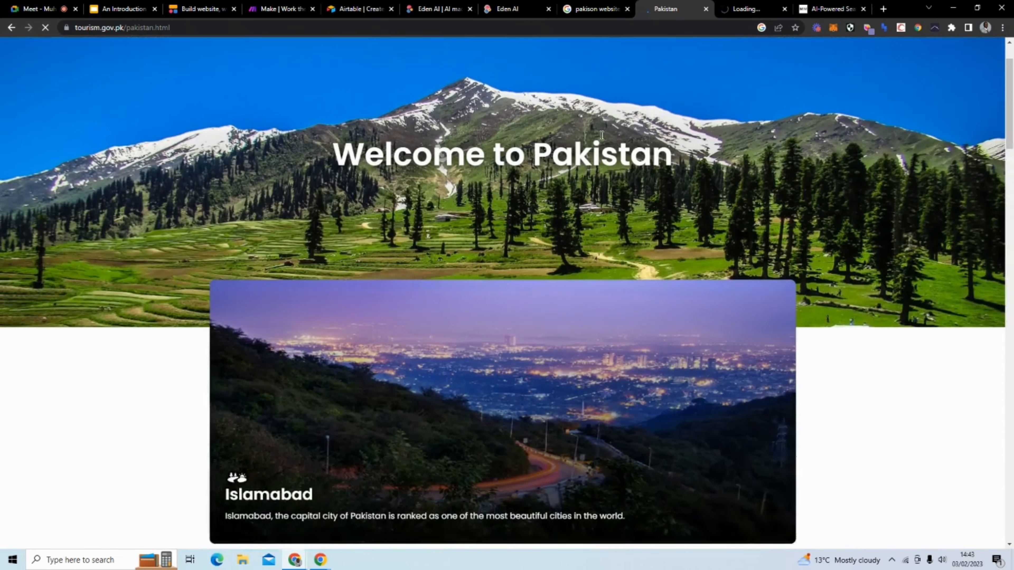
{"action": "scroll", "coordinate": [601, 135], "scroll_direction": "up", "scroll_amount": 2}
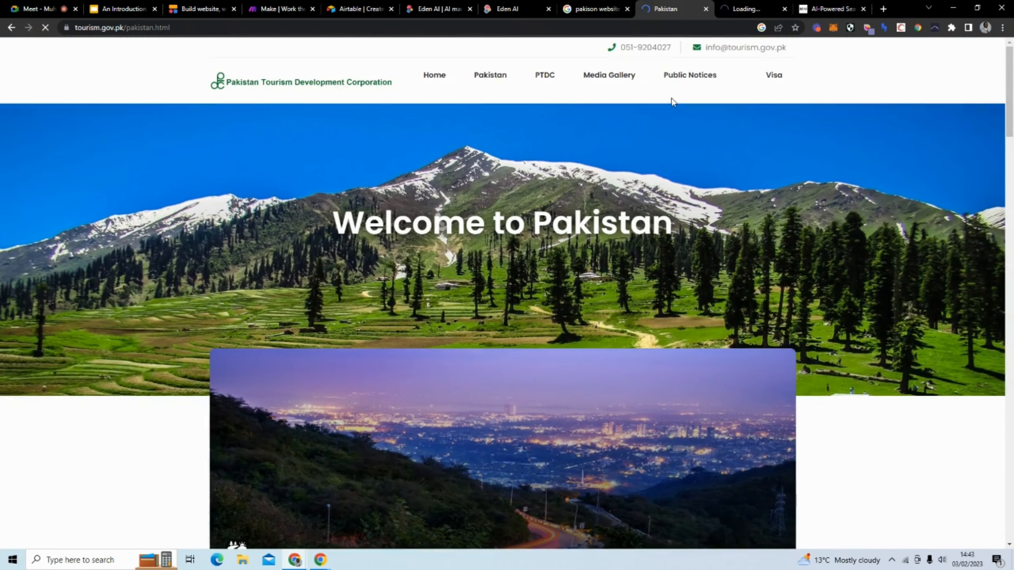
{"action": "left_click", "coordinate": [713, 83]}
{"action": "left_click", "coordinate": [748, 9]}
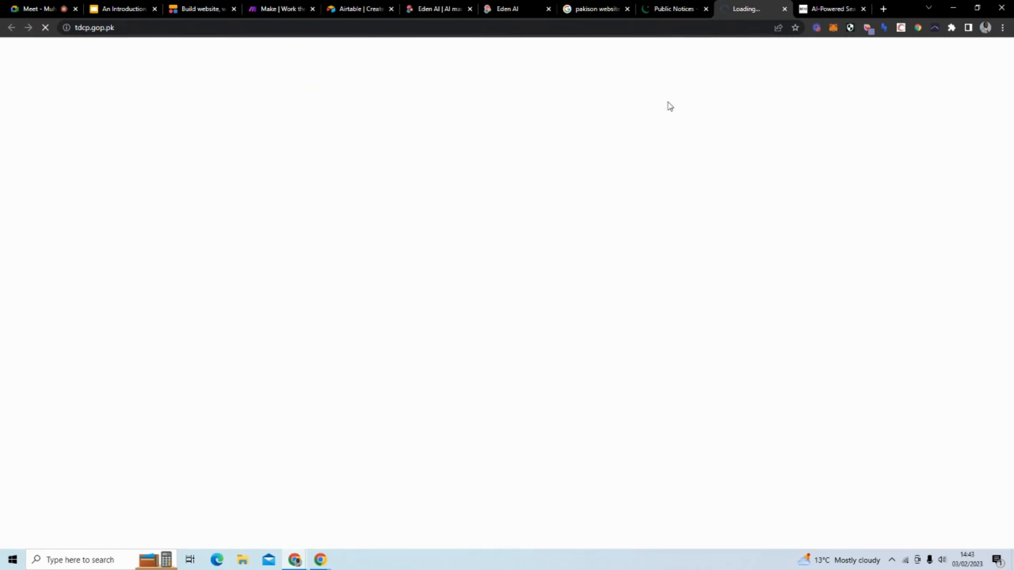
{"action": "left_click", "coordinate": [686, 10]}
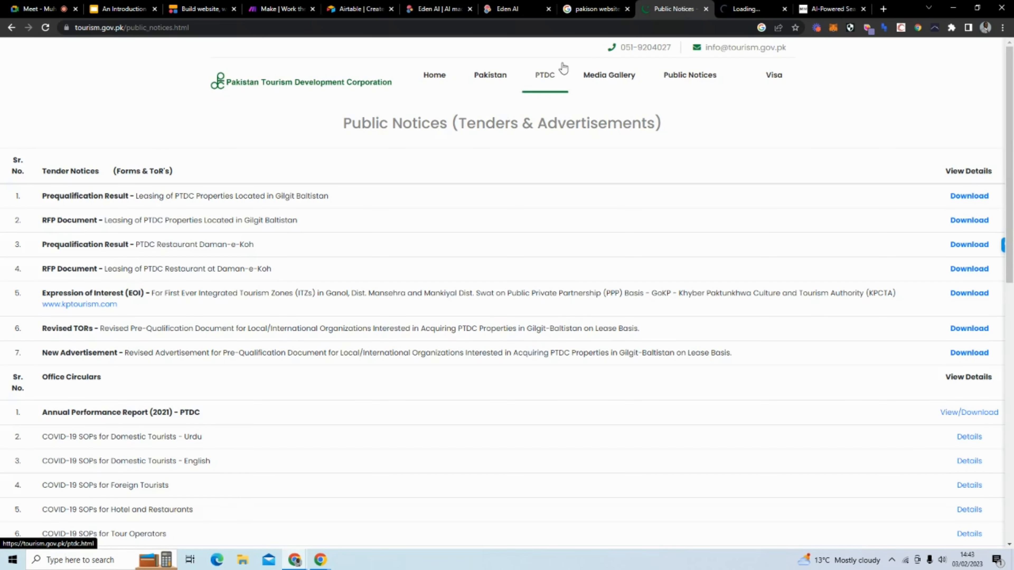
{"action": "left_click", "coordinate": [774, 74]}
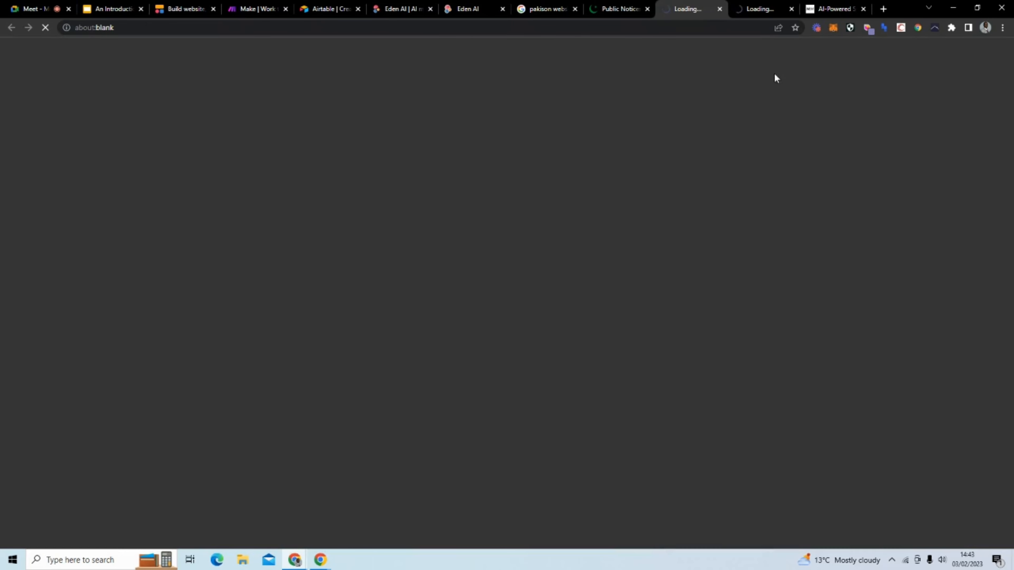
{"action": "left_click", "coordinate": [762, 12]}
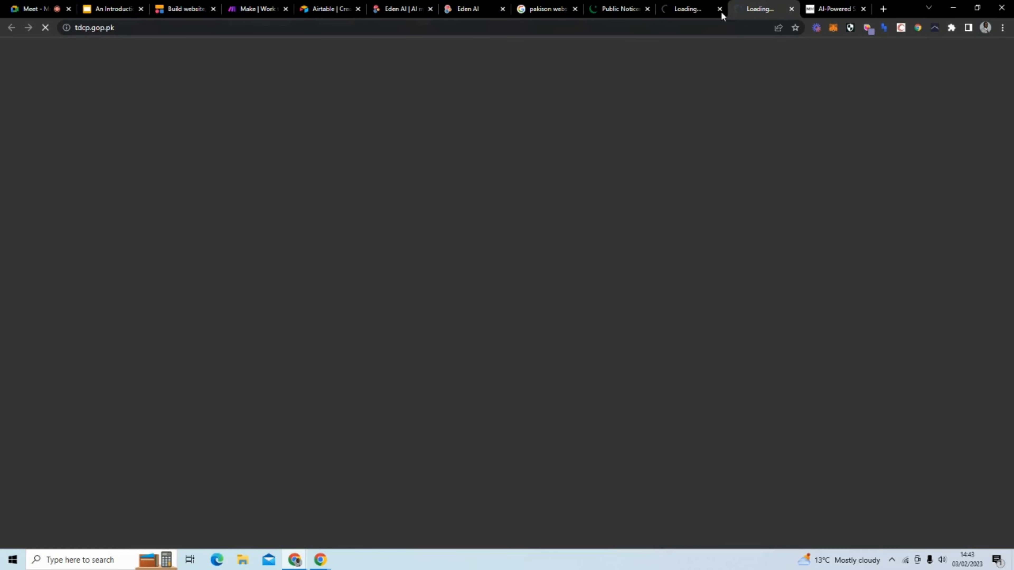
{"action": "left_click", "coordinate": [684, 10]}
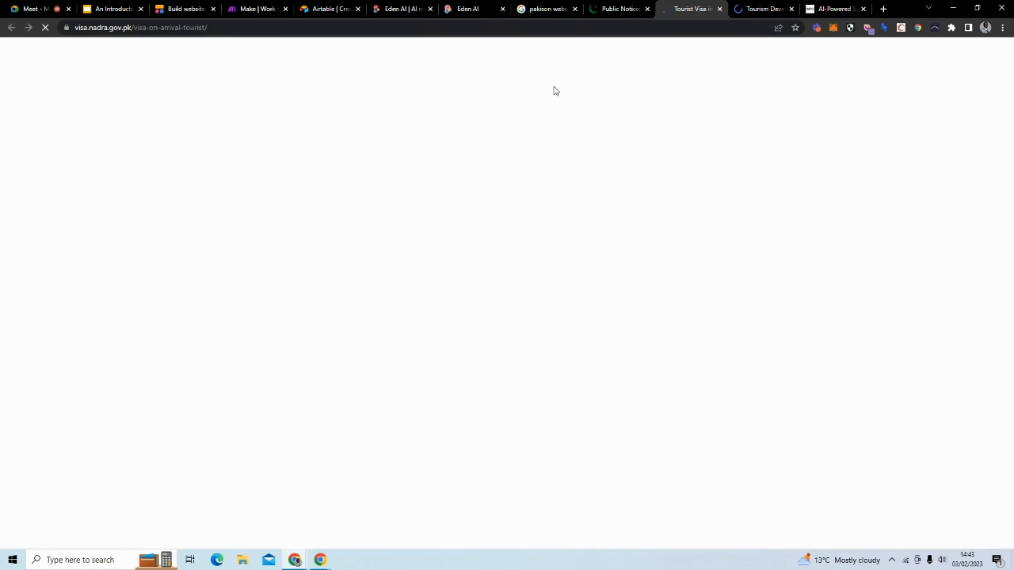
{"action": "left_click", "coordinate": [621, 10]}
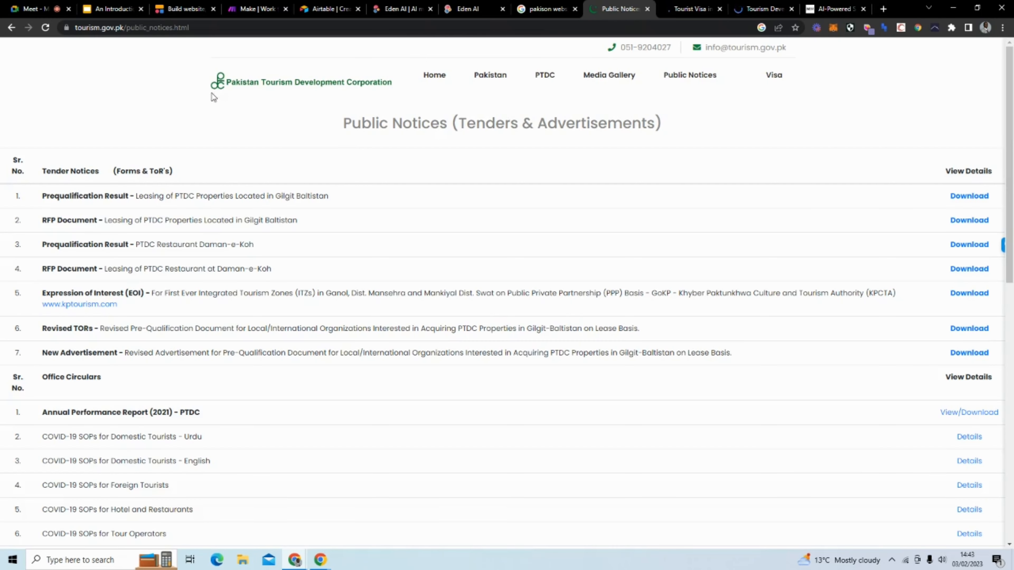
Step: Paste the PTDC Vision paragraph over the first Linux sample text in Eden AI
{"action": "left_click", "coordinate": [270, 84]}
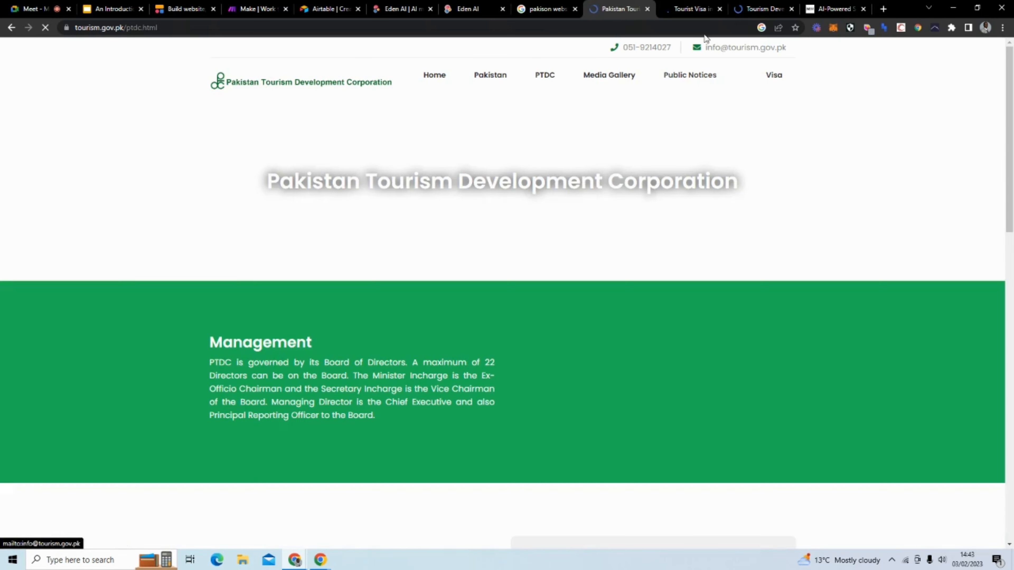
{"action": "scroll", "coordinate": [474, 272], "scroll_direction": "down", "scroll_amount": 4}
{"action": "scroll", "coordinate": [475, 275], "scroll_direction": "down", "scroll_amount": 4}
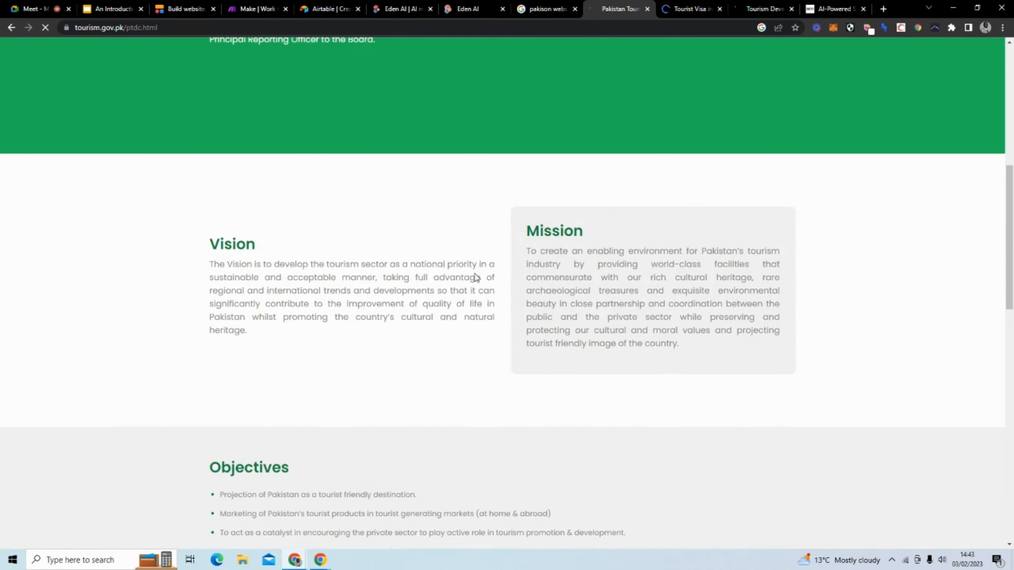
{"action": "scroll", "coordinate": [475, 275], "scroll_direction": "down", "scroll_amount": 5}
{"action": "scroll", "coordinate": [432, 362], "scroll_direction": "down", "scroll_amount": 6}
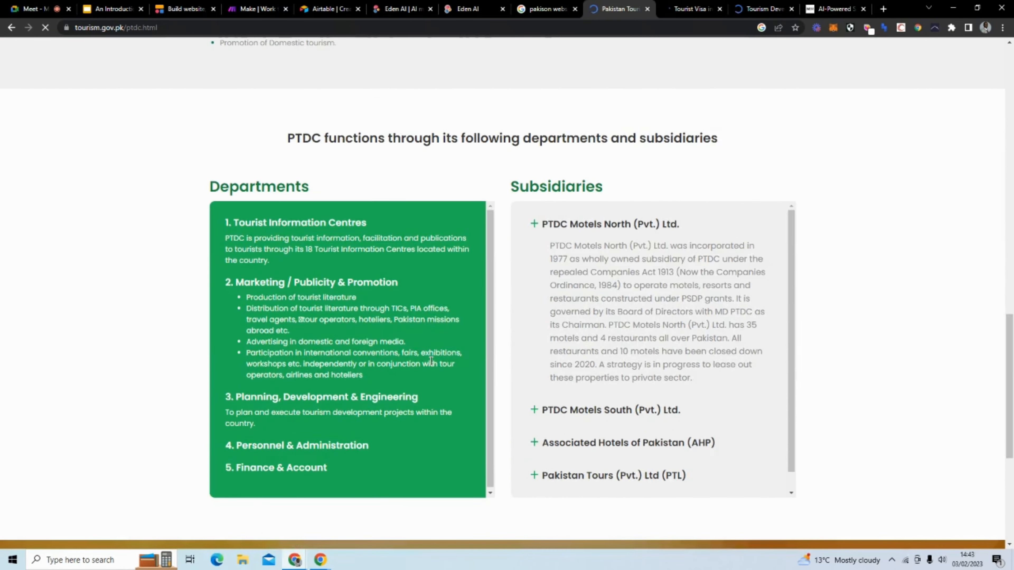
{"action": "scroll", "coordinate": [308, 218], "scroll_direction": "up", "scroll_amount": 10}
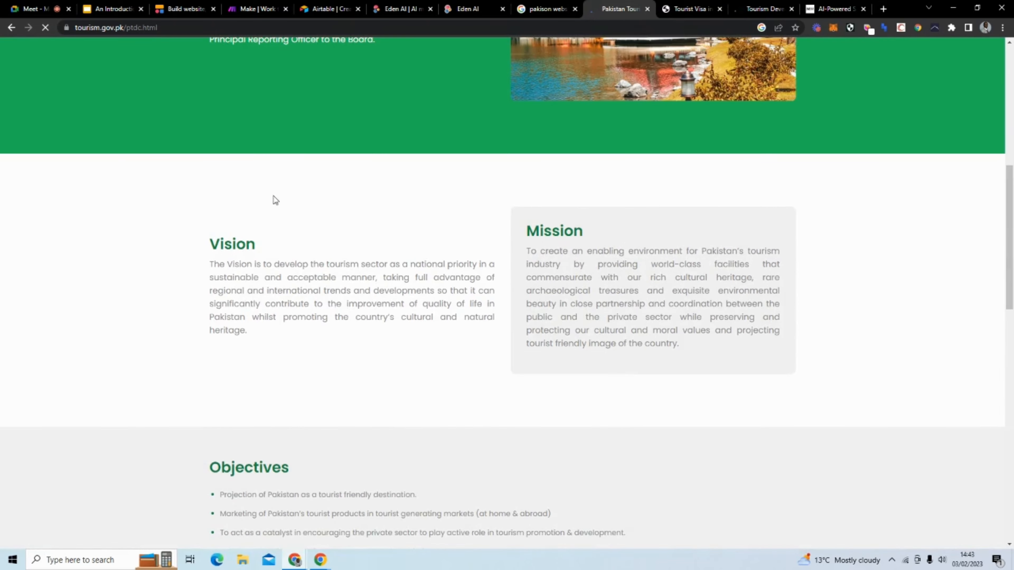
{"action": "scroll", "coordinate": [463, 312], "scroll_direction": "down", "scroll_amount": 3}
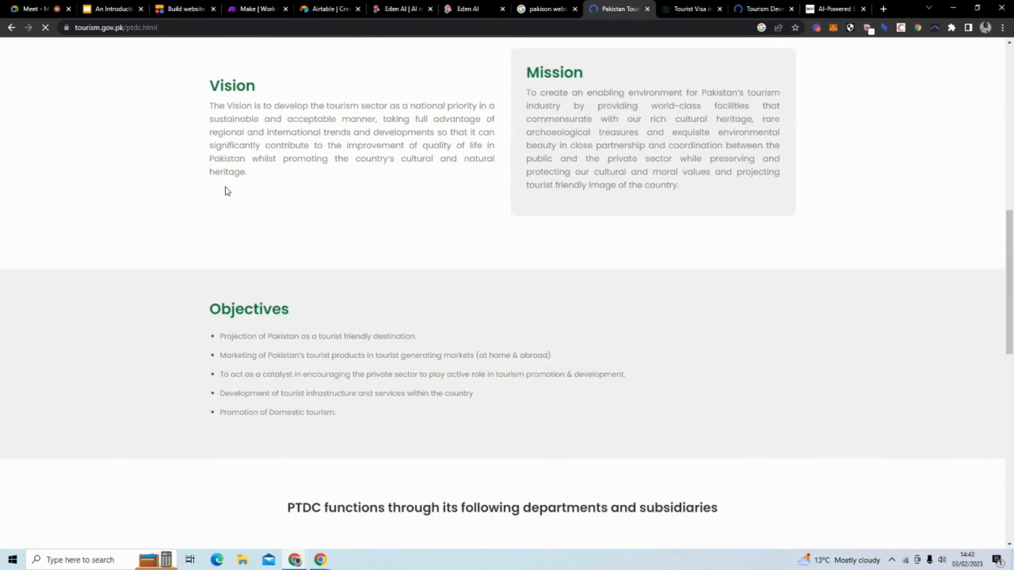
{"action": "left_click_drag", "start_coordinate": [251, 174], "coordinate": [187, 105]}
{"action": "key", "text": "ctrl+c"}
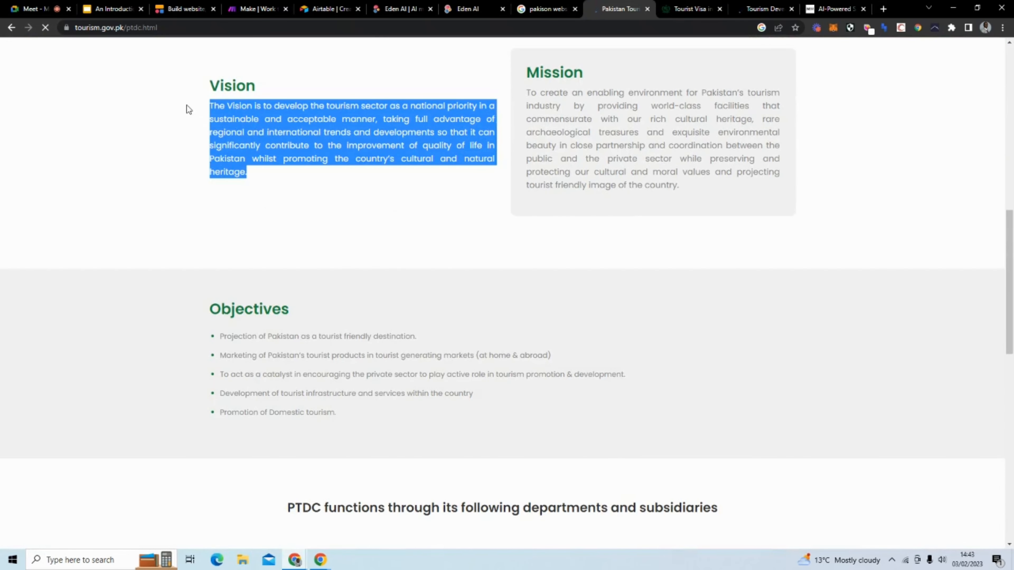
{"action": "left_click", "coordinate": [472, 9]}
{"action": "left_click_drag", "start_coordinate": [173, 325], "coordinate": [103, 274]}
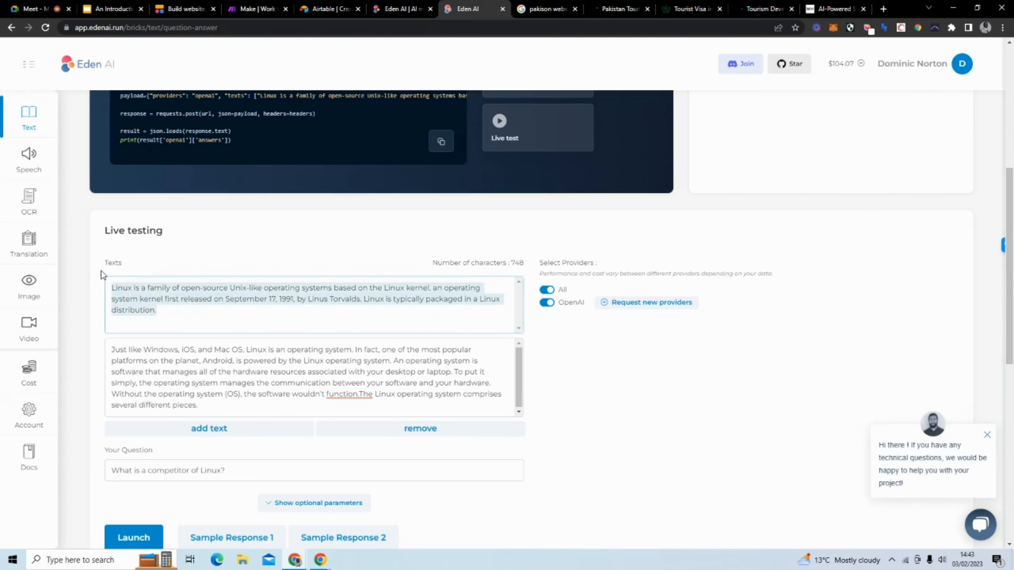
{"action": "key", "text": "ctrl+v"}
Step: Paste the PTDC Mission paragraph over the Linux text in Eden AI's second box
{"action": "left_click", "coordinate": [620, 8]}
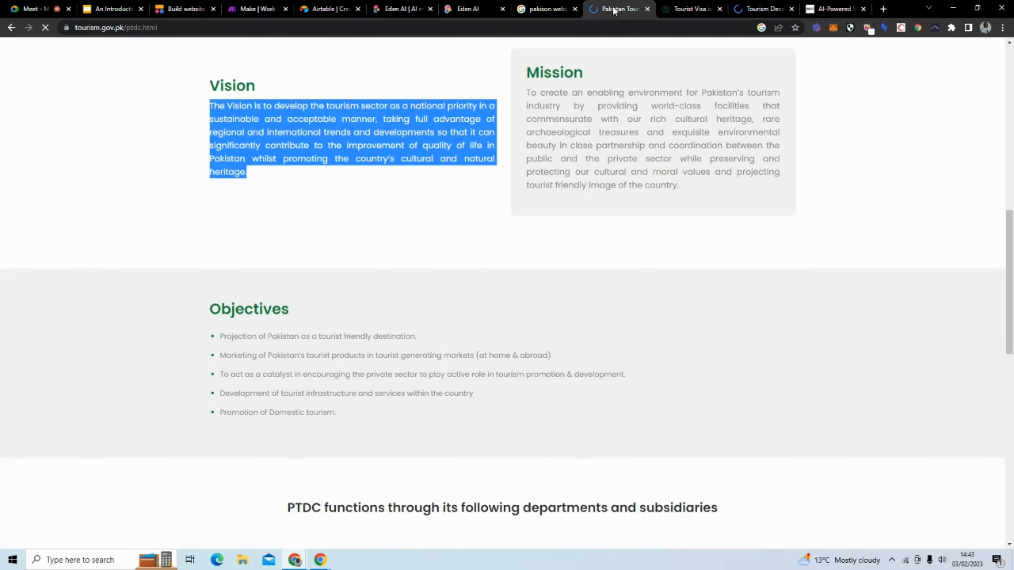
{"action": "left_click_drag", "start_coordinate": [689, 185], "coordinate": [523, 94]}
{"action": "key", "text": "ctrl+c"}
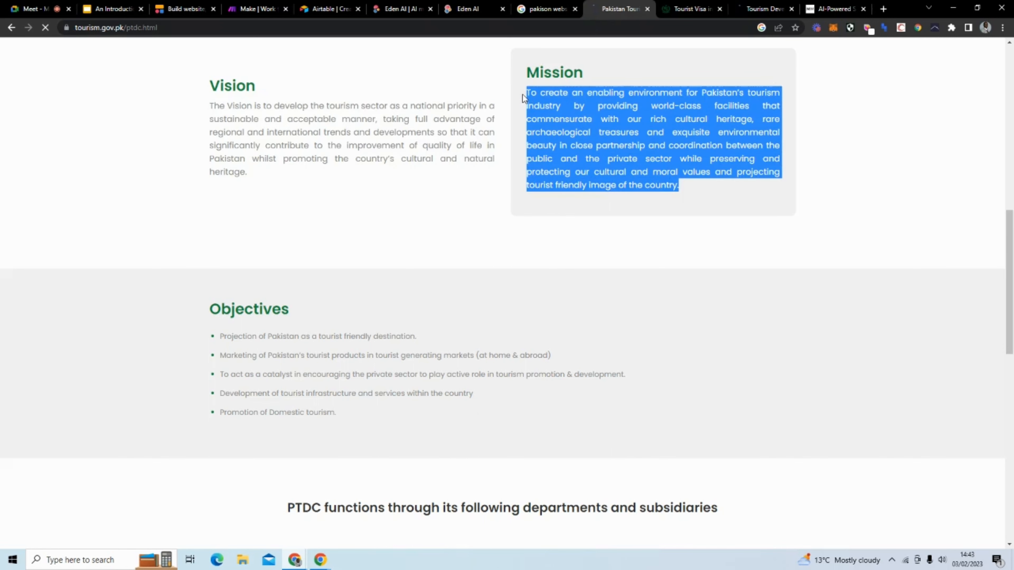
{"action": "left_click", "coordinate": [479, 9]}
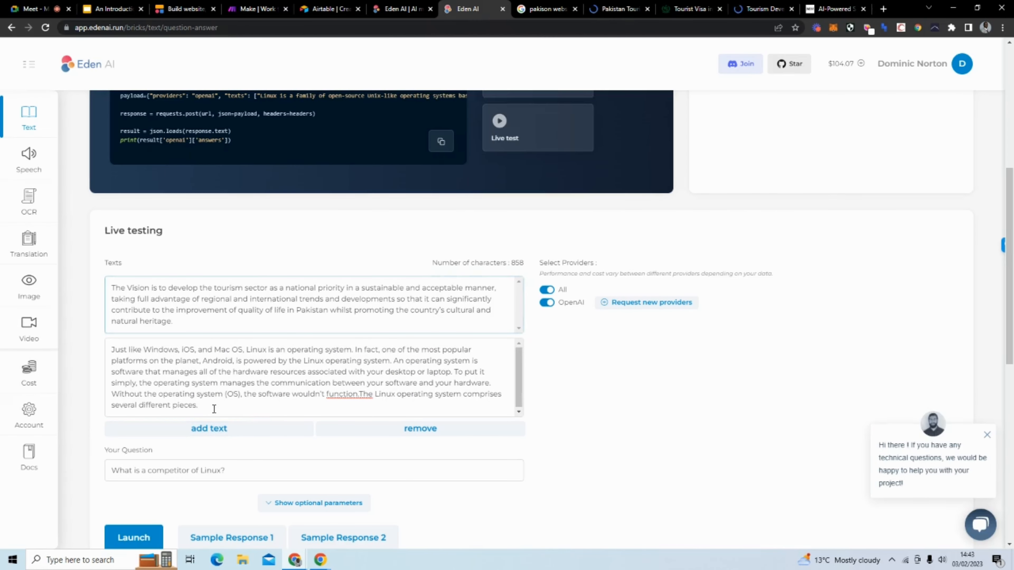
{"action": "left_click_drag", "start_coordinate": [215, 406], "coordinate": [79, 327]}
{"action": "key", "text": "ctrl+v"}
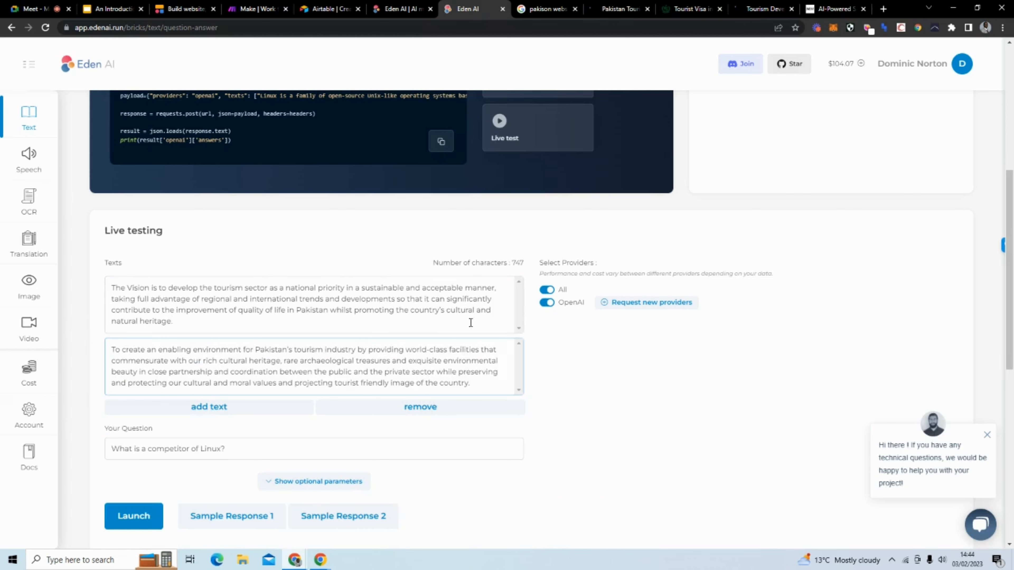
Step: Close the Tourist Visa and Tourism Development tabs
{"action": "left_click", "coordinate": [674, 10]}
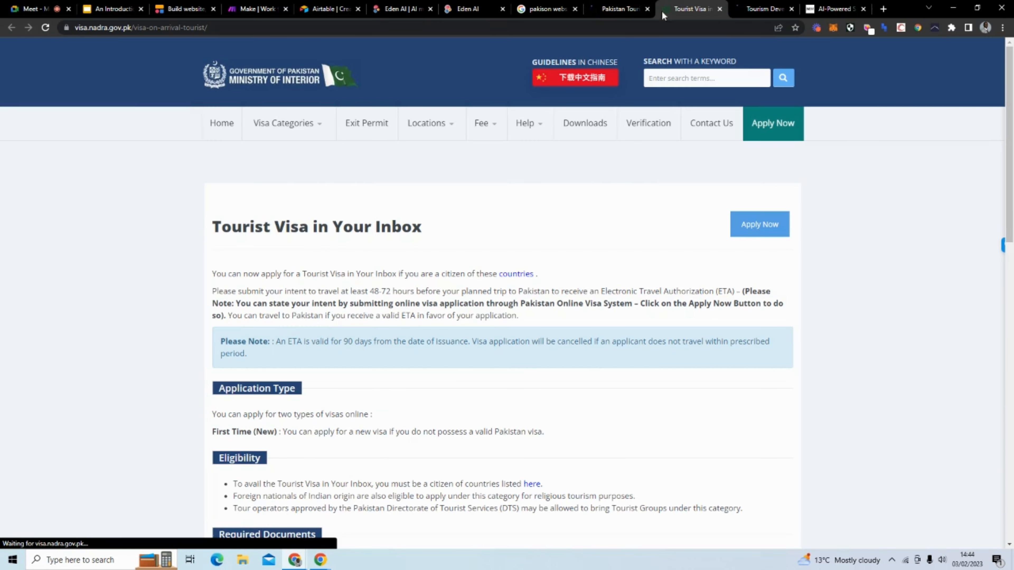
{"action": "left_click", "coordinate": [721, 9]}
{"action": "left_click", "coordinate": [721, 10]}
Step: Add a third Eden AI text box containing the Objectives heading and its five bullets
{"action": "left_click", "coordinate": [621, 9]}
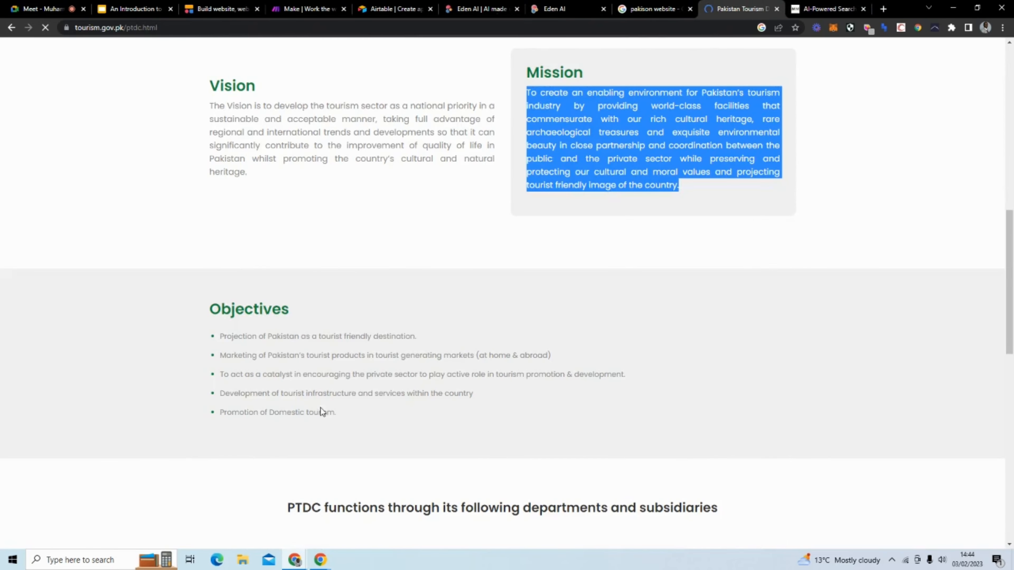
{"action": "left_click_drag", "start_coordinate": [336, 413], "coordinate": [197, 304]}
{"action": "key", "text": "ctrl+c"}
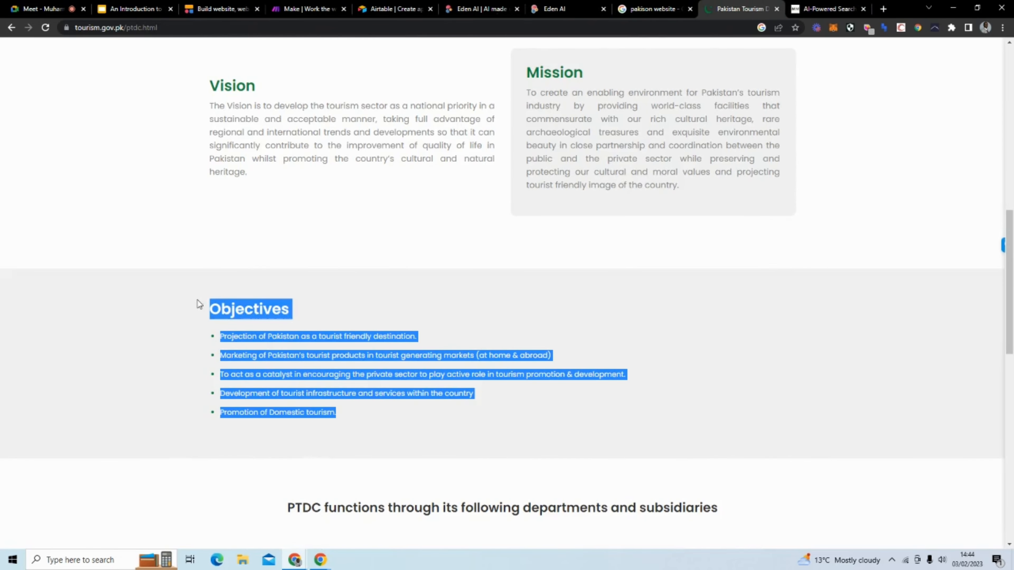
{"action": "left_click", "coordinate": [553, 8]}
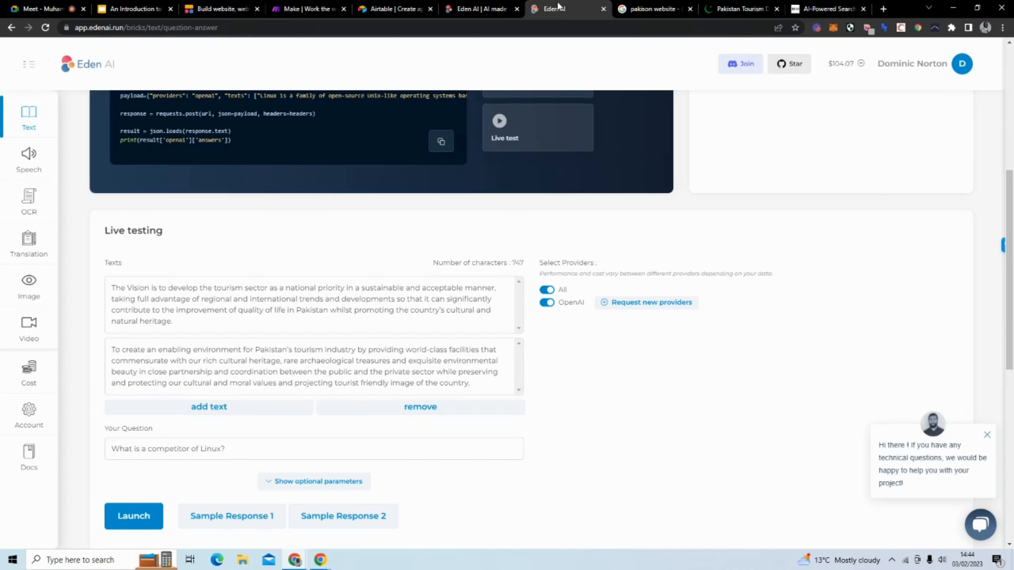
{"action": "left_click", "coordinate": [257, 412]}
{"action": "left_click", "coordinate": [249, 421]}
{"action": "key", "text": "ctrl+v"}
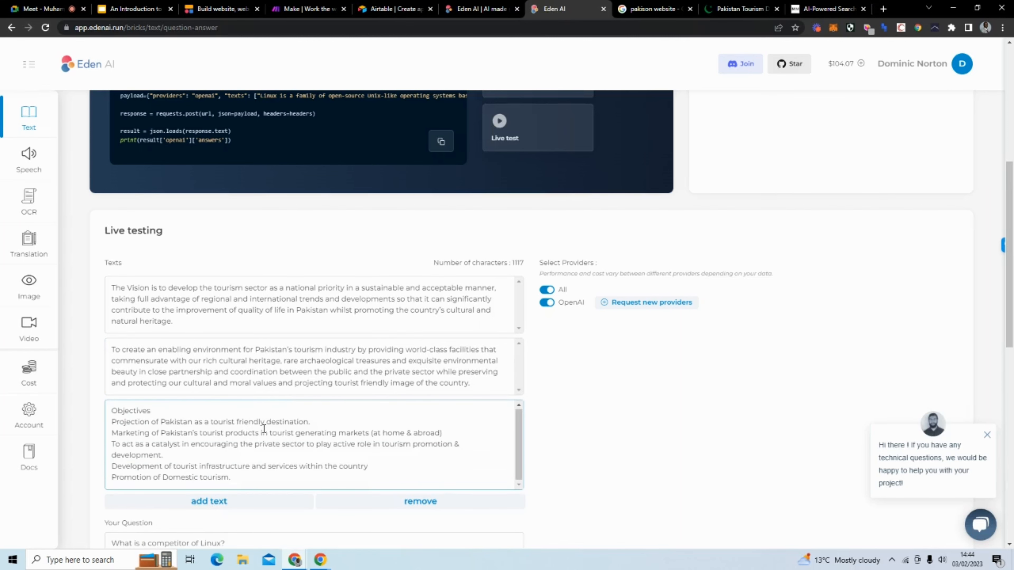
{"action": "scroll", "coordinate": [264, 428], "scroll_direction": "down", "scroll_amount": 4}
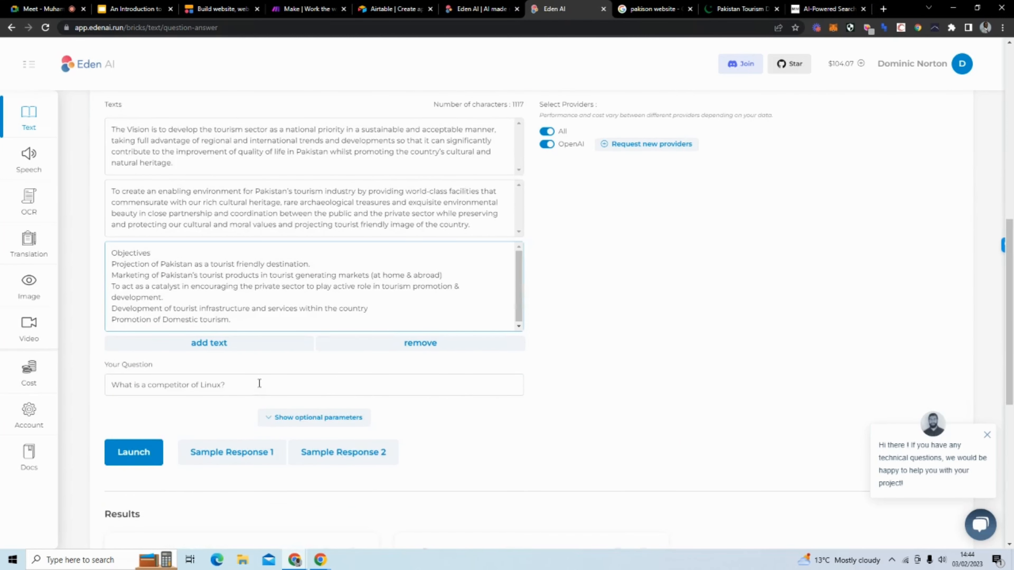
Step: Rewrite the question as 'What is an objective of the Pakistan's tourism industry?'
{"action": "left_click_drag", "start_coordinate": [220, 384], "coordinate": [129, 376]}
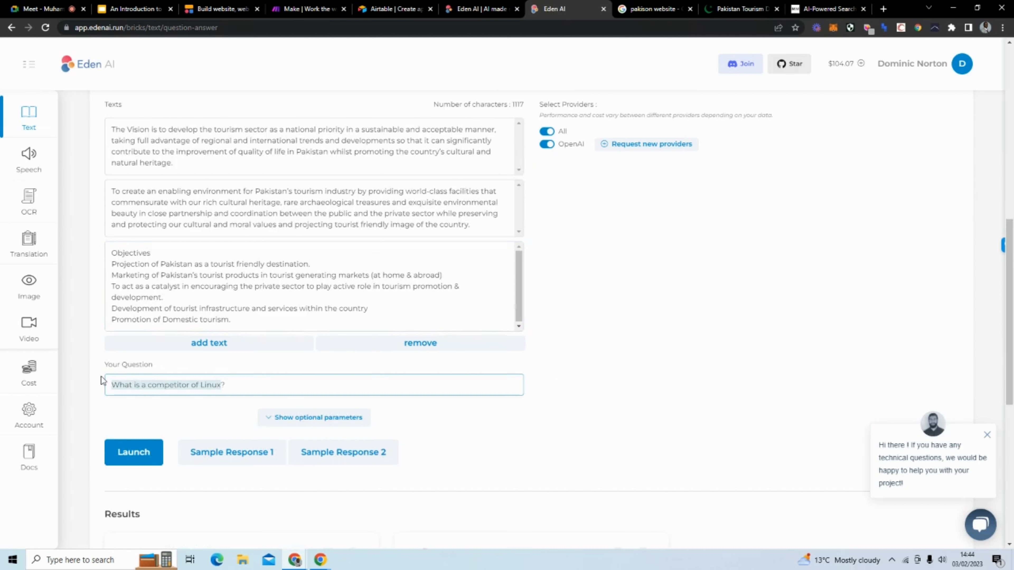
{"action": "type", "text": "W"}
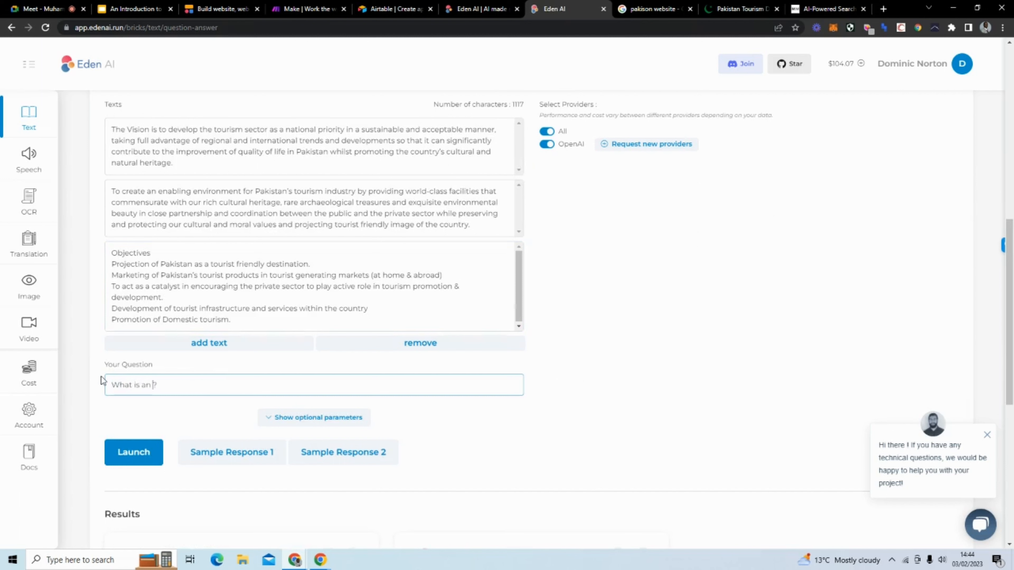
{"action": "type", "text": "hat is an objective of"}
{"action": "scroll", "coordinate": [545, 287], "scroll_direction": "up", "scroll_amount": 3}
{"action": "left_click_drag", "start_coordinate": [256, 297], "coordinate": [351, 298]}
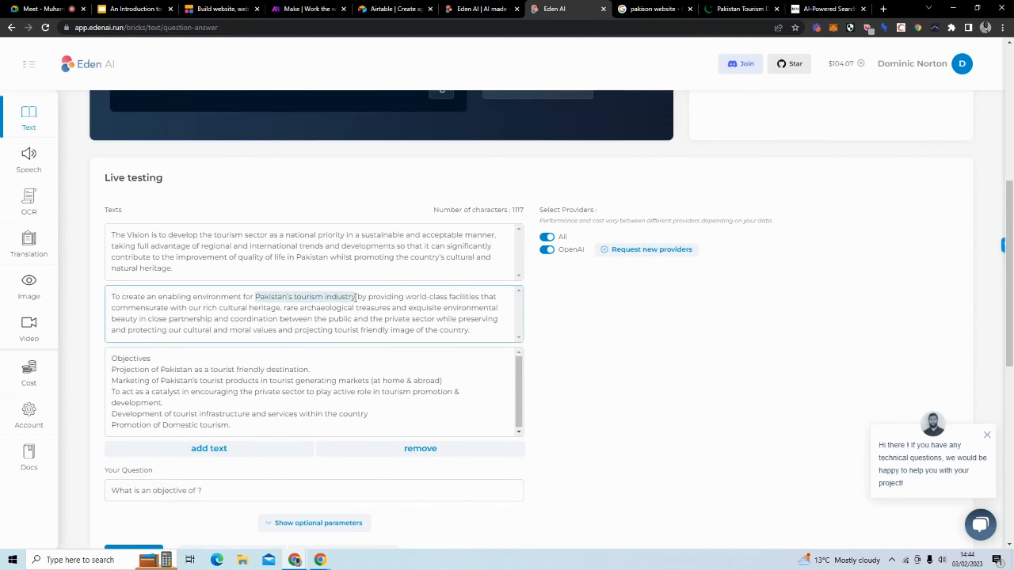
{"action": "left_click", "coordinate": [245, 488]}
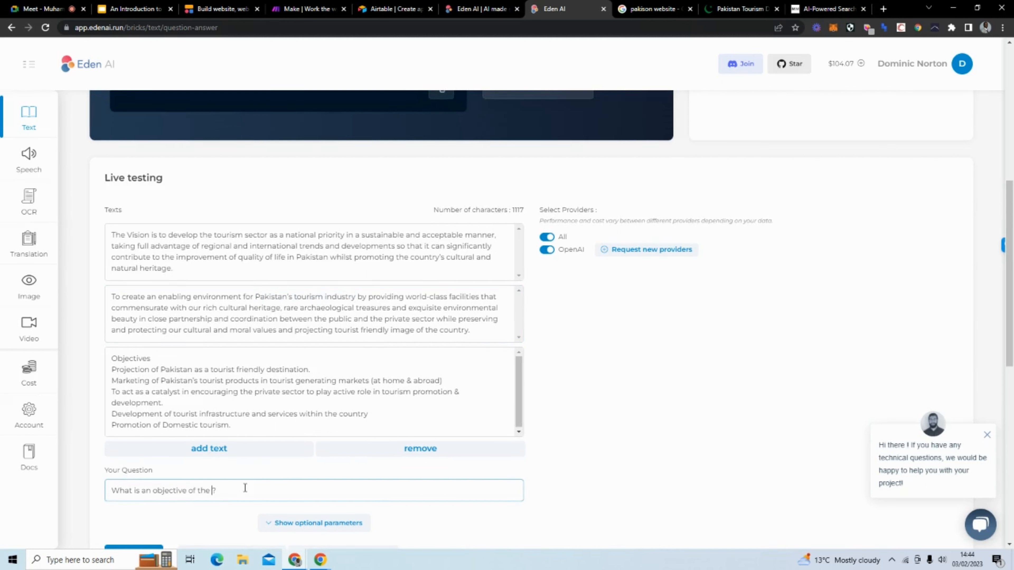
{"action": "type", "text": "Pakistan’s tourism industry"}
Step: Launch the question and review the openai and eden-ai answers in Results
{"action": "scroll", "coordinate": [685, 367], "scroll_direction": "down", "scroll_amount": 2}
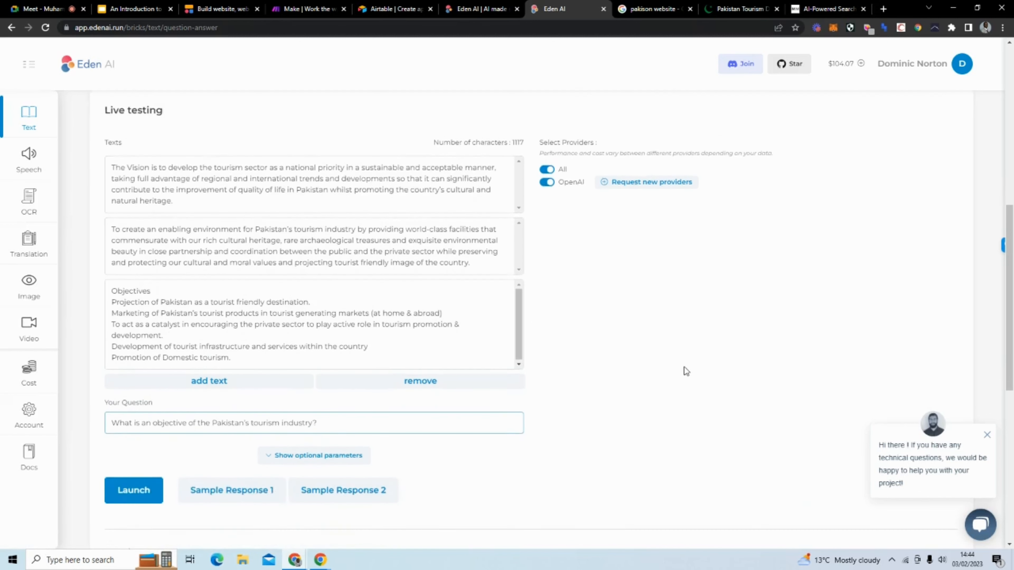
{"action": "left_click", "coordinate": [128, 456]}
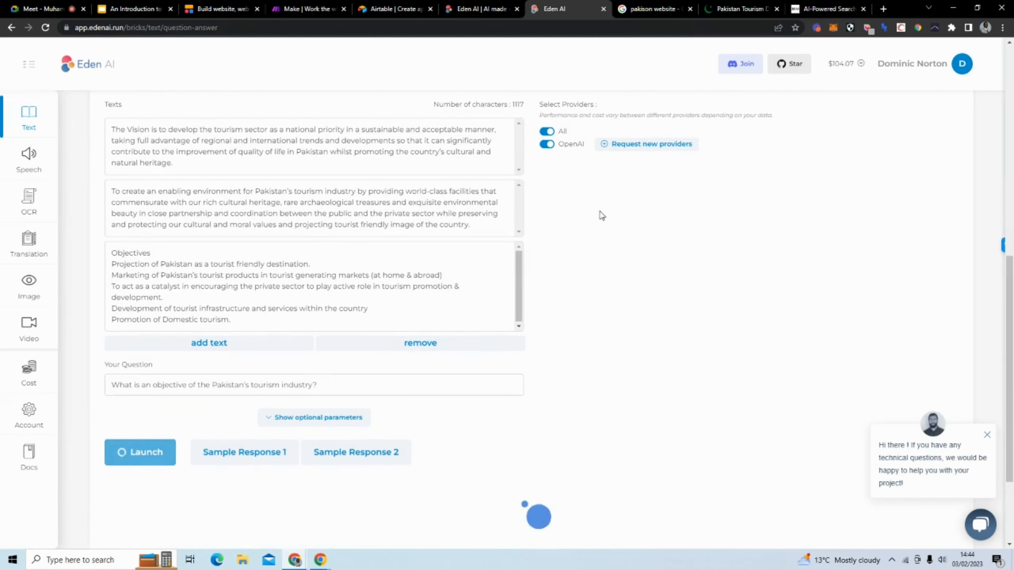
{"action": "scroll", "coordinate": [597, 190], "scroll_direction": "down", "scroll_amount": 1}
{"action": "scroll", "coordinate": [597, 189], "scroll_direction": "down", "scroll_amount": 2}
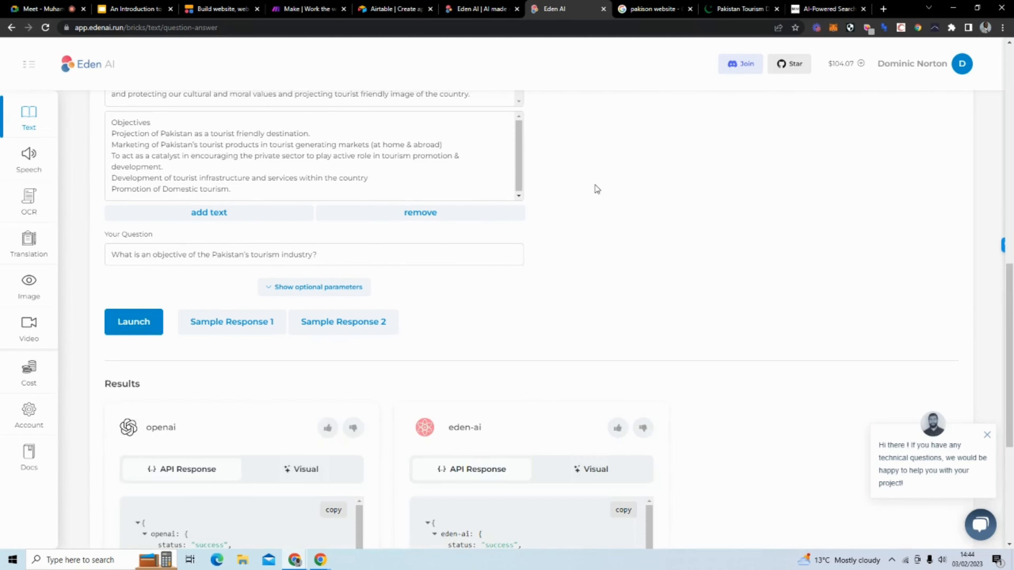
{"action": "scroll", "coordinate": [549, 198], "scroll_direction": "down", "scroll_amount": 4}
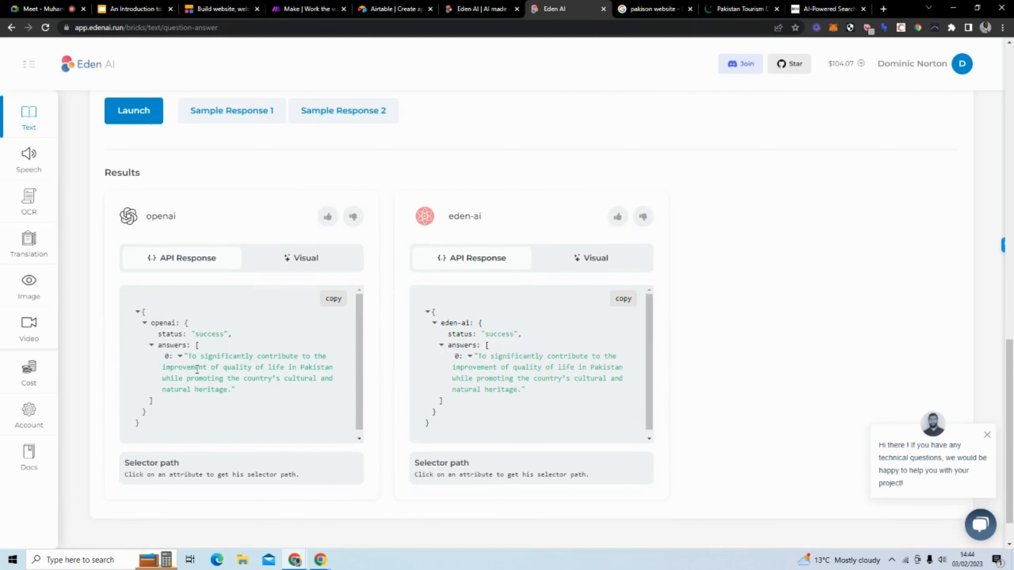
{"action": "scroll", "coordinate": [263, 279], "scroll_direction": "up", "scroll_amount": 4}
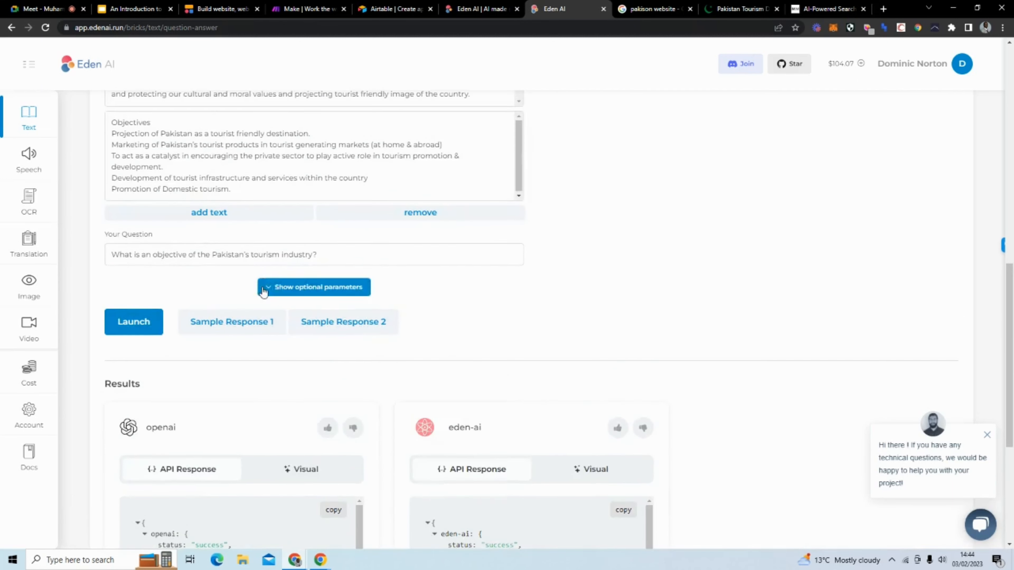
{"action": "scroll", "coordinate": [260, 302], "scroll_direction": "down", "scroll_amount": 2}
{"action": "scroll", "coordinate": [260, 303], "scroll_direction": "down", "scroll_amount": 2}
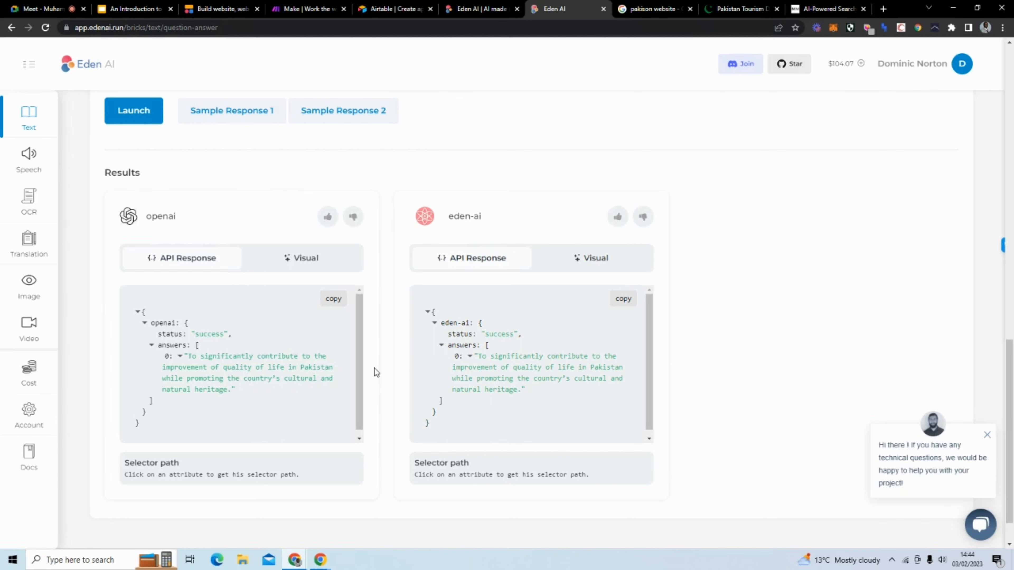
{"action": "scroll", "coordinate": [374, 367], "scroll_direction": "up", "scroll_amount": 7}
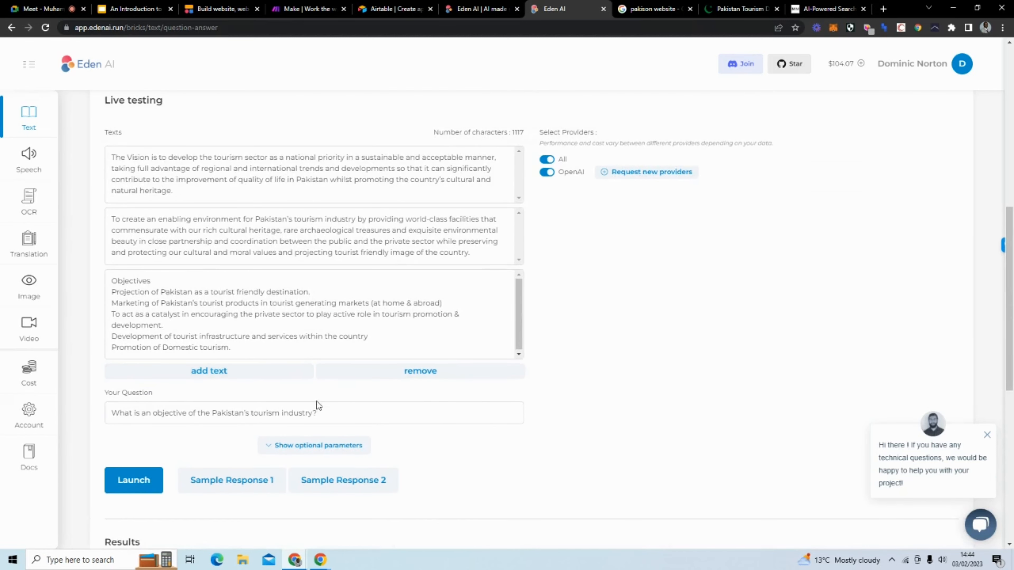
Step: Change the Eden AI question to 'What is the vision of the Pakistan's tourism industry?'
{"action": "left_click", "coordinate": [315, 414]}
{"action": "left_click_drag", "start_coordinate": [313, 414], "coordinate": [114, 415]}
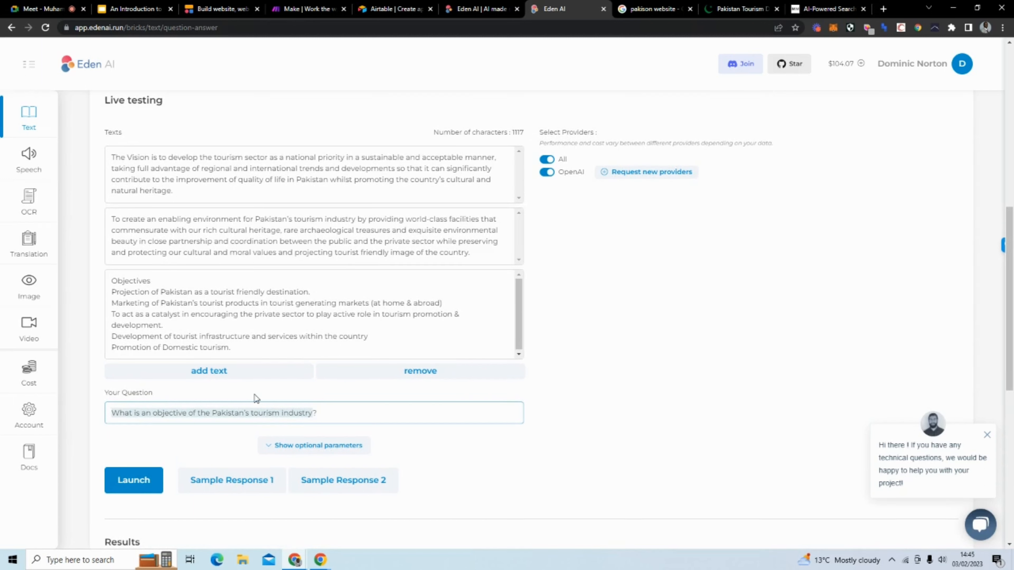
{"action": "type", "text": "What is"}
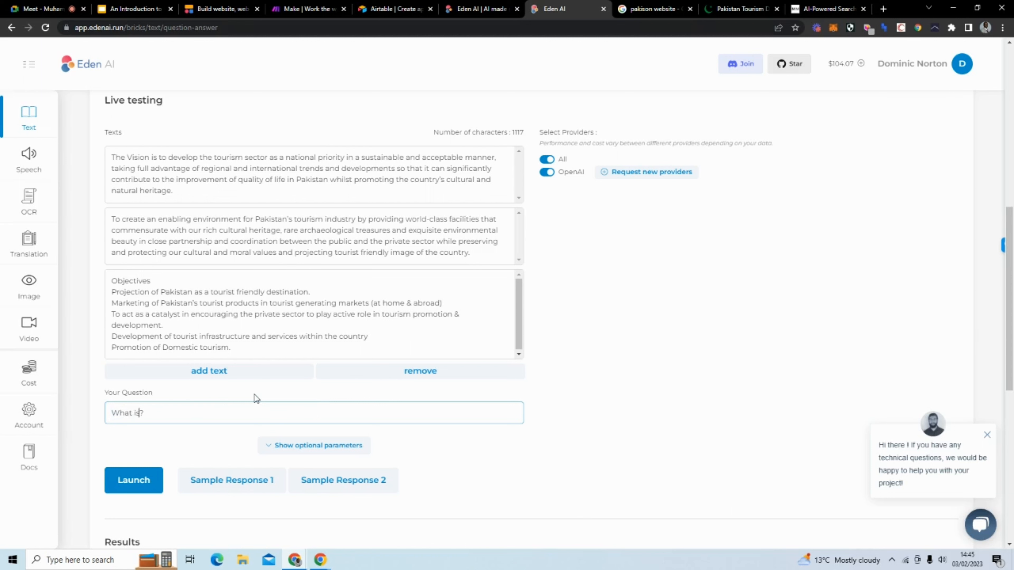
{"action": "type", "text": " the vision of the"}
{"action": "type", "text": "Pakistan's tourism industry"}
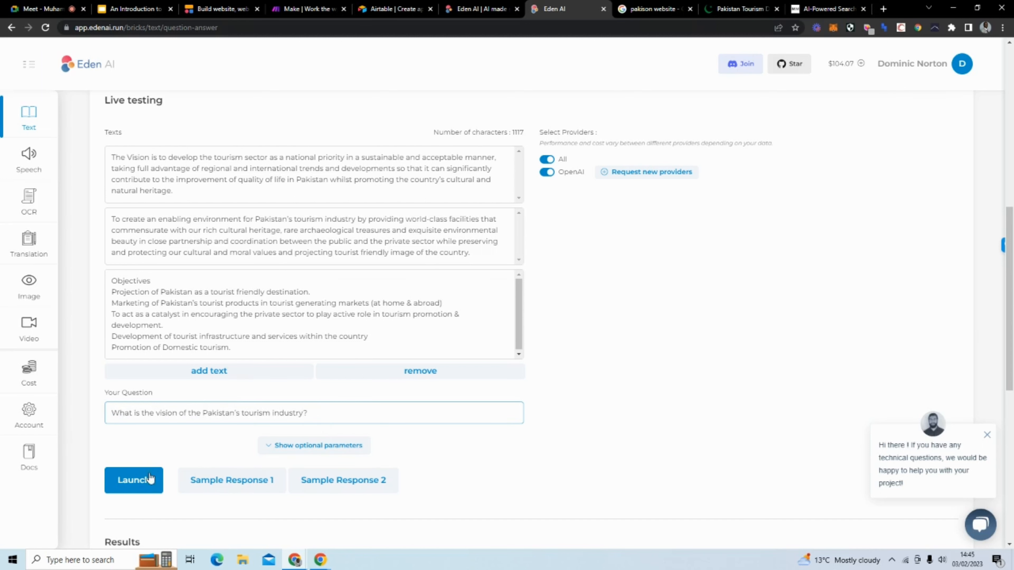
Step: Launch the question and review the openai and eden-ai answers quoting the Vision paragraph
{"action": "left_click", "coordinate": [135, 475]}
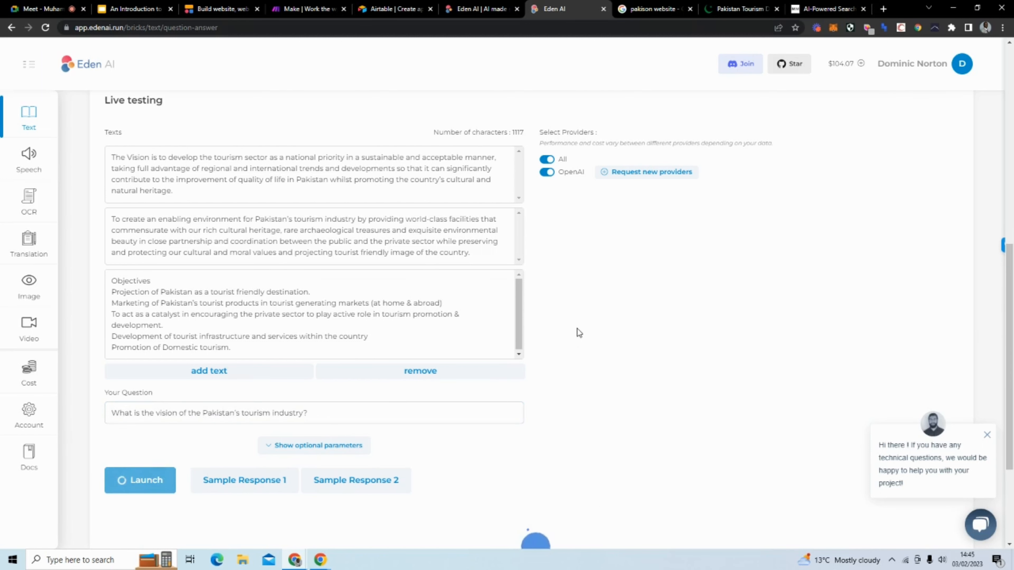
{"action": "scroll", "coordinate": [579, 333], "scroll_direction": "down", "scroll_amount": 1}
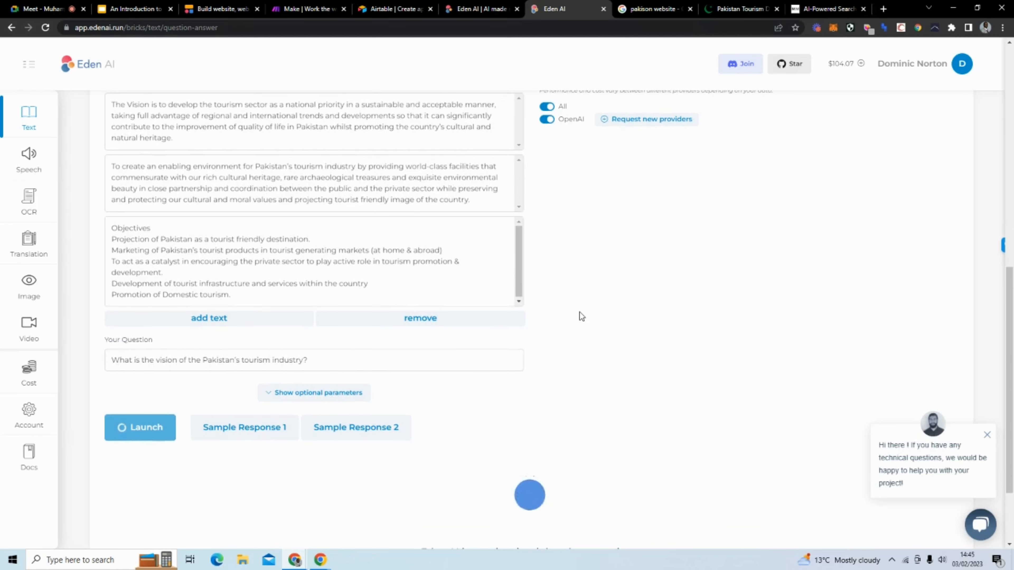
{"action": "scroll", "coordinate": [580, 312], "scroll_direction": "down", "scroll_amount": 1}
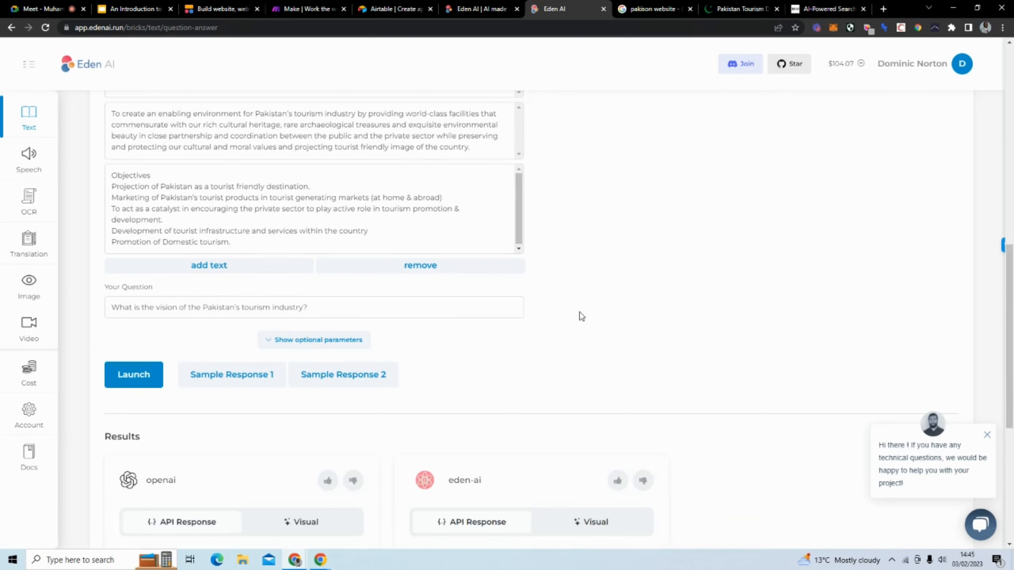
{"action": "scroll", "coordinate": [580, 312], "scroll_direction": "down", "scroll_amount": 5}
{"action": "left_click_drag", "start_coordinate": [360, 365], "coordinate": [357, 399]}
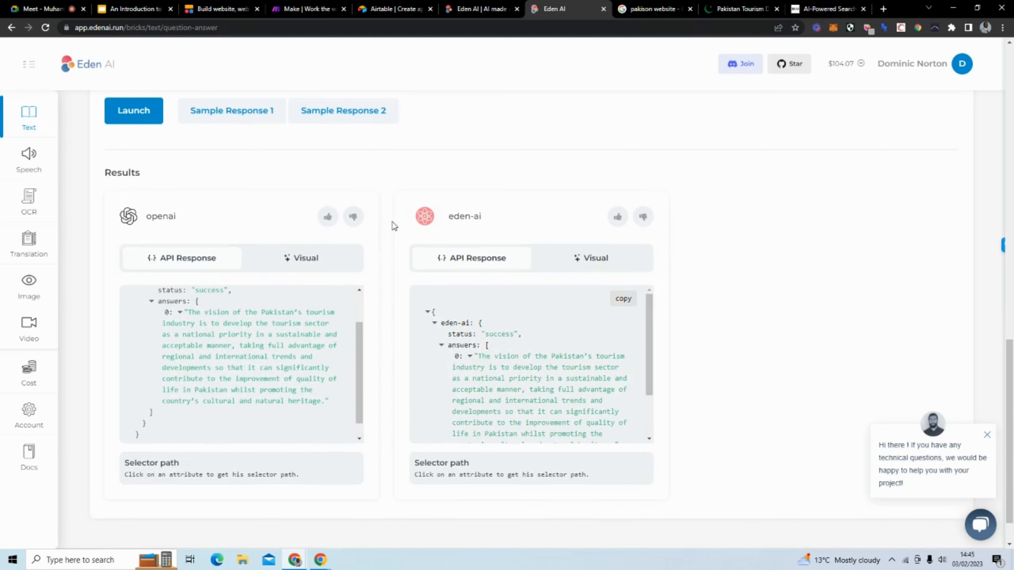
{"action": "scroll", "coordinate": [394, 226], "scroll_direction": "up", "scroll_amount": 6}
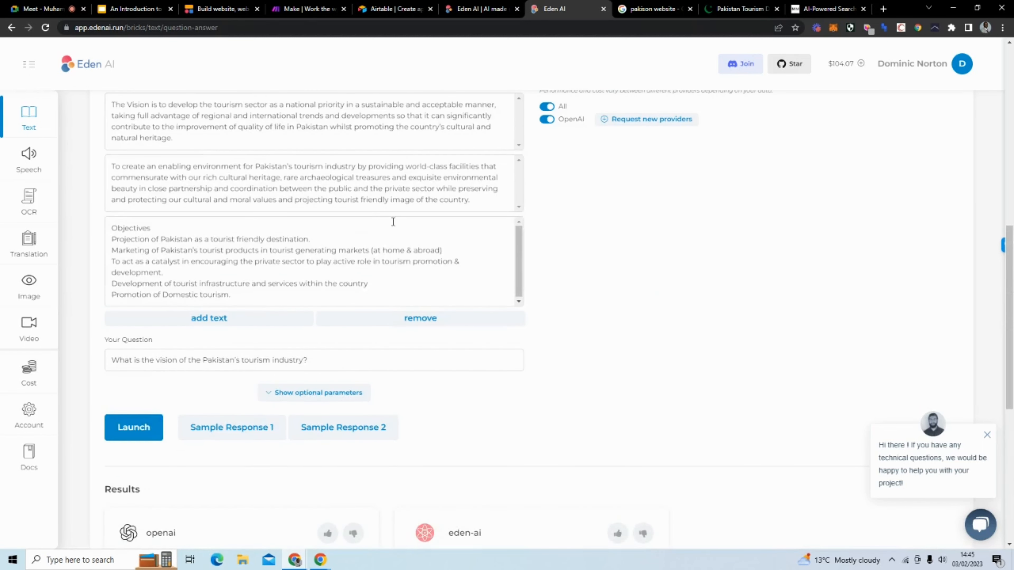
{"action": "scroll", "coordinate": [585, 213], "scroll_direction": "down", "scroll_amount": 5}
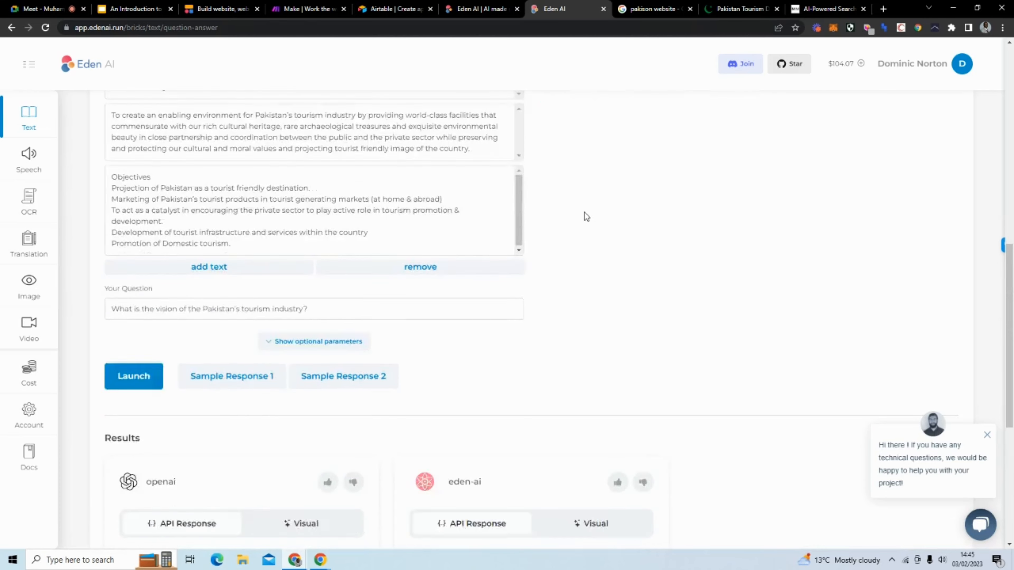
{"action": "scroll", "coordinate": [344, 211], "scroll_direction": "up", "scroll_amount": 2}
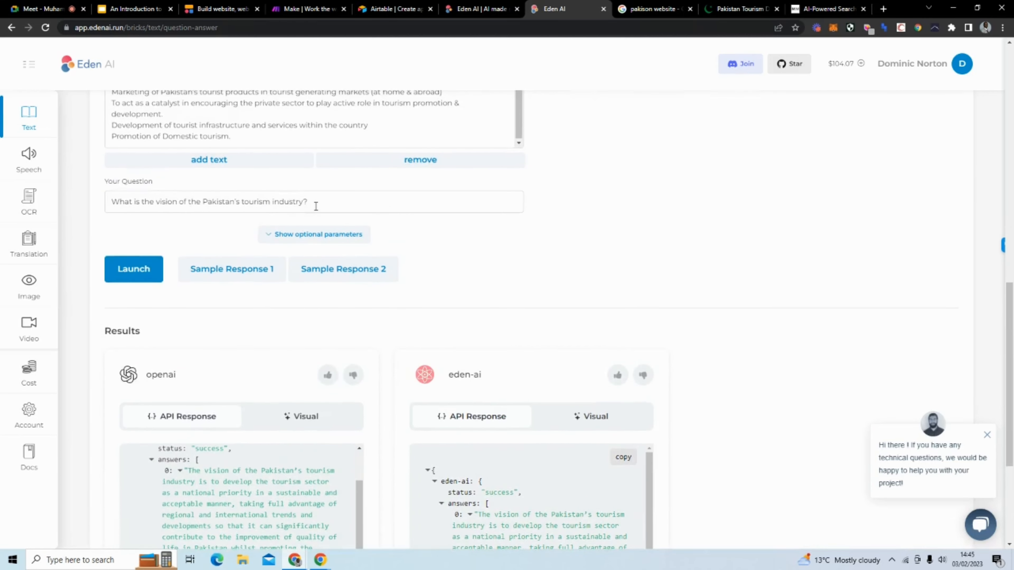
Step: Replace the question with 'What environment does the Pakistan's tourism industry want to create?'
{"action": "scroll", "coordinate": [316, 206], "scroll_direction": "up", "scroll_amount": 5}
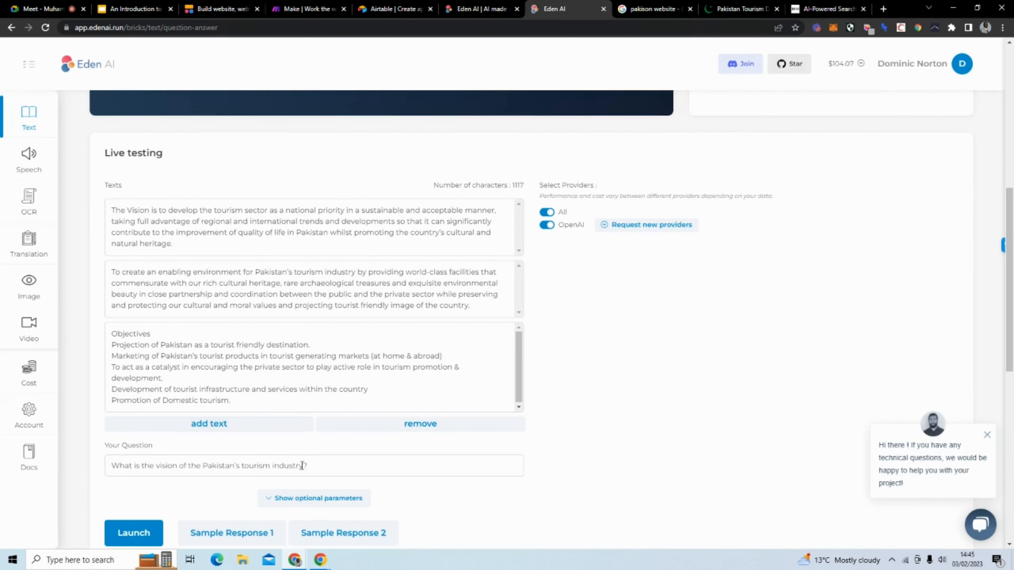
{"action": "left_click_drag", "start_coordinate": [302, 465], "coordinate": [76, 453]}
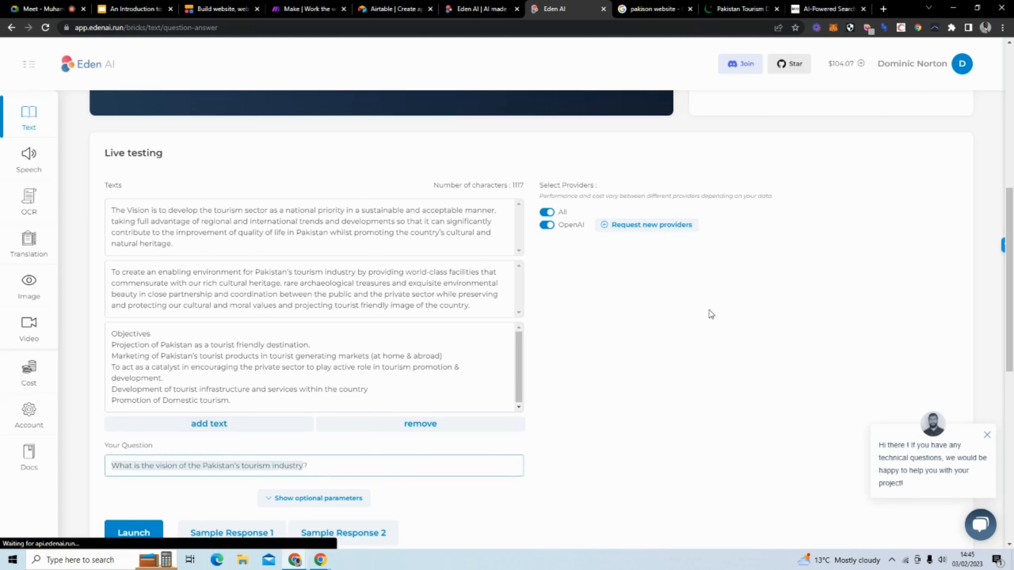
{"action": "key", "text": "BackSpace"}
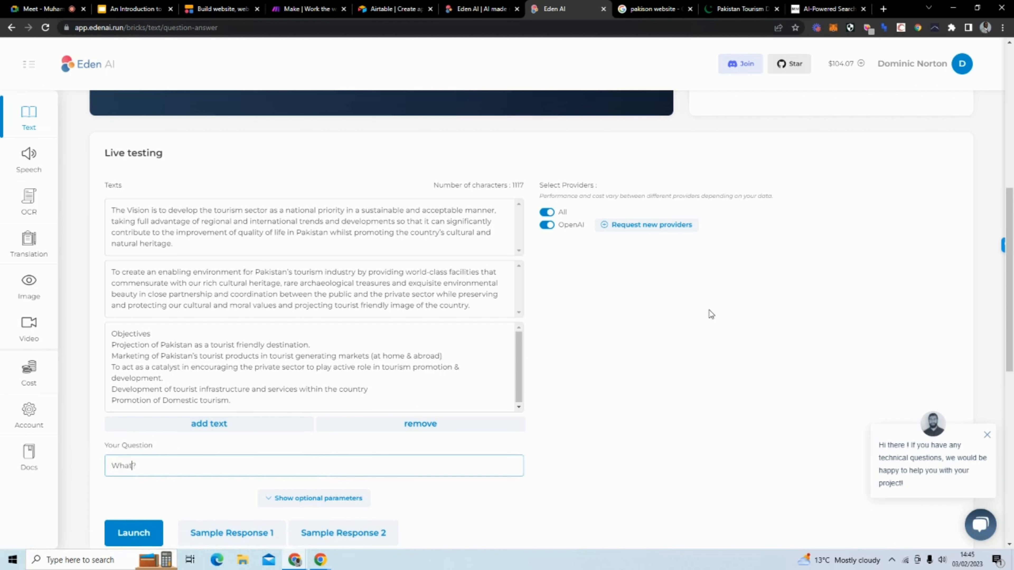
{"action": "type", "text": "What environment doesthe Pakistan's tourism industry want"}
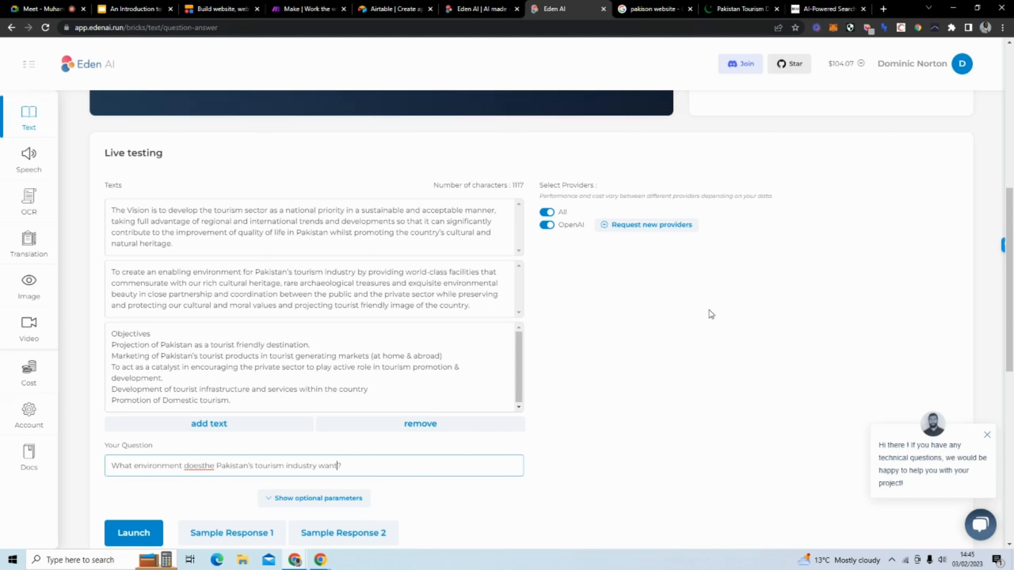
{"action": "type", "text": " to create"}
{"action": "left_click", "coordinate": [152, 531]}
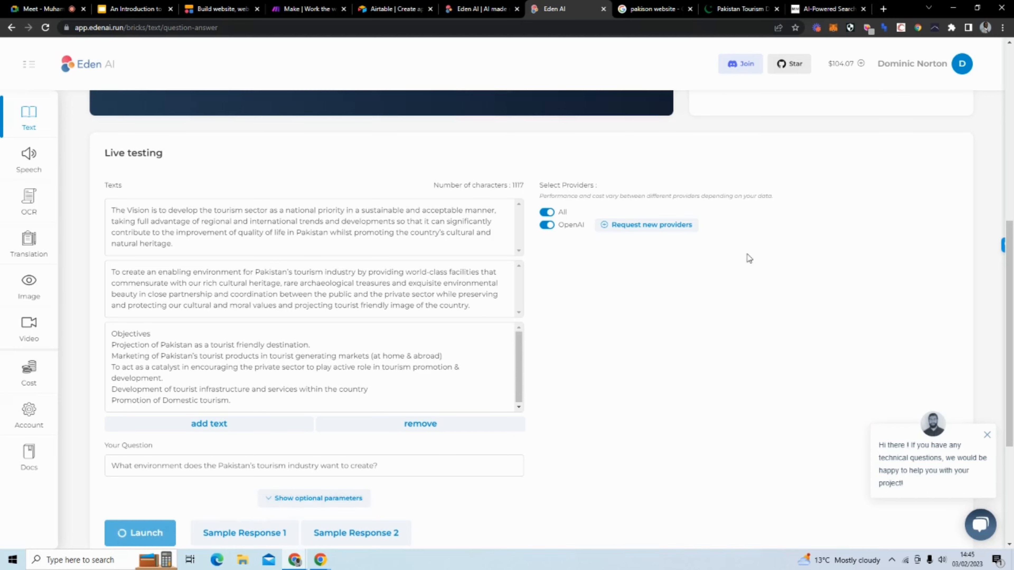
Step: Review the openai and eden-ai answers: a sustainable, acceptable environment improving quality of life
{"action": "scroll", "coordinate": [748, 257], "scroll_direction": "down", "scroll_amount": 4}
{"action": "scroll", "coordinate": [595, 274], "scroll_direction": "down", "scroll_amount": 4}
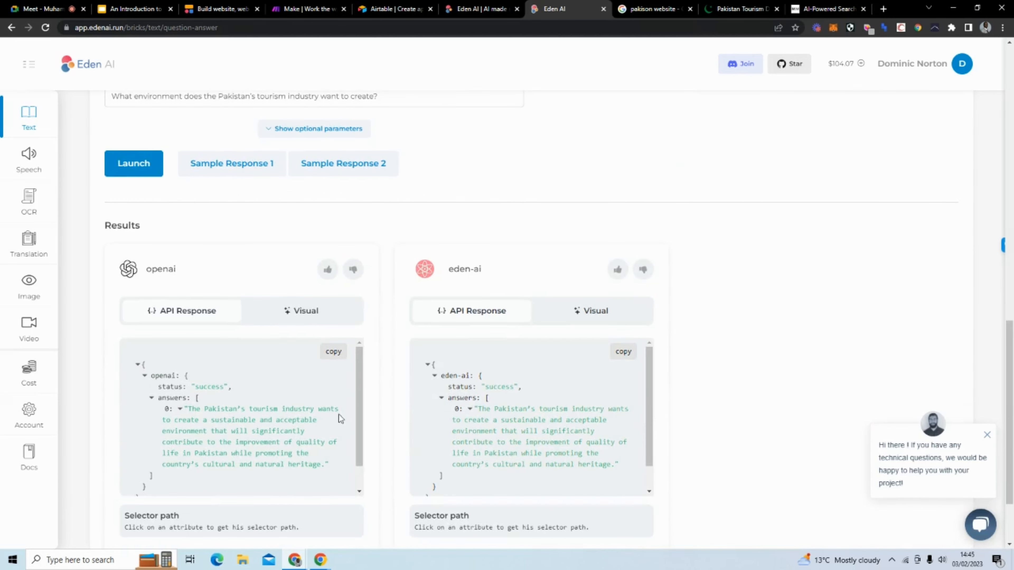
{"action": "left_click_drag", "start_coordinate": [357, 399], "coordinate": [359, 419]}
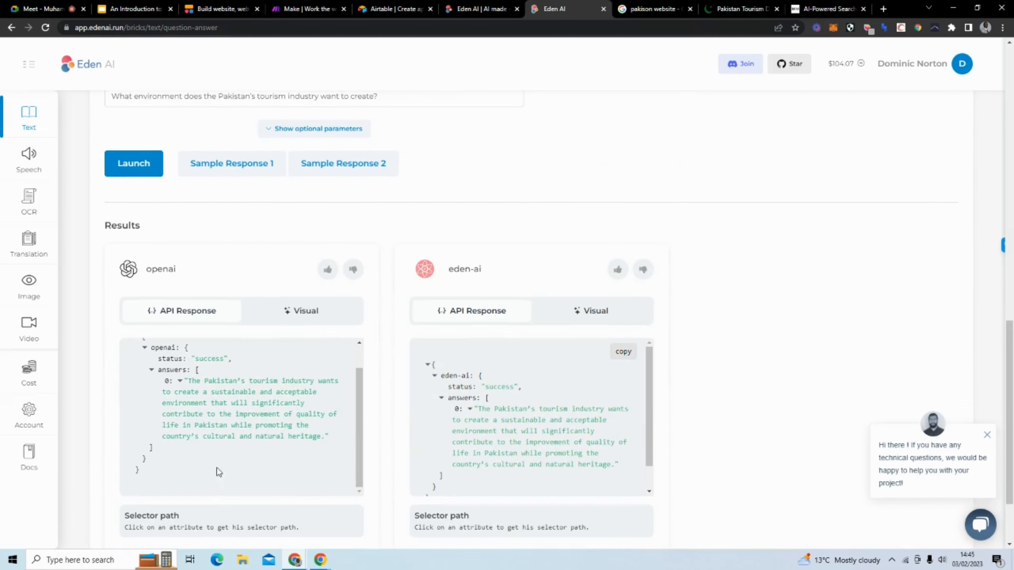
{"action": "scroll", "coordinate": [430, 306], "scroll_direction": "up", "scroll_amount": 6}
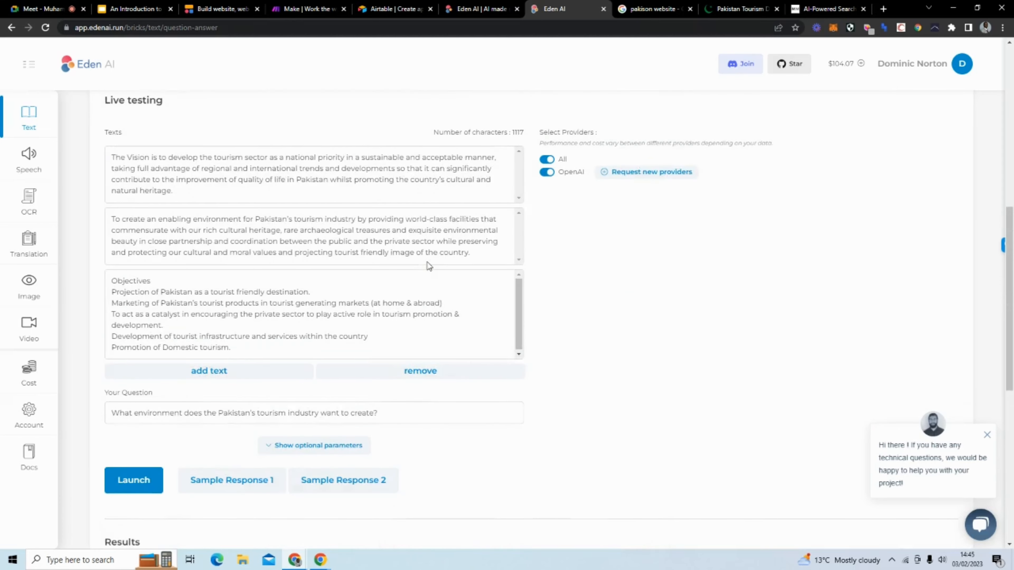
{"action": "scroll", "coordinate": [552, 253], "scroll_direction": "up", "scroll_amount": 8}
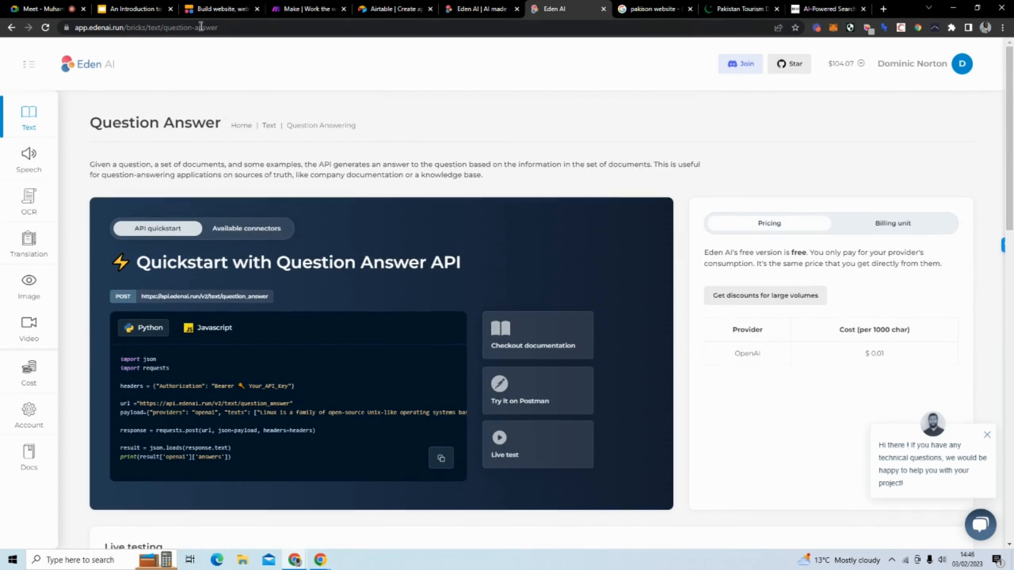
Step: Switch to the softr.io tab and log in to reach the Softr Studio dashboard
{"action": "left_click", "coordinate": [218, 10]}
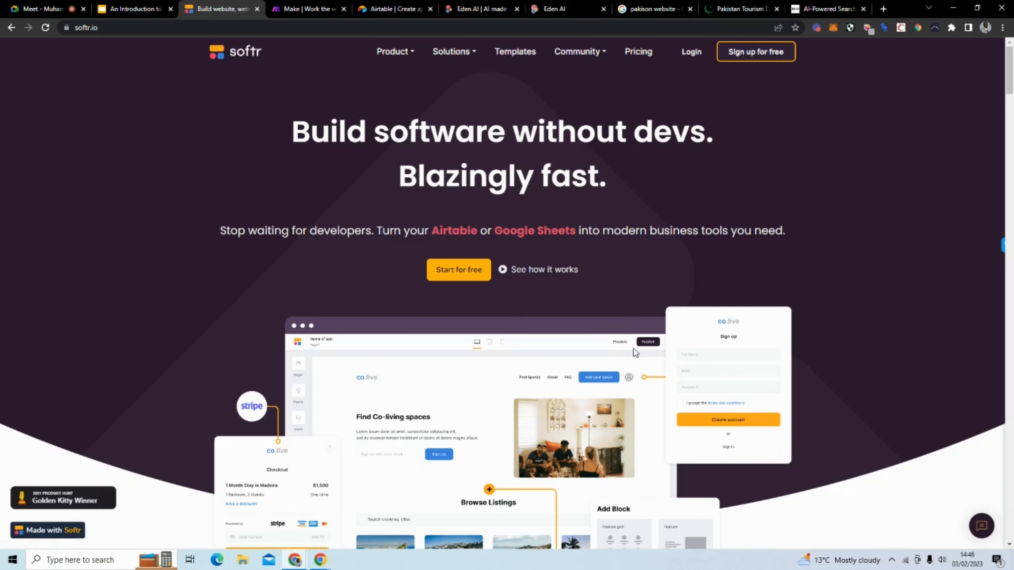
{"action": "left_click", "coordinate": [693, 59]}
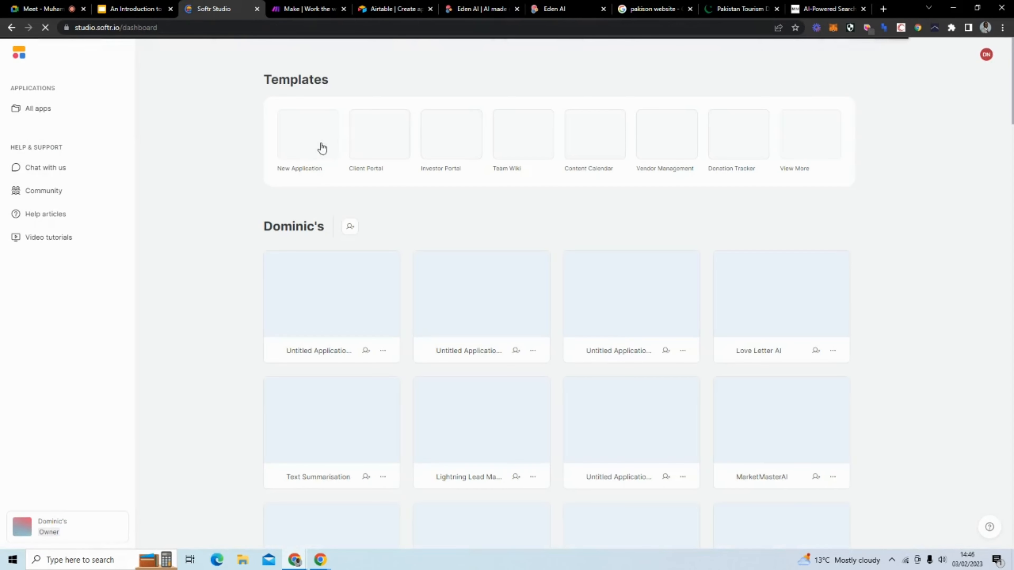
Step: Create a blank app, connect Airtable later, and drop the Form, List Details and List pages
{"action": "left_click", "coordinate": [322, 144]}
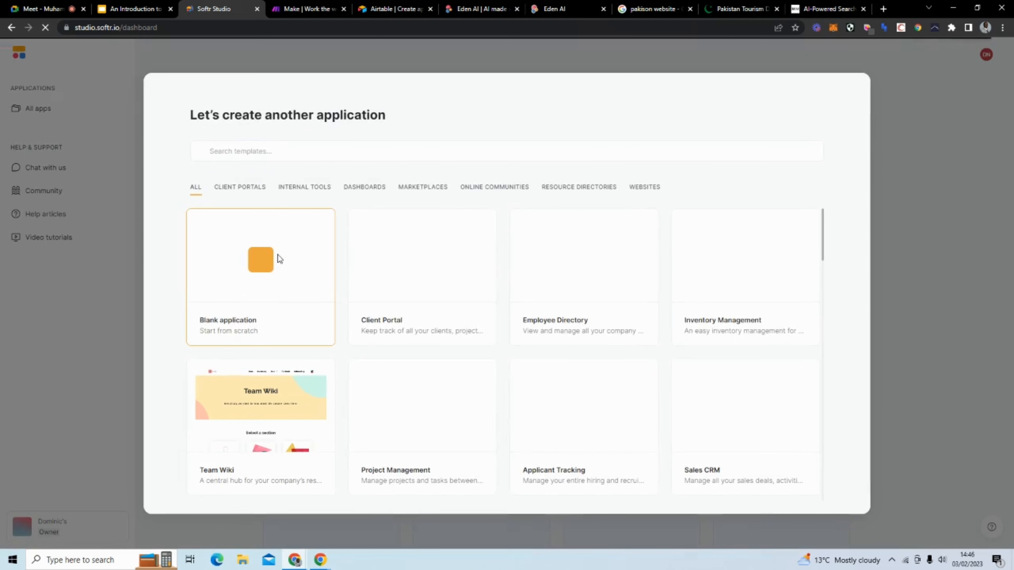
{"action": "left_click", "coordinate": [265, 264]}
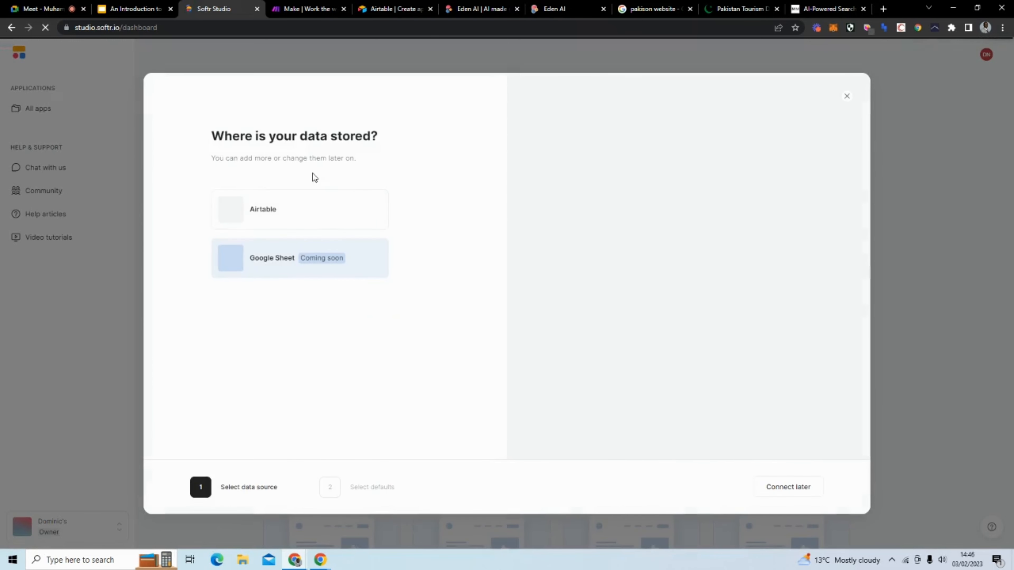
{"action": "left_click", "coordinate": [290, 215]}
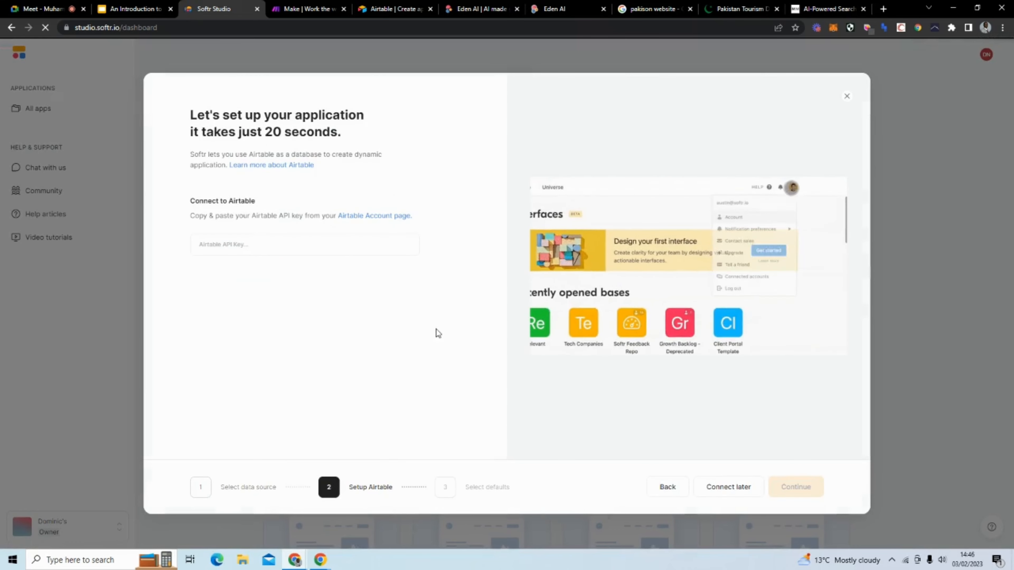
{"action": "left_click", "coordinate": [718, 487]}
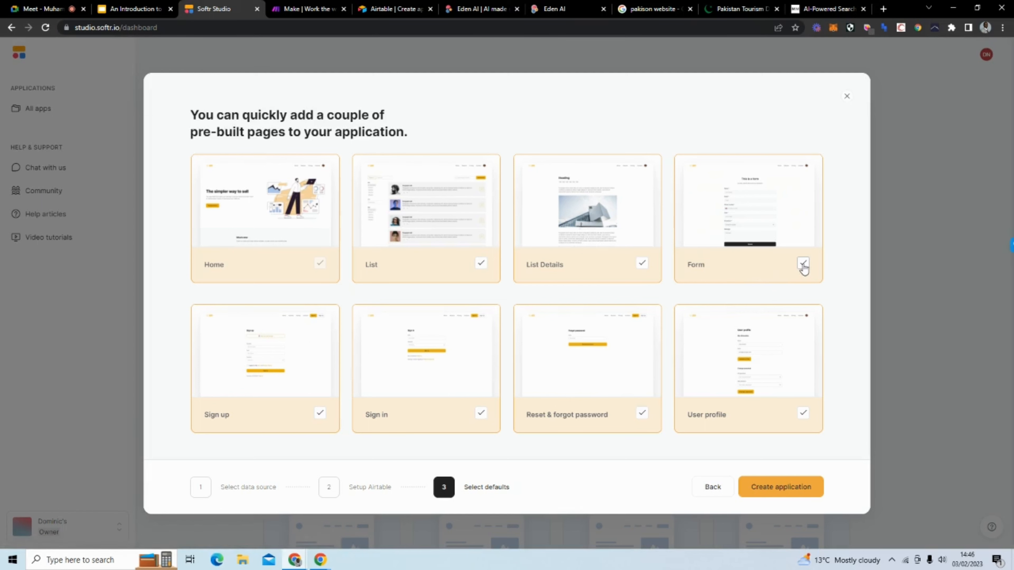
{"action": "left_click", "coordinate": [803, 264]}
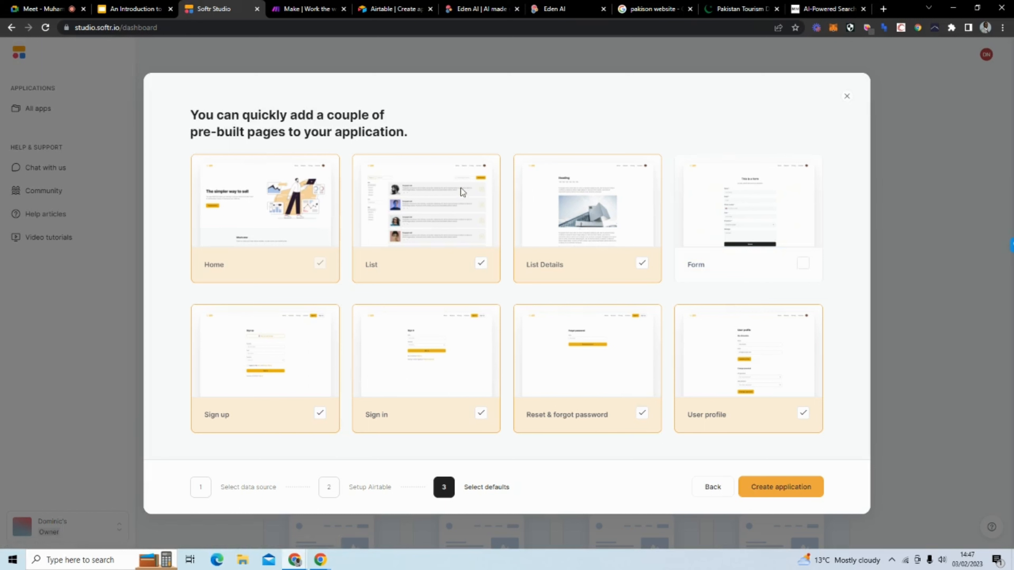
{"action": "left_click", "coordinate": [641, 265]}
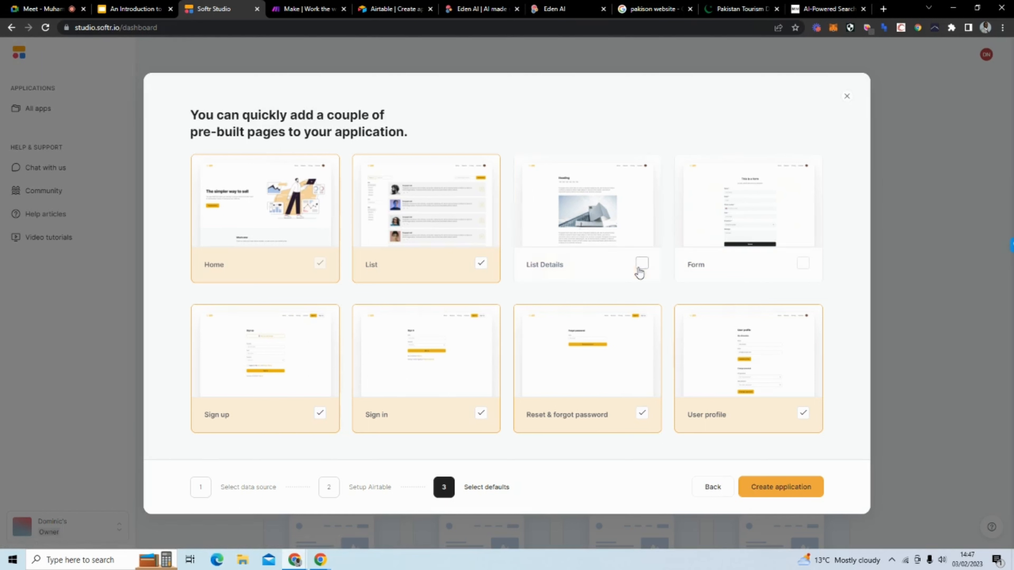
{"action": "left_click", "coordinate": [481, 264]}
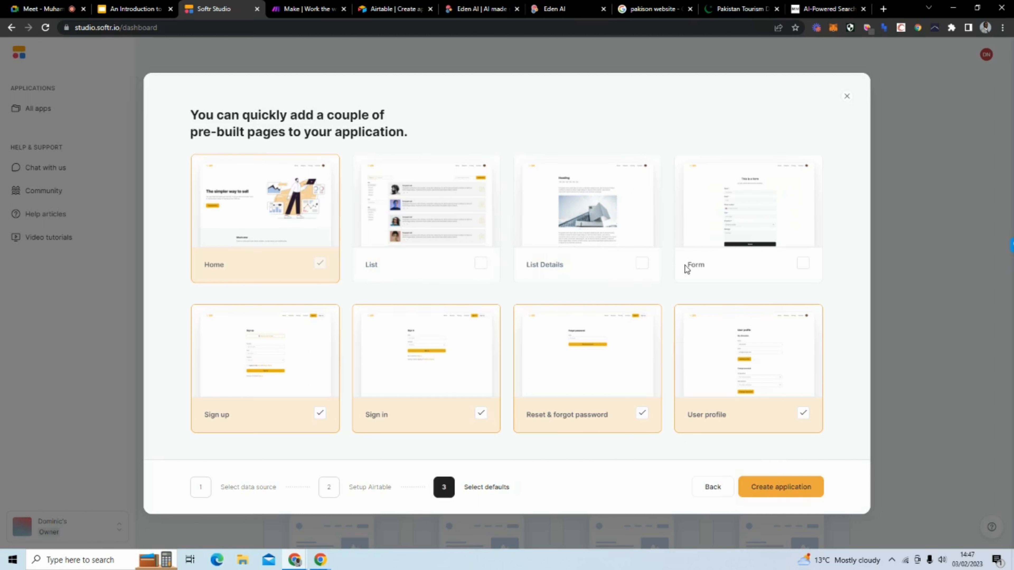
{"action": "left_click", "coordinate": [793, 490]}
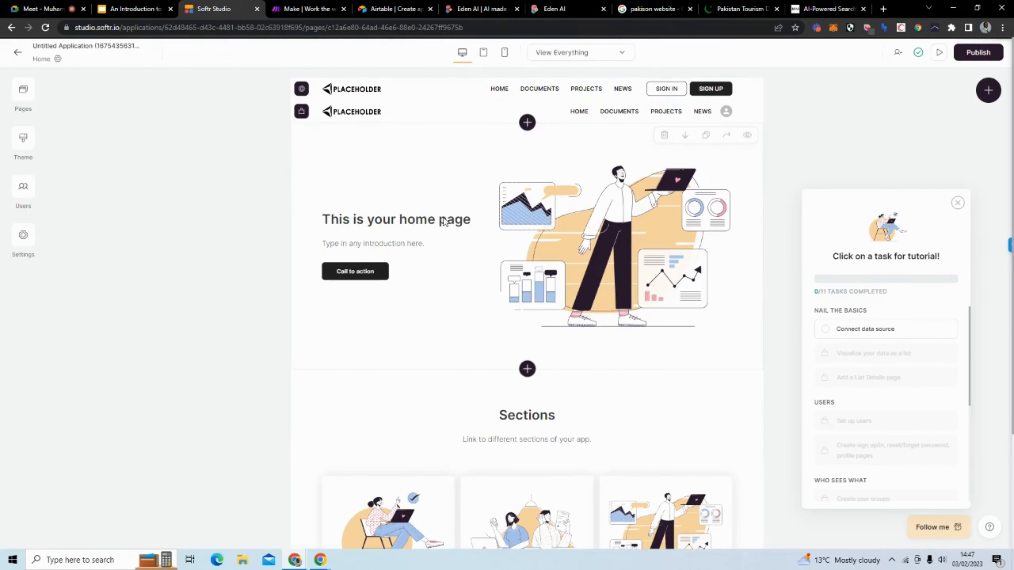
Step: Dismiss the tutorial checklist in the new app's editor
{"action": "scroll", "coordinate": [574, 233], "scroll_direction": "down", "scroll_amount": 3}
{"action": "scroll", "coordinate": [399, 236], "scroll_direction": "up", "scroll_amount": 3}
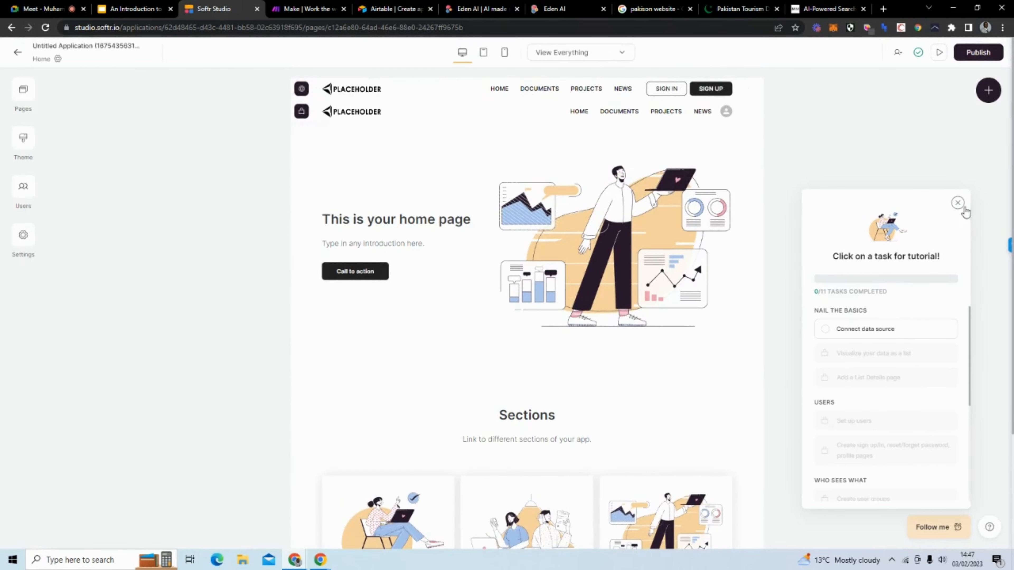
{"action": "left_click", "coordinate": [957, 203]}
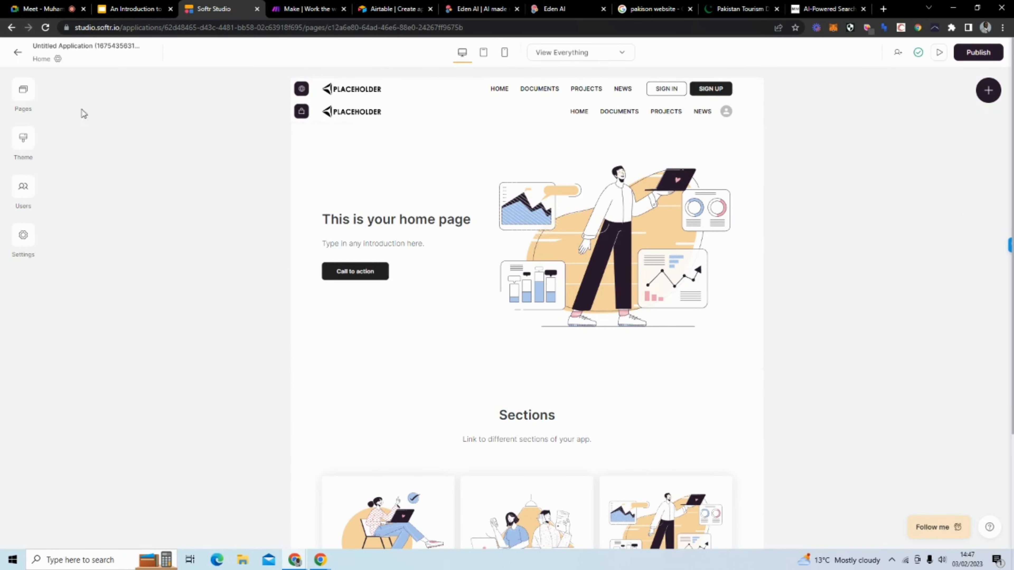
Step: Inspect the Forgot password page's SEO, social sharing, visibility and custom code settings
{"action": "left_click", "coordinate": [28, 93]}
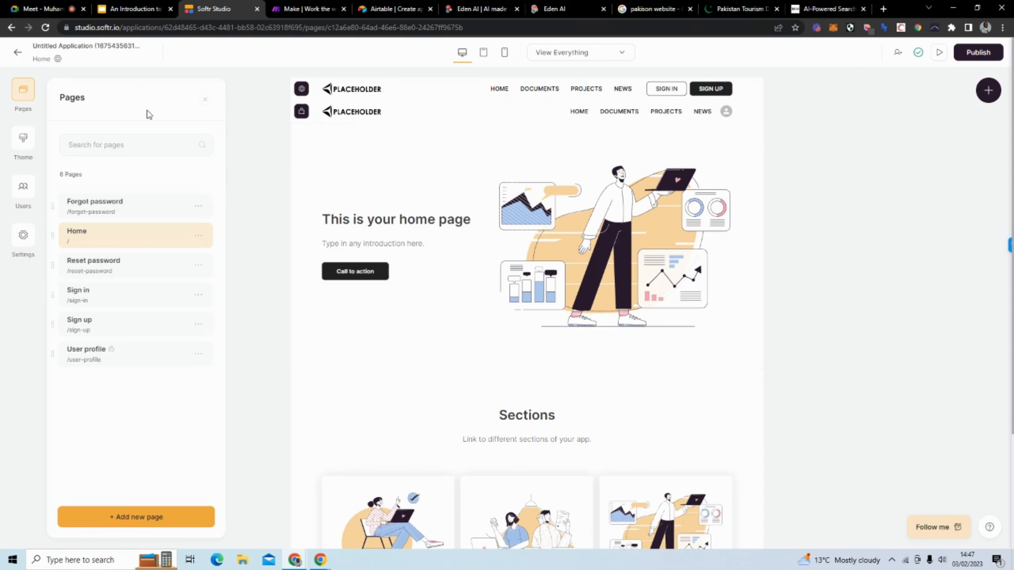
{"action": "left_click", "coordinate": [199, 208]}
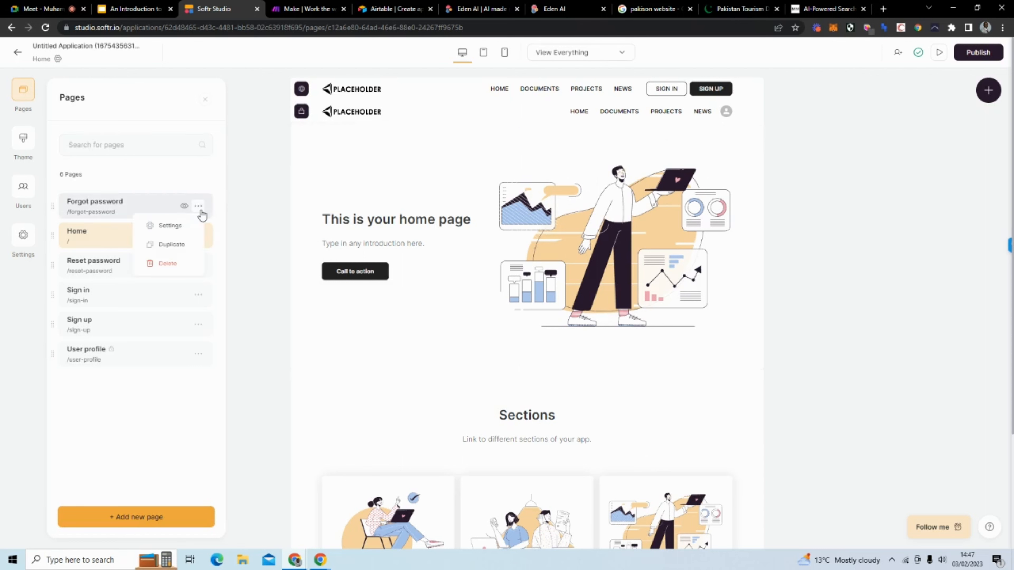
{"action": "left_click", "coordinate": [186, 230]}
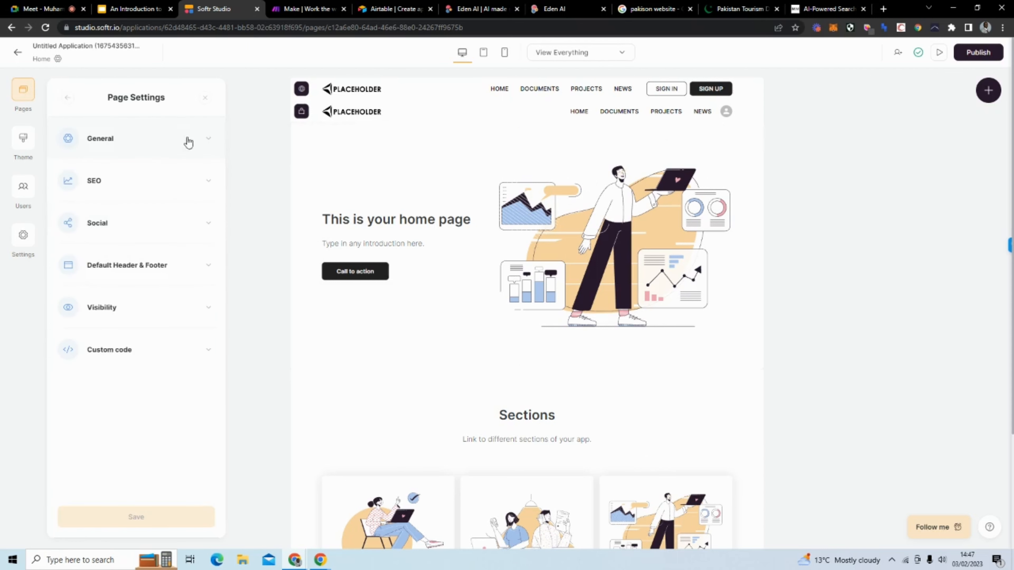
{"action": "left_click", "coordinate": [160, 190]}
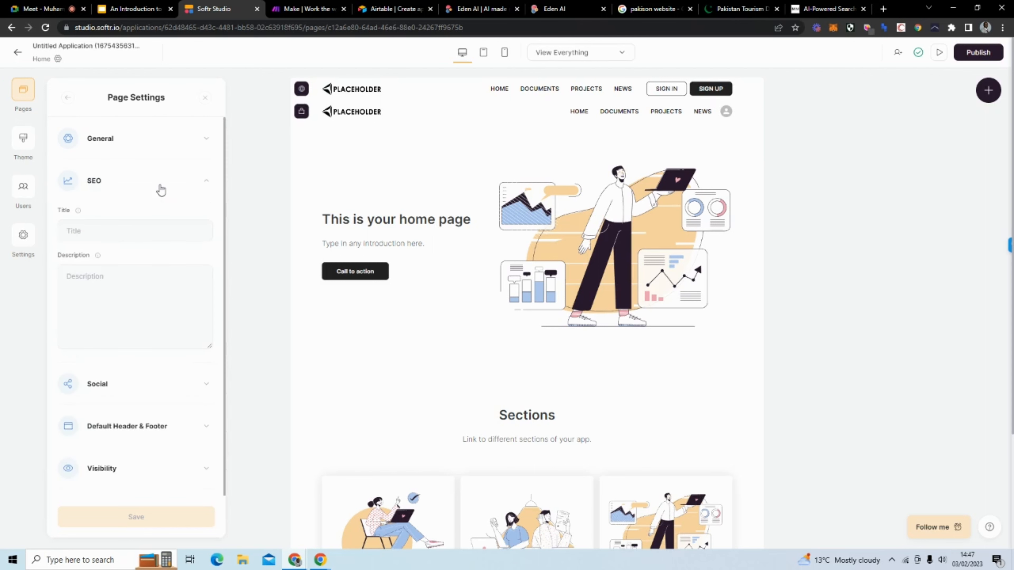
{"action": "left_click", "coordinate": [161, 190]}
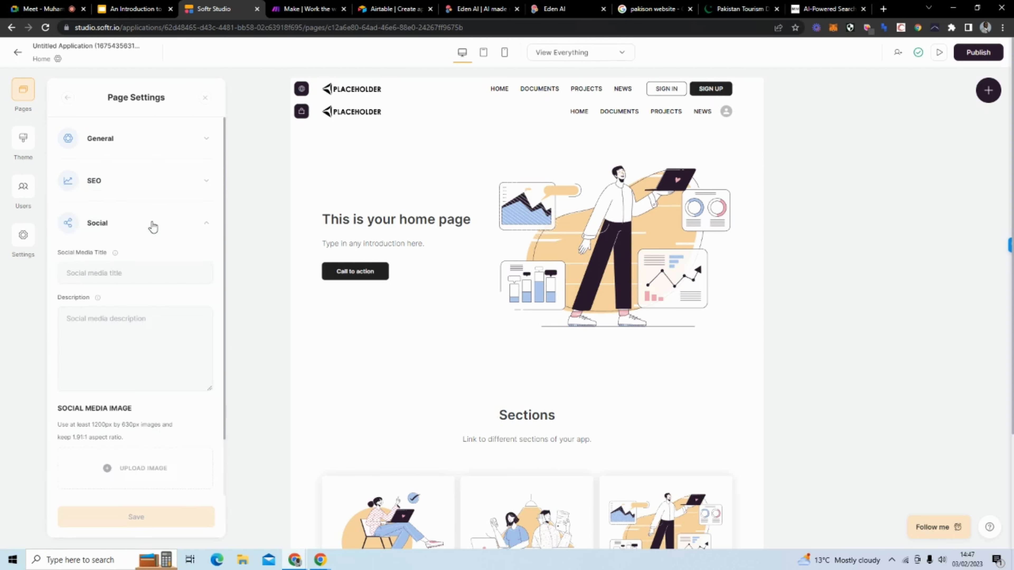
{"action": "left_click", "coordinate": [145, 232]}
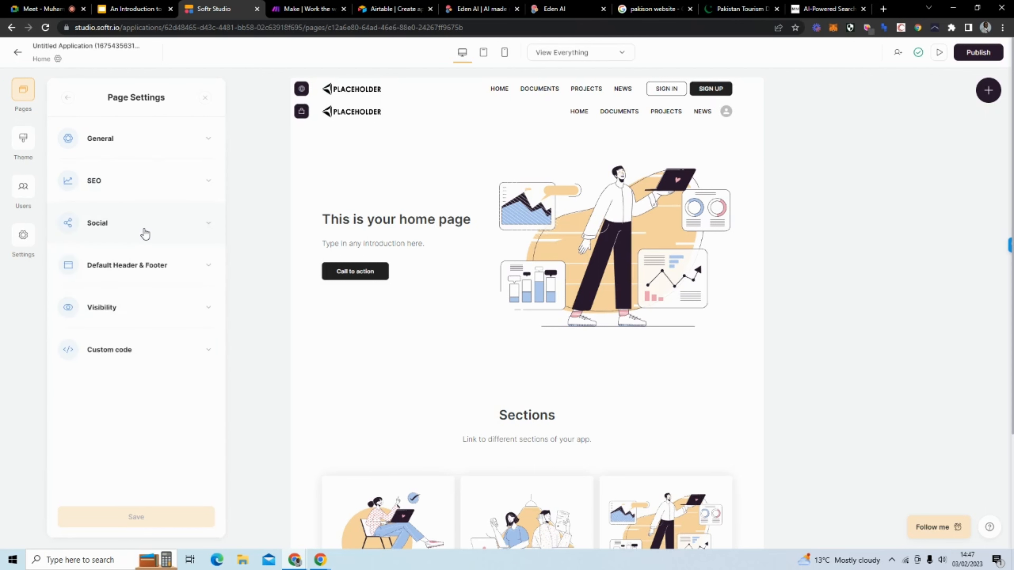
{"action": "left_click", "coordinate": [176, 310]}
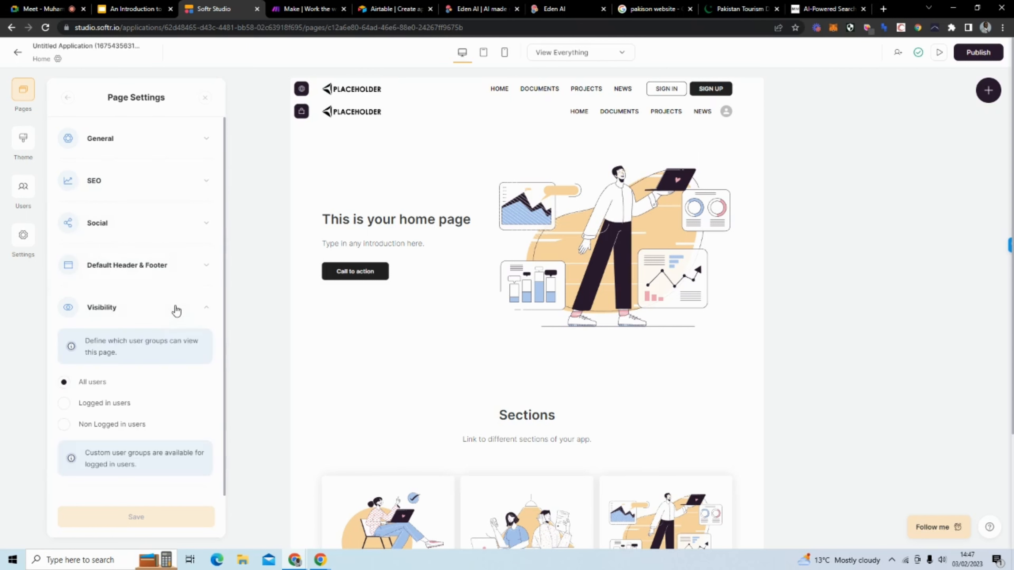
{"action": "left_click", "coordinate": [177, 310]}
{"action": "left_click", "coordinate": [163, 350]}
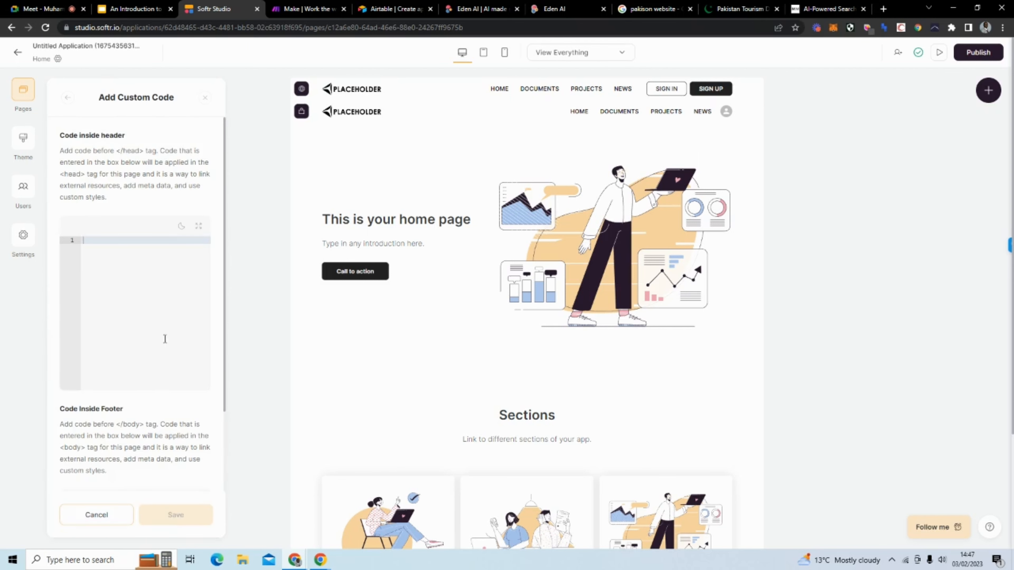
Step: Look through the app's theme, user management and general settings
{"action": "left_click", "coordinate": [23, 145]}
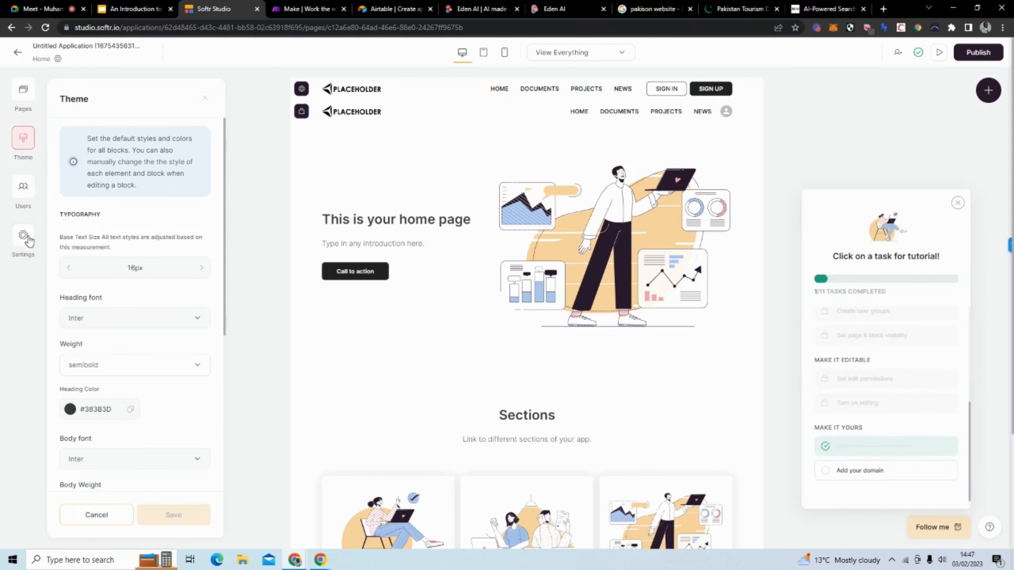
{"action": "left_click", "coordinate": [27, 192]}
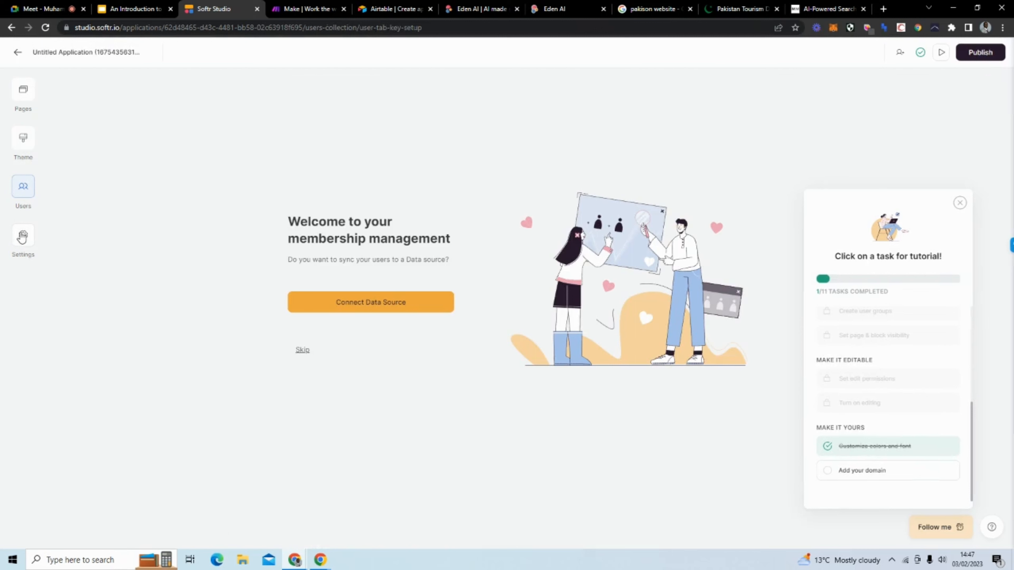
{"action": "left_click", "coordinate": [22, 238]}
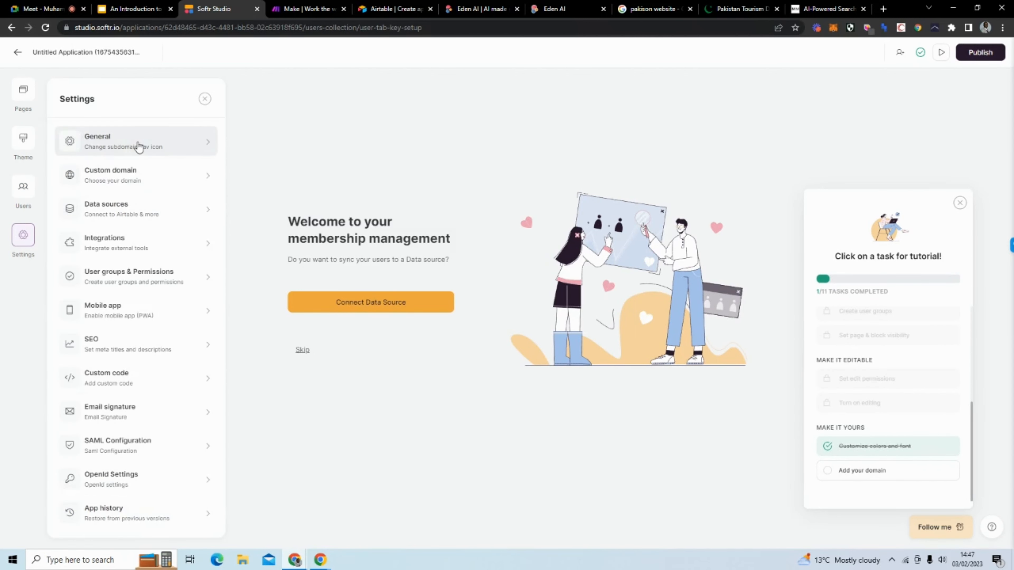
{"action": "left_click", "coordinate": [153, 143]}
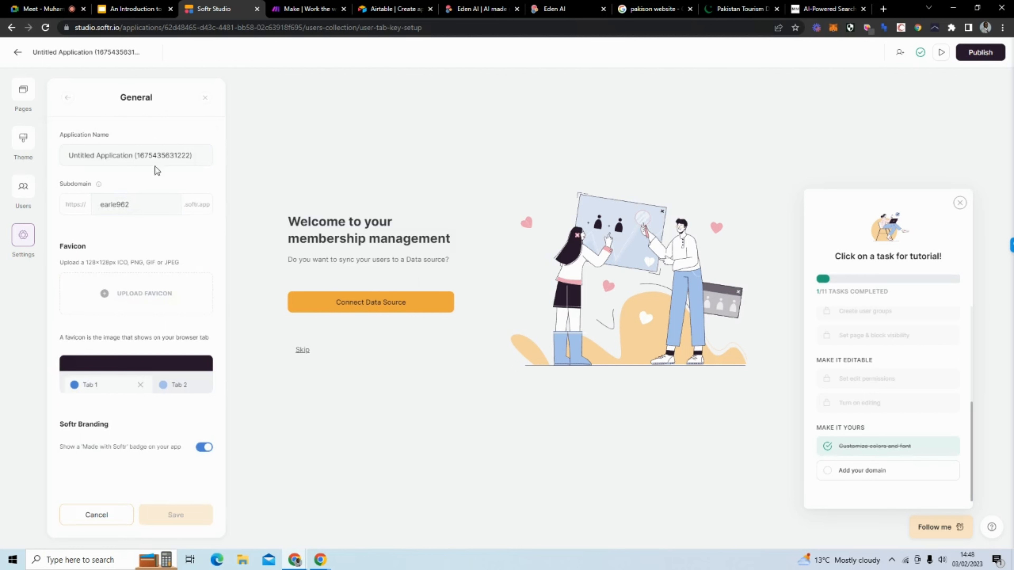
Step: Open the Home page for editing and close the tutorial checklist
{"action": "left_click", "coordinate": [28, 86]}
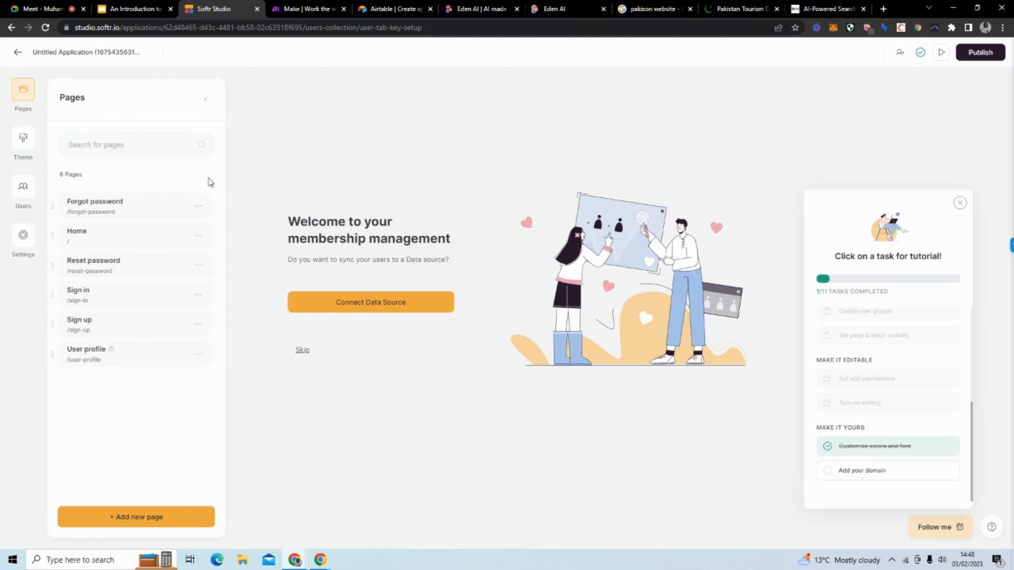
{"action": "left_click", "coordinate": [96, 242]}
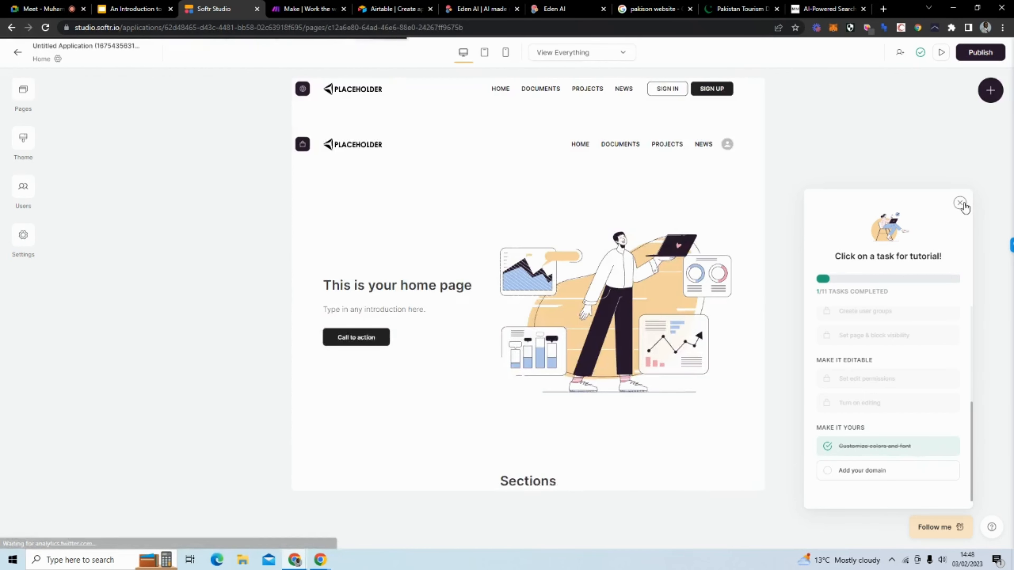
{"action": "left_click", "coordinate": [961, 203]}
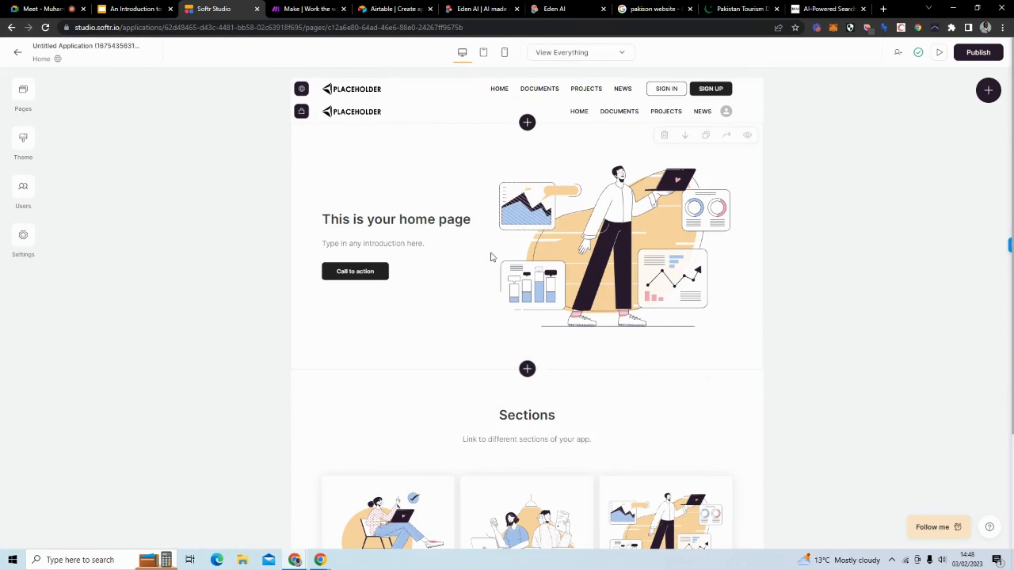
Step: Set the hero title to 'Discover information about Pakistan's tourism industry'
{"action": "left_click", "coordinate": [620, 241]}
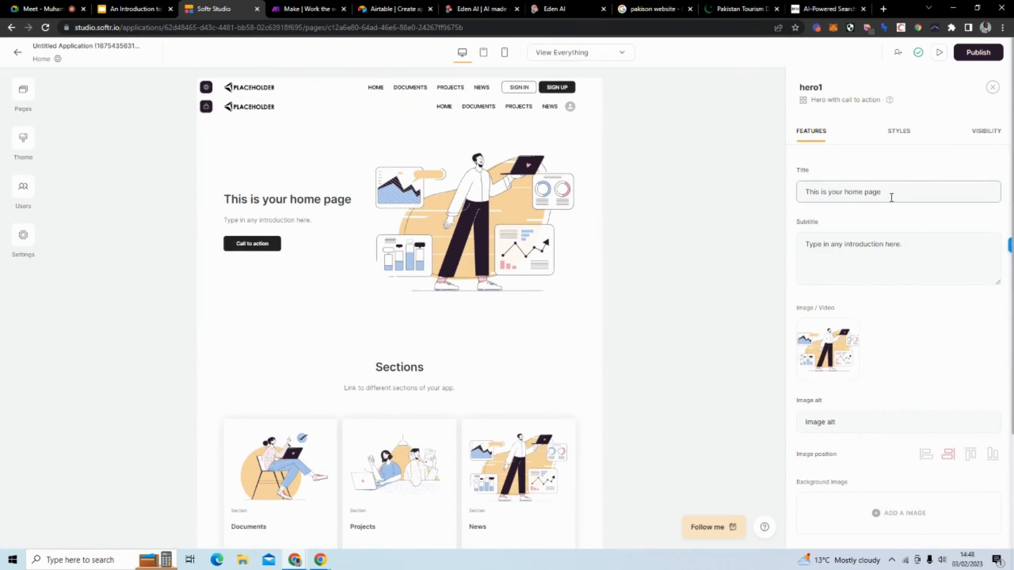
{"action": "left_click_drag", "start_coordinate": [889, 192], "coordinate": [782, 191]}
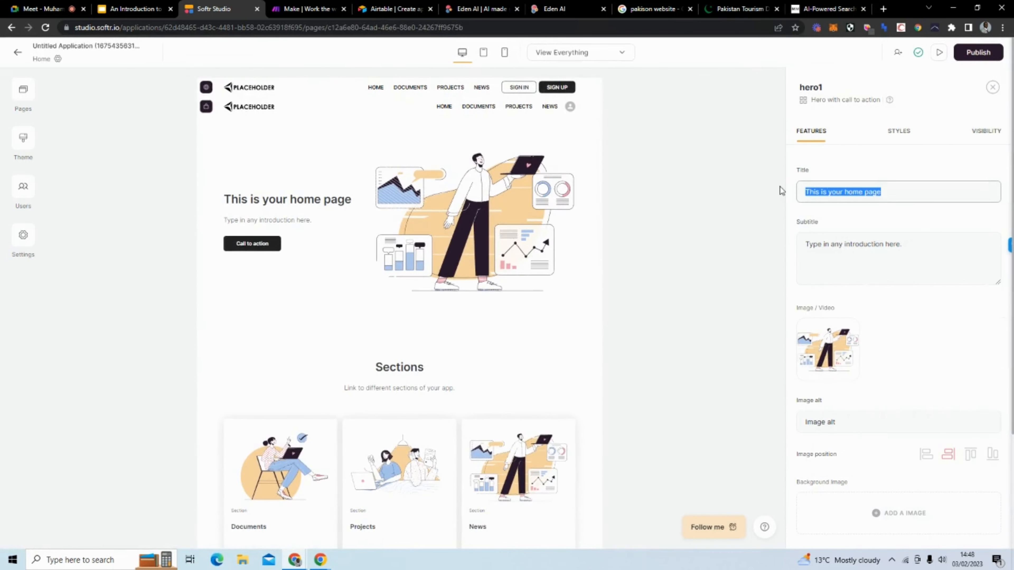
{"action": "type", "text": "Di"}
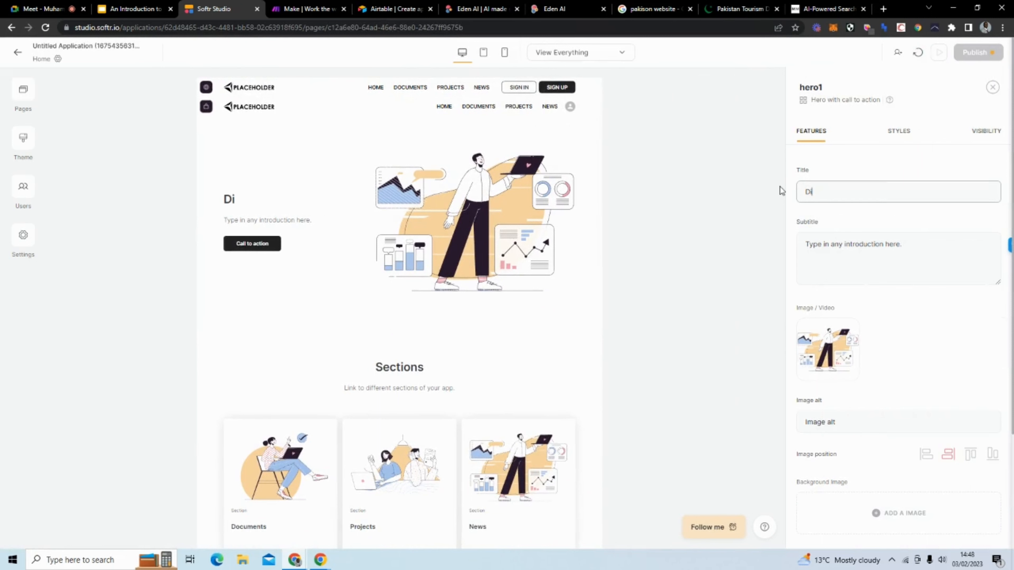
{"action": "type", "text": "scover information abou"}
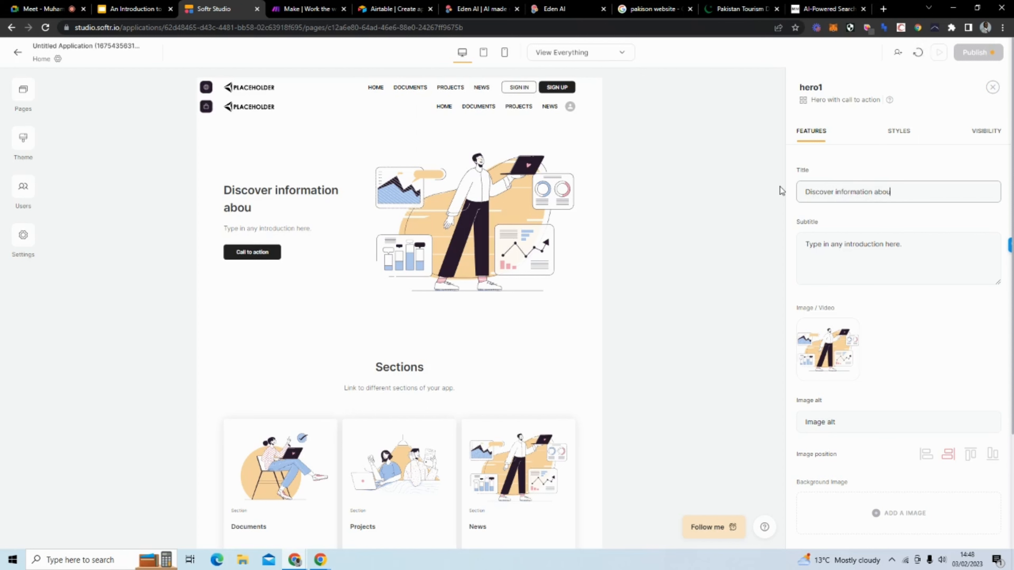
{"action": "type", "text": "t the Pakistan's tourism industry"}
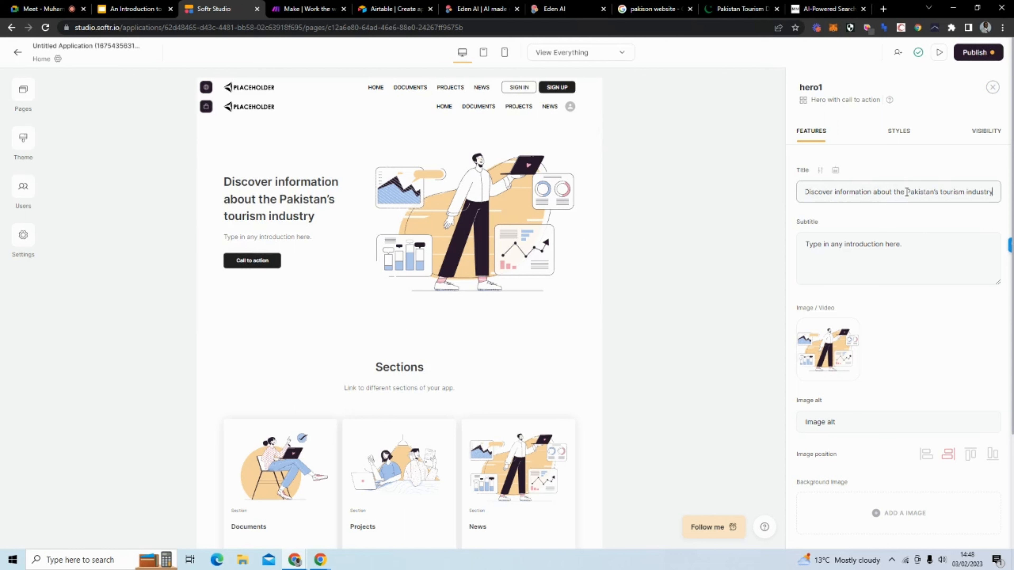
{"action": "key", "text": "BackSpace"}
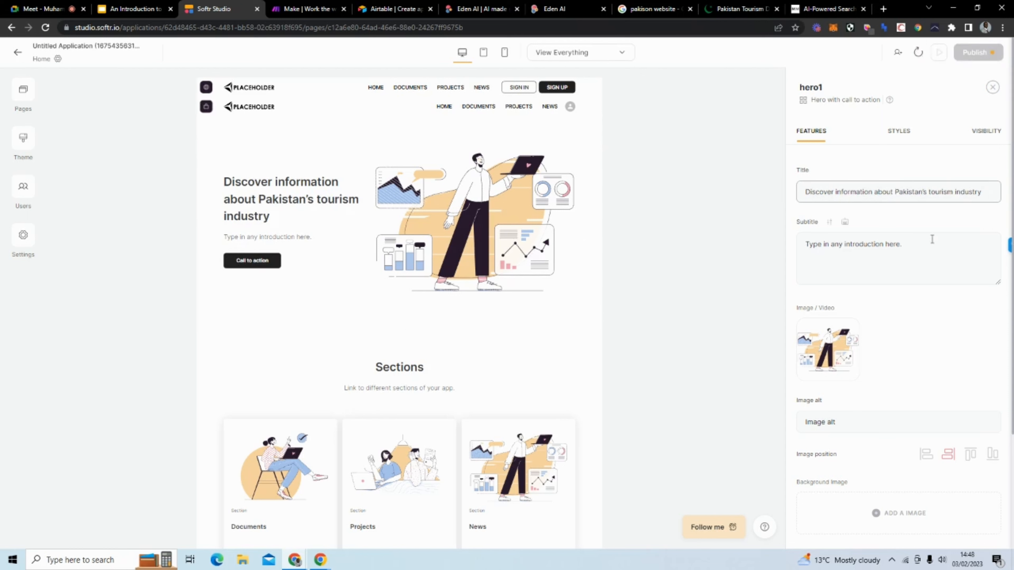
Step: Set the hero subtitle to 'Ask questions to get easy answers about Pakistan's tourism industry'
{"action": "left_click_drag", "start_coordinate": [936, 251], "coordinate": [802, 252]}
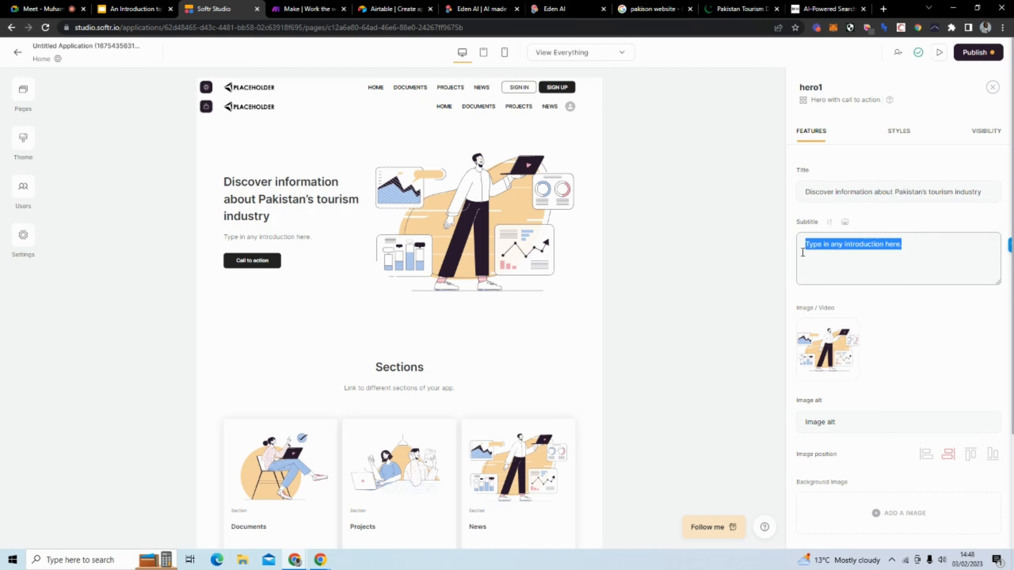
{"action": "key", "text": "BackSpace"}
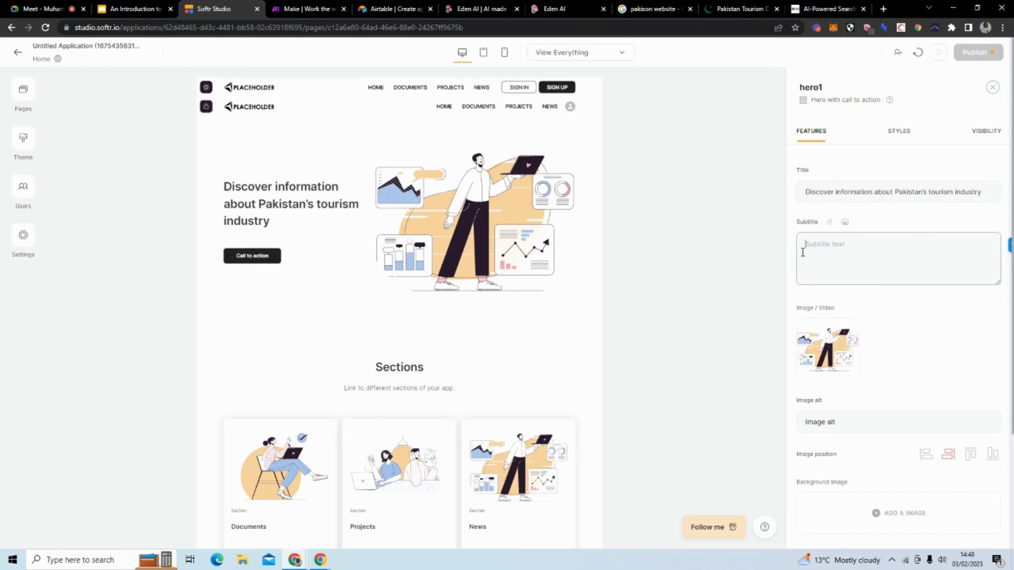
{"action": "type", "text": "Ask questions to get"}
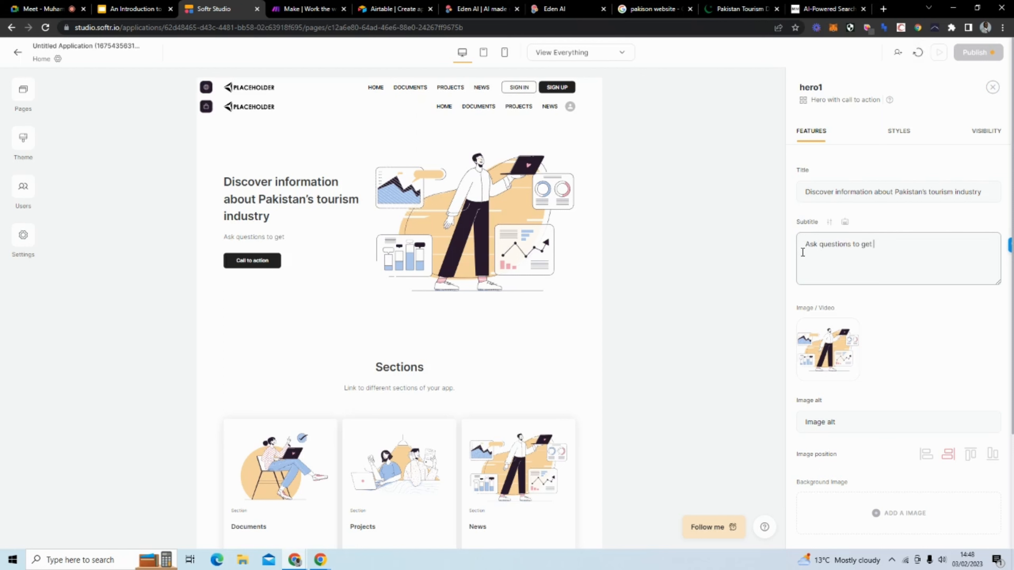
{"action": "type", "text": "easy answers about"}
{"action": "type", "text": "Pakistan’s tourism industry"}
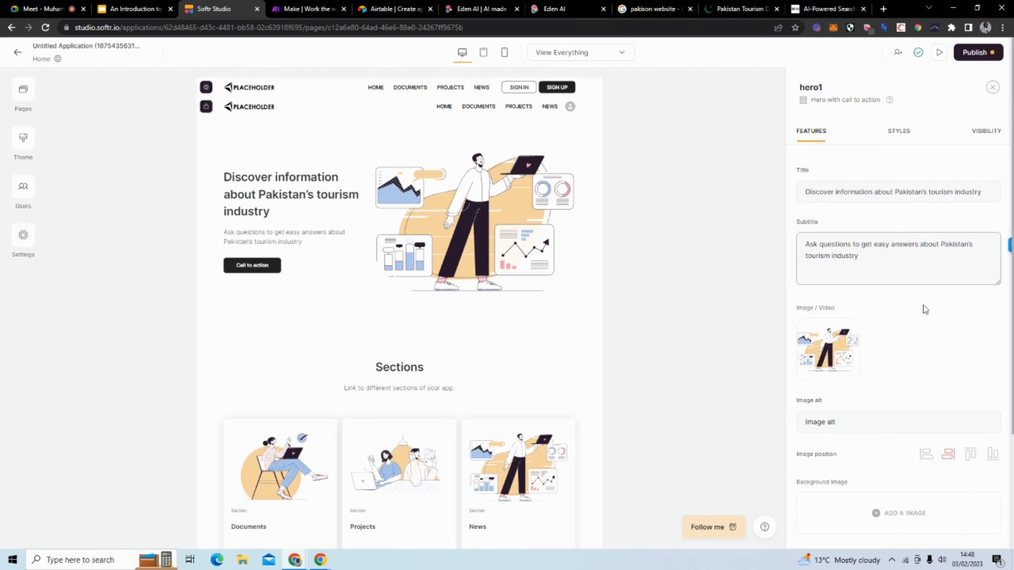
{"action": "scroll", "coordinate": [924, 321], "scroll_direction": "down", "scroll_amount": 4}
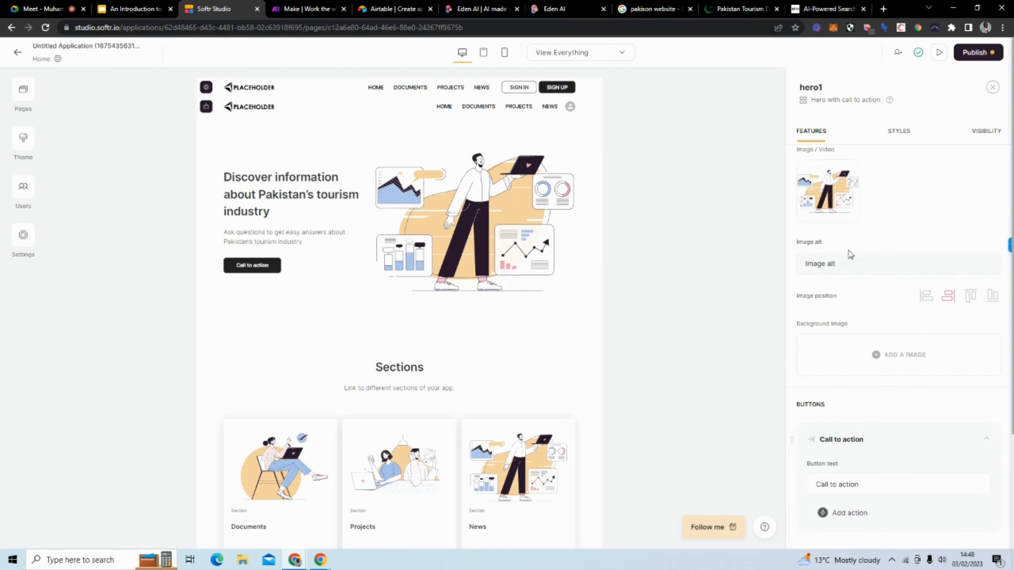
Step: Rename the hero's Call to action button to SIGN IN and add a second SIGN UP button
{"action": "scroll", "coordinate": [870, 263], "scroll_direction": "down", "scroll_amount": 5}
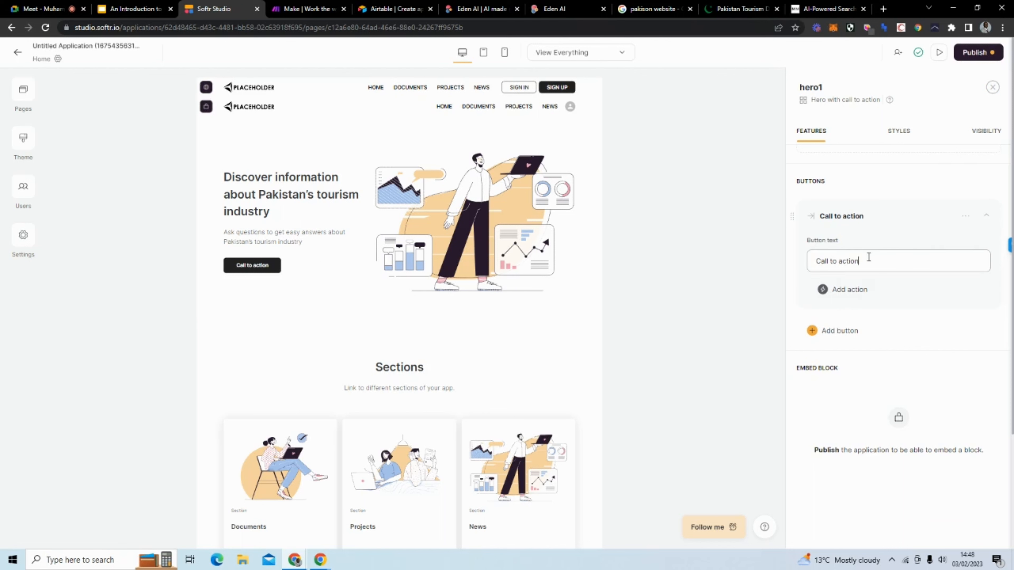
{"action": "left_click_drag", "start_coordinate": [868, 257], "coordinate": [814, 257]}
{"action": "type", "text": "SI"}
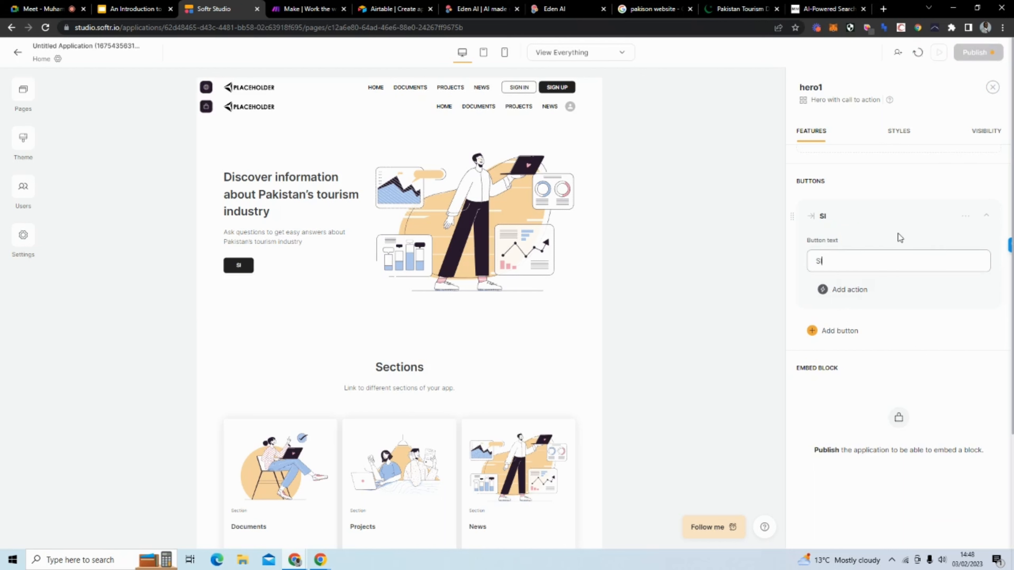
{"action": "type", "text": "GN IN"}
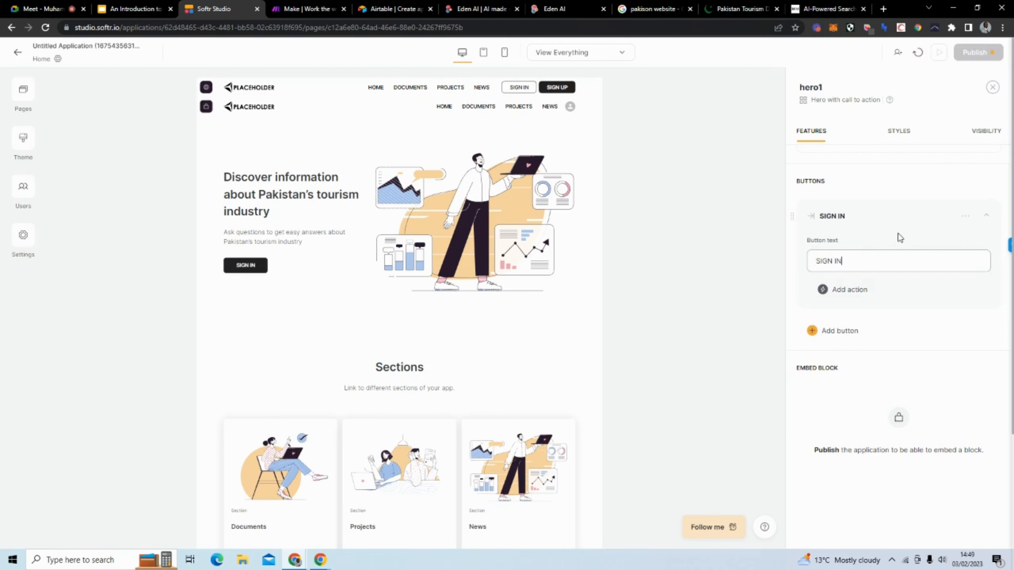
{"action": "left_click", "coordinate": [836, 337]}
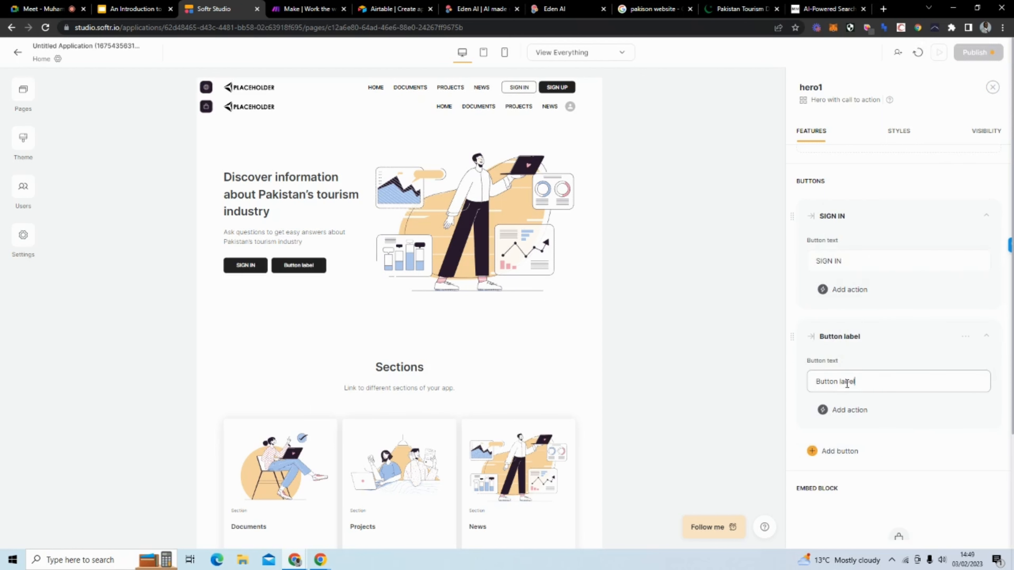
{"action": "left_click_drag", "start_coordinate": [855, 382], "coordinate": [815, 383]}
{"action": "type", "text": "SIGN UP"}
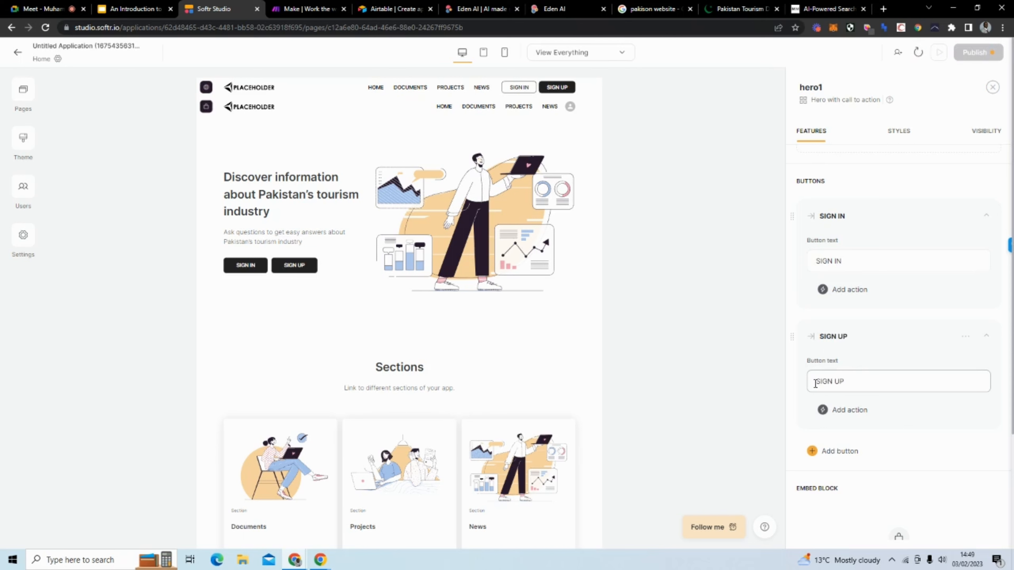
{"action": "left_click", "coordinate": [867, 336]}
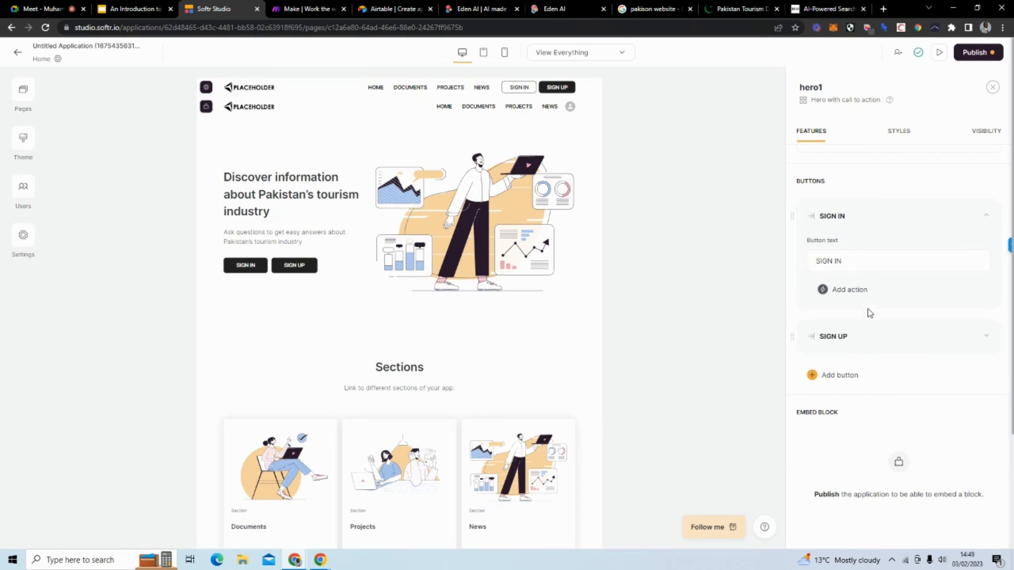
{"action": "left_click", "coordinate": [856, 224]}
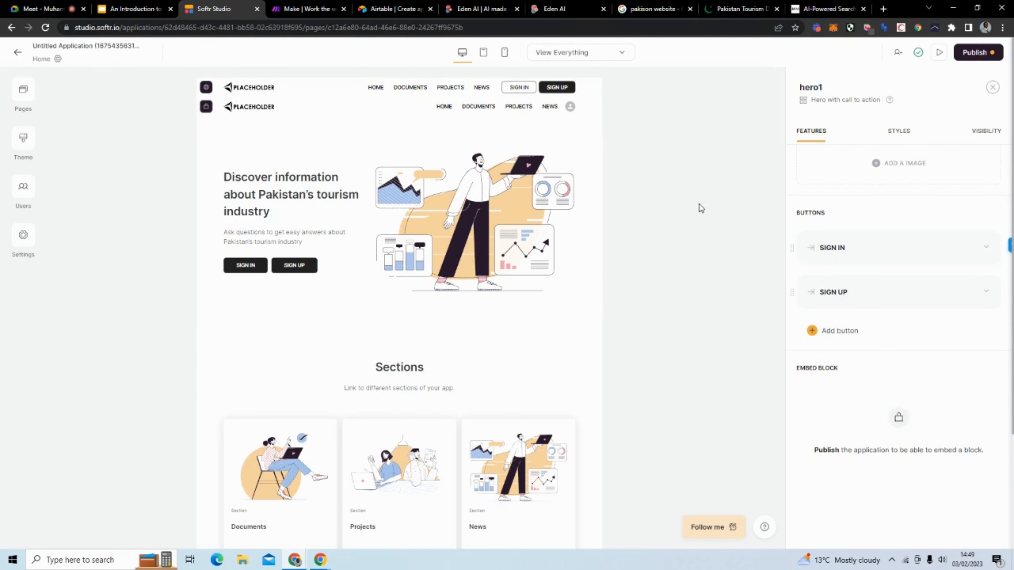
Step: Swap the hero image for the Asset Library's woman-with-map and pink pin illustration
{"action": "scroll", "coordinate": [1002, 256], "scroll_direction": "up", "scroll_amount": 1}
{"action": "scroll", "coordinate": [1003, 255], "scroll_direction": "up", "scroll_amount": 5}
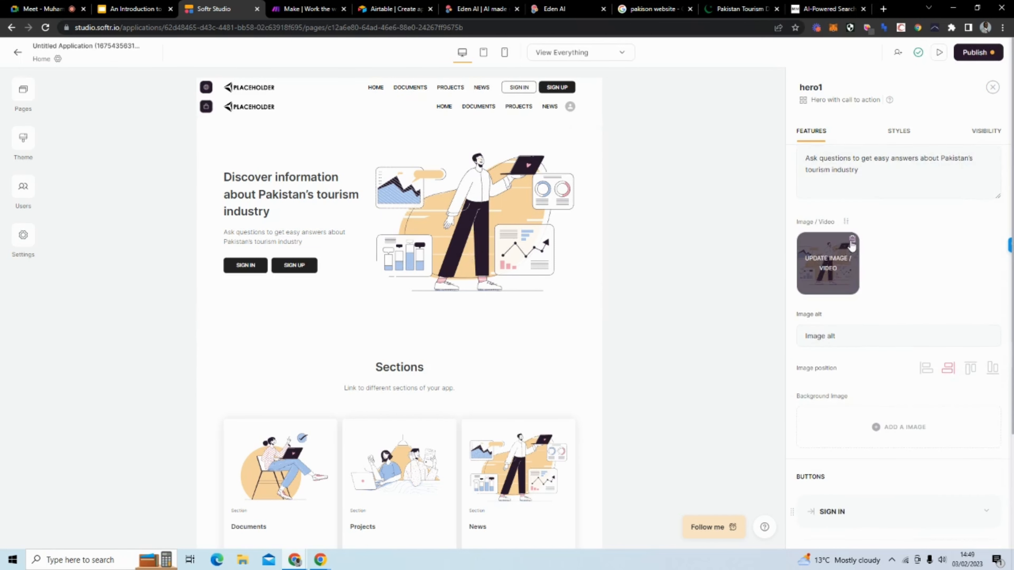
{"action": "left_click", "coordinate": [822, 262]}
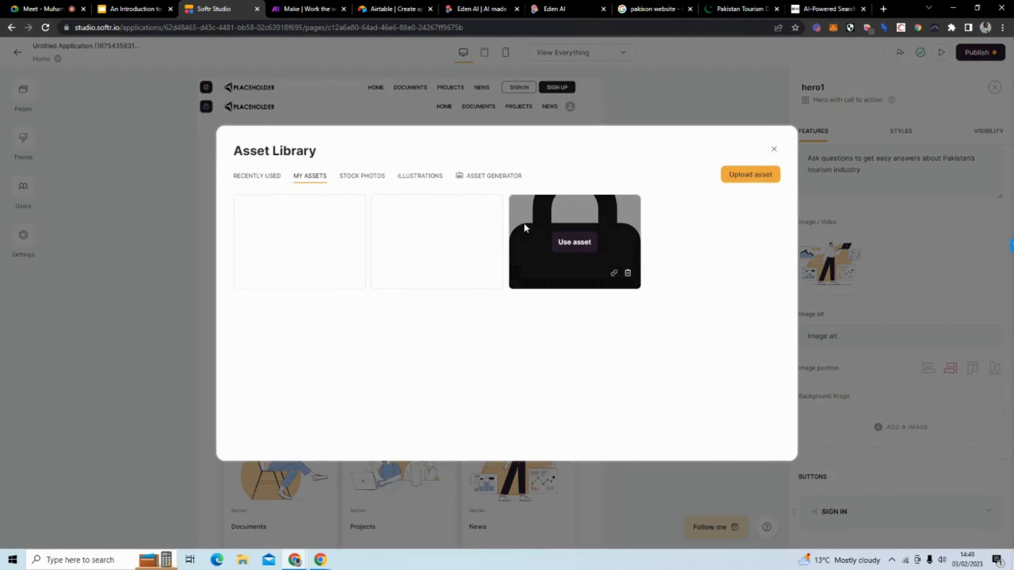
{"action": "left_click", "coordinate": [427, 180]}
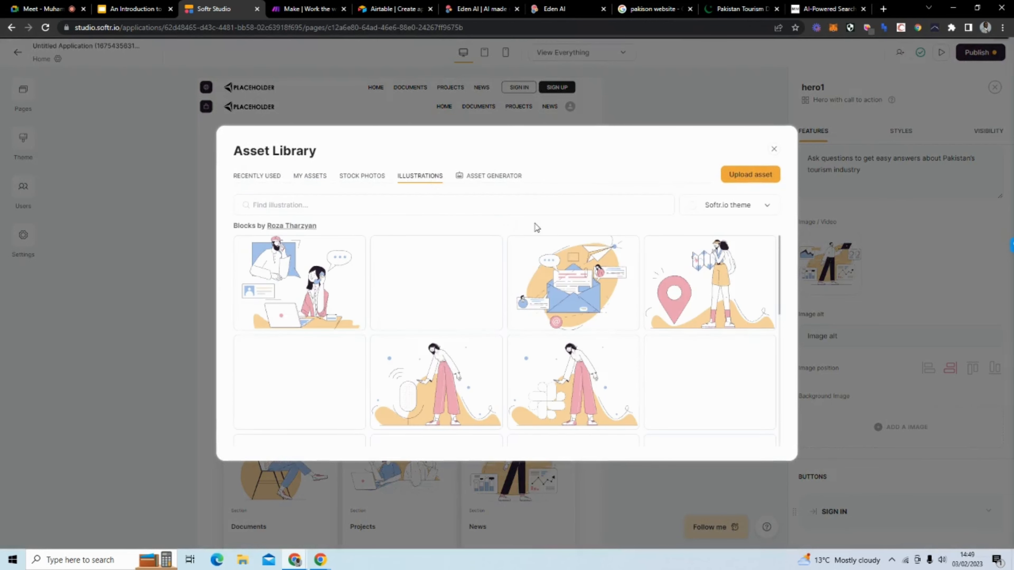
{"action": "mouse_move", "coordinate": [608, 291]}
{"action": "left_click", "coordinate": [711, 283]}
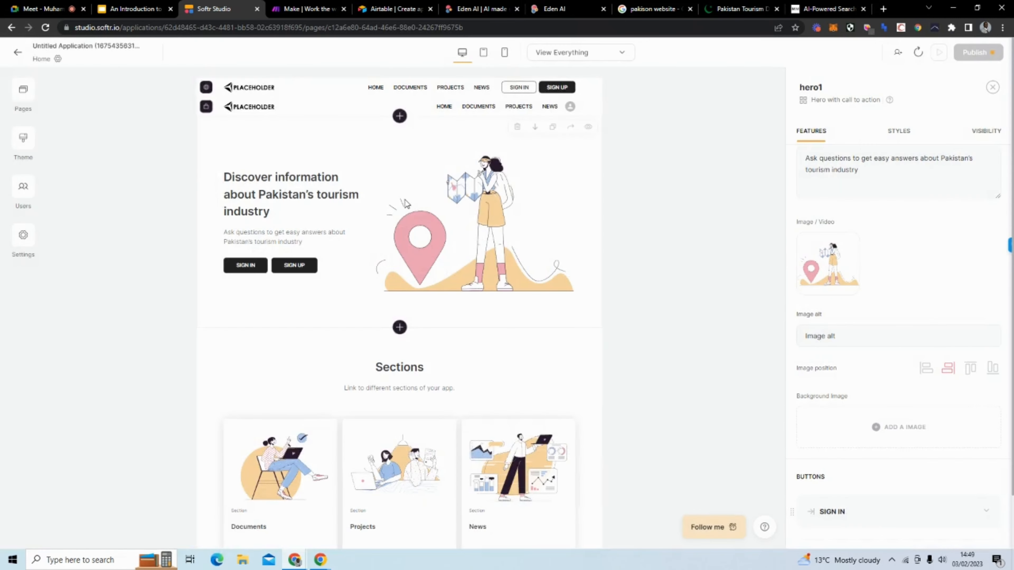
Step: Delete the Sections block with the Documents, Projects and News cards
{"action": "scroll", "coordinate": [448, 212], "scroll_direction": "down", "scroll_amount": 2}
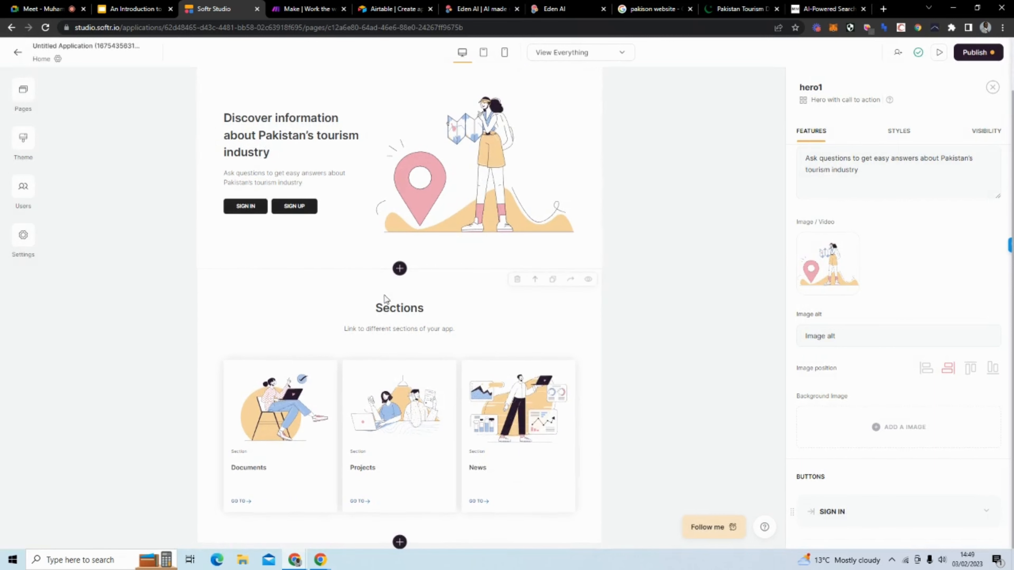
{"action": "left_click", "coordinate": [516, 280]}
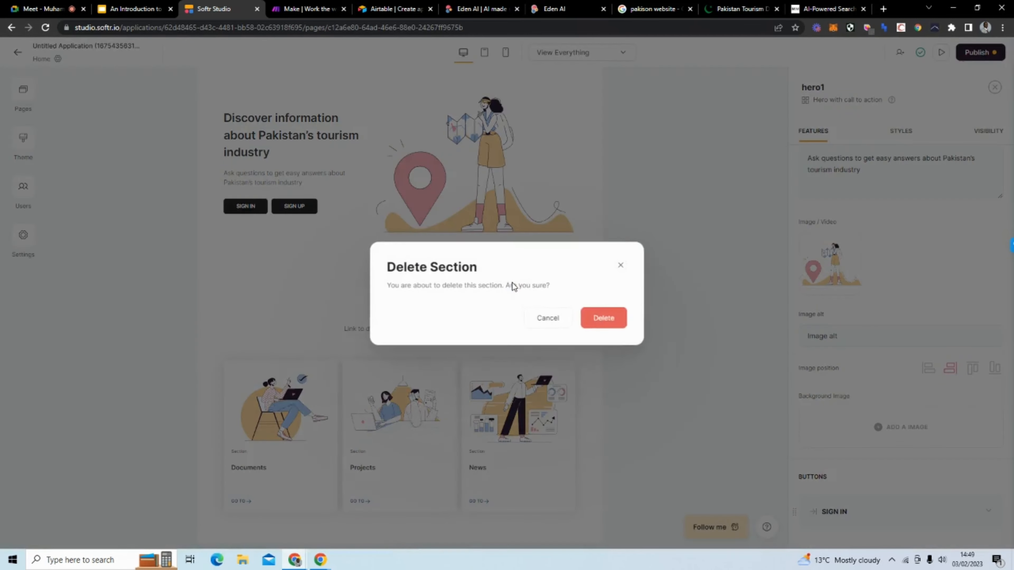
{"action": "left_click", "coordinate": [597, 317]}
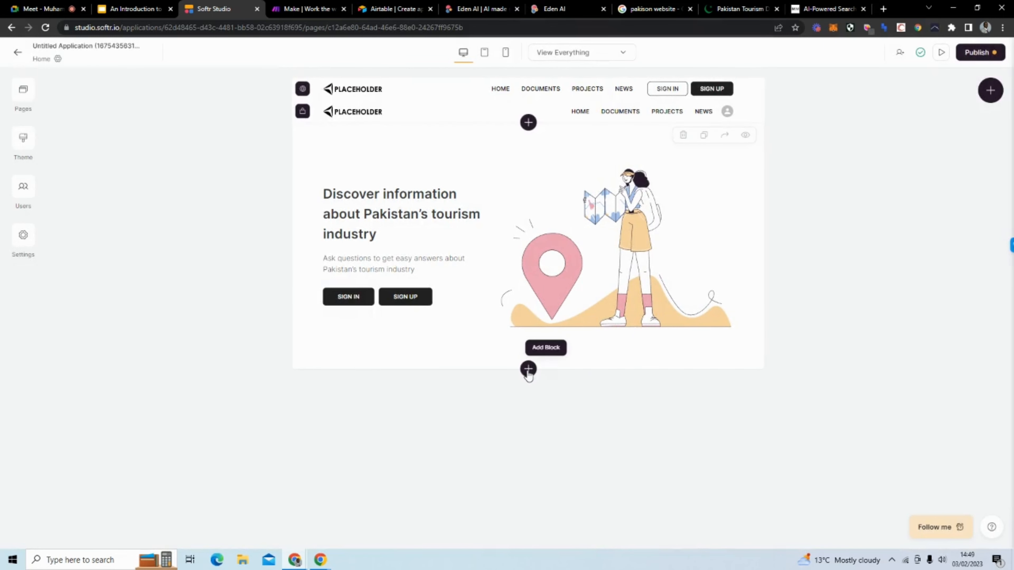
Step: Open the block browser below the hero and preview the Header and Hero block templates
{"action": "left_click", "coordinate": [528, 369]}
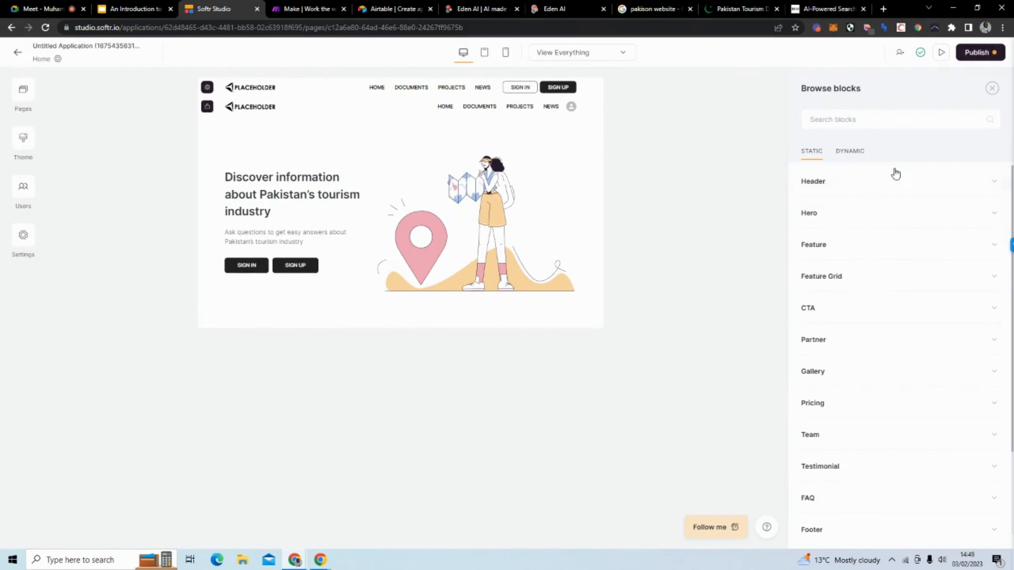
{"action": "scroll", "coordinate": [871, 490], "scroll_direction": "down", "scroll_amount": 1}
{"action": "scroll", "coordinate": [872, 503], "scroll_direction": "down", "scroll_amount": 1}
{"action": "scroll", "coordinate": [871, 479], "scroll_direction": "up", "scroll_amount": 3}
{"action": "left_click", "coordinate": [848, 184]}
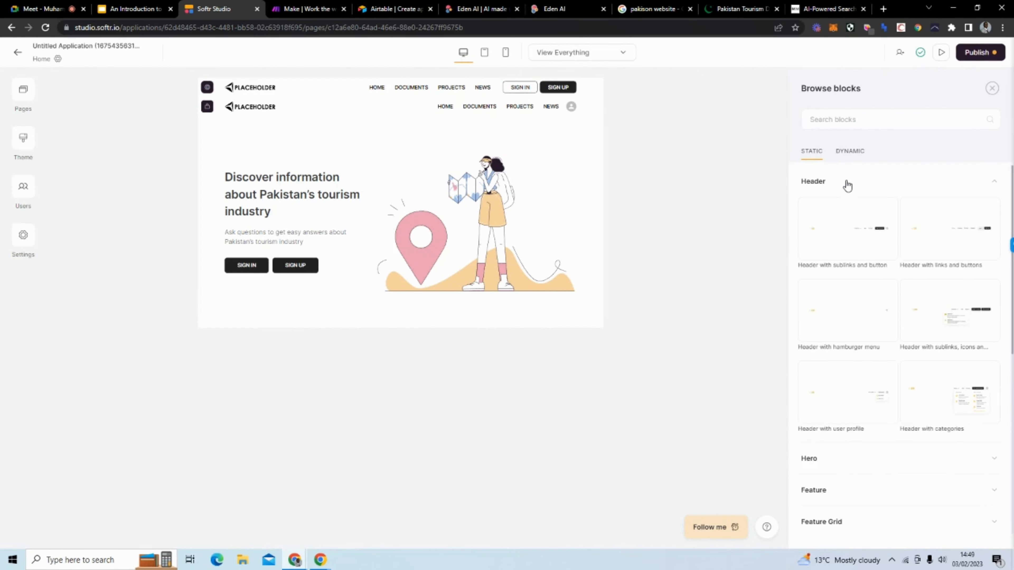
{"action": "left_click", "coordinate": [848, 184]}
{"action": "left_click", "coordinate": [848, 212]}
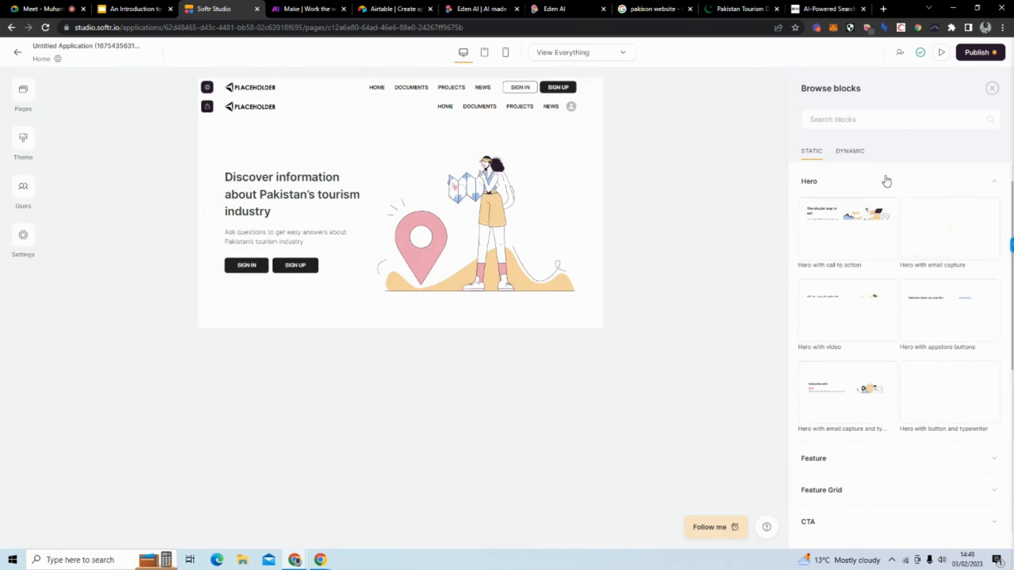
{"action": "left_click", "coordinate": [884, 181]}
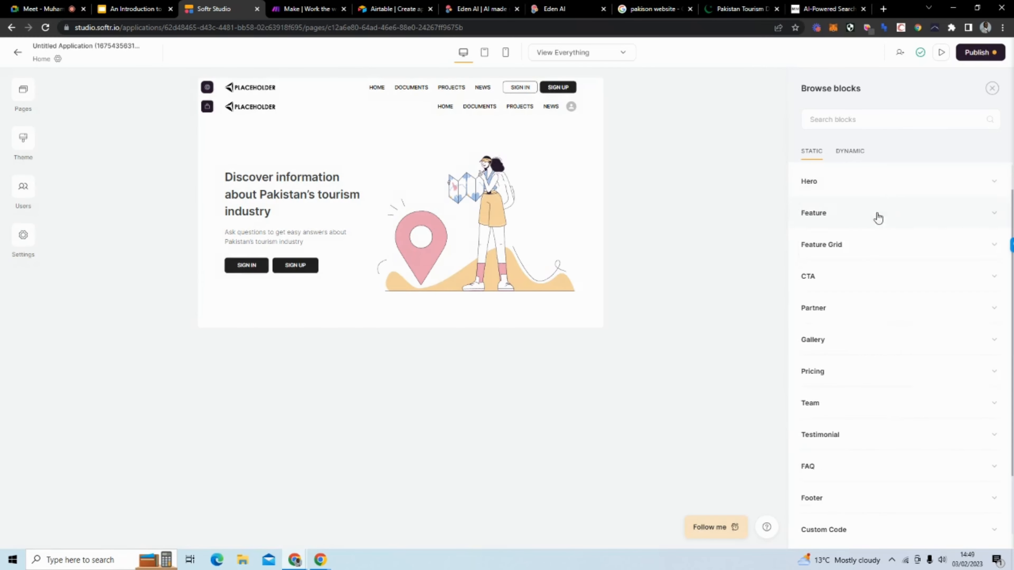
Step: Preview the Feature Grid blocks, then add a 'Footer with links' block below the hero
{"action": "left_click", "coordinate": [854, 222]}
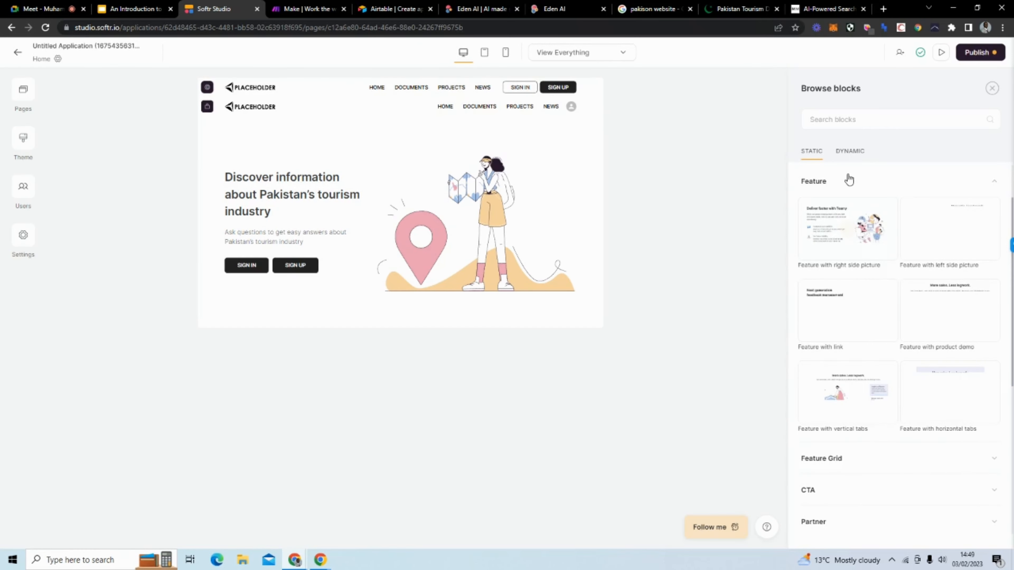
{"action": "left_click", "coordinate": [848, 180]}
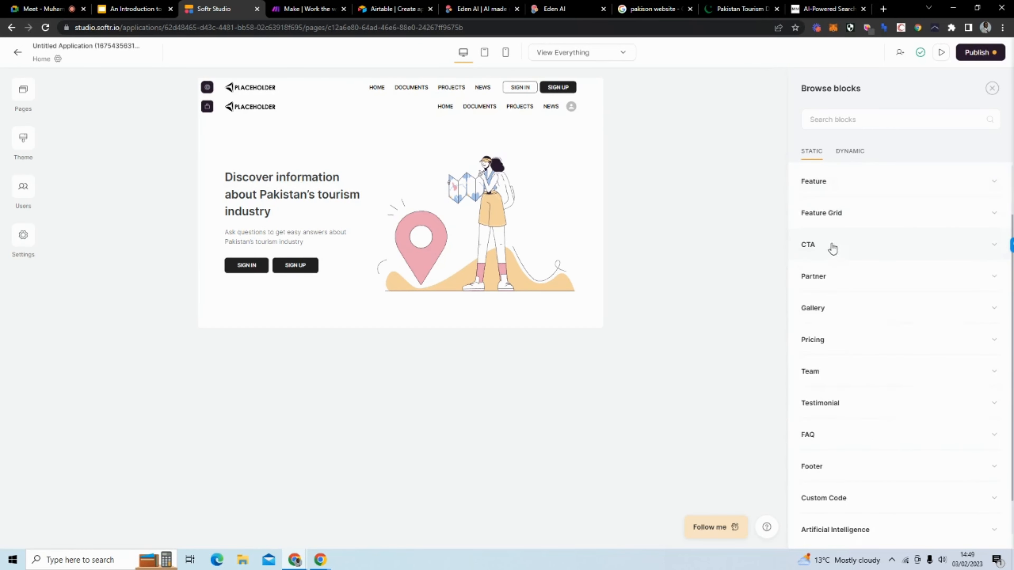
{"action": "left_click", "coordinate": [842, 214]}
{"action": "mouse_move", "coordinate": [843, 227]}
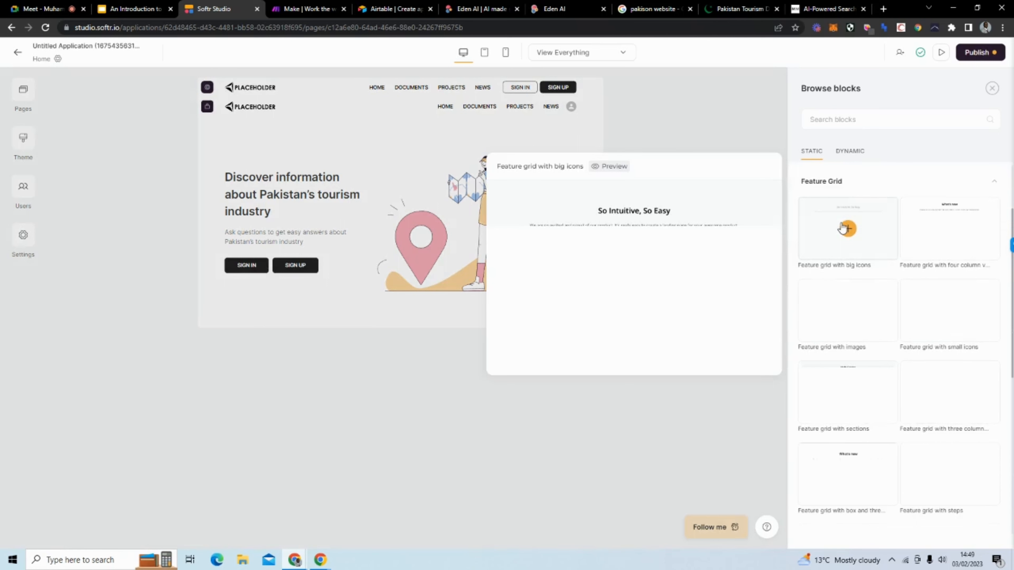
{"action": "mouse_move", "coordinate": [951, 227]}
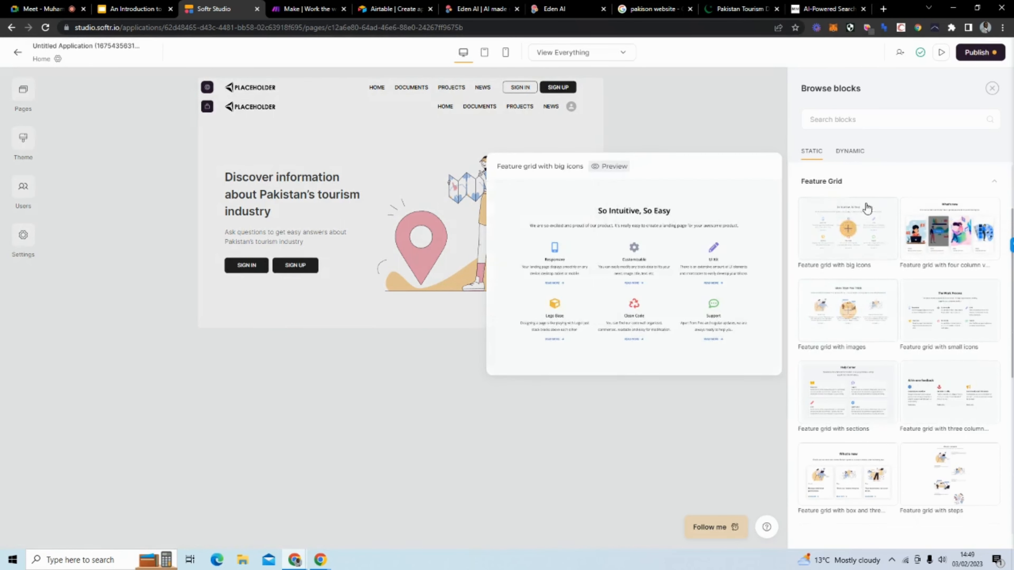
{"action": "left_click", "coordinate": [861, 183]}
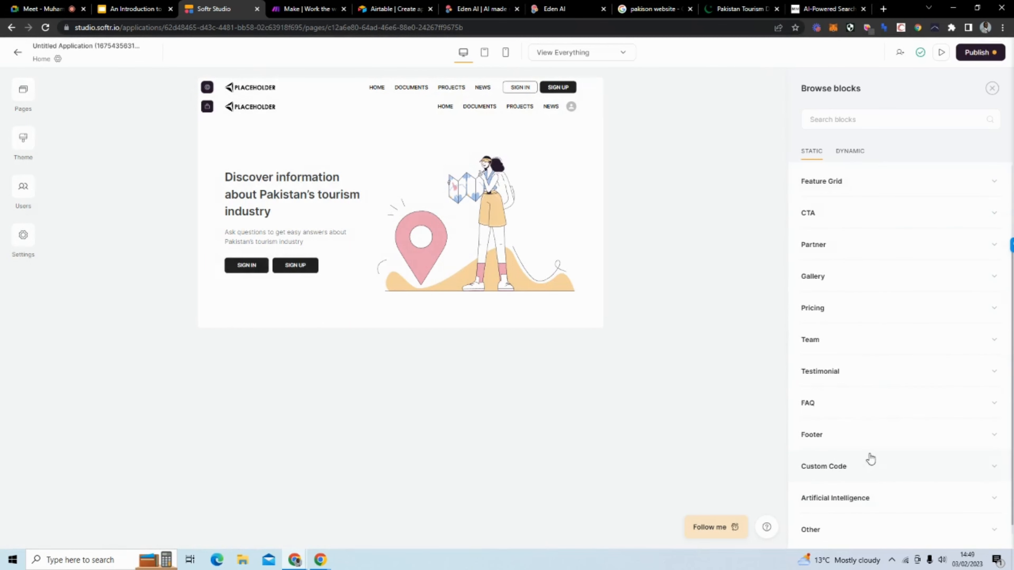
{"action": "left_click", "coordinate": [873, 438]}
{"action": "left_click", "coordinate": [840, 326]}
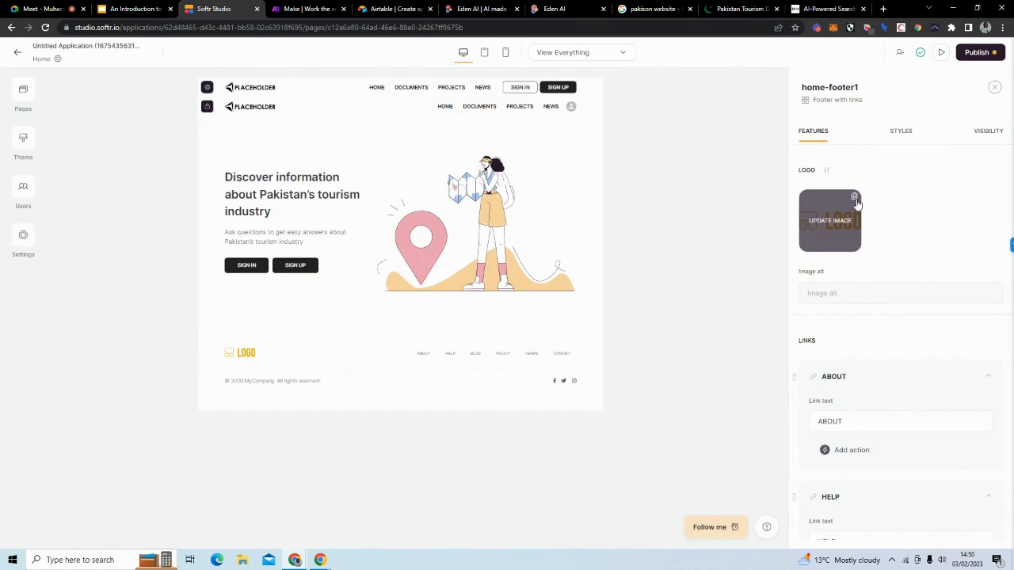
Step: Remove the footer logo and its ABOUT, HELP, BLOG, POLICY and TERMS links
{"action": "left_click", "coordinate": [853, 197]}
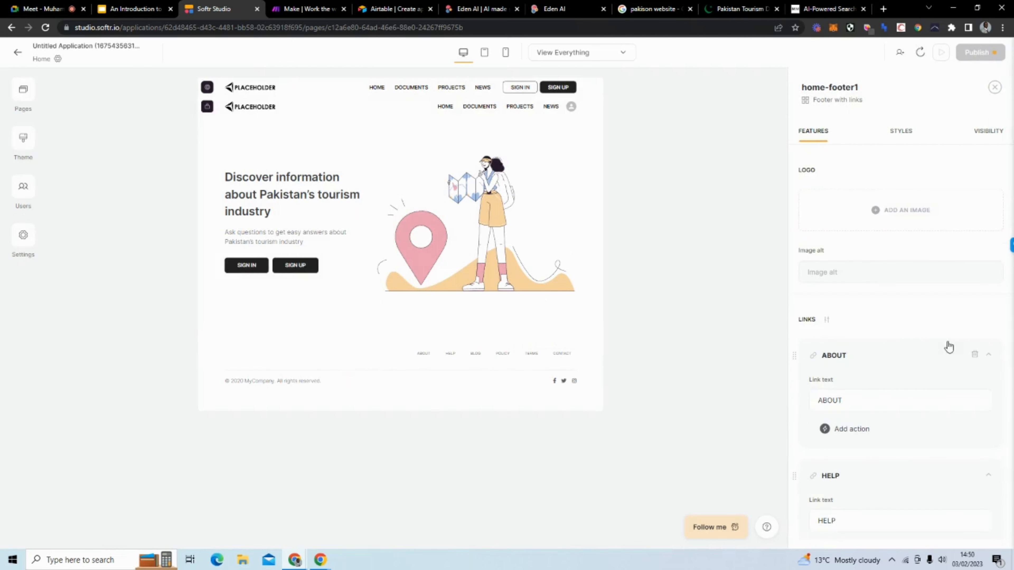
{"action": "left_click", "coordinate": [976, 358]}
{"action": "left_click", "coordinate": [974, 356]}
{"action": "left_click", "coordinate": [975, 355]}
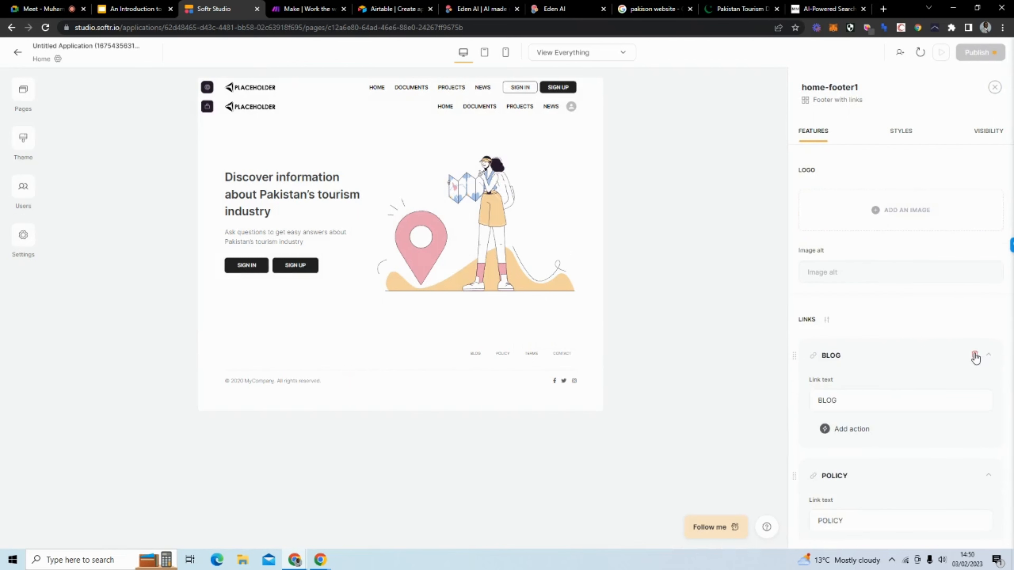
{"action": "left_click", "coordinate": [975, 356]}
{"action": "left_click", "coordinate": [975, 355]}
{"action": "left_click", "coordinate": [974, 356]}
{"action": "left_click", "coordinate": [975, 355]}
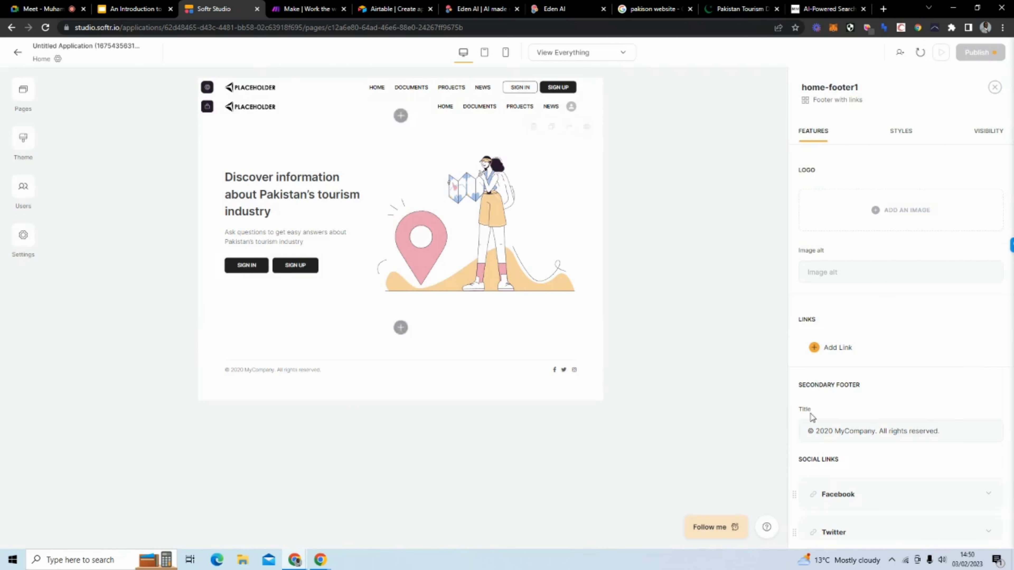
Step: Remove the Facebook, Twitter and Instagram social links from the footer
{"action": "scroll", "coordinate": [960, 477], "scroll_direction": "down", "scroll_amount": 3}
{"action": "scroll", "coordinate": [961, 455], "scroll_direction": "down", "scroll_amount": 1}
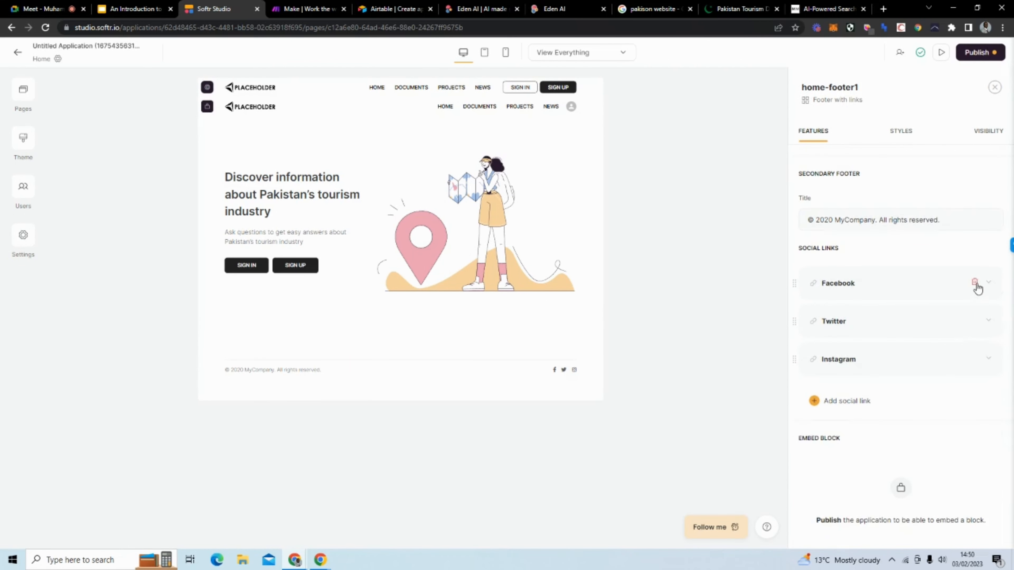
{"action": "left_click", "coordinate": [976, 284]}
{"action": "left_click", "coordinate": [976, 287]}
{"action": "left_click", "coordinate": [978, 288]}
{"action": "left_click", "coordinate": [976, 286]}
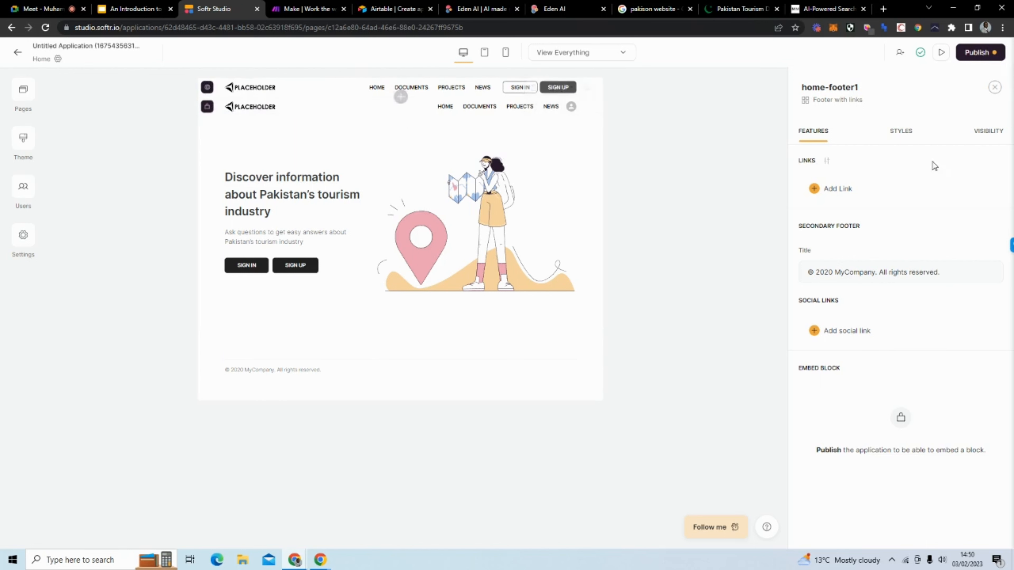
Step: Delete the lower header's logo and its HOME, DOCUMENTS, PROJECTS and NEWS links
{"action": "left_click", "coordinate": [398, 92]}
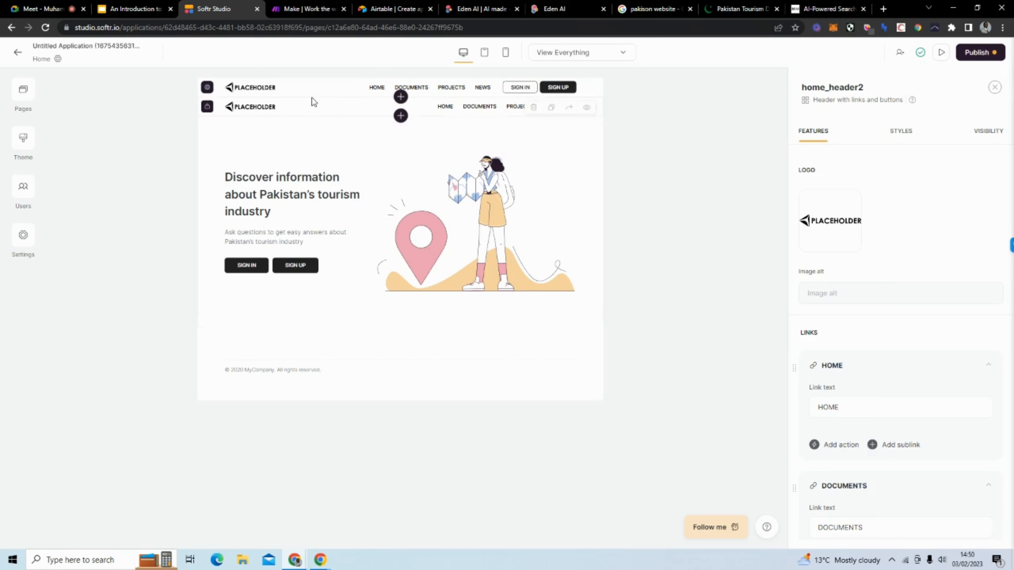
{"action": "left_click", "coordinate": [312, 106]}
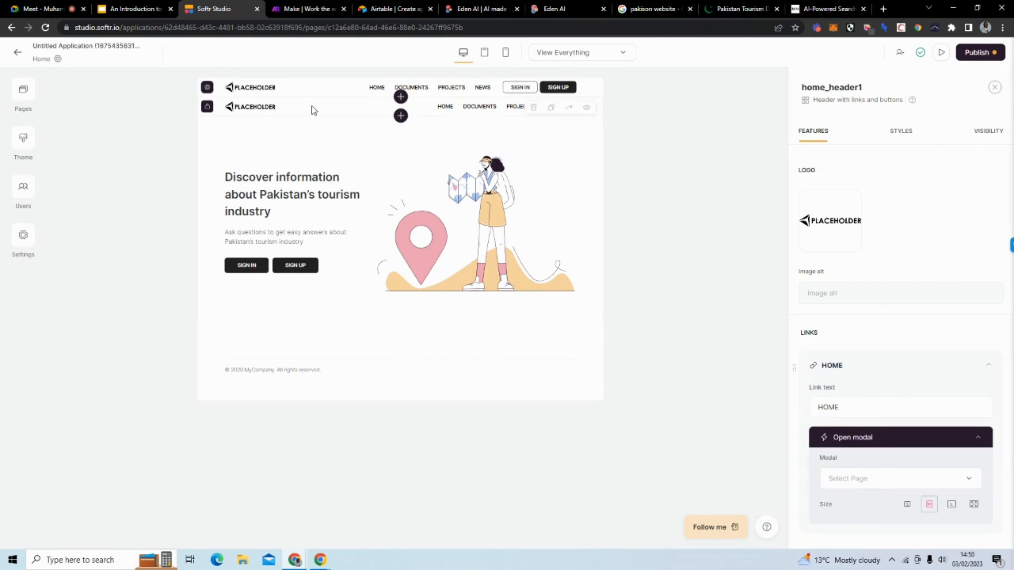
{"action": "left_click", "coordinate": [854, 197]}
{"action": "scroll", "coordinate": [852, 241], "scroll_direction": "down", "scroll_amount": 4}
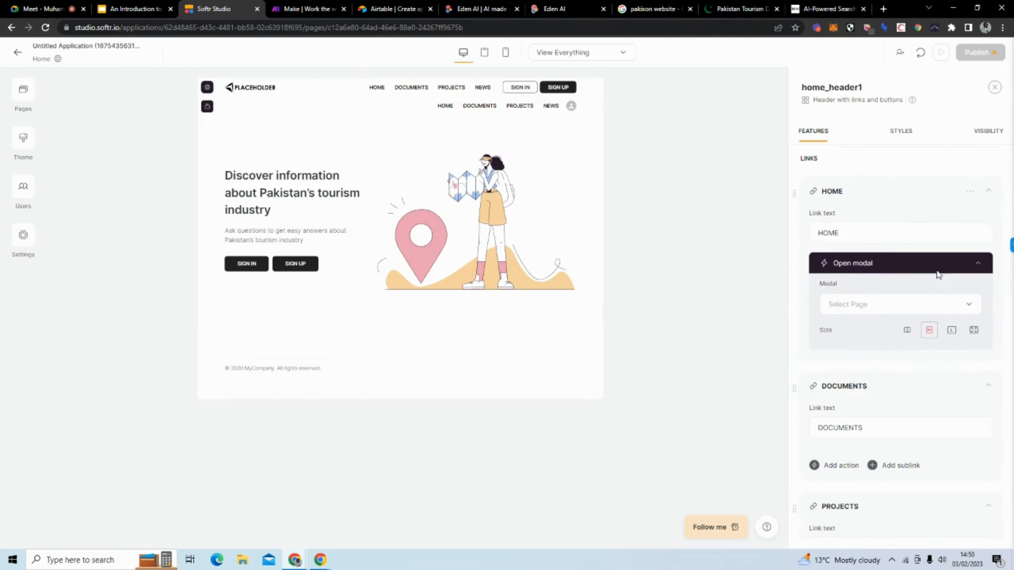
{"action": "left_click", "coordinate": [970, 186]}
{"action": "left_click", "coordinate": [957, 232]}
{"action": "left_click", "coordinate": [970, 187]}
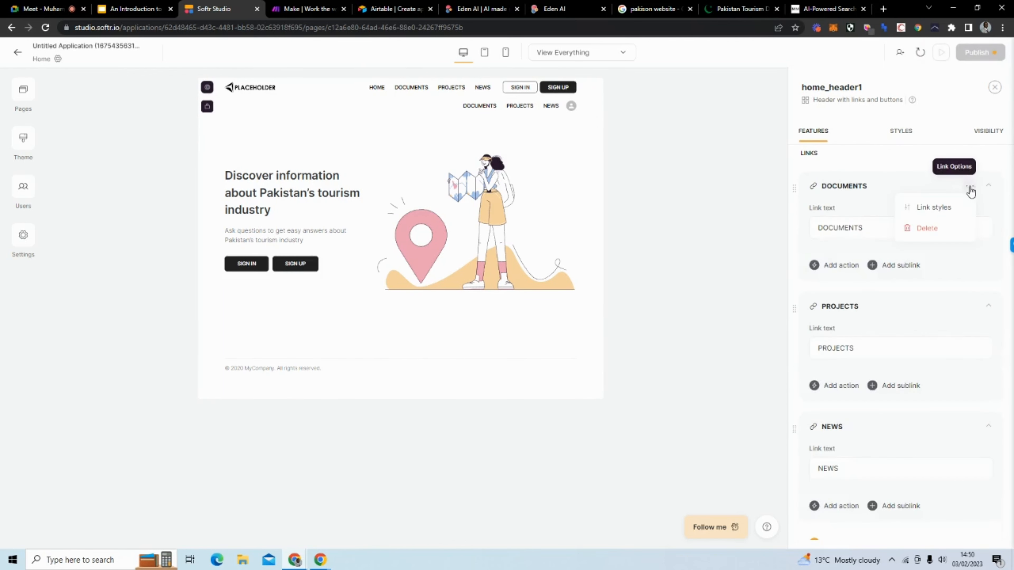
{"action": "left_click", "coordinate": [946, 227]}
{"action": "left_click", "coordinate": [970, 186]}
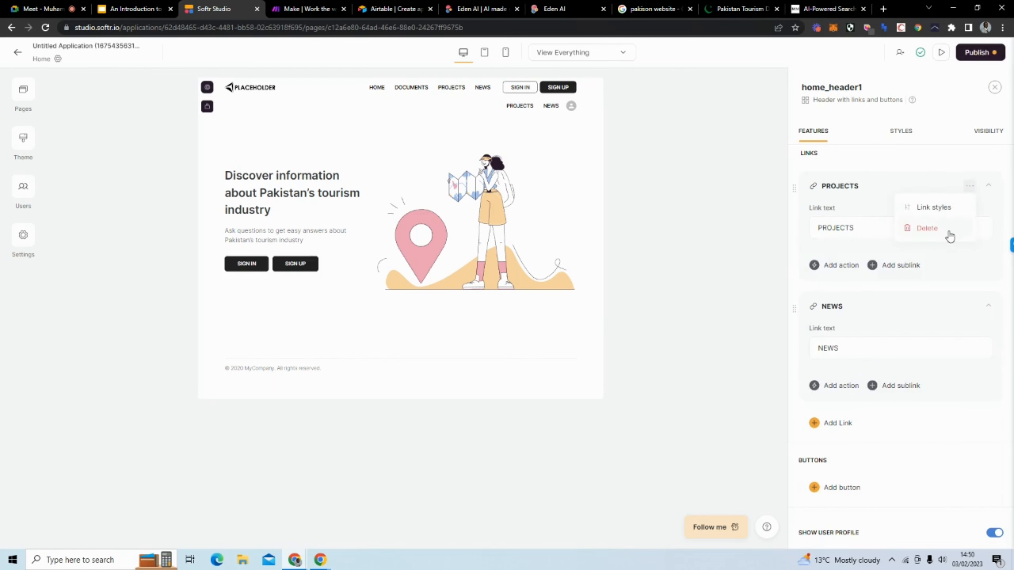
{"action": "left_click", "coordinate": [946, 227]}
{"action": "left_click", "coordinate": [969, 188]}
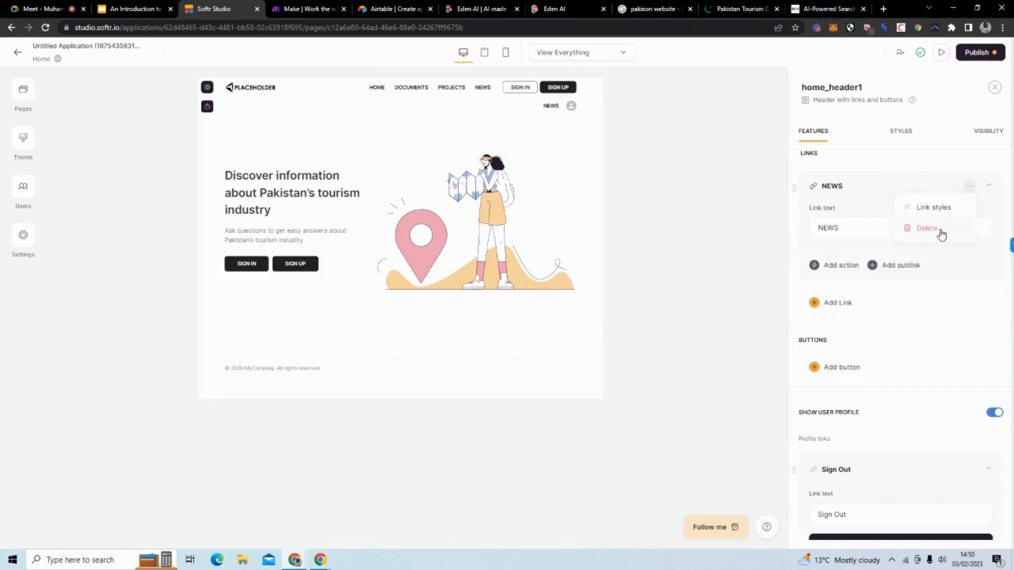
{"action": "left_click", "coordinate": [944, 226]}
Step: Delete the top header's logo and its HOME, DOCUMENTS, PROJECTS and NEWS links
{"action": "left_click", "coordinate": [355, 82]}
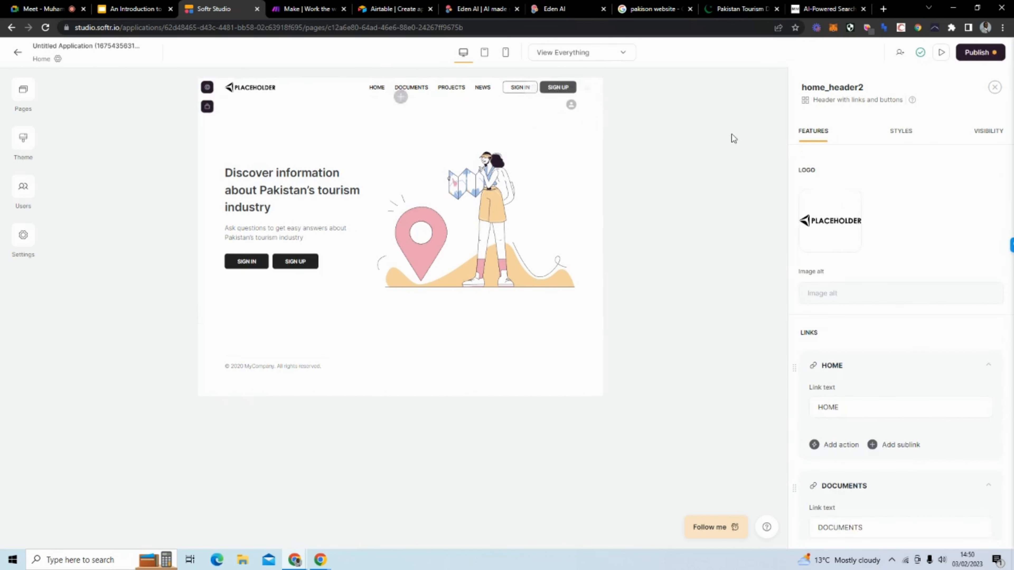
{"action": "left_click", "coordinate": [854, 204]}
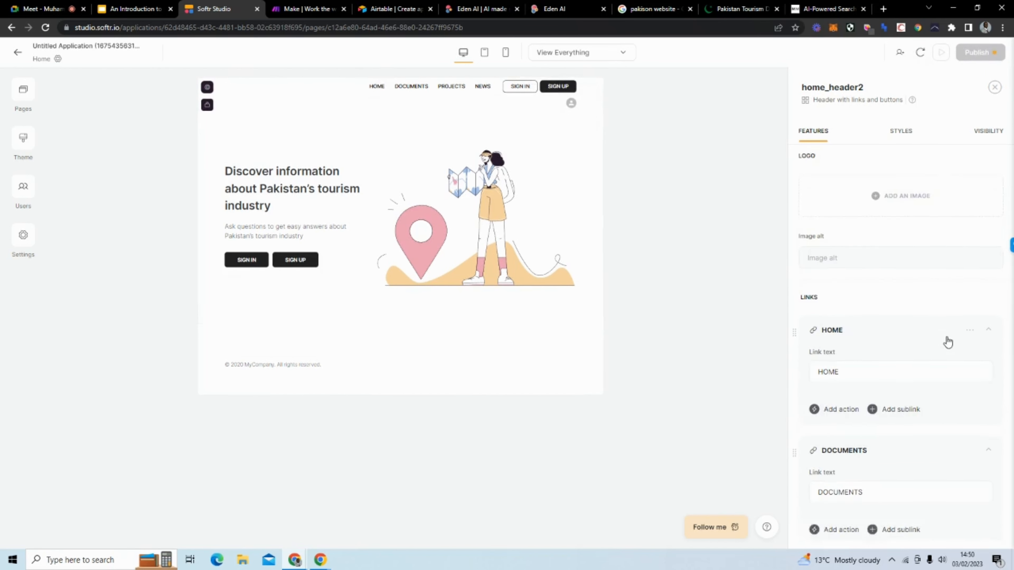
{"action": "scroll", "coordinate": [946, 340], "scroll_direction": "down", "scroll_amount": 4}
{"action": "left_click", "coordinate": [971, 187]}
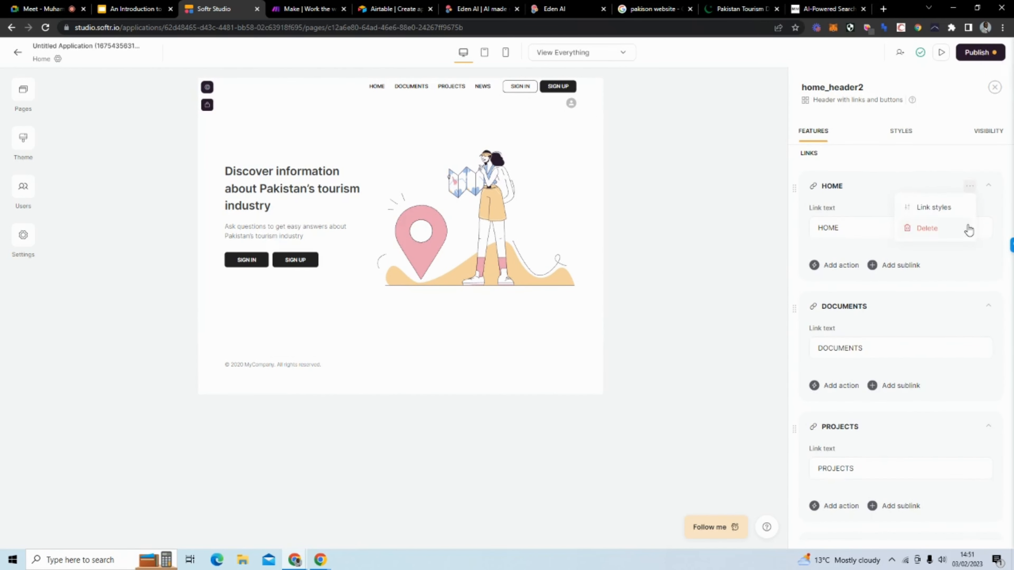
{"action": "left_click", "coordinate": [966, 227]}
{"action": "left_click", "coordinate": [969, 189]}
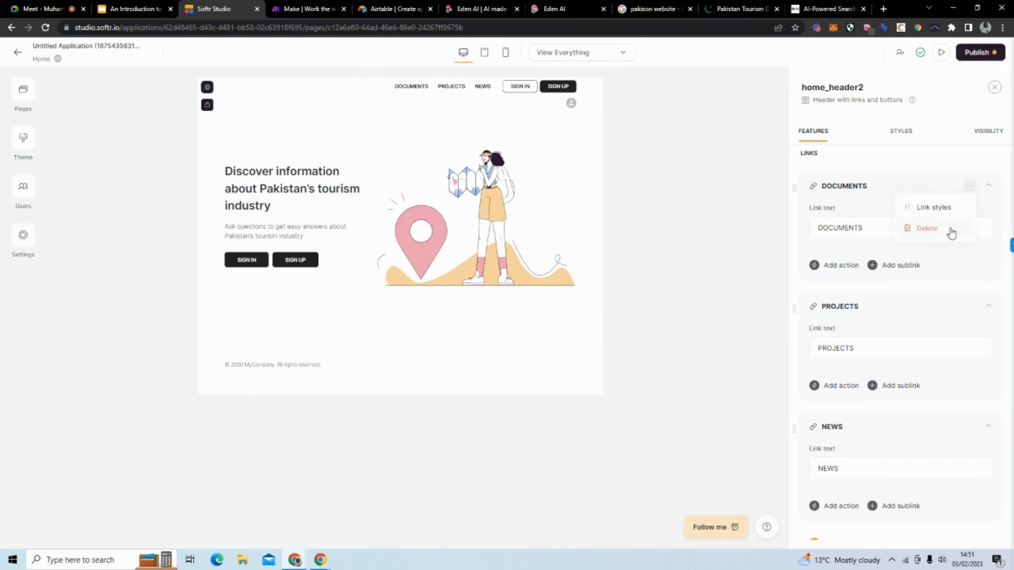
{"action": "left_click", "coordinate": [952, 230]}
{"action": "left_click", "coordinate": [969, 189]}
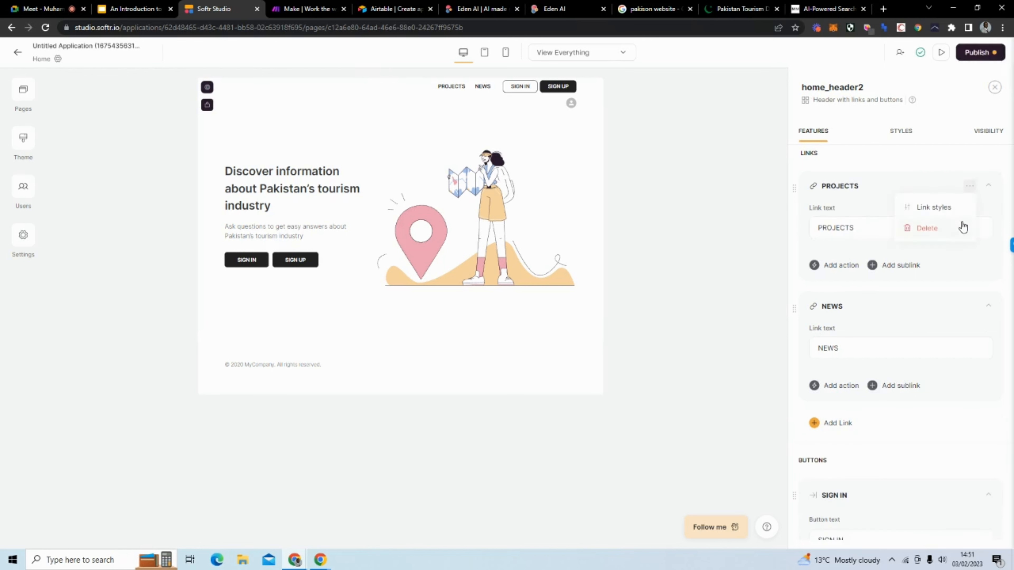
{"action": "left_click", "coordinate": [963, 227]}
{"action": "left_click", "coordinate": [969, 187]}
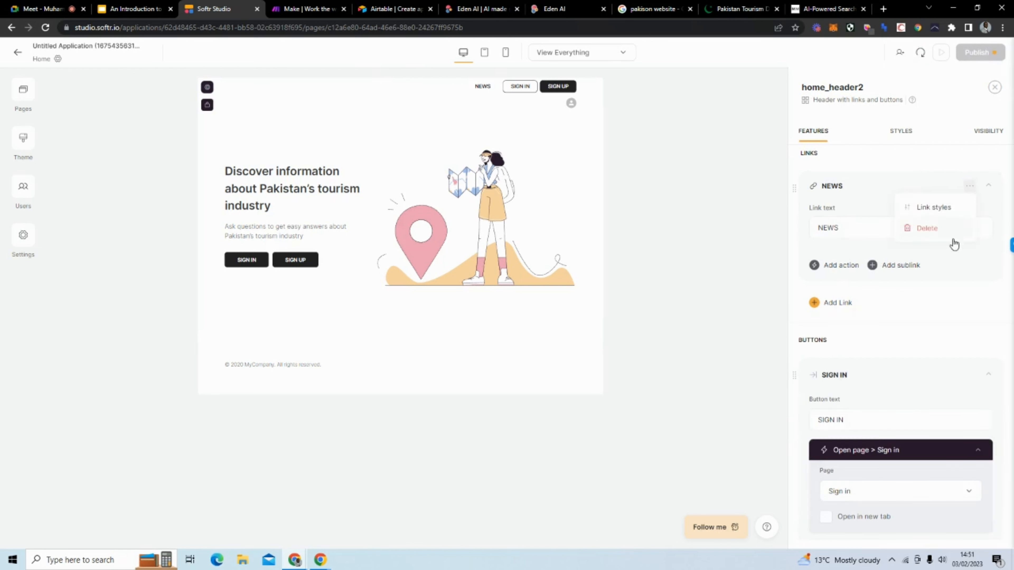
{"action": "left_click", "coordinate": [954, 229]}
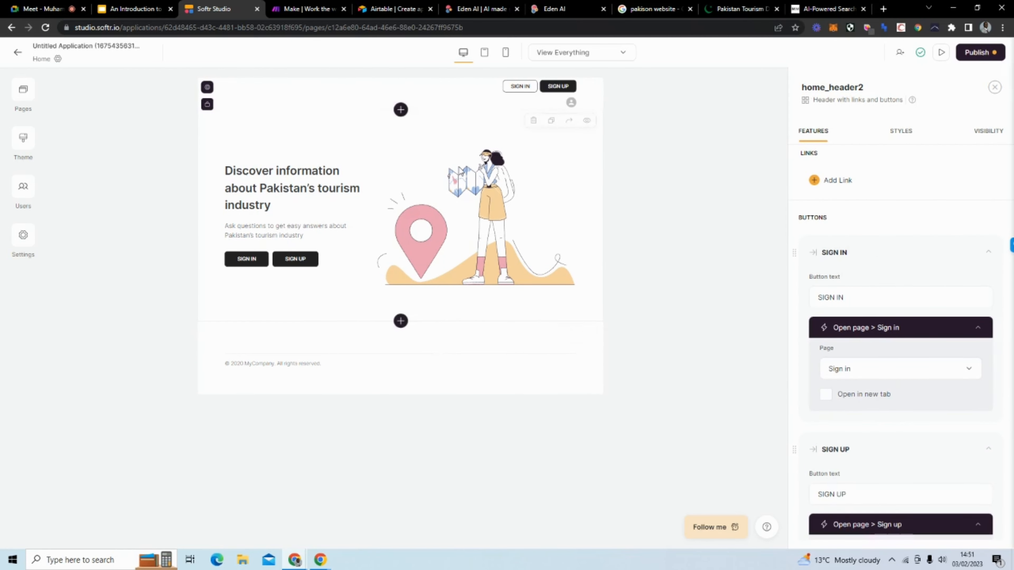
{"action": "scroll", "coordinate": [871, 384], "scroll_direction": "down", "scroll_amount": 4}
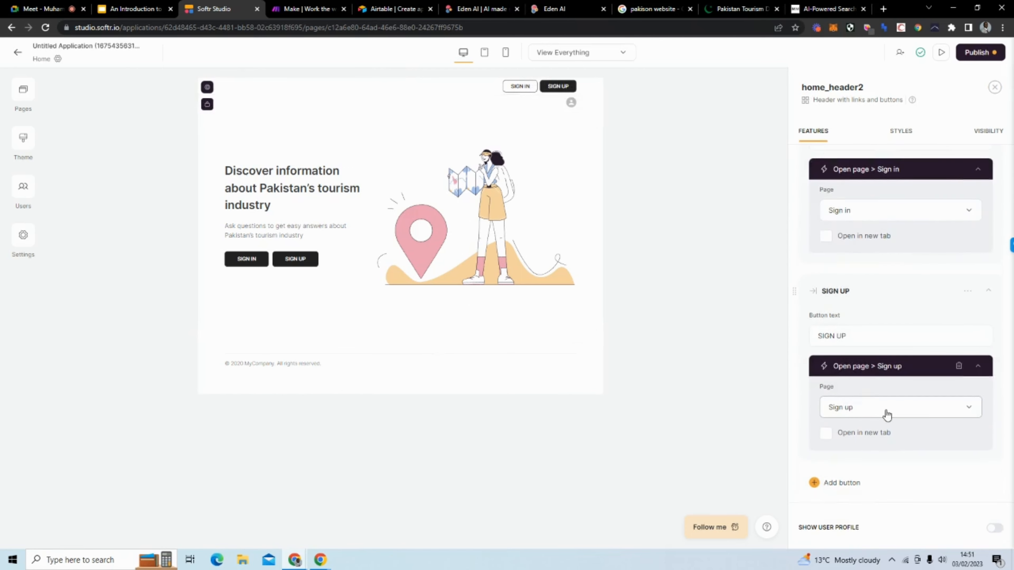
Step: Set the hero's SIGN IN button to open the Sign in page
{"action": "left_click", "coordinate": [304, 256]}
{"action": "scroll", "coordinate": [906, 328], "scroll_direction": "down", "scroll_amount": 5}
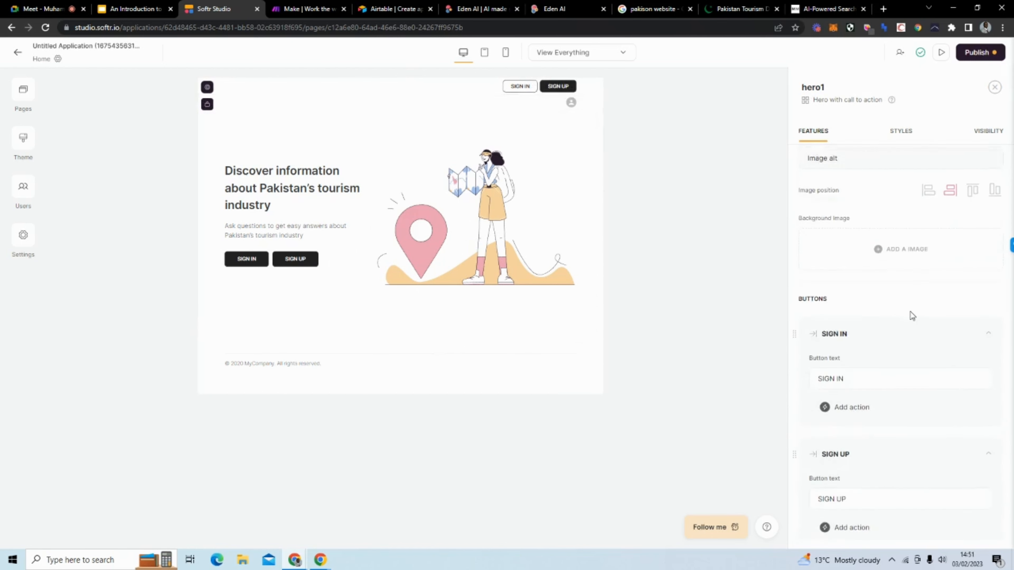
{"action": "scroll", "coordinate": [910, 312], "scroll_direction": "down", "scroll_amount": 5}
{"action": "scroll", "coordinate": [844, 222], "scroll_direction": "up", "scroll_amount": 1}
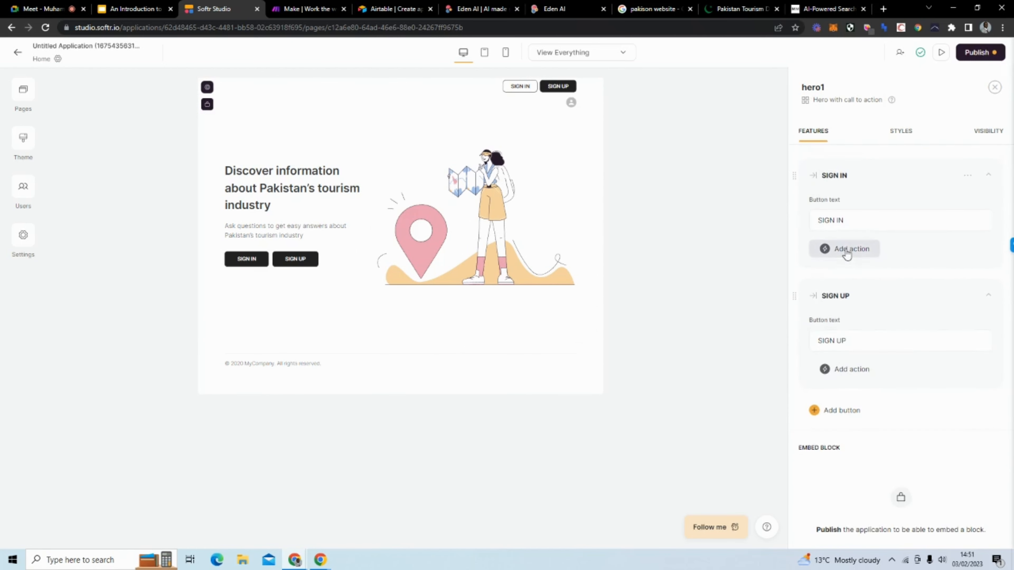
{"action": "left_click", "coordinate": [846, 252]}
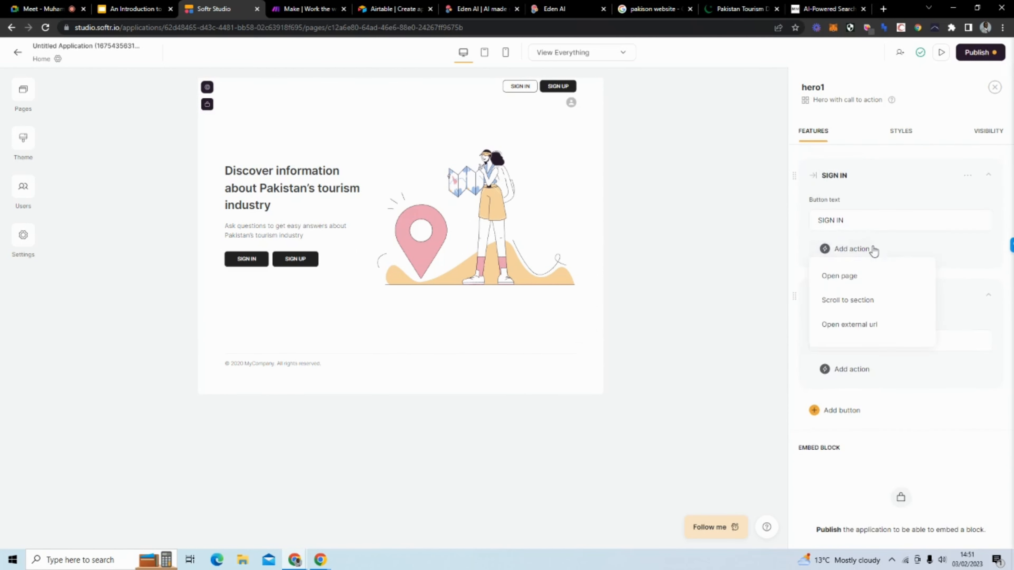
{"action": "left_click", "coordinate": [874, 274]}
{"action": "left_click", "coordinate": [883, 288]}
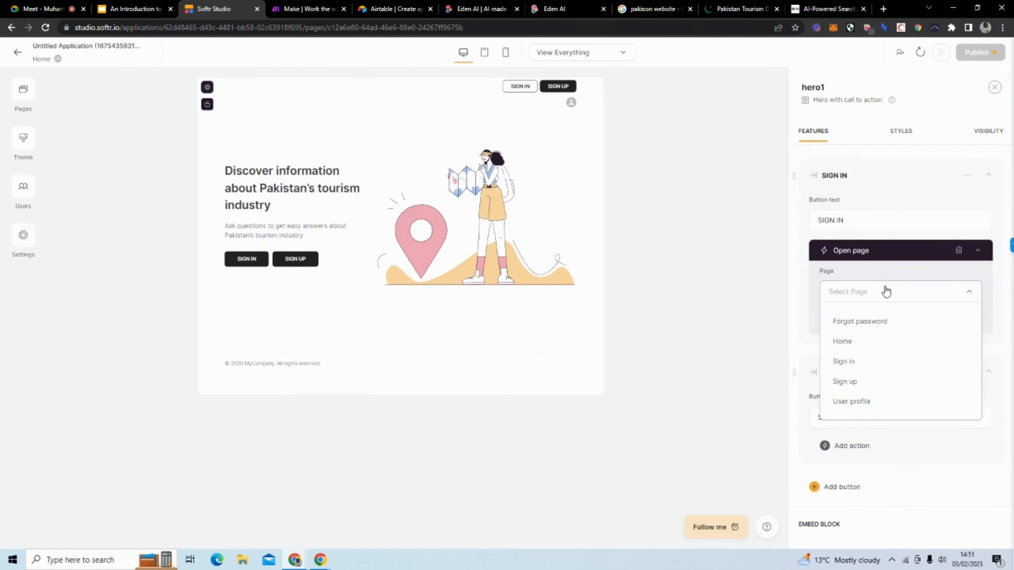
{"action": "left_click", "coordinate": [871, 361]}
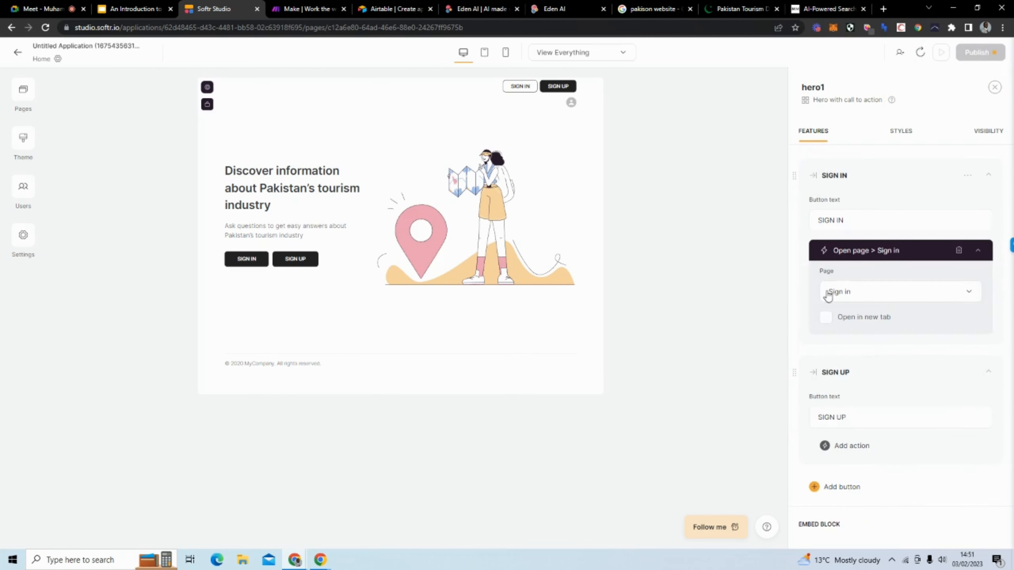
Step: Set the hero's SIGN UP button to open the Sign up page
{"action": "scroll", "coordinate": [883, 371], "scroll_direction": "down", "scroll_amount": 3}
{"action": "left_click", "coordinate": [833, 341]}
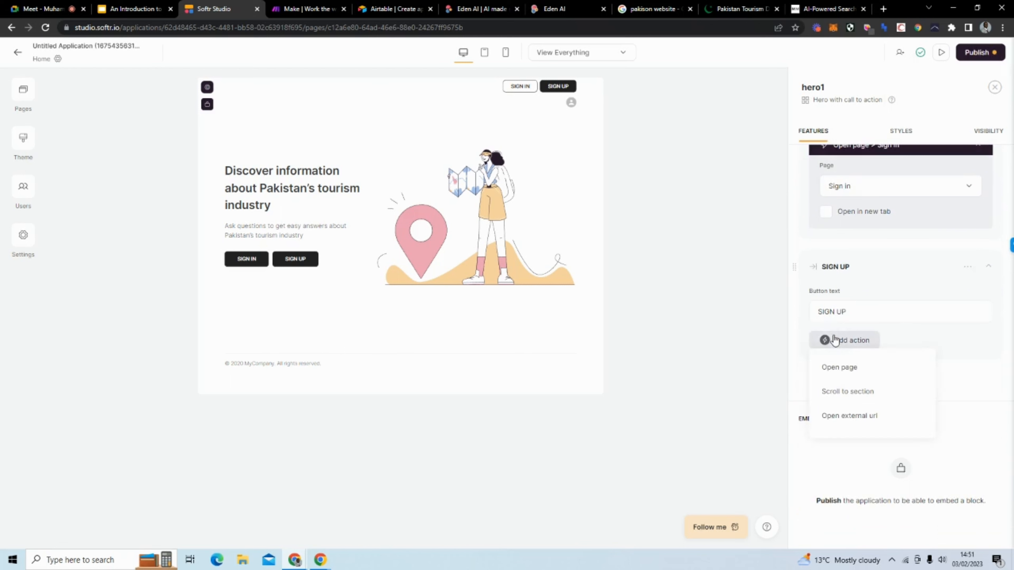
{"action": "left_click", "coordinate": [845, 368]}
{"action": "left_click", "coordinate": [865, 386]}
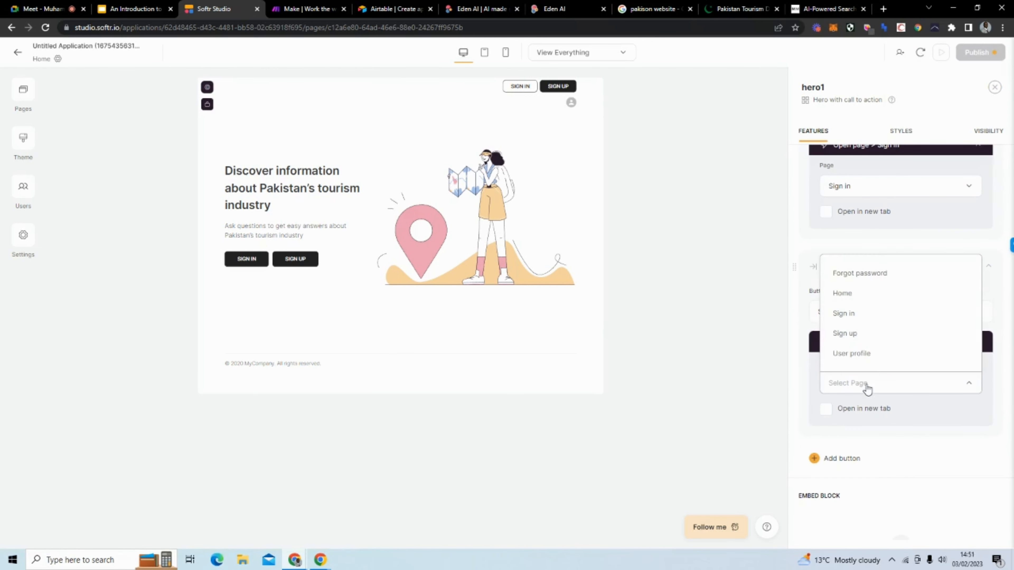
{"action": "left_click", "coordinate": [862, 338]}
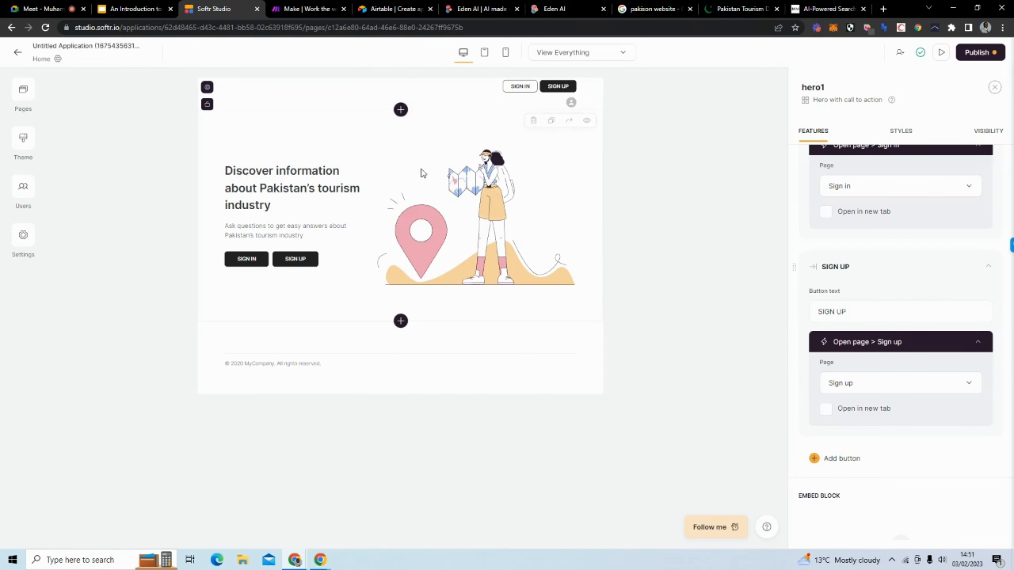
Step: Restrict the hero's visibility to Non Logged in users, then preview the page
{"action": "left_click", "coordinate": [981, 133]}
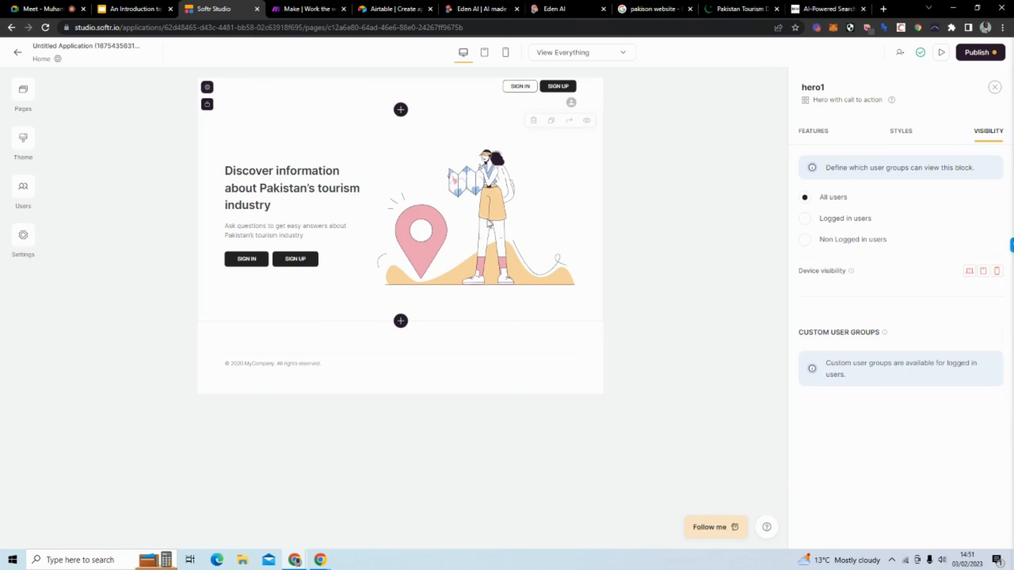
{"action": "left_click", "coordinate": [805, 241]}
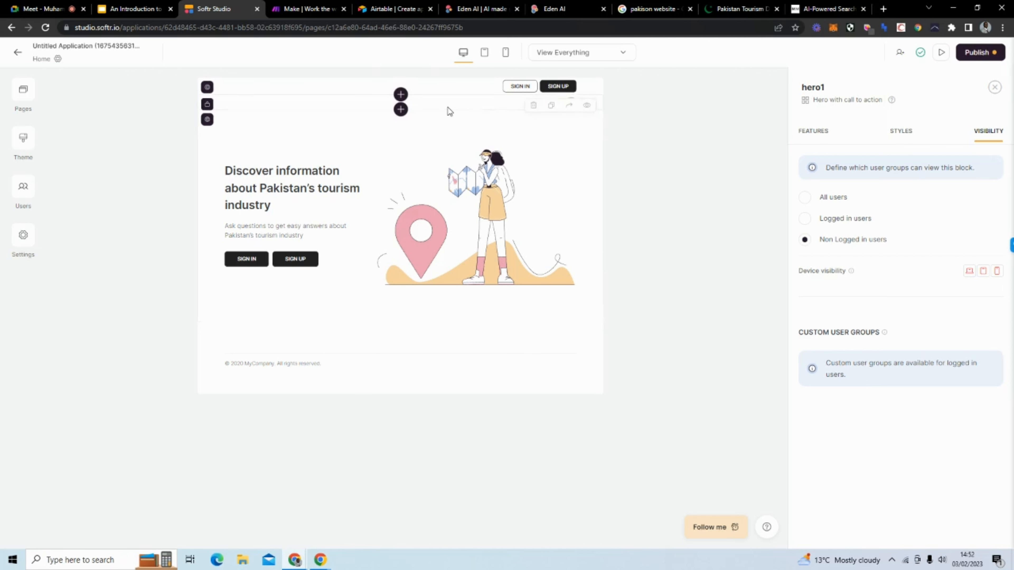
{"action": "left_click", "coordinate": [445, 106]}
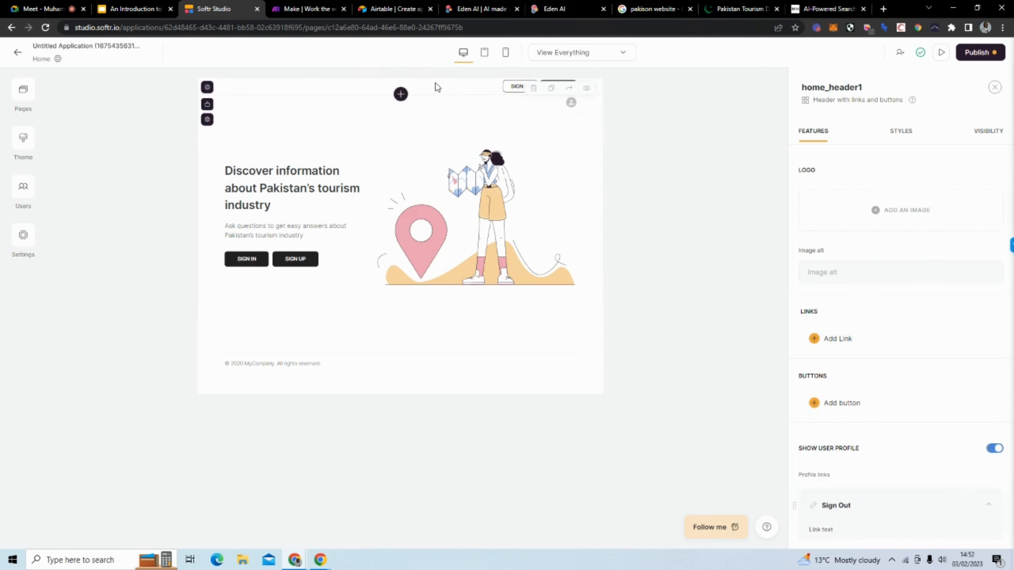
{"action": "left_click", "coordinate": [941, 52]}
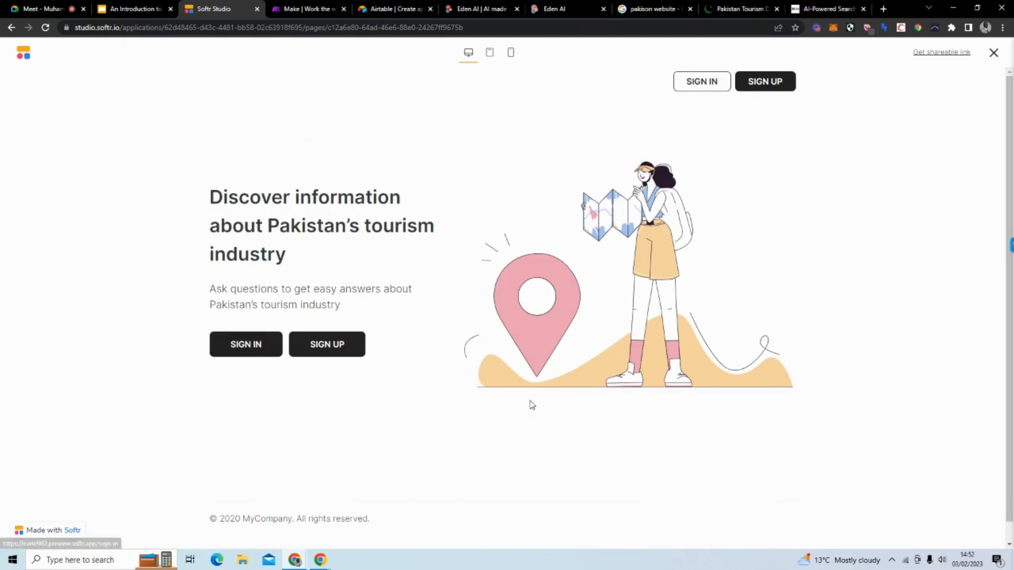
Step: Close the preview to return to the Home page editor
{"action": "left_click", "coordinate": [994, 52]}
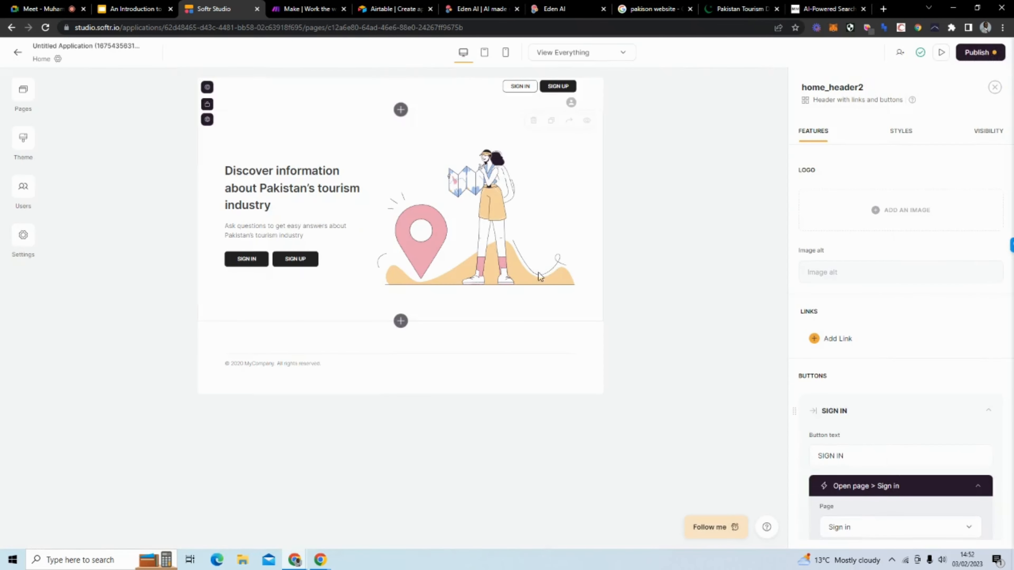
Step: Add a block below the hero and browse the Dynamic Organizational Chart and Summary Cards options
{"action": "left_click", "coordinate": [400, 324]}
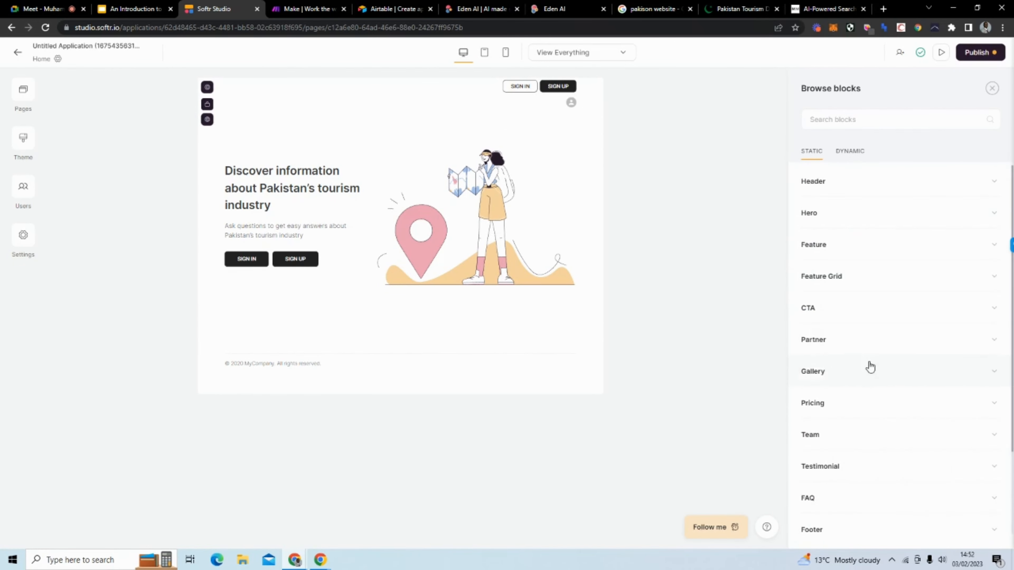
{"action": "scroll", "coordinate": [867, 365], "scroll_direction": "down", "scroll_amount": 3}
{"action": "left_click", "coordinate": [854, 153]}
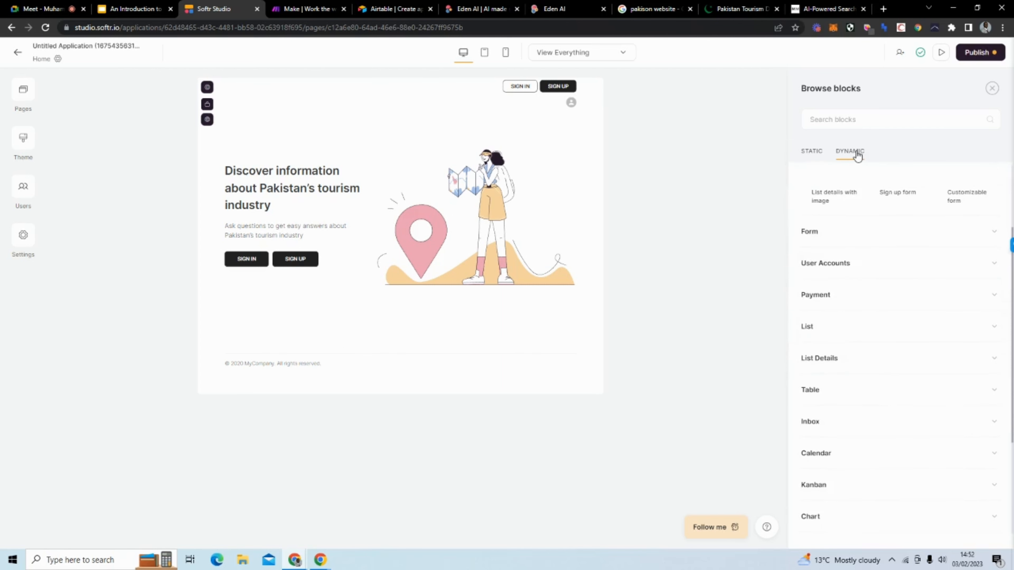
{"action": "scroll", "coordinate": [873, 289], "scroll_direction": "down", "scroll_amount": 3}
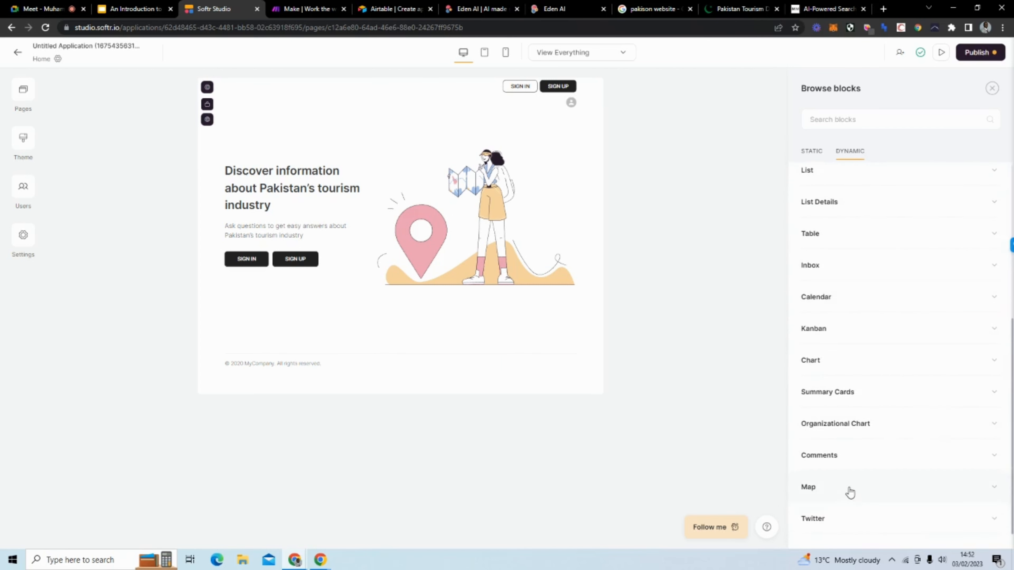
{"action": "left_click", "coordinate": [857, 425]}
{"action": "mouse_move", "coordinate": [857, 391]}
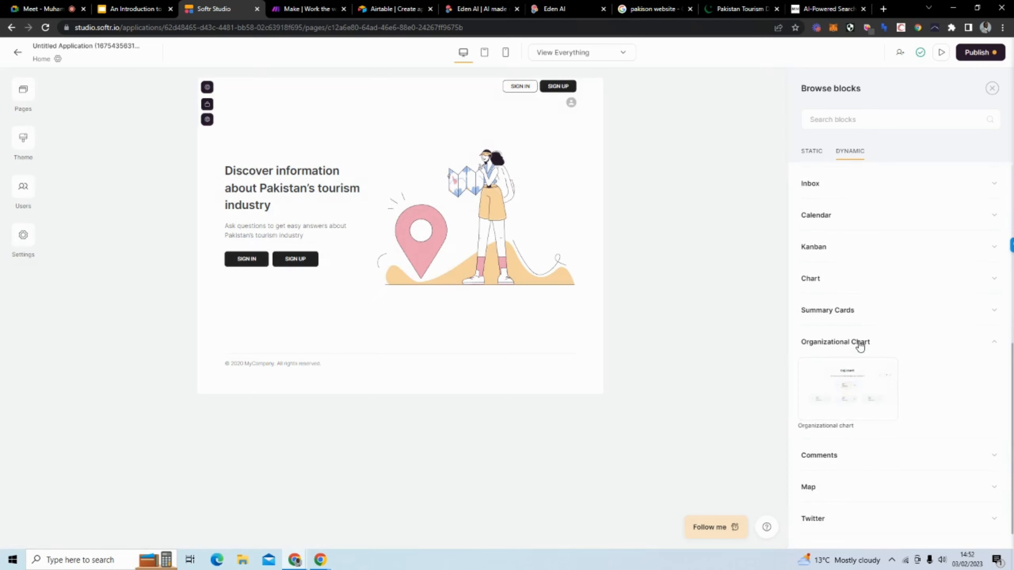
{"action": "left_click", "coordinate": [858, 342]}
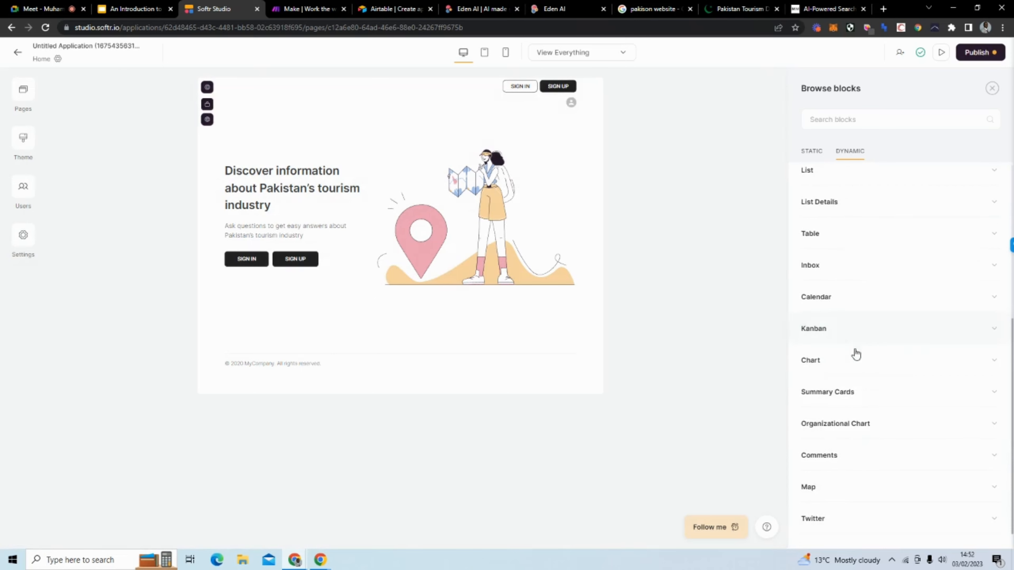
{"action": "left_click", "coordinate": [851, 394]}
{"action": "mouse_move", "coordinate": [852, 356]}
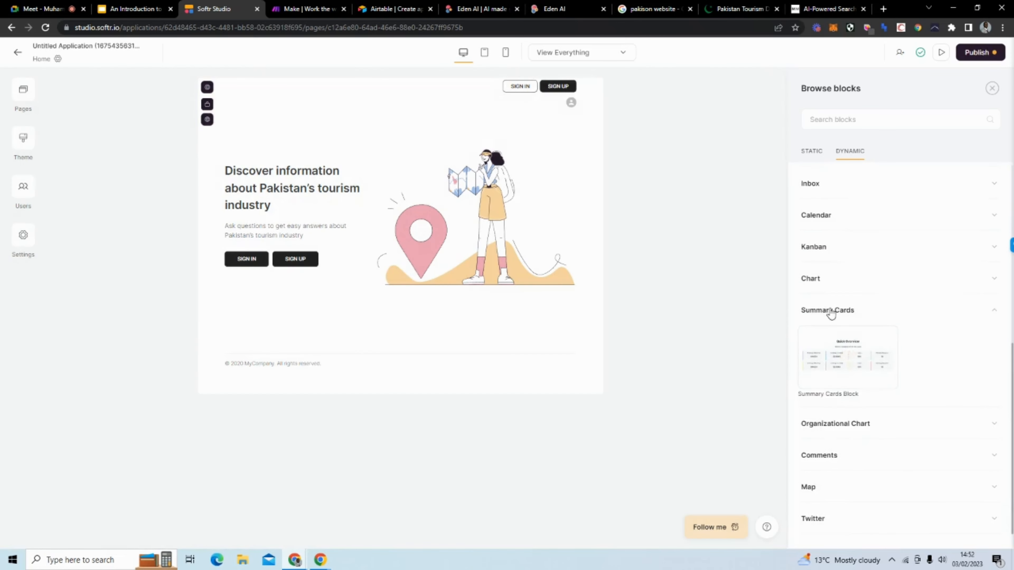
{"action": "left_click", "coordinate": [830, 313]}
Step: Look through the List blocks, then expand the Form category showing Customizable form
{"action": "scroll", "coordinate": [832, 314], "scroll_direction": "up", "scroll_amount": 5}
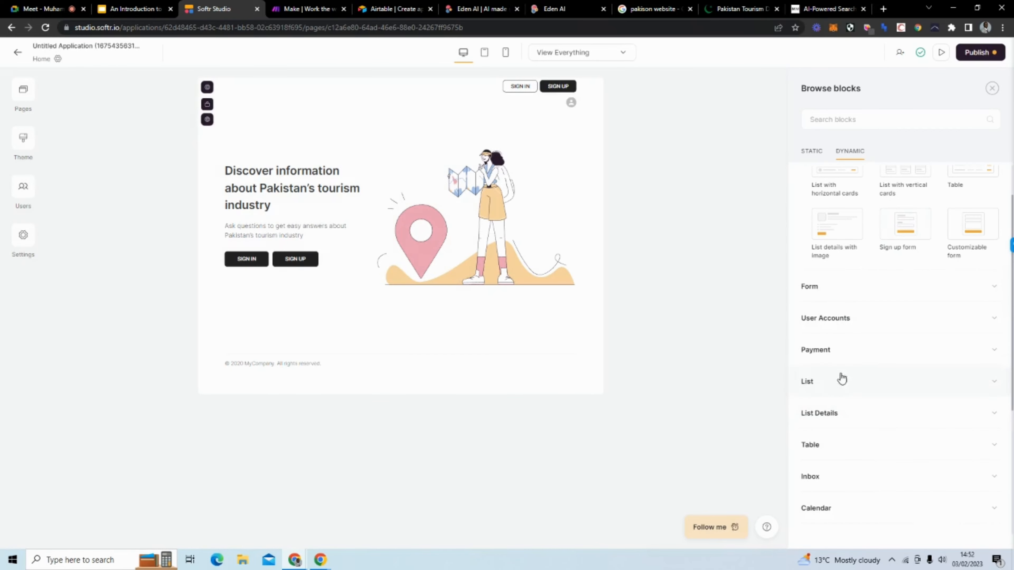
{"action": "scroll", "coordinate": [848, 292], "scroll_direction": "up", "scroll_amount": 2}
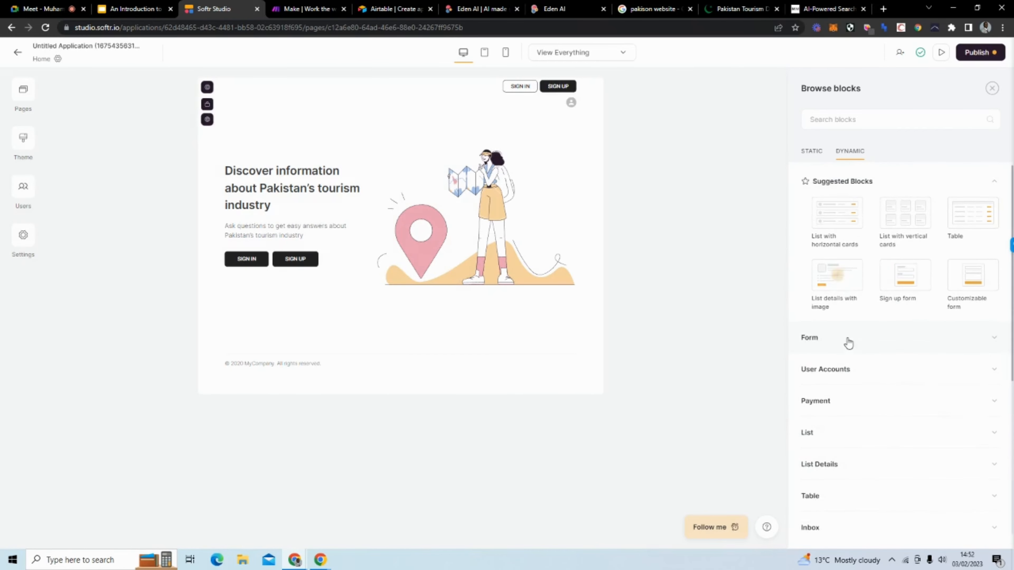
{"action": "left_click", "coordinate": [839, 428]}
{"action": "mouse_move", "coordinate": [905, 275]}
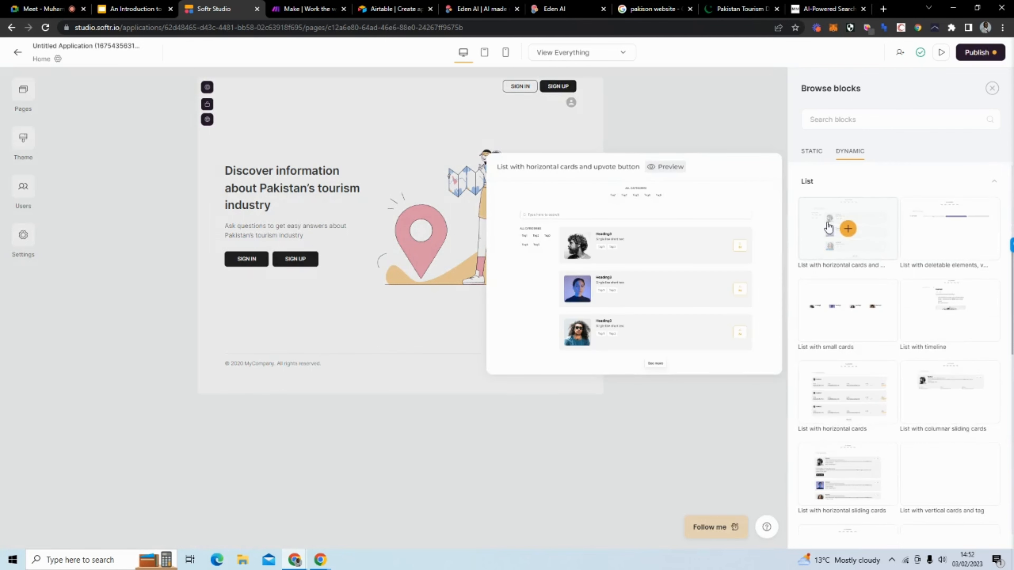
{"action": "left_click", "coordinate": [869, 191]}
{"action": "scroll", "coordinate": [866, 373], "scroll_direction": "down", "scroll_amount": 1}
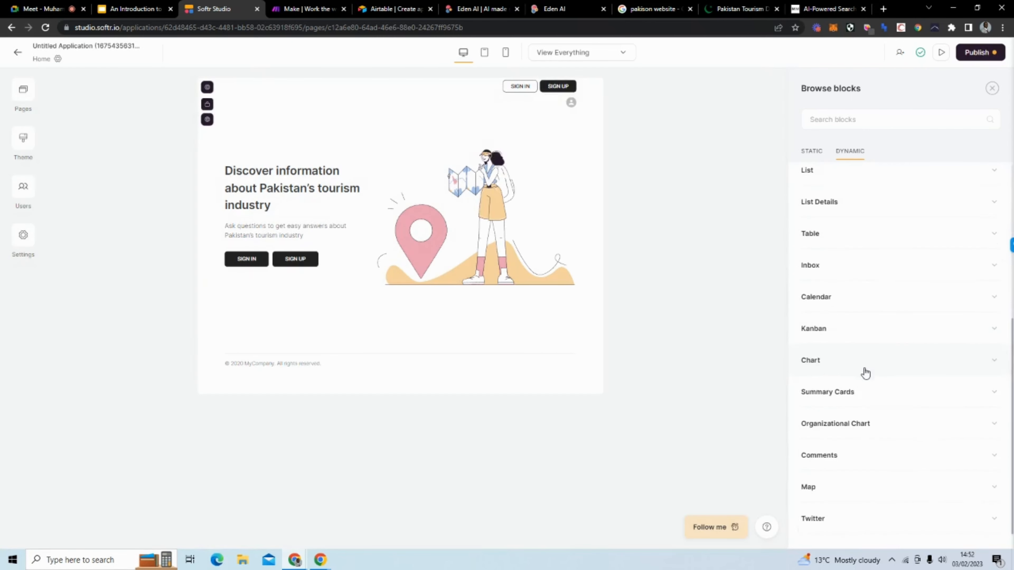
{"action": "scroll", "coordinate": [865, 373], "scroll_direction": "up", "scroll_amount": 5}
{"action": "left_click", "coordinate": [855, 343]}
{"action": "mouse_move", "coordinate": [860, 335]}
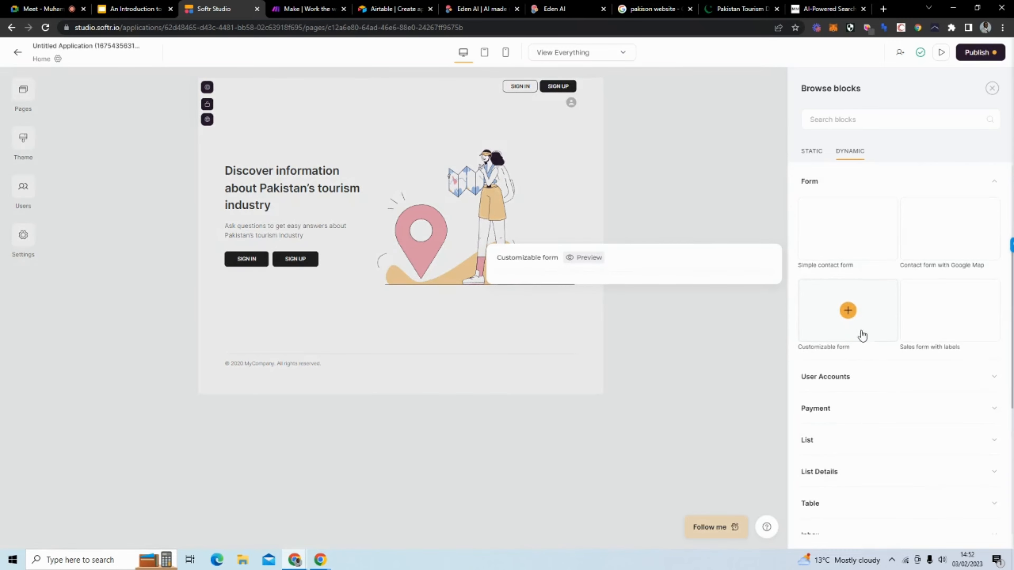
Step: Add a Customizable form titled 'Ask your question about Pakistan's tourism industry below'
{"action": "left_click", "coordinate": [848, 312]}
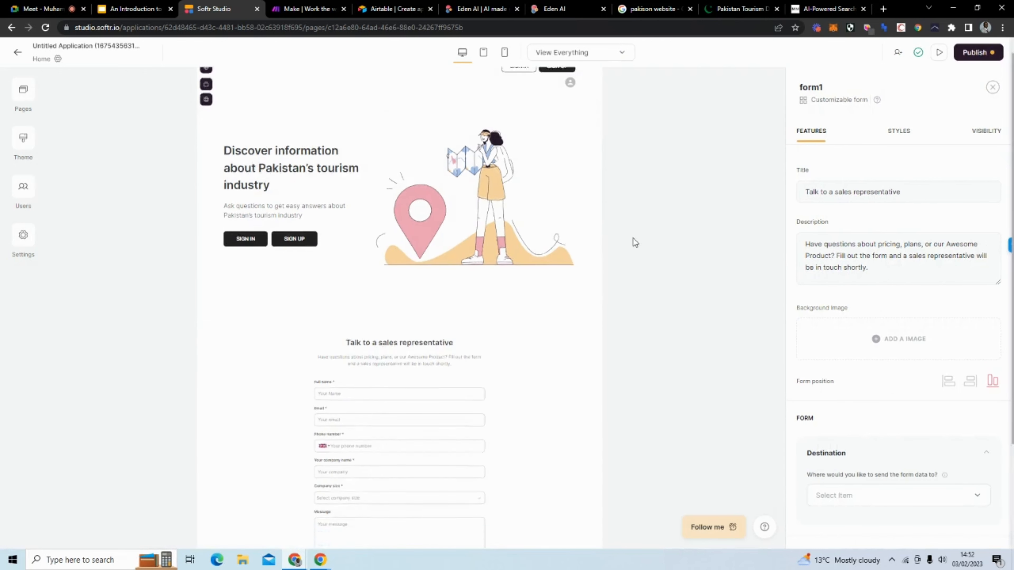
{"action": "scroll", "coordinate": [430, 279], "scroll_direction": "down", "scroll_amount": 4}
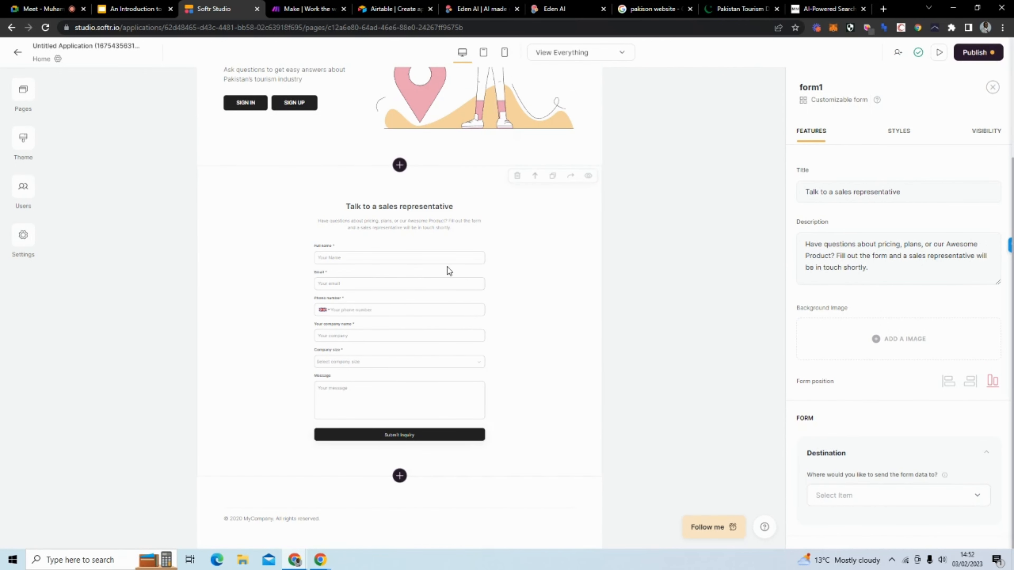
{"action": "left_click_drag", "start_coordinate": [925, 195], "coordinate": [763, 207]}
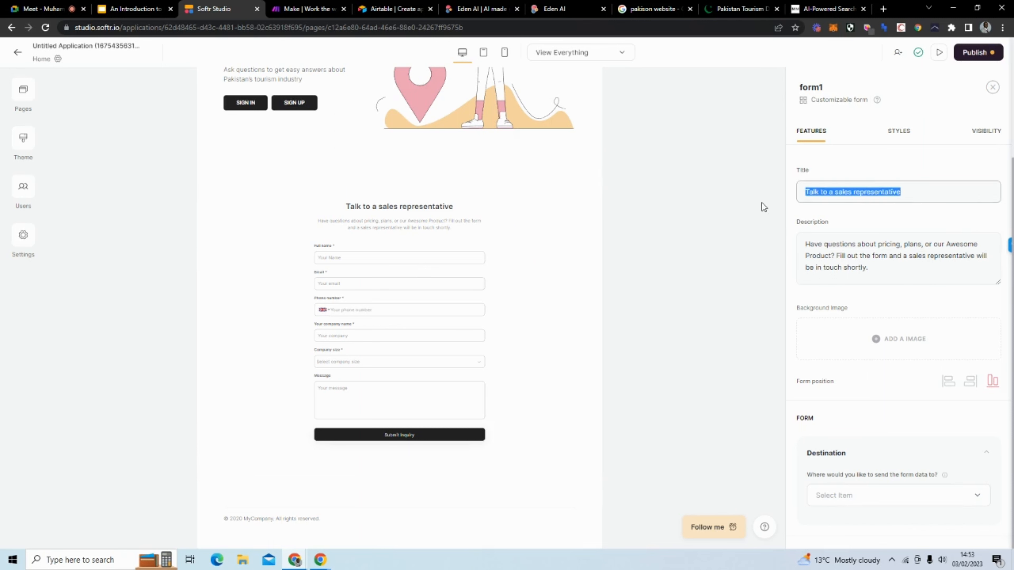
{"action": "type", "text": "aSK Y"}
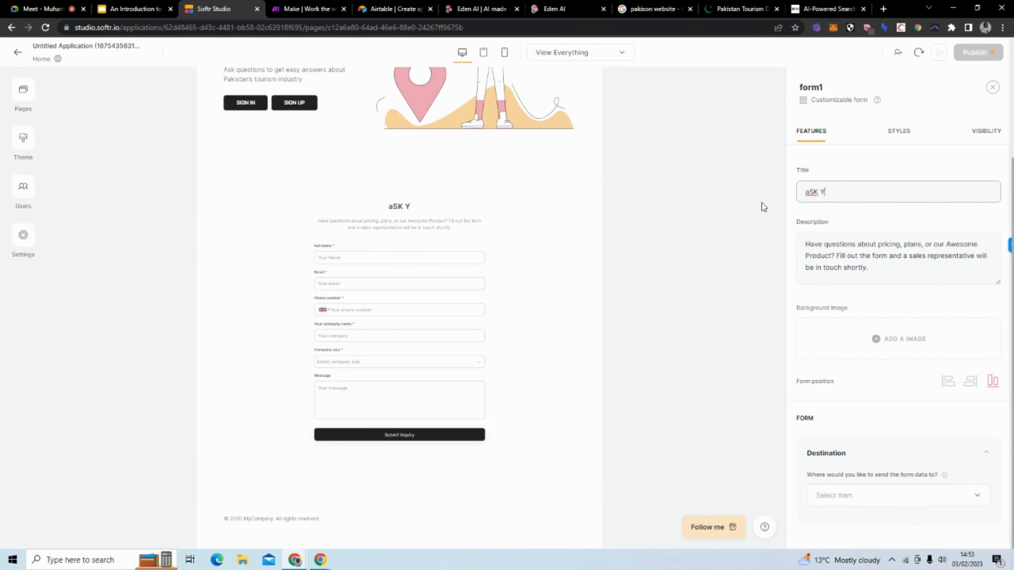
{"action": "key", "text": "BackSpace"}
{"action": "key", "text": "BackSpace"}
{"action": "key", "text": "BackSpace"}
{"action": "type", "text": "Ask your question "}
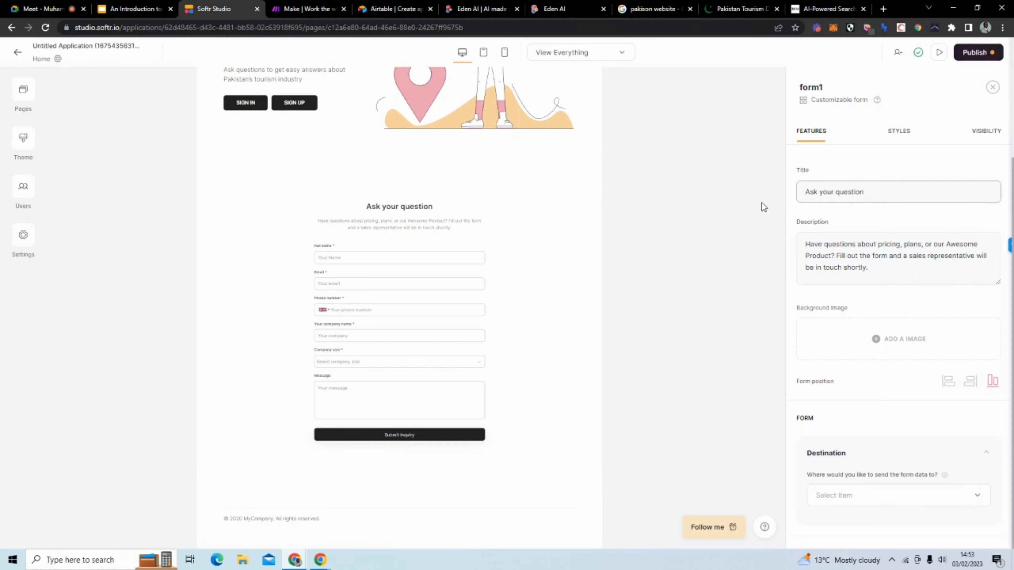
{"action": "type", "text": "about"}
{"action": "type", "text": "Pakistan's tourism industry"}
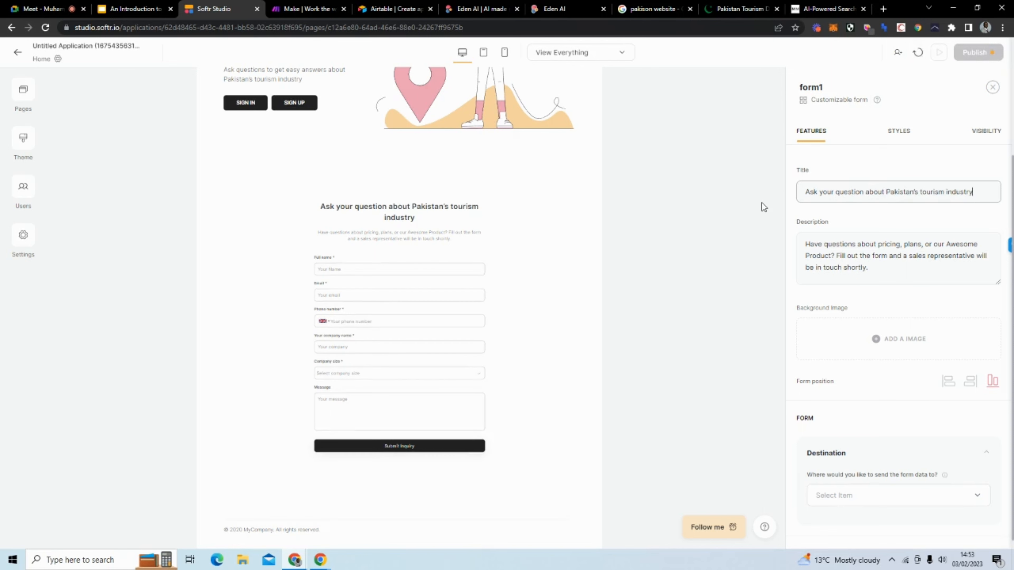
{"action": "type", "text": "below"}
Step: Delete the form's sample description and open the destination dropdown for form data
{"action": "left_click_drag", "start_coordinate": [868, 267], "coordinate": [804, 243]}
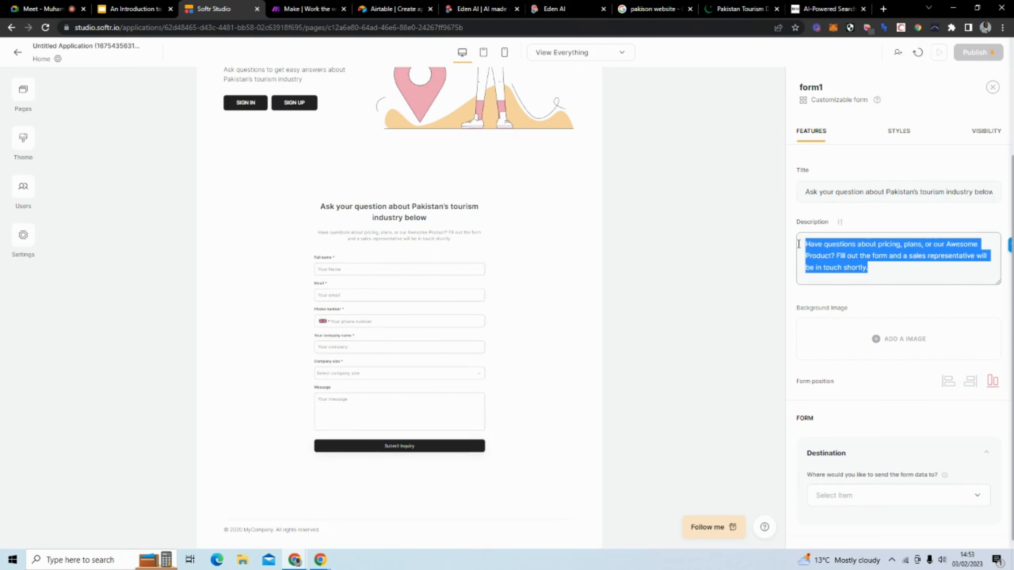
{"action": "key", "text": "BackSpace"}
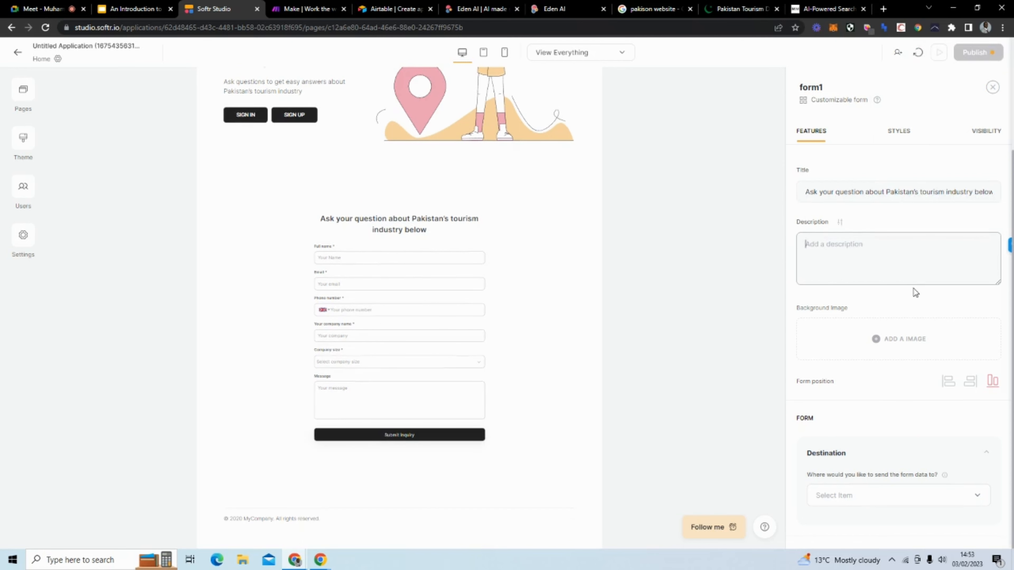
{"action": "scroll", "coordinate": [901, 353], "scroll_direction": "down", "scroll_amount": 8}
{"action": "scroll", "coordinate": [834, 228], "scroll_direction": "up", "scroll_amount": 1}
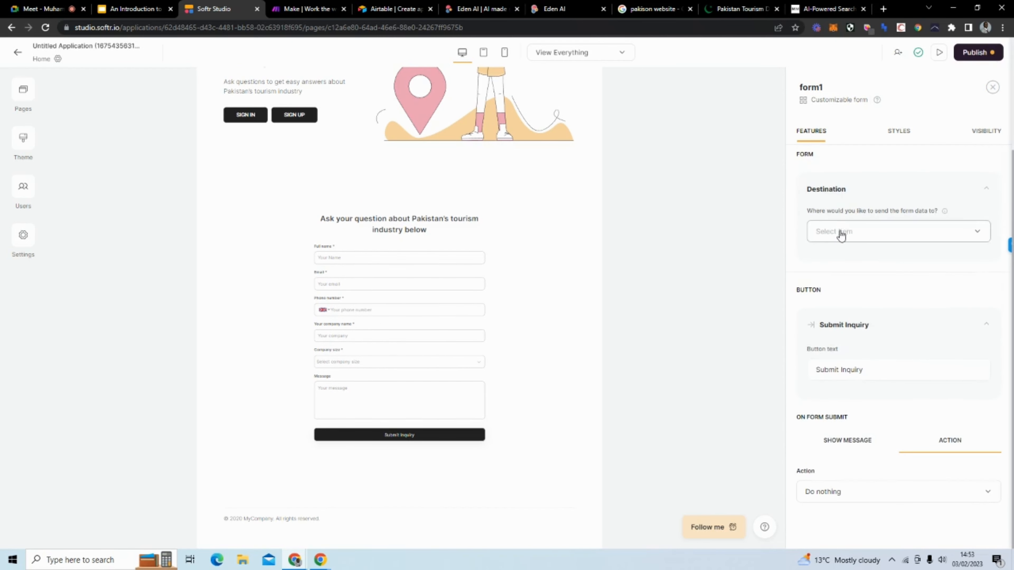
{"action": "left_click", "coordinate": [845, 235]}
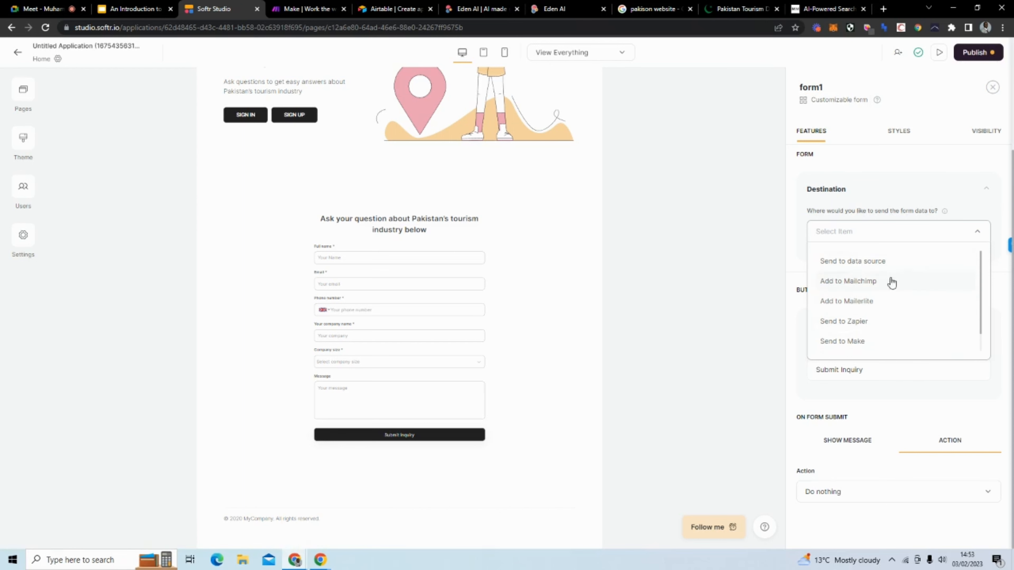
Step: Set the Pakistan tourism form's data destination to Send to Make and view its six fields
{"action": "left_click", "coordinate": [871, 344]}
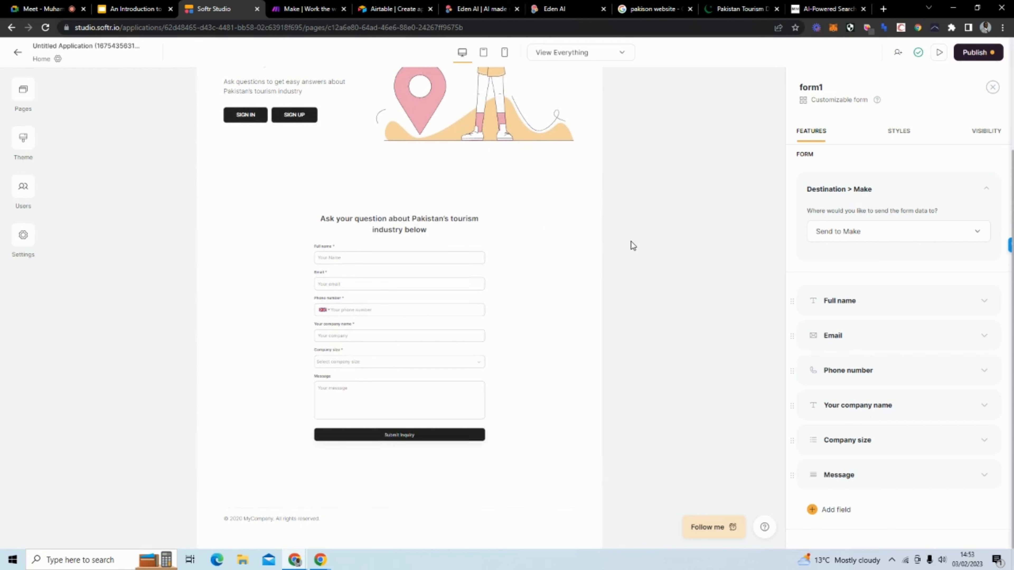
{"action": "scroll", "coordinate": [914, 233], "scroll_direction": "down", "scroll_amount": 1}
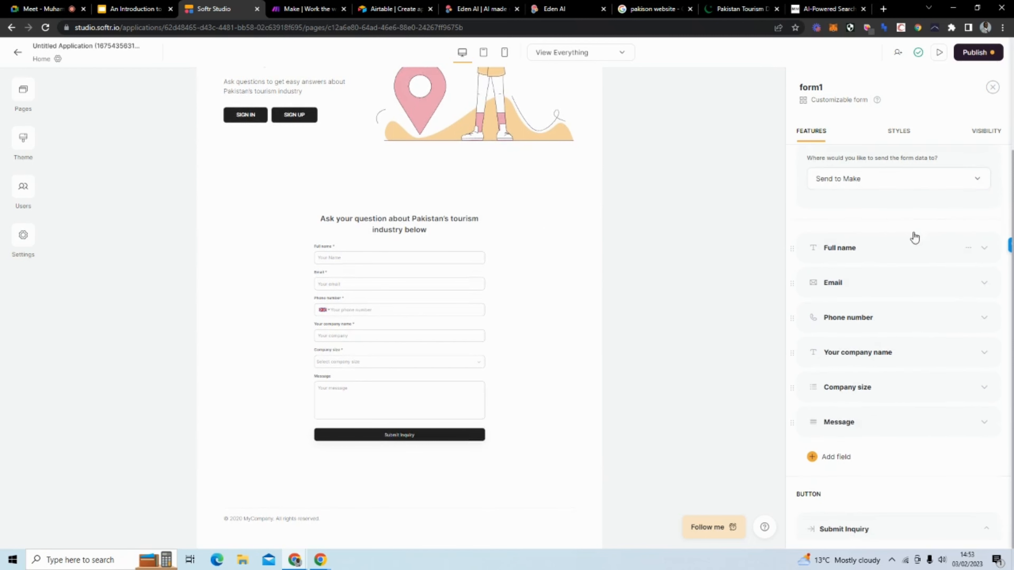
Step: Delete the Full name, Email, Phone number, company name and Company size fields
{"action": "left_click", "coordinate": [969, 248]}
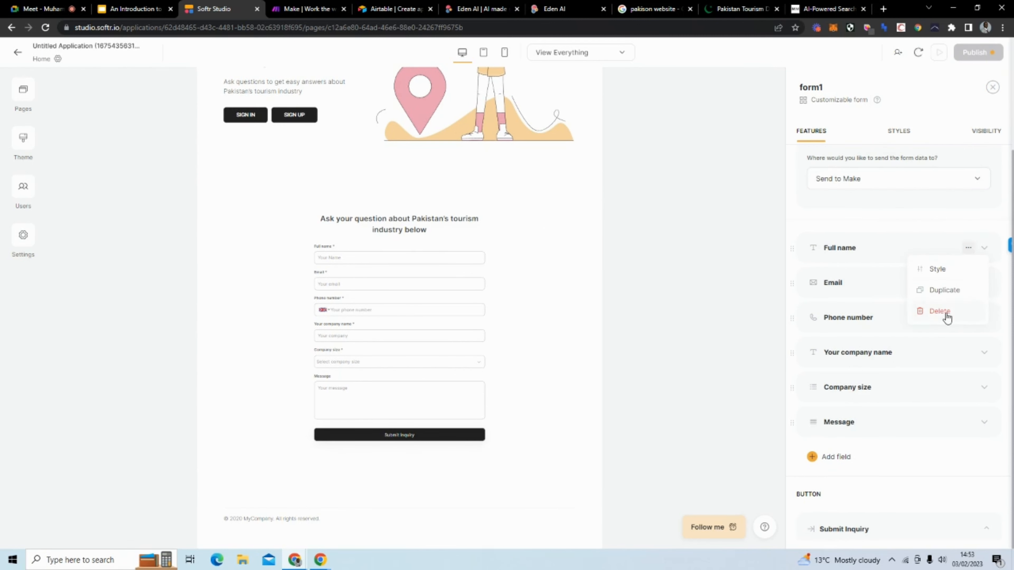
{"action": "left_click", "coordinate": [947, 316]}
{"action": "left_click", "coordinate": [969, 248]}
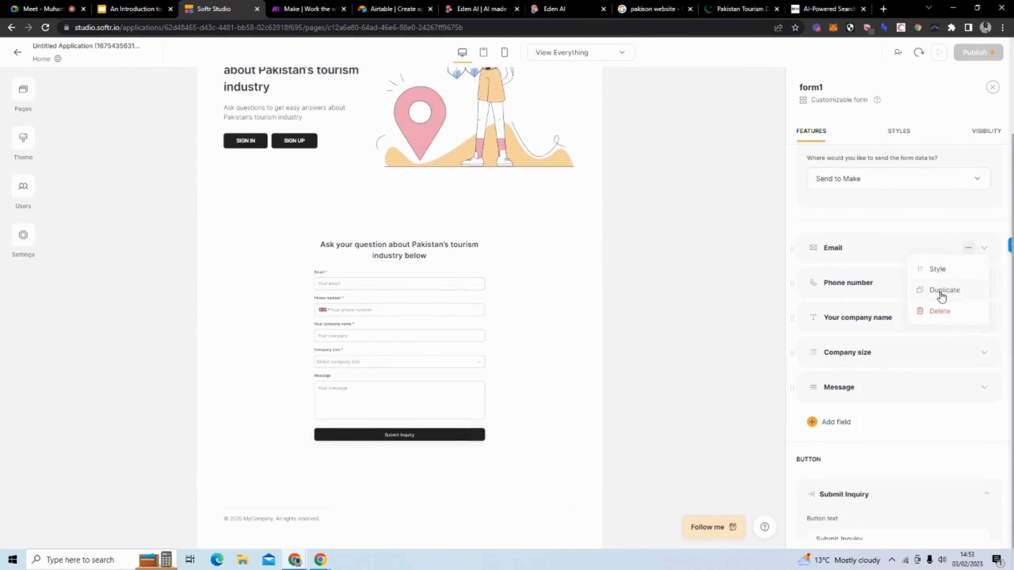
{"action": "left_click", "coordinate": [943, 311]}
{"action": "left_click", "coordinate": [969, 248]}
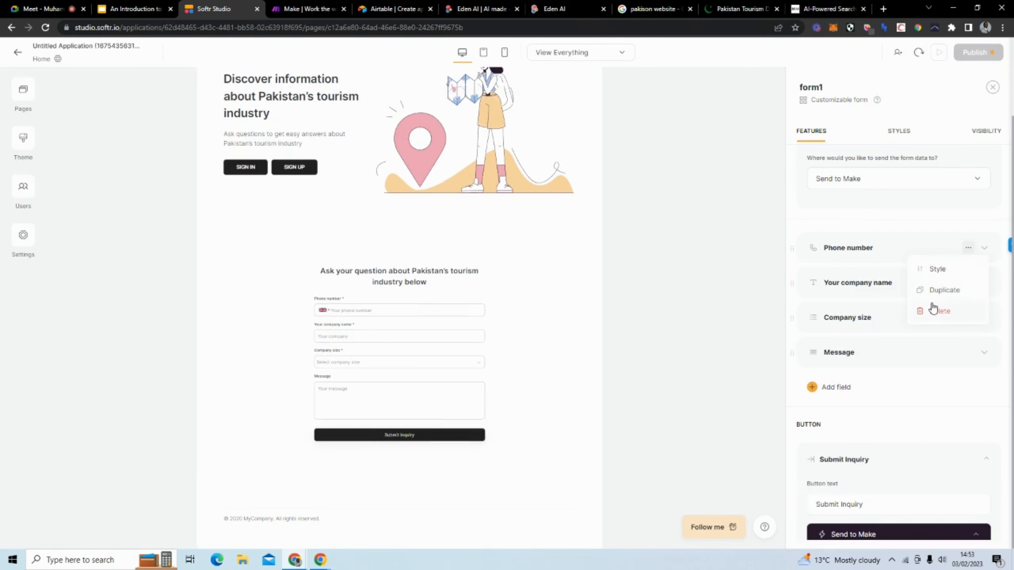
{"action": "left_click", "coordinate": [938, 311]}
{"action": "left_click", "coordinate": [969, 248]}
{"action": "left_click", "coordinate": [952, 310]}
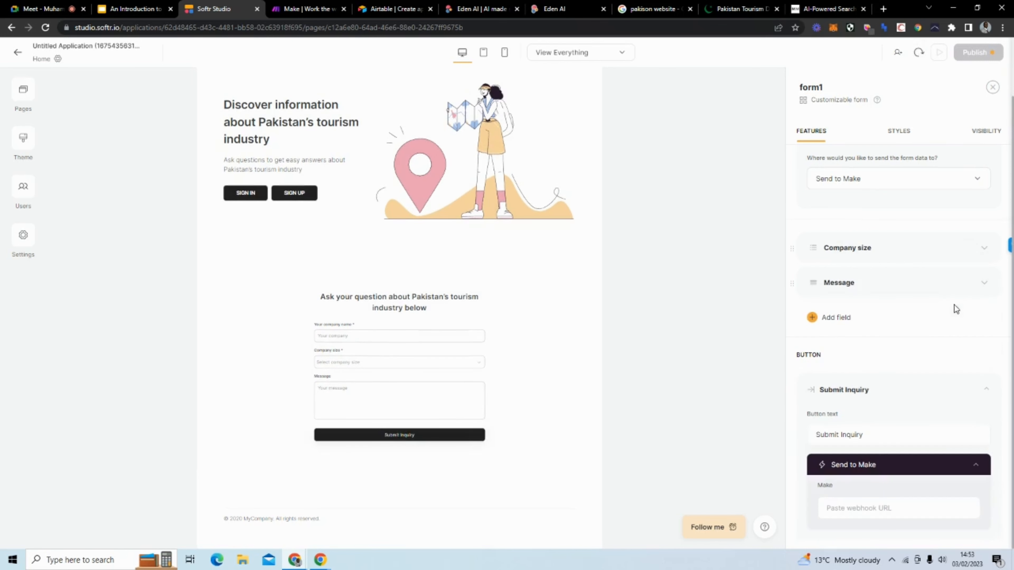
{"action": "left_click", "coordinate": [969, 248]}
{"action": "left_click", "coordinate": [951, 312]}
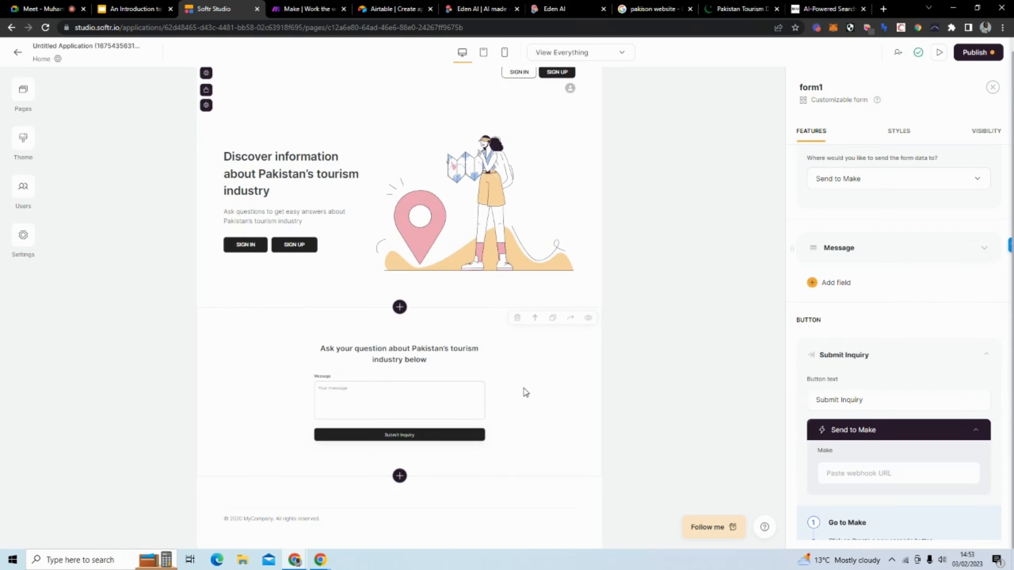
Step: Map the Message field to question, label it Question, with placeholder Your Question
{"action": "left_click", "coordinate": [904, 257]}
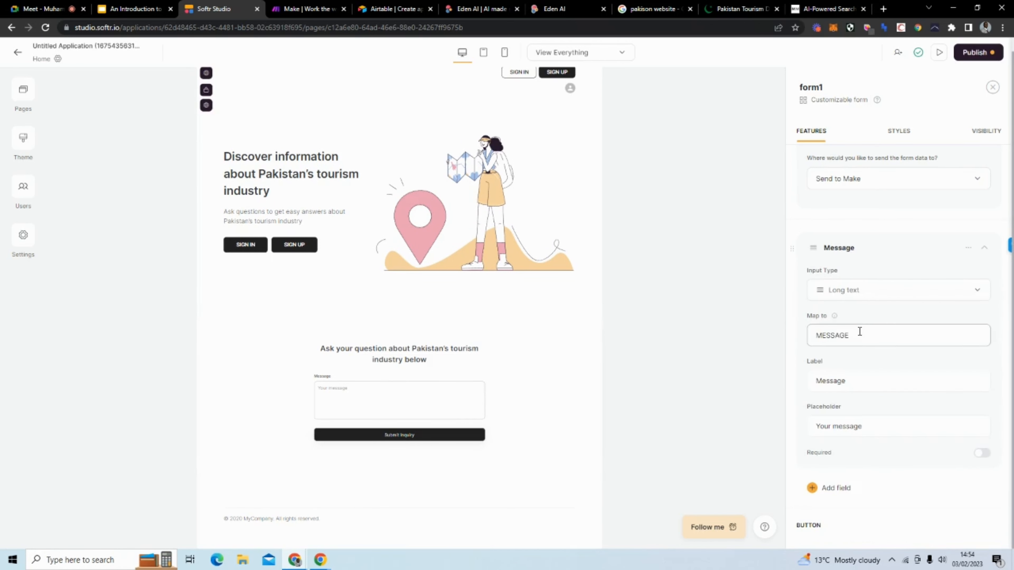
{"action": "left_click_drag", "start_coordinate": [859, 333], "coordinate": [816, 331]}
{"action": "type", "text": "q"}
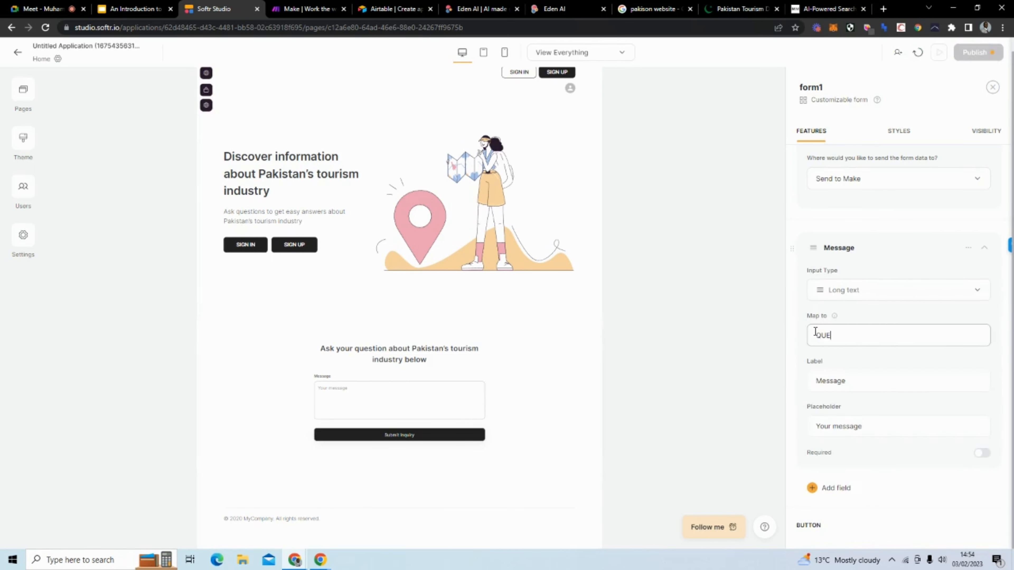
{"action": "type", "text": "uestion"}
{"action": "key", "text": "Tab"}
{"action": "type", "text": "Q"}
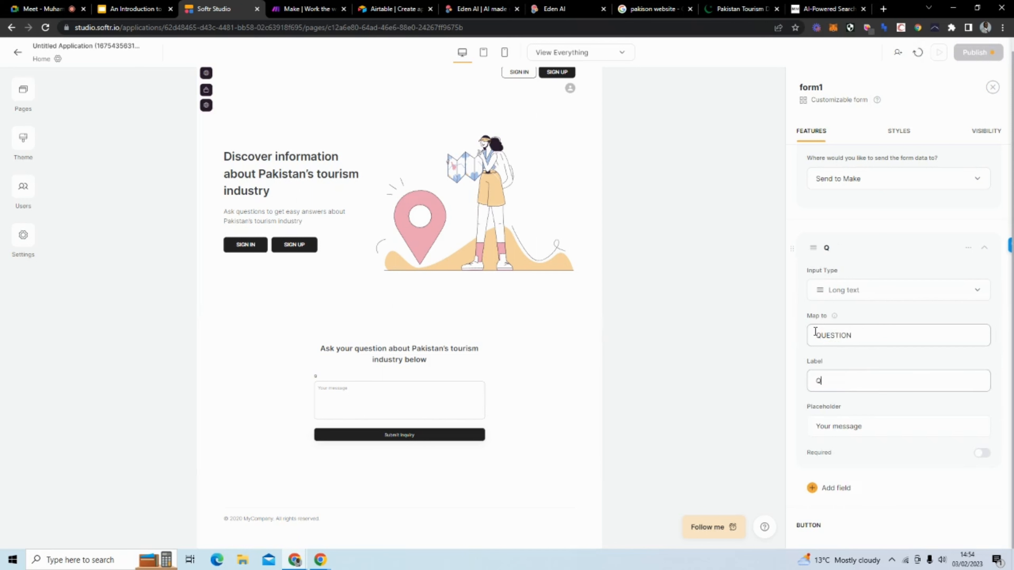
{"action": "type", "text": "uestion"}
{"action": "key", "text": "Tab"}
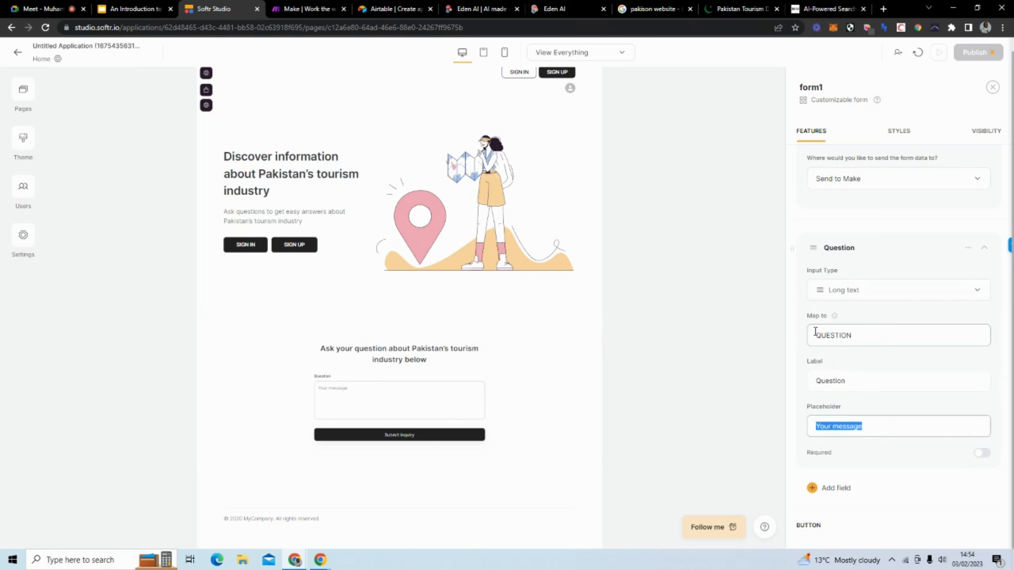
{"action": "type", "text": "Y"}
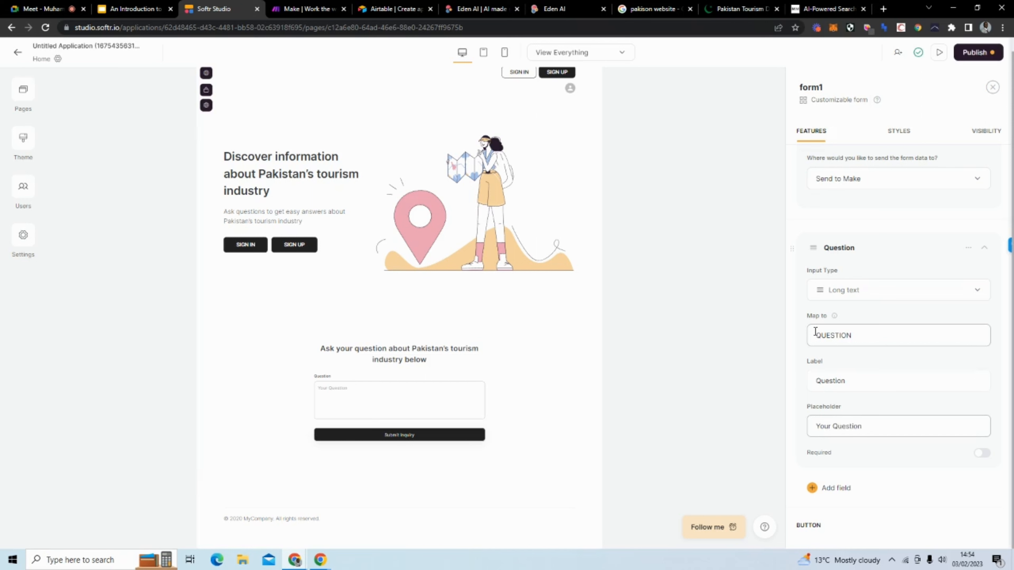
{"action": "left_click", "coordinate": [835, 247]}
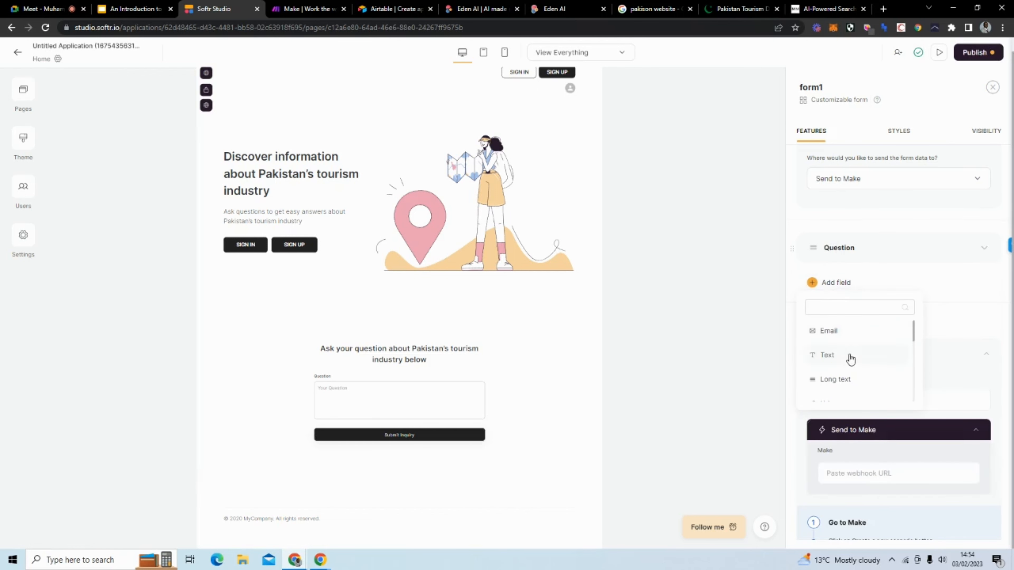
{"action": "scroll", "coordinate": [846, 356], "scroll_direction": "down", "scroll_amount": 5}
Step: Add a hidden field mapped to Email whose value is the logged-in user's Email
{"action": "left_click", "coordinate": [844, 370]}
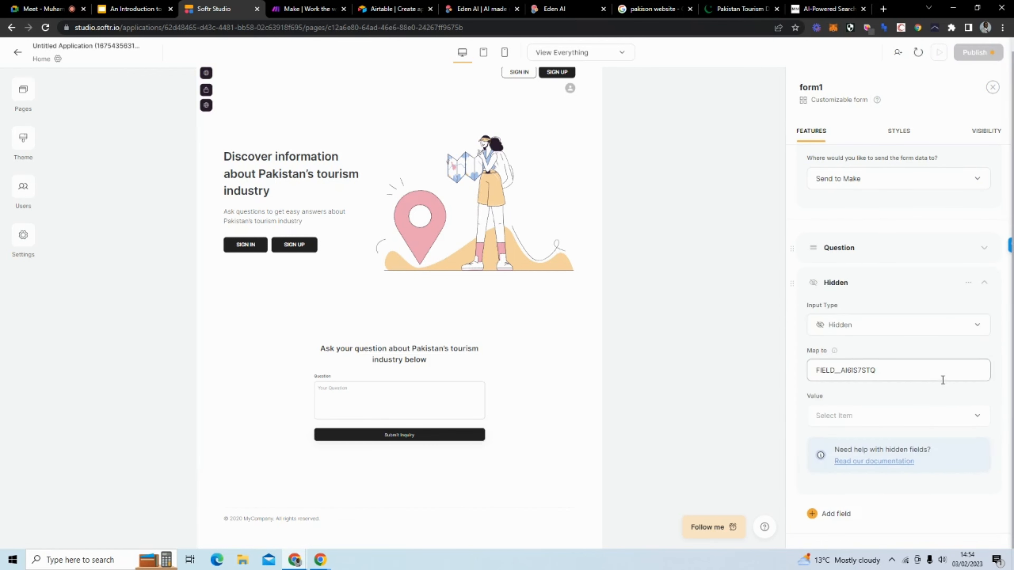
{"action": "left_click_drag", "start_coordinate": [903, 374], "coordinate": [812, 366]}
{"action": "type", "text": "Email"}
{"action": "left_click", "coordinate": [883, 415]}
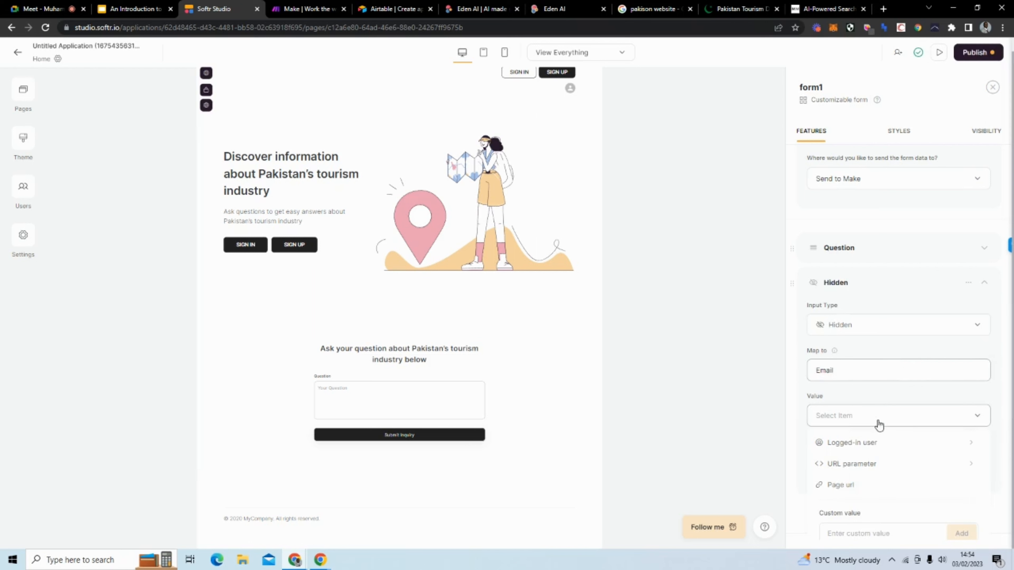
{"action": "left_click", "coordinate": [871, 443]}
{"action": "left_click", "coordinate": [844, 465]}
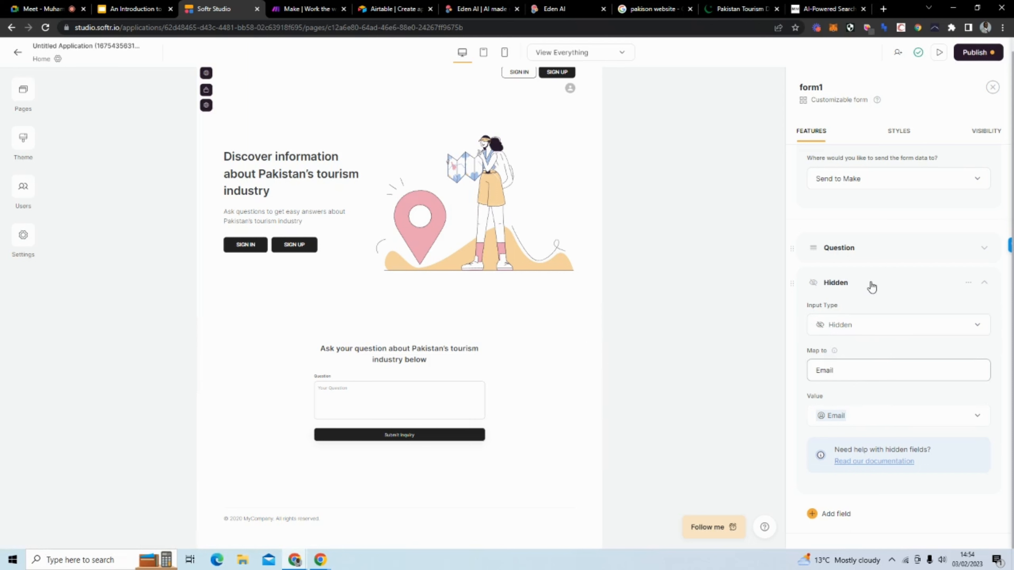
Step: Change the hidden field's mapping name to uppercase EMAIL
{"action": "left_click", "coordinate": [968, 282]}
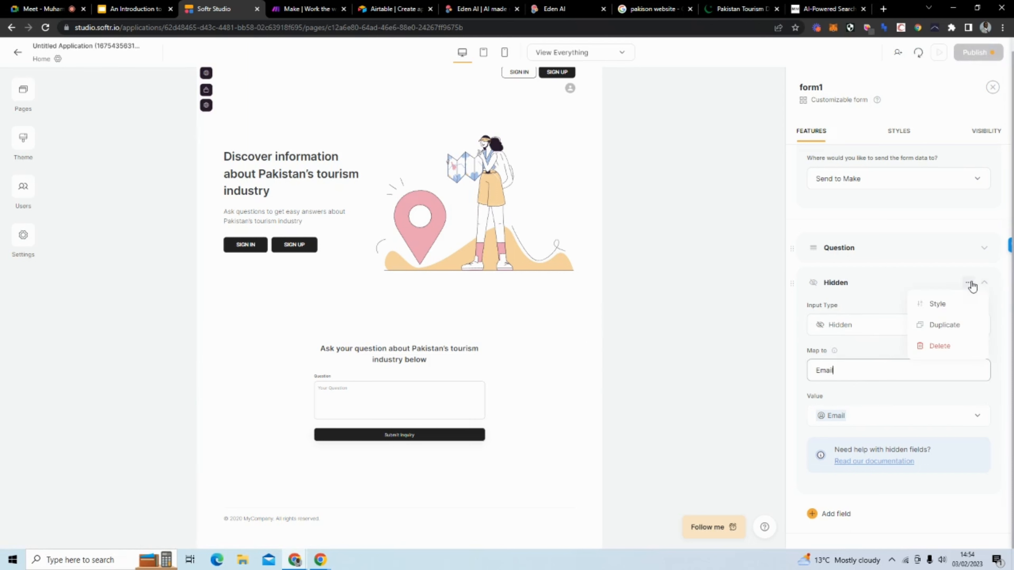
{"action": "left_click", "coordinate": [852, 288]}
{"action": "left_click", "coordinate": [853, 288]}
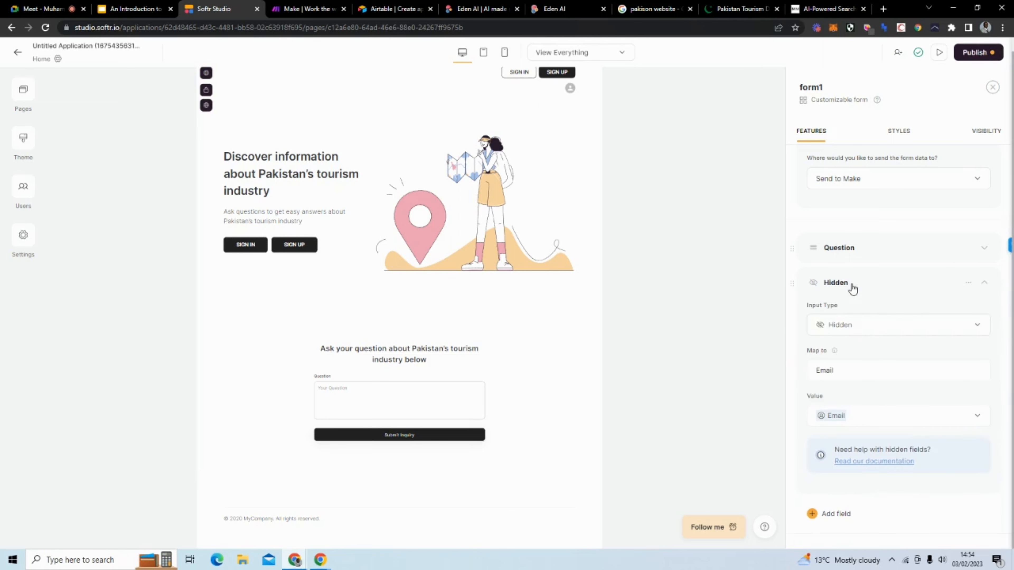
{"action": "left_click", "coordinate": [856, 256]}
{"action": "left_click", "coordinate": [855, 285]}
{"action": "left_click_drag", "start_coordinate": [843, 362], "coordinate": [819, 366]}
{"action": "type", "text": "MAIL"}
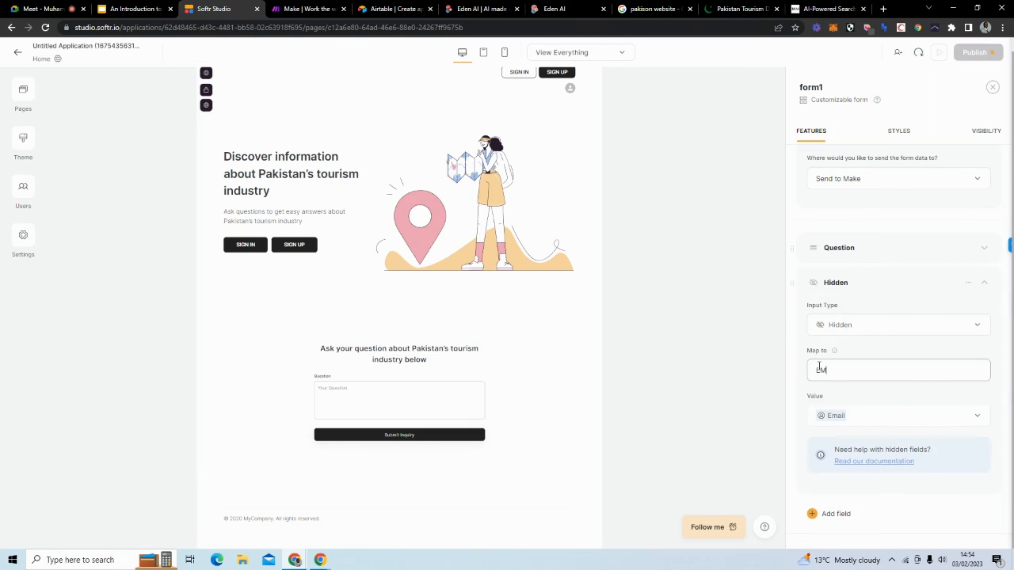
{"action": "left_click", "coordinate": [876, 285]}
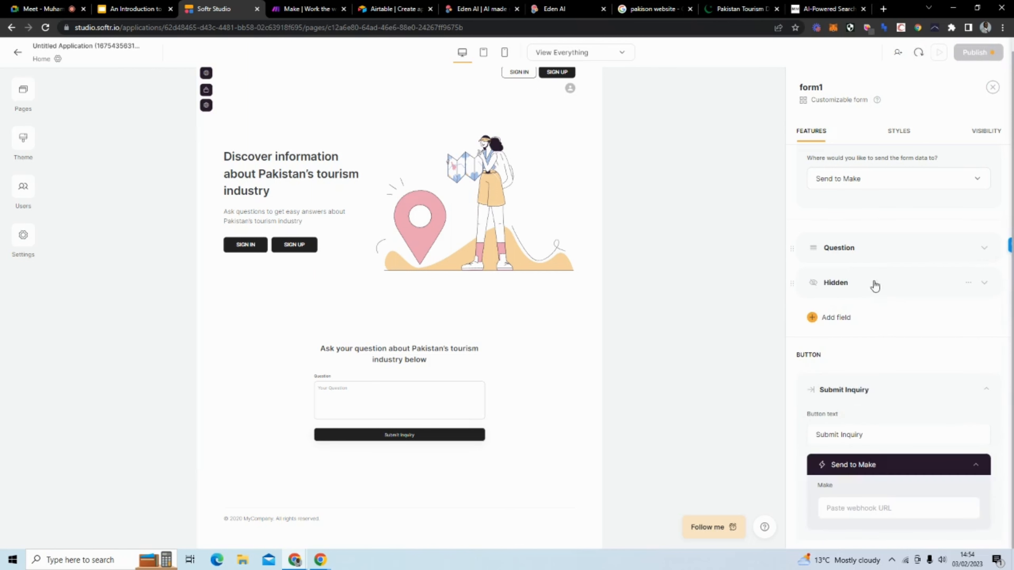
{"action": "scroll", "coordinate": [875, 414], "scroll_direction": "down", "scroll_amount": 3}
Step: Change the form's submit button text to 'Ask Question'
{"action": "left_click_drag", "start_coordinate": [875, 332], "coordinate": [842, 332]}
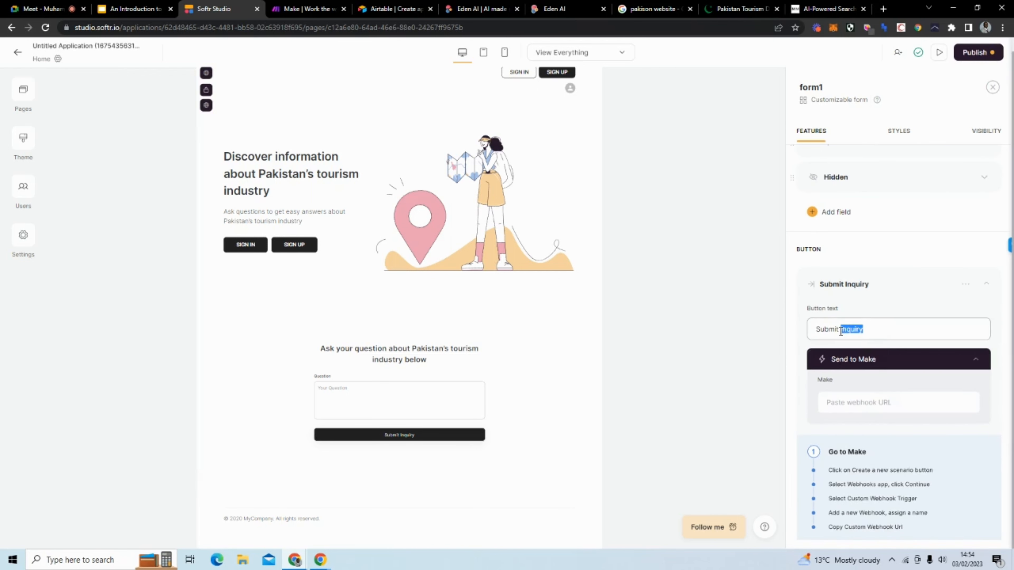
{"action": "key", "text": "BackSpace"}
{"action": "key", "text": "BackSpace"}
{"action": "key", "text": "BackSpace"}
{"action": "key", "text": "BackSpace"}
{"action": "key", "text": "BackSpace"}
{"action": "key", "text": "BackSpace"}
{"action": "key", "text": "BackSpace"}
{"action": "key", "text": "BackSpace"}
{"action": "key", "text": "BackSpace"}
{"action": "type", "text": "Ask"}
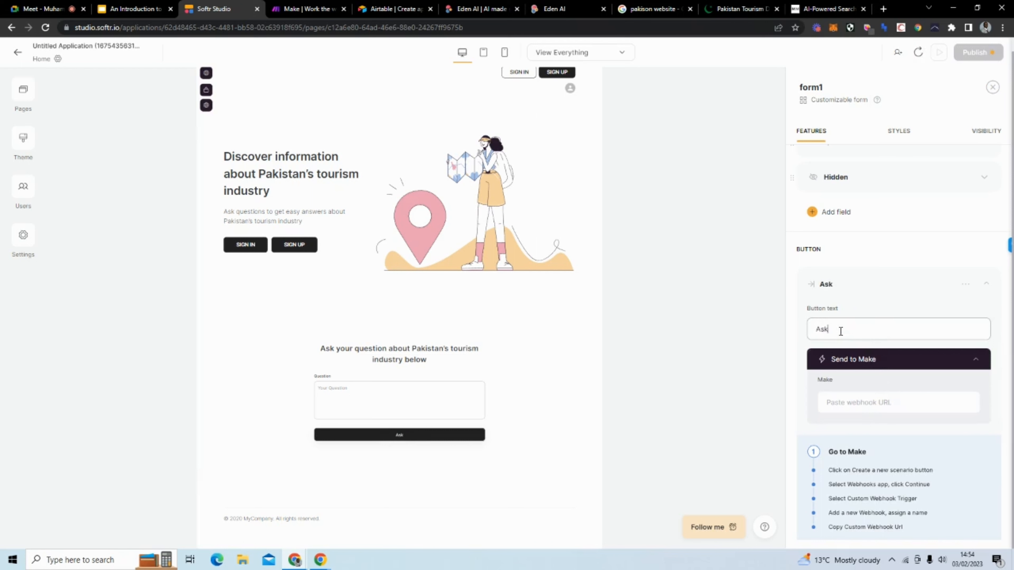
{"action": "type", "text": " Question"}
{"action": "scroll", "coordinate": [857, 330], "scroll_direction": "down", "scroll_amount": 4}
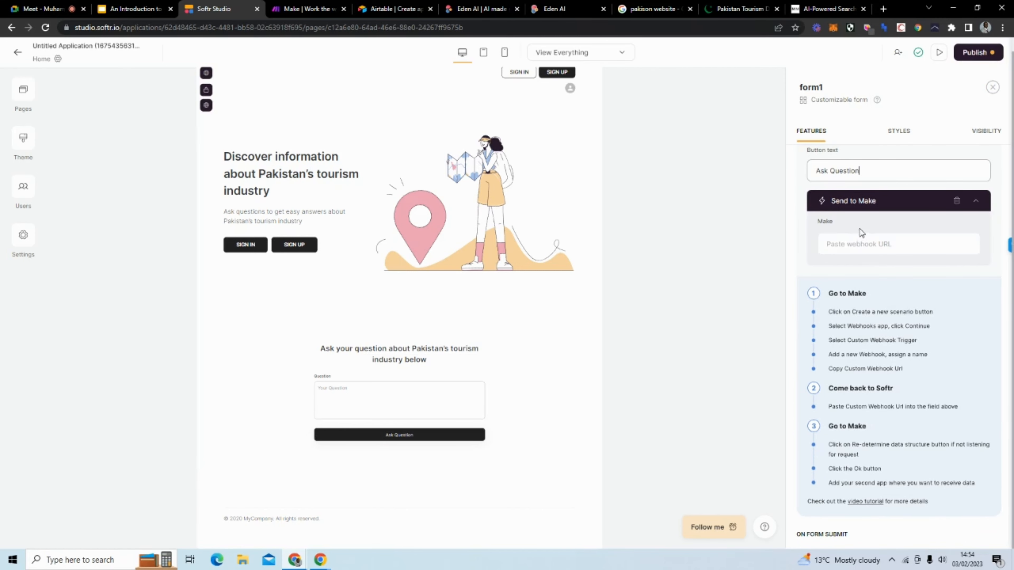
Step: Sign in to Make with the Google account, landing on the My Lab organization dashboard
{"action": "left_click", "coordinate": [307, 9]}
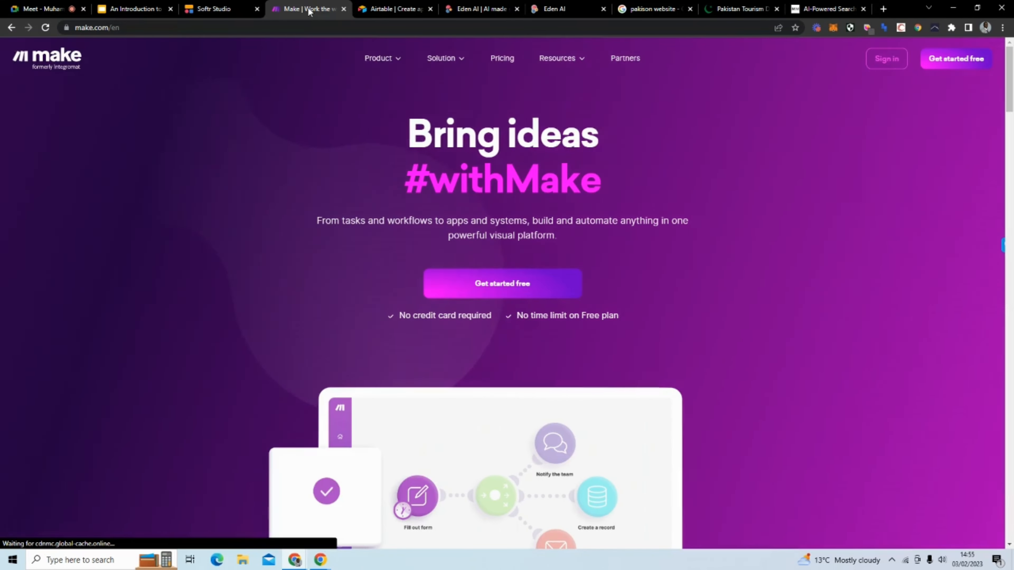
{"action": "left_click", "coordinate": [215, 9]}
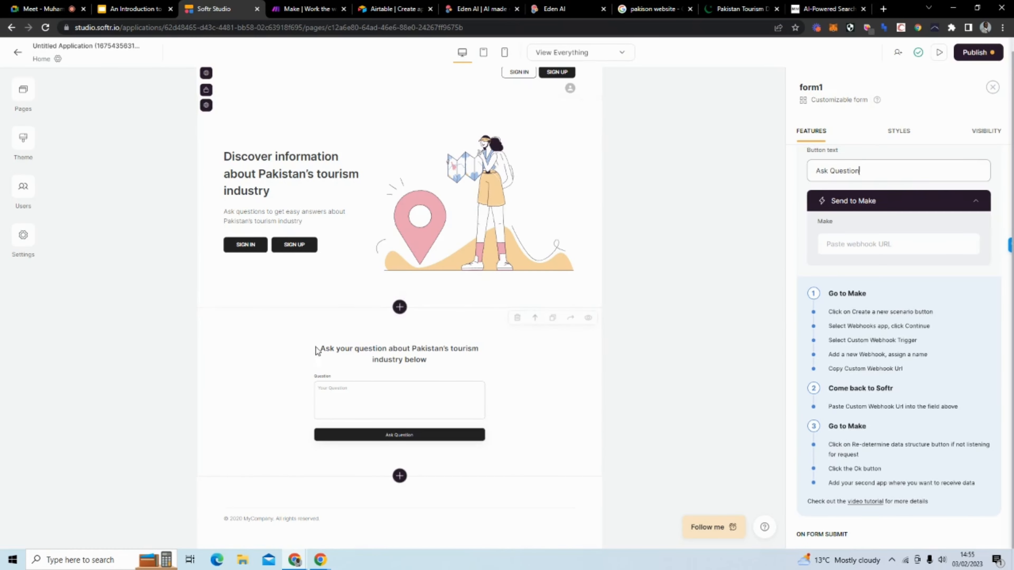
{"action": "left_click", "coordinate": [294, 19]}
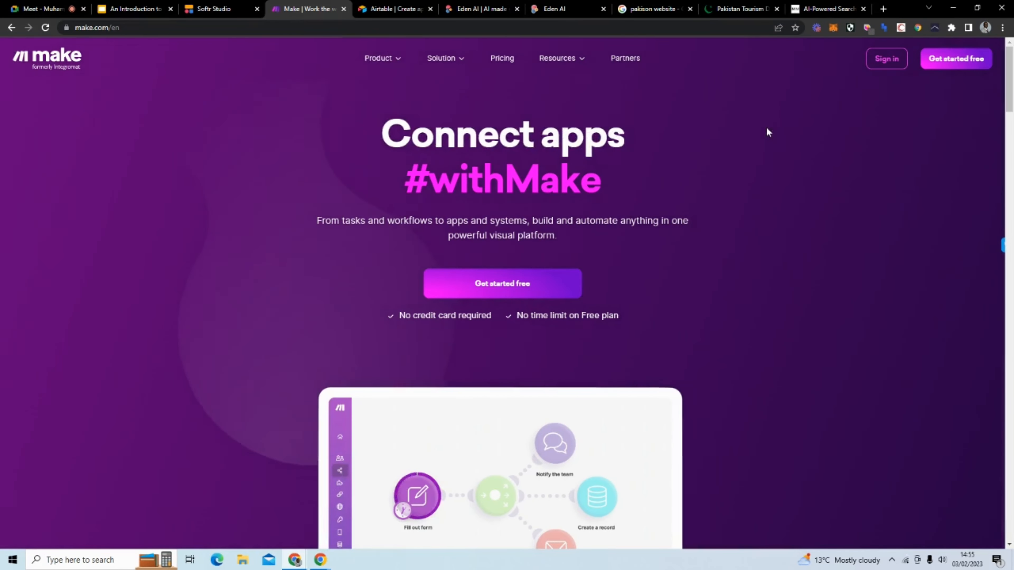
{"action": "mouse_move", "coordinate": [881, 62]}
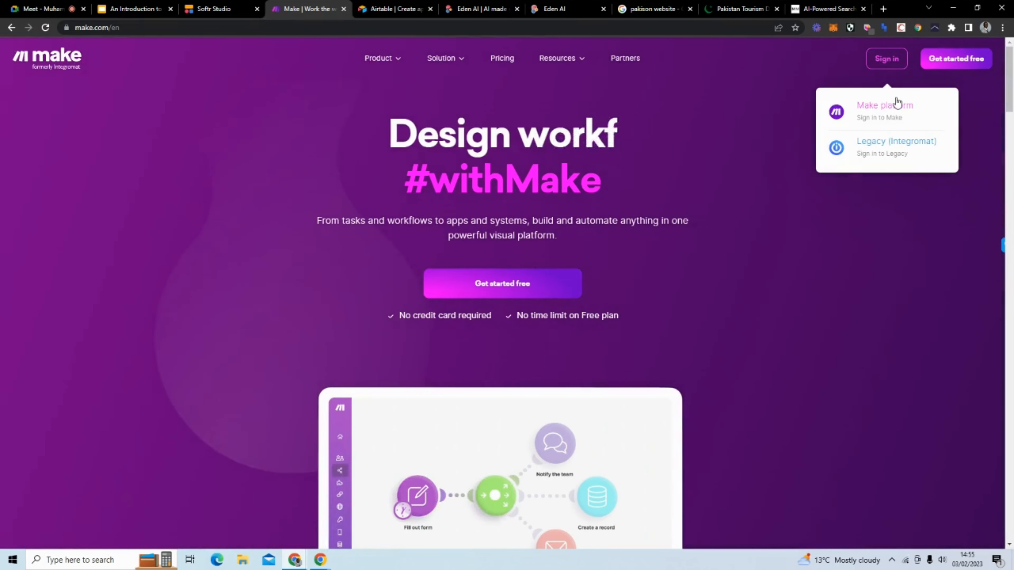
{"action": "left_click", "coordinate": [886, 117]}
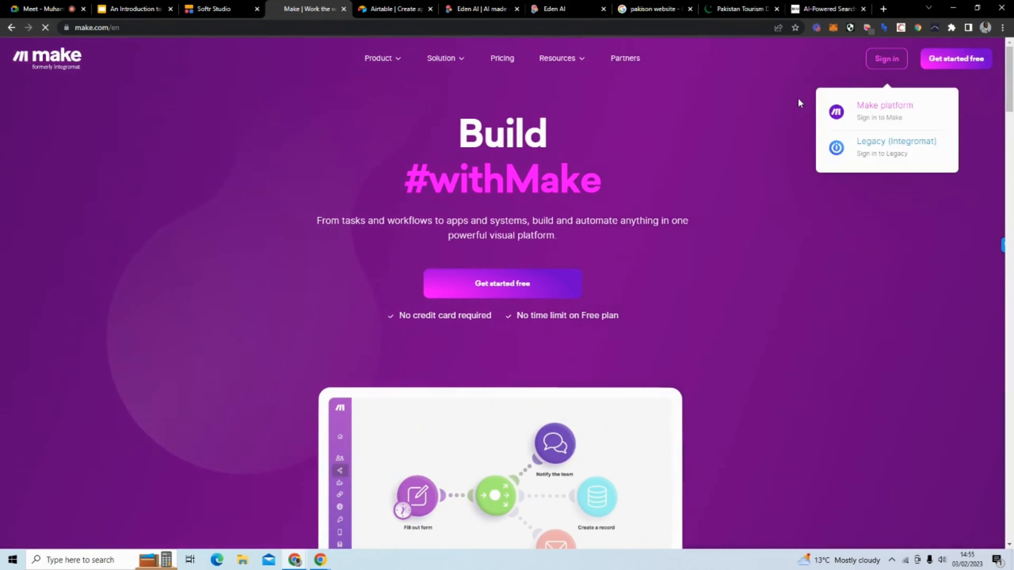
{"action": "left_click", "coordinate": [881, 57]}
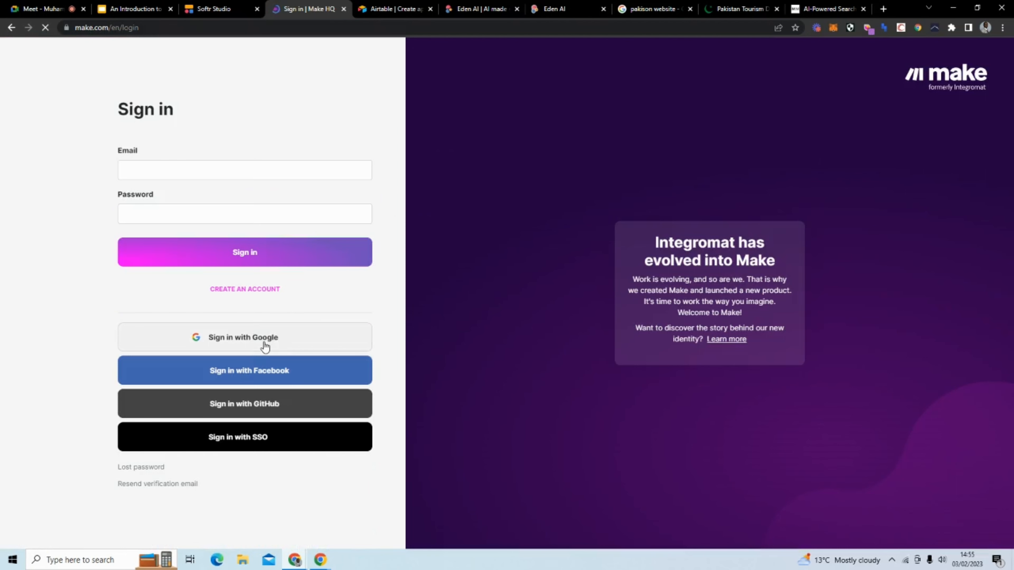
{"action": "left_click", "coordinate": [264, 346]}
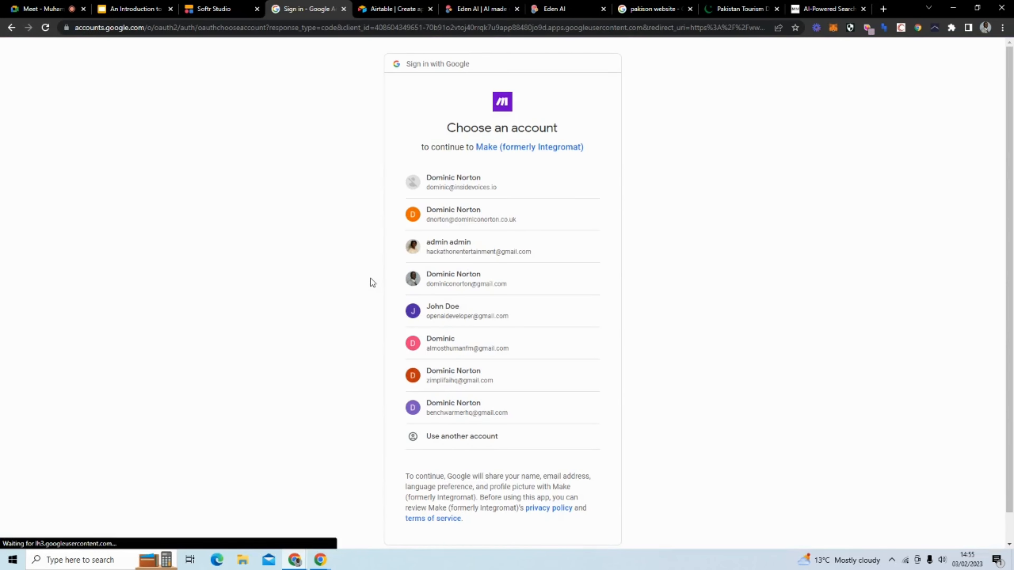
{"action": "left_click", "coordinate": [507, 219]}
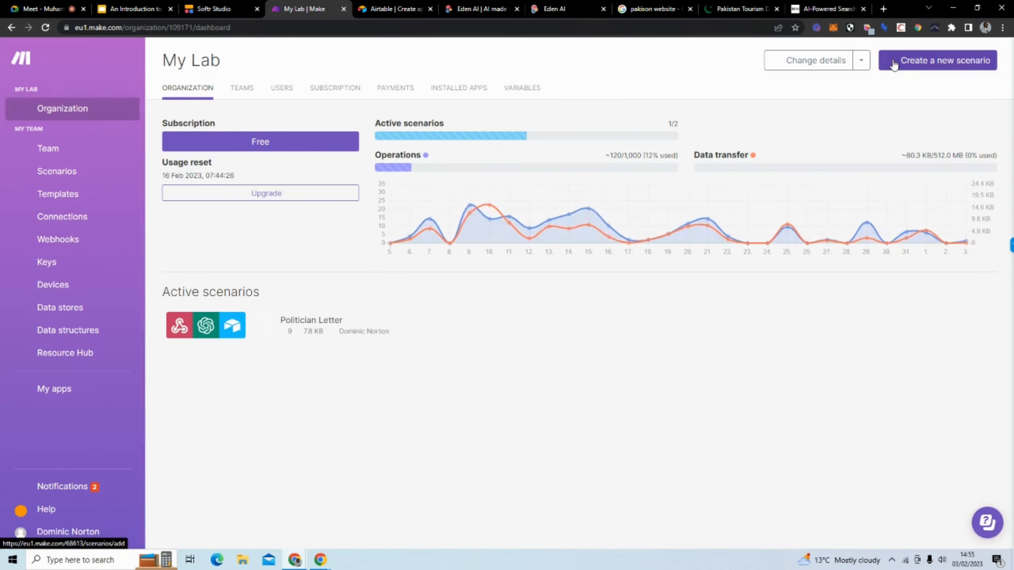
Step: Create a new Make scenario titled 'Pakistan's tourism industry'
{"action": "left_click", "coordinate": [916, 64]}
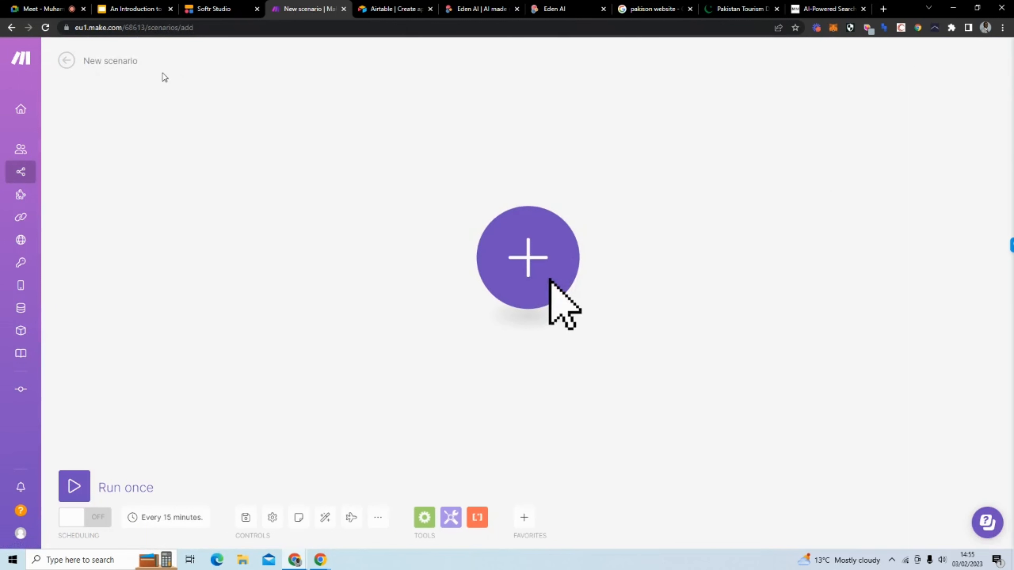
{"action": "left_click_drag", "start_coordinate": [138, 61], "coordinate": [83, 61]}
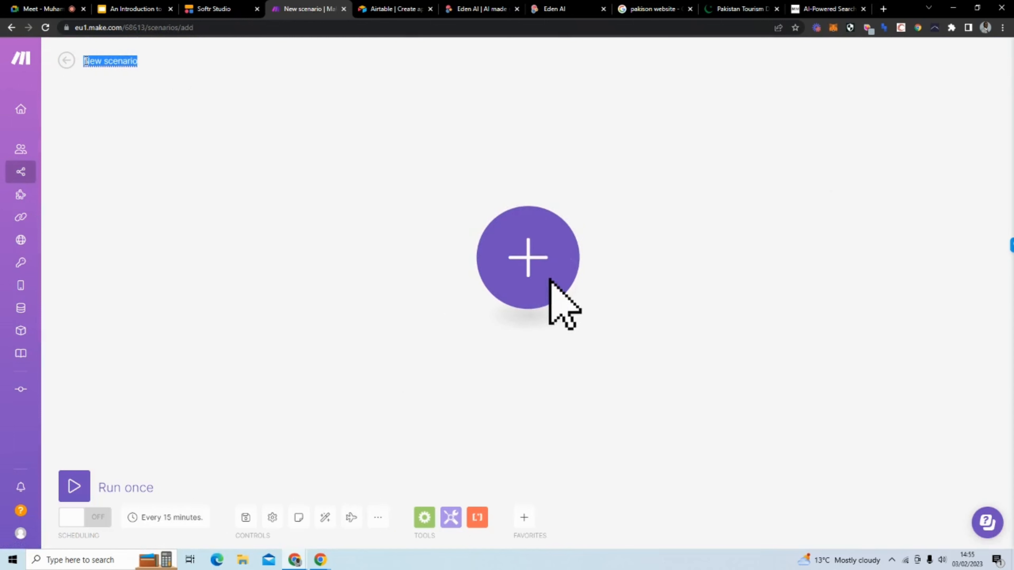
{"action": "type", "text": "Pakistan's tourism industry"}
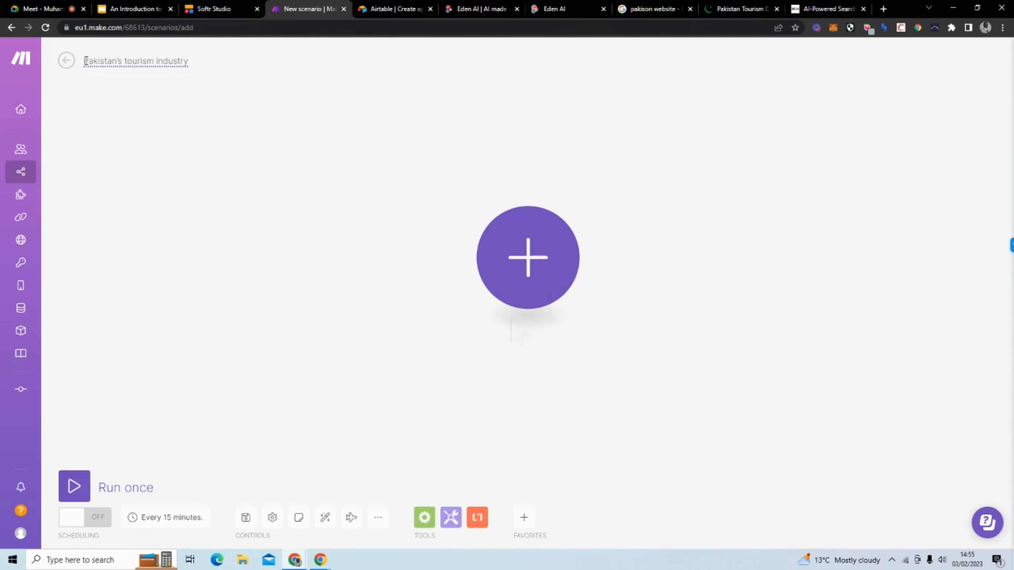
{"action": "left_click", "coordinate": [201, 152]}
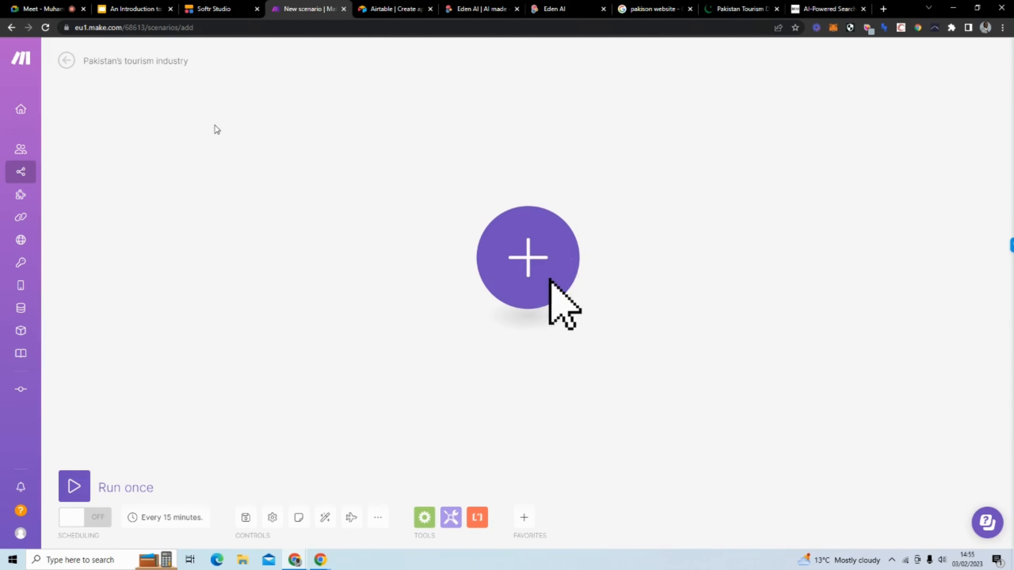
Step: Add a Custom webhook trigger named 'Pakistan's tourism industry webhook' and copy its address
{"action": "left_click", "coordinate": [550, 247]}
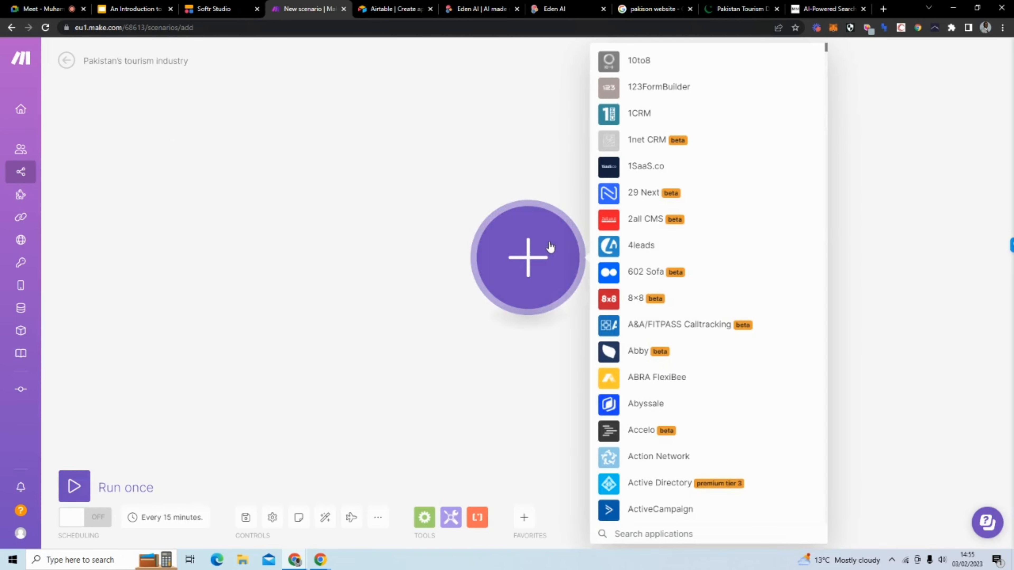
{"action": "type", "text": "WEBHOOK"}
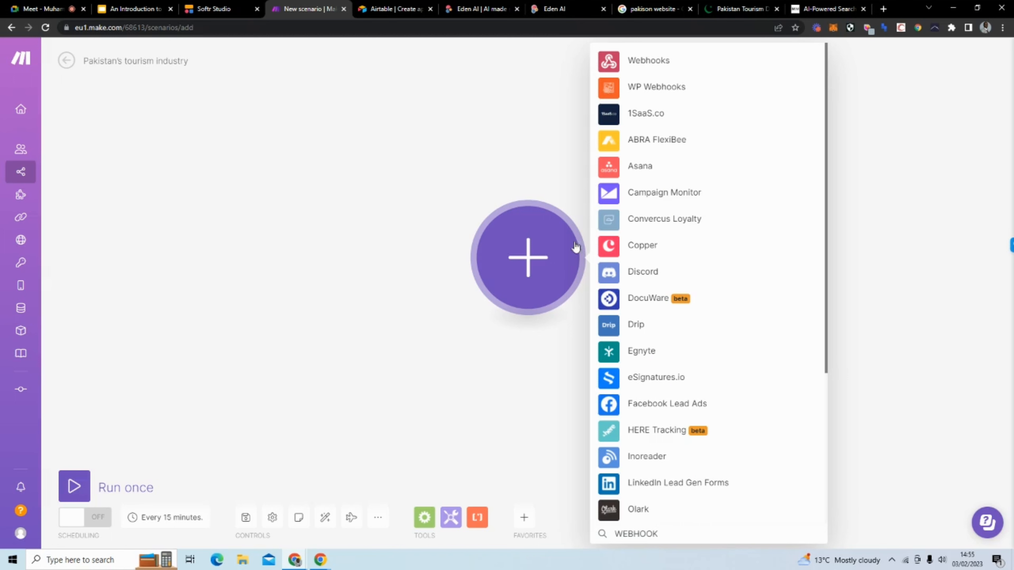
{"action": "left_click", "coordinate": [752, 61]}
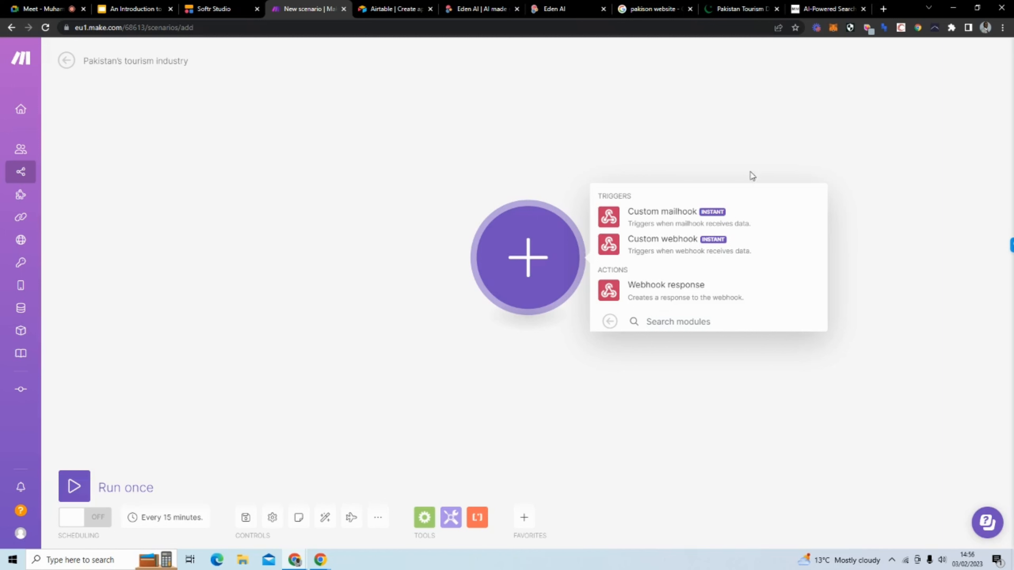
{"action": "left_click", "coordinate": [742, 253]}
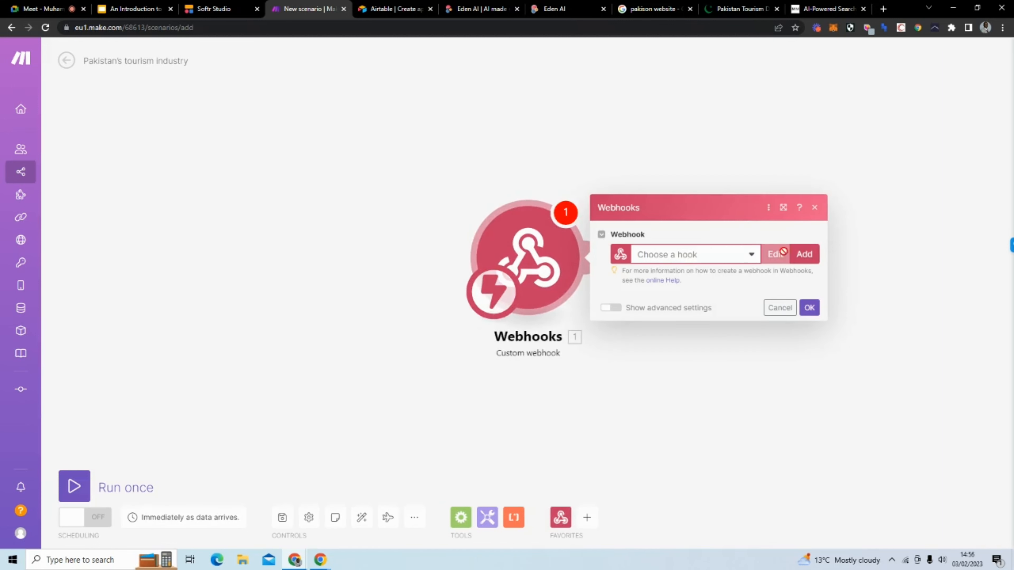
{"action": "left_click", "coordinate": [803, 255]}
{"action": "left_click_drag", "start_coordinate": [707, 212], "coordinate": [549, 215]}
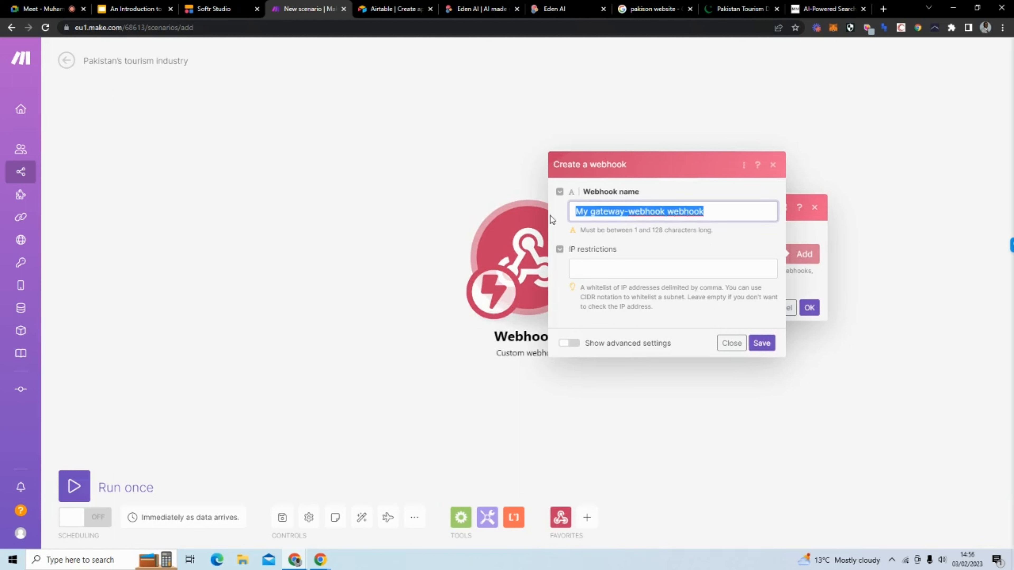
{"action": "type", "text": "Pakistan's tourism industry"}
{"action": "type", "text": "webhook"}
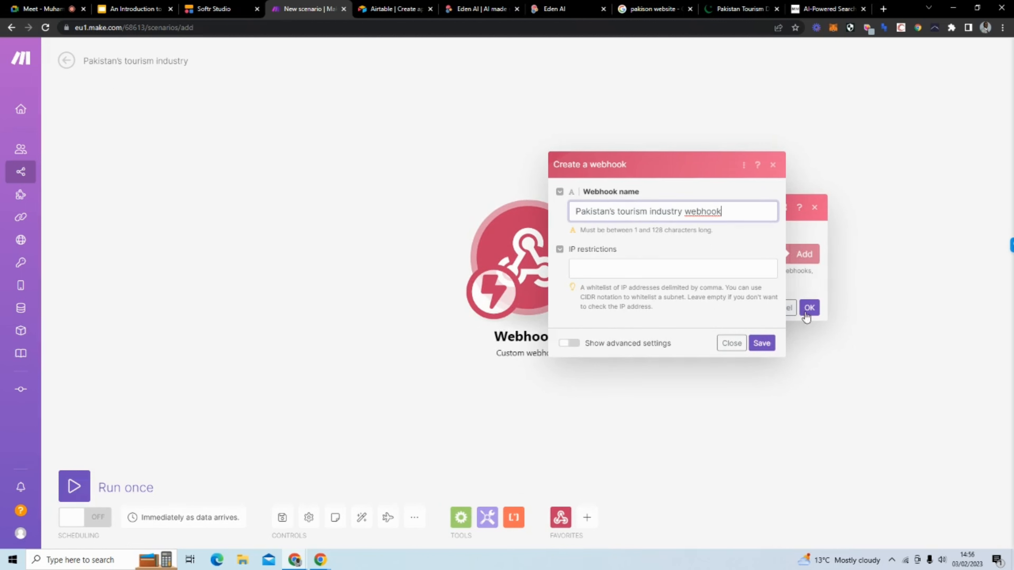
{"action": "left_click", "coordinate": [761, 344]}
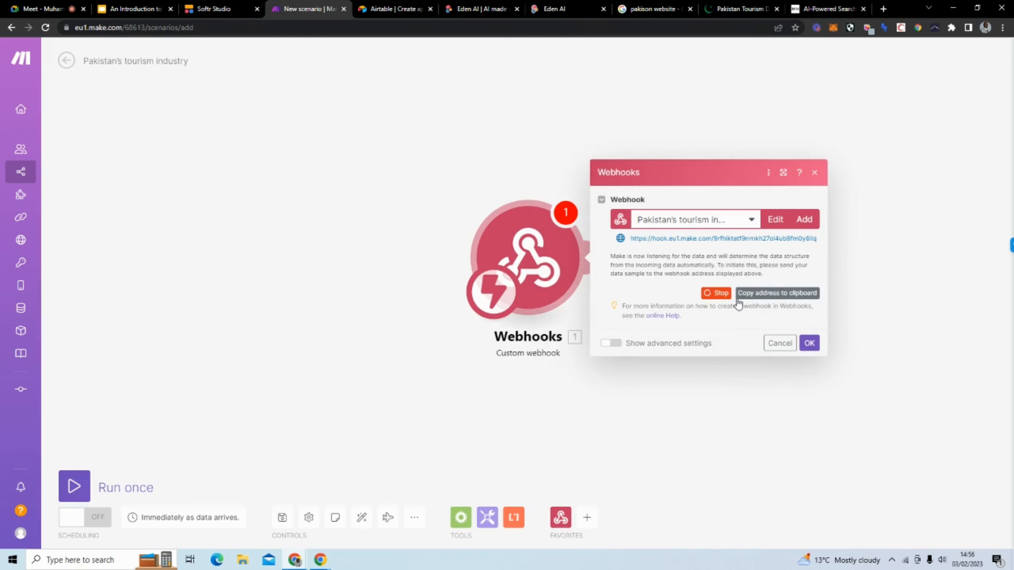
{"action": "left_click", "coordinate": [759, 295]}
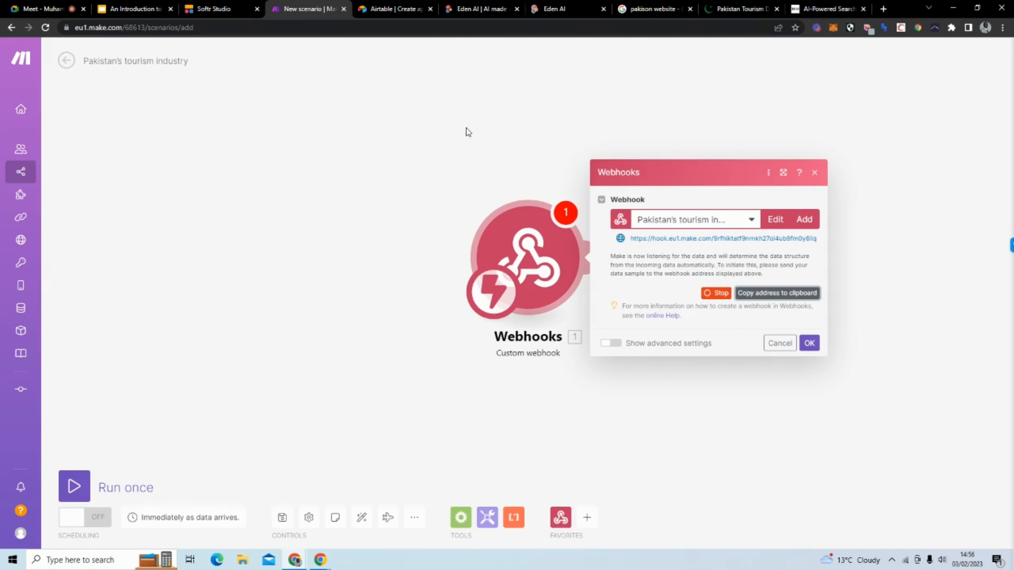
{"action": "left_click", "coordinate": [224, 15]}
Step: Paste the webhook address into Softr's Send to Make field and send test data
{"action": "left_click", "coordinate": [844, 242]}
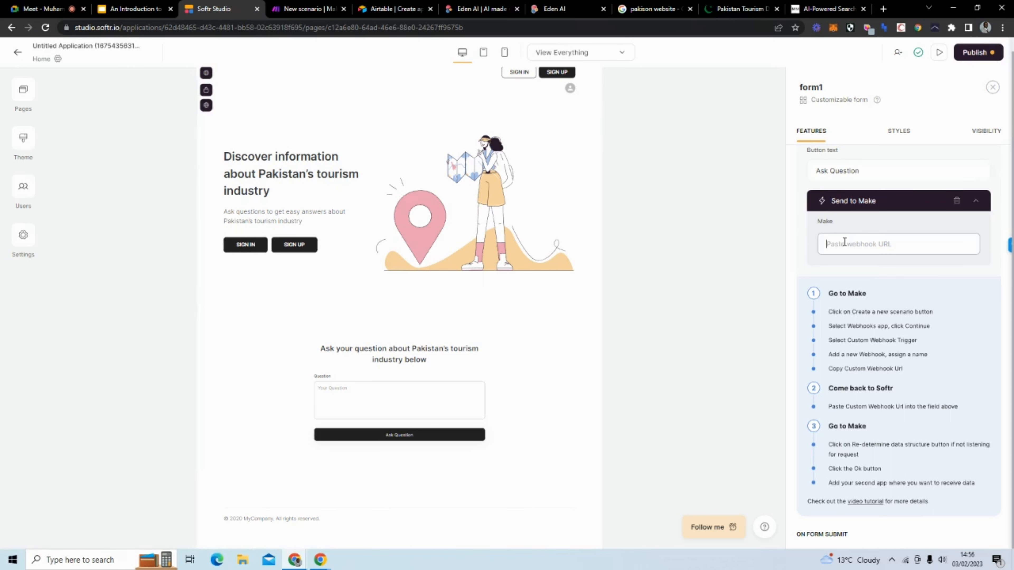
{"action": "key", "text": "ctrl+v"}
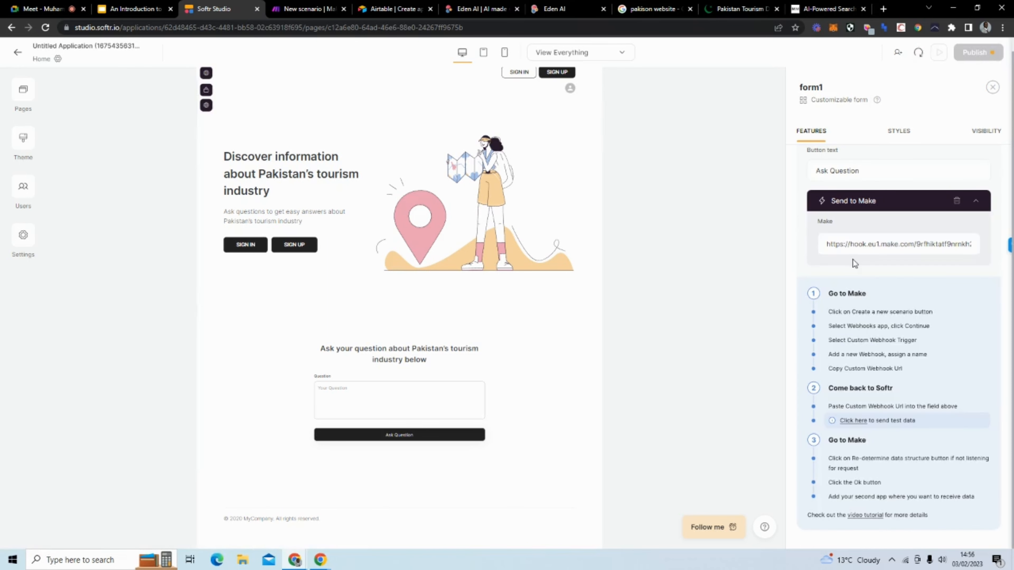
{"action": "scroll", "coordinate": [852, 259], "scroll_direction": "down", "scroll_amount": 3}
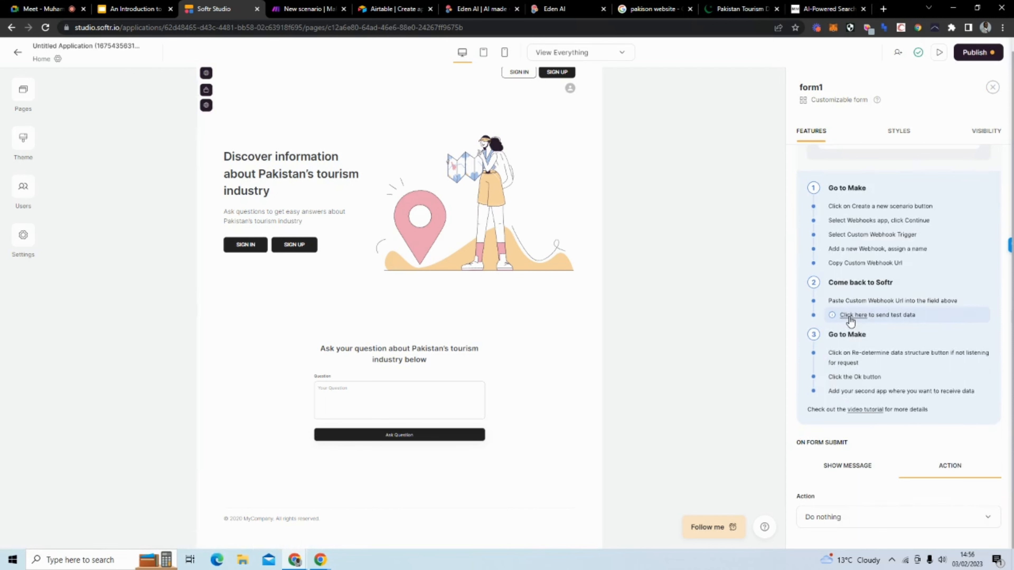
{"action": "left_click", "coordinate": [850, 317]}
{"action": "left_click", "coordinate": [299, 15]}
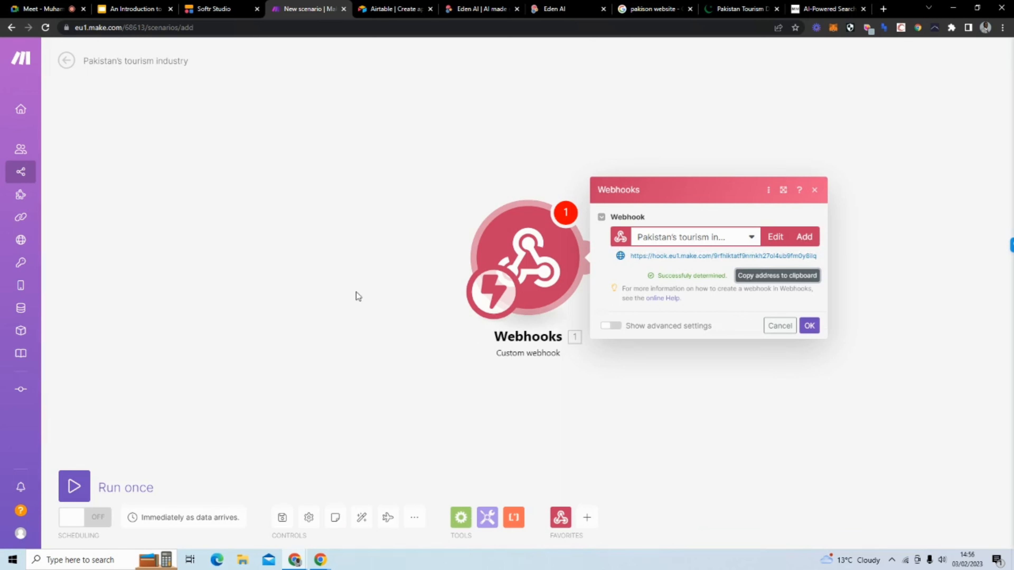
Step: Confirm the webhook settings and run the scenario once to wait for data
{"action": "left_click", "coordinate": [316, 297]}
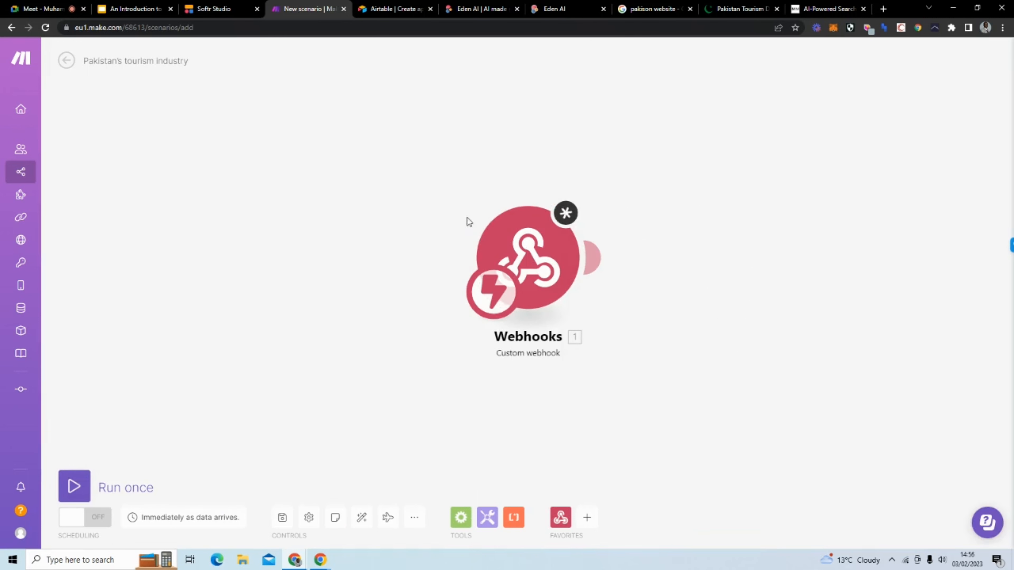
{"action": "left_click", "coordinate": [538, 242]}
{"action": "left_click", "coordinate": [807, 326]}
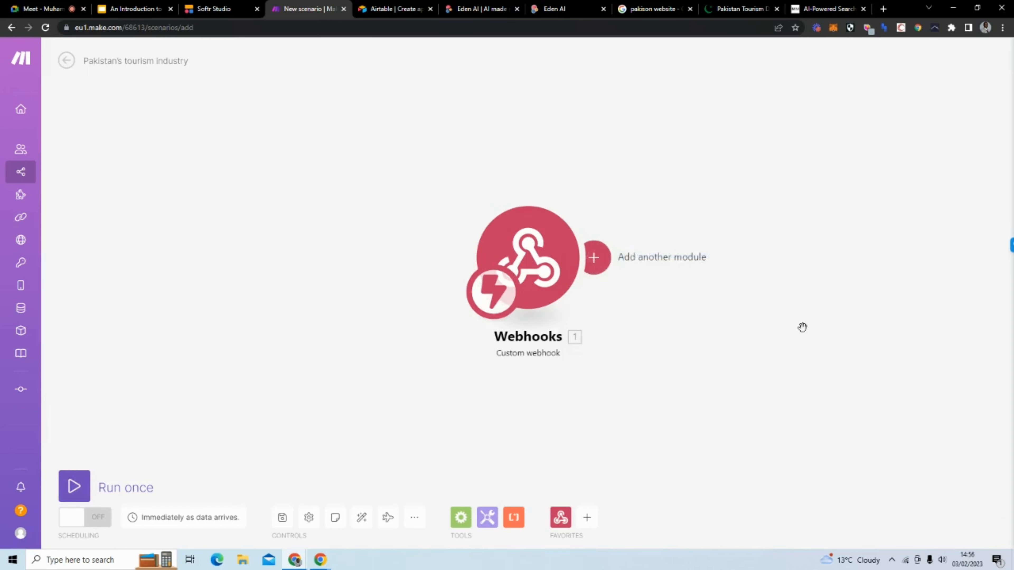
{"action": "left_click", "coordinate": [72, 487]}
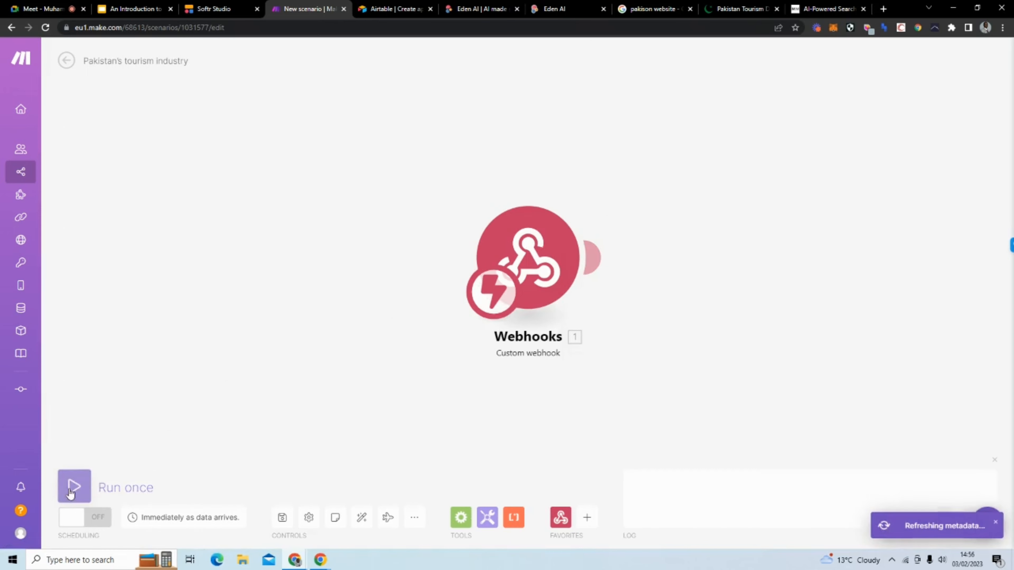
Step: Resend test data from Softr and inspect the received bundle's QUESTION value
{"action": "left_click", "coordinate": [215, 9]}
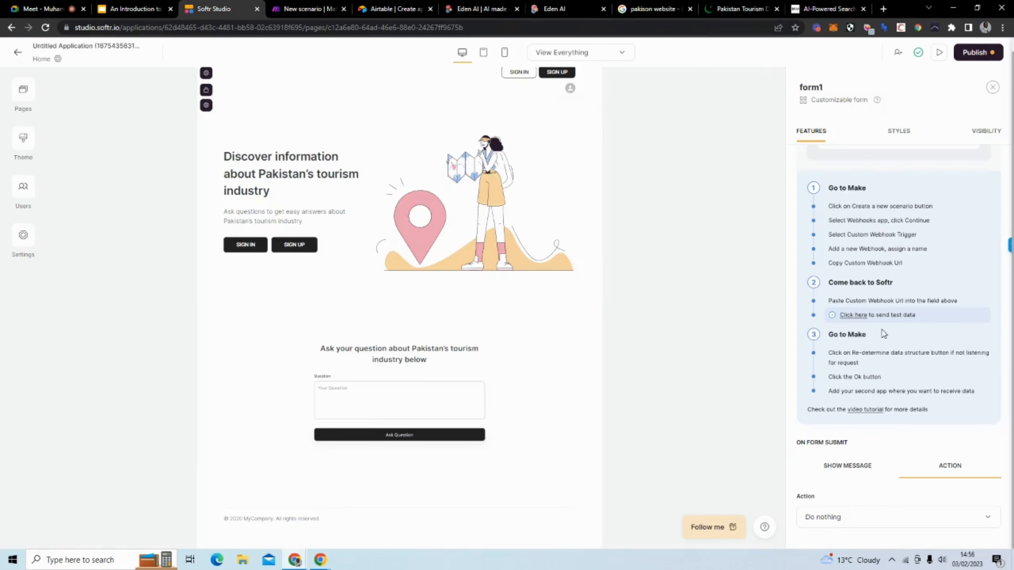
{"action": "left_click", "coordinate": [852, 315]}
{"action": "left_click", "coordinate": [294, 10]}
{"action": "left_click", "coordinate": [600, 197]}
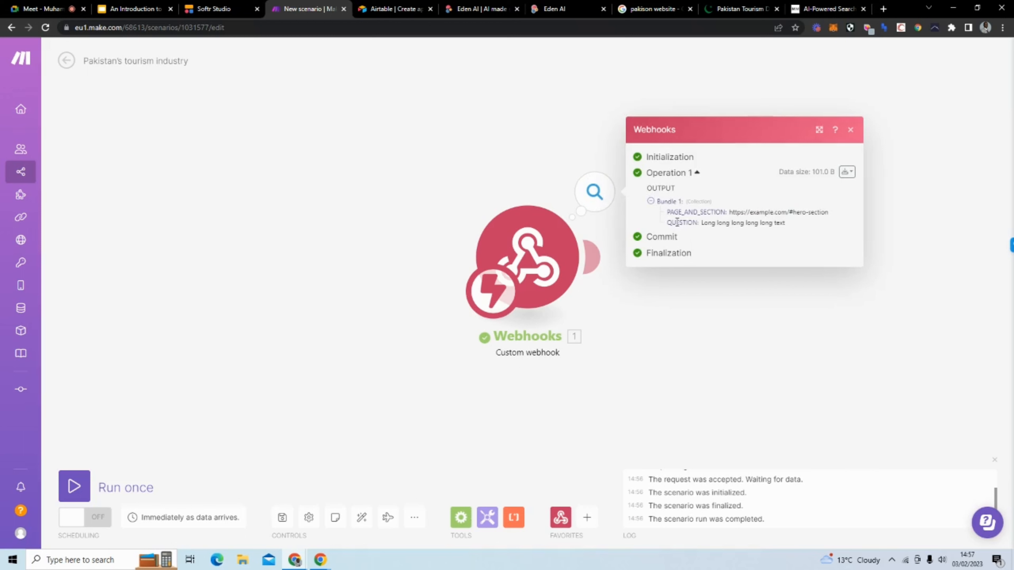
{"action": "left_click_drag", "start_coordinate": [667, 223], "coordinate": [808, 228]}
{"action": "left_click", "coordinate": [211, 8]}
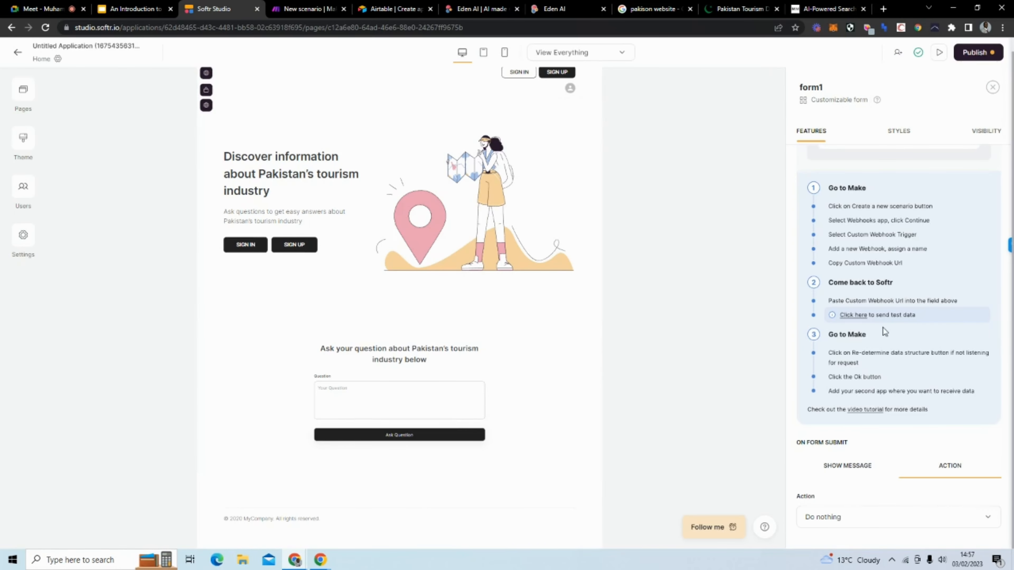
{"action": "scroll", "coordinate": [882, 328], "scroll_direction": "up", "scroll_amount": 10}
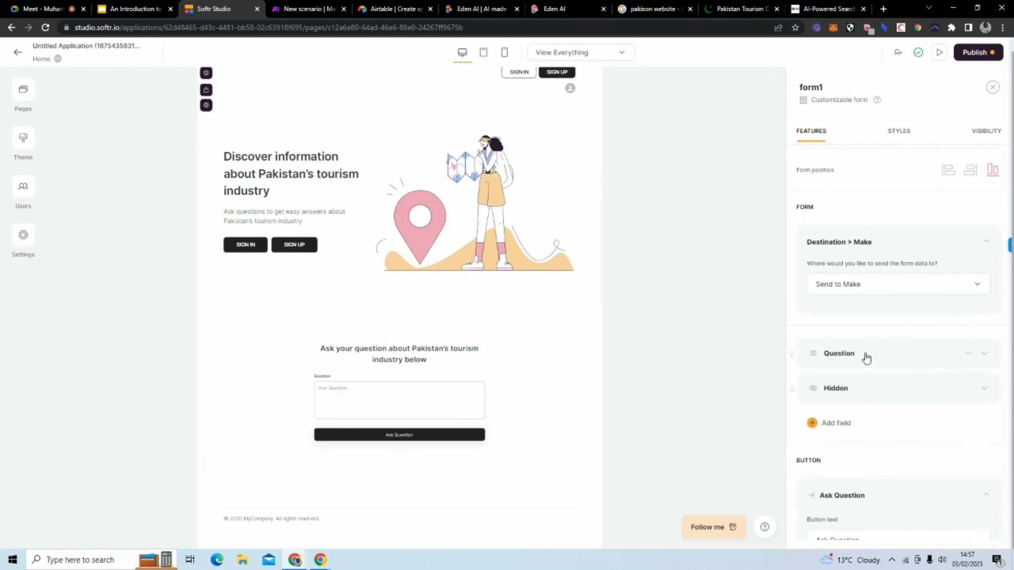
Step: Expand the Question field to confirm its QUESTION mapping, then go back to Make
{"action": "left_click", "coordinate": [866, 356]}
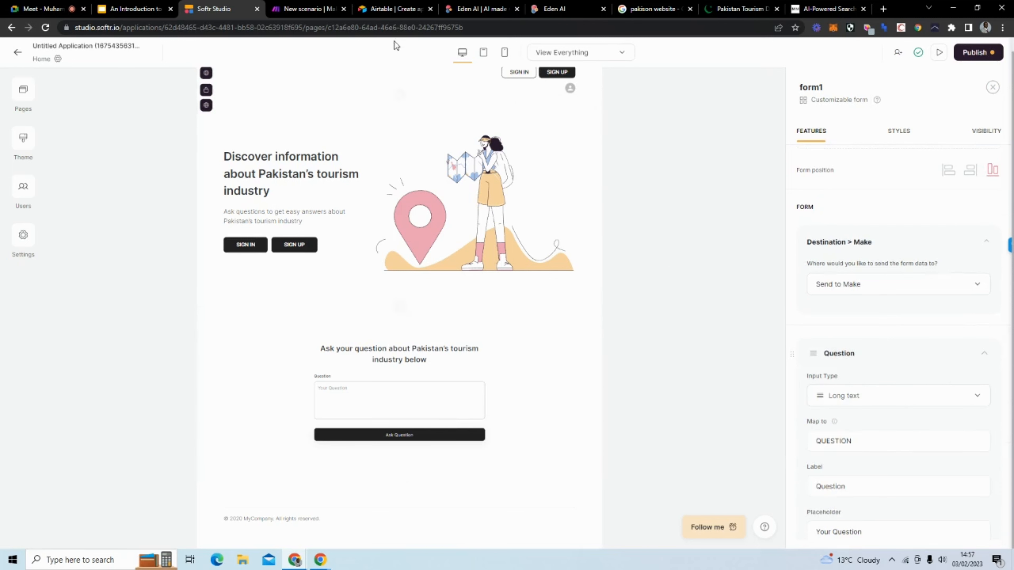
{"action": "left_click", "coordinate": [281, 8]}
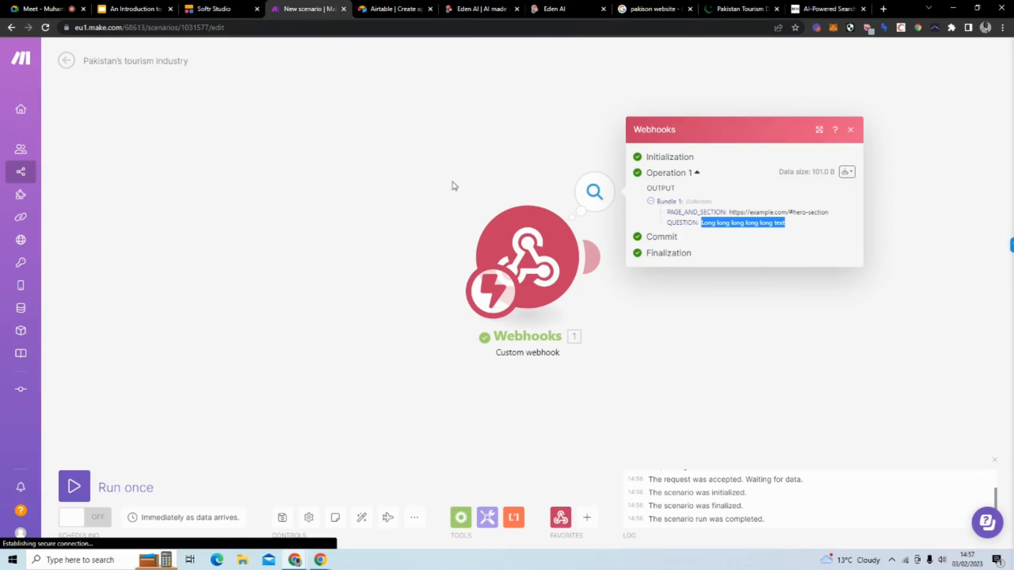
Step: Close the received-data view and reopen the Pakistan's tourism industry webhook settings
{"action": "left_click", "coordinate": [526, 150]}
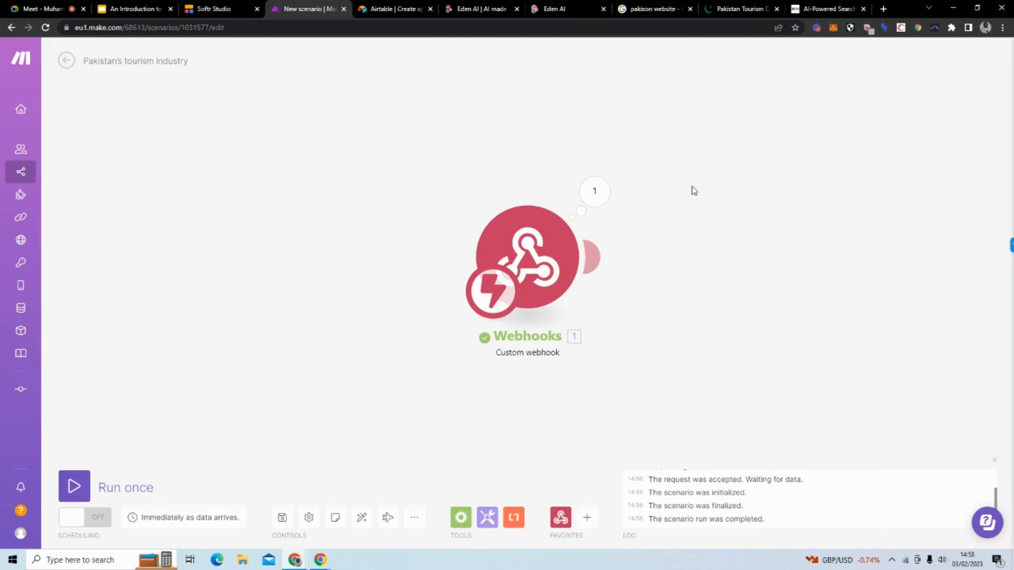
{"action": "left_click", "coordinate": [549, 230]}
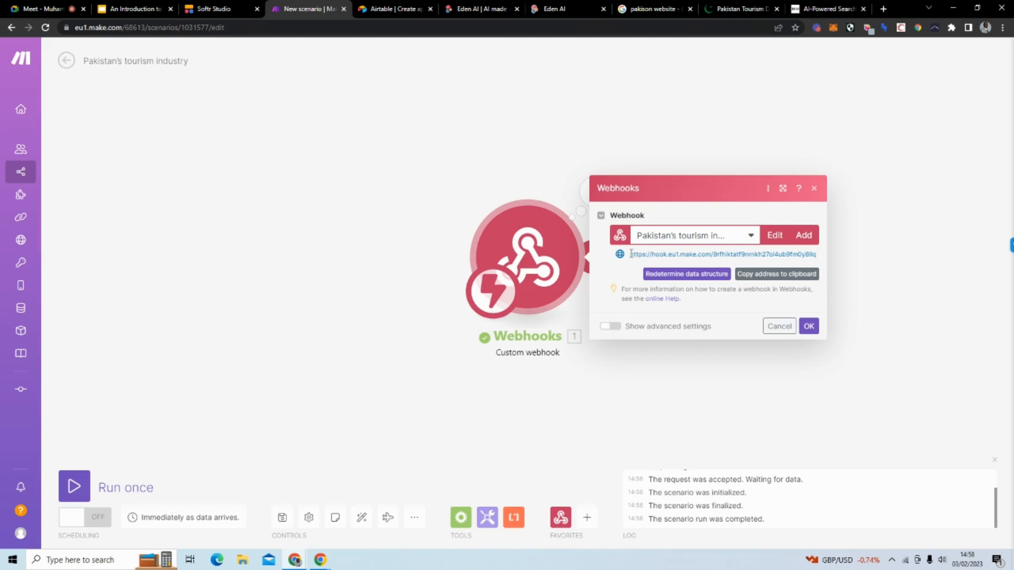
Step: Select the webhook address, close the settings, and pan the Make canvas left
{"action": "left_click_drag", "start_coordinate": [630, 254], "coordinate": [849, 260]}
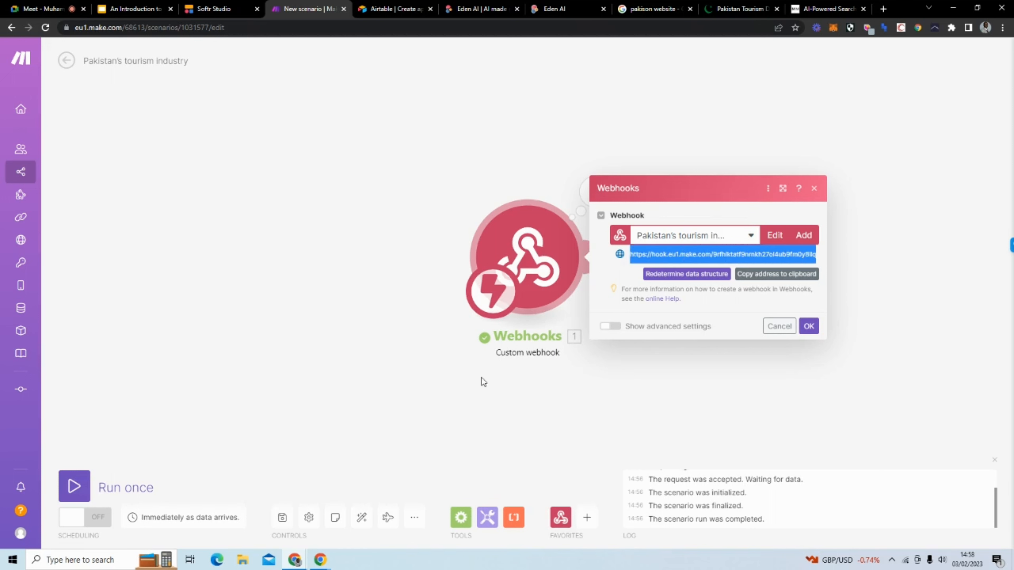
{"action": "left_click", "coordinate": [455, 412]}
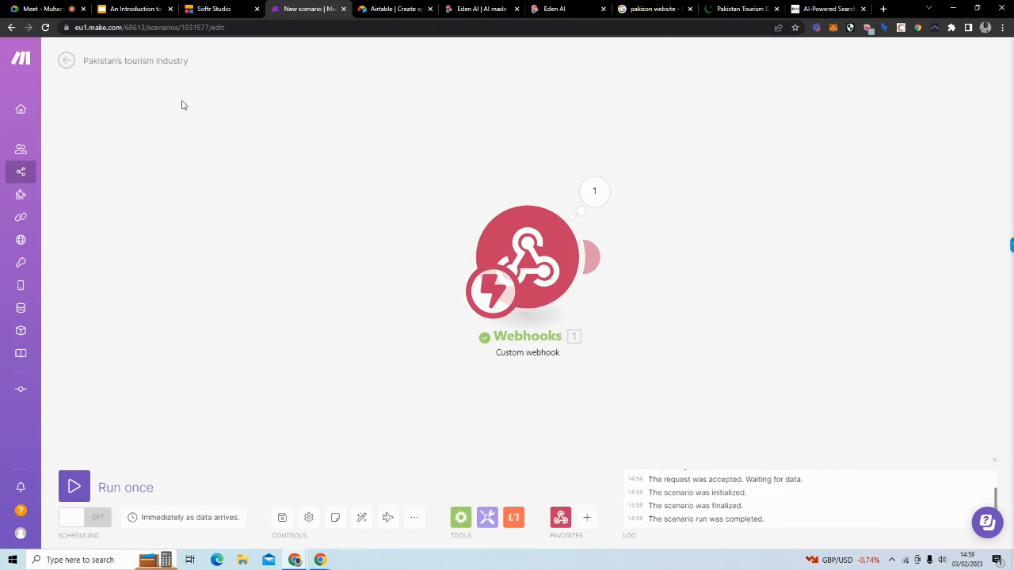
{"action": "left_click", "coordinate": [215, 8]}
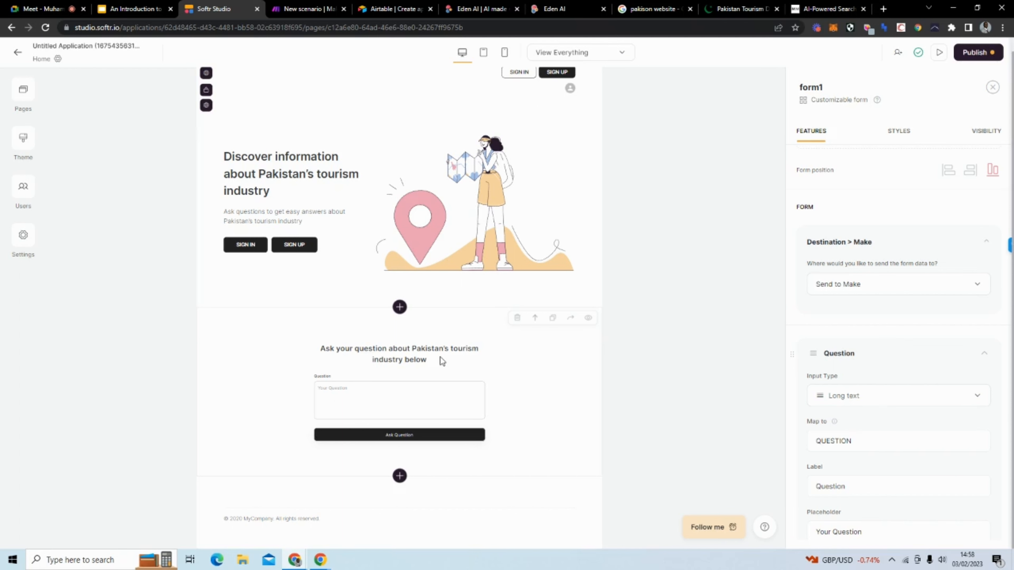
{"action": "left_click", "coordinate": [325, 15]}
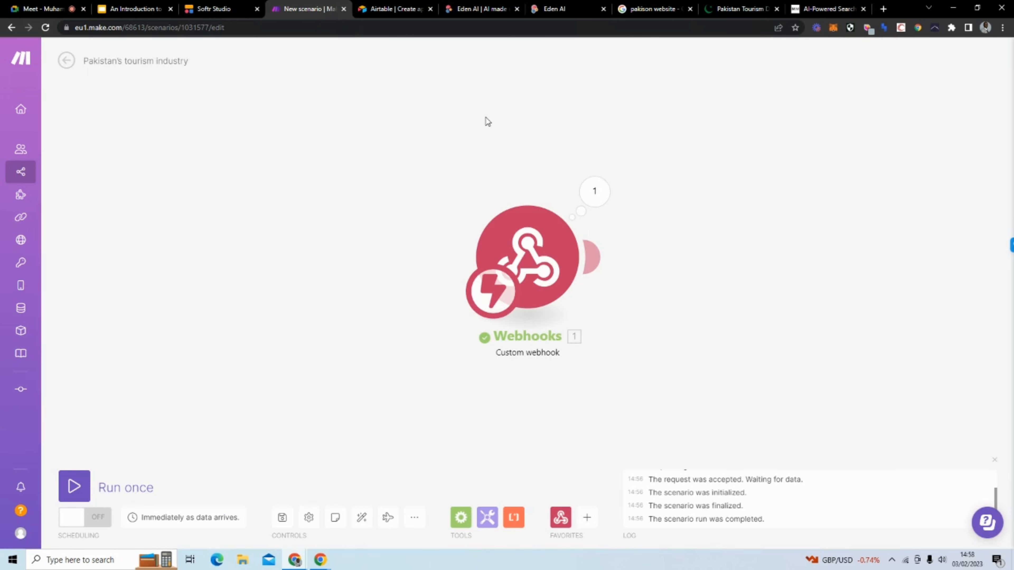
{"action": "left_click_drag", "start_coordinate": [613, 116], "coordinate": [443, 109]}
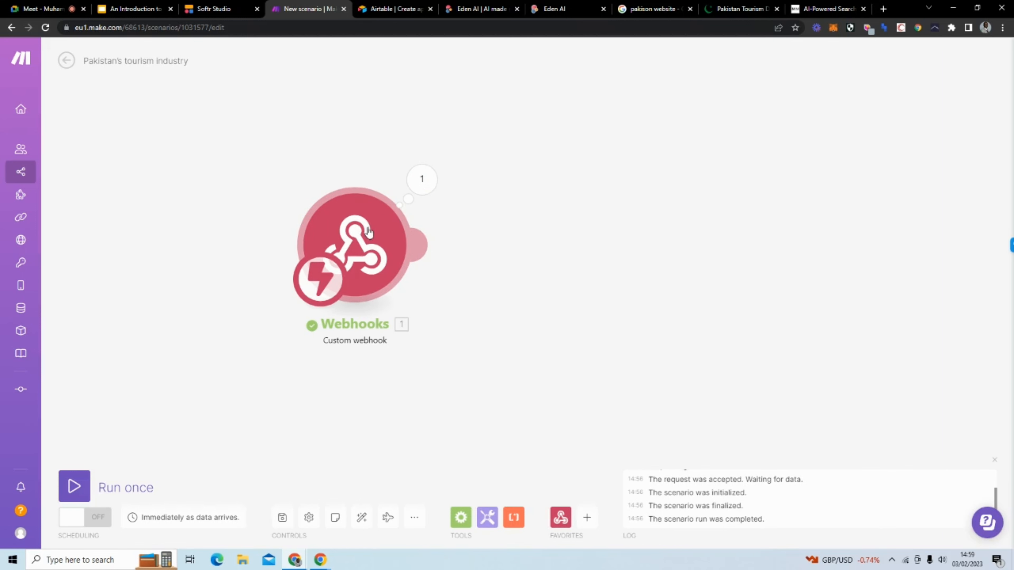
Step: Add a module after the Webhooks trigger and try app searches for Gmail, Twitter and WhatsApp
{"action": "left_click", "coordinate": [377, 252]}
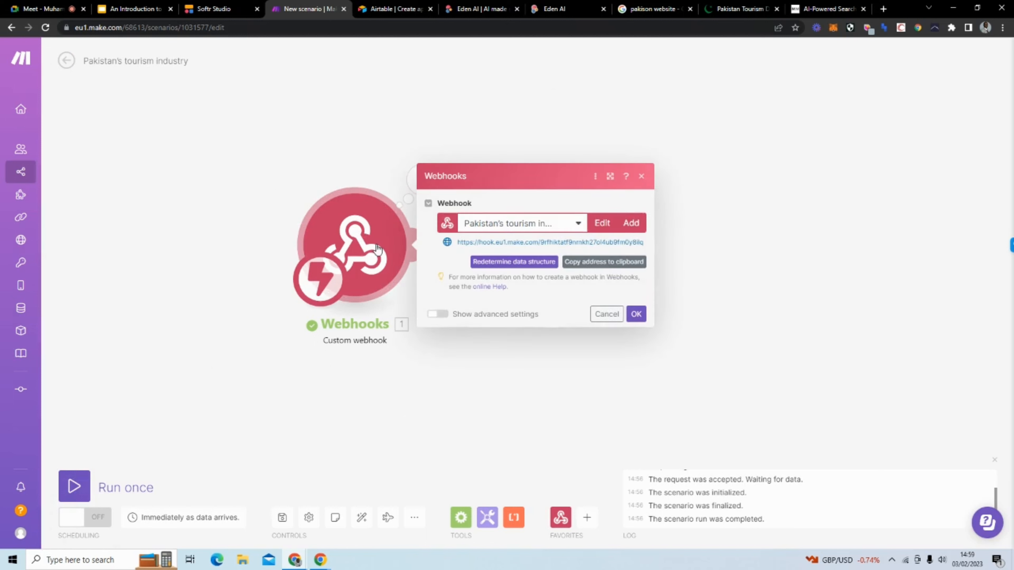
{"action": "left_click", "coordinate": [360, 147]}
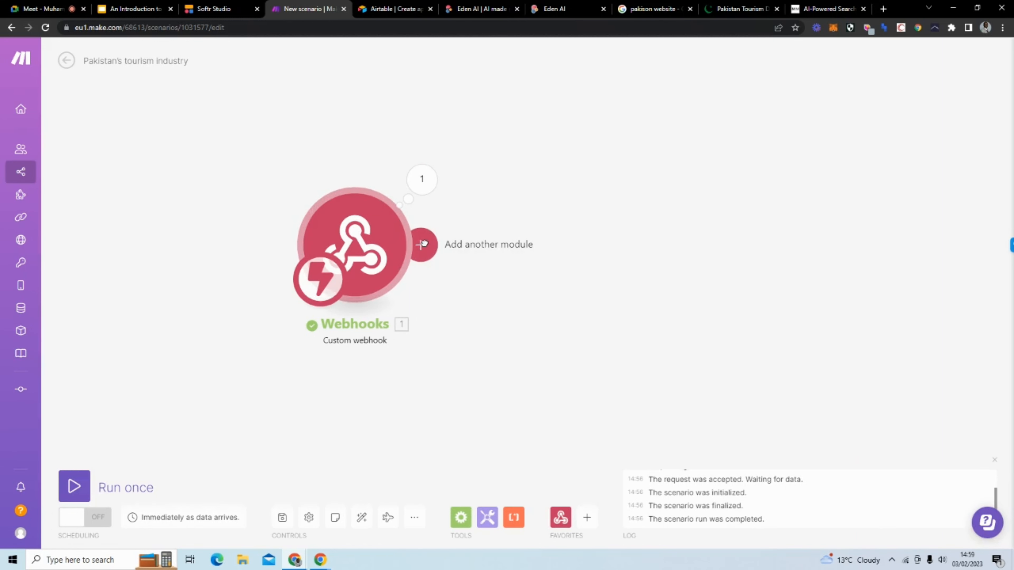
{"action": "left_click", "coordinate": [422, 242]}
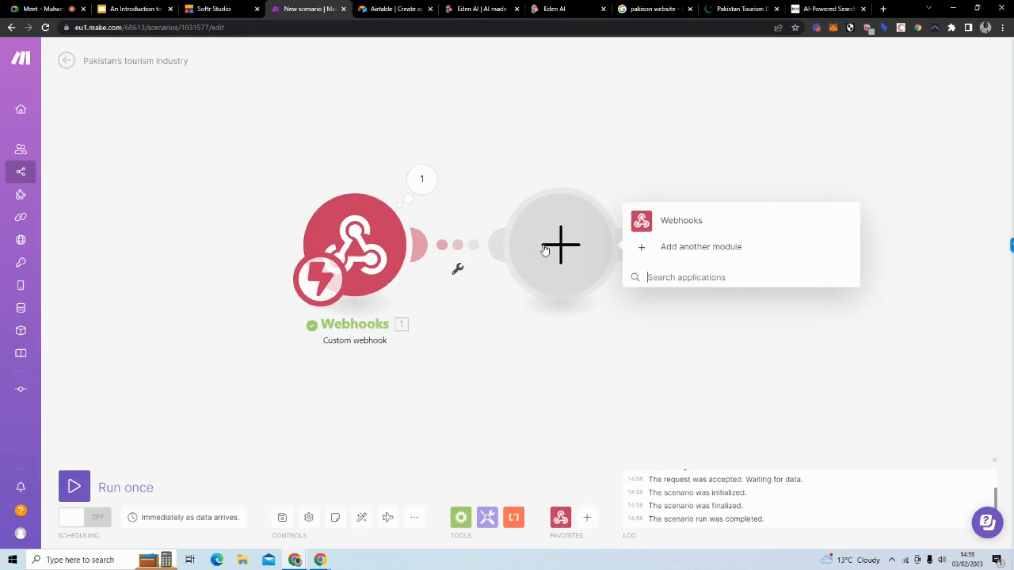
{"action": "type", "text": "gma"}
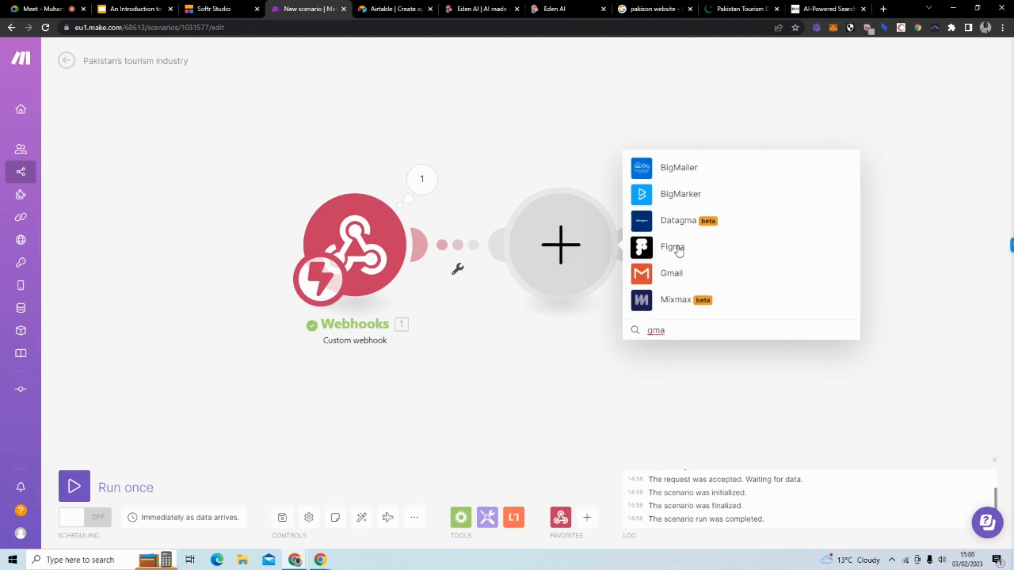
{"action": "key", "text": "BackSpace"}
{"action": "key", "text": "BackSpace"}
{"action": "key", "text": "BackSpace"}
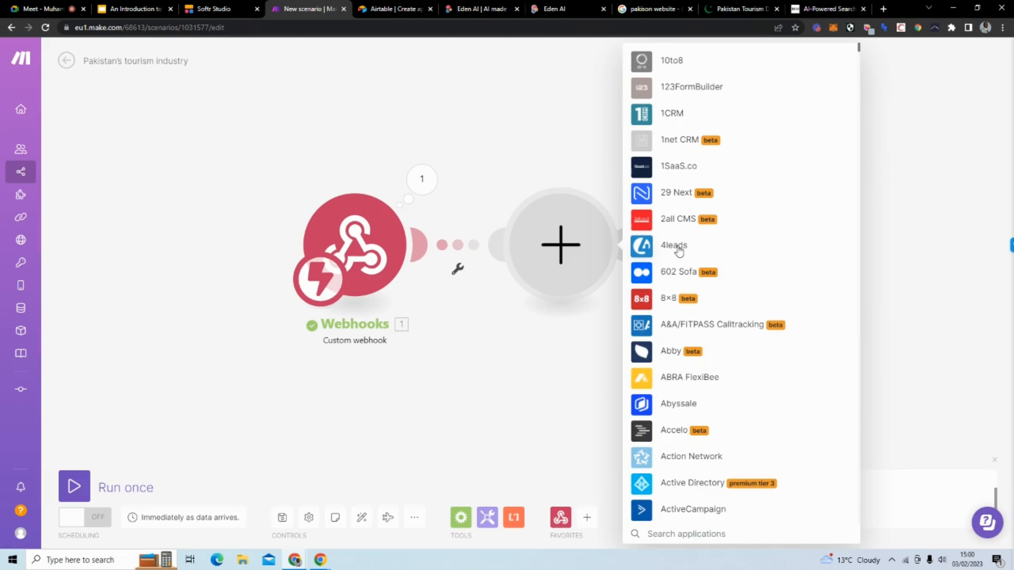
{"action": "type", "text": "tw"}
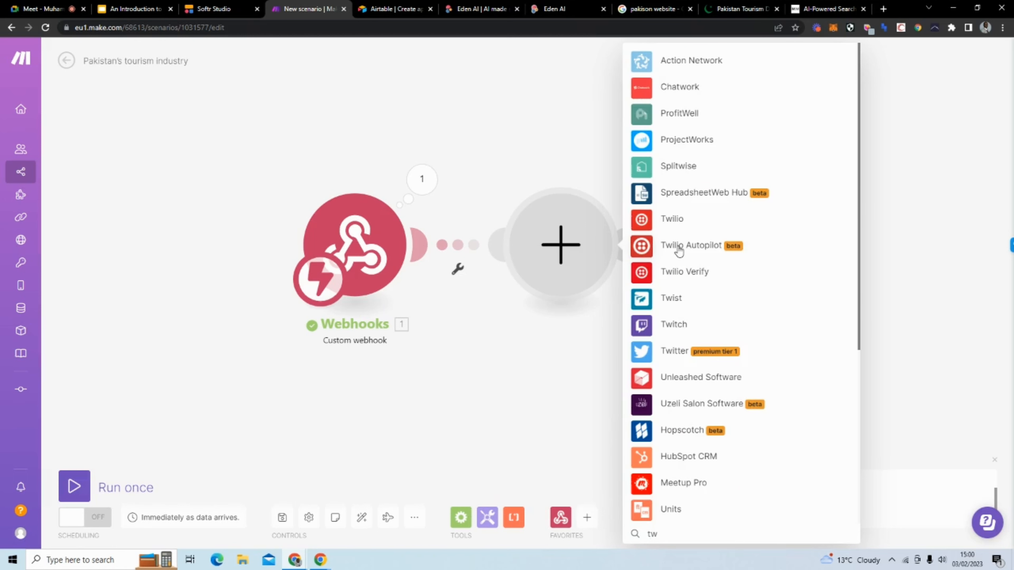
{"action": "type", "text": "i"}
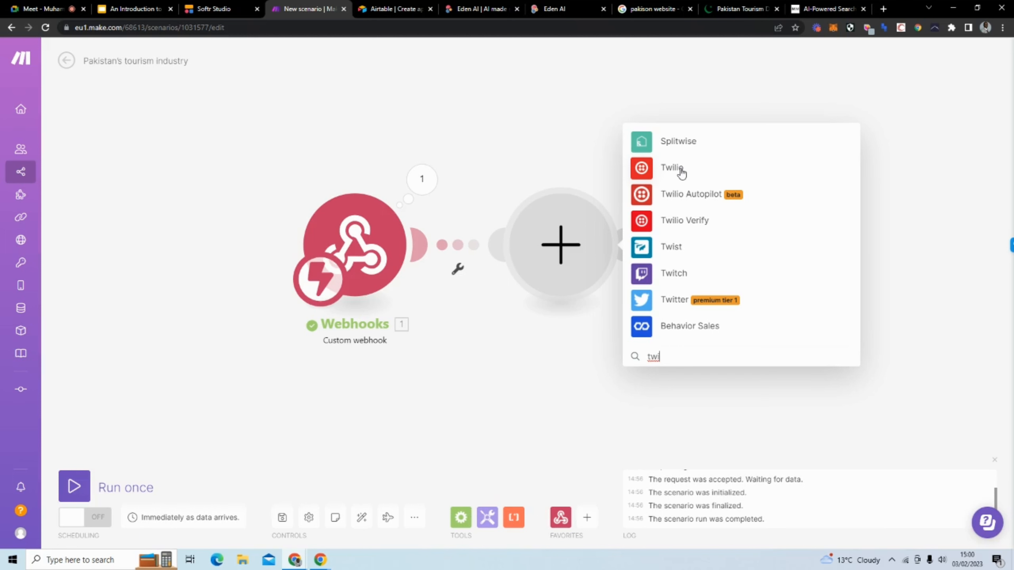
{"action": "key", "text": "BackSpace"}
{"action": "key", "text": "BackSpace"}
{"action": "key", "text": "BackSpace"}
{"action": "type", "text": "whats"}
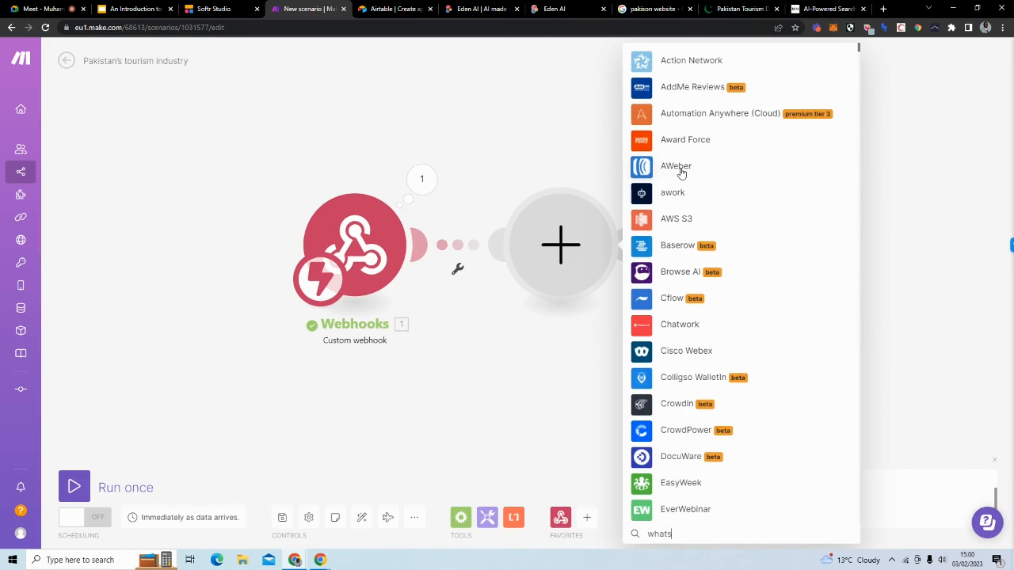
{"action": "type", "text": "ap"}
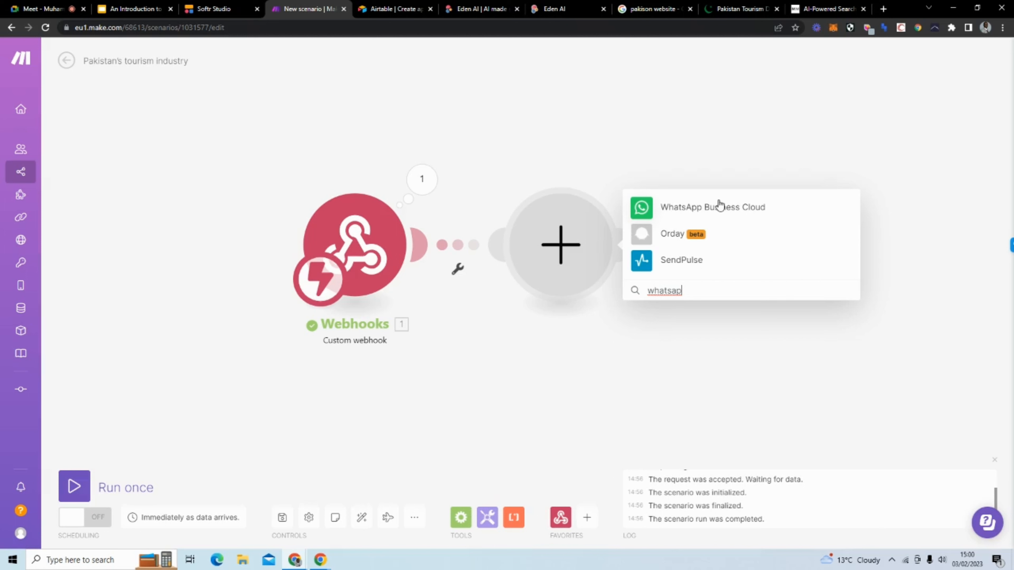
{"action": "key", "text": "BackSpace"}
{"action": "key", "text": "BackSpace"}
{"action": "key", "text": "BackSpace"}
{"action": "key", "text": "BackSpace"}
{"action": "key", "text": "BackSpace"}
{"action": "key", "text": "BackSpace"}
{"action": "key", "text": "BackSpace"}
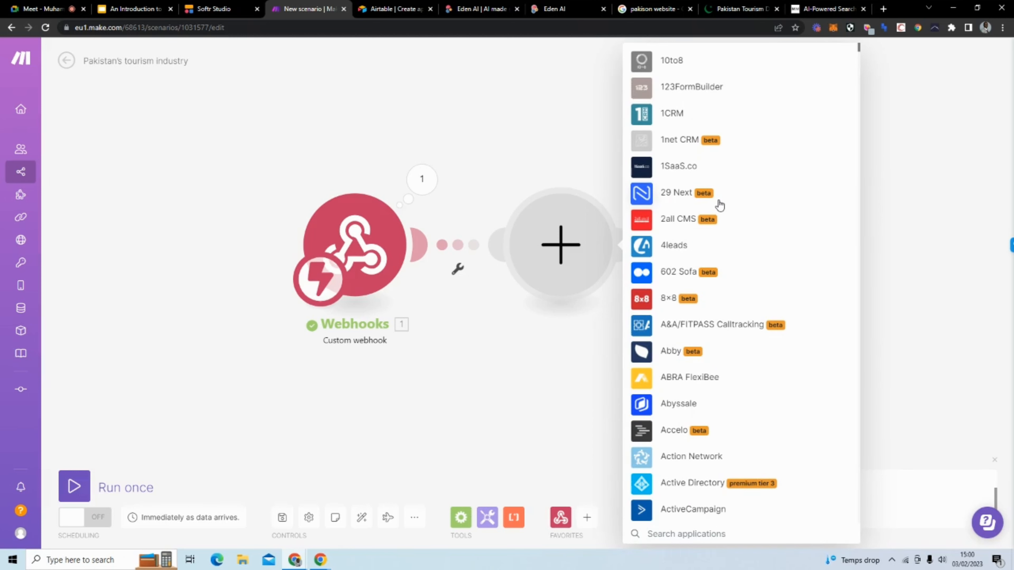
Step: Search the apps for 'eden' and choose Eden AI
{"action": "type", "text": "edden"}
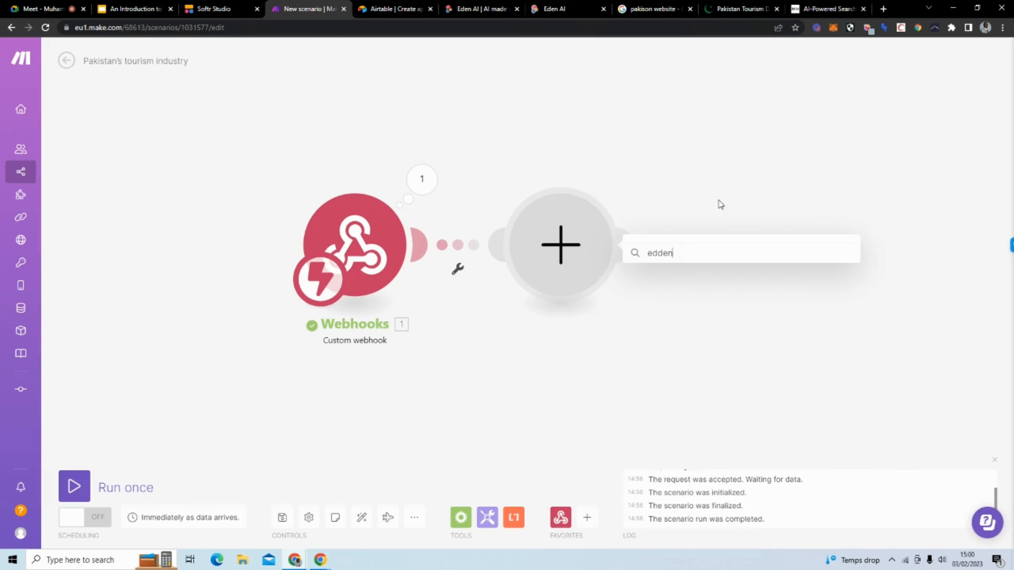
{"action": "key", "text": "BackSpace"}
{"action": "key", "text": "BackSpace"}
{"action": "key", "text": "BackSpace"}
{"action": "type", "text": "en"}
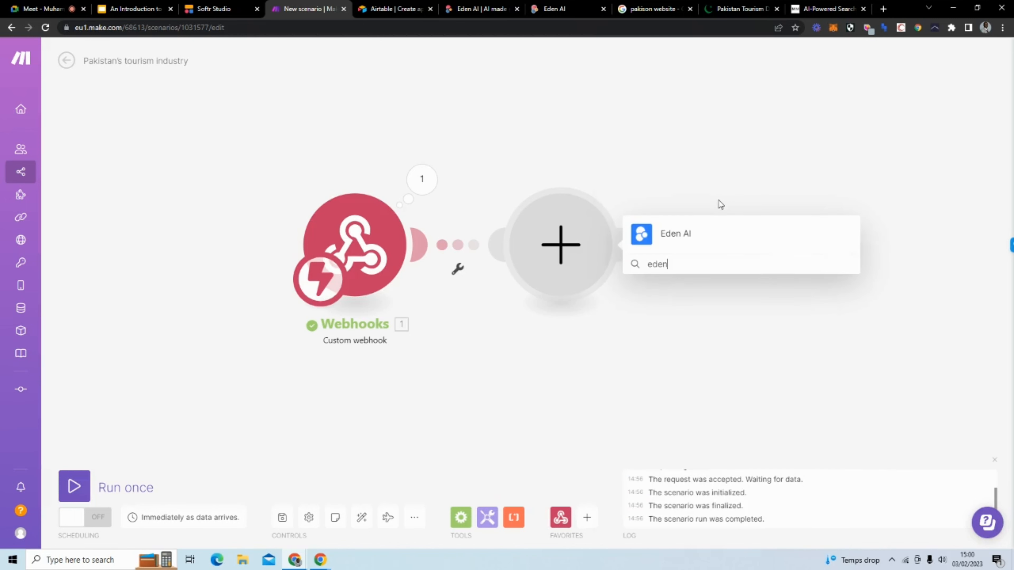
{"action": "left_click", "coordinate": [715, 231]}
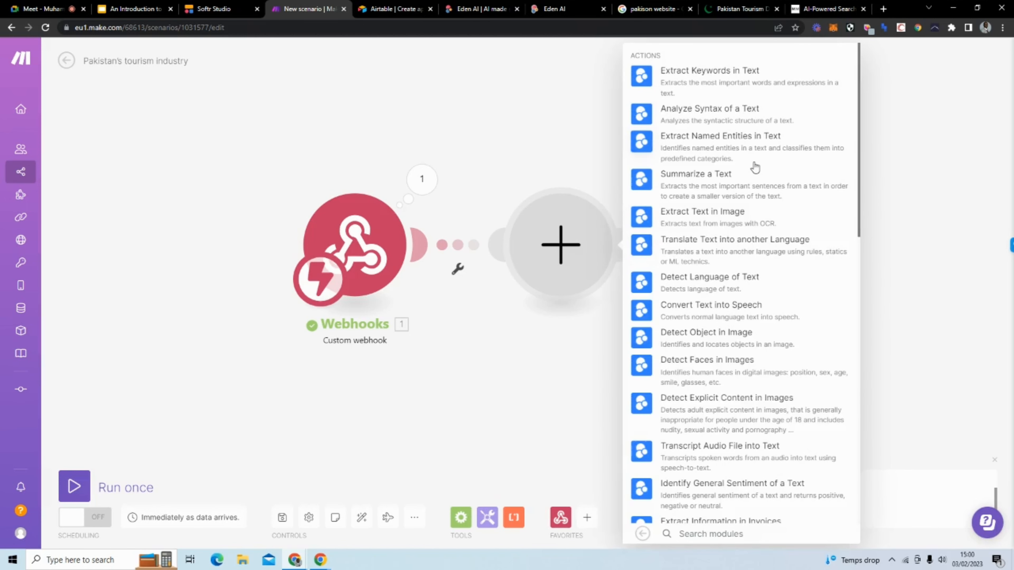
Step: Browse Eden AI's actions, then search 'answ' and add the Answer Questions module
{"action": "scroll", "coordinate": [758, 100], "scroll_direction": "down", "scroll_amount": 7}
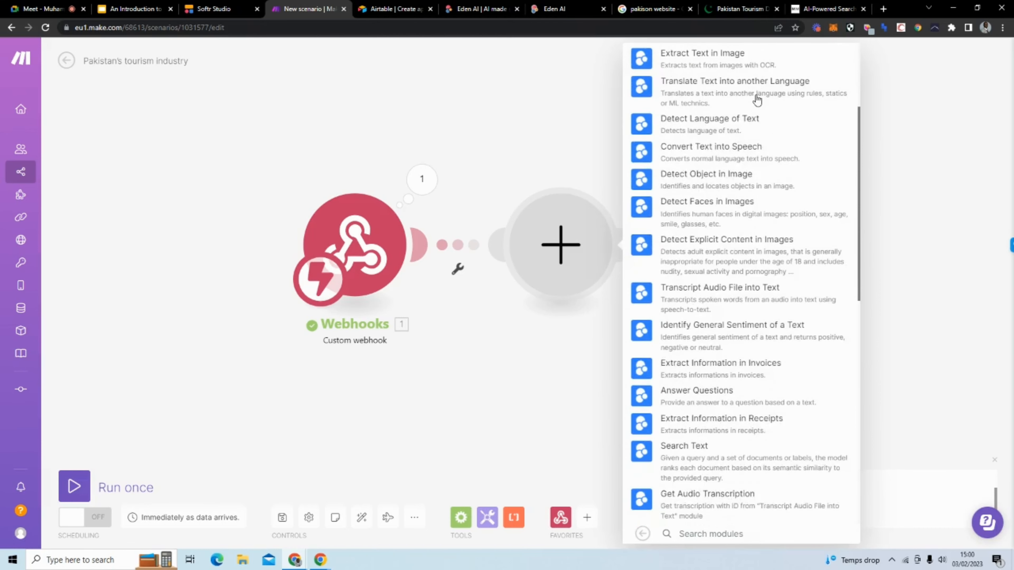
{"action": "scroll", "coordinate": [712, 415], "scroll_direction": "up", "scroll_amount": 8}
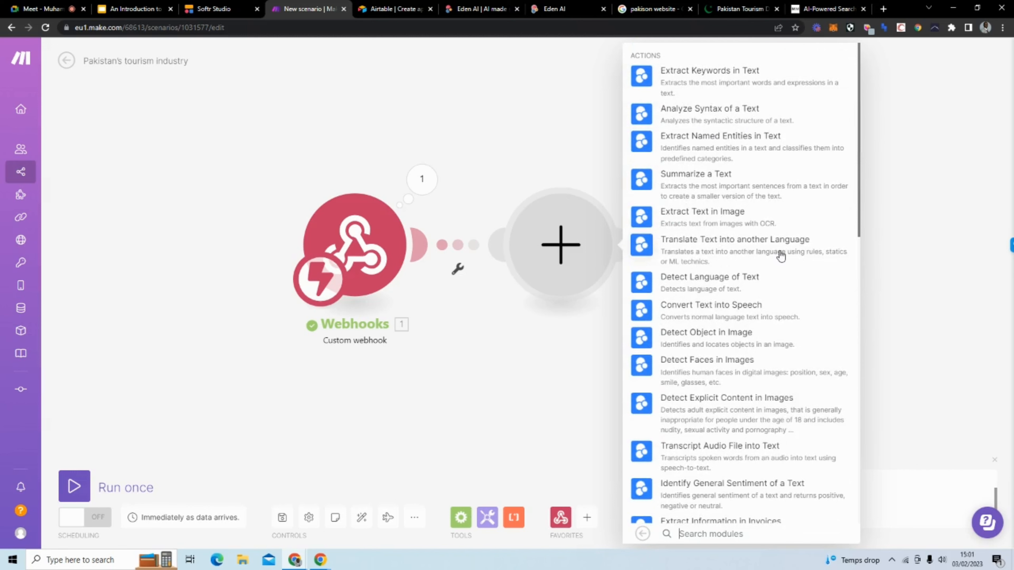
{"action": "scroll", "coordinate": [781, 256], "scroll_direction": "down", "scroll_amount": 9}
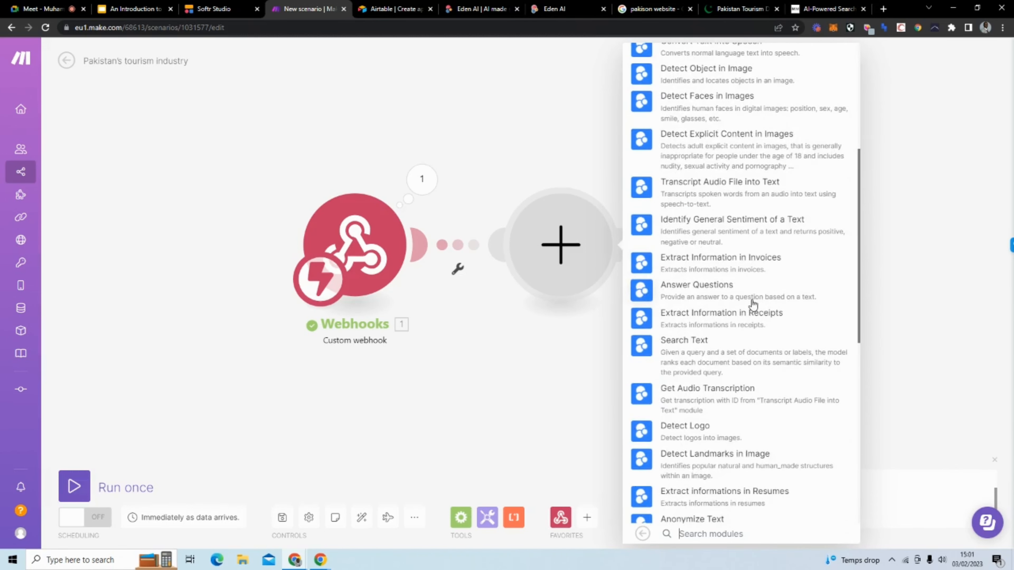
{"action": "scroll", "coordinate": [753, 342], "scroll_direction": "down", "scroll_amount": 8}
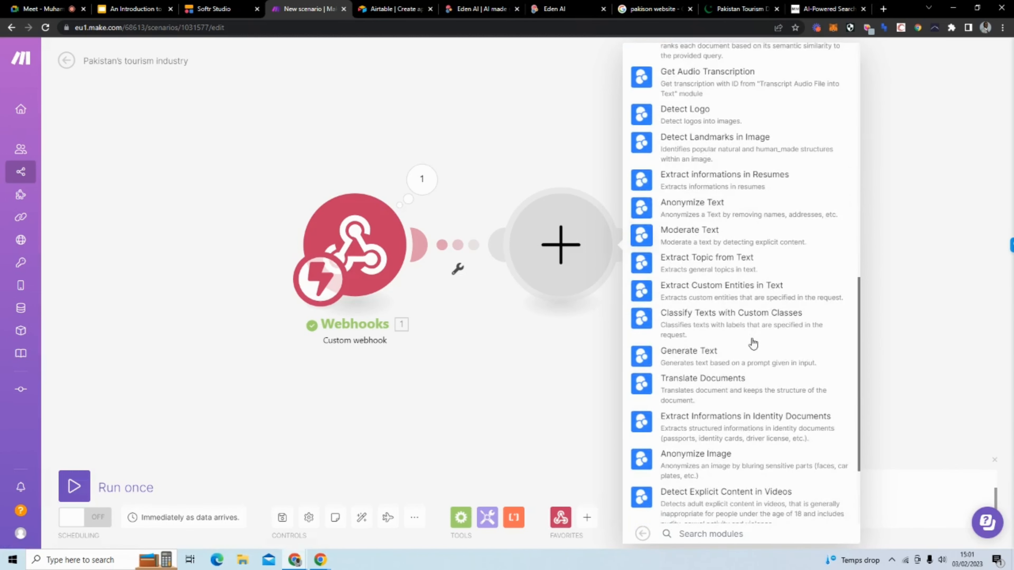
{"action": "scroll", "coordinate": [752, 343], "scroll_direction": "up", "scroll_amount": 8}
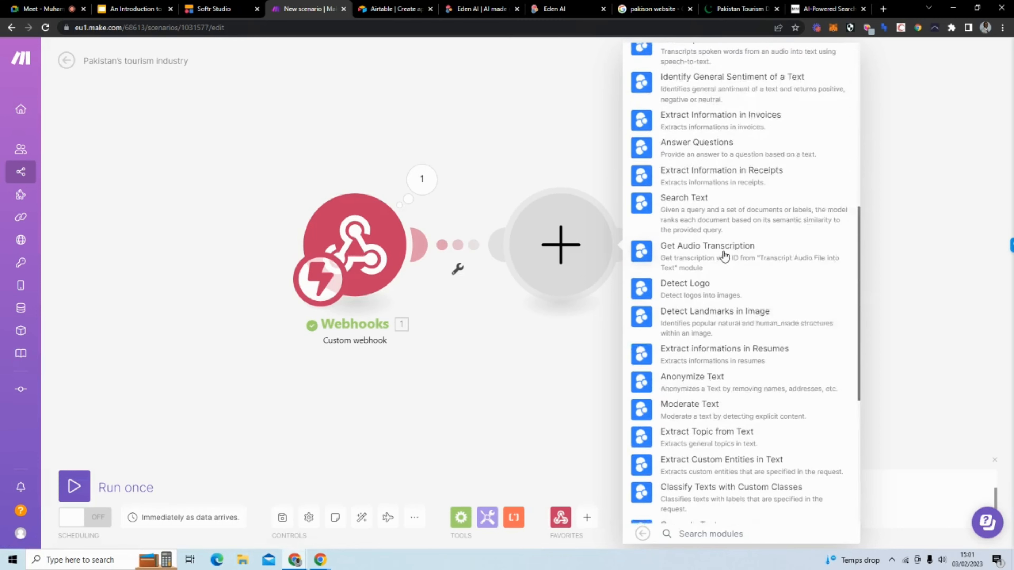
{"action": "scroll", "coordinate": [716, 225], "scroll_direction": "up", "scroll_amount": 9}
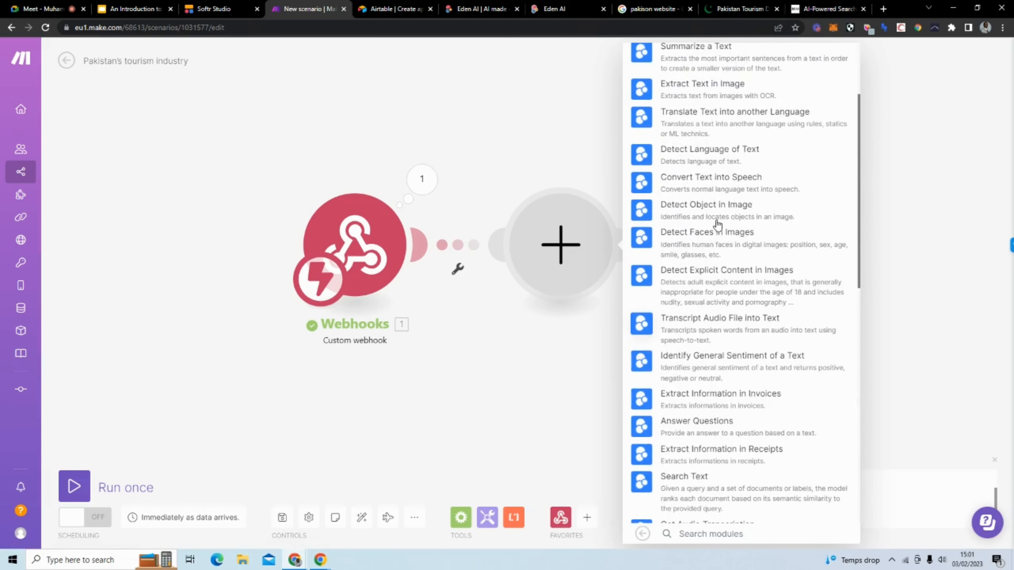
{"action": "scroll", "coordinate": [714, 218], "scroll_direction": "up", "scroll_amount": 1}
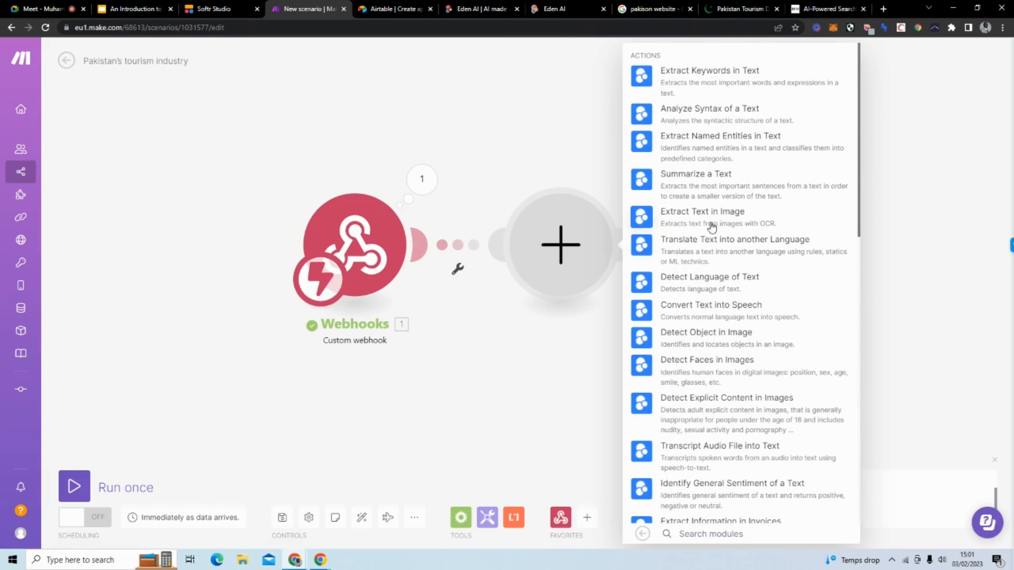
{"action": "scroll", "coordinate": [706, 240], "scroll_direction": "down", "scroll_amount": 1}
{"action": "type", "text": "answ"}
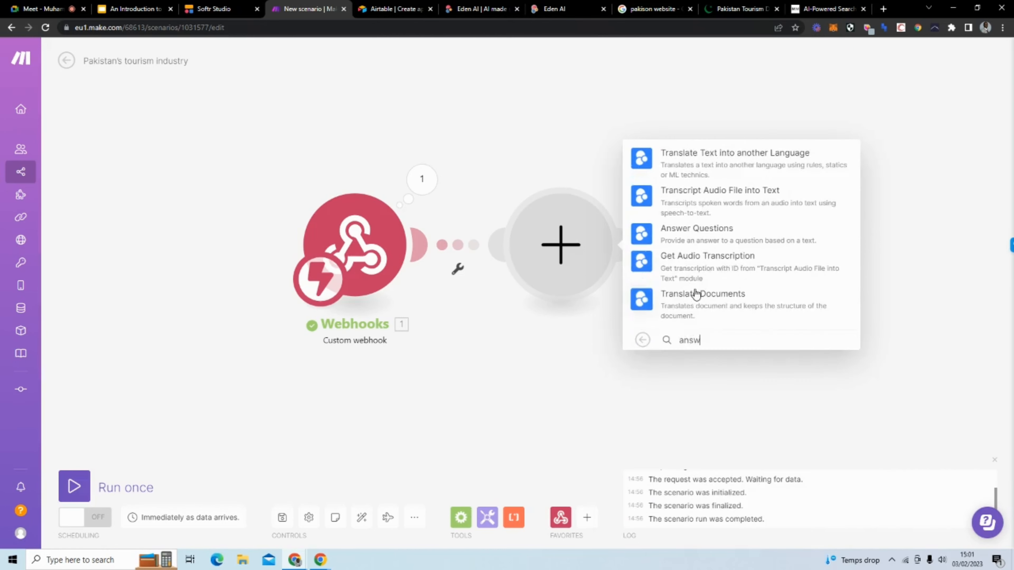
{"action": "left_click", "coordinate": [690, 231]}
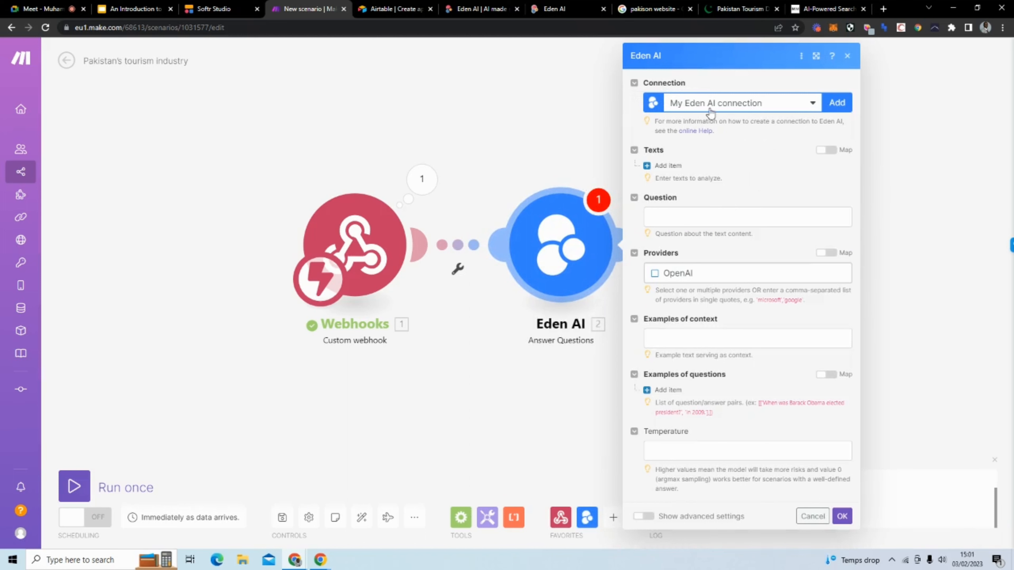
Step: Create and save a new Eden AI connection, checking the Eden AI account settings for it
{"action": "left_click", "coordinate": [831, 104]}
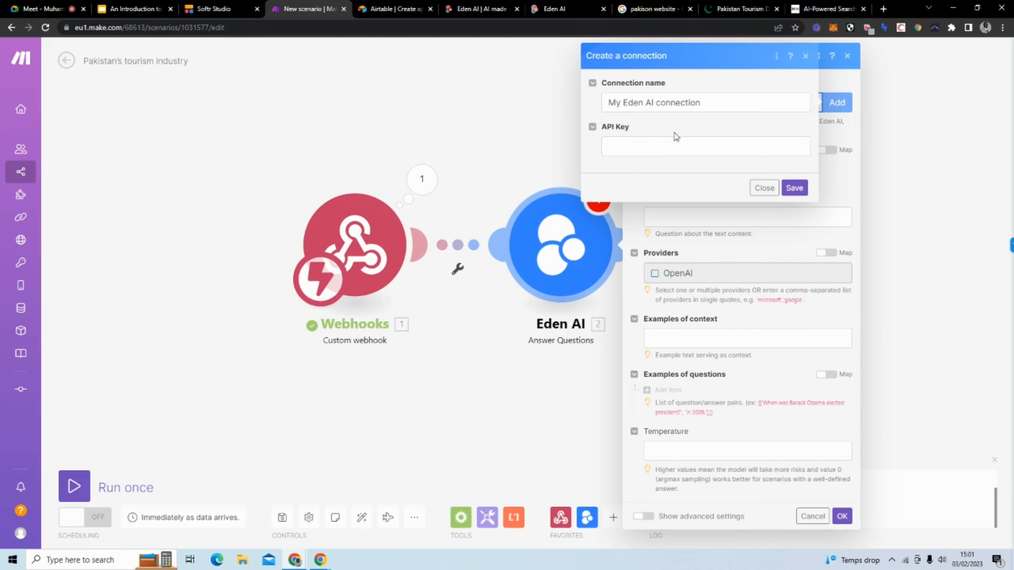
{"action": "left_click", "coordinate": [454, 12]}
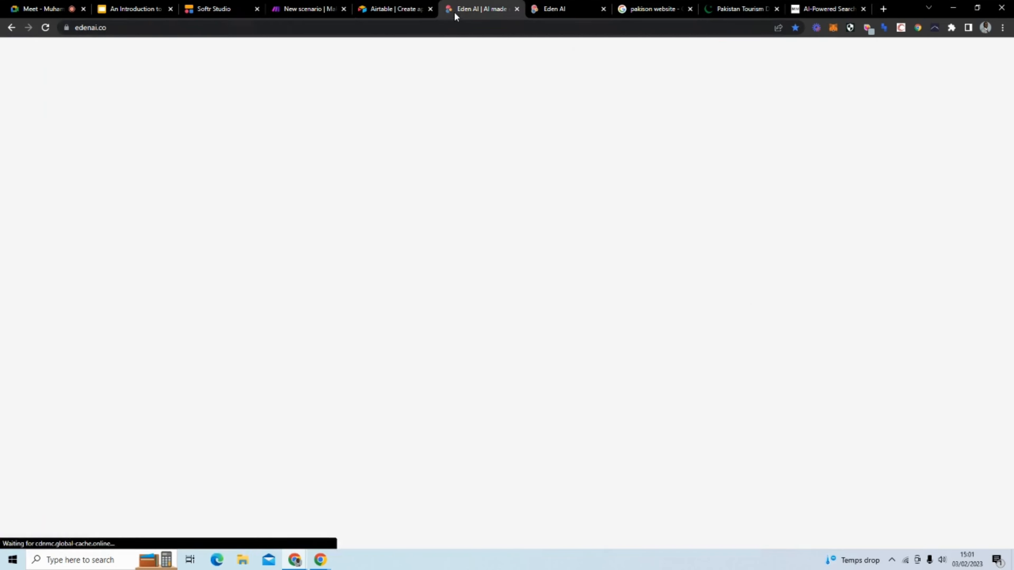
{"action": "left_click", "coordinate": [553, 9]}
{"action": "left_click", "coordinate": [957, 70]}
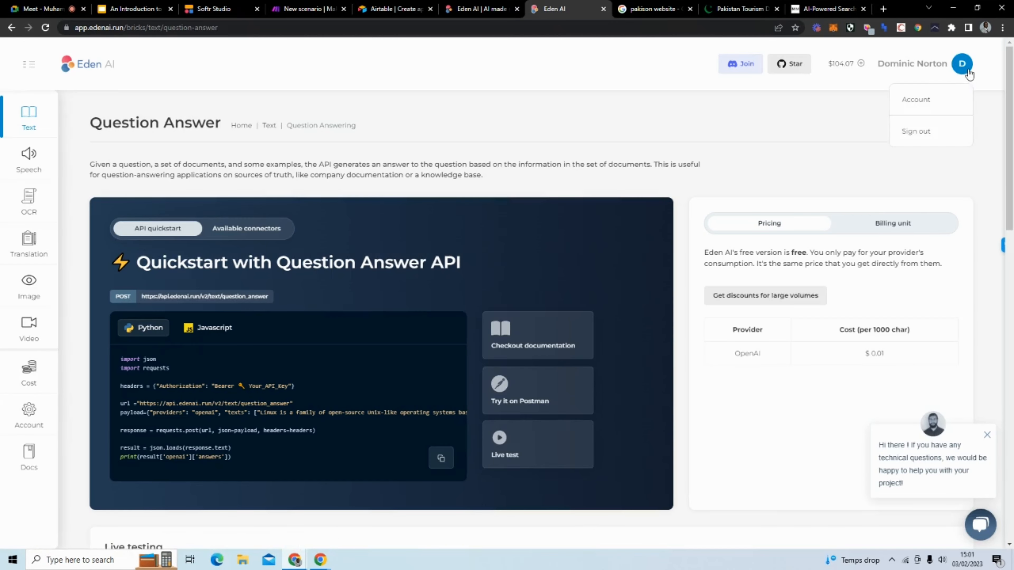
{"action": "left_click", "coordinate": [931, 100]}
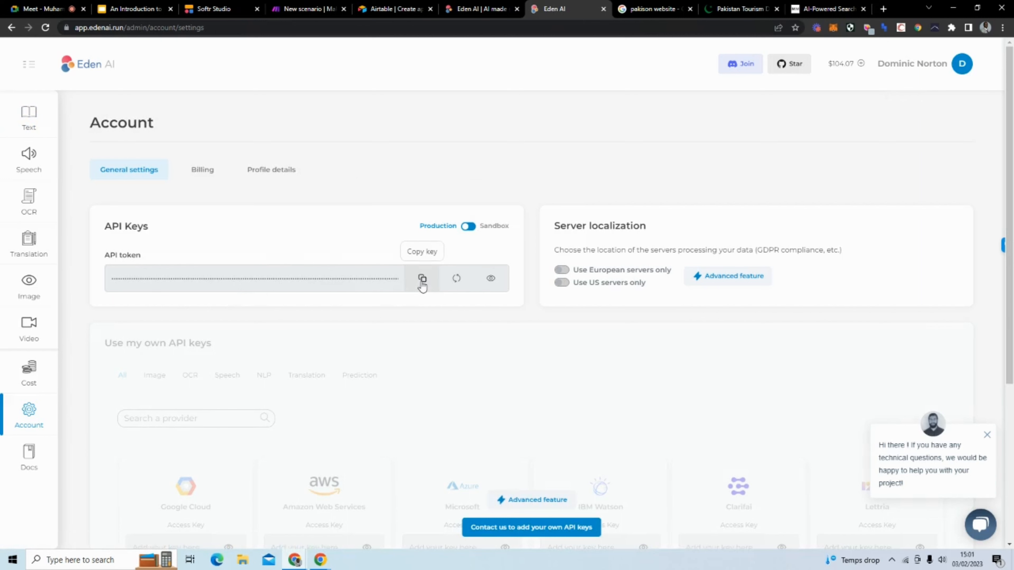
{"action": "left_click", "coordinate": [462, 9]}
{"action": "left_click", "coordinate": [283, 11]}
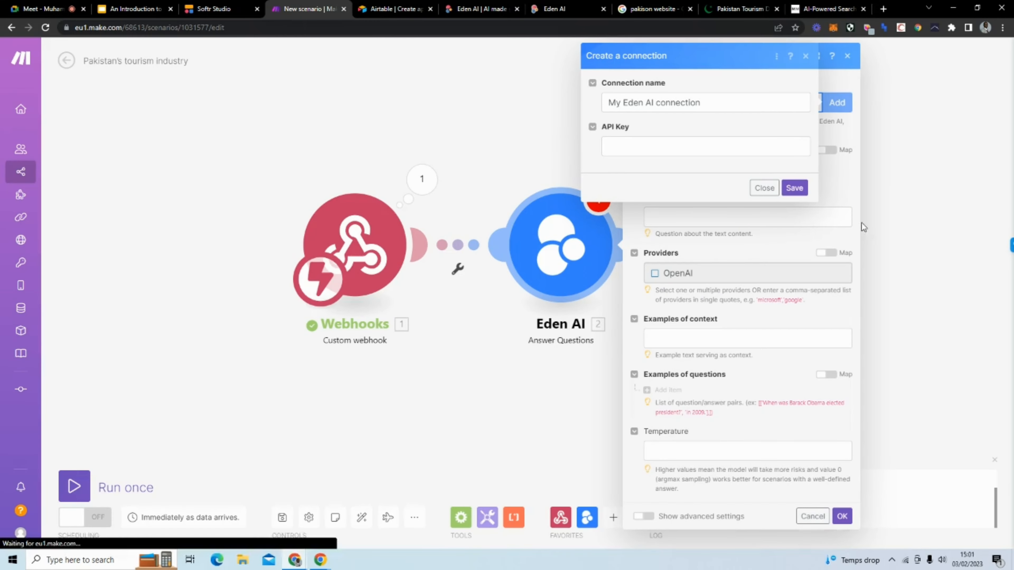
{"action": "left_click", "coordinate": [761, 184]}
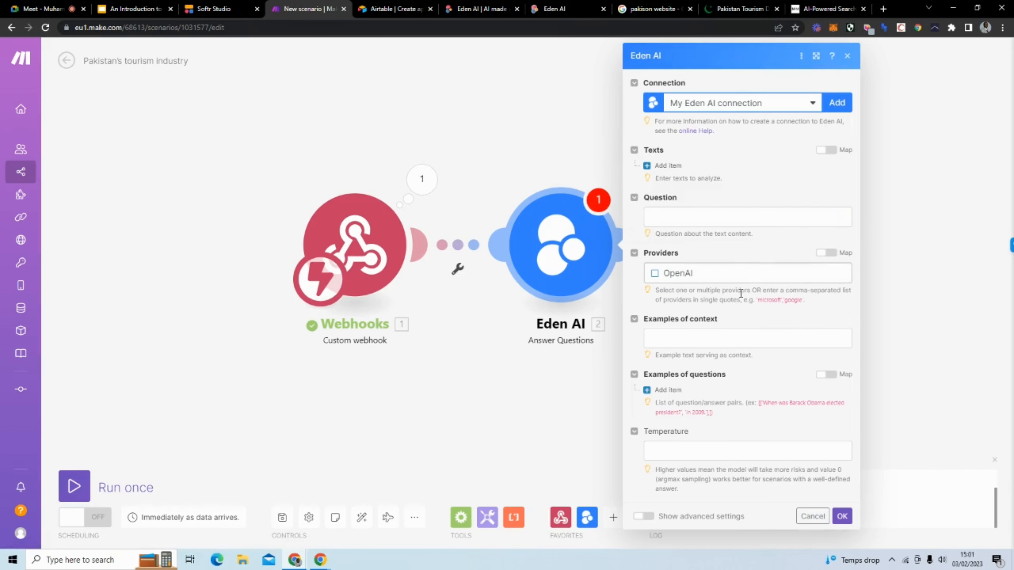
Step: Add a first item under Texts, then open Eden AI's Text > Question Answer page
{"action": "left_click", "coordinate": [648, 168]}
{"action": "left_click", "coordinate": [553, 9]}
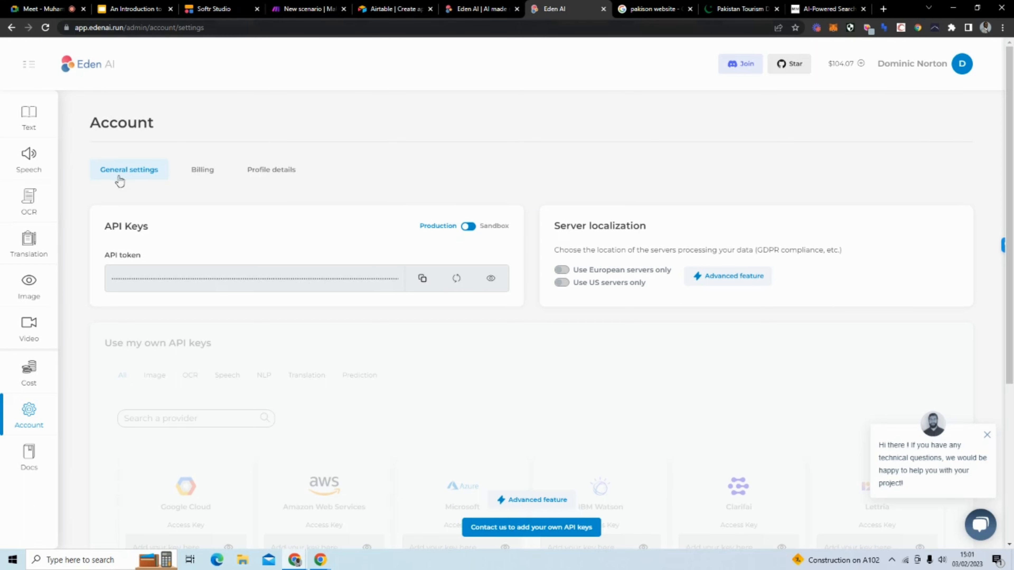
{"action": "scroll", "coordinate": [197, 178], "scroll_direction": "down", "scroll_amount": 3}
{"action": "scroll", "coordinate": [208, 168], "scroll_direction": "up", "scroll_amount": 3}
{"action": "left_click", "coordinate": [40, 130]}
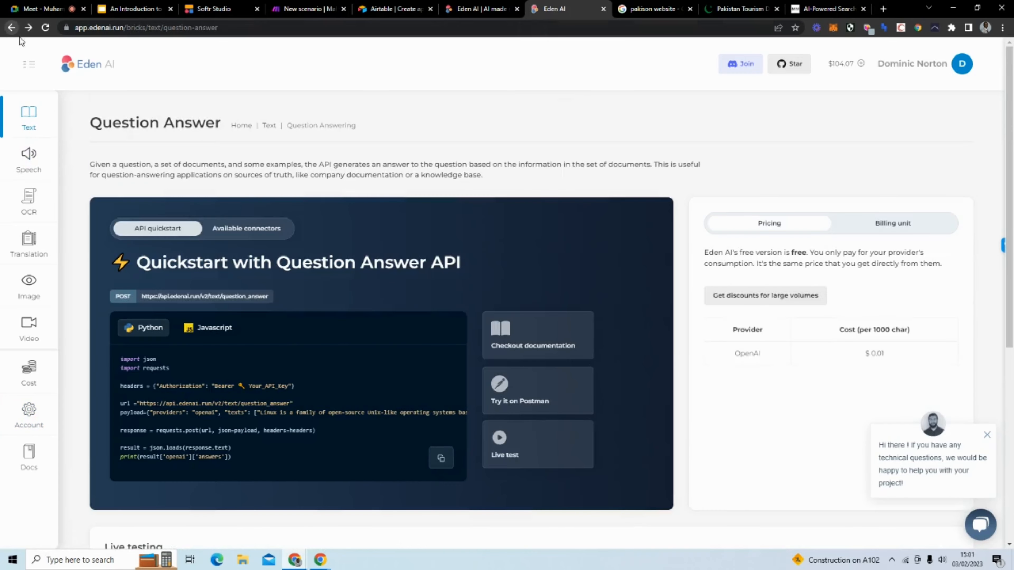
{"action": "scroll", "coordinate": [312, 222], "scroll_direction": "down", "scroll_amount": 3}
{"action": "scroll", "coordinate": [311, 223], "scroll_direction": "down", "scroll_amount": 4}
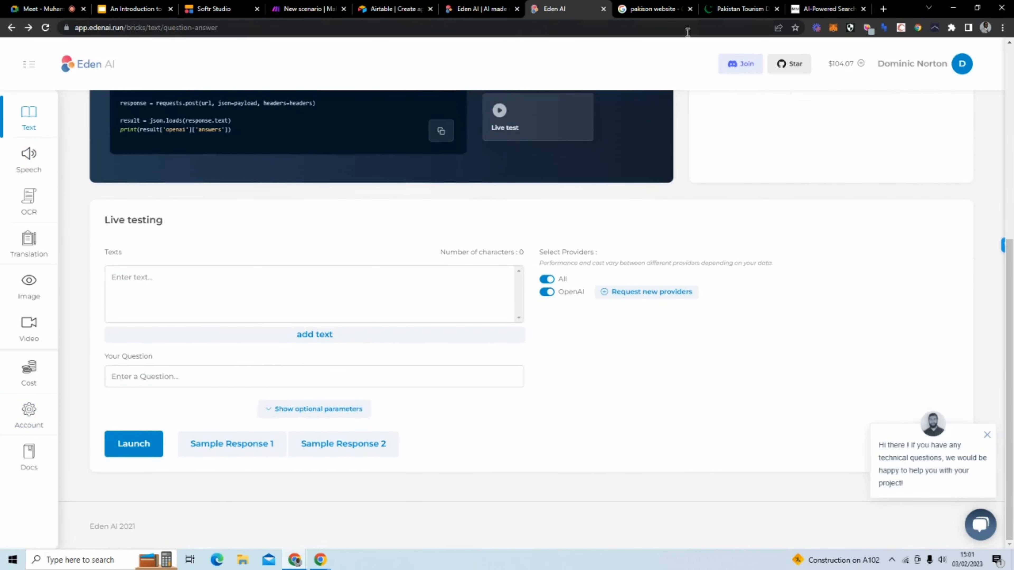
Step: Copy the Vision paragraph from the tourism site into Texts Item 1
{"action": "left_click", "coordinate": [706, 12]}
{"action": "scroll", "coordinate": [337, 257], "scroll_direction": "up", "scroll_amount": 1}
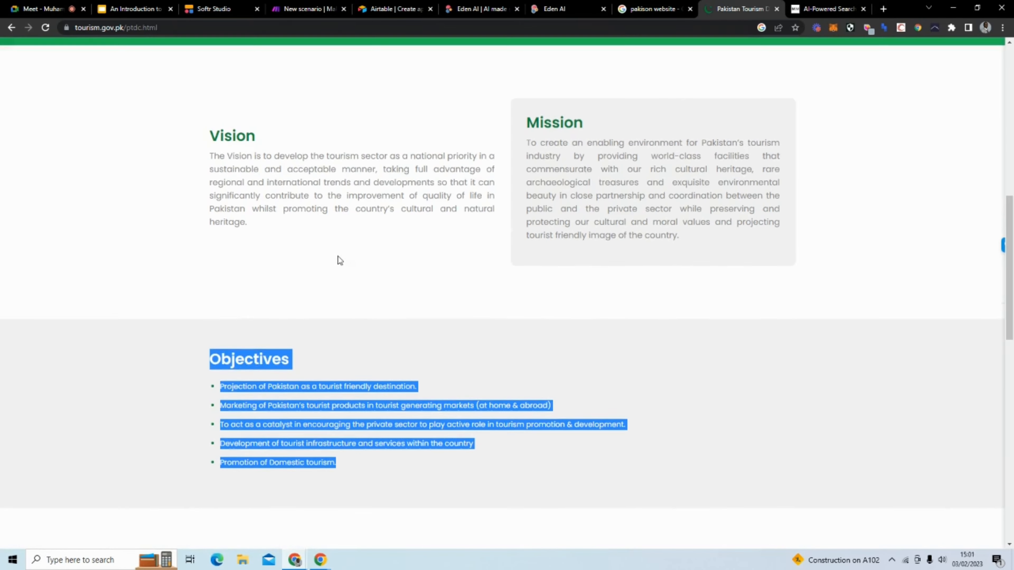
{"action": "left_click_drag", "start_coordinate": [298, 233], "coordinate": [207, 159]}
{"action": "key", "text": "ctrl+c"}
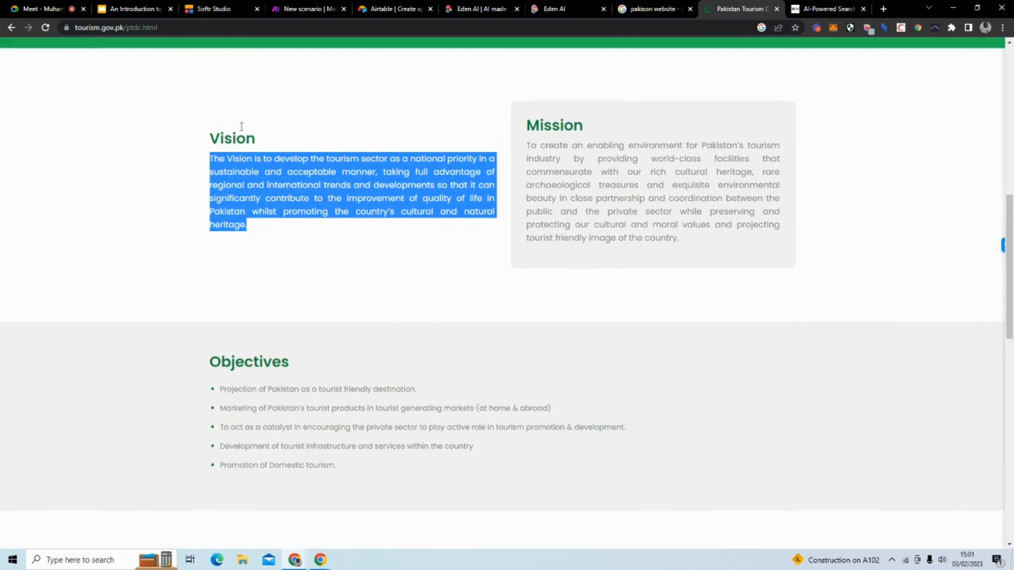
{"action": "left_click", "coordinate": [309, 8]}
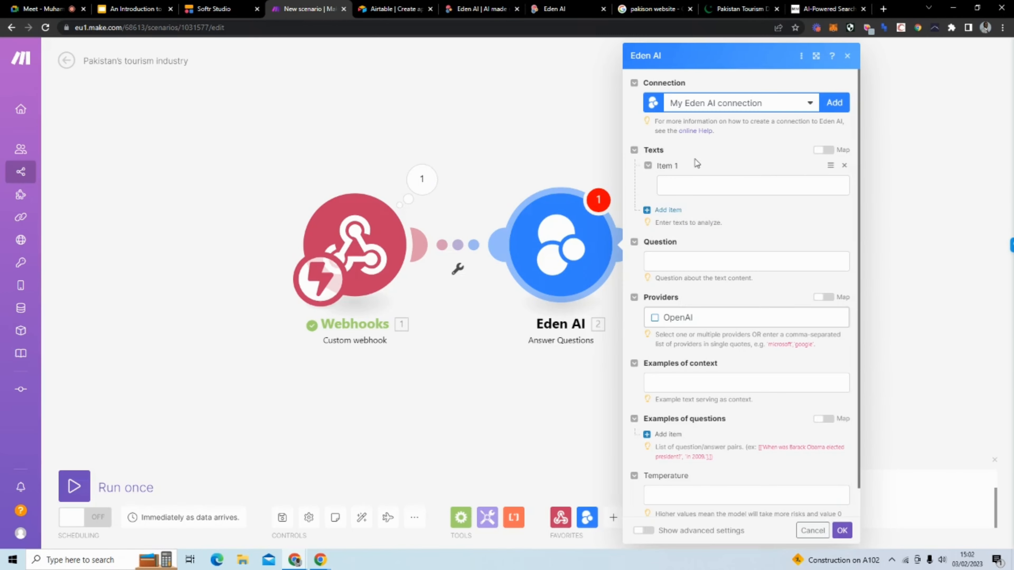
{"action": "left_click", "coordinate": [705, 183]}
{"action": "key", "text": "ctrl+v"}
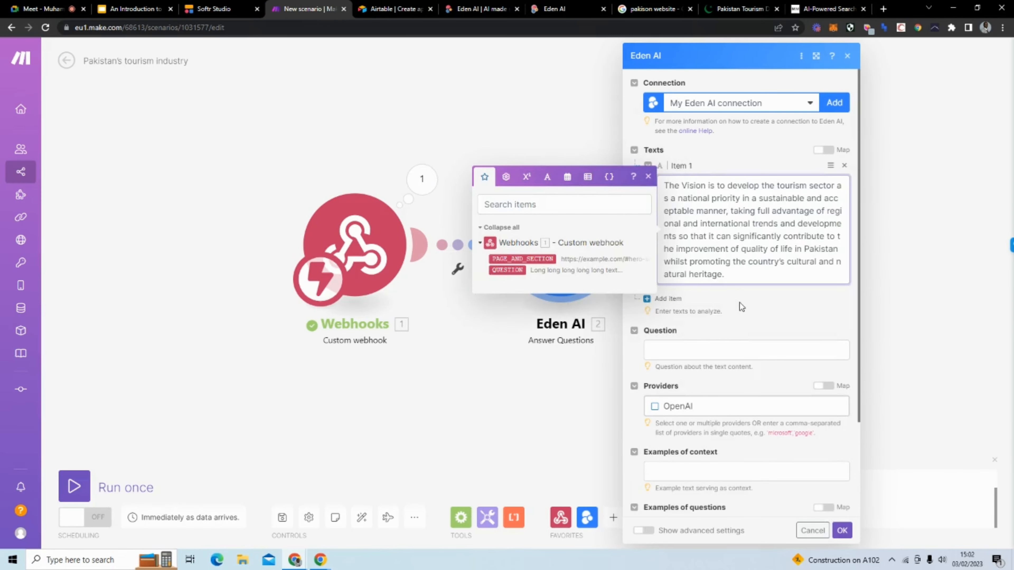
{"action": "left_click", "coordinate": [739, 303]}
Step: Add Item 2 and paste the Mission paragraph into it
{"action": "left_click", "coordinate": [667, 299]}
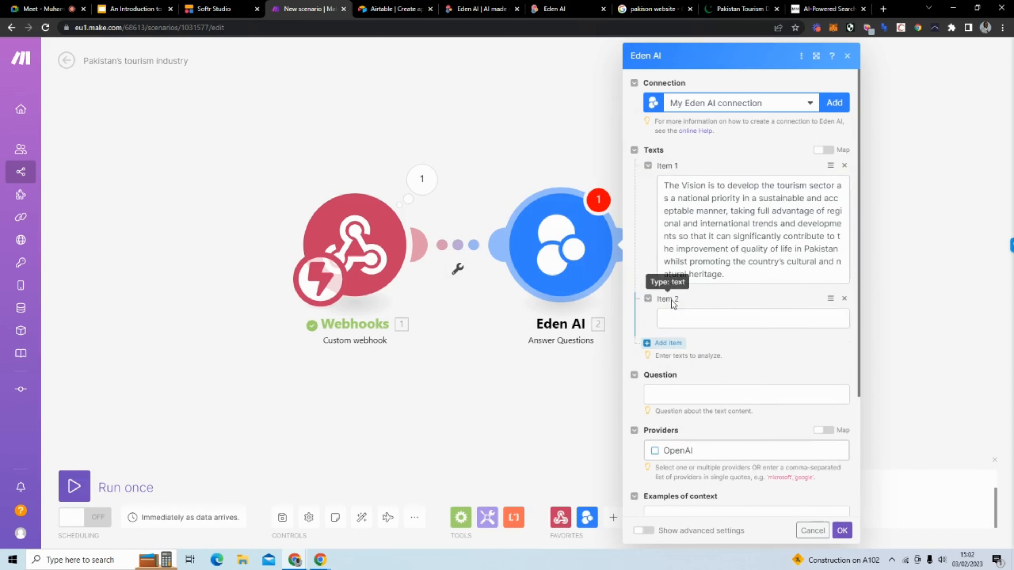
{"action": "left_click", "coordinate": [739, 9]}
{"action": "left_click_drag", "start_coordinate": [688, 243], "coordinate": [527, 145]}
{"action": "key", "text": "ctrl+c"}
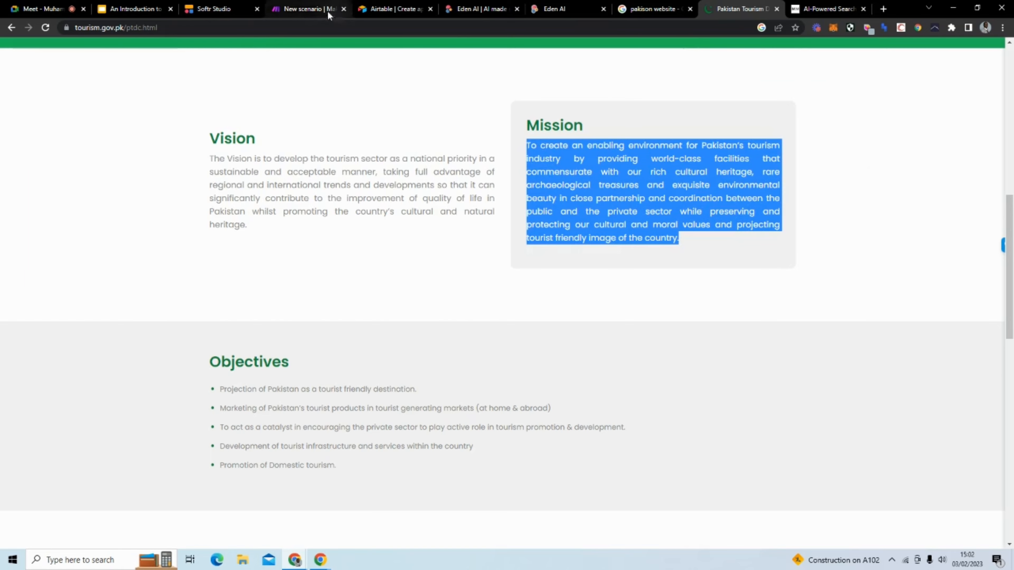
{"action": "left_click", "coordinate": [307, 9]}
{"action": "left_click", "coordinate": [679, 316]}
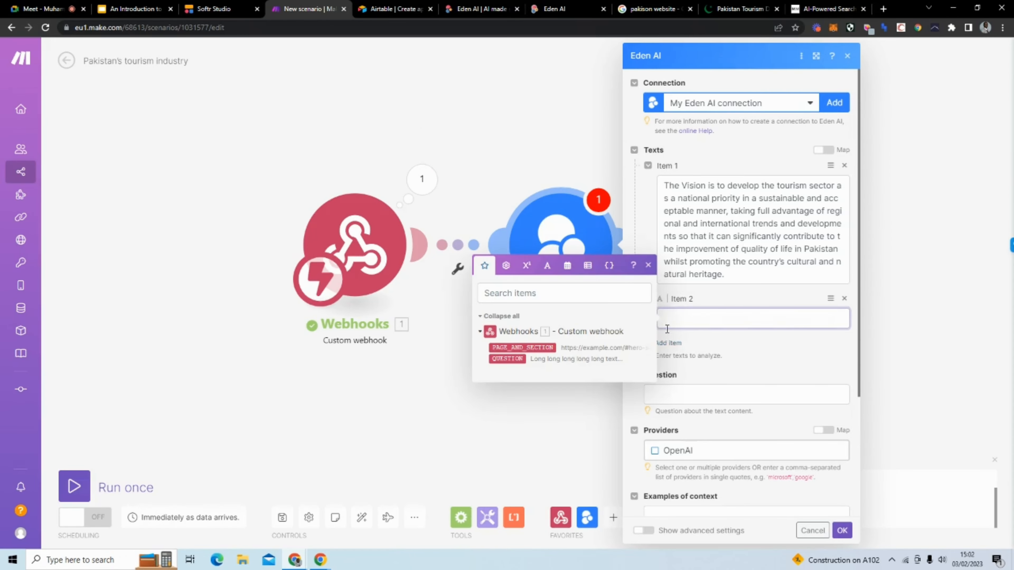
{"action": "key", "text": "ctrl+v"}
Step: Add Item 3 with the Objectives heading and its five bullets, adding a colon after 'Objectives'
{"action": "left_click", "coordinate": [663, 453]}
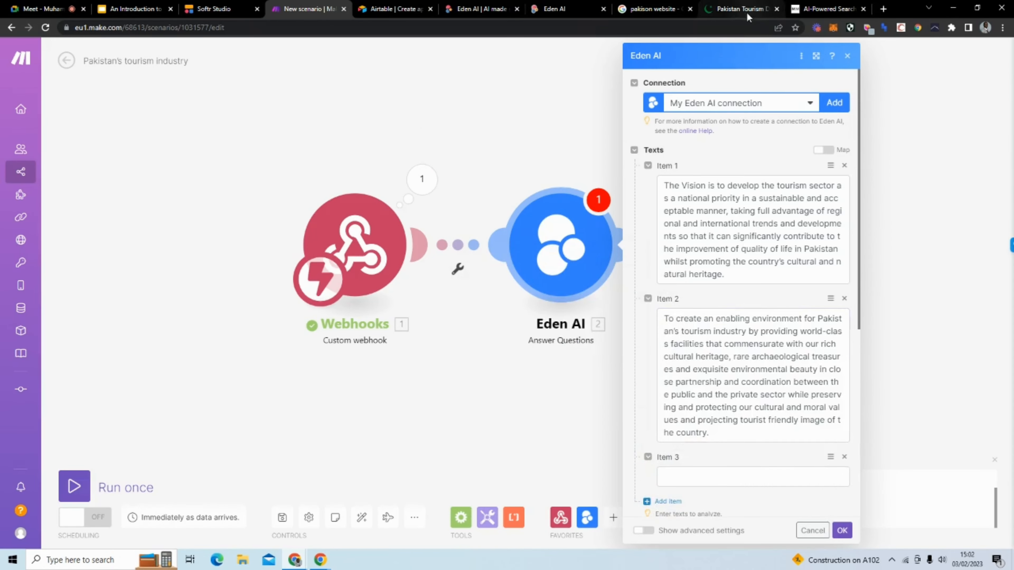
{"action": "left_click", "coordinate": [760, 7]}
{"action": "left_click_drag", "start_coordinate": [349, 466], "coordinate": [209, 359]}
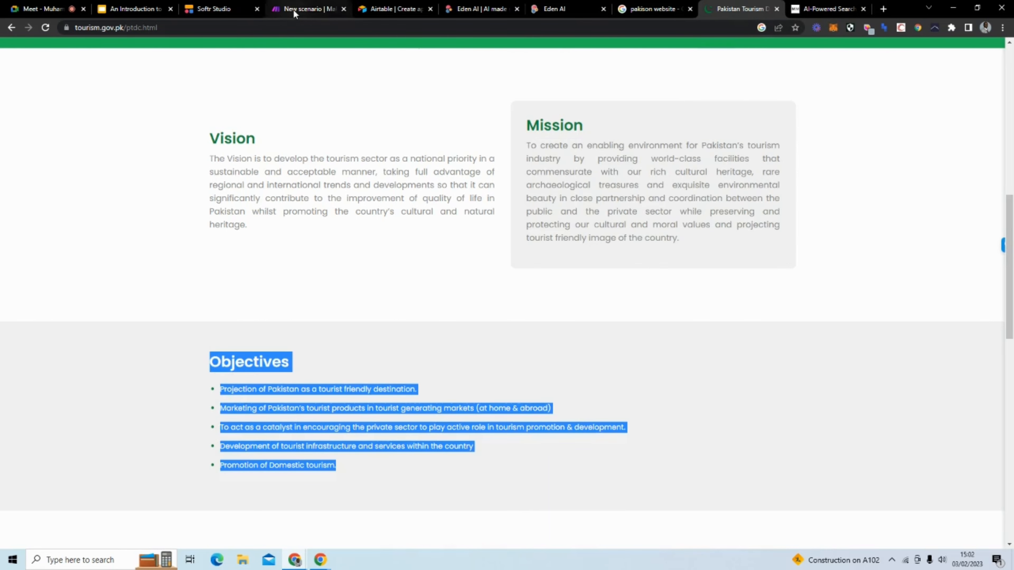
{"action": "left_click", "coordinate": [308, 9]}
{"action": "left_click", "coordinate": [698, 477]}
{"action": "type", "text": "ObjectivesProjection of Pakistan as a tourist friendly destination.Marketing of Pakistan's tourist products in tourist generating markets (at home & abroad)To act as a catalyst in encouraging the private sector to play active role in tourism promotion & development.Development of tourist infrastructure and services within the countryPromotion of Domestic tourism."}
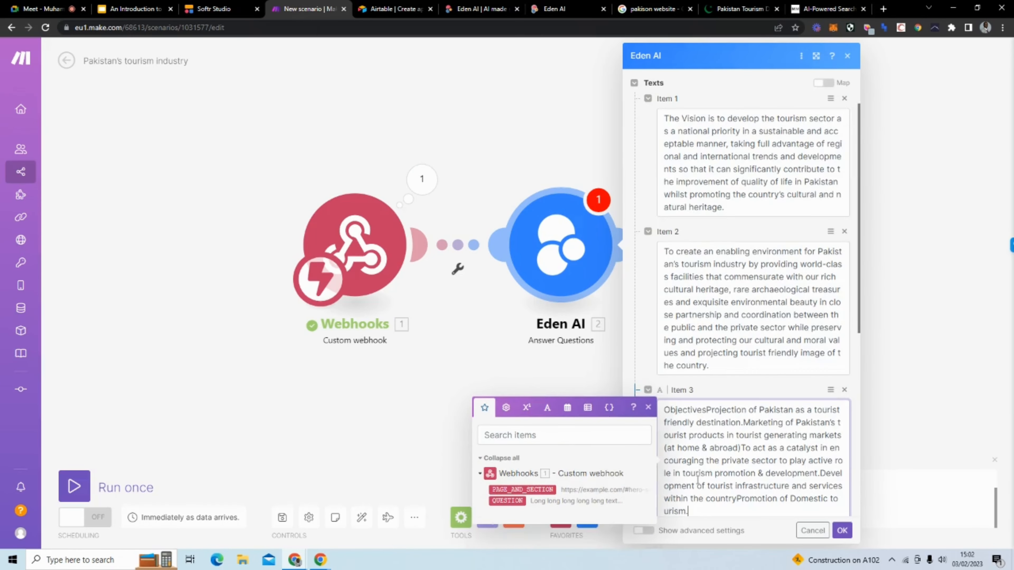
{"action": "left_click", "coordinate": [708, 410]}
{"action": "type", "text": ":"}
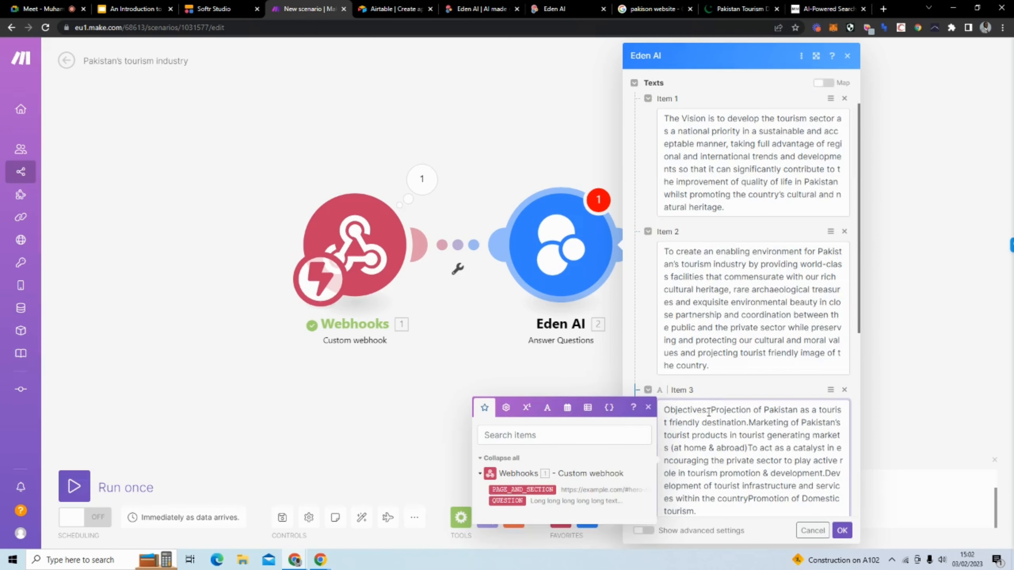
{"action": "left_click", "coordinate": [732, 384]}
{"action": "scroll", "coordinate": [732, 384], "scroll_direction": "down", "scroll_amount": 3}
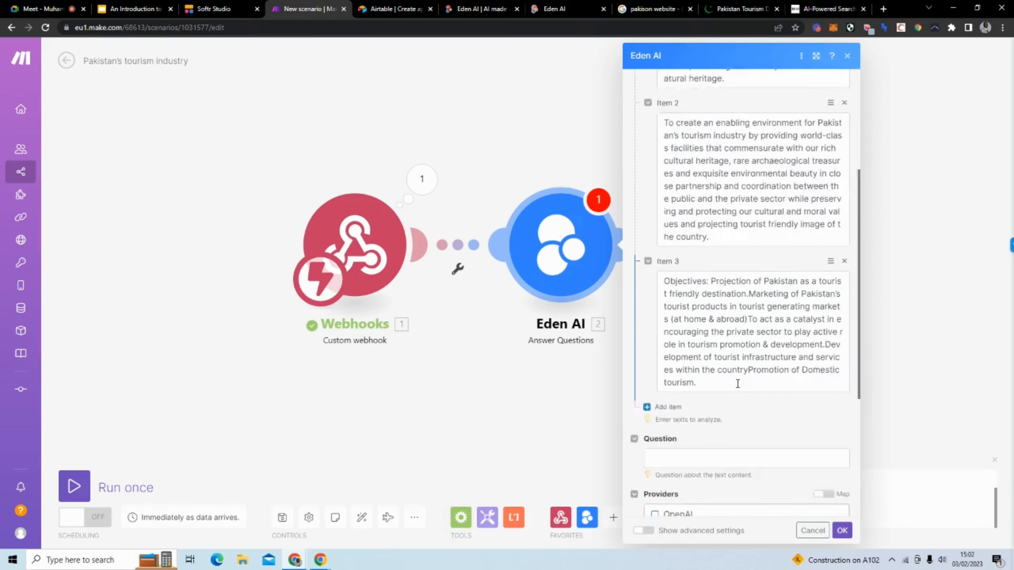
{"action": "scroll", "coordinate": [737, 384], "scroll_direction": "down", "scroll_amount": 2}
{"action": "scroll", "coordinate": [733, 390], "scroll_direction": "down", "scroll_amount": 4}
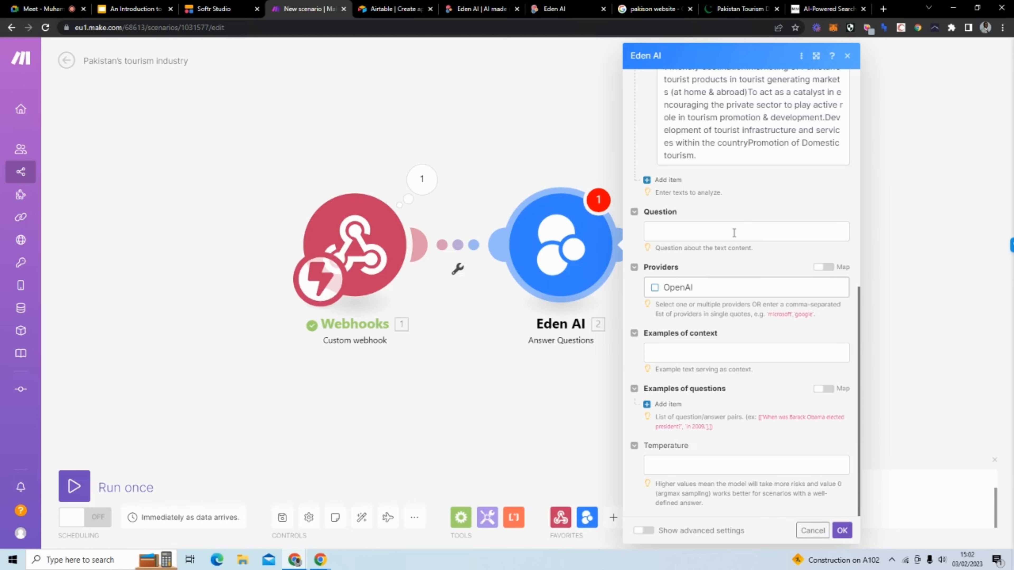
Step: Load postman.com in a new browser tab from the 'post' address-bar suggestion
{"action": "left_click", "coordinate": [884, 9]}
{"action": "type", "text": "post"}
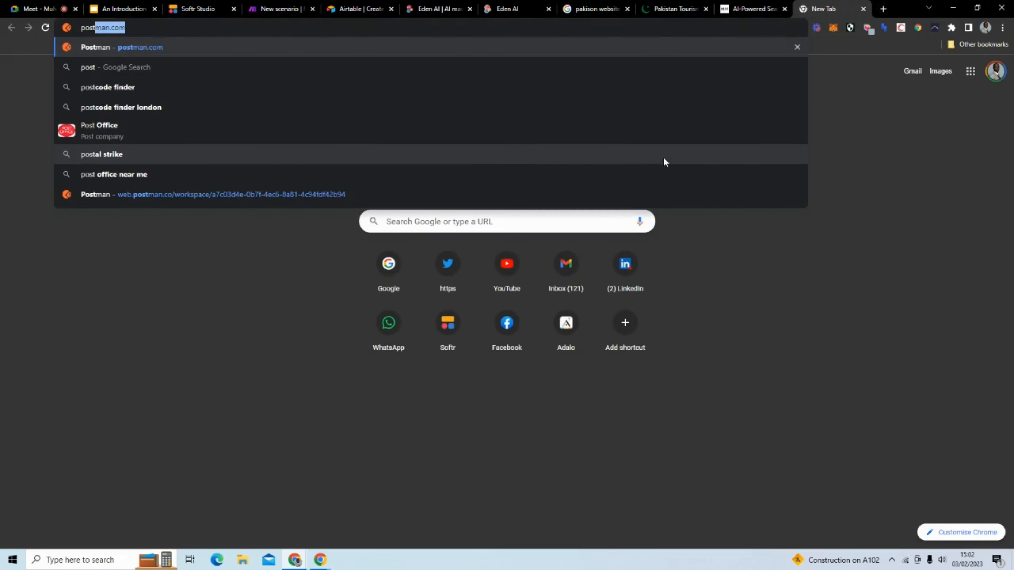
{"action": "key", "text": "Return"}
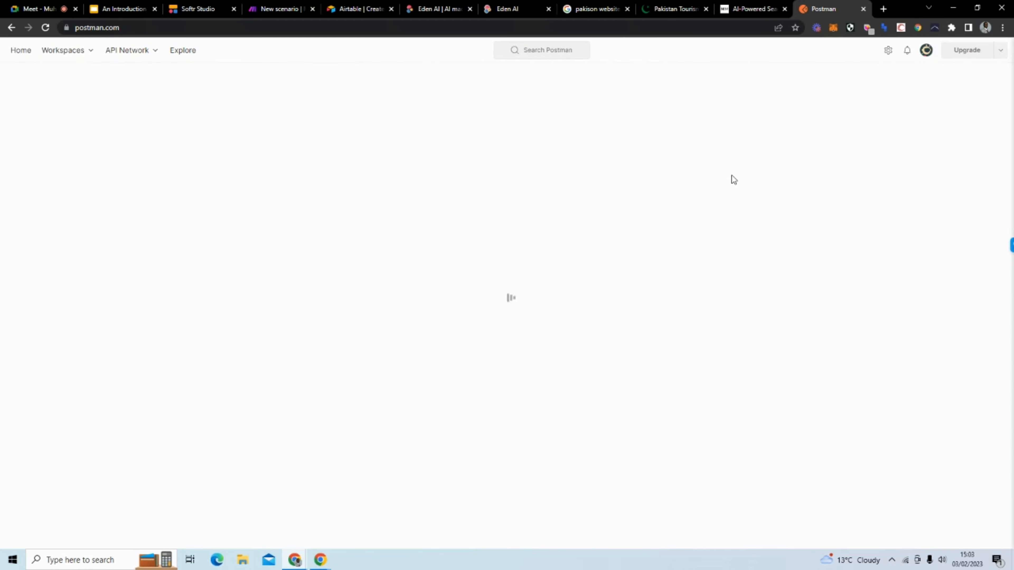
Step: Google 'goodreads api' and open the Goodreads API documentation result
{"action": "left_click", "coordinate": [591, 26]}
{"action": "type", "text": "google"}
{"action": "key", "text": "Return"}
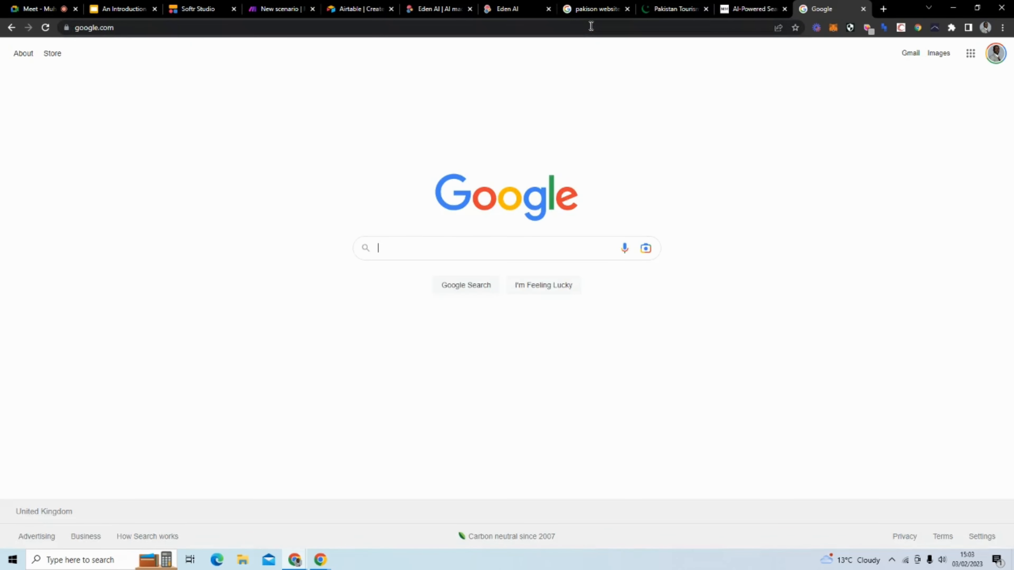
{"action": "type", "text": "goodre"}
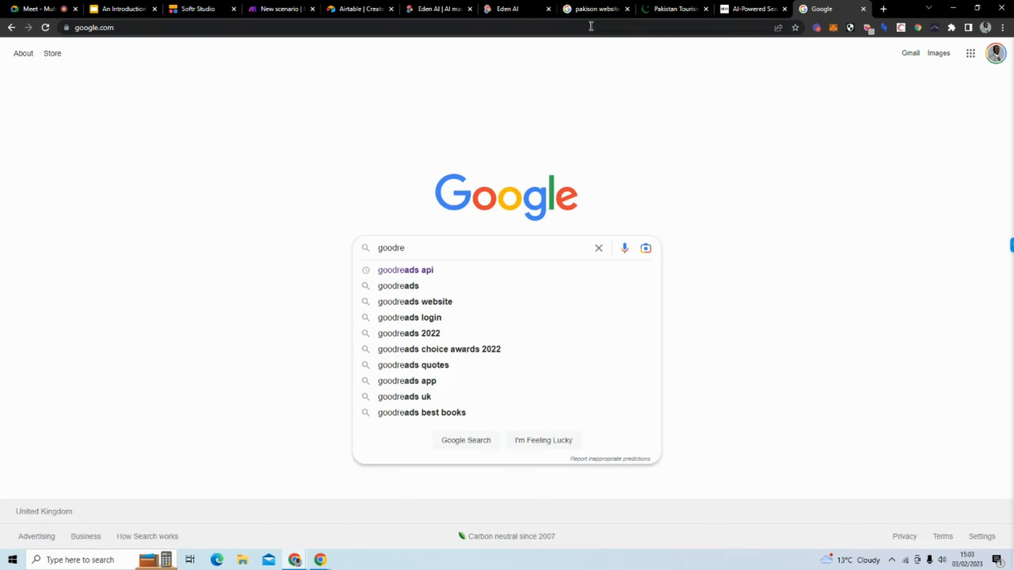
{"action": "key", "text": "Down"}
{"action": "key", "text": "Return"}
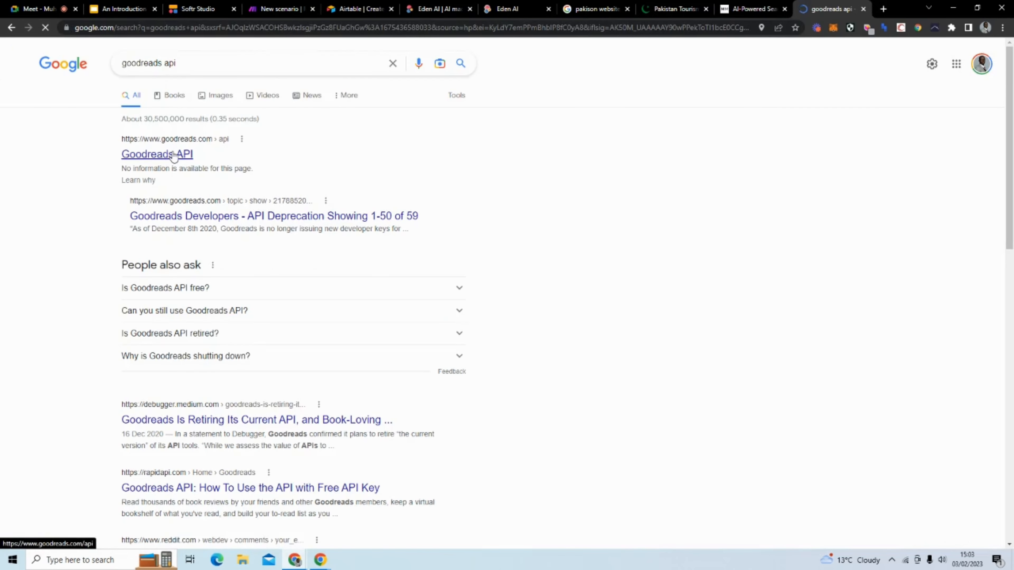
{"action": "left_click", "coordinate": [174, 155]}
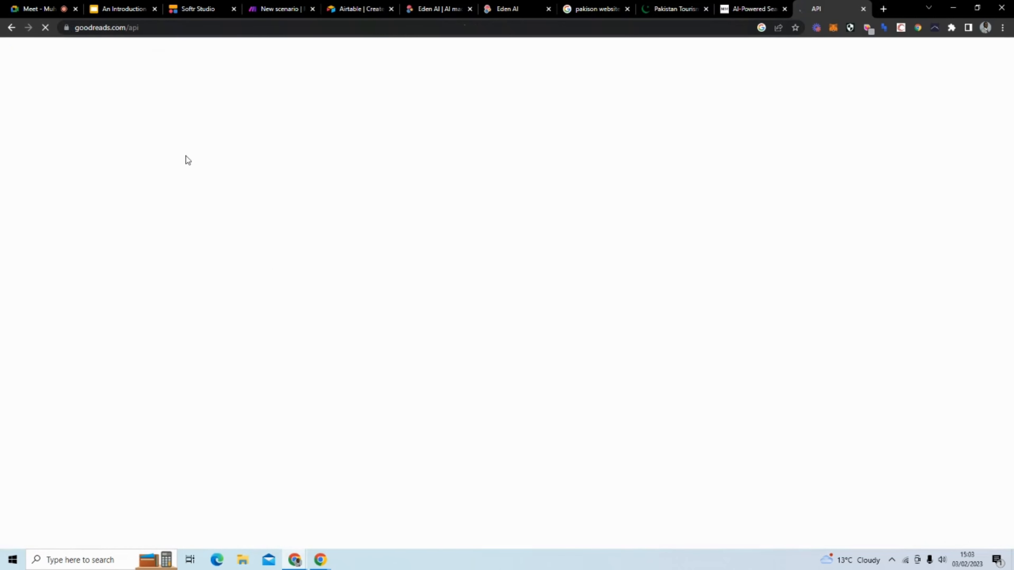
Step: Scroll down through the Goodreads API methods list
{"action": "scroll", "coordinate": [186, 184], "scroll_direction": "down", "scroll_amount": 7}
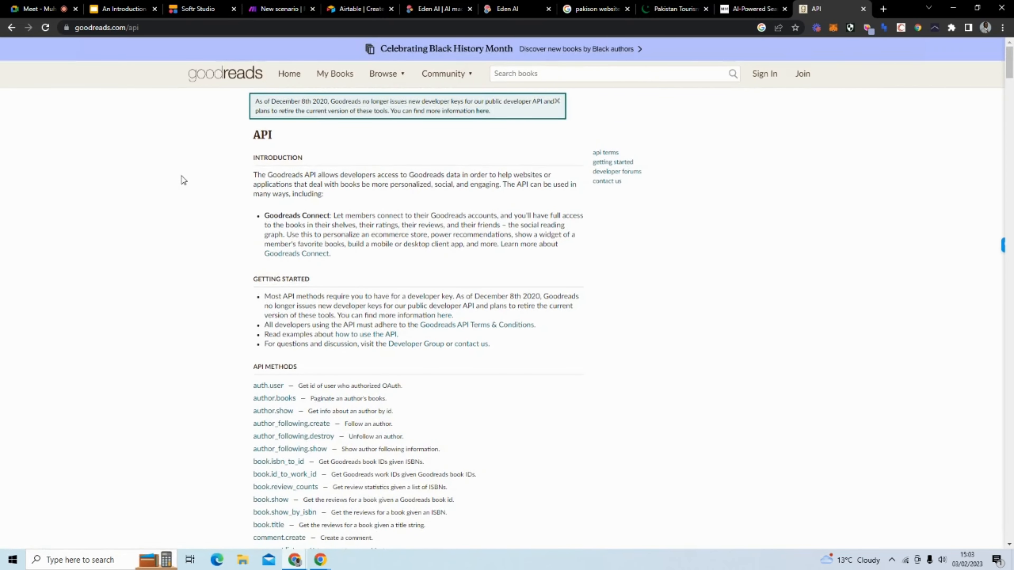
{"action": "scroll", "coordinate": [192, 211], "scroll_direction": "down", "scroll_amount": 4}
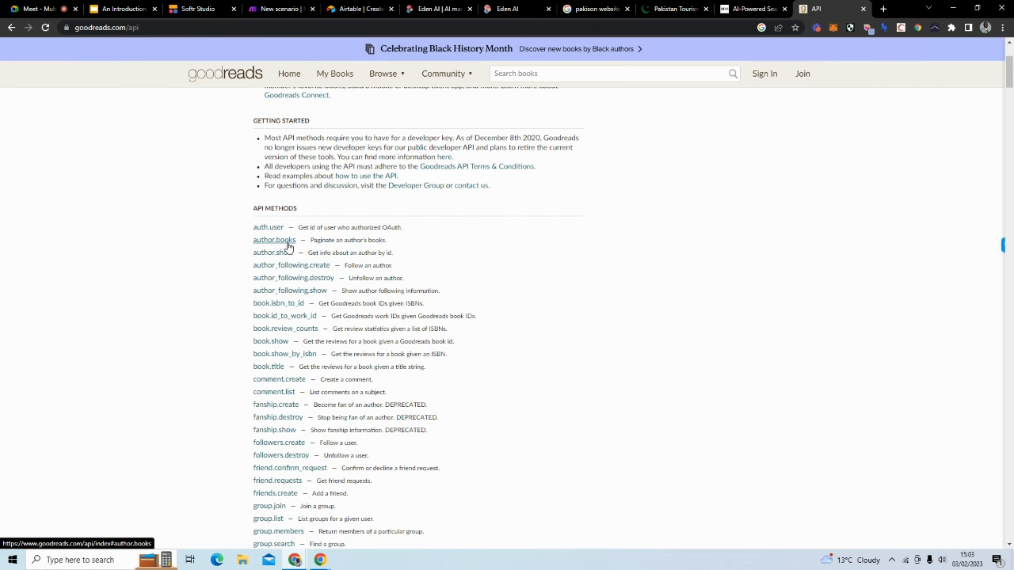
{"action": "scroll", "coordinate": [237, 280], "scroll_direction": "down", "scroll_amount": 5}
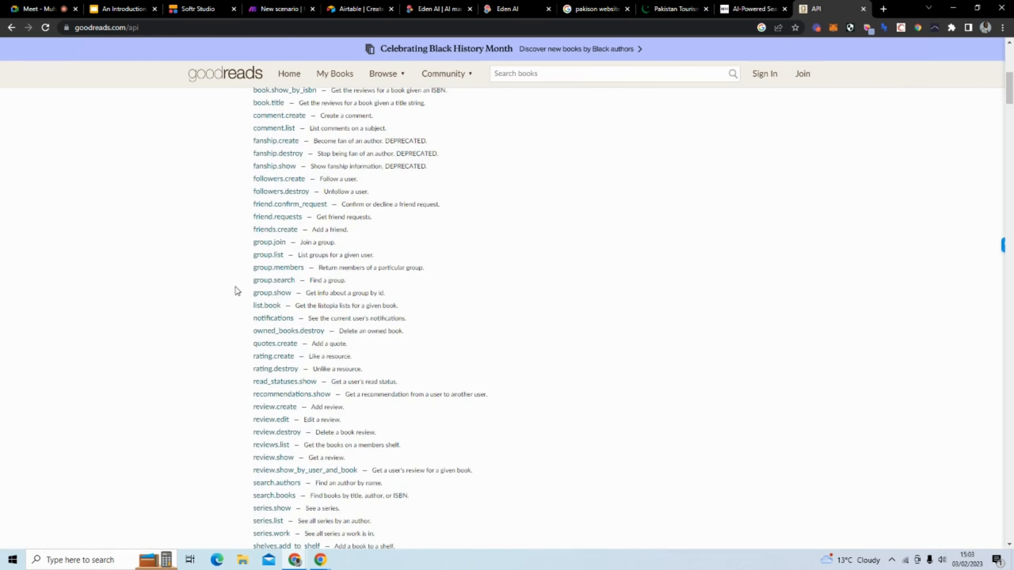
{"action": "scroll", "coordinate": [237, 291], "scroll_direction": "down", "scroll_amount": 4}
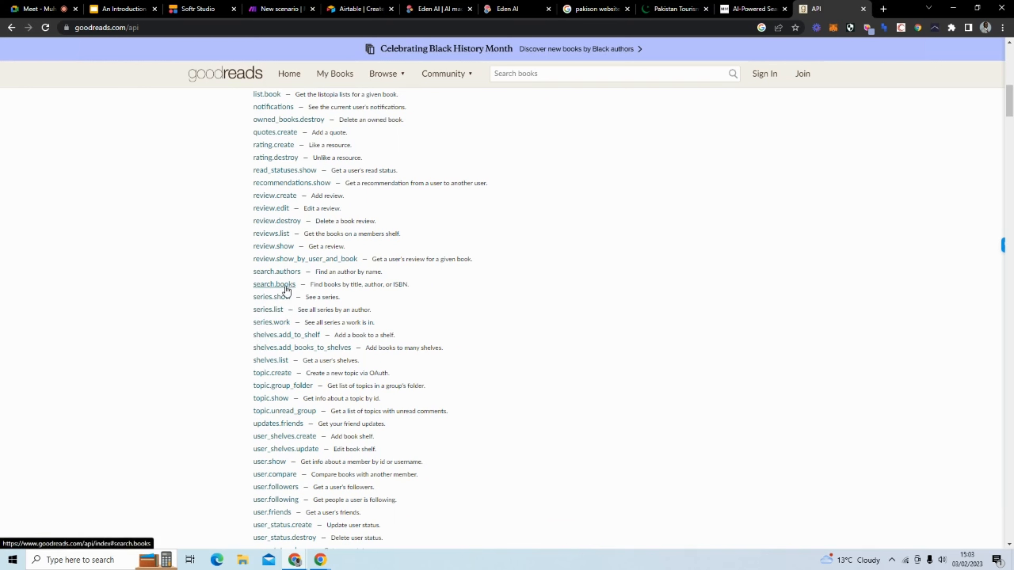
Step: Close the sign-up popup and view search.books: a GET request to search/index.xml
{"action": "left_click", "coordinate": [287, 292]}
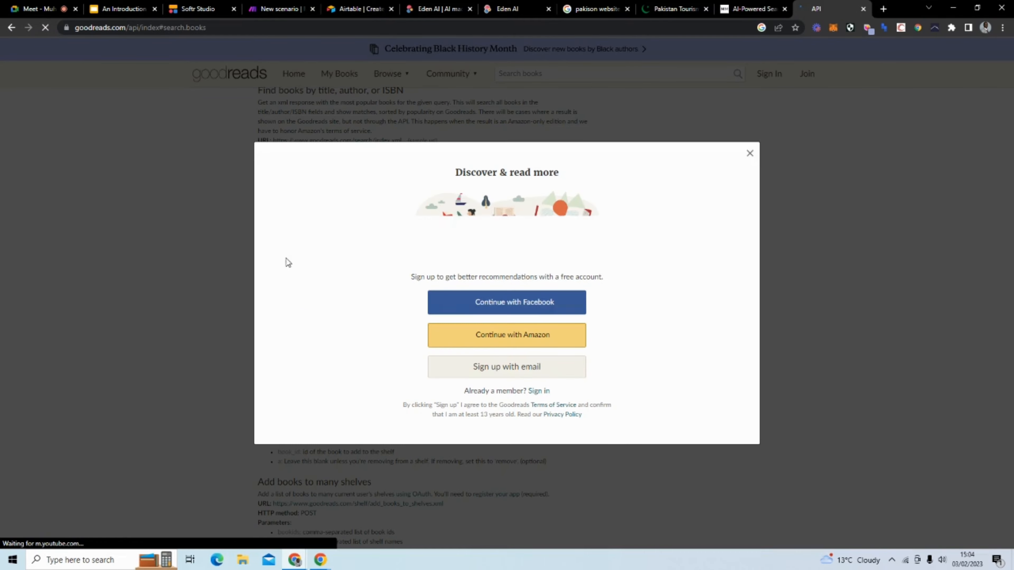
{"action": "left_click", "coordinate": [751, 155]}
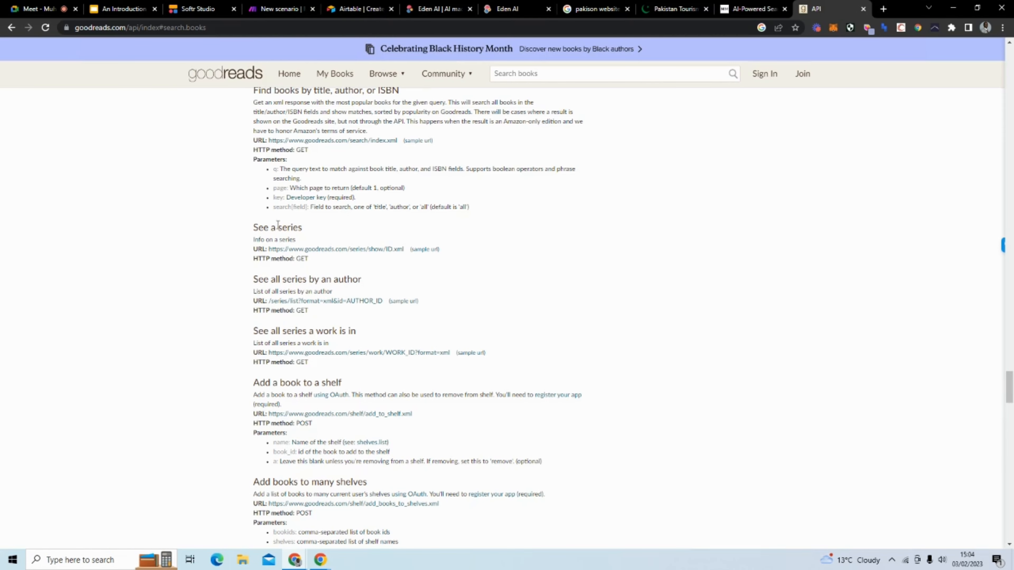
{"action": "scroll", "coordinate": [270, 191], "scroll_direction": "up", "scroll_amount": 1}
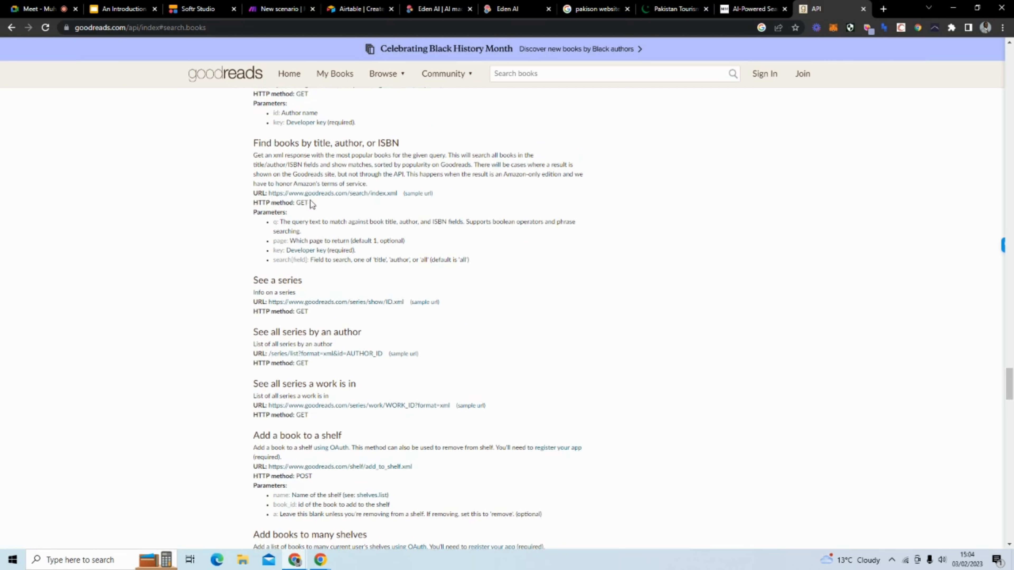
{"action": "left_click_drag", "start_coordinate": [308, 204], "coordinate": [255, 205]}
{"action": "left_click", "coordinate": [255, 205]}
Step: Map Webhooks > QUESTION into the Eden AI Question field and tick OpenAI under Providers
{"action": "left_click", "coordinate": [442, 7]}
{"action": "left_click", "coordinate": [510, 9]}
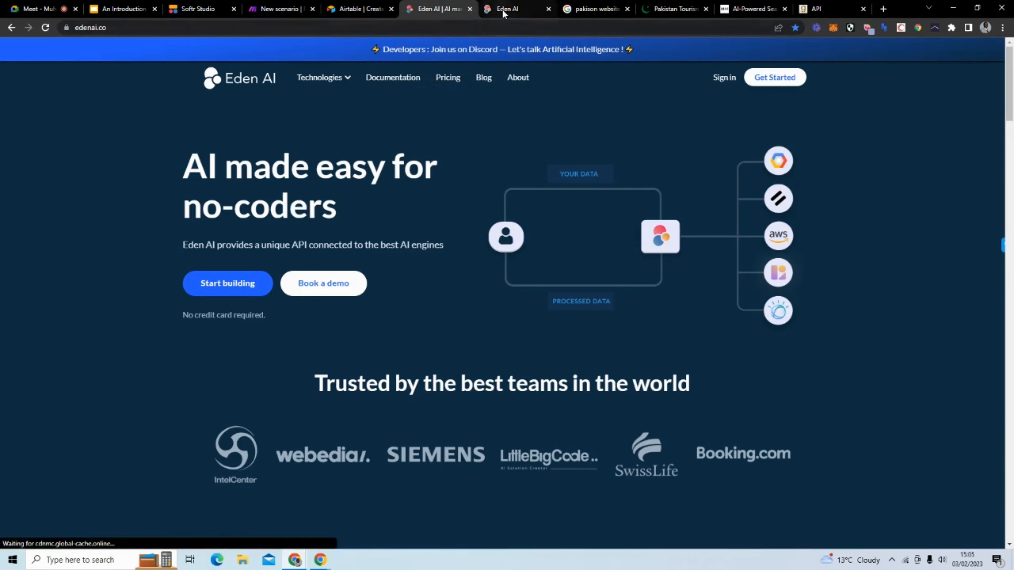
{"action": "left_click", "coordinate": [300, 9]}
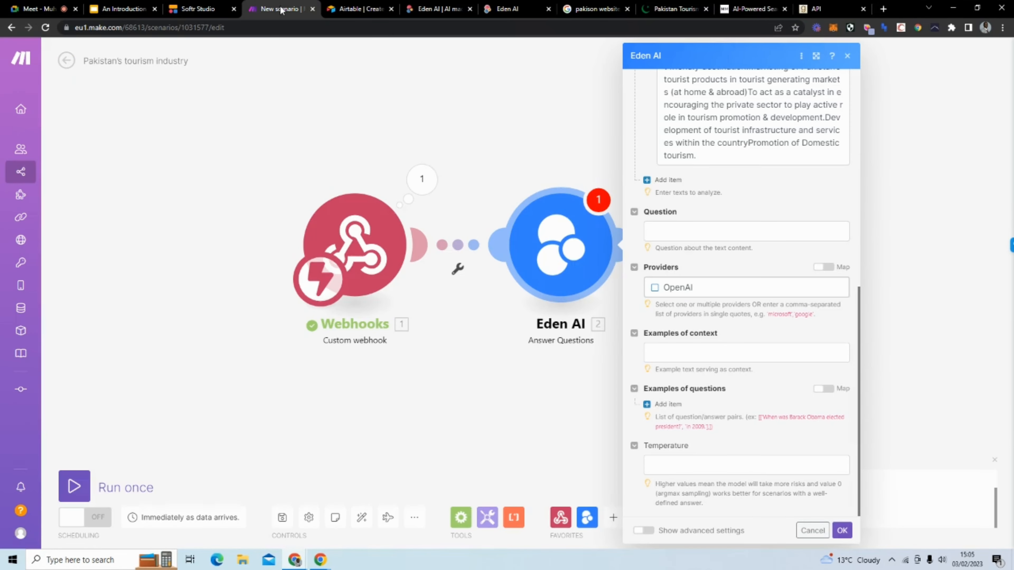
{"action": "scroll", "coordinate": [718, 228], "scroll_direction": "up", "scroll_amount": 10}
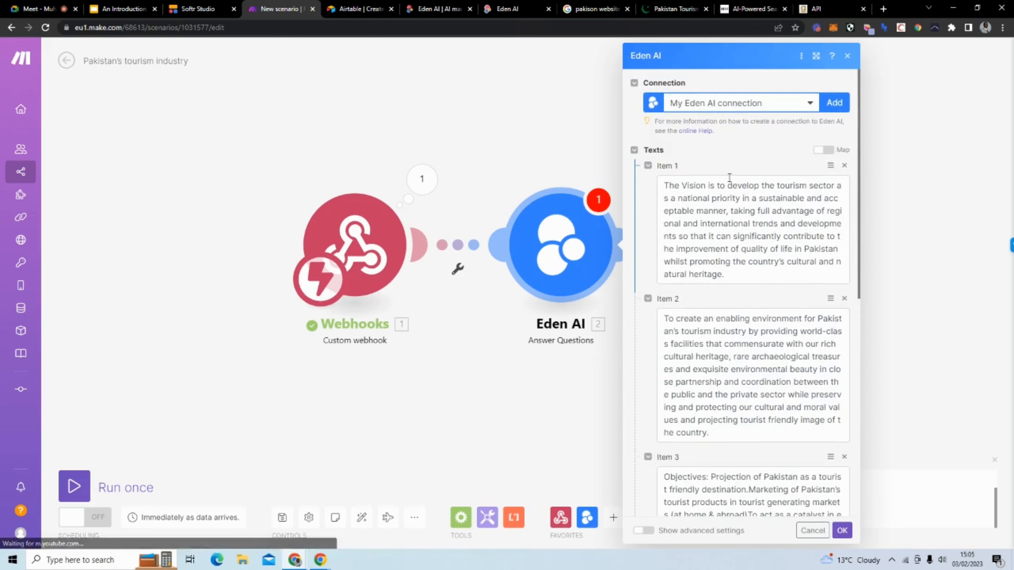
{"action": "scroll", "coordinate": [703, 224], "scroll_direction": "down", "scroll_amount": 9}
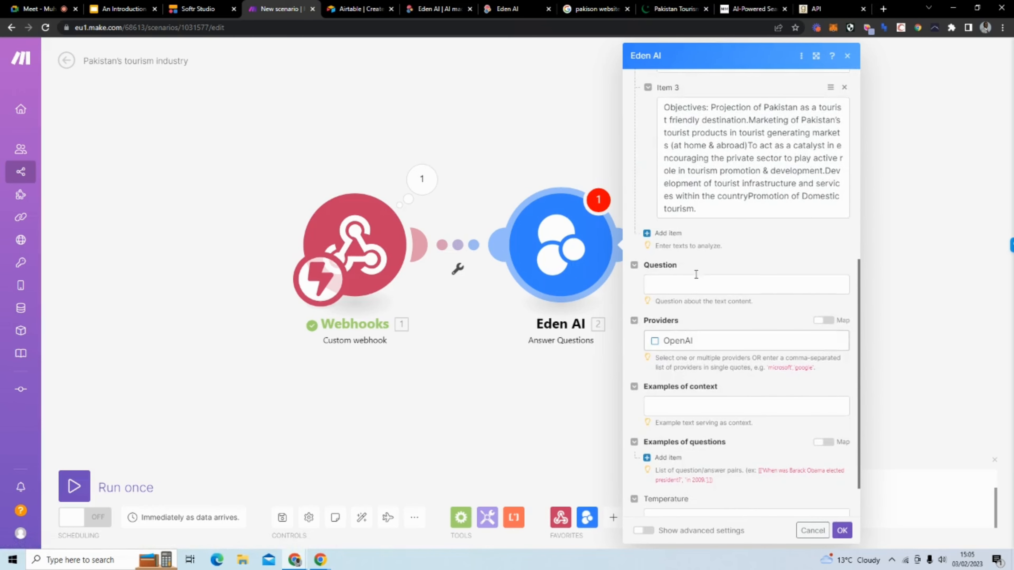
{"action": "left_click", "coordinate": [695, 283]}
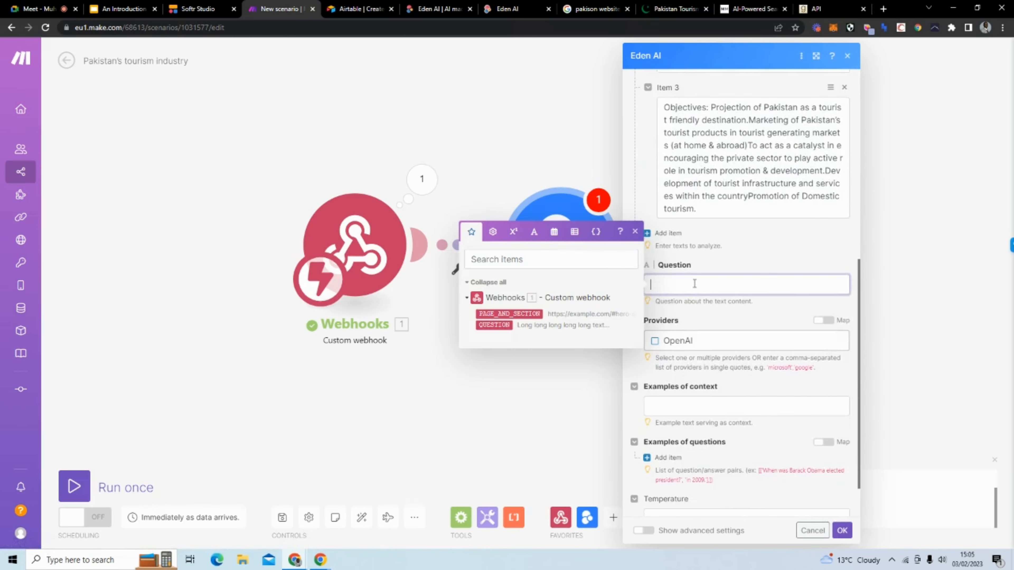
{"action": "left_click", "coordinate": [500, 324]}
{"action": "left_click", "coordinate": [705, 262]}
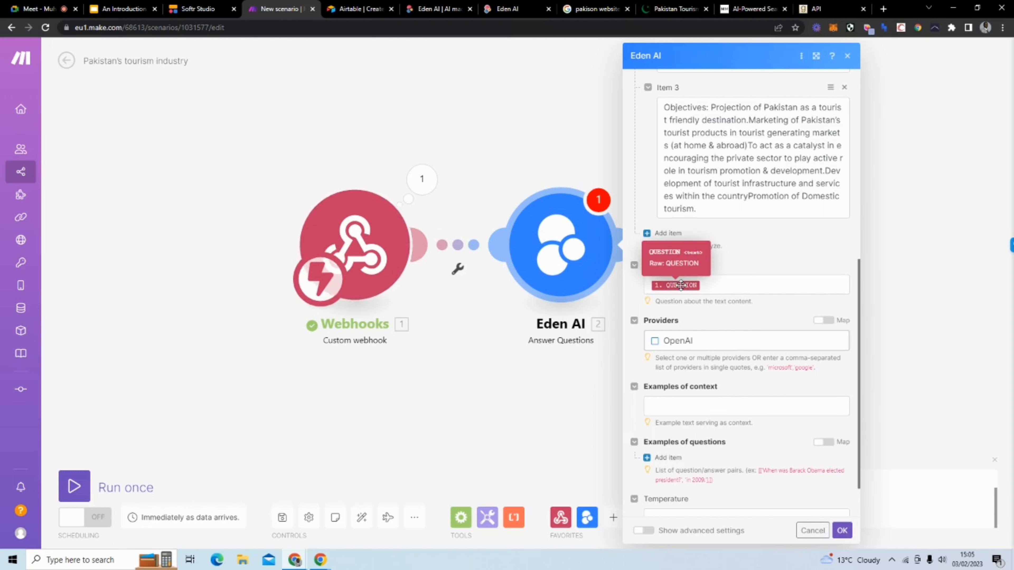
{"action": "left_click", "coordinate": [655, 341]}
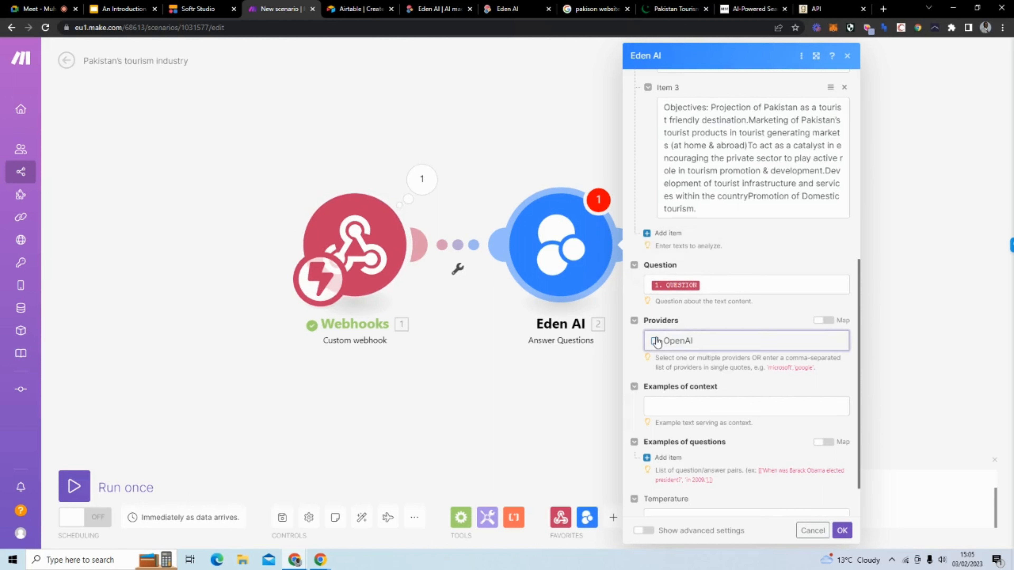
{"action": "scroll", "coordinate": [706, 366], "scroll_direction": "down", "scroll_amount": 1}
Step: Copy Item 1's Vision paragraph and paste it into Examples of context
{"action": "scroll", "coordinate": [717, 353], "scroll_direction": "down", "scroll_amount": 1}
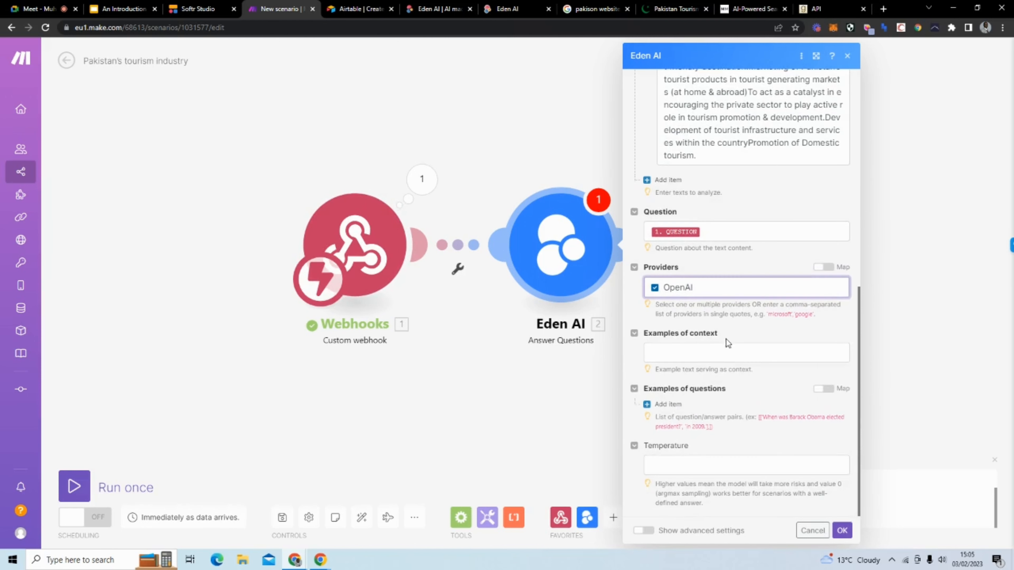
{"action": "left_click", "coordinate": [726, 346]}
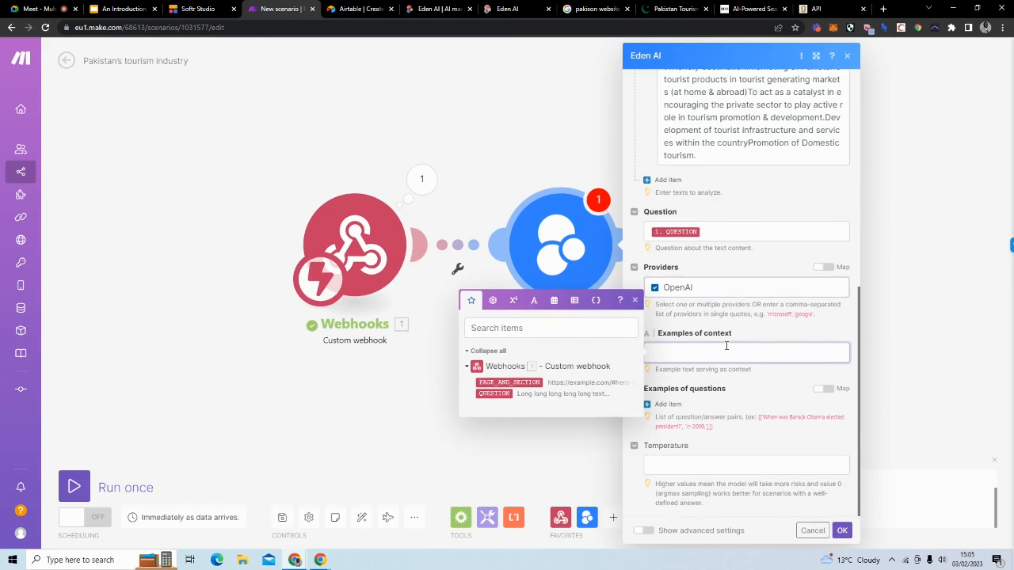
{"action": "scroll", "coordinate": [728, 265], "scroll_direction": "up", "scroll_amount": 6}
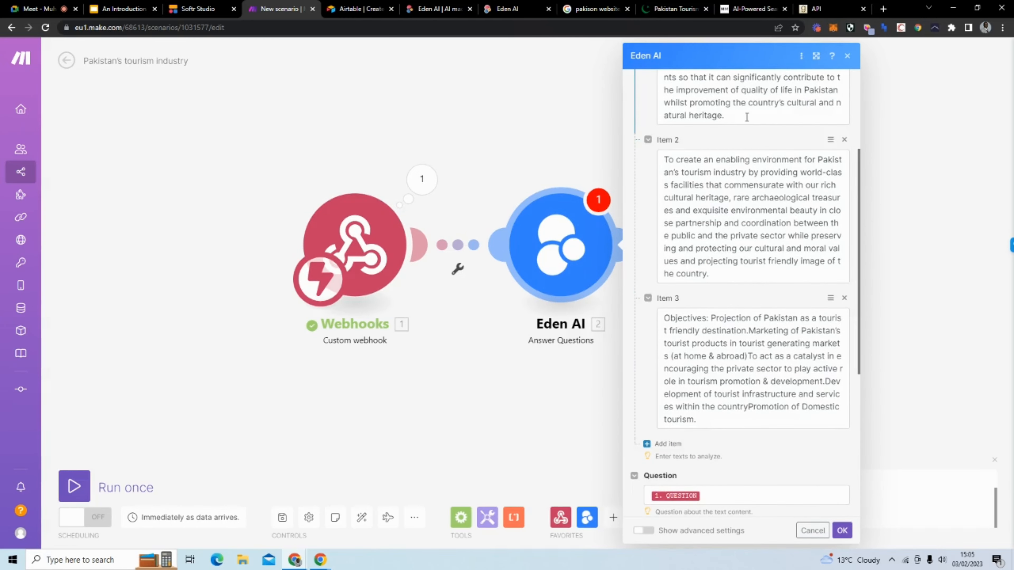
{"action": "scroll", "coordinate": [747, 117], "scroll_direction": "up", "scroll_amount": 4}
{"action": "left_click_drag", "start_coordinate": [725, 274], "coordinate": [662, 181]}
{"action": "key", "text": "ctrl+c"}
{"action": "left_click", "coordinate": [724, 296]}
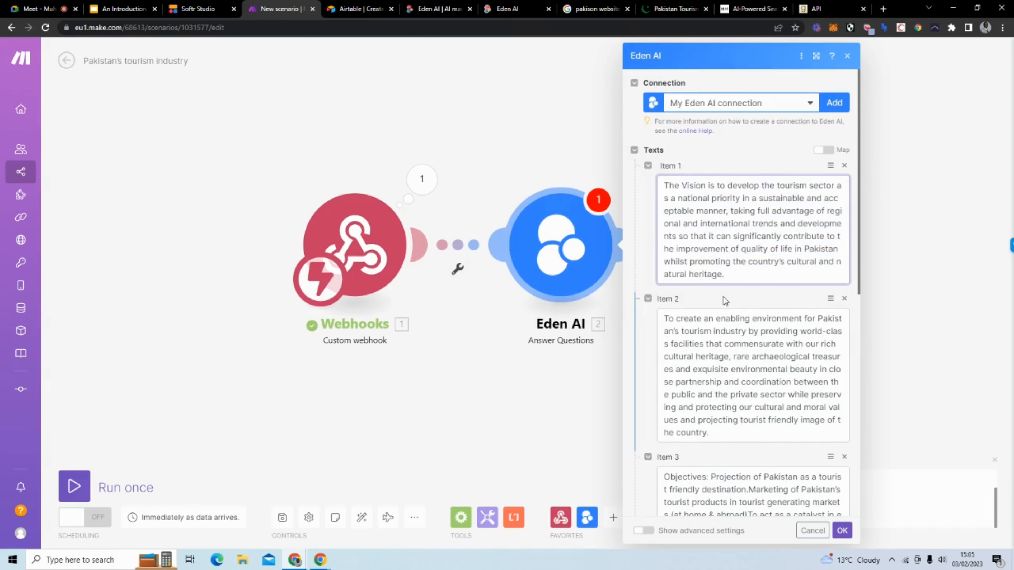
{"action": "scroll", "coordinate": [724, 296], "scroll_direction": "down", "scroll_amount": 7}
{"action": "left_click", "coordinate": [714, 457]}
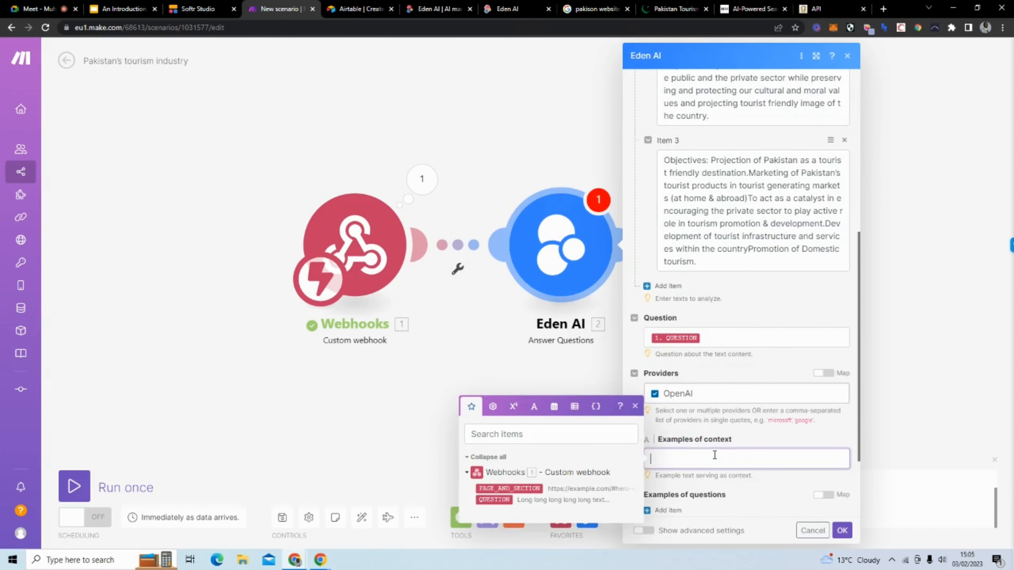
{"action": "key", "text": "ctrl+v"}
{"action": "left_click", "coordinate": [723, 400]}
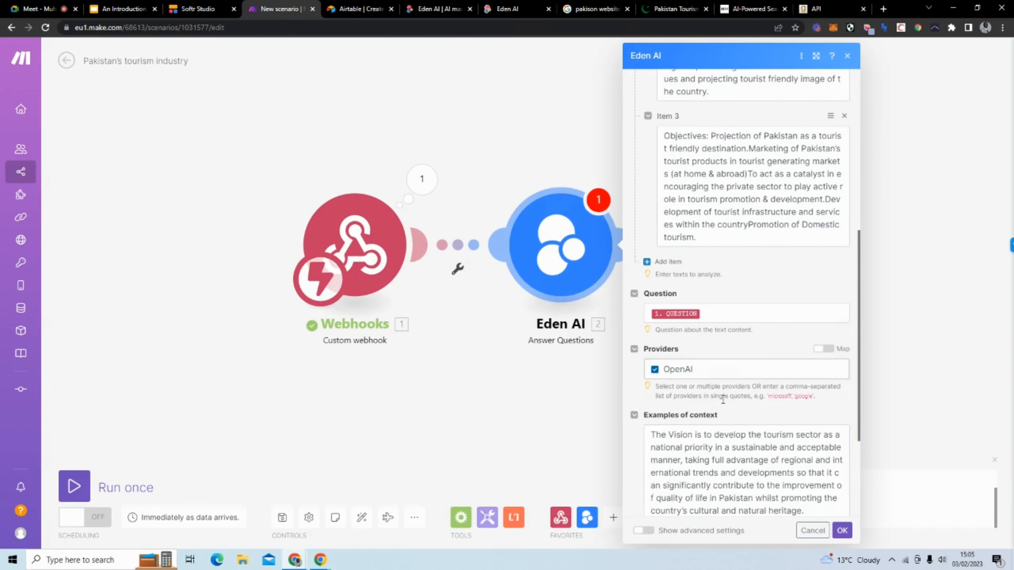
{"action": "scroll", "coordinate": [723, 400], "scroll_direction": "down", "scroll_amount": 5}
Step: Add an Examples of questions entry with a nested item, ready to fill in
{"action": "left_click", "coordinate": [667, 404]}
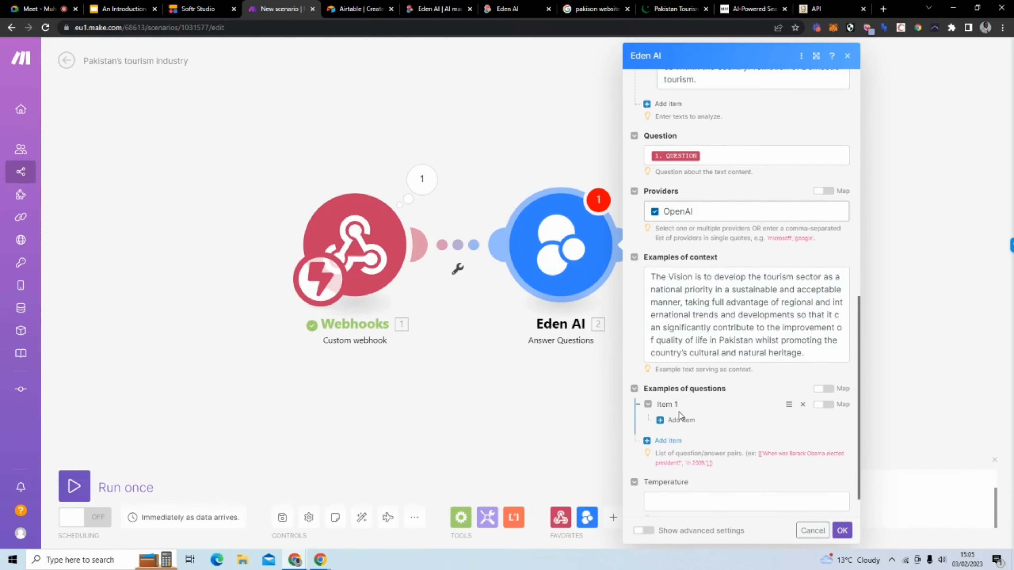
{"action": "scroll", "coordinate": [729, 426], "scroll_direction": "down", "scroll_amount": 1}
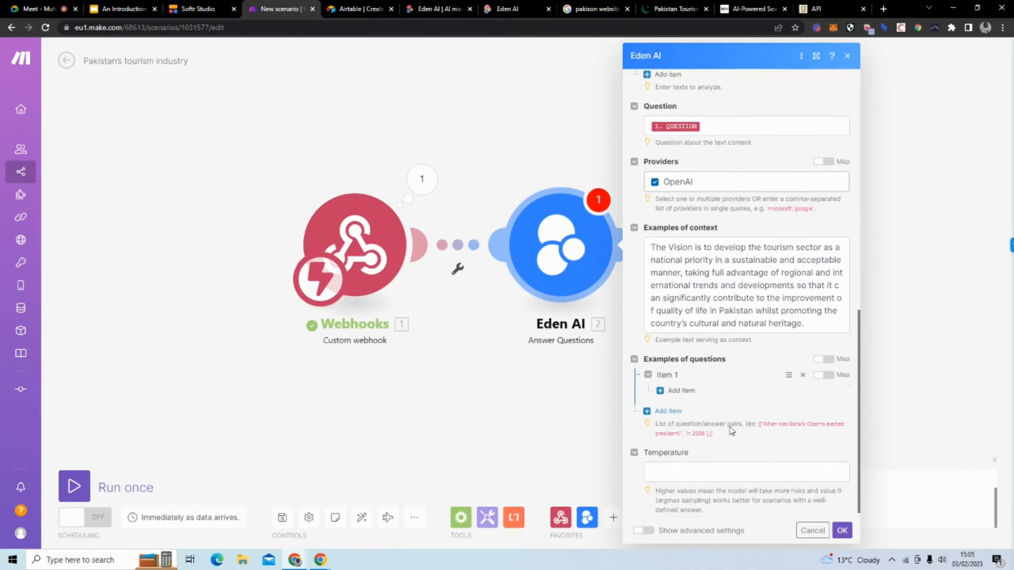
{"action": "left_click", "coordinate": [682, 389]}
{"action": "left_click", "coordinate": [709, 410]}
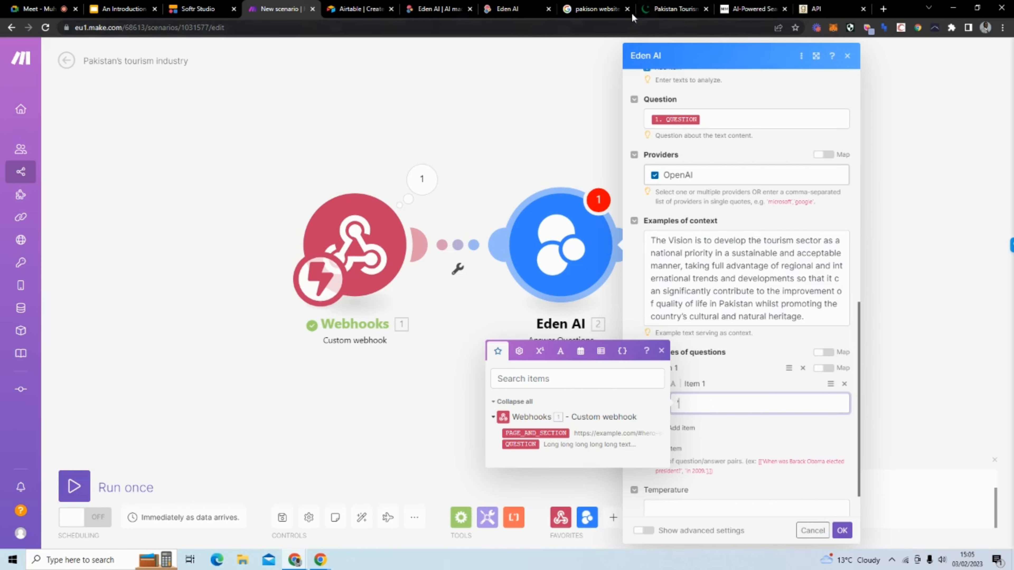
Step: Load Sample Response 1 and set the question to 'What is the vision for Pakistan?'
{"action": "left_click", "coordinate": [493, 13]}
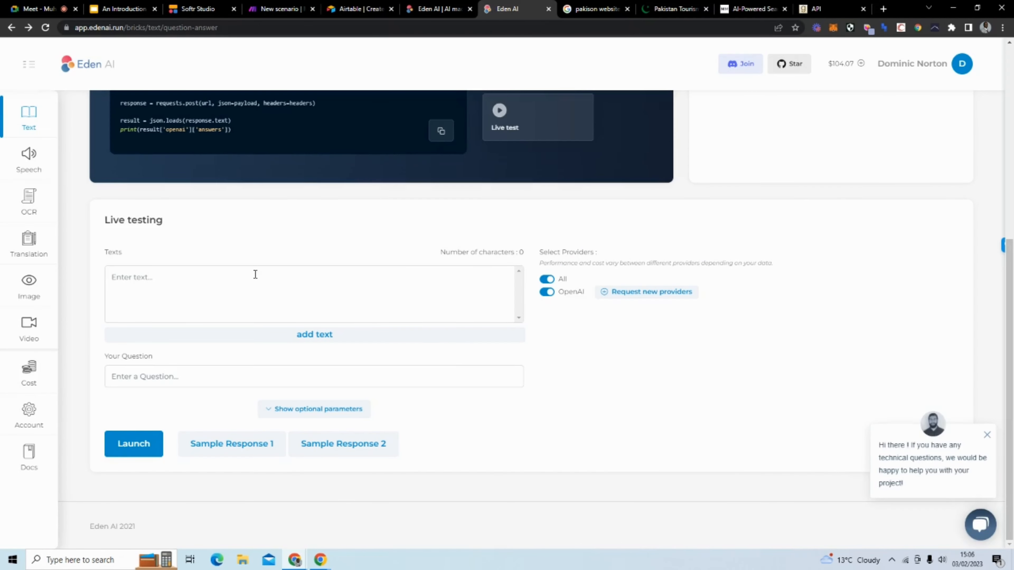
{"action": "left_click", "coordinate": [204, 446]}
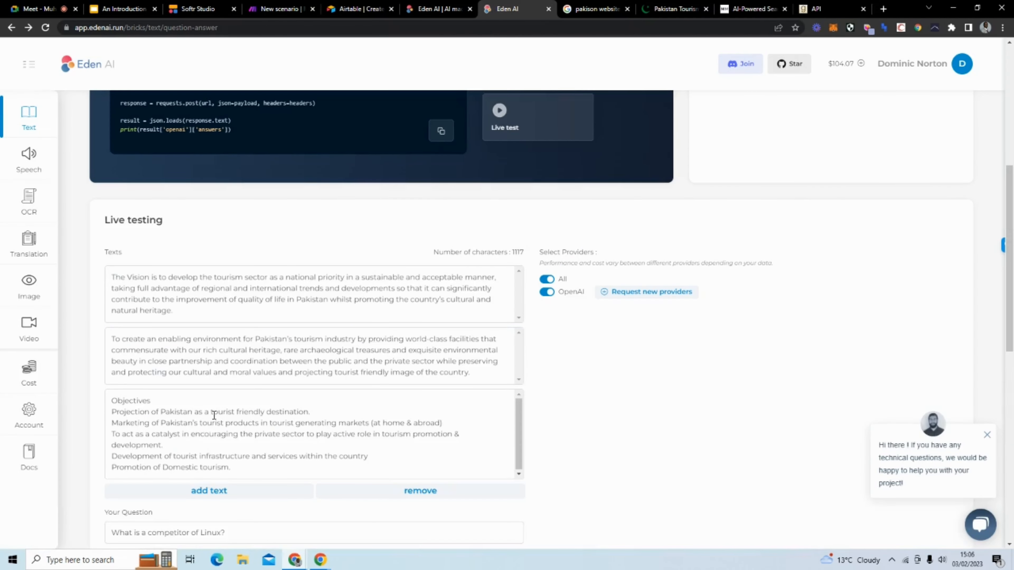
{"action": "scroll", "coordinate": [439, 296], "scroll_direction": "down", "scroll_amount": 1}
{"action": "scroll", "coordinate": [423, 329], "scroll_direction": "down", "scroll_amount": 4}
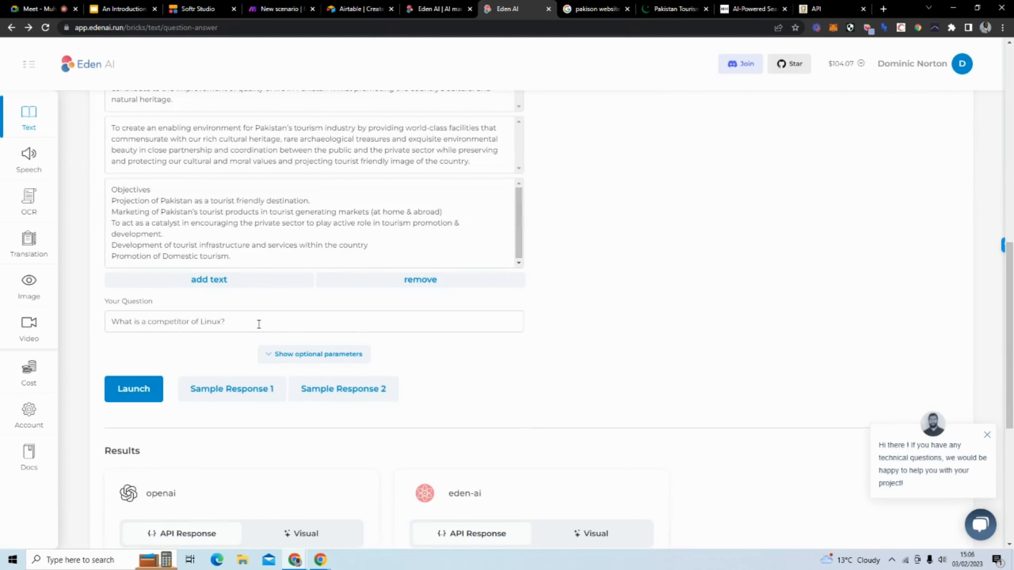
{"action": "left_click_drag", "start_coordinate": [255, 324], "coordinate": [100, 323]}
{"action": "scroll", "coordinate": [681, 268], "scroll_direction": "up", "scroll_amount": 3}
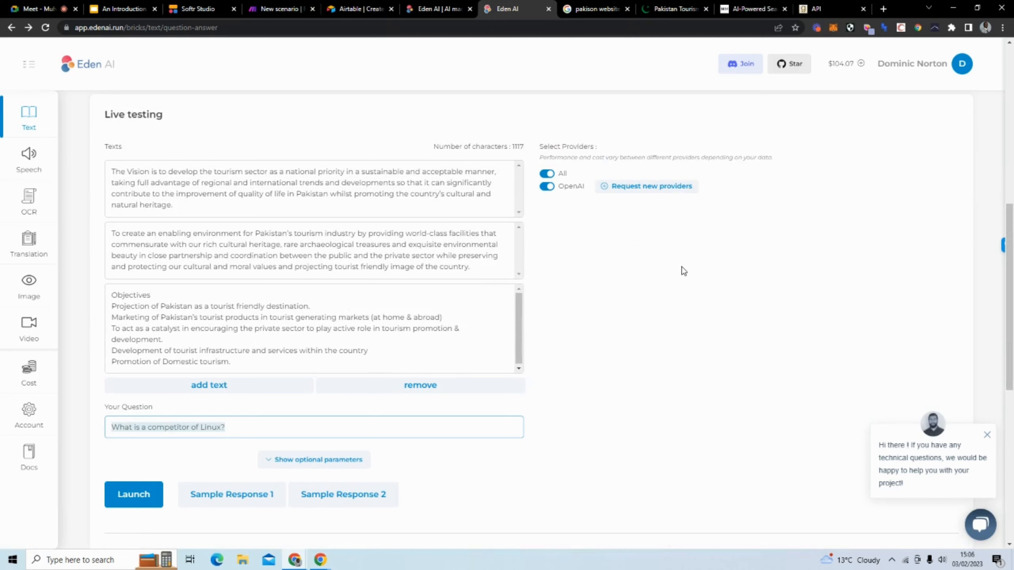
{"action": "type", "text": "What"}
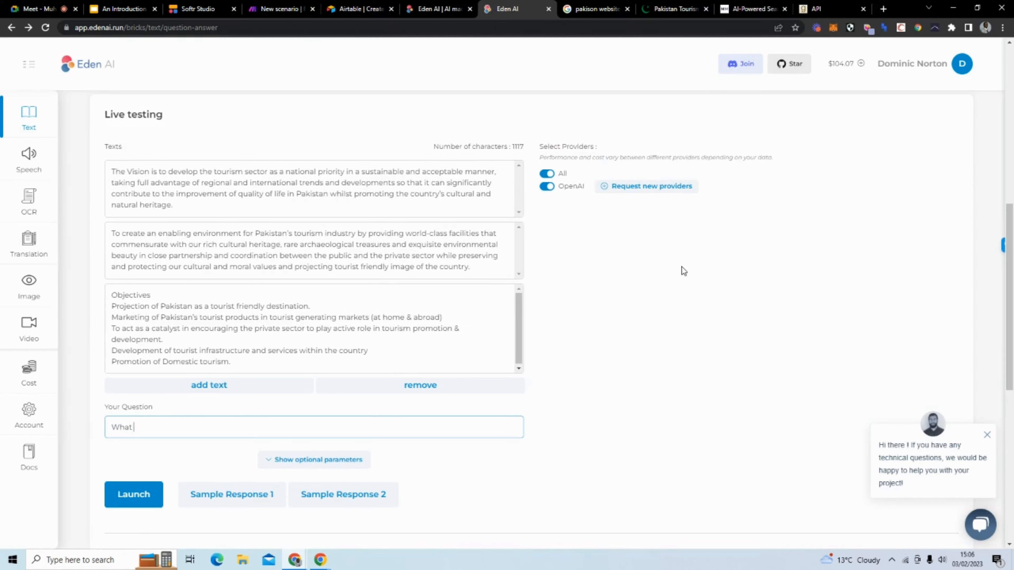
{"action": "type", "text": " is the vision for Pkaistan?"}
{"action": "left_click", "coordinate": [204, 429]}
{"action": "key", "text": "BackSpace"}
{"action": "key", "text": "BackSpace"}
{"action": "type", "text": "ak"}
Step: Launch the live test and review OpenAI's answer giving the tourism vision statement
{"action": "left_click", "coordinate": [122, 487]}
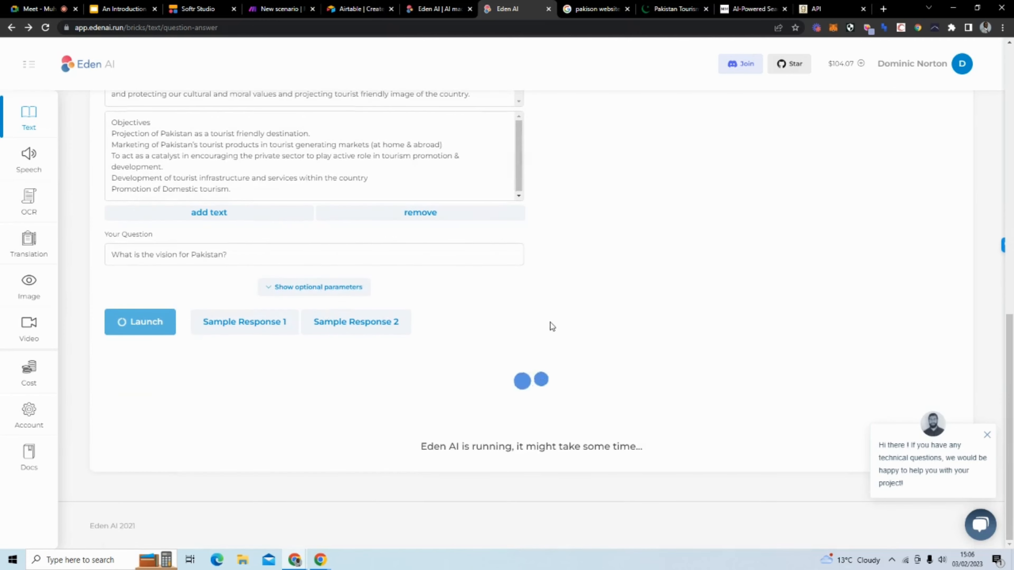
{"action": "left_click_drag", "start_coordinate": [232, 258], "coordinate": [86, 252]}
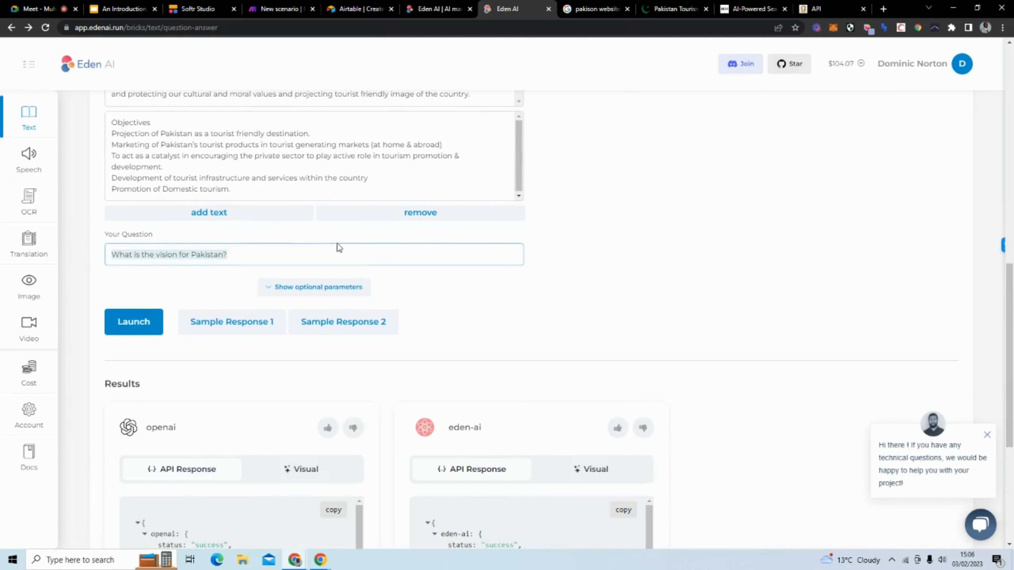
{"action": "scroll", "coordinate": [451, 245], "scroll_direction": "down", "scroll_amount": 6}
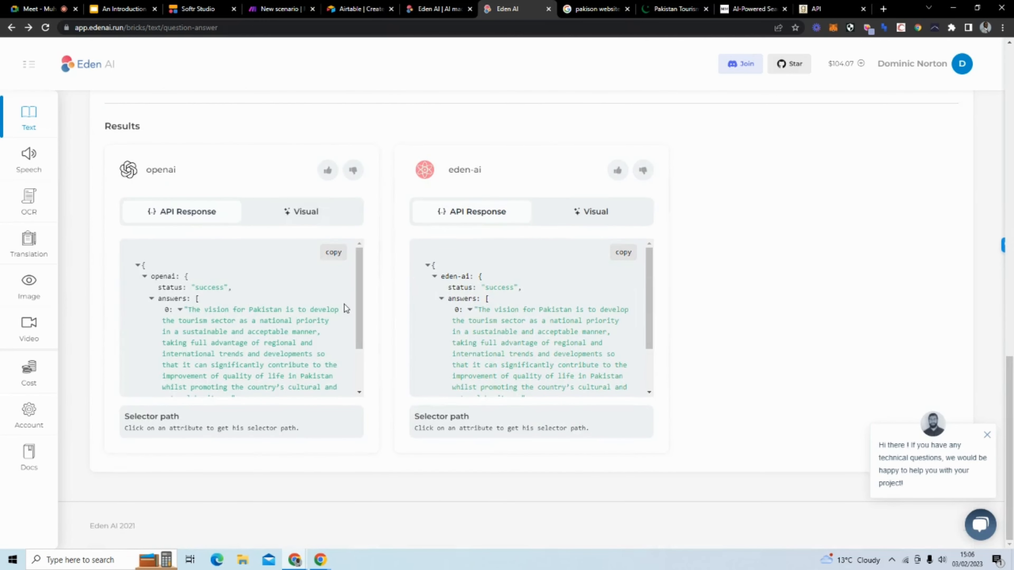
{"action": "scroll", "coordinate": [344, 304], "scroll_direction": "down", "scroll_amount": 2}
{"action": "scroll", "coordinate": [344, 305], "scroll_direction": "up", "scroll_amount": 3}
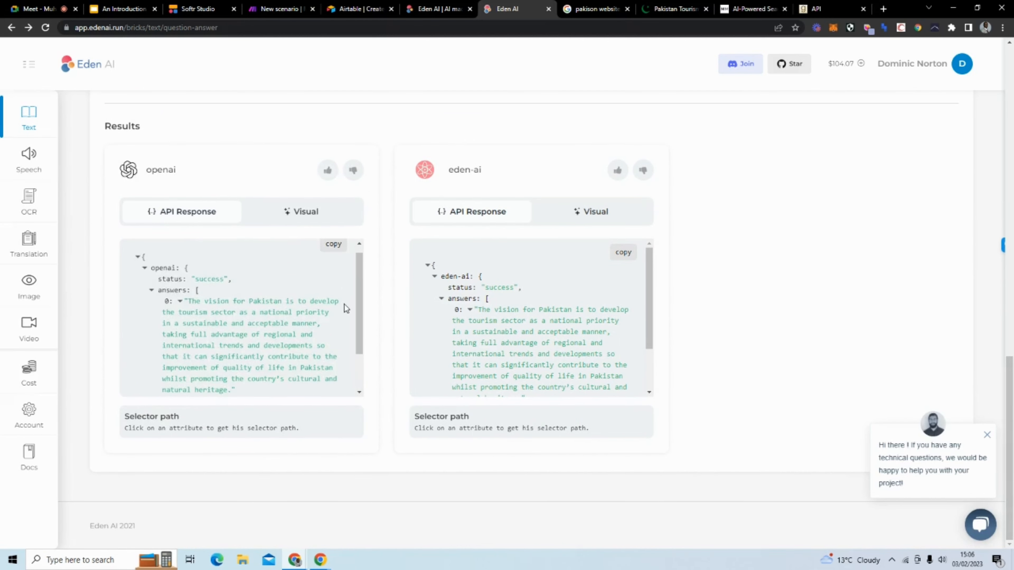
{"action": "scroll", "coordinate": [344, 304], "scroll_direction": "up", "scroll_amount": 6}
{"action": "scroll", "coordinate": [290, 239], "scroll_direction": "up", "scroll_amount": 4}
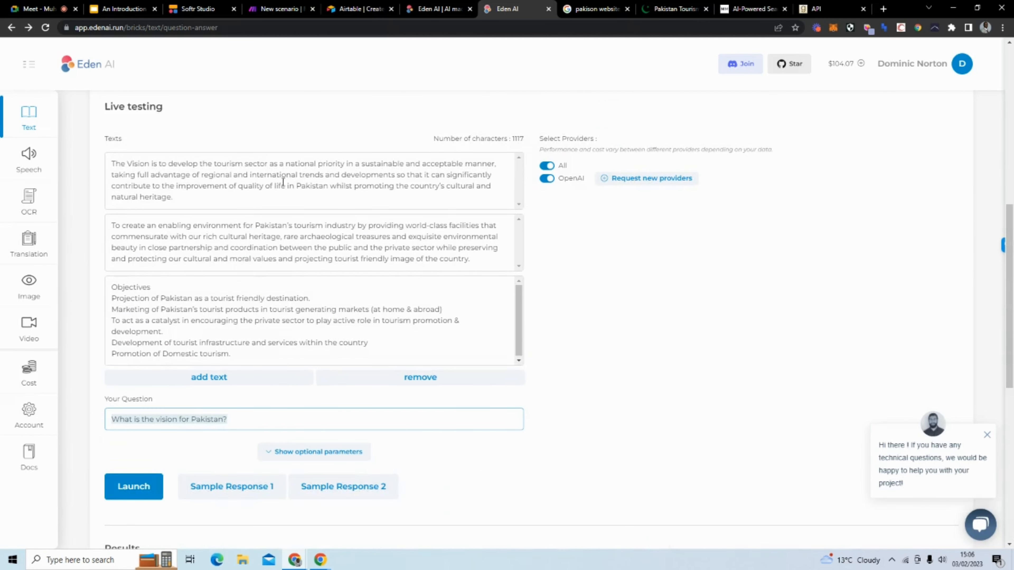
Step: Rewrite the Eden AI question as 'How will regional trends and developments be taken advantage of' and copy it
{"action": "left_click", "coordinate": [224, 419]}
{"action": "left_click_drag", "start_coordinate": [187, 417], "coordinate": [108, 418]}
{"action": "type", "text": "How will "}
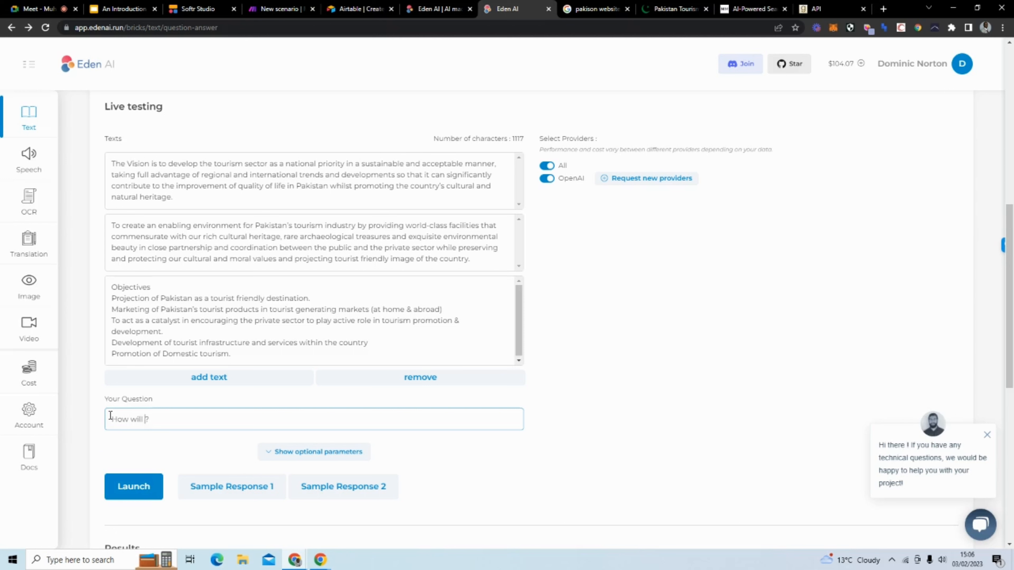
{"action": "type", "text": "regional trends and dee"}
{"action": "key", "text": "BackSpace"}
{"action": "type", "text": "velopm"}
{"action": "type", "text": "ents be ta"}
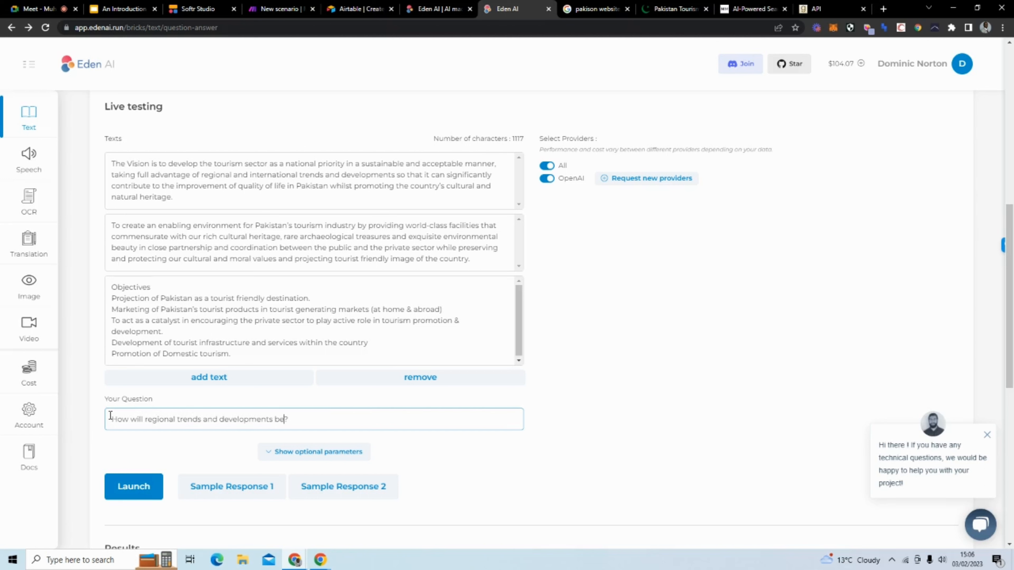
{"action": "type", "text": "ken advantage of"}
{"action": "left_click_drag", "start_coordinate": [363, 420], "coordinate": [85, 402]}
Step: Launch the question and review the OpenAI and Eden AI answers about regional trends
{"action": "left_click", "coordinate": [138, 486]}
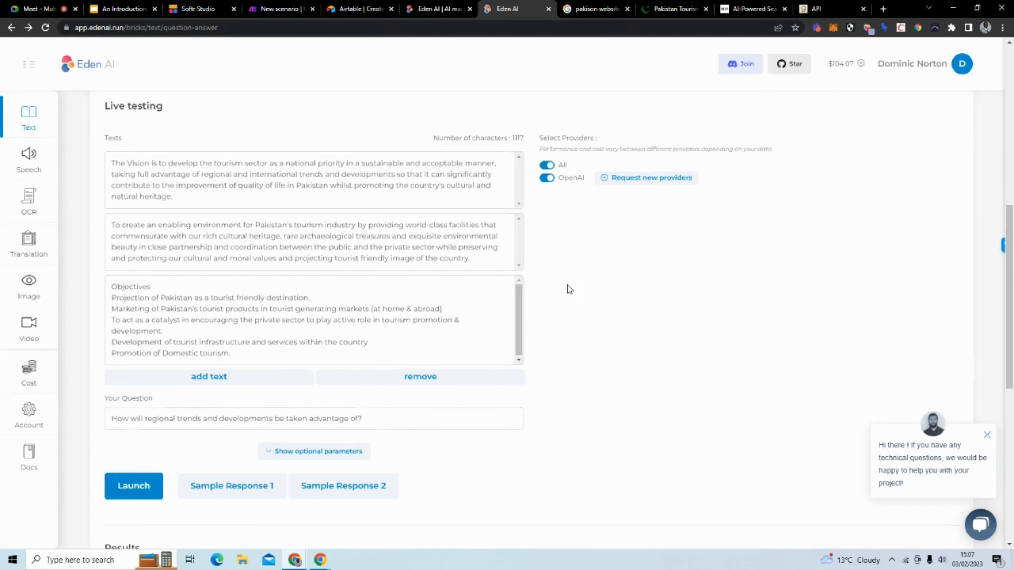
{"action": "scroll", "coordinate": [568, 286], "scroll_direction": "down", "scroll_amount": 1}
{"action": "scroll", "coordinate": [383, 303], "scroll_direction": "down", "scroll_amount": 5}
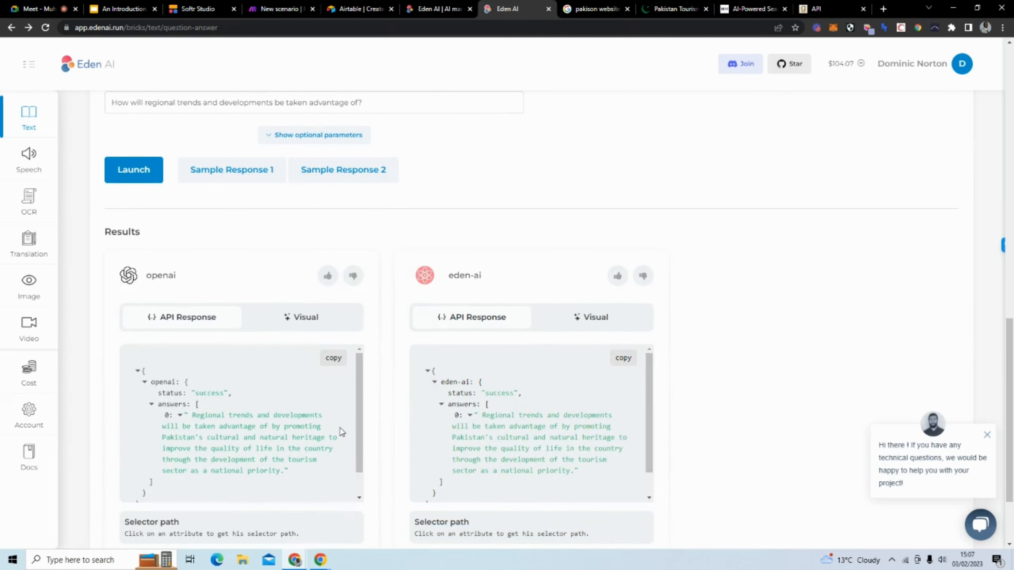
{"action": "scroll", "coordinate": [357, 403], "scroll_direction": "down", "scroll_amount": 1}
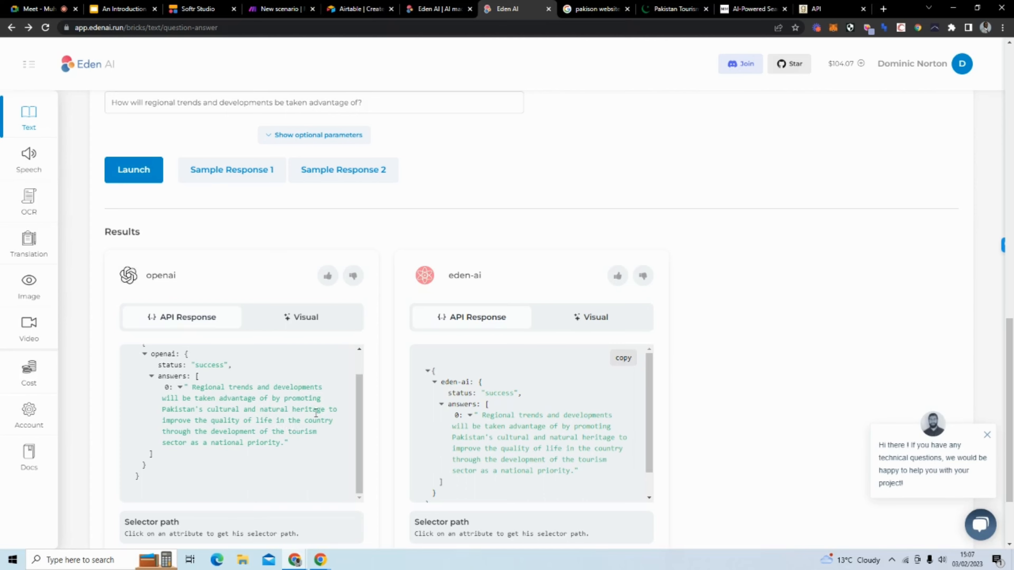
{"action": "scroll", "coordinate": [463, 165], "scroll_direction": "up", "scroll_amount": 5}
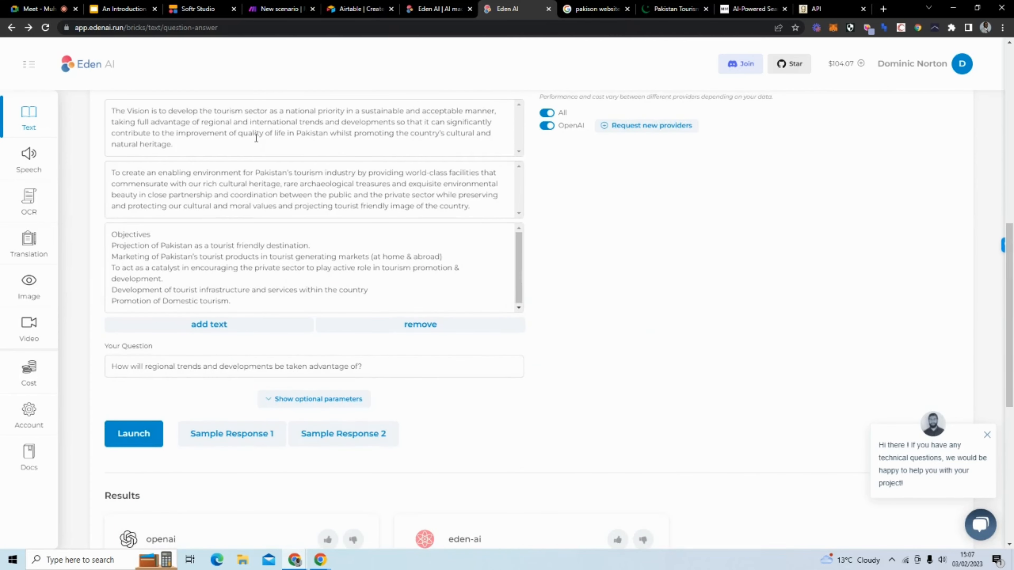
{"action": "scroll", "coordinate": [570, 159], "scroll_direction": "down", "scroll_amount": 3}
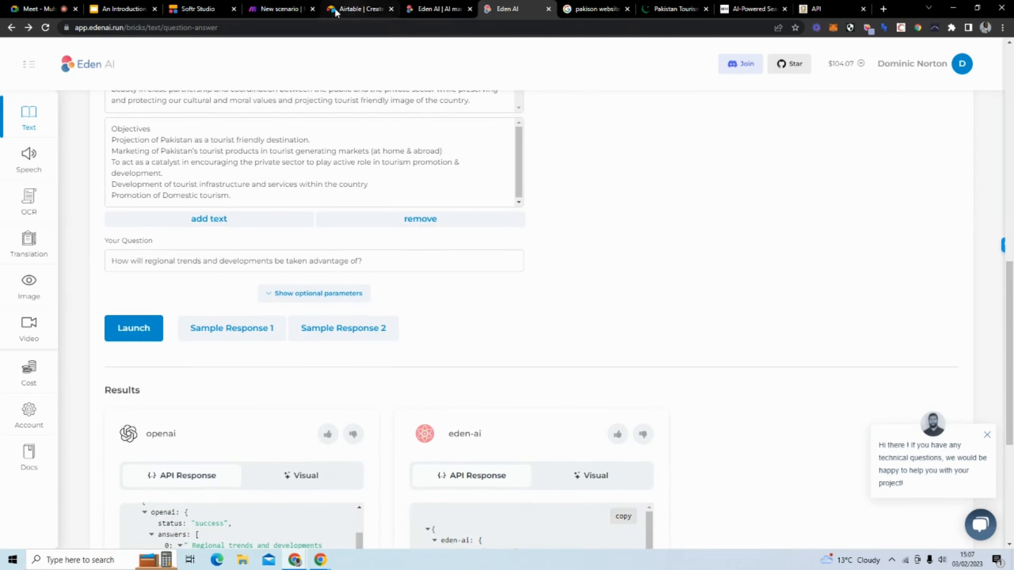
Step: Fill Make's example Item 1 with the regional-trends question and OpenAI's answer, closing the quote
{"action": "left_click", "coordinate": [269, 9]}
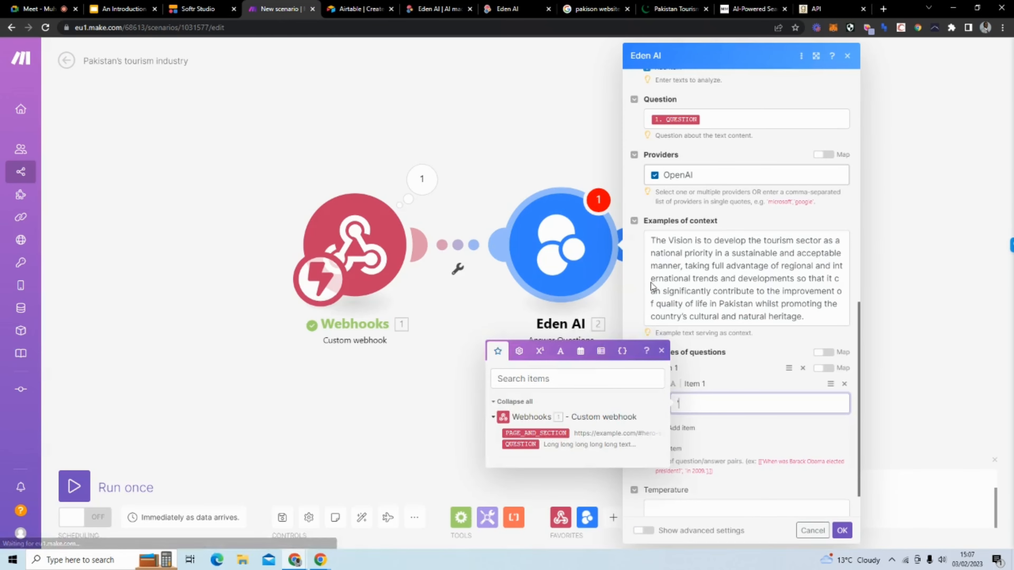
{"action": "type", "text": "'How will regional trends and developments be taken advantage of?"}
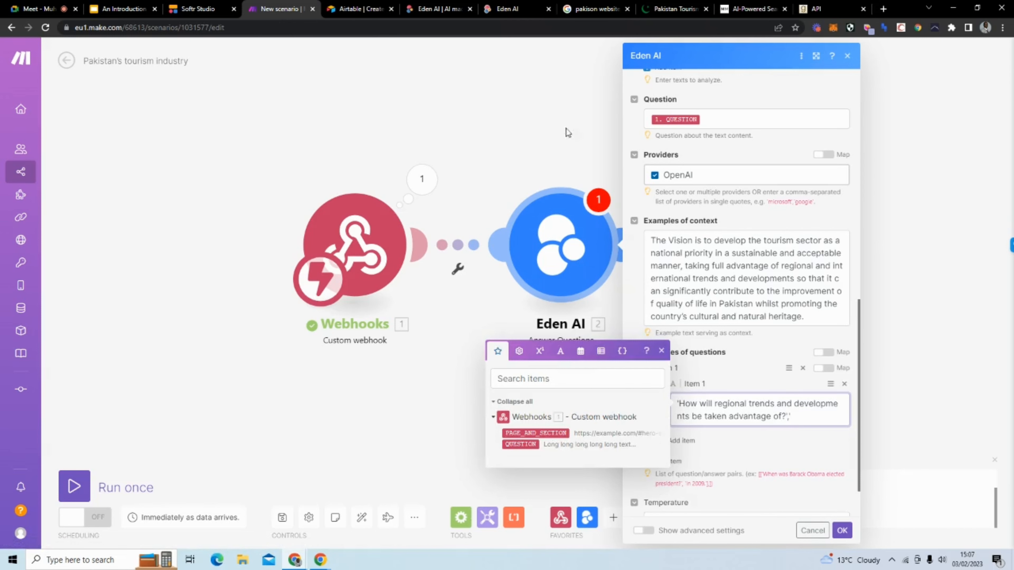
{"action": "left_click", "coordinate": [504, 9]}
{"action": "scroll", "coordinate": [321, 353], "scroll_direction": "down", "scroll_amount": 5}
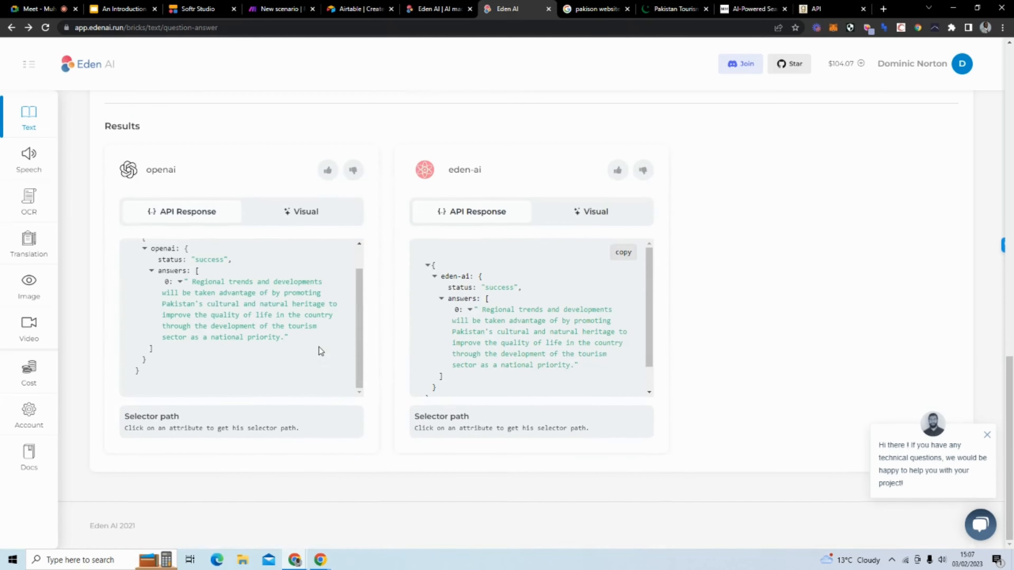
{"action": "left_click_drag", "start_coordinate": [284, 338], "coordinate": [193, 282]}
{"action": "left_click", "coordinate": [284, 10]}
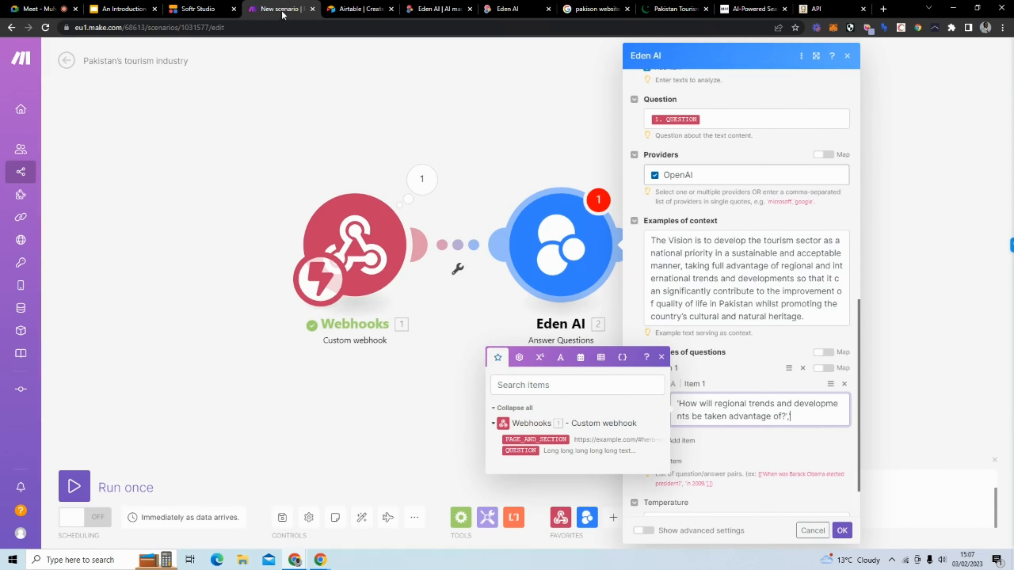
{"action": "type", "text": "'Regional trends and developments will be taken advantage of by promoting Pakistan's cultural and natural heritage to improve the quality of life in the country through the development of the tourism sector as a national priority."}
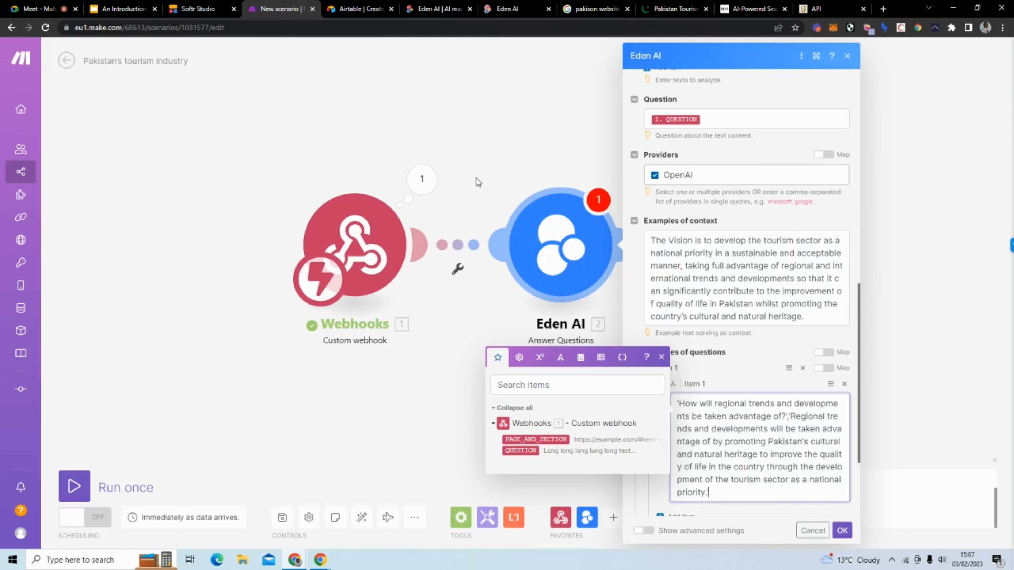
{"action": "type", "text": "'"}
Step: Add an empty Item 2 to the Make examples of questions
{"action": "left_click", "coordinate": [729, 355]}
{"action": "scroll", "coordinate": [729, 355], "scroll_direction": "down", "scroll_amount": 3}
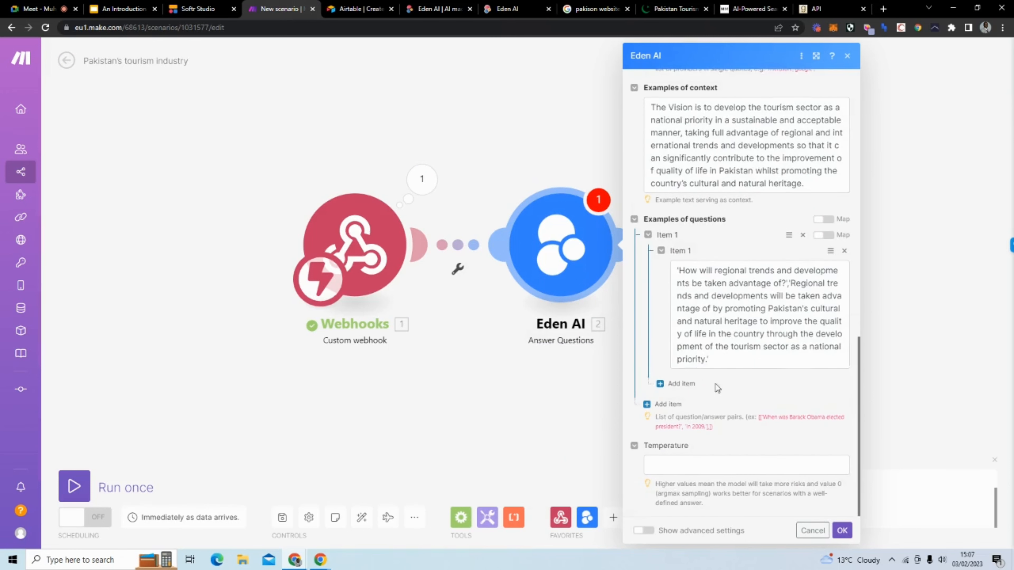
{"action": "left_click", "coordinate": [681, 383]}
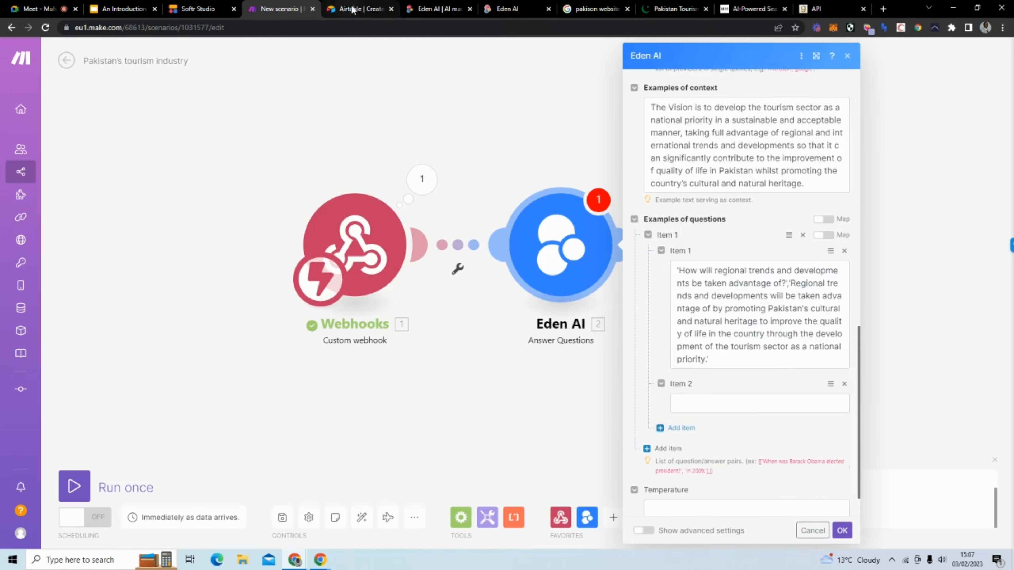
{"action": "left_click", "coordinate": [507, 8]}
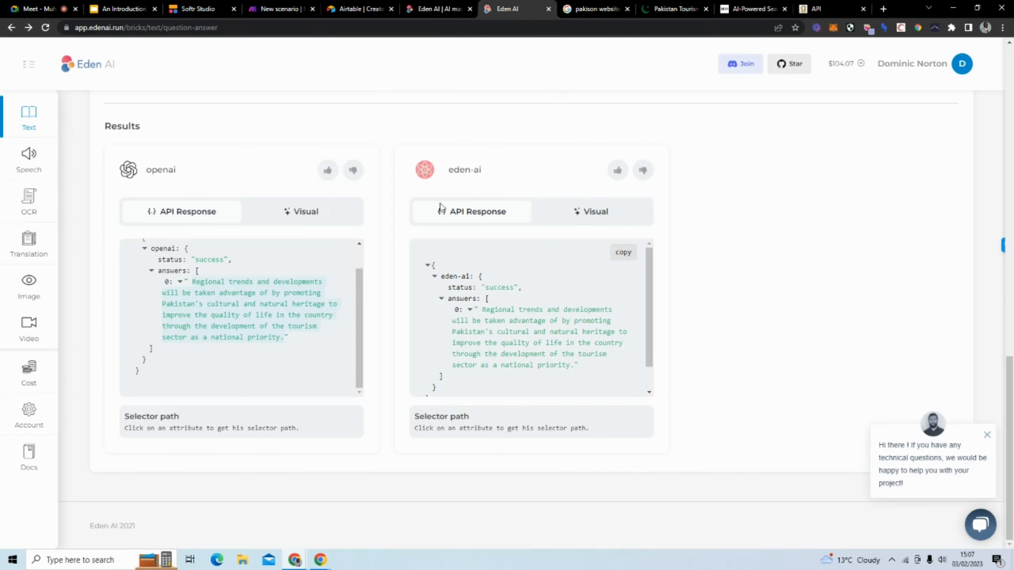
Step: Ask Eden AI 'How will you promote the country's cultural heritage', correcting the spelling, and launch it
{"action": "scroll", "coordinate": [323, 175], "scroll_direction": "up", "scroll_amount": 10}
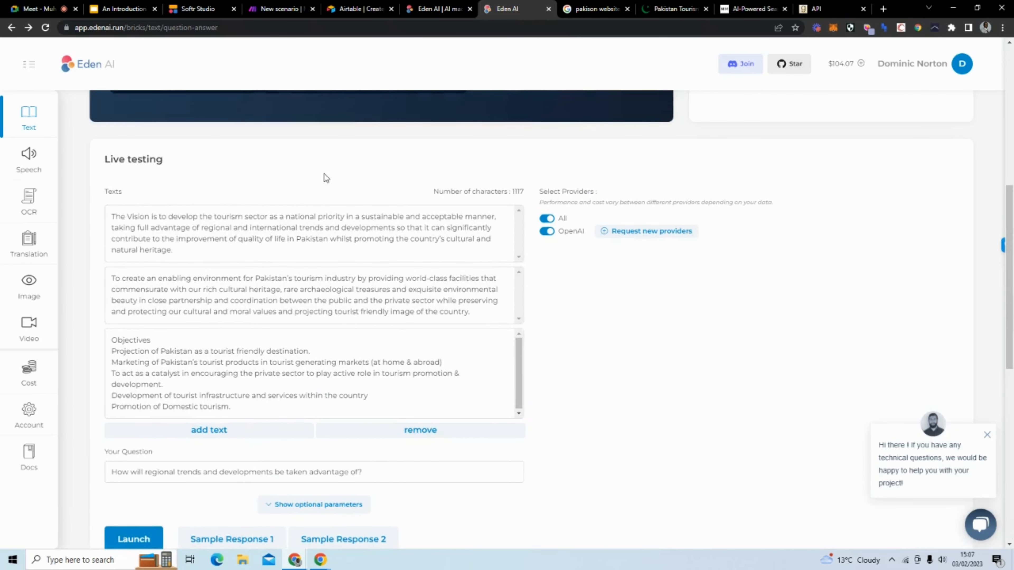
{"action": "scroll", "coordinate": [323, 174], "scroll_direction": "down", "scroll_amount": 3}
{"action": "left_click_drag", "start_coordinate": [358, 366], "coordinate": [145, 370]}
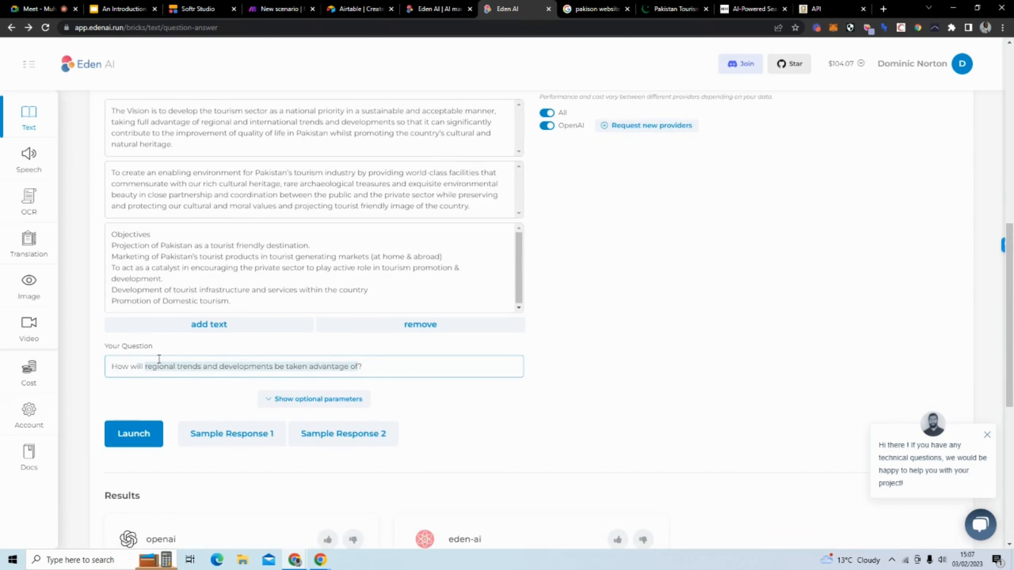
{"action": "type", "text": "you promo"}
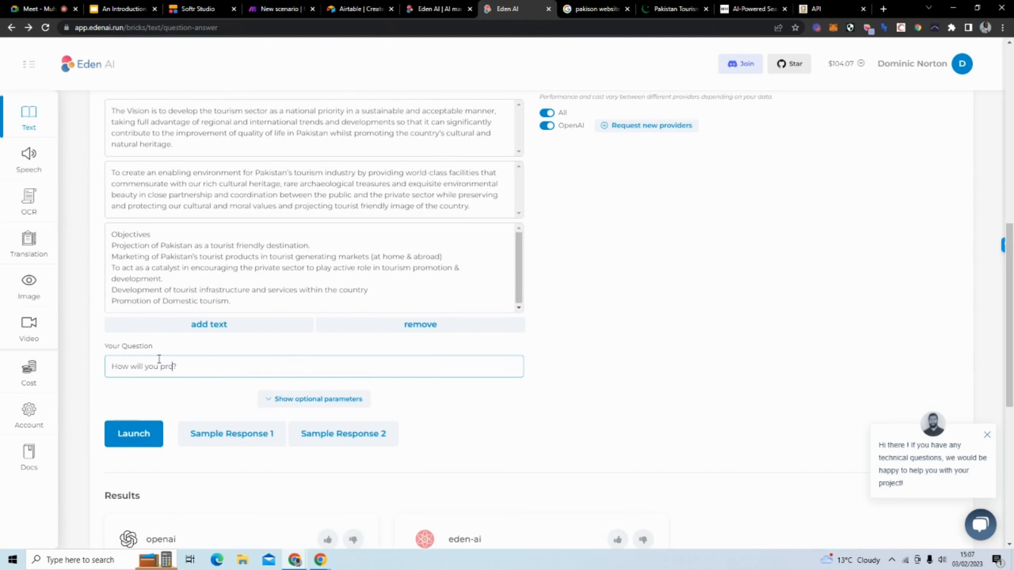
{"action": "type", "text": "ye"}
{"action": "type", "text": "te the couont"}
{"action": "type", "text": "ry"}
{"action": "type", "text": "'s cultur"}
{"action": "type", "text": "al heritage"}
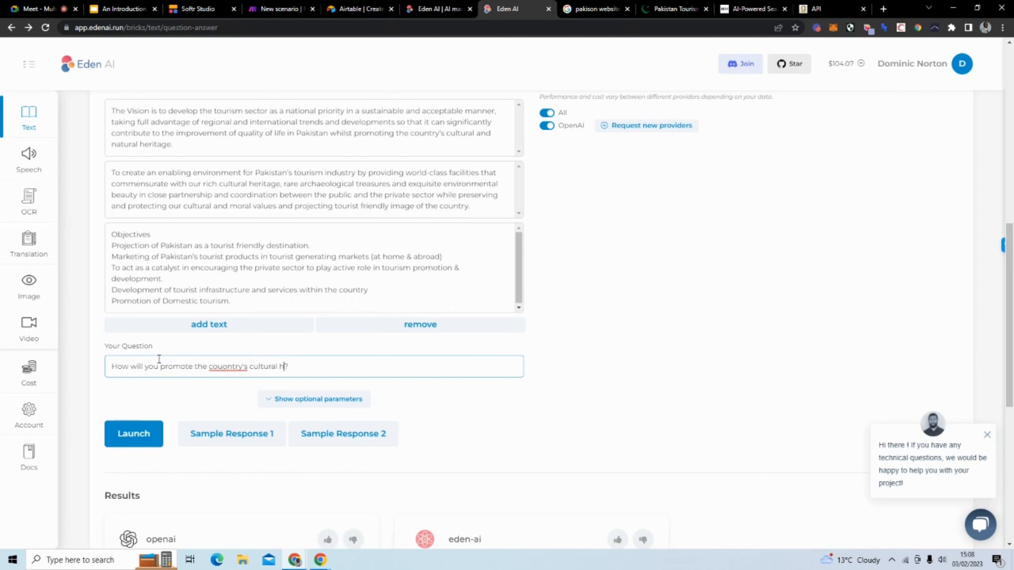
{"action": "right_click", "coordinate": [232, 367]}
{"action": "left_click", "coordinate": [249, 376]}
{"action": "left_click_drag", "start_coordinate": [310, 368], "coordinate": [110, 364]}
{"action": "left_click", "coordinate": [124, 434]}
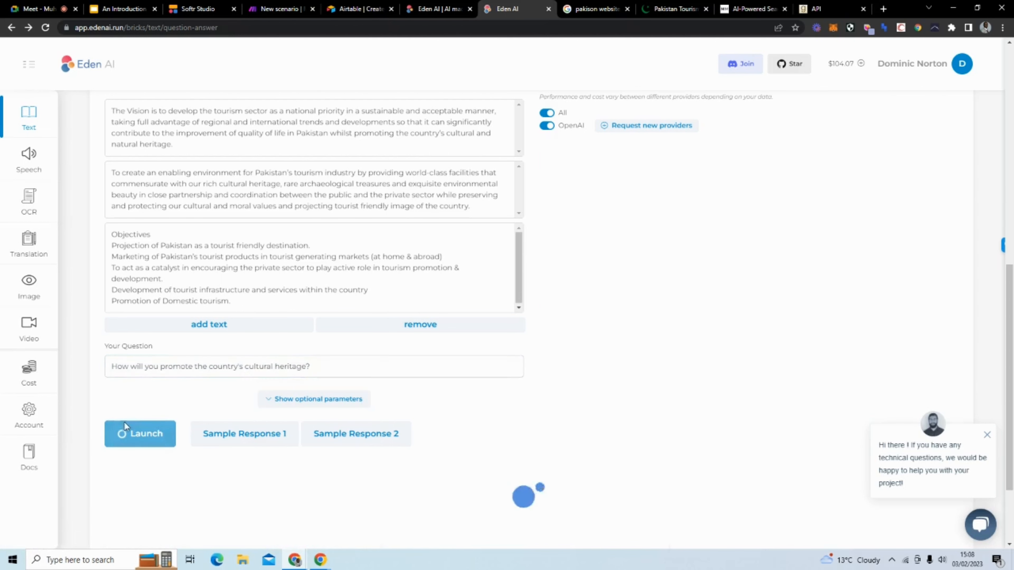
Step: Paste the cultural-heritage question into Make's Item 2 and copy OpenAI's answer to it
{"action": "left_click", "coordinate": [281, 9]}
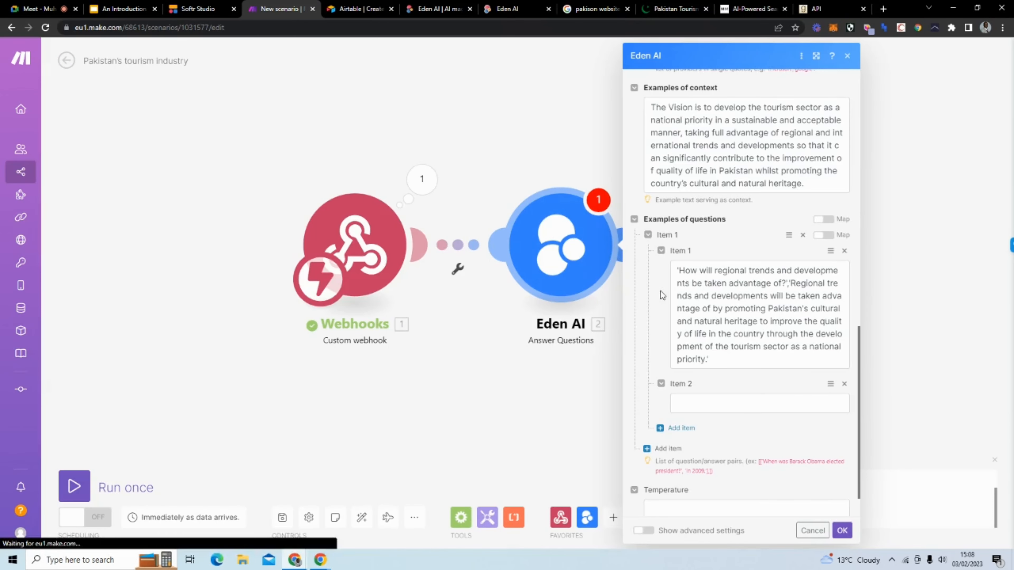
{"action": "left_click", "coordinate": [705, 402]}
{"action": "type", "text": "'How will you promote the country's cultural heritage?"}
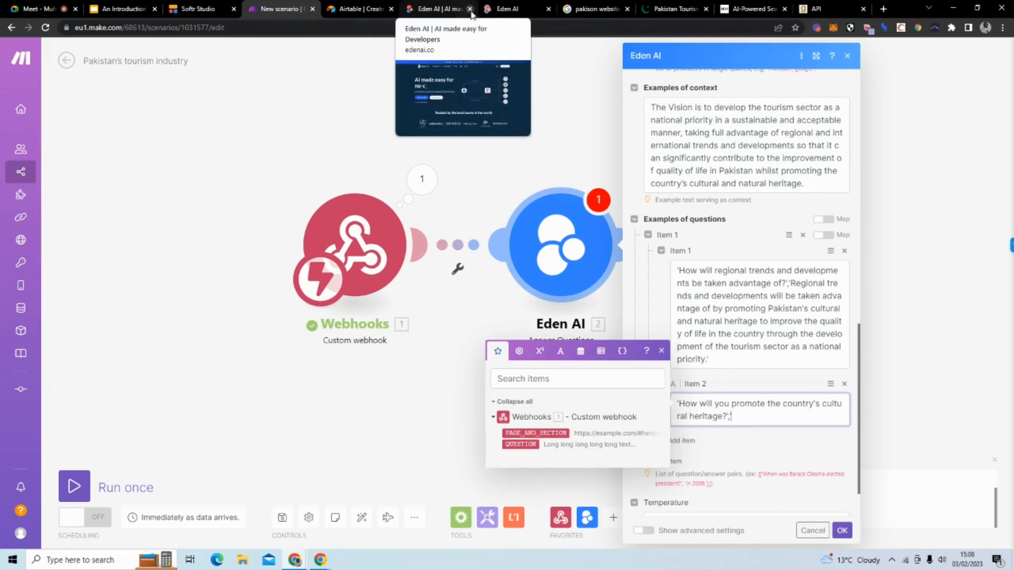
{"action": "left_click", "coordinate": [509, 9]}
{"action": "scroll", "coordinate": [559, 359], "scroll_direction": "down", "scroll_amount": 5}
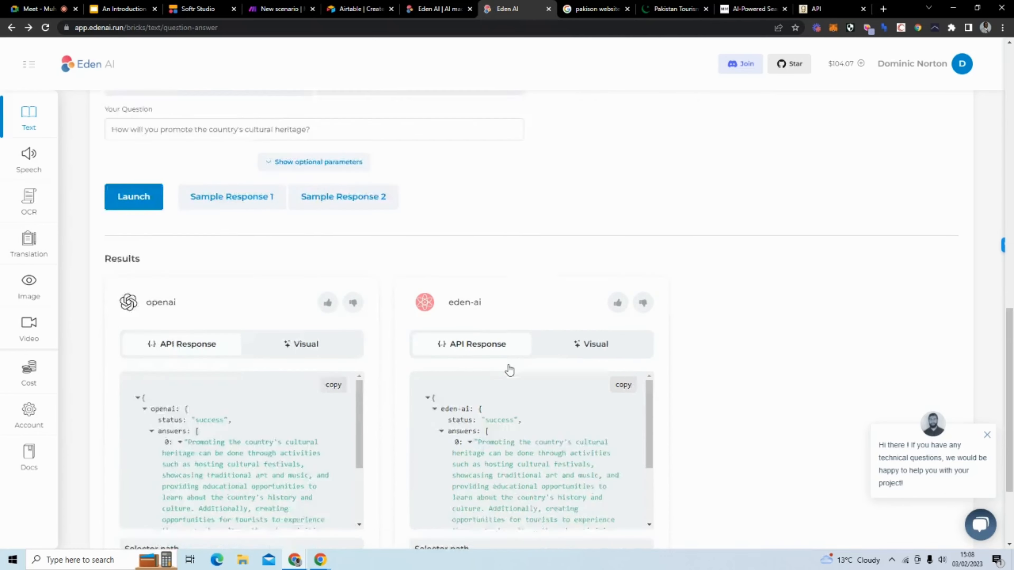
{"action": "scroll", "coordinate": [510, 370], "scroll_direction": "down", "scroll_amount": 2}
{"action": "scroll", "coordinate": [319, 381], "scroll_direction": "down", "scroll_amount": 2}
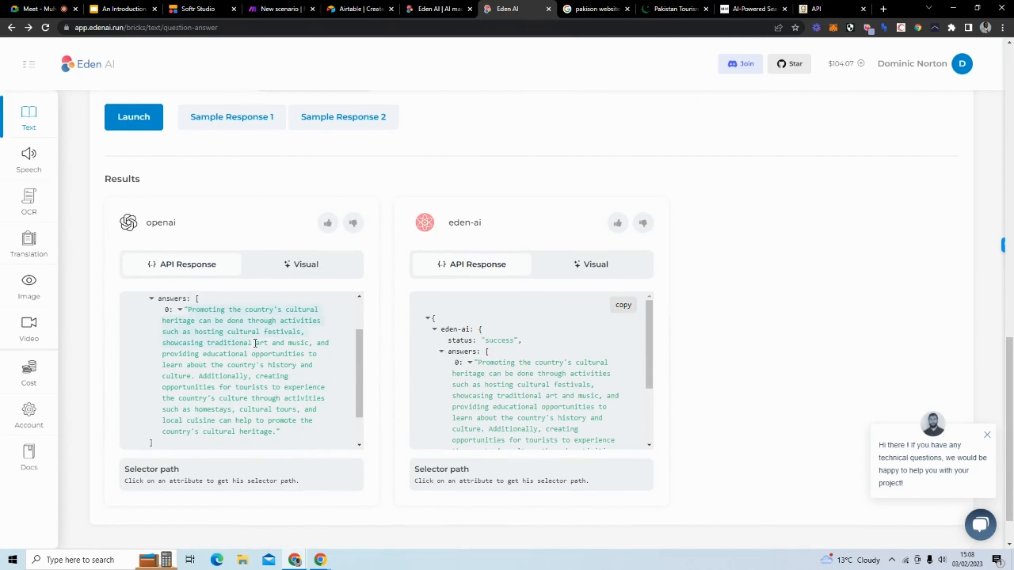
{"action": "left_click_drag", "start_coordinate": [283, 340], "coordinate": [266, 364]}
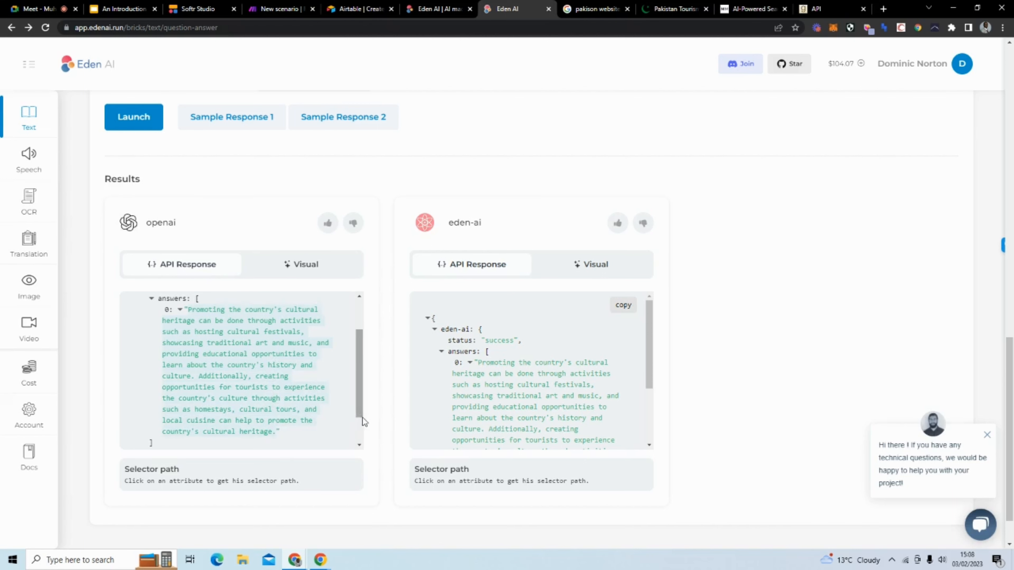
Step: Paste the cultural-heritage answer after the question in Make's example Item 2
{"action": "left_click", "coordinate": [291, 12]}
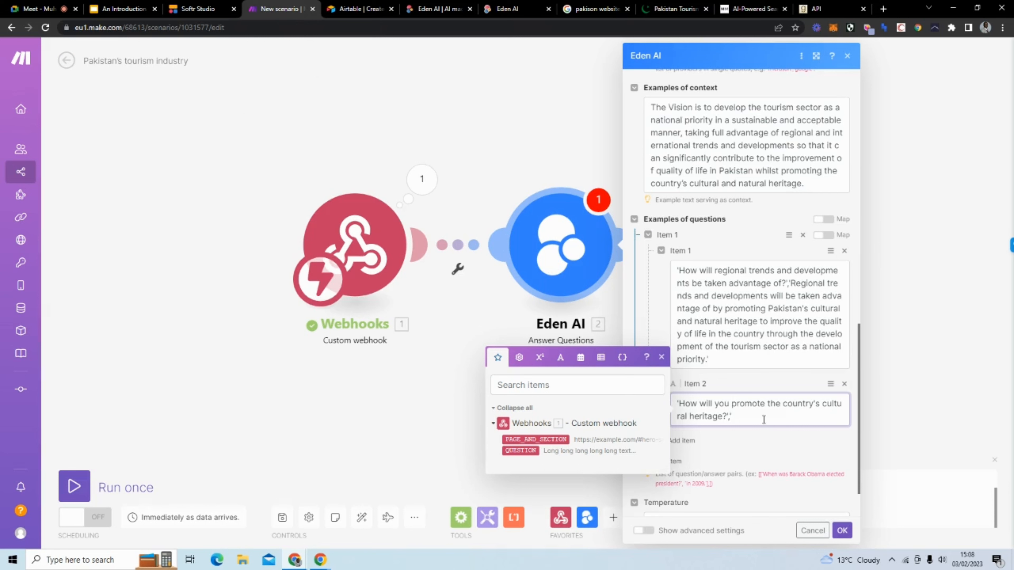
{"action": "type", "text": "Promoting the country's cultural heritage can be done through activities such as hosting cultural festivals, showcasing traditional art and music, and providing educational opportunities to learn about the country's history and culture. Additionally, creating opportunities for tourists to experience the country's culture through activities such as homestays, cultural tours, and local cuisine can help to promote the country's cultural heritage."}
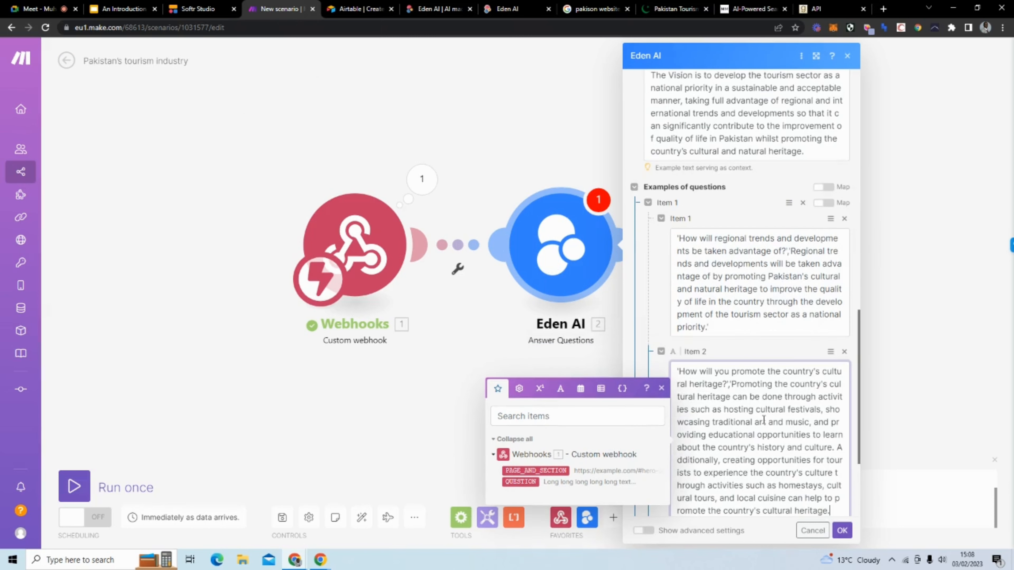
{"action": "left_click", "coordinate": [664, 311]}
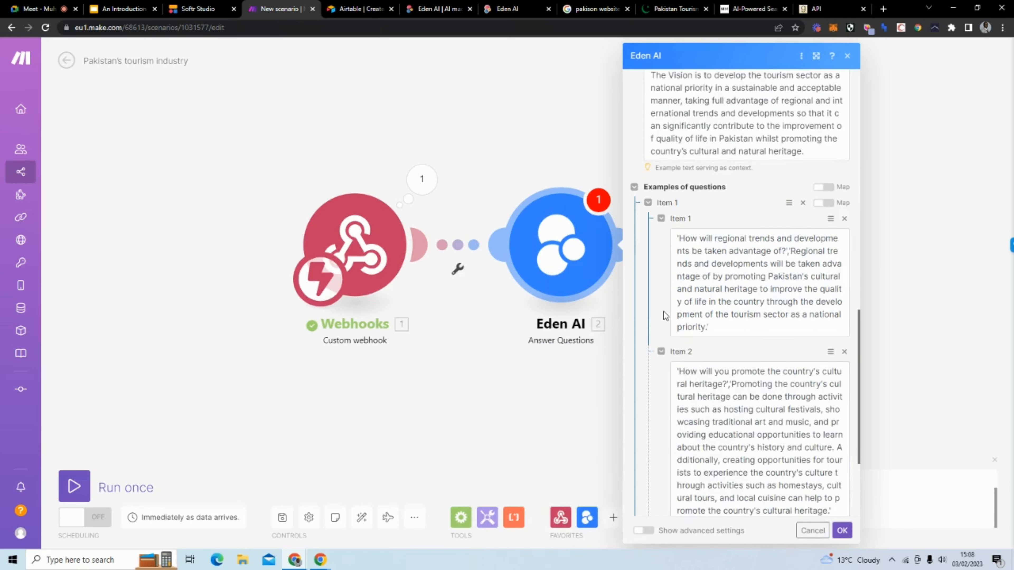
{"action": "scroll", "coordinate": [664, 312], "scroll_direction": "down", "scroll_amount": 4}
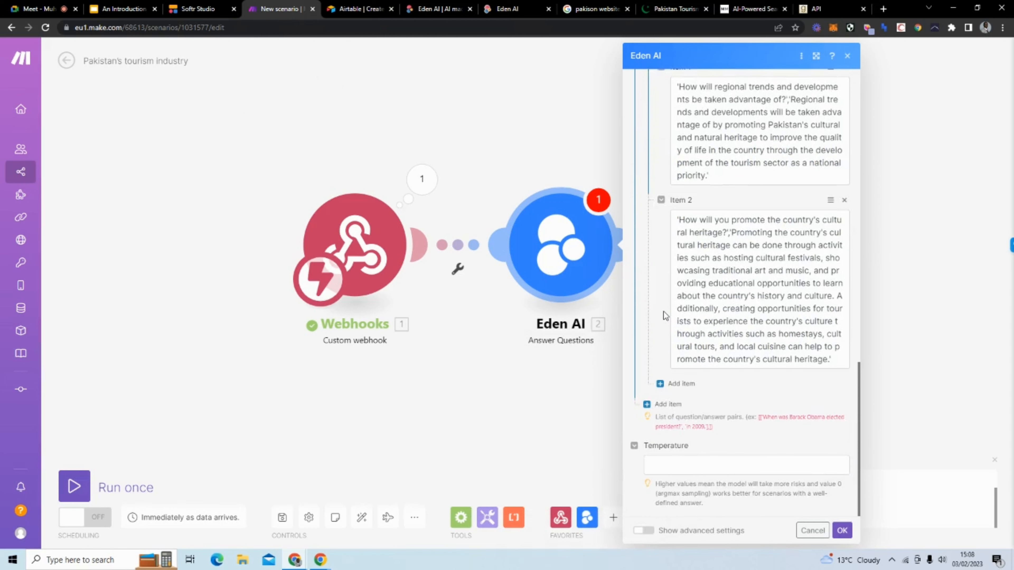
Step: Set the Eden AI module Temperature to 1 and save its settings
{"action": "left_click", "coordinate": [704, 462]}
{"action": "type", "text": "1"}
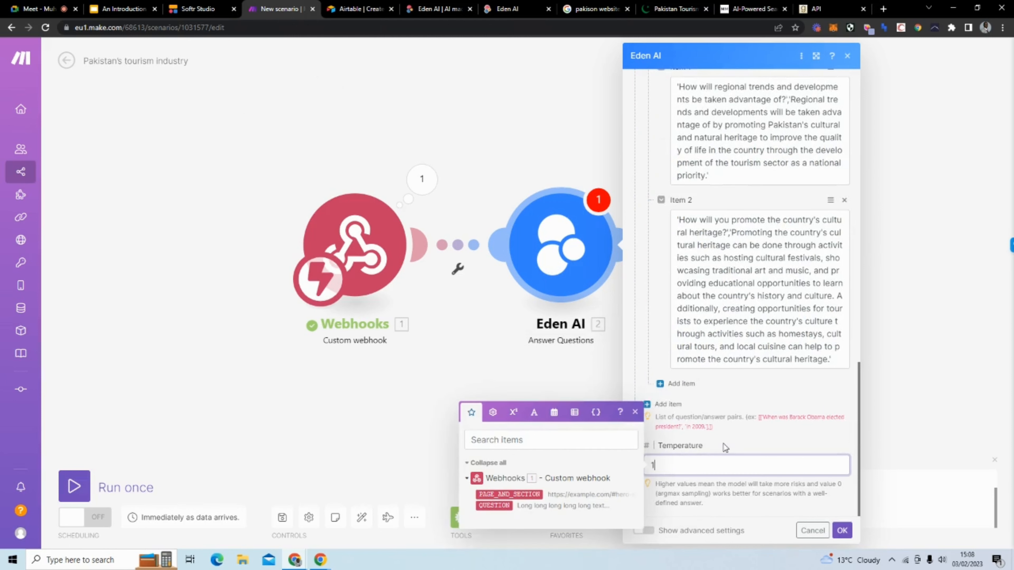
{"action": "left_click", "coordinate": [724, 444]}
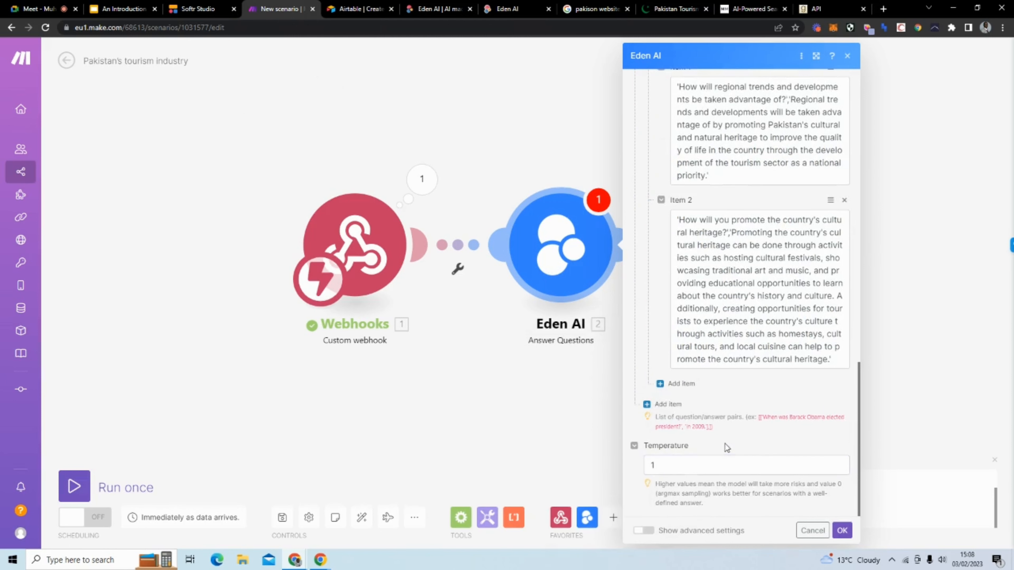
{"action": "left_click", "coordinate": [841, 531]}
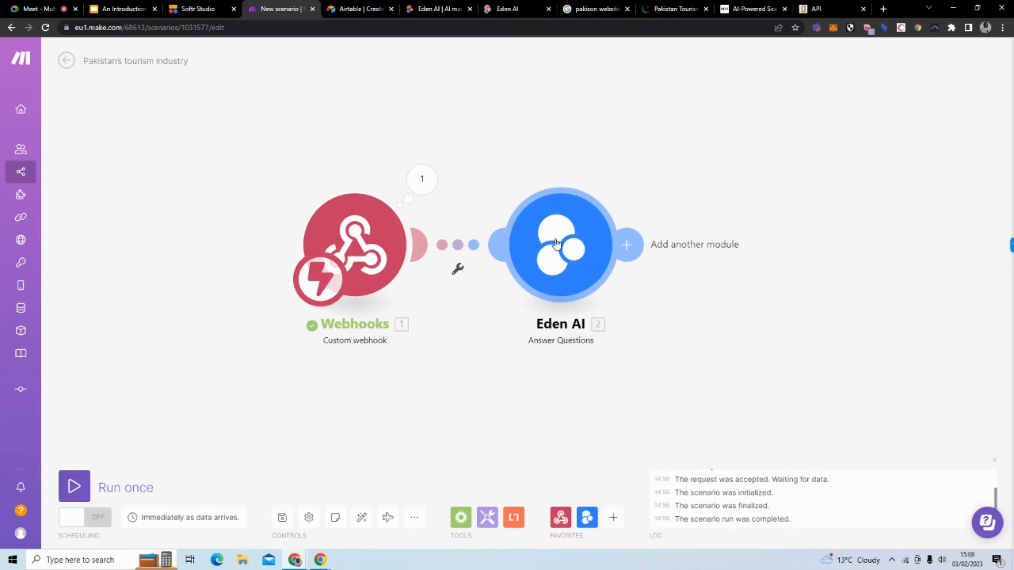
Step: Run only the Eden AI module with the question 'How will the traditional facilities be used?'
{"action": "right_click", "coordinate": [556, 244]}
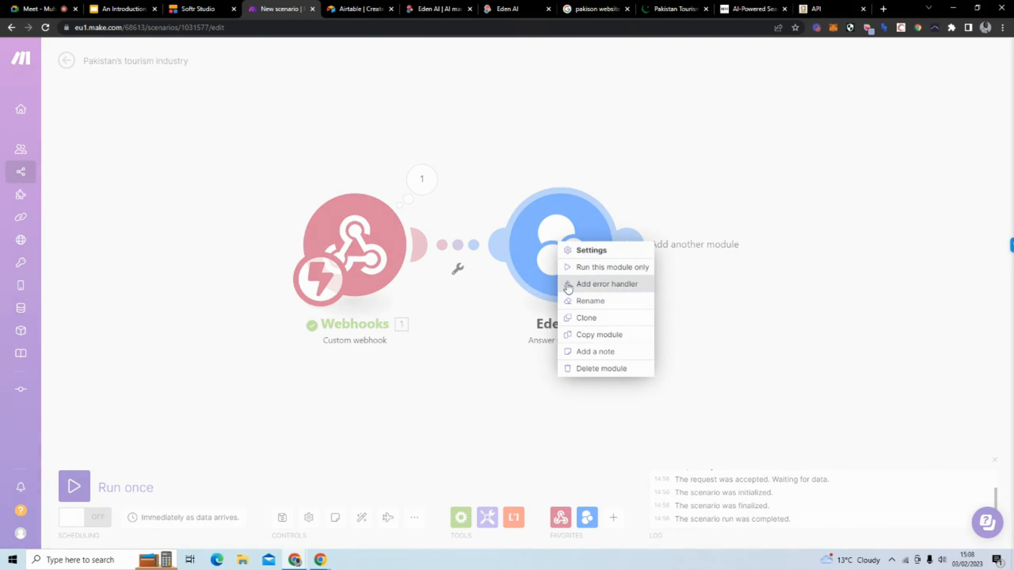
{"action": "left_click", "coordinate": [586, 267]}
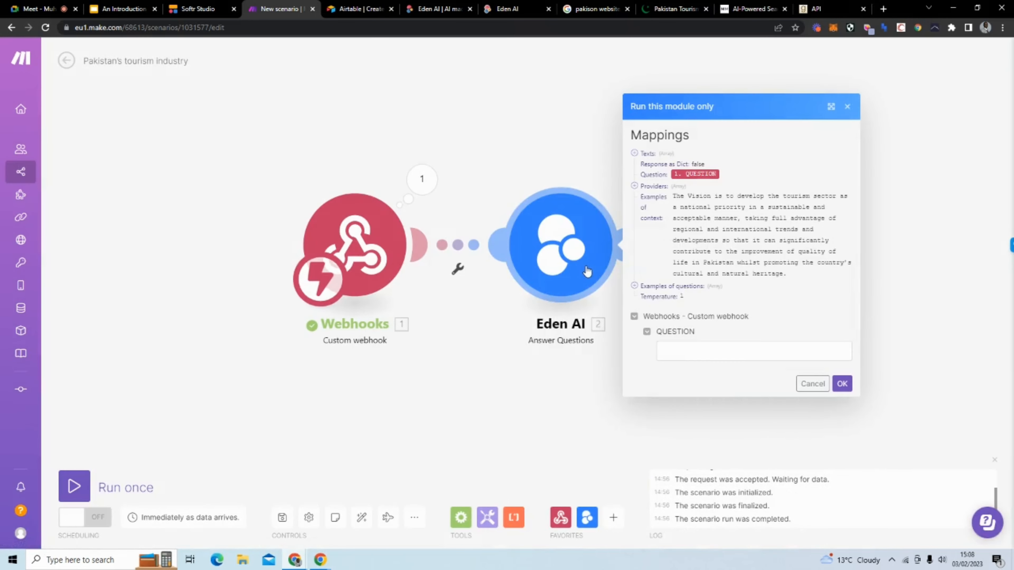
{"action": "left_click", "coordinate": [709, 358]}
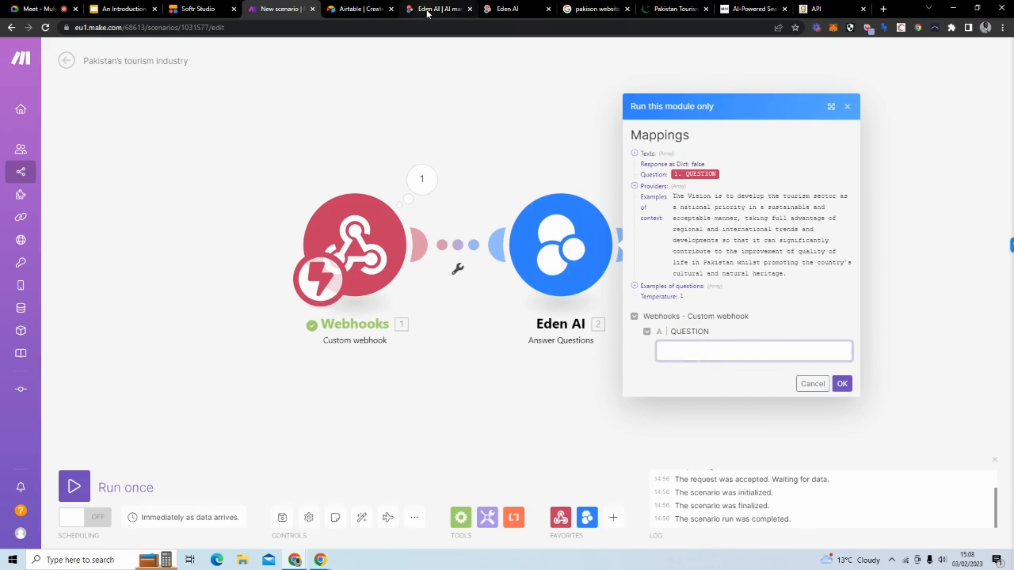
{"action": "left_click", "coordinate": [496, 9]}
{"action": "scroll", "coordinate": [348, 247], "scroll_direction": "up", "scroll_amount": 10}
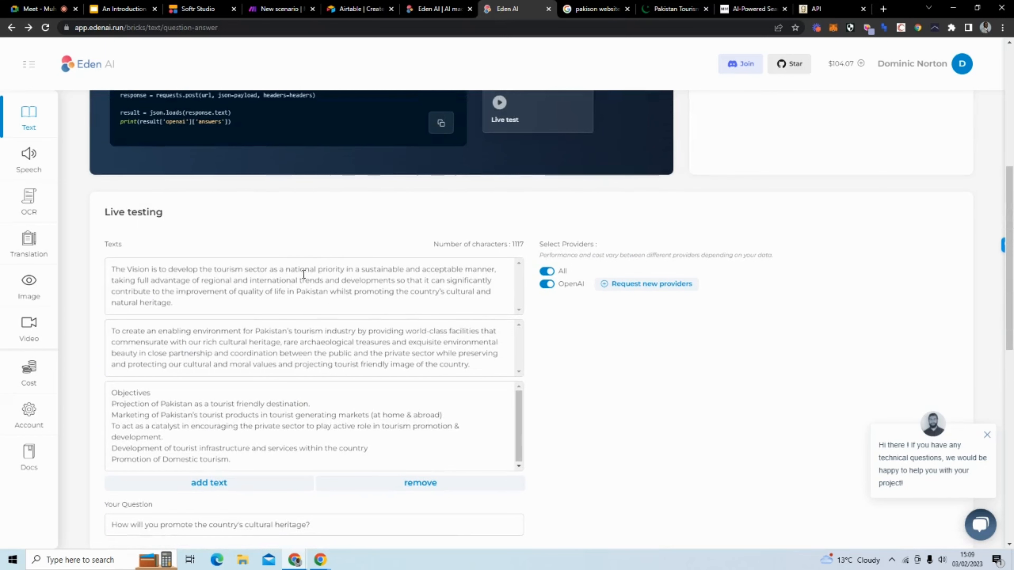
{"action": "left_click", "coordinate": [277, 9]}
{"action": "type", "text": "How will "}
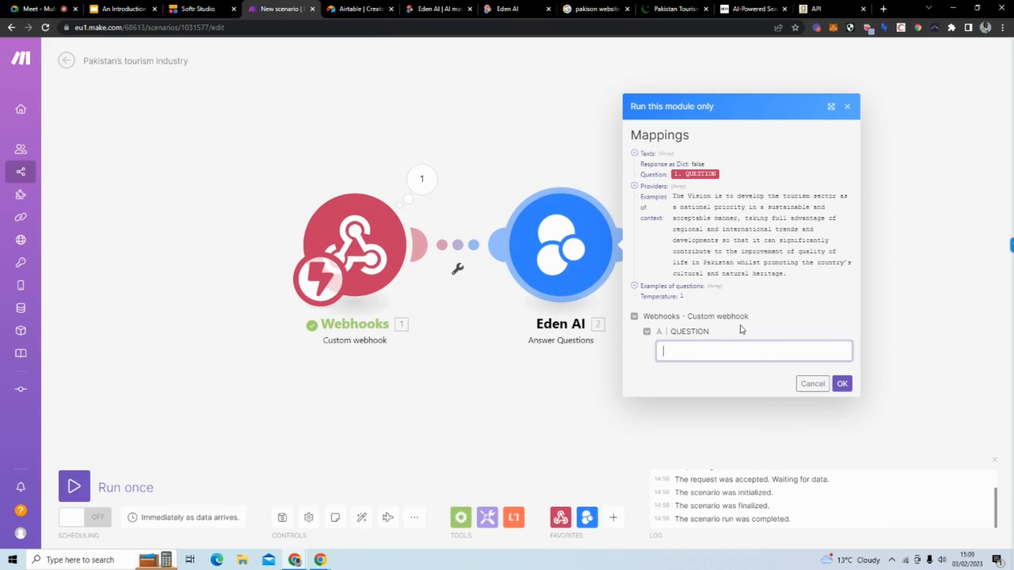
{"action": "type", "text": "the facilities be used?"}
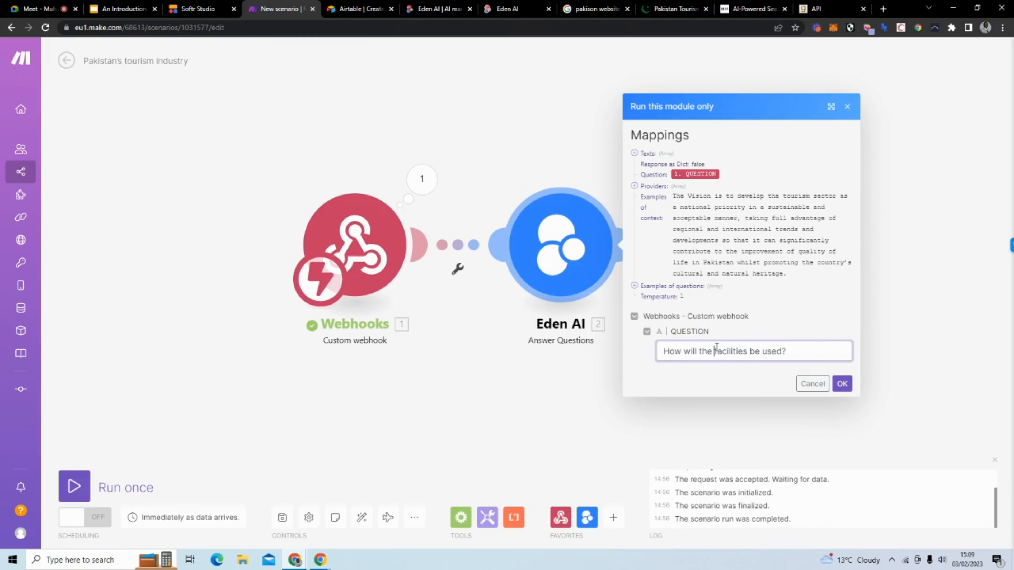
{"action": "type", "text": "traditi"}
{"action": "key", "text": "BackSpace"}
{"action": "key", "text": "BackSpace"}
{"action": "type", "text": "tional"}
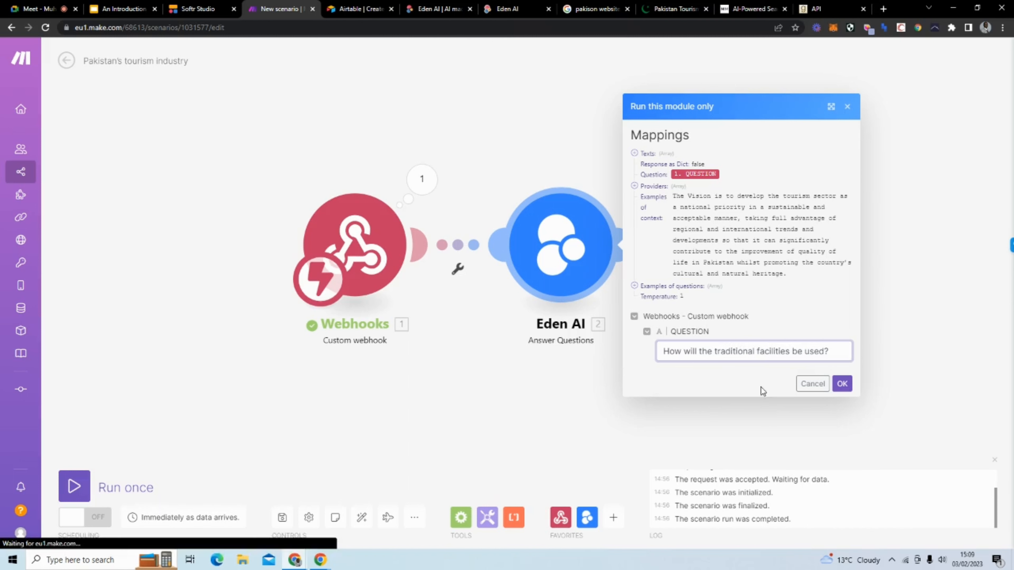
{"action": "left_click", "coordinate": [841, 384]}
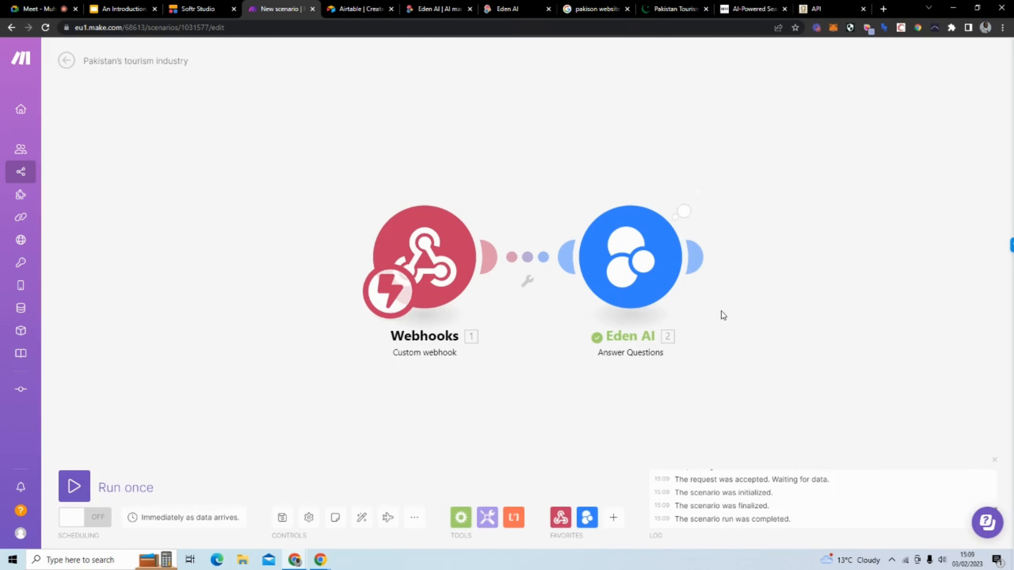
{"action": "left_click", "coordinate": [698, 192]}
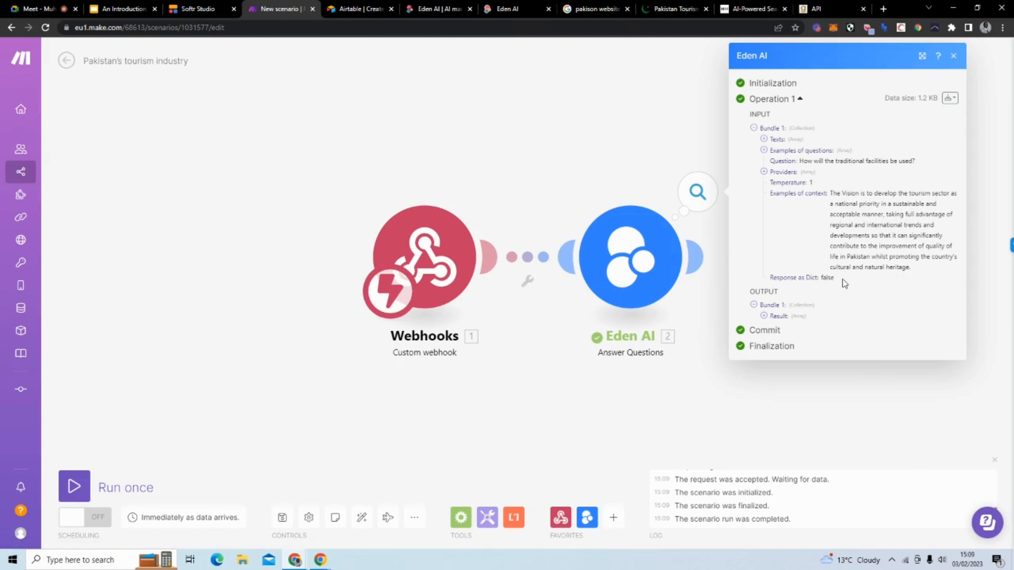
{"action": "left_click", "coordinate": [778, 316]}
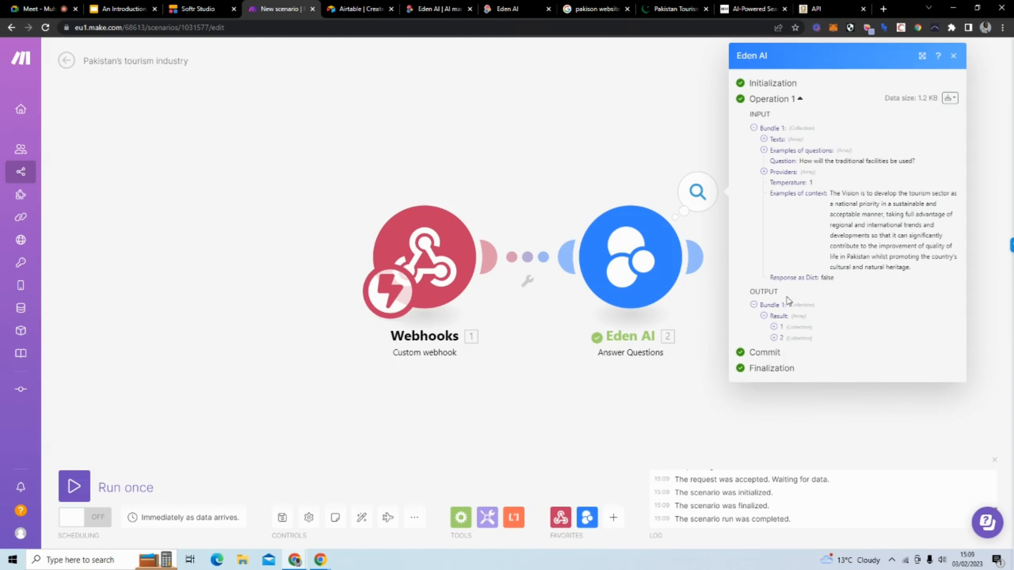
{"action": "left_click", "coordinate": [778, 326]}
{"action": "left_click", "coordinate": [784, 359]}
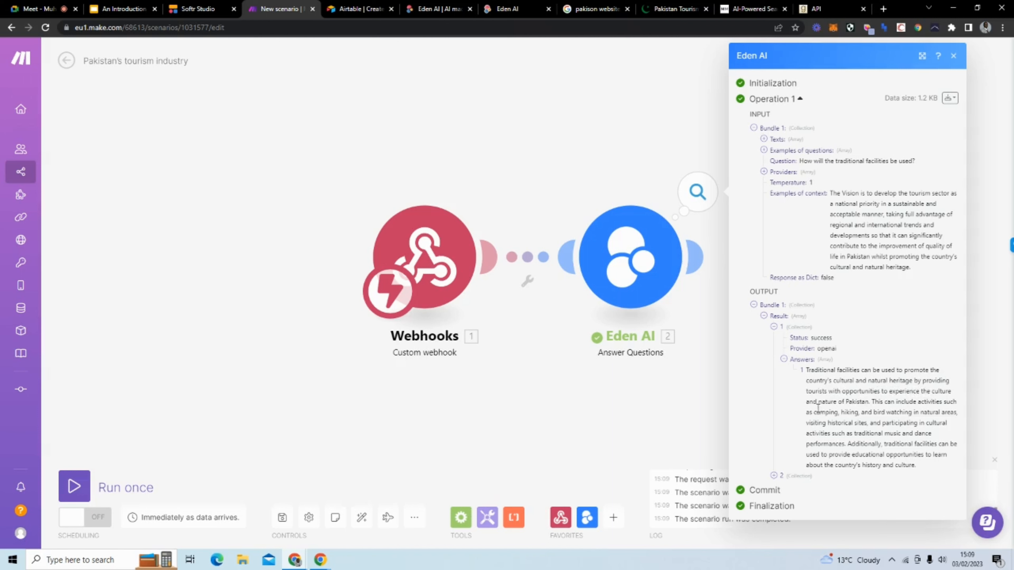
{"action": "left_click", "coordinate": [626, 142]}
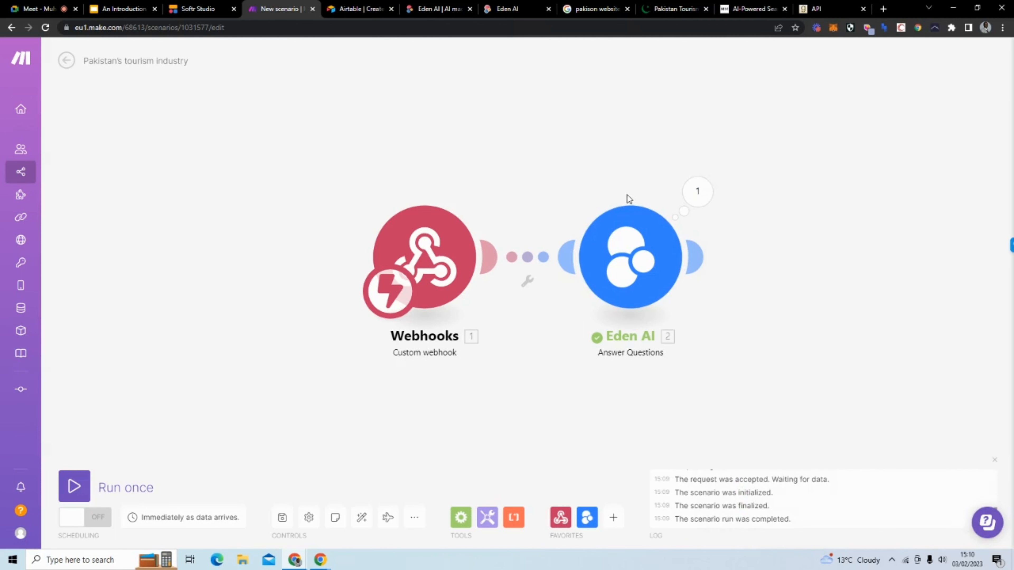
{"action": "left_click", "coordinate": [198, 8]}
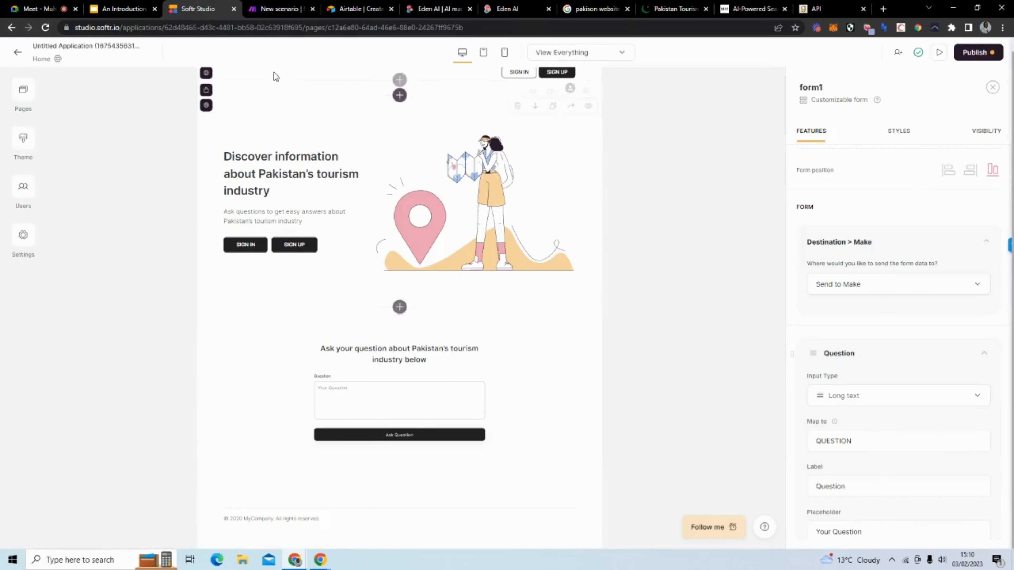
{"action": "left_click", "coordinate": [268, 7]}
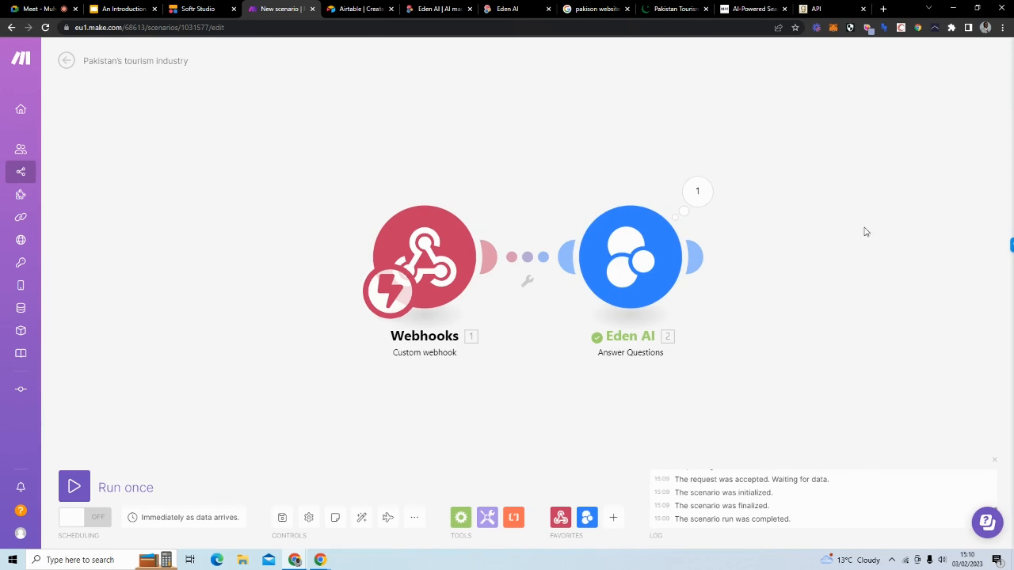
{"action": "left_click_drag", "start_coordinate": [864, 228], "coordinate": [534, 244]}
{"action": "mouse_move", "coordinate": [472, 251]}
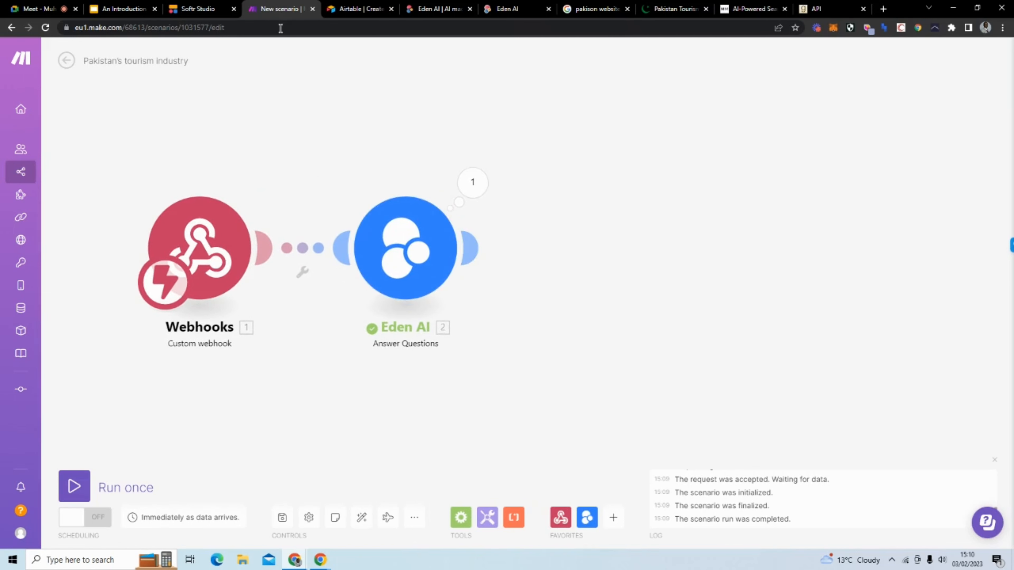
Step: Sign in to Airtable with a Google account and dismiss the extension-limit notice
{"action": "left_click", "coordinate": [354, 15]}
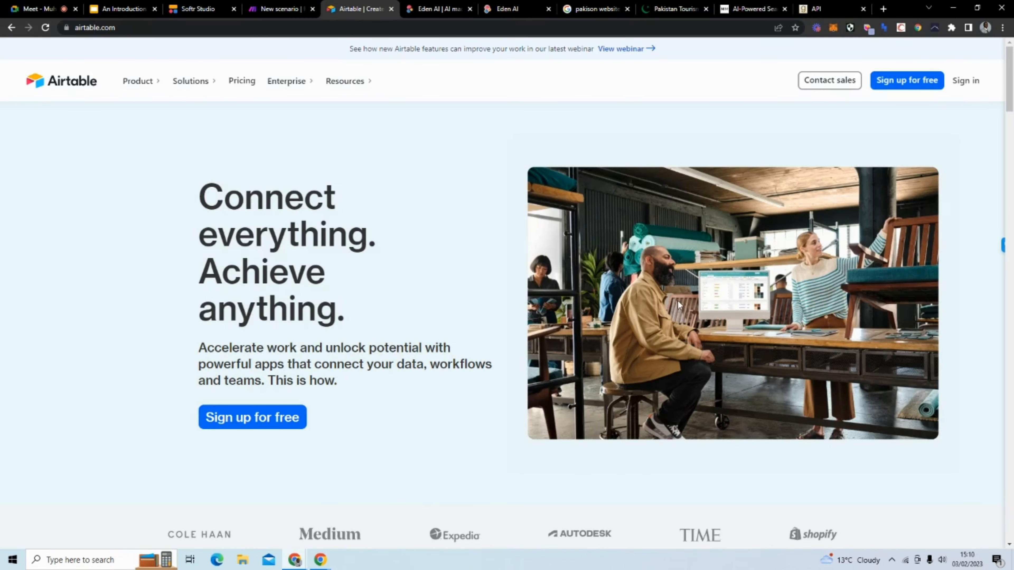
{"action": "left_click", "coordinate": [967, 82]}
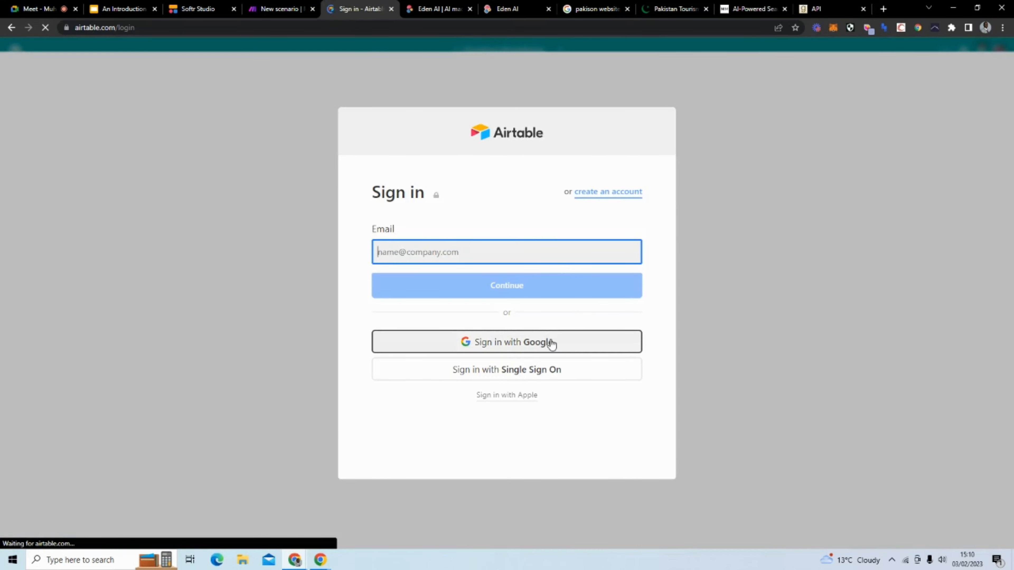
{"action": "left_click", "coordinate": [551, 346]}
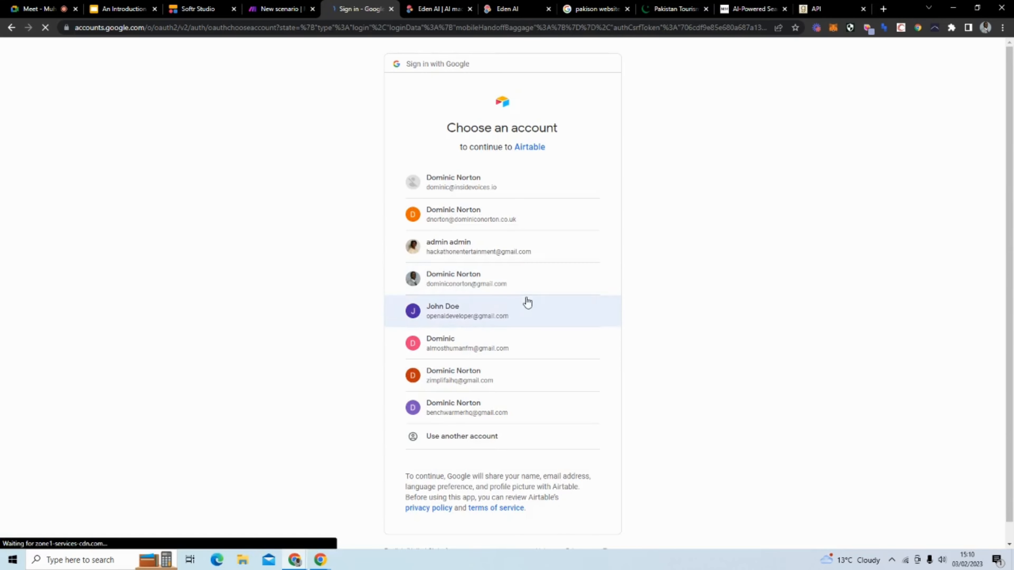
{"action": "left_click", "coordinate": [510, 219]}
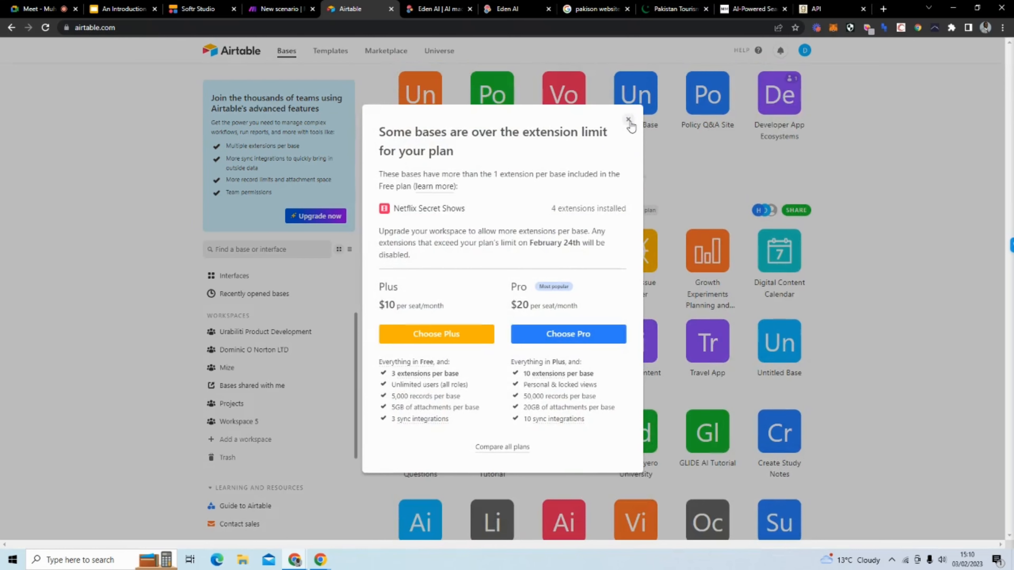
{"action": "left_click", "coordinate": [628, 120]}
{"action": "scroll", "coordinate": [729, 289], "scroll_direction": "down", "scroll_amount": 12}
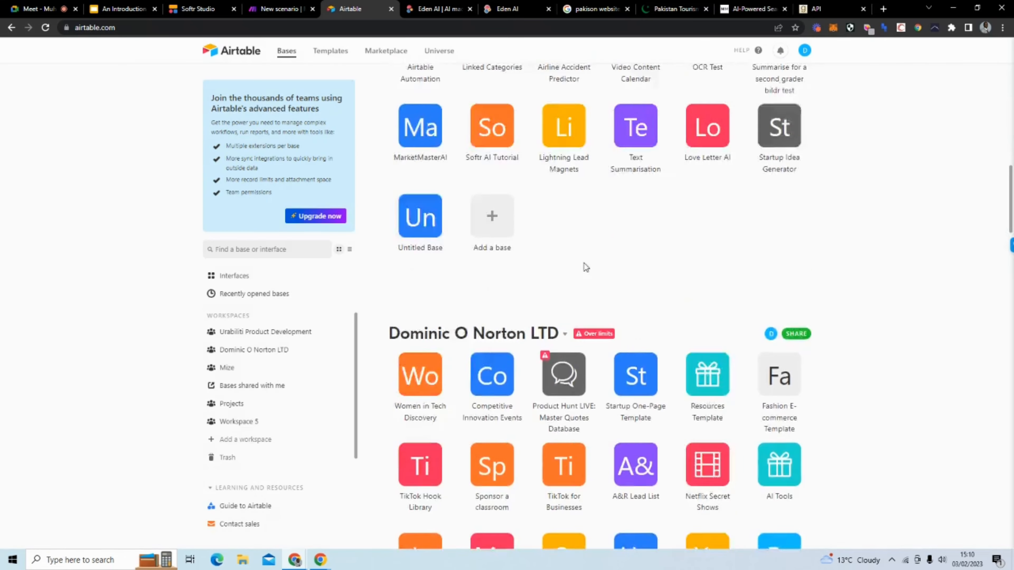
{"action": "scroll", "coordinate": [487, 265], "scroll_direction": "up", "scroll_amount": 11}
{"action": "scroll", "coordinate": [486, 263], "scroll_direction": "down", "scroll_amount": 8}
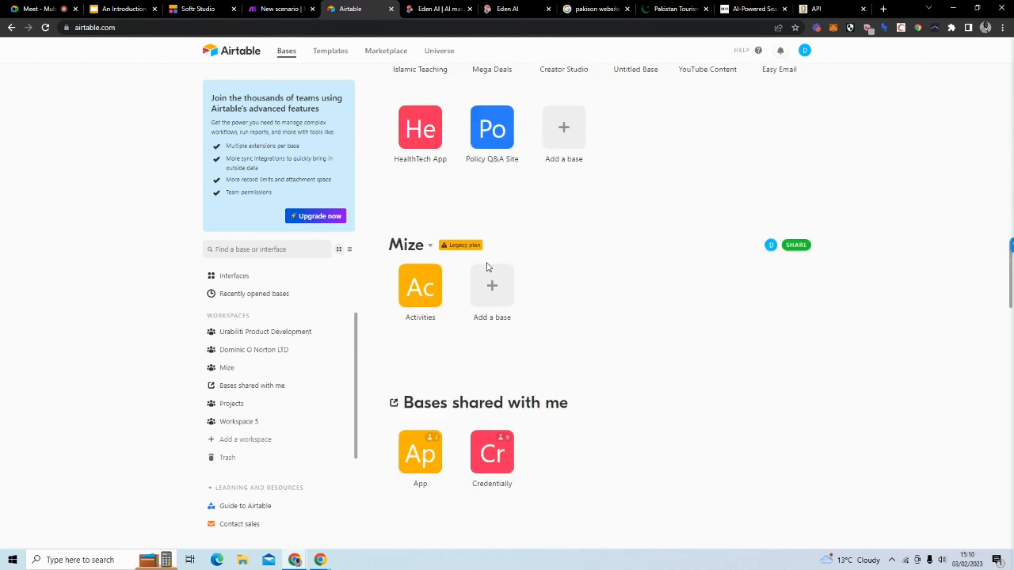
{"action": "scroll", "coordinate": [541, 299], "scroll_direction": "up", "scroll_amount": 5}
Step: Add a new Airtable base and title it 'Pakistan's tourism industry'
{"action": "left_click", "coordinate": [546, 324]}
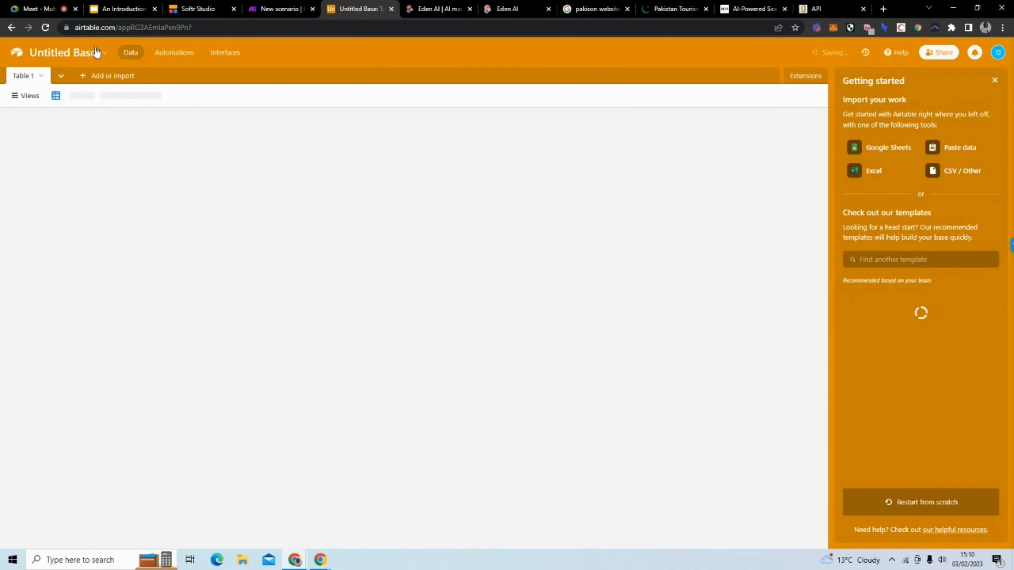
{"action": "left_click", "coordinate": [101, 54]}
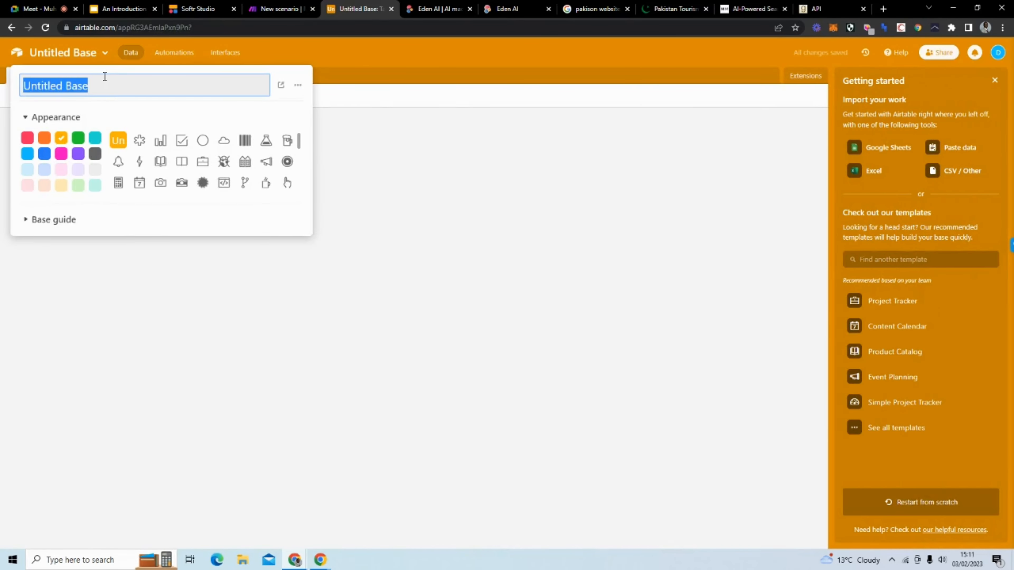
{"action": "type", "text": "Pakis"}
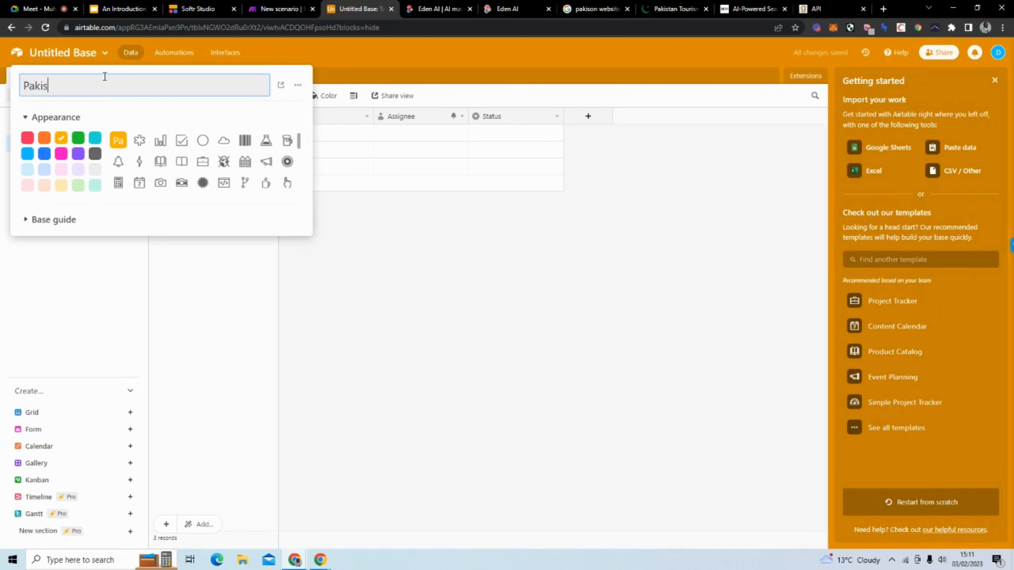
{"action": "type", "text": "yatan"}
{"action": "left_click", "coordinate": [282, 9]}
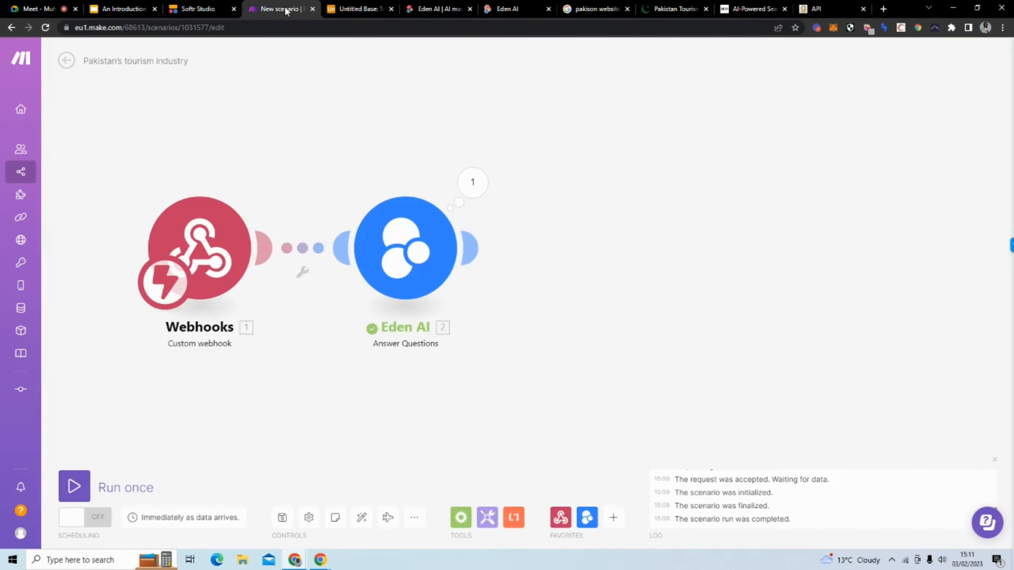
{"action": "left_click", "coordinate": [350, 9]}
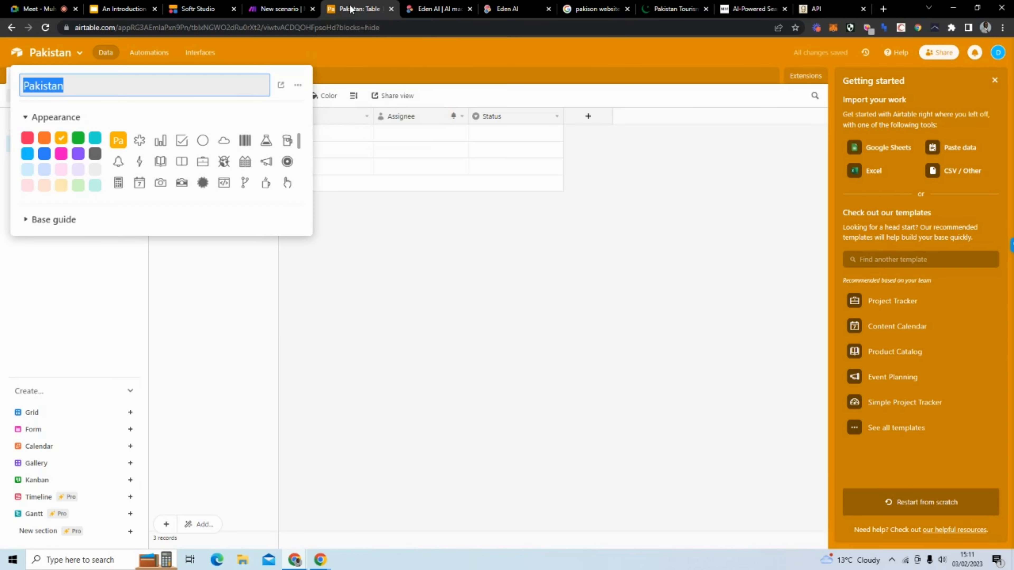
{"action": "key", "text": "Right"}
{"action": "type", "text": "'s t"}
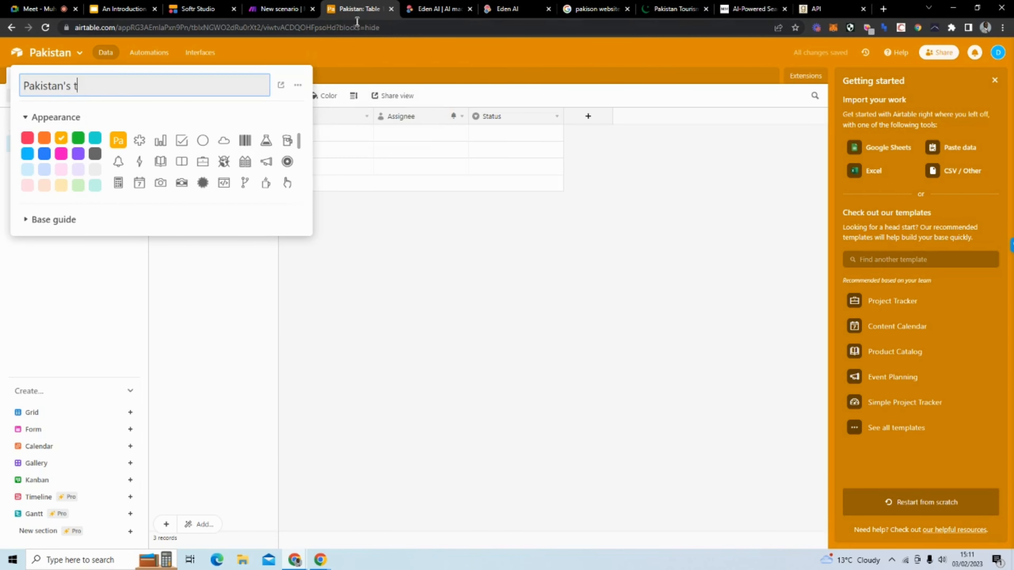
{"action": "type", "text": "ourism industry"}
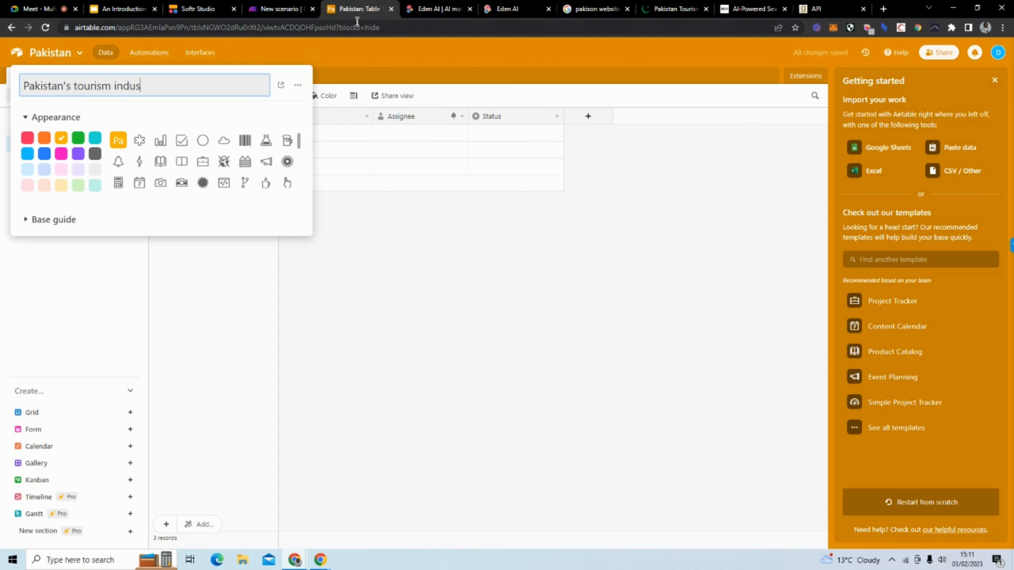
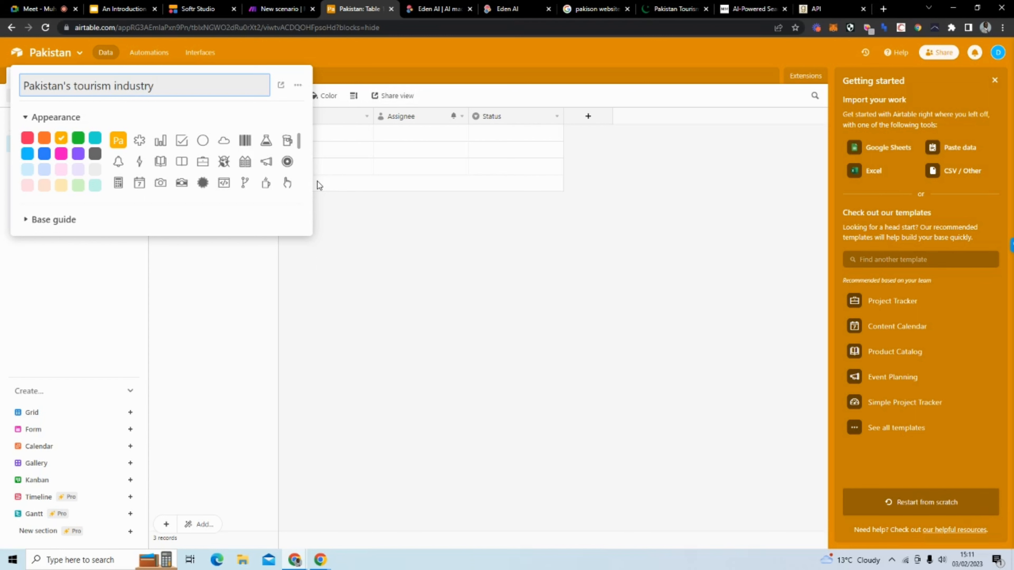
Step: Confirm the base name, then start renaming Table 1 to 'Answer' but cancel, leaving it Table 1
{"action": "left_click", "coordinate": [356, 61]}
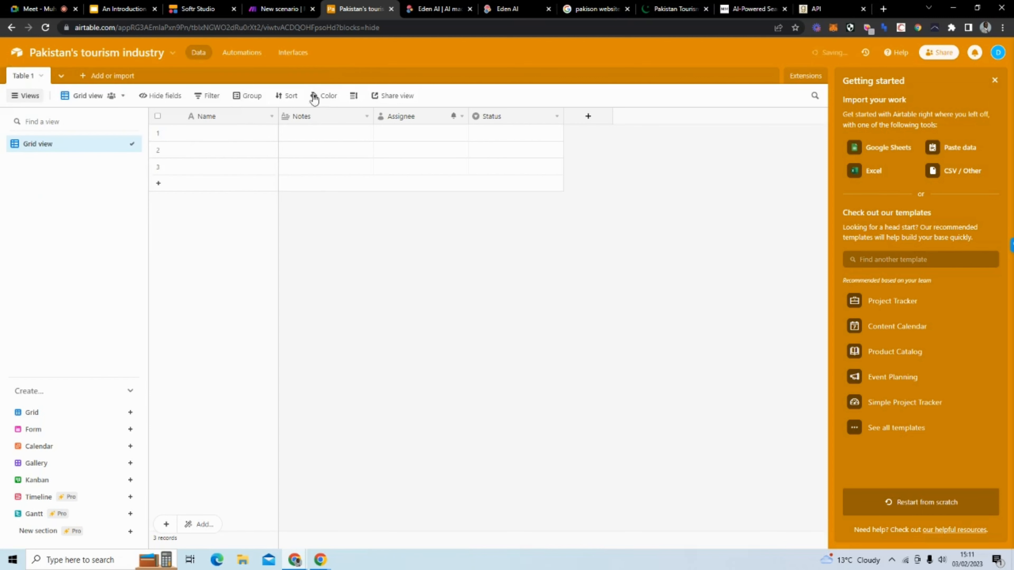
{"action": "left_click", "coordinate": [39, 78]}
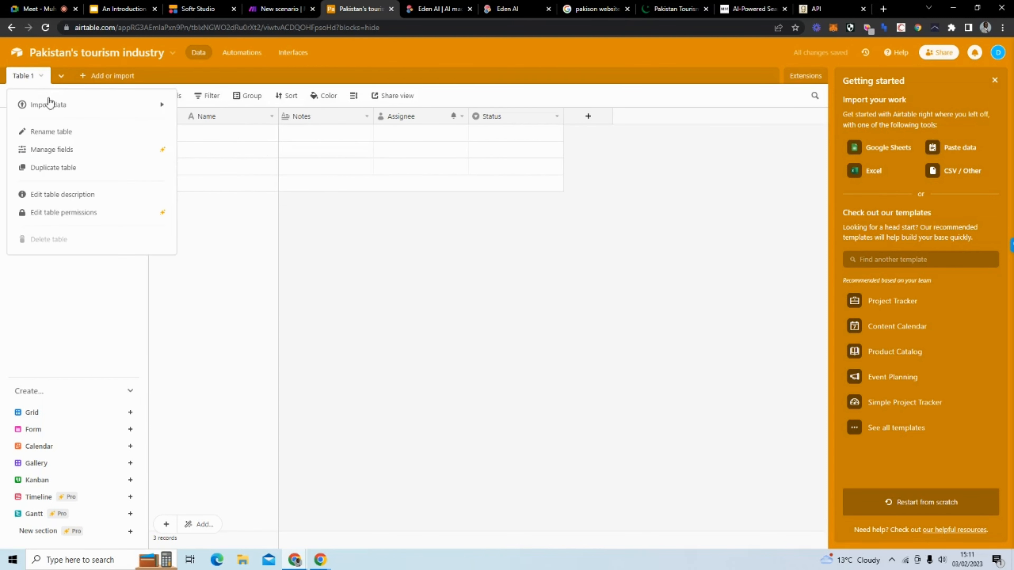
{"action": "left_click", "coordinate": [66, 134]}
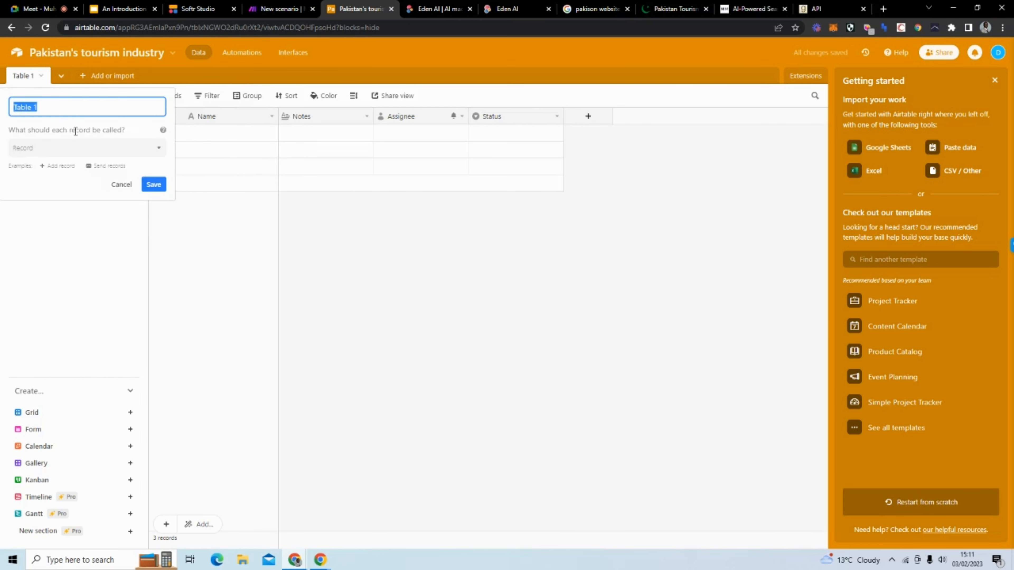
{"action": "type", "text": "Answers"}
{"action": "left_click", "coordinate": [401, 290]}
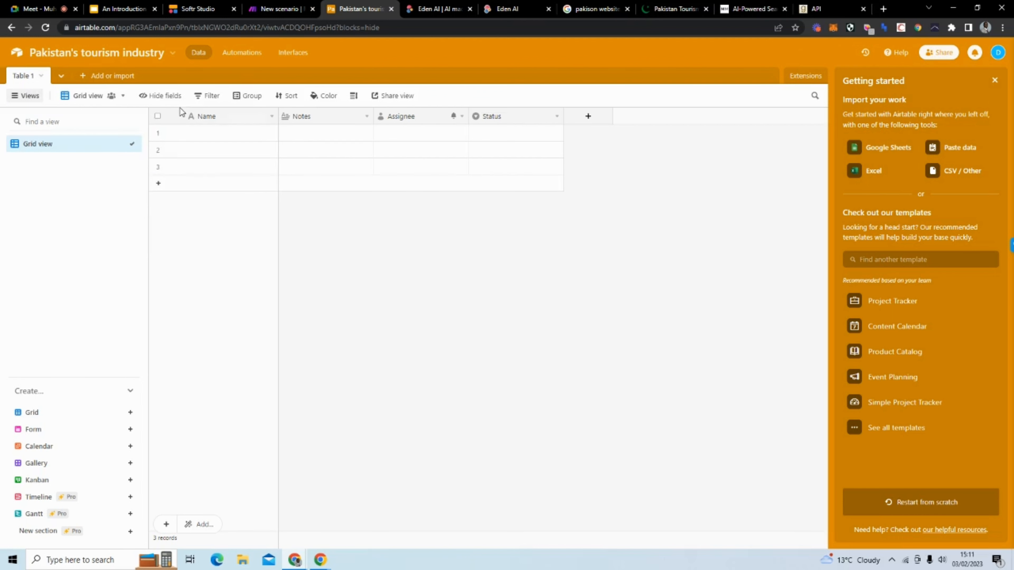
Step: Rename the Name field to ID and make it an Autonumber field
{"action": "left_click", "coordinate": [271, 117]}
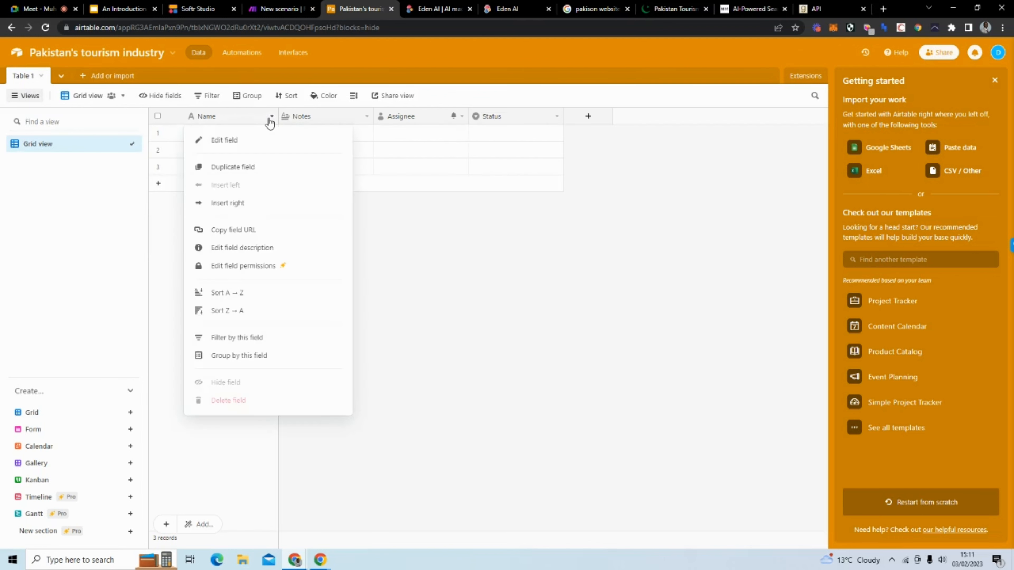
{"action": "left_click", "coordinate": [224, 140]}
{"action": "left_click_drag", "start_coordinate": [249, 145], "coordinate": [195, 145]}
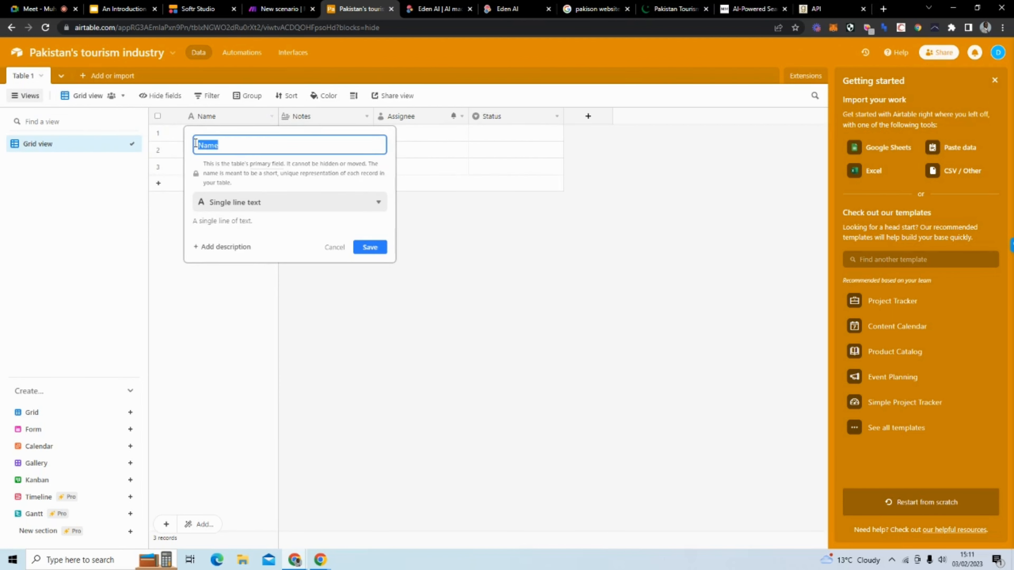
{"action": "type", "text": "ID"}
{"action": "left_click", "coordinate": [369, 201]}
{"action": "scroll", "coordinate": [315, 426], "scroll_direction": "down", "scroll_amount": 1}
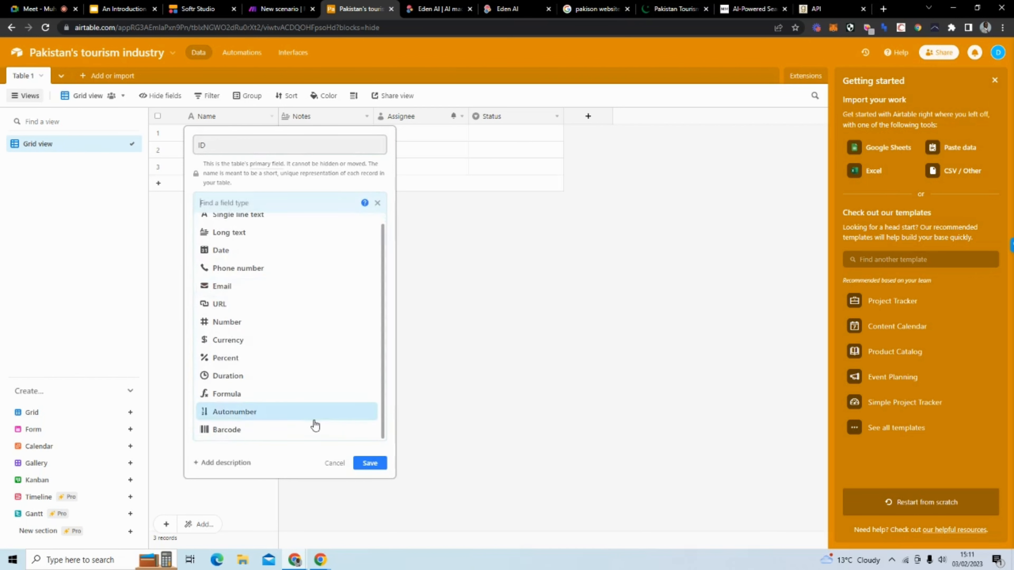
{"action": "left_click", "coordinate": [314, 418]}
{"action": "left_click", "coordinate": [370, 247]}
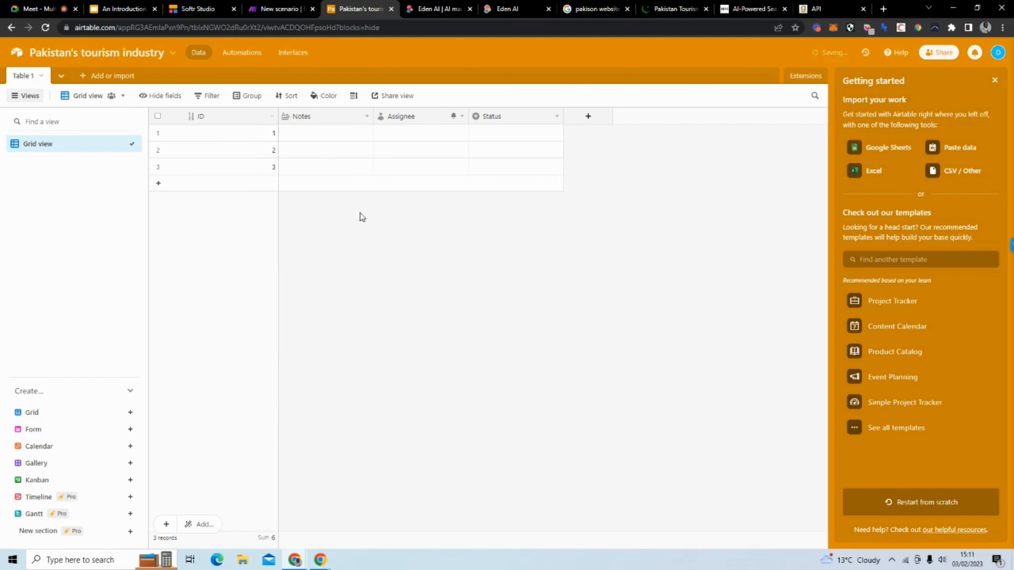
Step: Rename the Notes field to Questions
{"action": "left_click", "coordinate": [365, 117]}
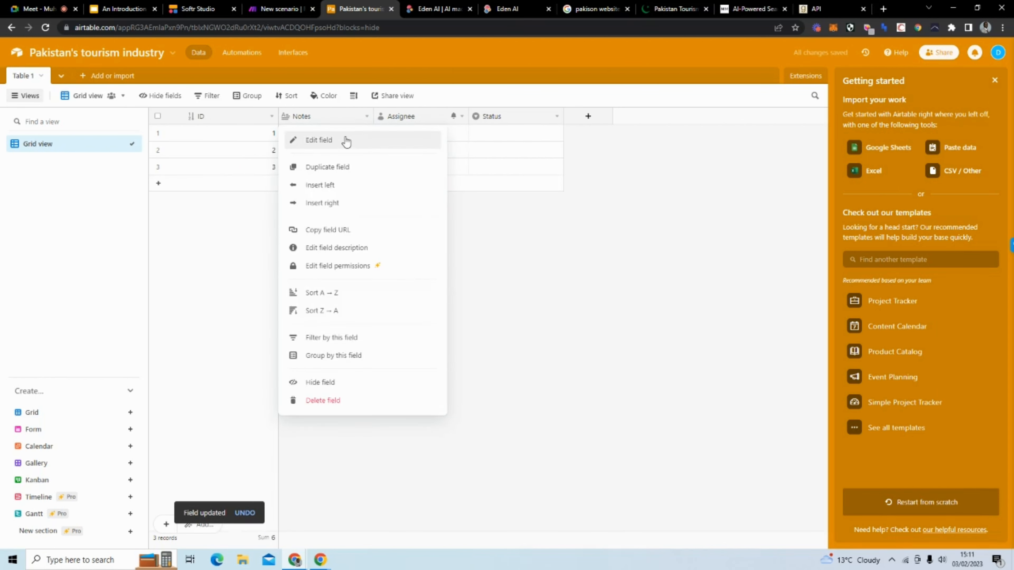
{"action": "left_click", "coordinate": [345, 141]}
{"action": "double_click", "coordinate": [290, 145]}
{"action": "type", "text": "cU"}
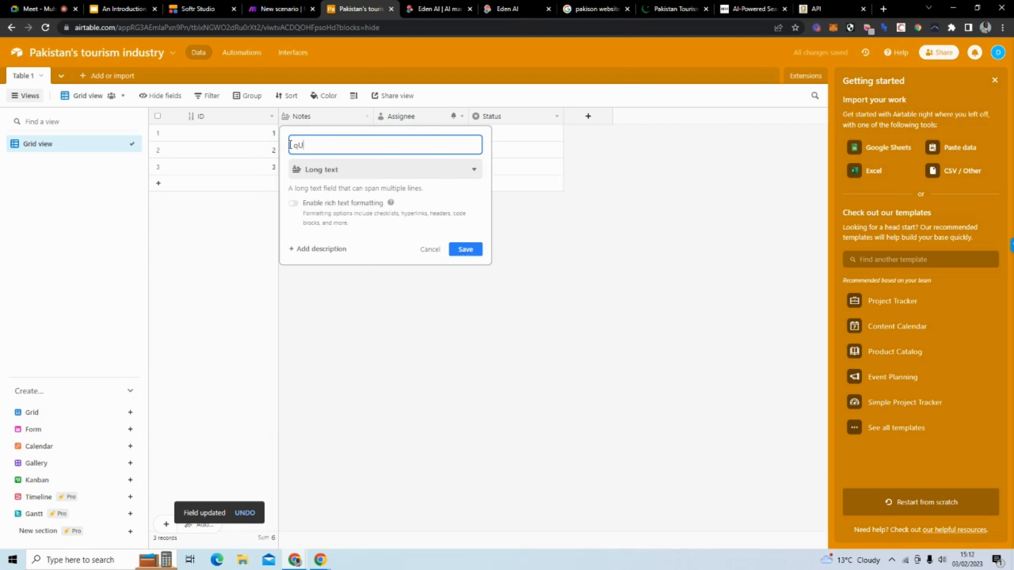
{"action": "type", "text": "EST"}
{"action": "key", "text": "BackSpace"}
{"action": "key", "text": "BackSpace"}
{"action": "key", "text": "BackSpace"}
{"action": "key", "text": "BackSpace"}
{"action": "key", "text": "BackSpace"}
{"action": "type", "text": "Questions"}
{"action": "key", "text": "Return"}
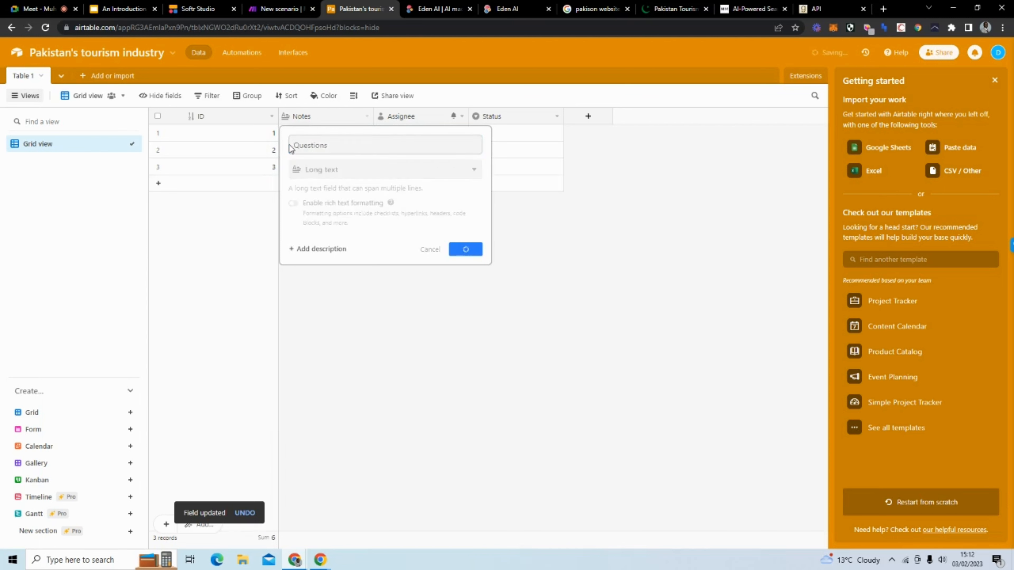
Step: Rename the Assignee field to Answers as a Long text field
{"action": "left_click", "coordinate": [461, 117]}
{"action": "left_click", "coordinate": [444, 136]}
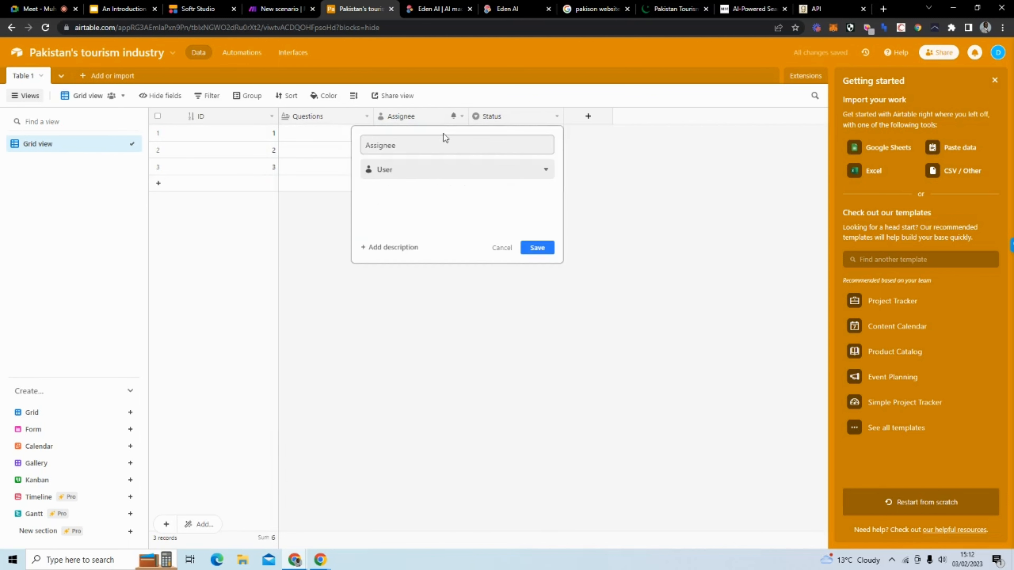
{"action": "left_click_drag", "start_coordinate": [396, 146], "coordinate": [372, 149]}
{"action": "key", "text": "BackSpace"}
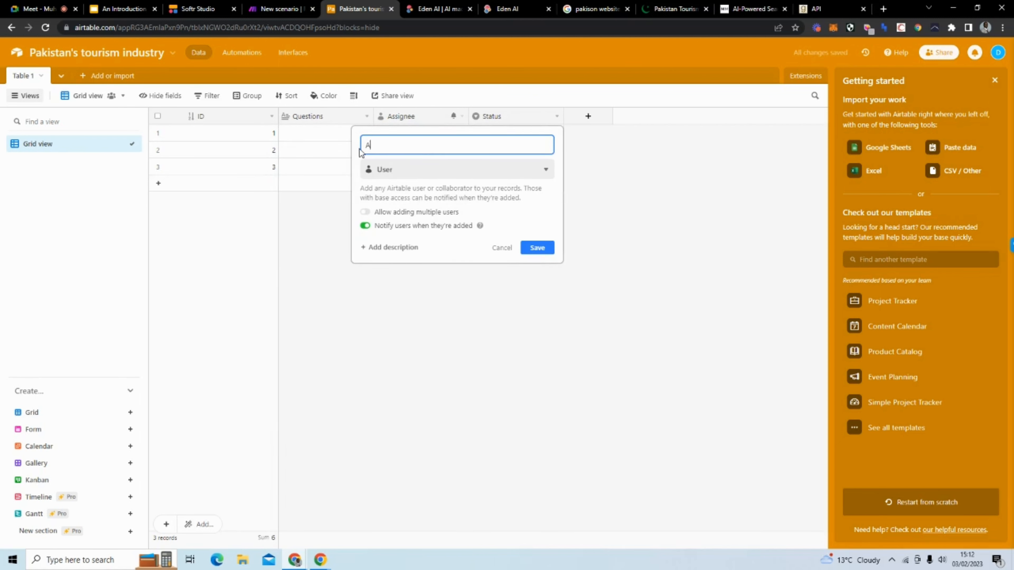
{"action": "type", "text": "nswers"}
{"action": "left_click", "coordinate": [419, 168]}
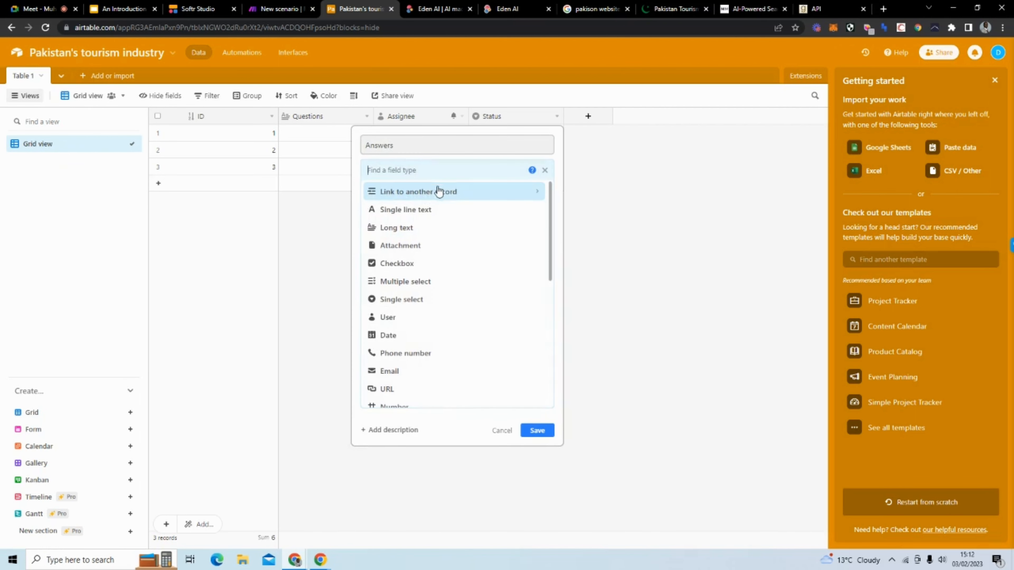
{"action": "left_click", "coordinate": [441, 231]}
{"action": "left_click", "coordinate": [537, 250]}
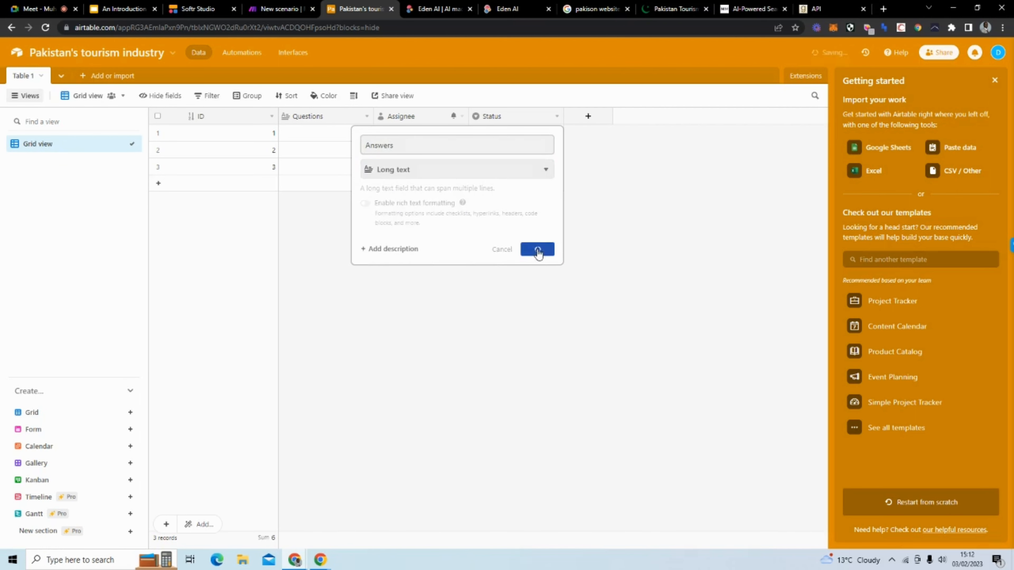
Step: Turn the Status field into an Email field named Email
{"action": "left_click", "coordinate": [556, 117]}
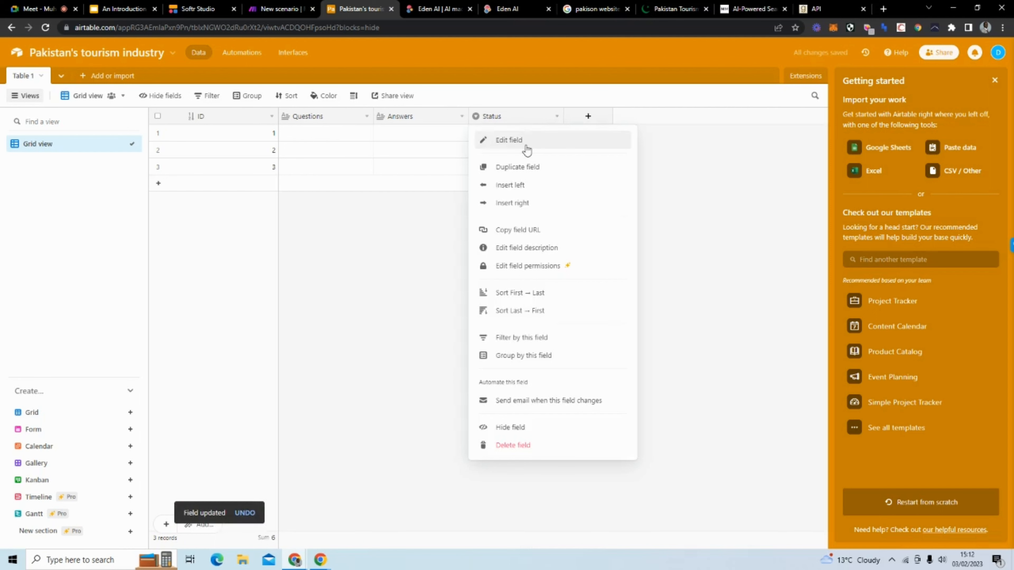
{"action": "left_click", "coordinate": [509, 140]}
{"action": "type", "text": "Email"}
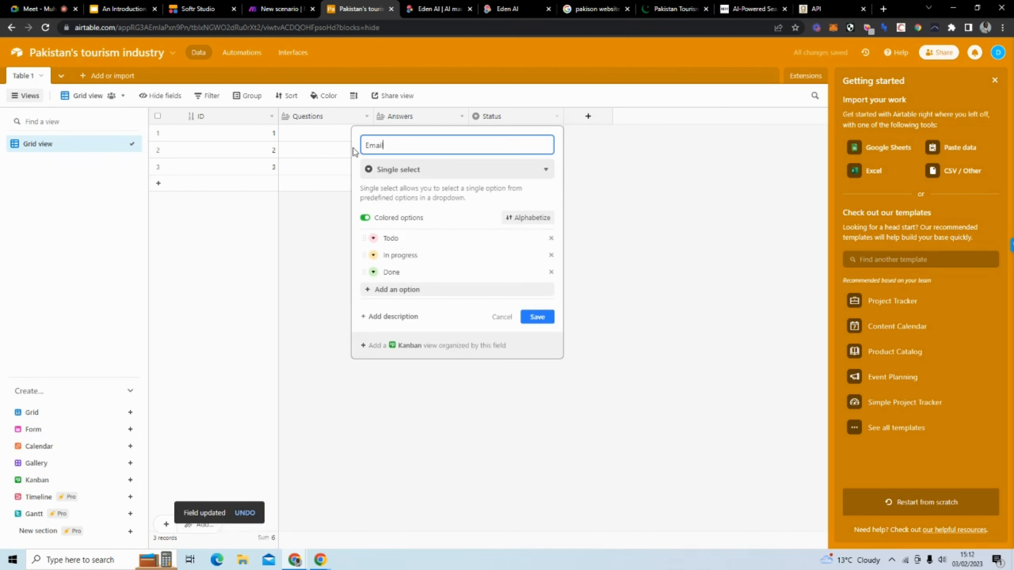
{"action": "left_click", "coordinate": [421, 170]}
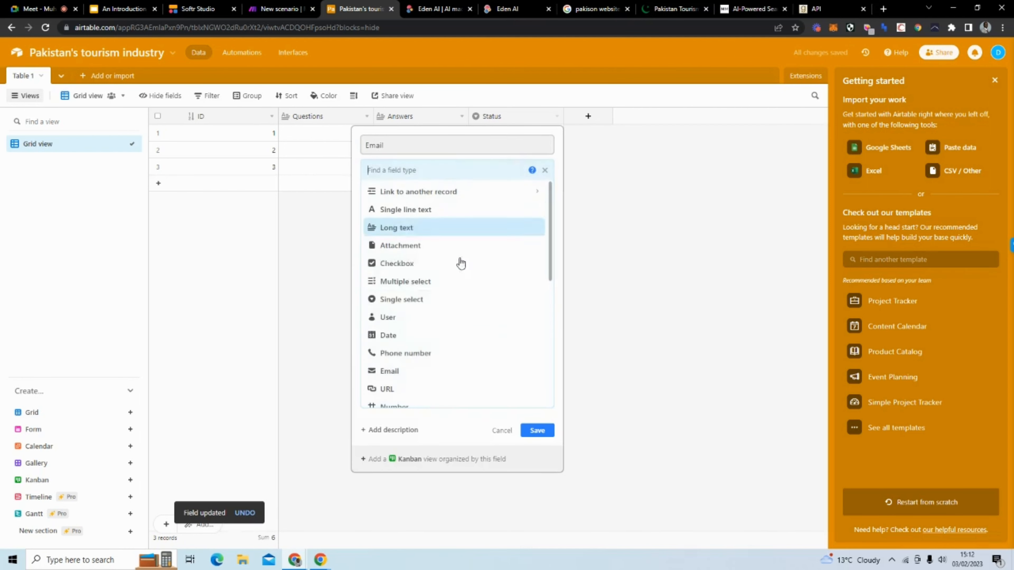
{"action": "left_click", "coordinate": [451, 375]}
{"action": "left_click", "coordinate": [537, 215]}
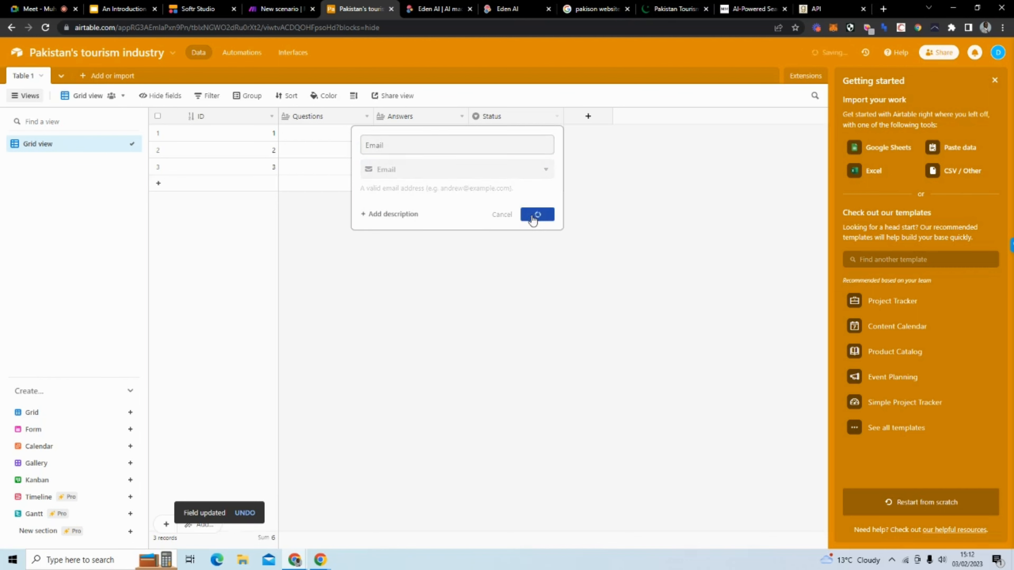
Step: Add a new Created time field to the table
{"action": "left_click", "coordinate": [579, 118]}
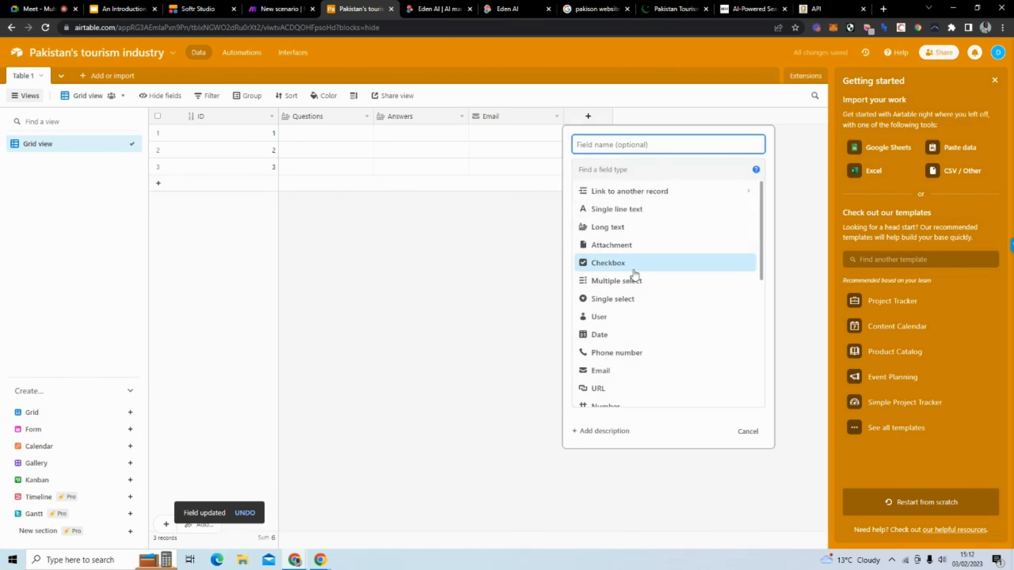
{"action": "scroll", "coordinate": [635, 275], "scroll_direction": "down", "scroll_amount": 5}
{"action": "type", "text": "c"}
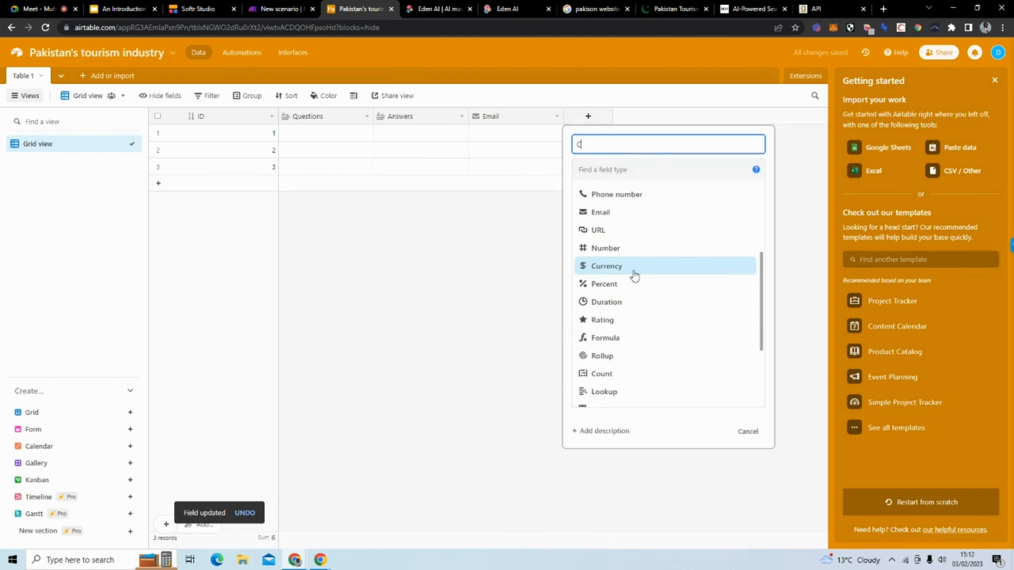
{"action": "type", "text": "re"}
{"action": "type", "text": "ate"}
{"action": "type", "text": "d to"}
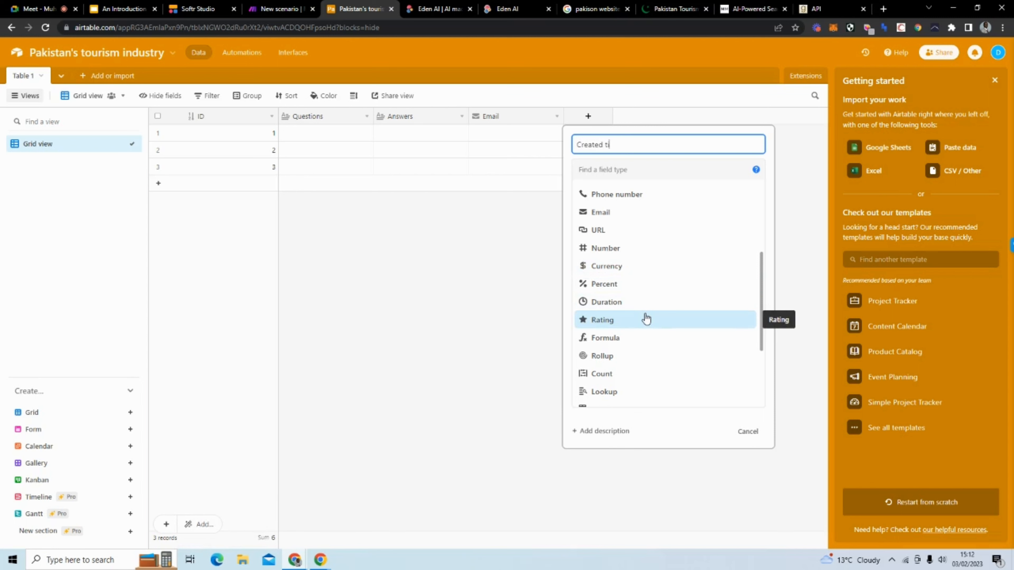
{"action": "type", "text": "me"}
{"action": "scroll", "coordinate": [648, 320], "scroll_direction": "down", "scroll_amount": 5}
{"action": "left_click", "coordinate": [654, 297]}
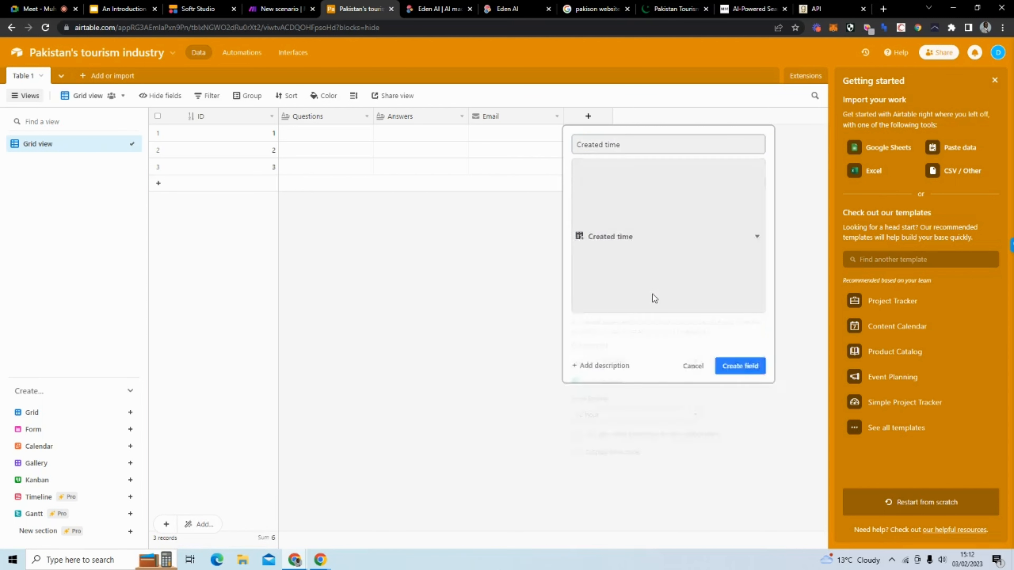
{"action": "left_click", "coordinate": [732, 342]}
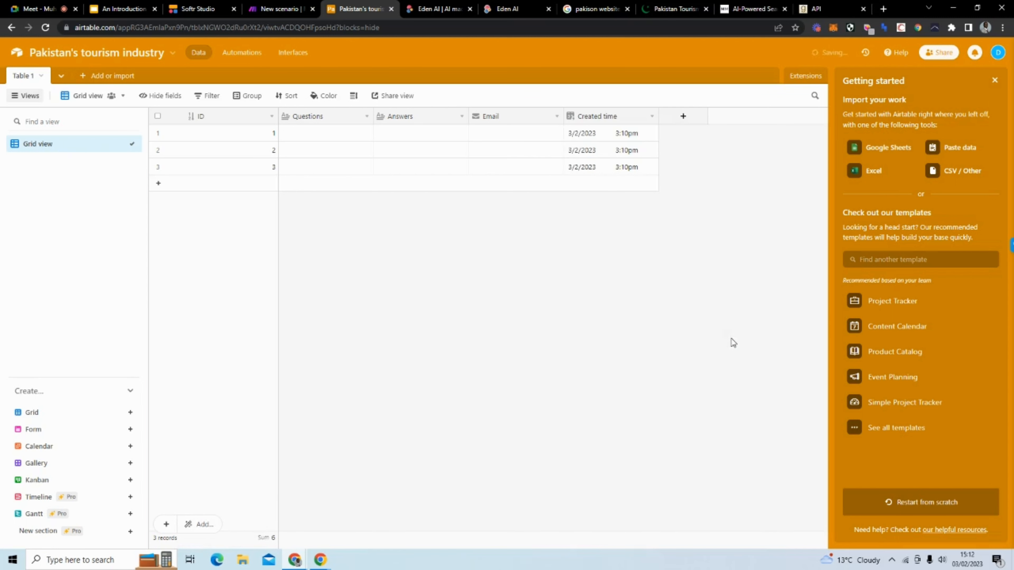
{"action": "left_click", "coordinate": [157, 167]}
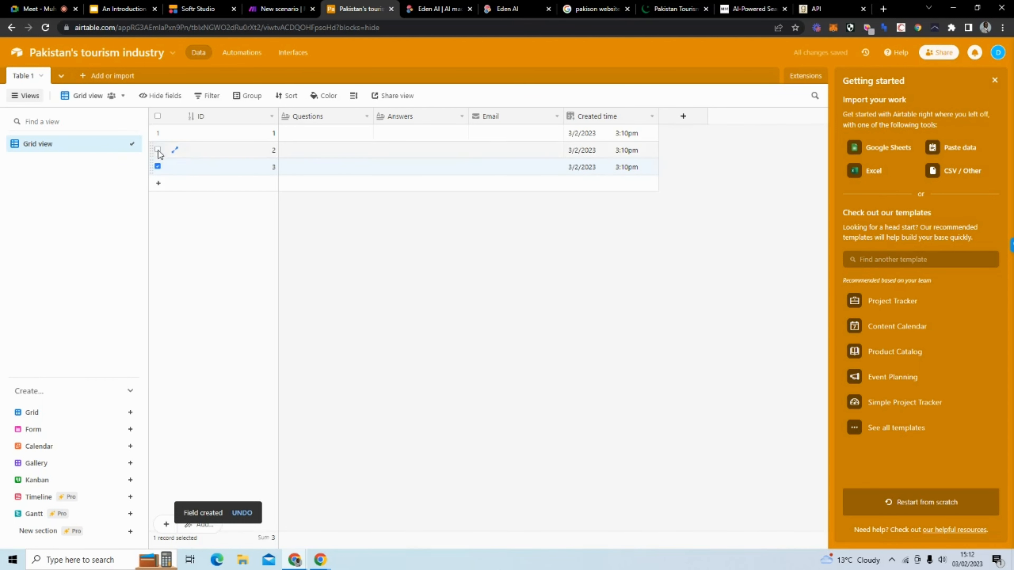
{"action": "left_click", "coordinate": [158, 150]}
{"action": "right_click", "coordinate": [340, 157]}
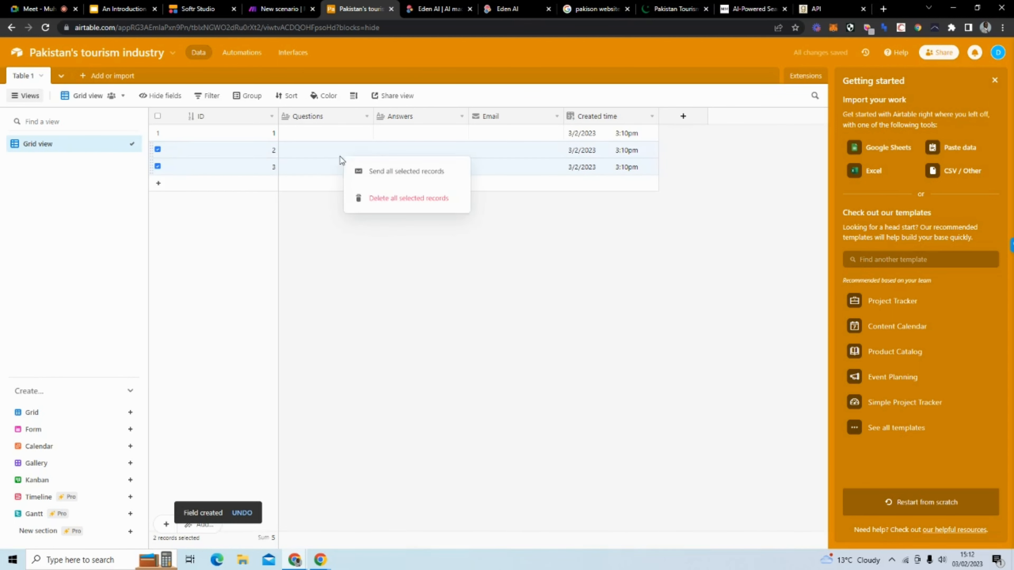
{"action": "left_click", "coordinate": [399, 202]}
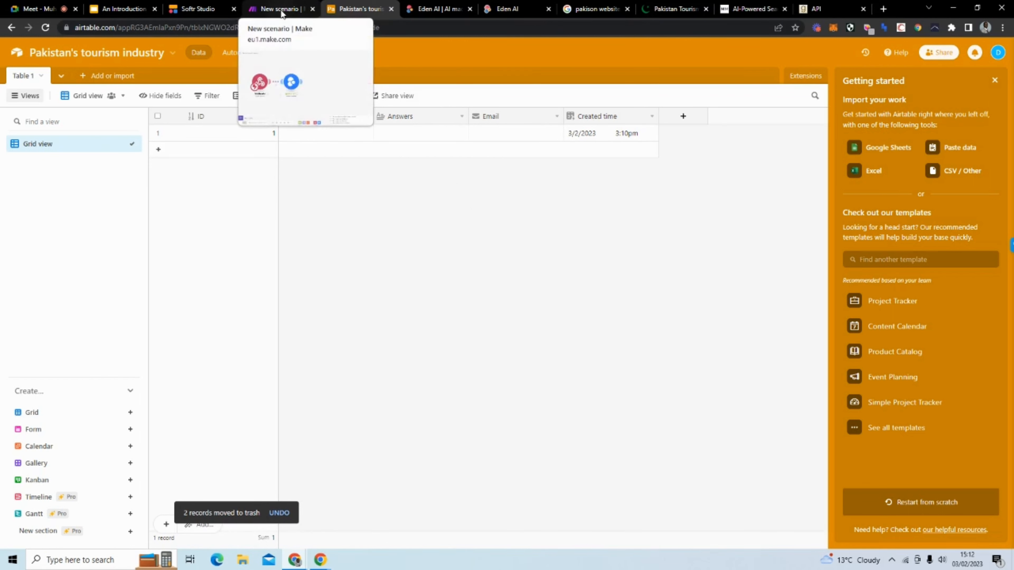
{"action": "left_click", "coordinate": [40, 78]}
{"action": "left_click", "coordinate": [50, 134]}
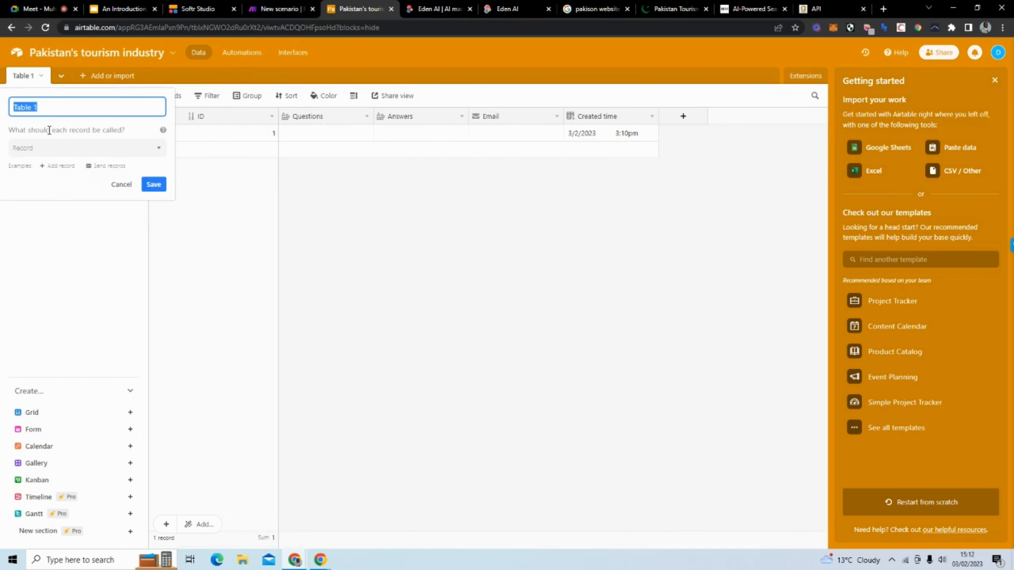
{"action": "type", "text": "Answers"}
{"action": "key", "text": "Return"}
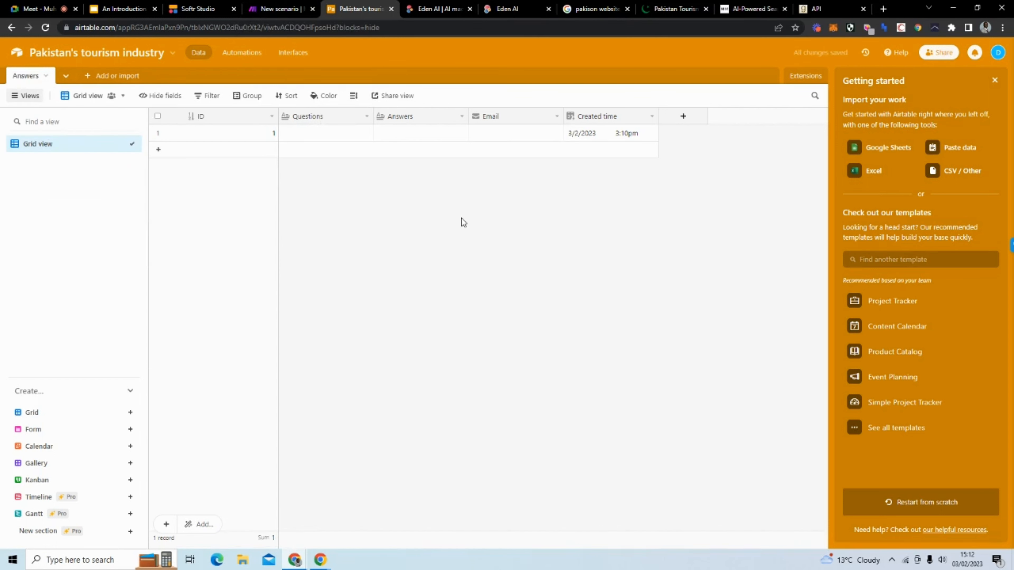
Step: Review the Softr question form and the Airtable Answers table, then return to the Make scenario
{"action": "left_click", "coordinate": [190, 12]}
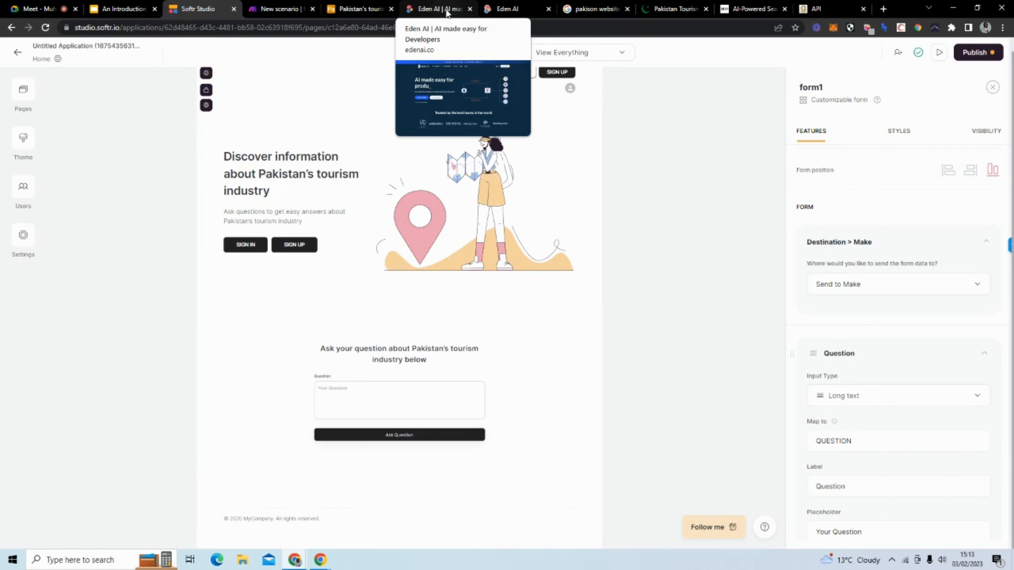
{"action": "left_click", "coordinate": [347, 16]}
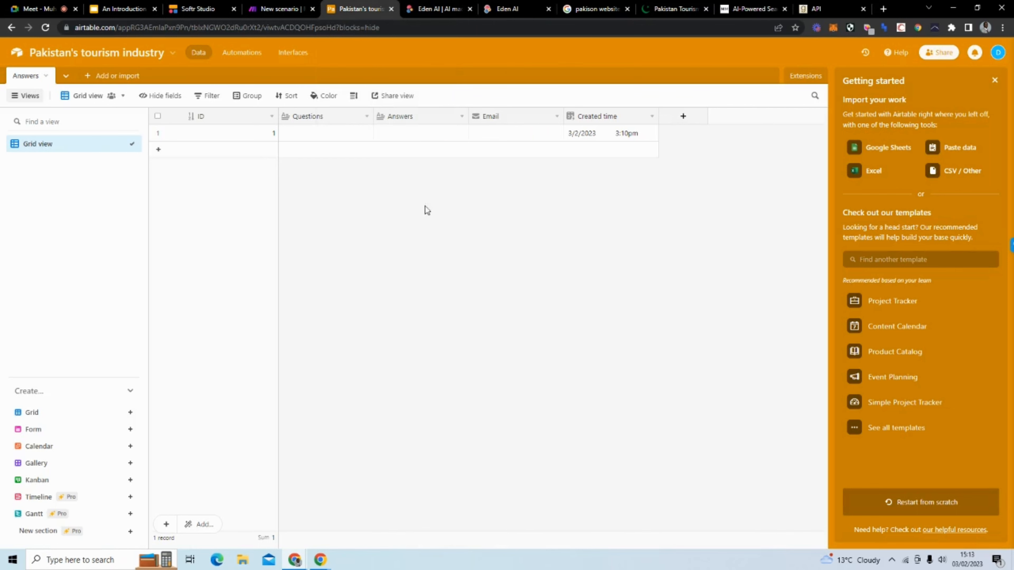
{"action": "left_click", "coordinate": [271, 9]}
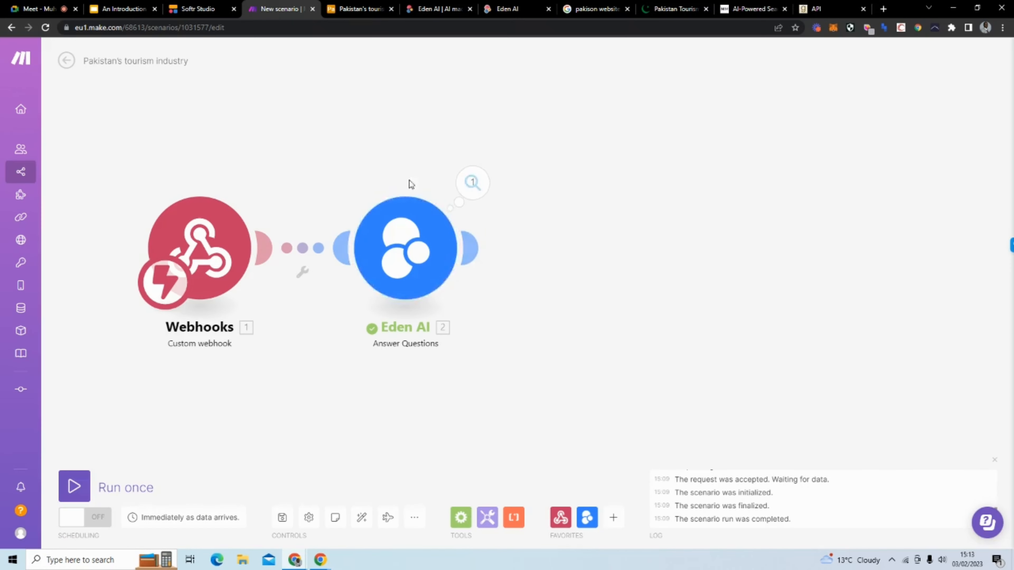
Step: Add an Airtable Create a Record module after Eden AI, targeting the Pakistan's tourism industry base's Answers table
{"action": "left_click", "coordinate": [468, 245]}
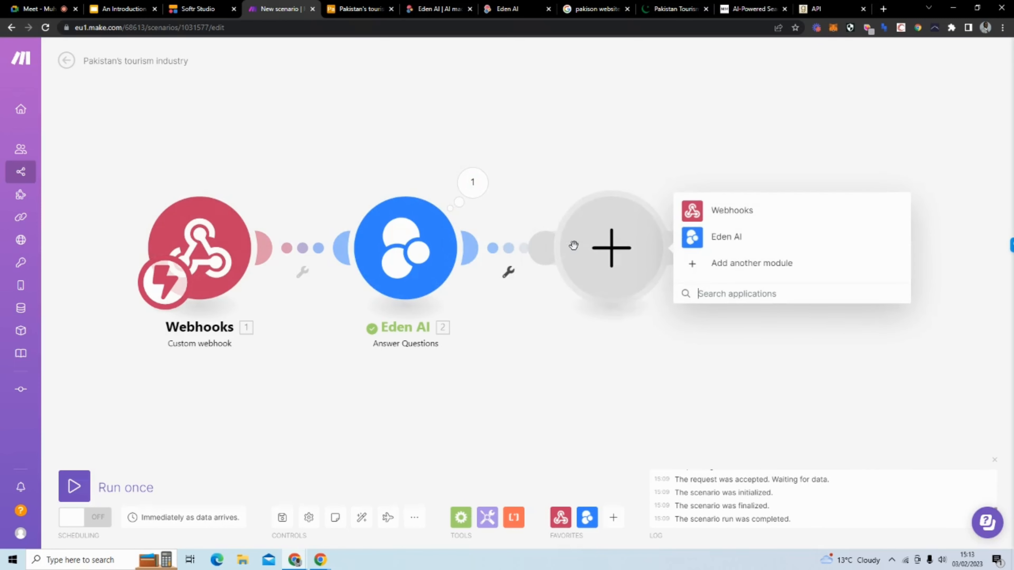
{"action": "type", "text": "air"}
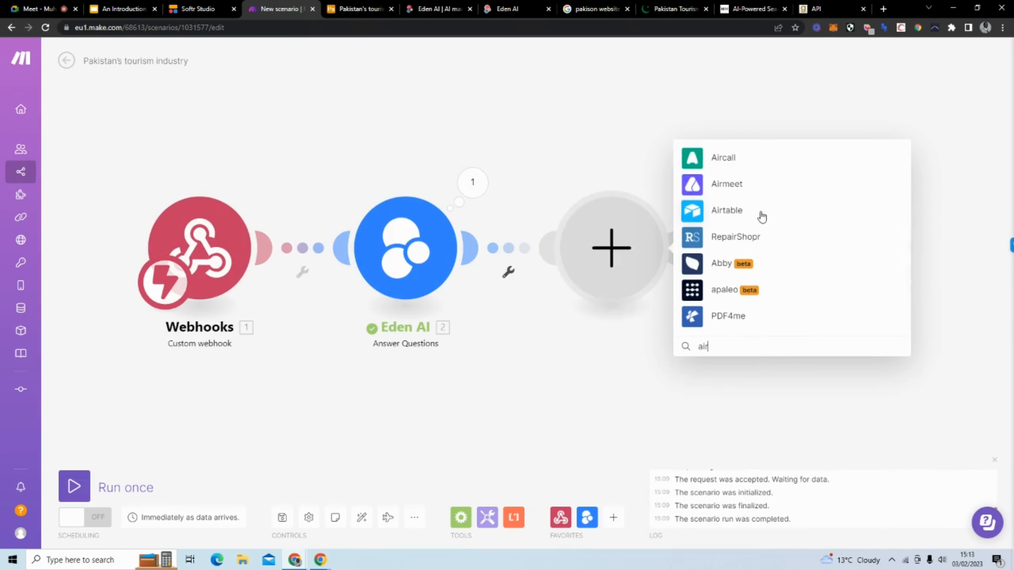
{"action": "left_click", "coordinate": [762, 216]}
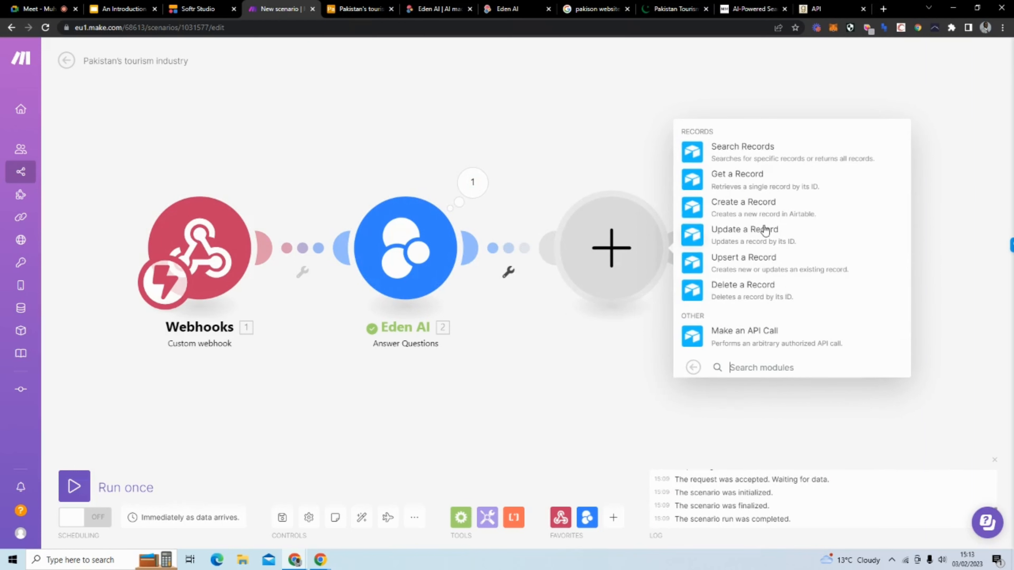
{"action": "left_click", "coordinate": [766, 208]}
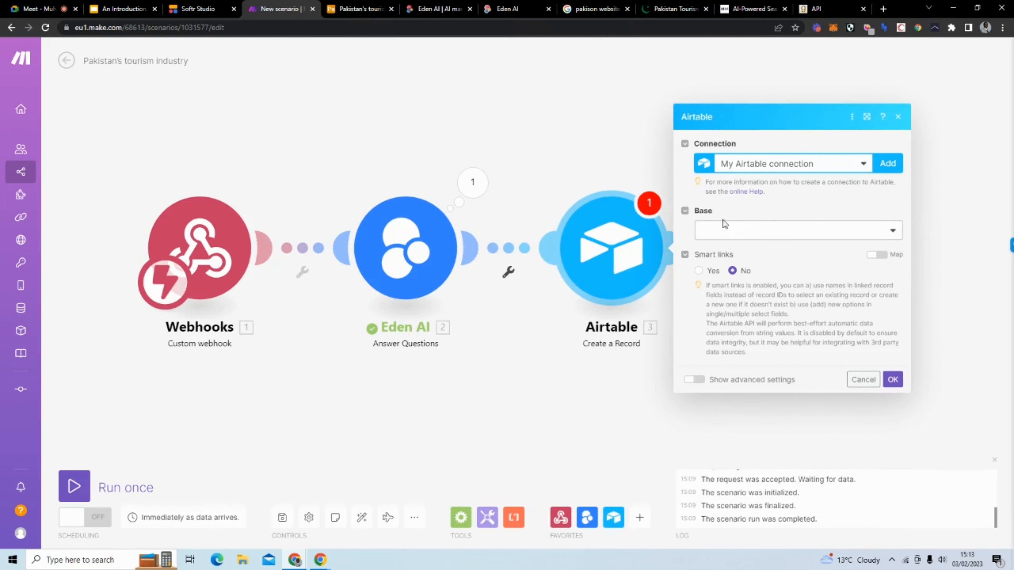
{"action": "left_click", "coordinate": [767, 237]}
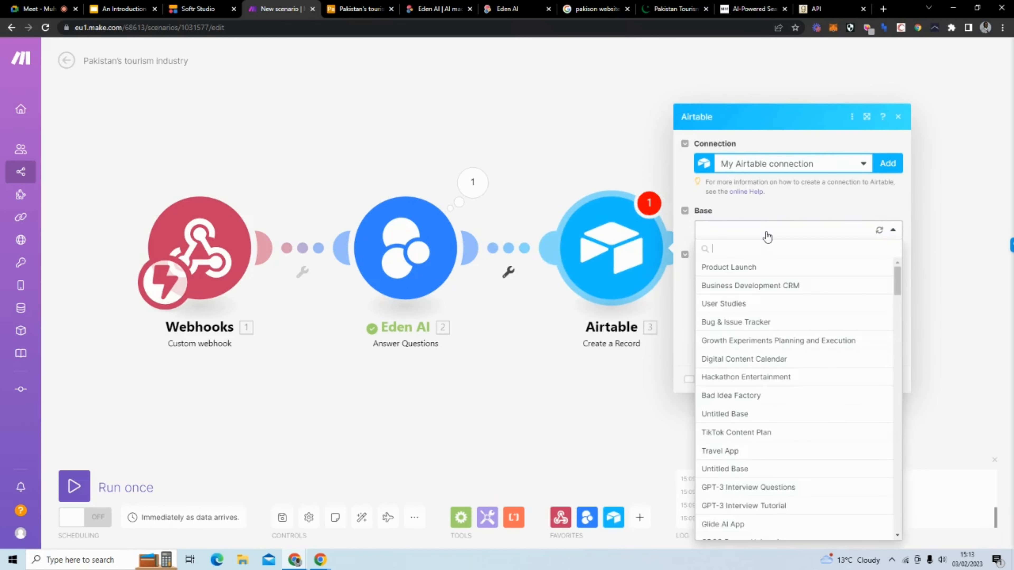
{"action": "type", "text": "pa"}
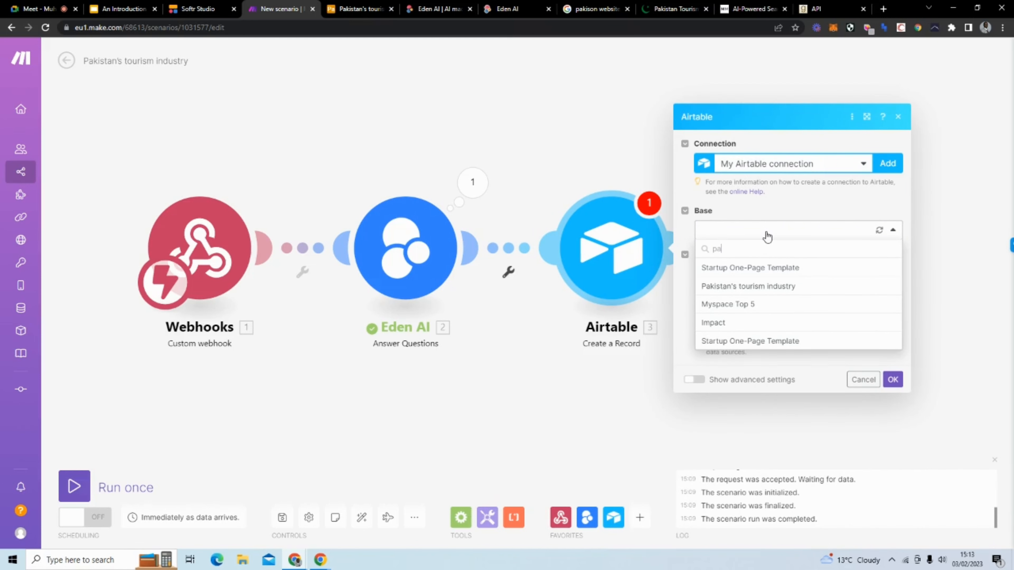
{"action": "left_click", "coordinate": [781, 286]}
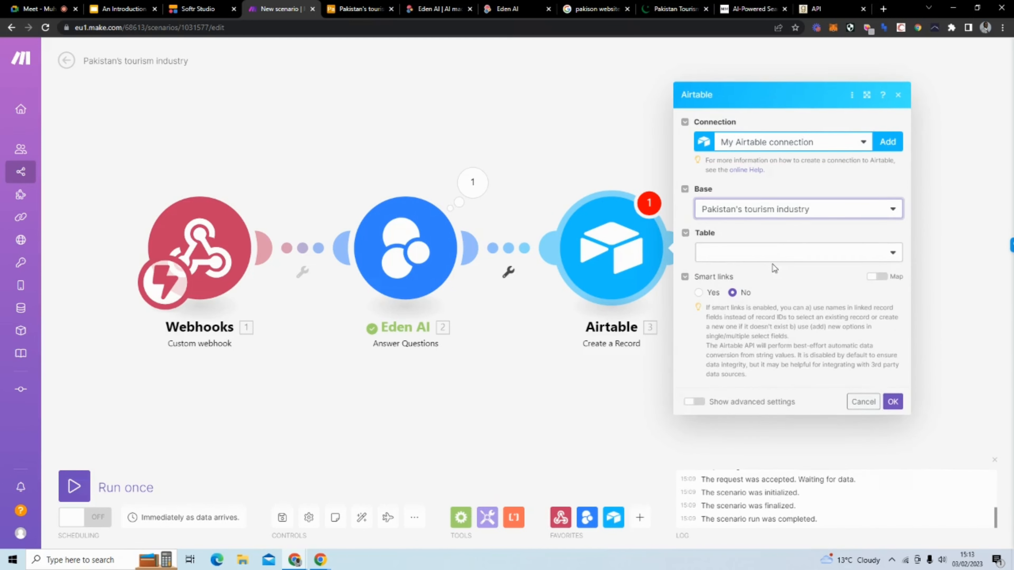
{"action": "left_click", "coordinate": [772, 260]}
{"action": "left_click", "coordinate": [764, 270]}
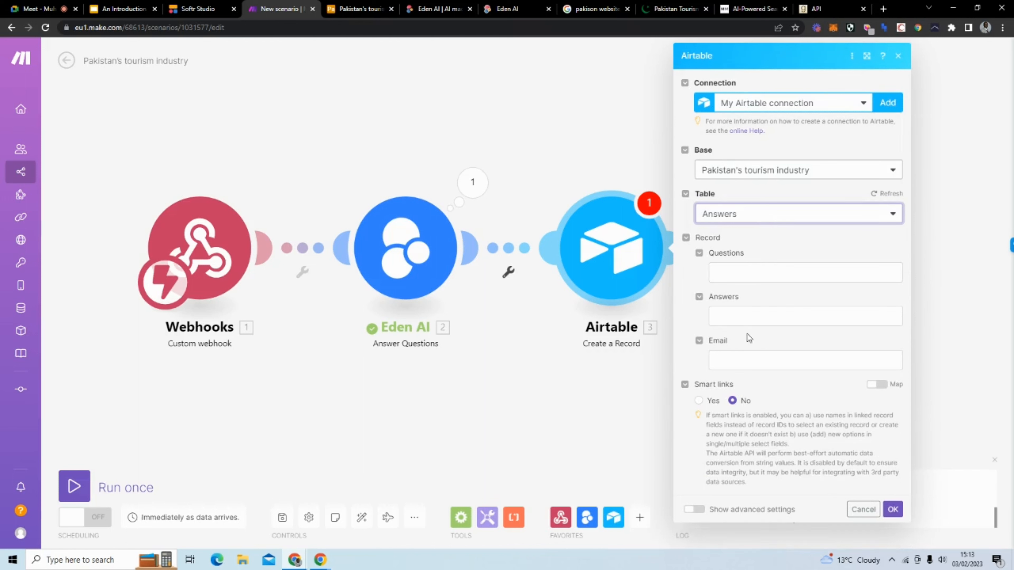
Step: Map the webhook QUESTION into Questions and the Eden AI Answers[1] result into Answers
{"action": "left_click", "coordinate": [747, 274]}
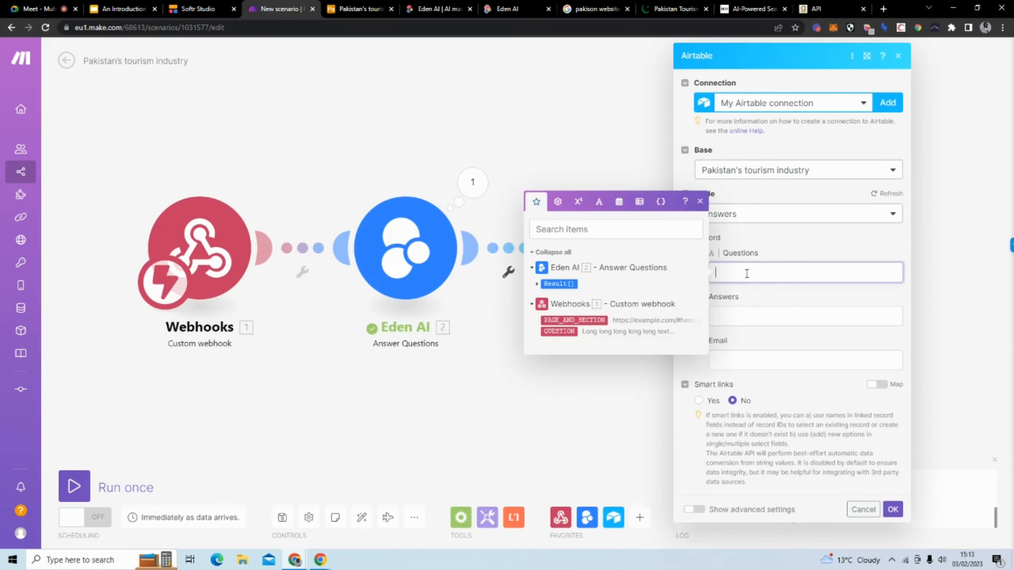
{"action": "left_click", "coordinate": [564, 332]}
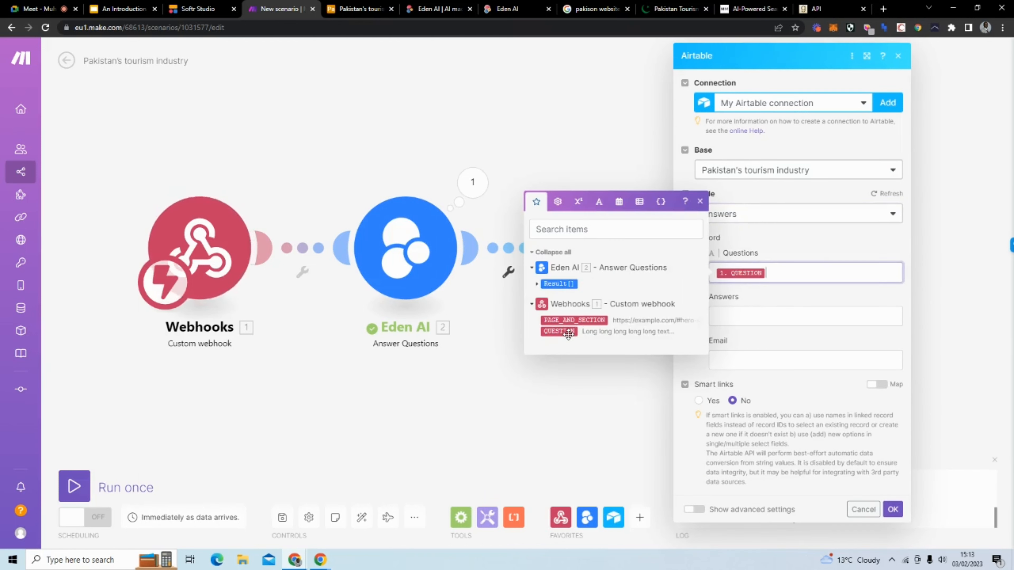
{"action": "left_click", "coordinate": [736, 313]}
{"action": "left_click", "coordinate": [537, 327]}
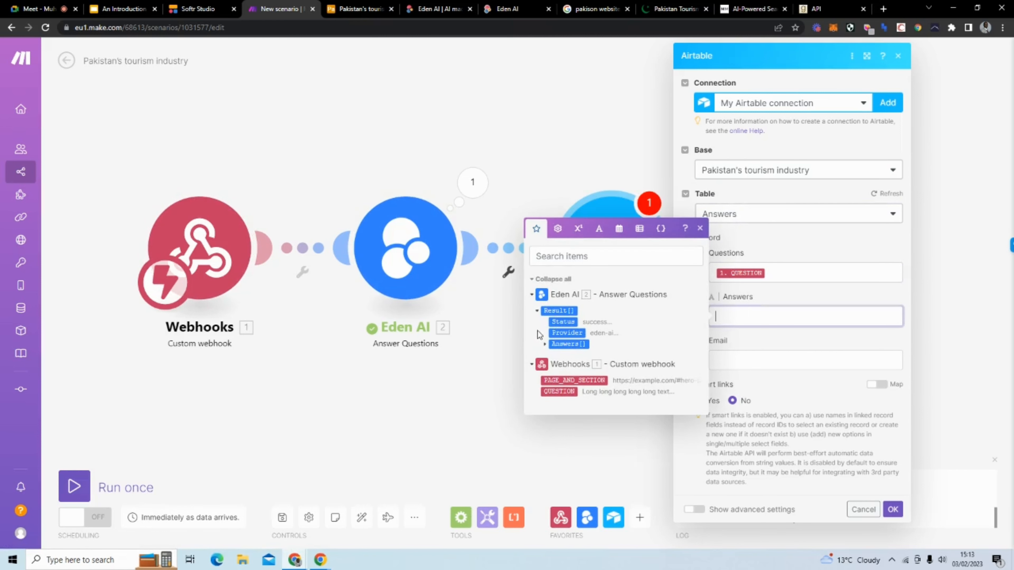
{"action": "left_click", "coordinate": [545, 343]}
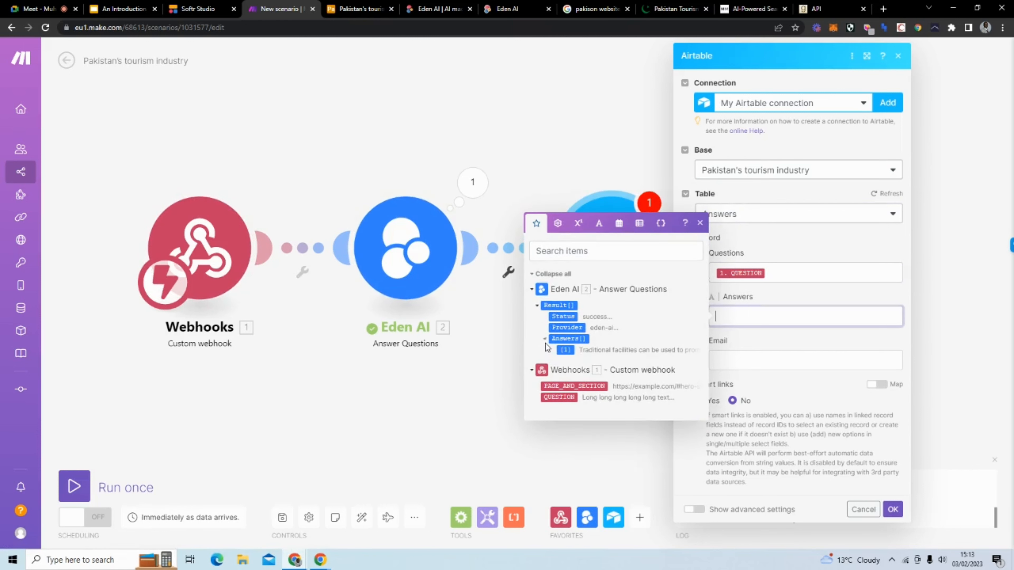
{"action": "left_click", "coordinate": [577, 354]}
{"action": "left_click", "coordinate": [758, 358]}
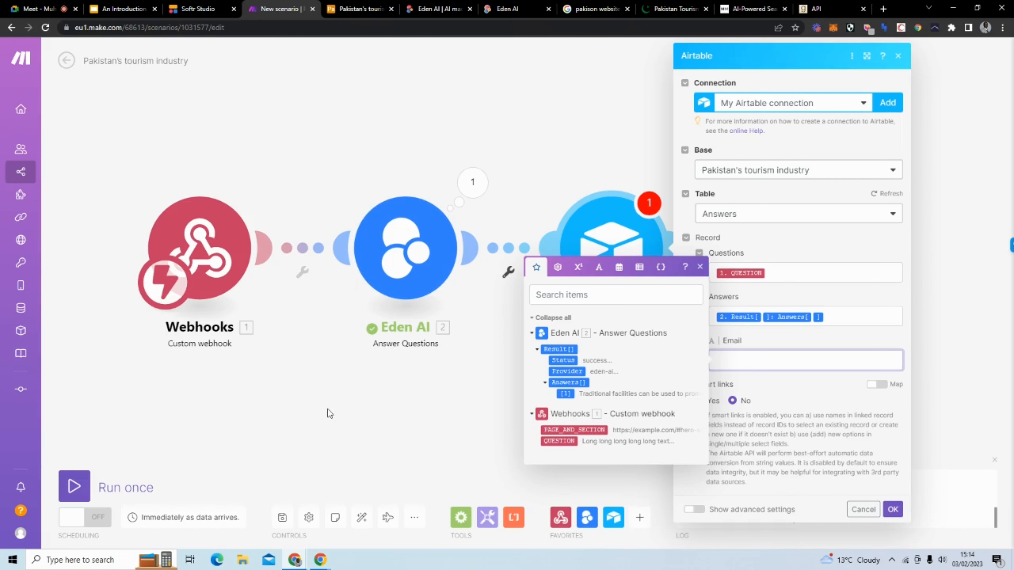
Step: Save the Airtable module, then run only Eden AI with 'How will Pakistan's facilities be used?'
{"action": "left_click", "coordinate": [892, 509]}
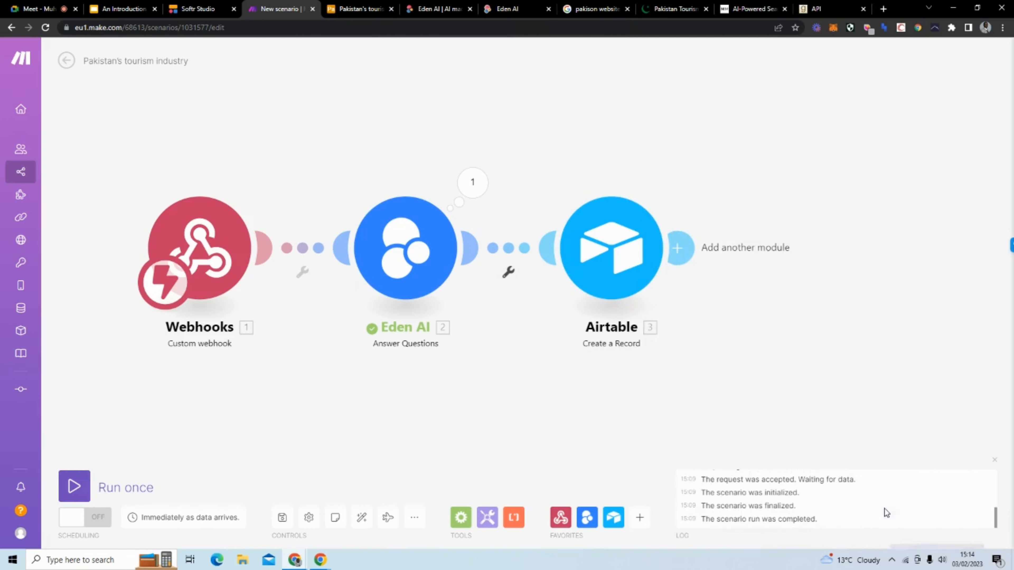
{"action": "right_click", "coordinate": [400, 244]}
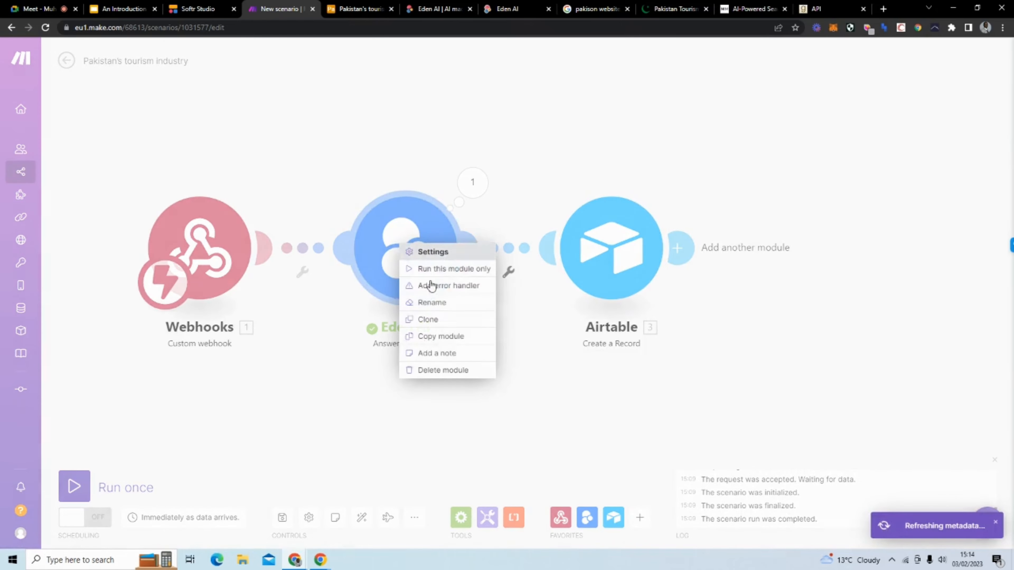
{"action": "left_click", "coordinate": [447, 273]}
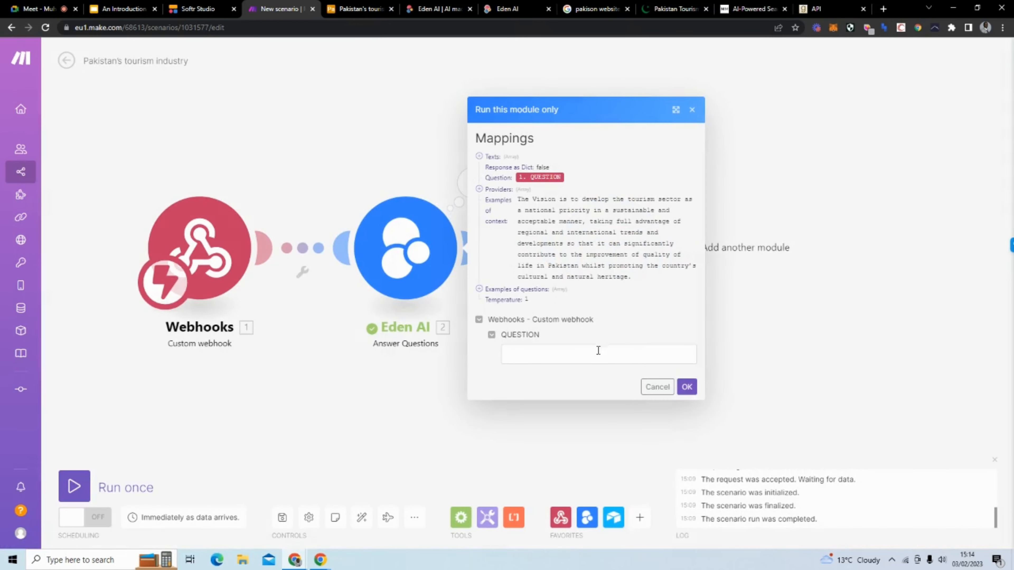
{"action": "left_click", "coordinate": [602, 362]}
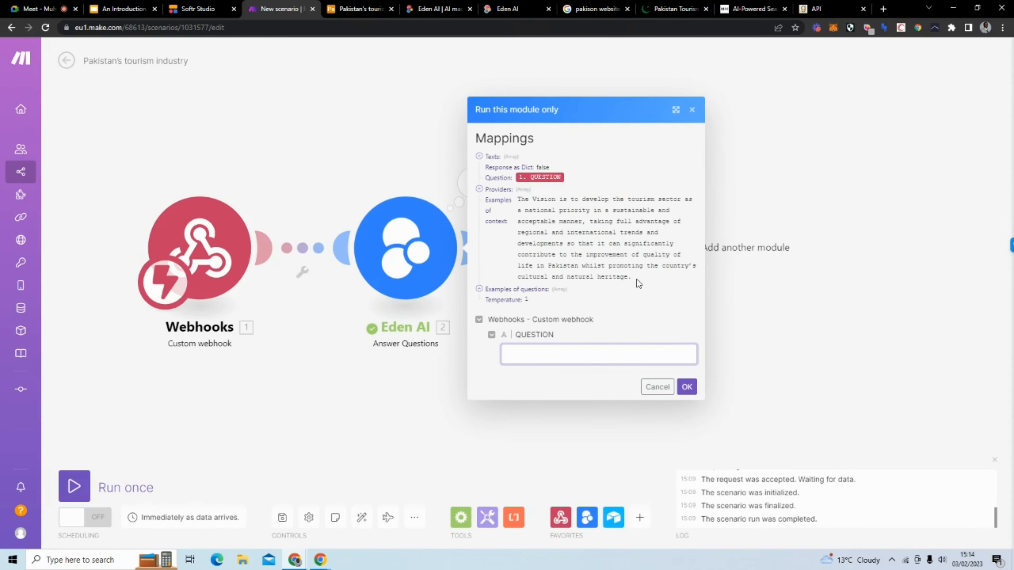
{"action": "type", "text": "How will Paki"}
{"action": "type", "text": "stan"}
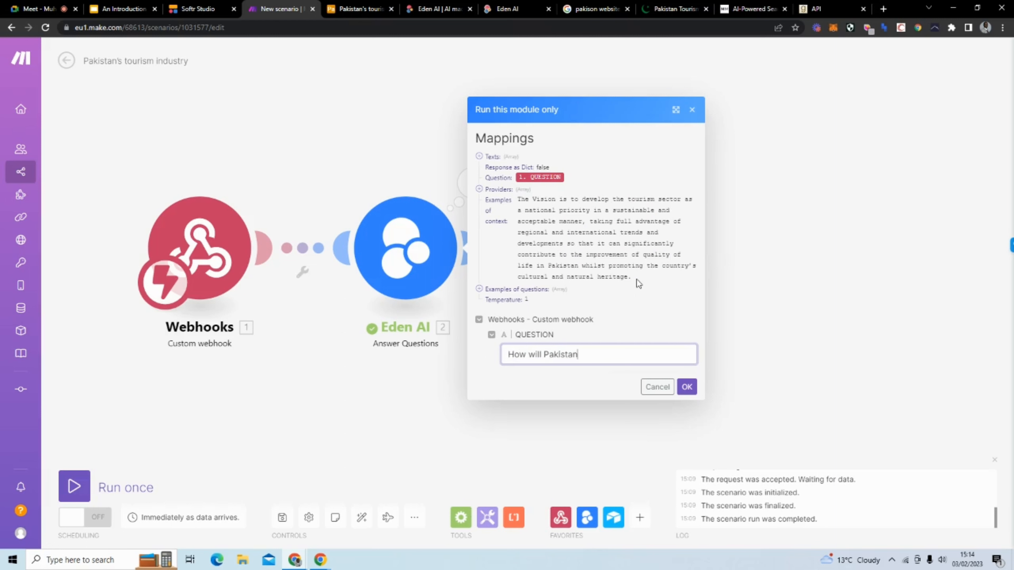
{"action": "type", "text": "'s facilities be used?"}
{"action": "left_click", "coordinate": [686, 387]}
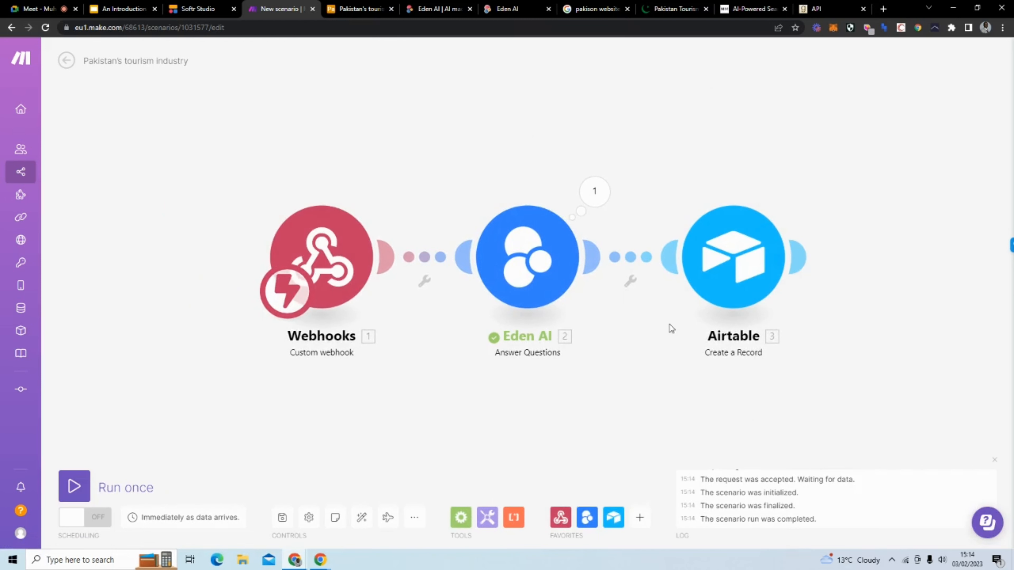
{"action": "left_click", "coordinate": [358, 10]}
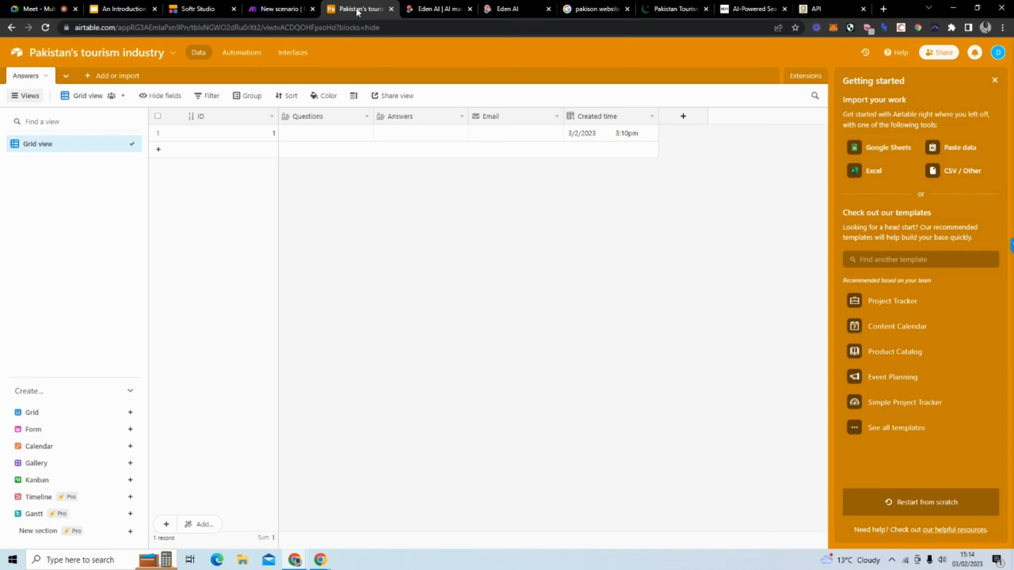
{"action": "left_click", "coordinate": [300, 11]}
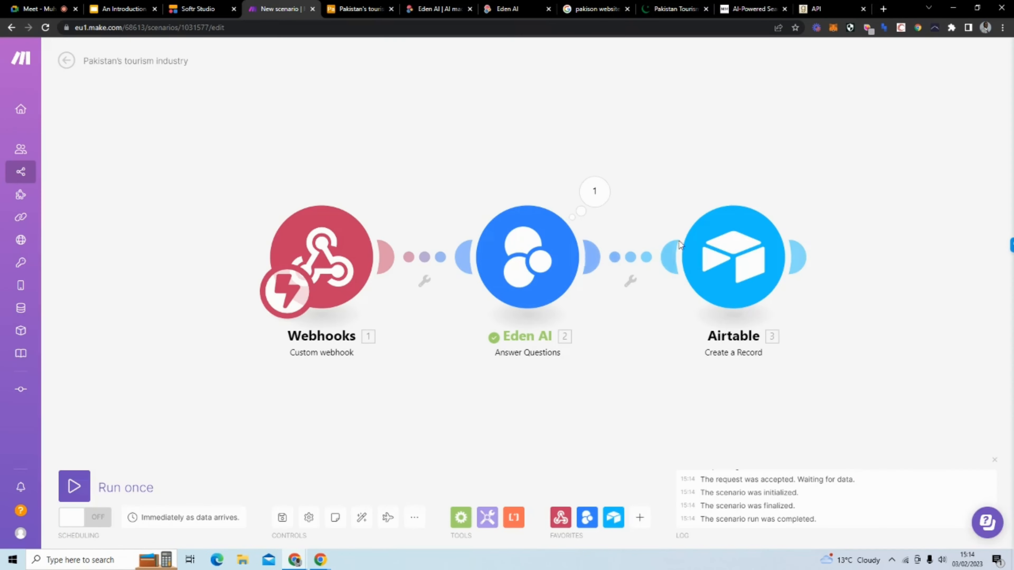
{"action": "left_click", "coordinate": [709, 243]}
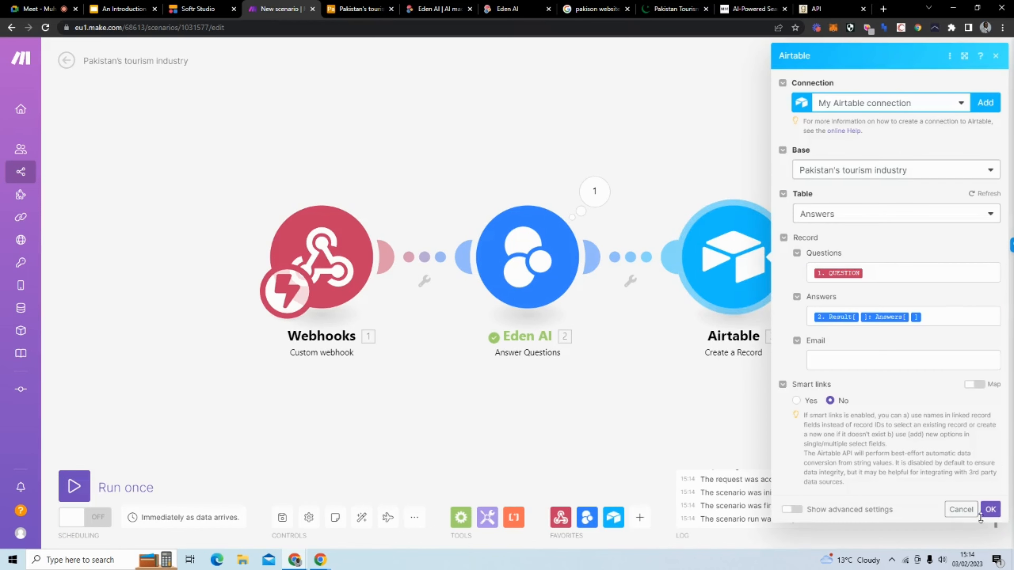
{"action": "left_click", "coordinate": [986, 511]}
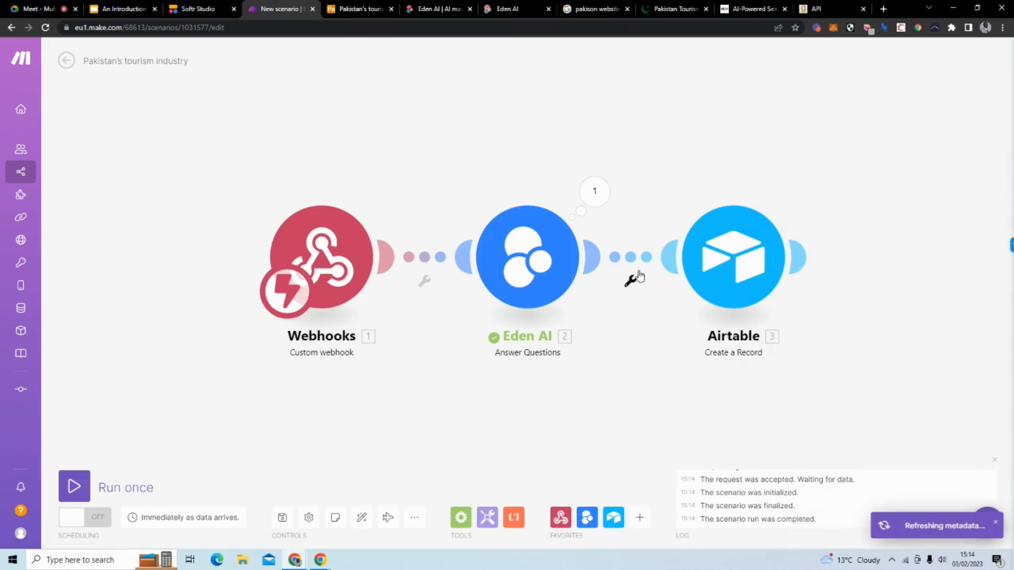
{"action": "left_click", "coordinate": [360, 8]}
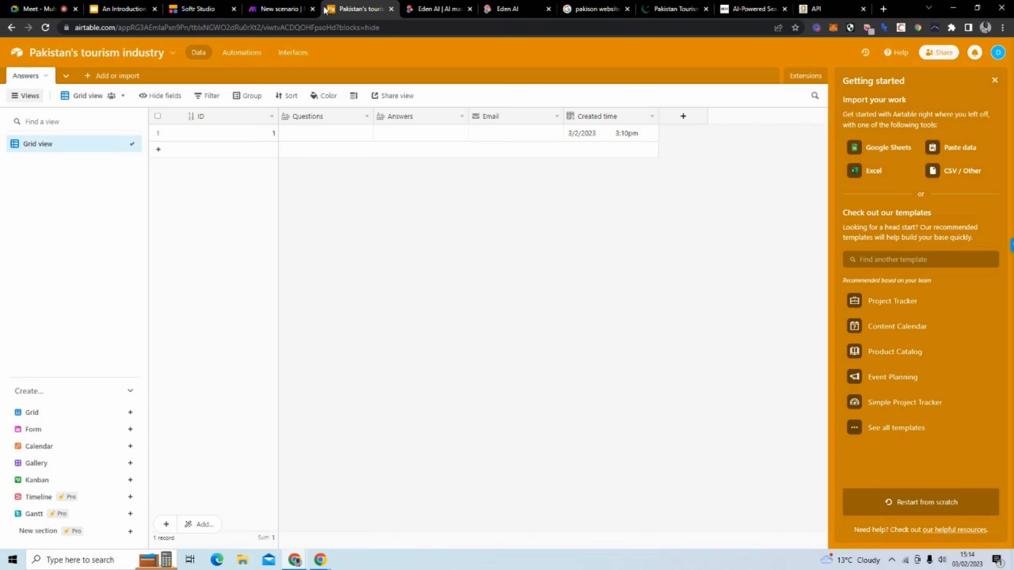
{"action": "left_click", "coordinate": [278, 9]}
{"action": "right_click", "coordinate": [567, 266]}
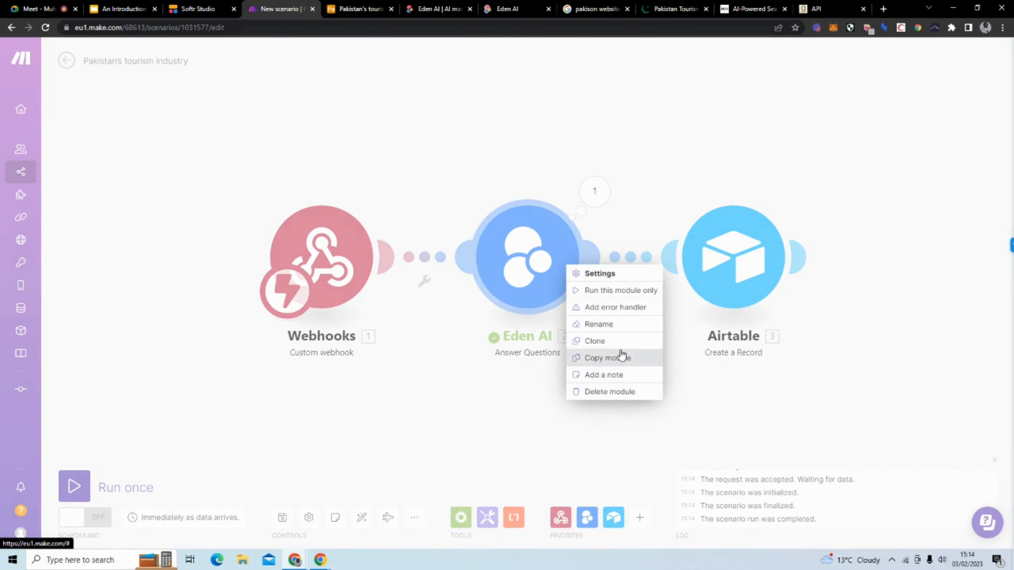
{"action": "left_click", "coordinate": [582, 345]}
{"action": "left_click_drag", "start_coordinate": [583, 345], "coordinate": [439, 346]}
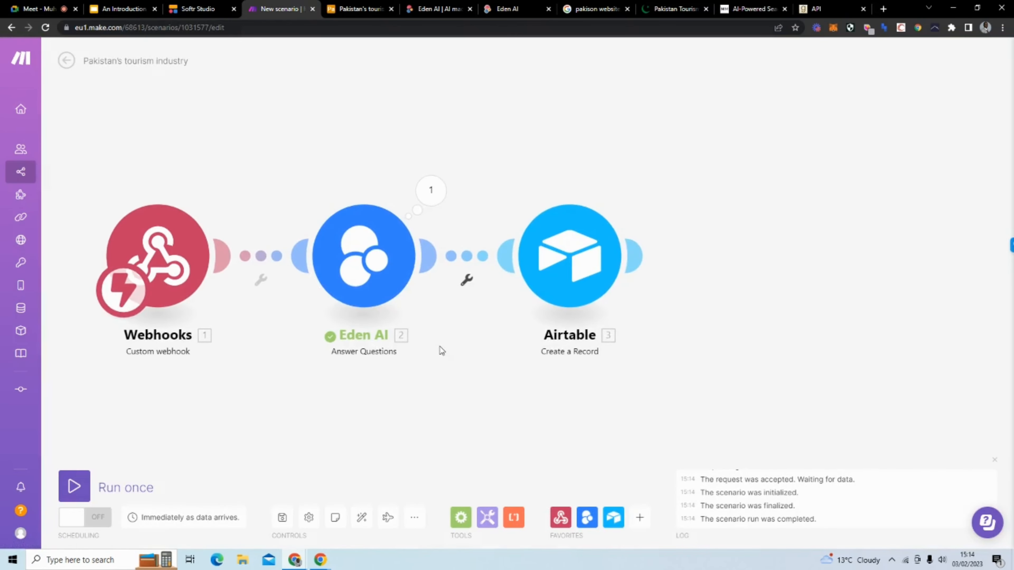
{"action": "right_click", "coordinate": [552, 257]}
{"action": "left_click", "coordinate": [443, 383]}
Step: Run the Make scenario once, submit a question through the previewed Softr form, and return to Make
{"action": "left_click", "coordinate": [75, 486]}
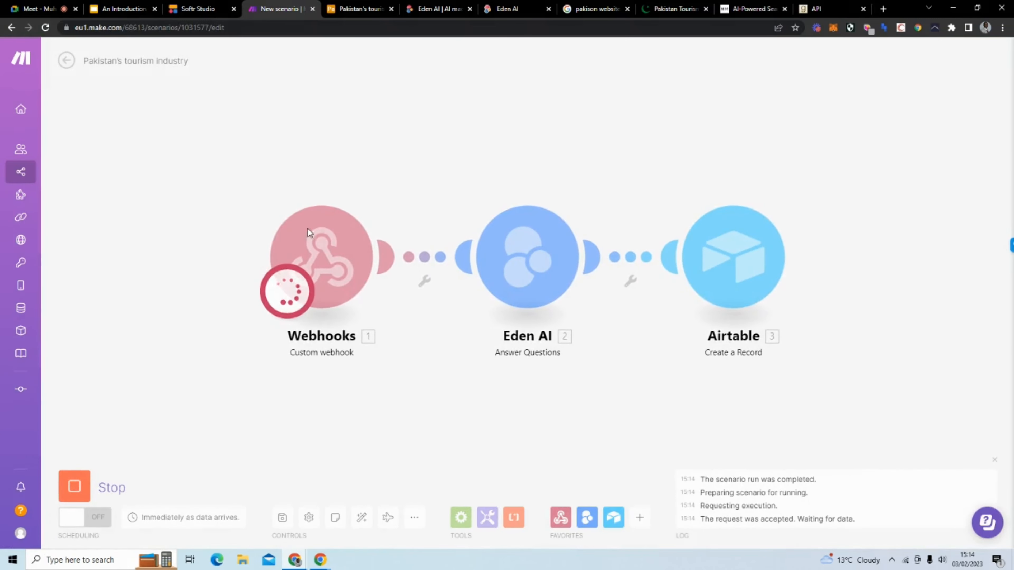
{"action": "left_click", "coordinate": [197, 8]}
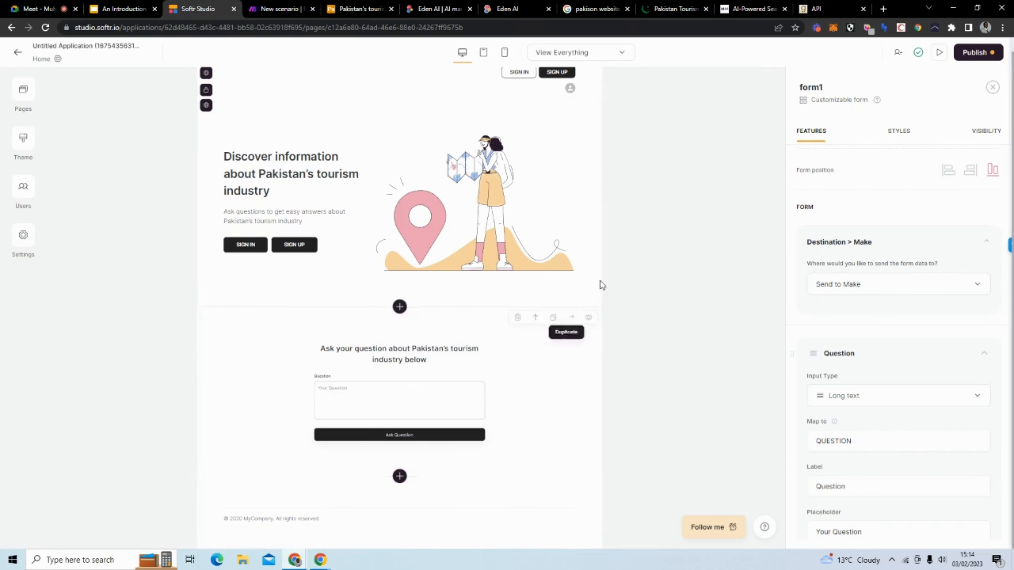
{"action": "left_click", "coordinate": [939, 53]}
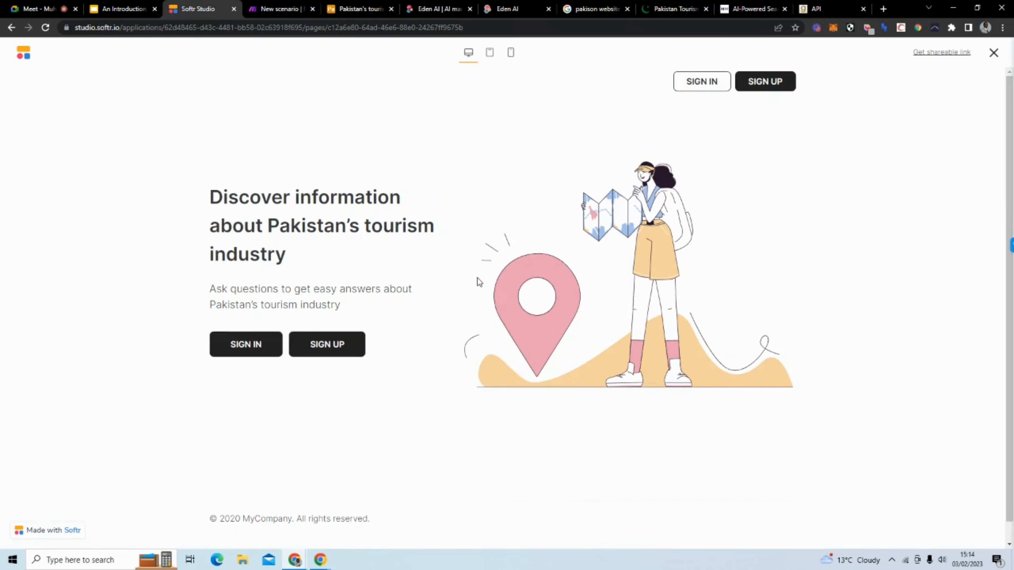
{"action": "left_click", "coordinate": [13, 27]}
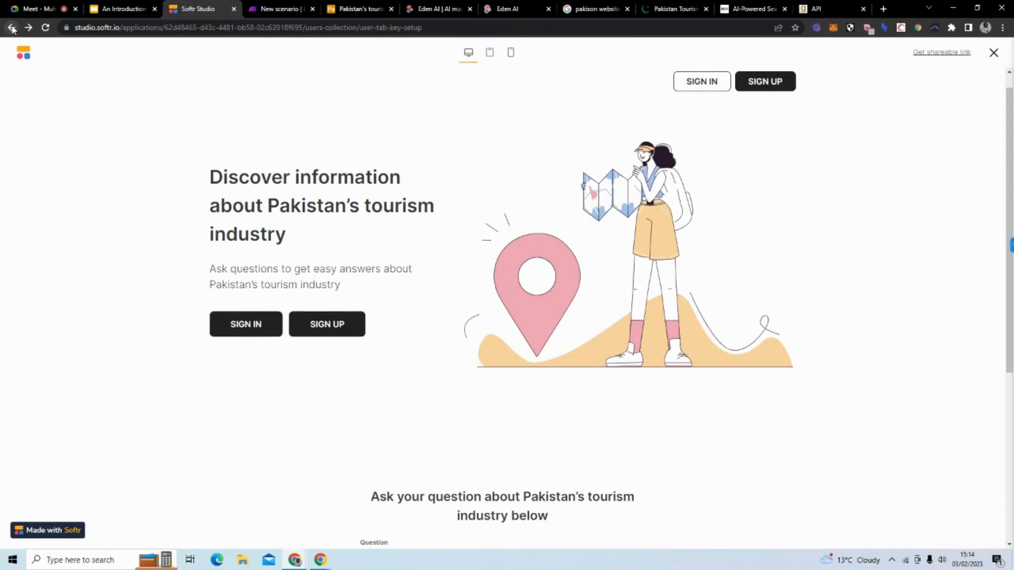
{"action": "scroll", "coordinate": [405, 251], "scroll_direction": "down", "scroll_amount": 7}
{"action": "left_click", "coordinate": [457, 316]}
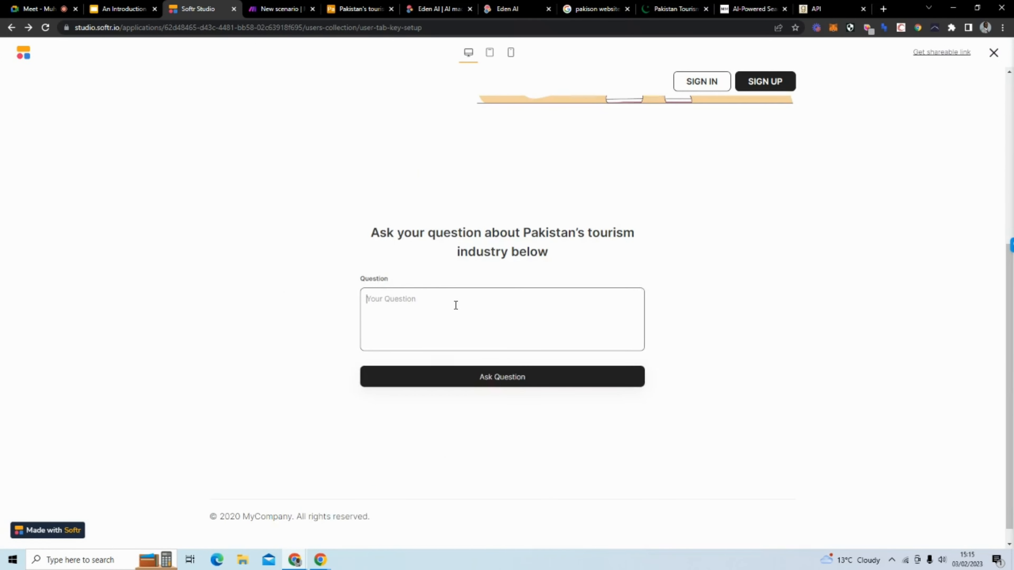
{"action": "type", "text": "H"}
{"action": "left_click", "coordinate": [525, 384]}
{"action": "left_click", "coordinate": [270, 14]}
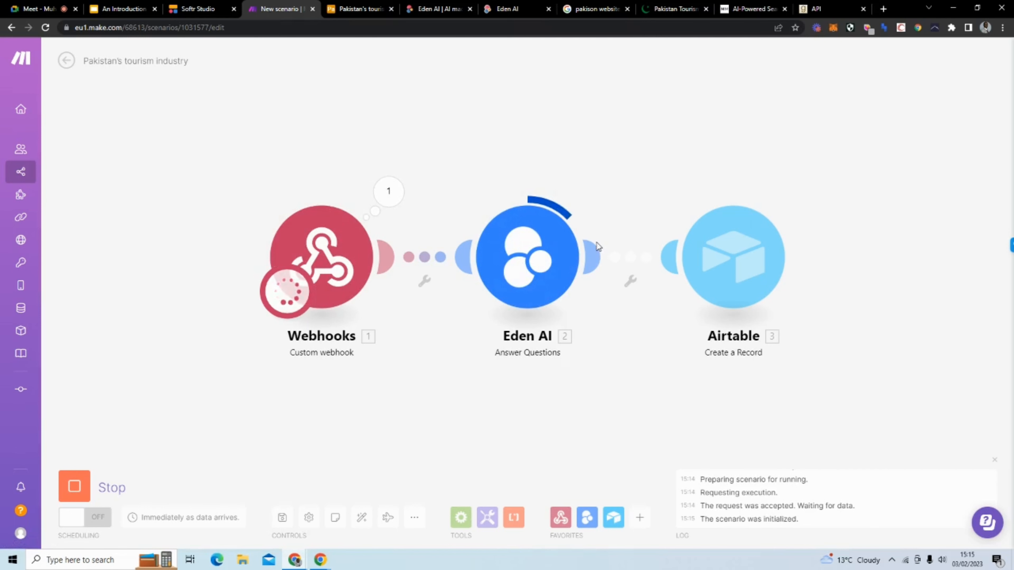
Step: Expand record 4 in Airtable's Answers table to check its question and Eden AI answer, then return to Make
{"action": "left_click", "coordinate": [353, 9]}
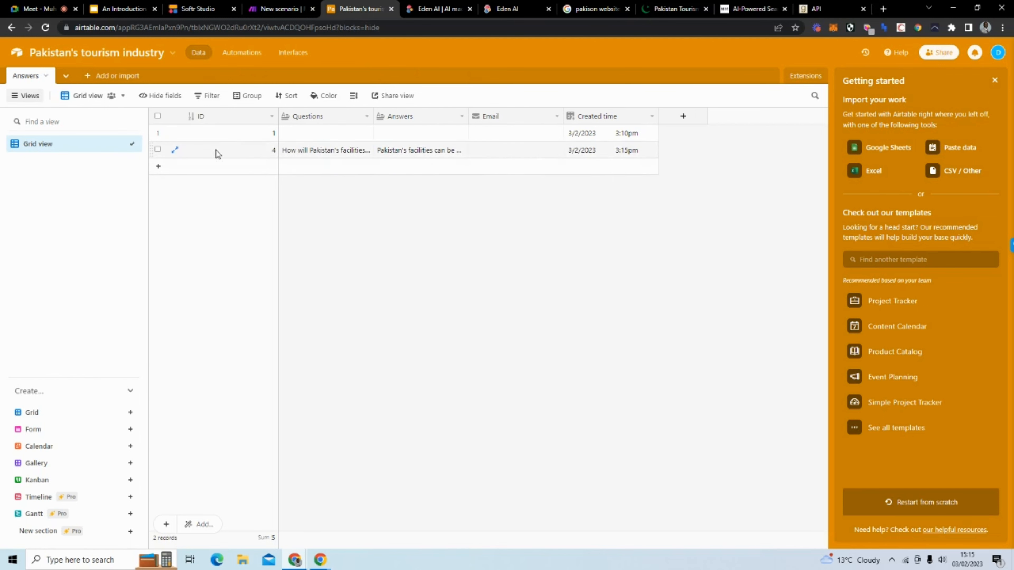
{"action": "left_click", "coordinate": [175, 150]}
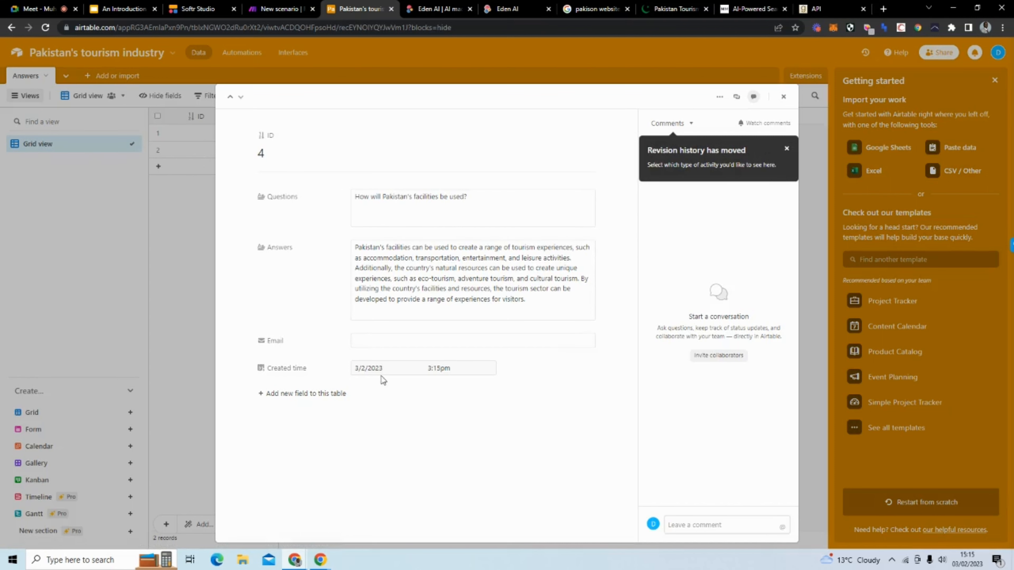
{"action": "left_click", "coordinate": [806, 218]}
{"action": "left_click", "coordinate": [280, 8]}
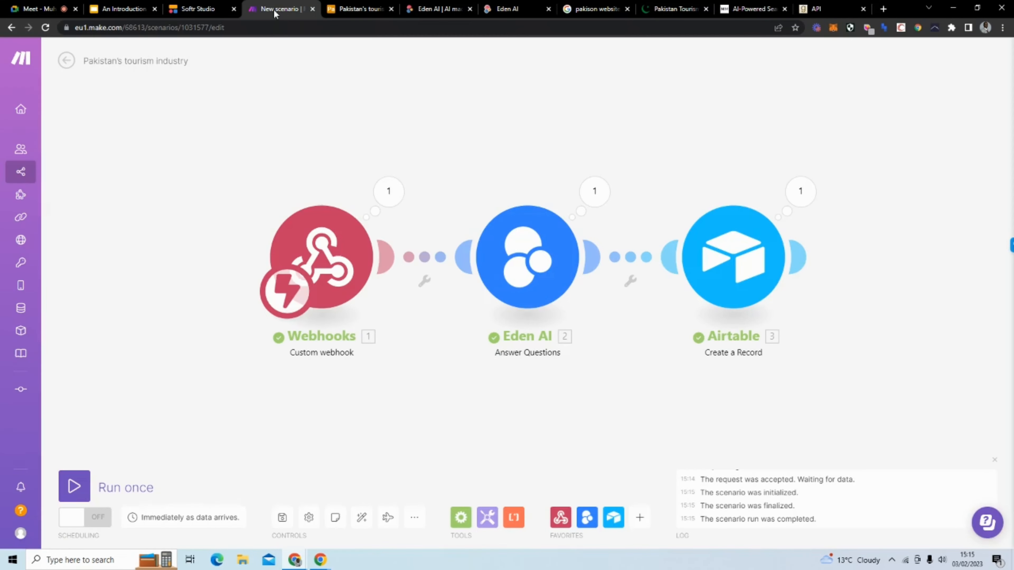
Step: Leave the Softr app preview and open the Home page for editing
{"action": "left_click", "coordinate": [165, 12]}
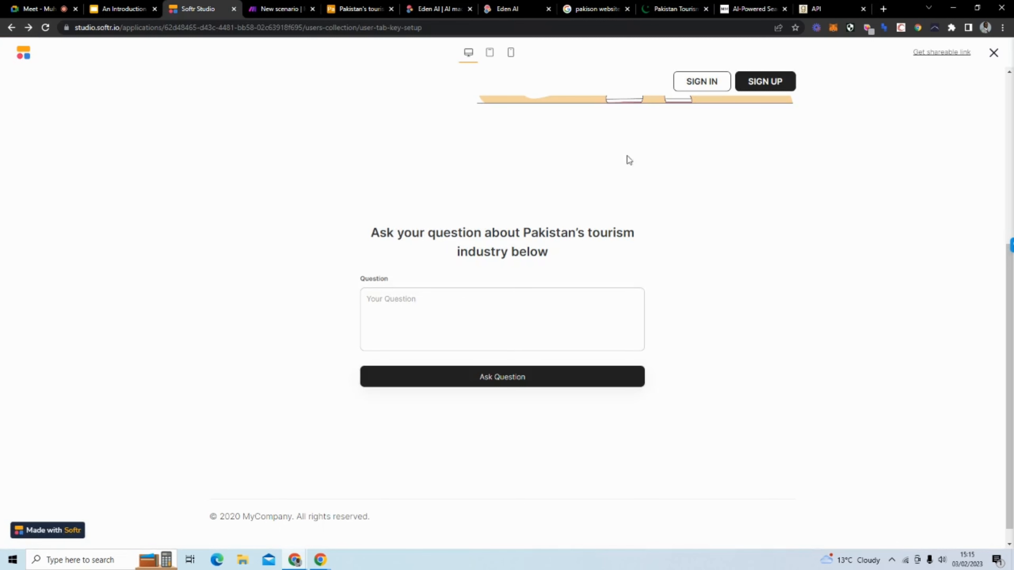
{"action": "left_click", "coordinate": [992, 56]}
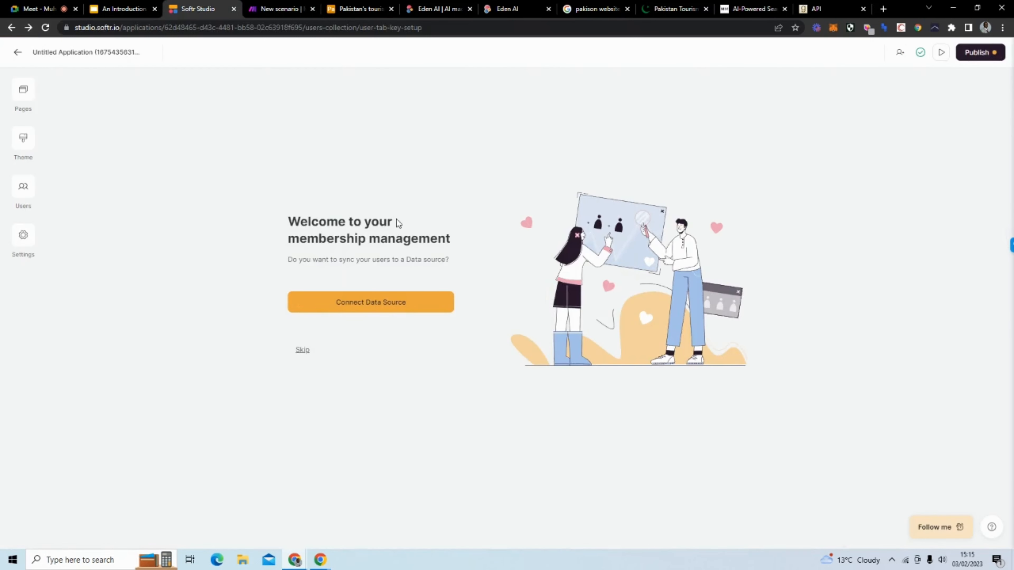
{"action": "left_click", "coordinate": [24, 90]}
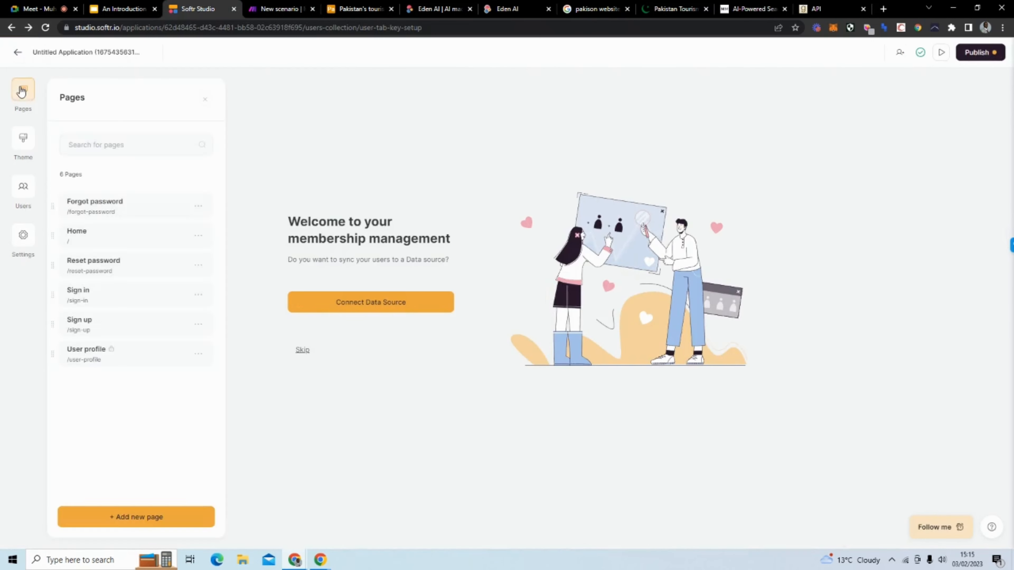
{"action": "left_click", "coordinate": [127, 236]}
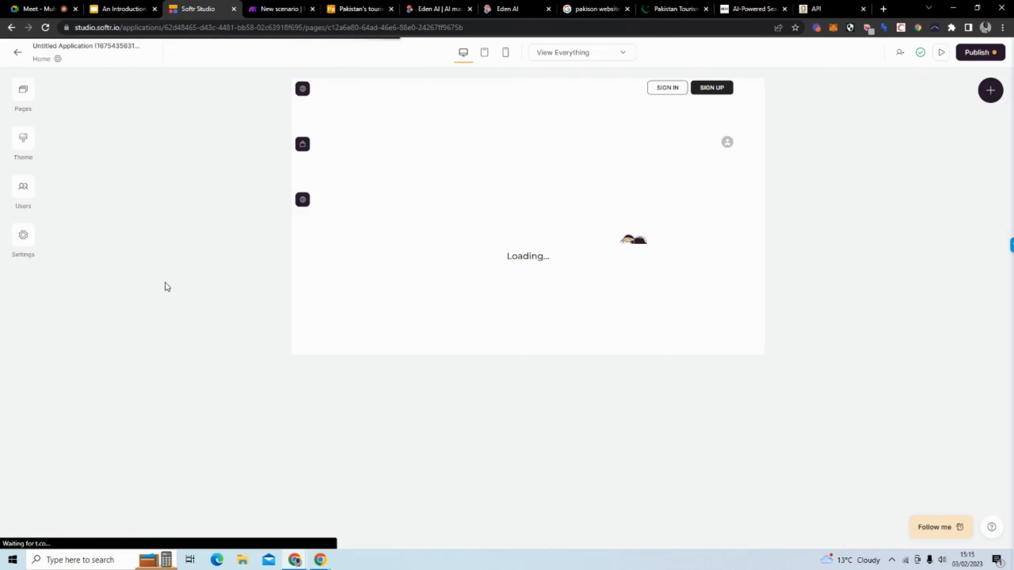
Step: Inspect the question form's Hidden field that sends the user's Email as EMAIL, then return to Make
{"action": "scroll", "coordinate": [636, 243], "scroll_direction": "down", "scroll_amount": 3}
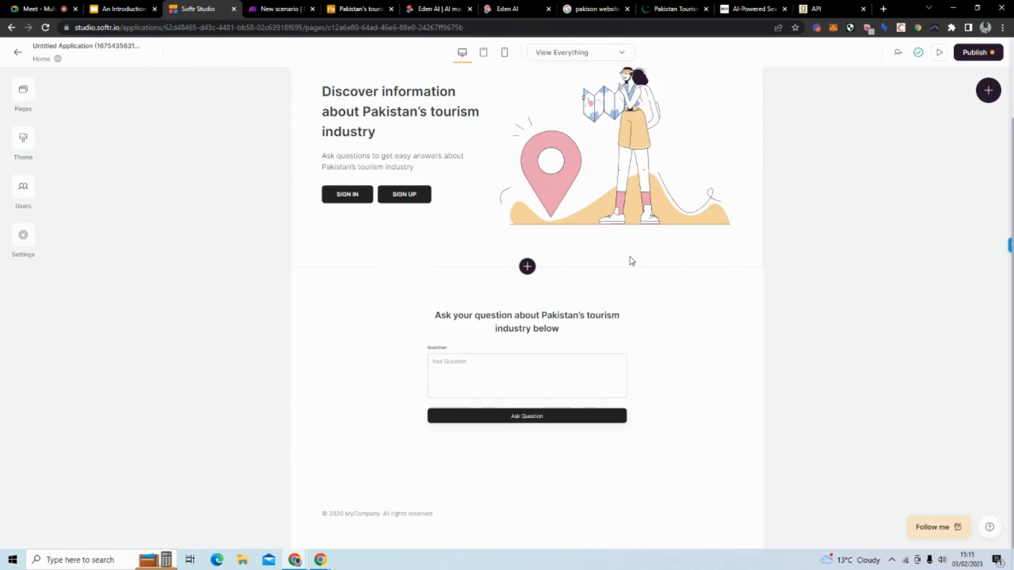
{"action": "left_click", "coordinate": [618, 367]}
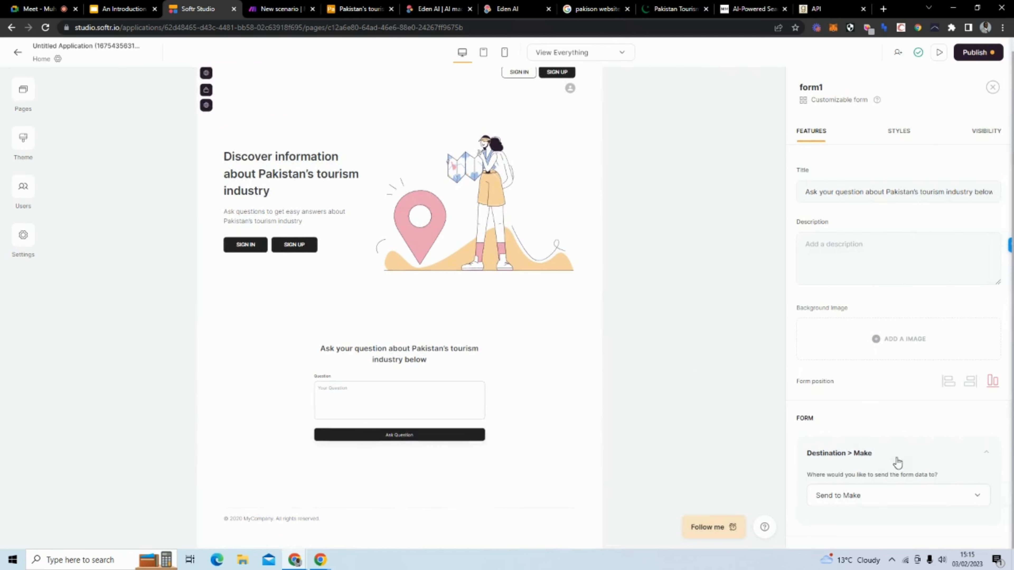
{"action": "scroll", "coordinate": [878, 420], "scroll_direction": "down", "scroll_amount": 5}
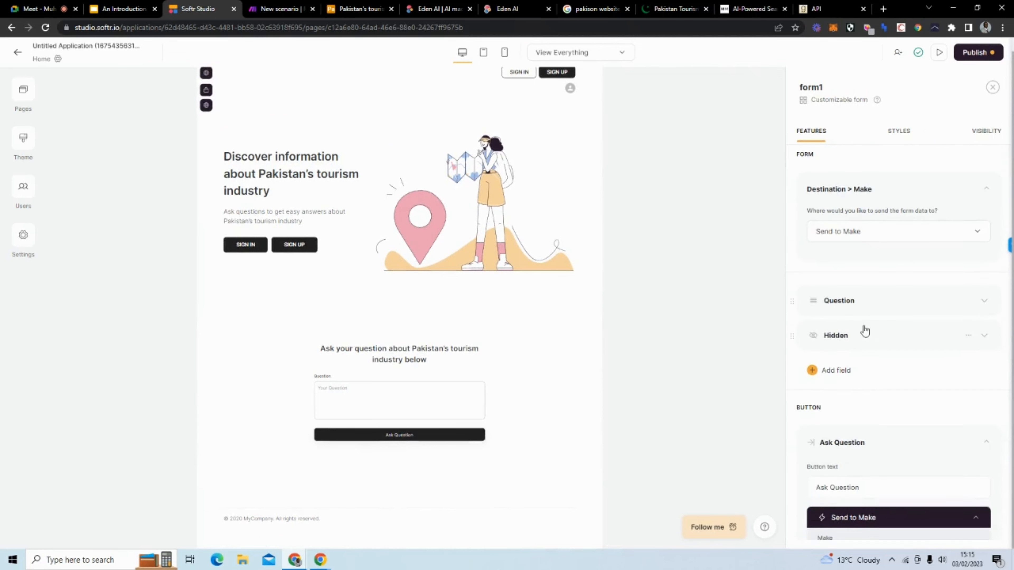
{"action": "left_click", "coordinate": [865, 339]}
{"action": "scroll", "coordinate": [864, 399], "scroll_direction": "down", "scroll_amount": 3}
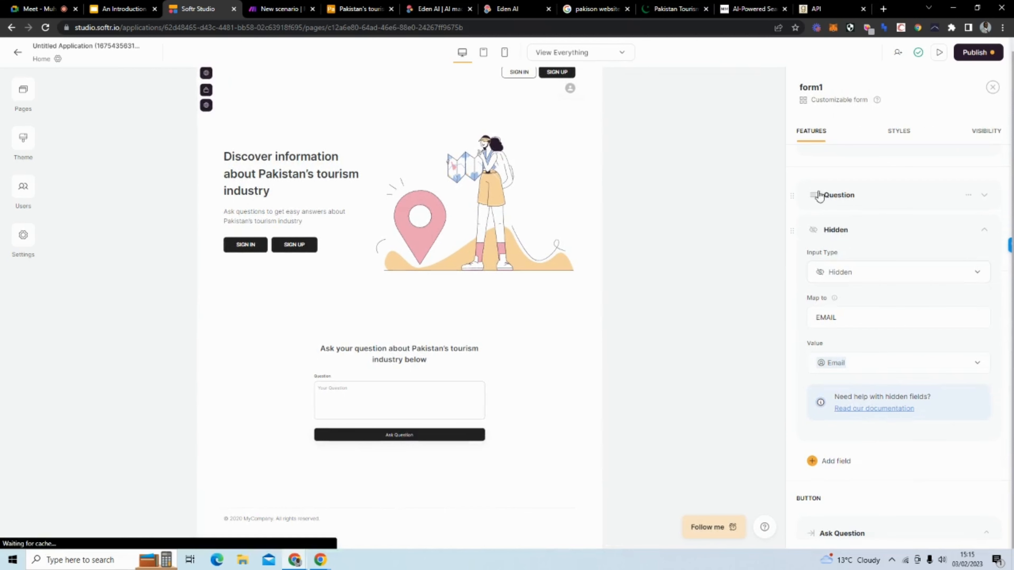
{"action": "scroll", "coordinate": [877, 342], "scroll_direction": "down", "scroll_amount": 3}
{"action": "scroll", "coordinate": [877, 342], "scroll_direction": "down", "scroll_amount": 6}
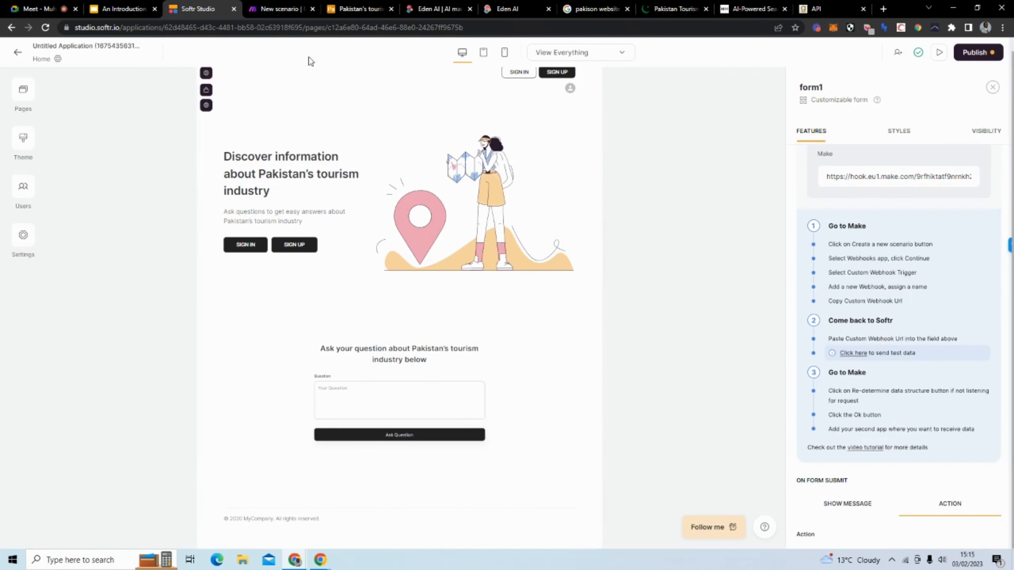
{"action": "left_click", "coordinate": [265, 8]}
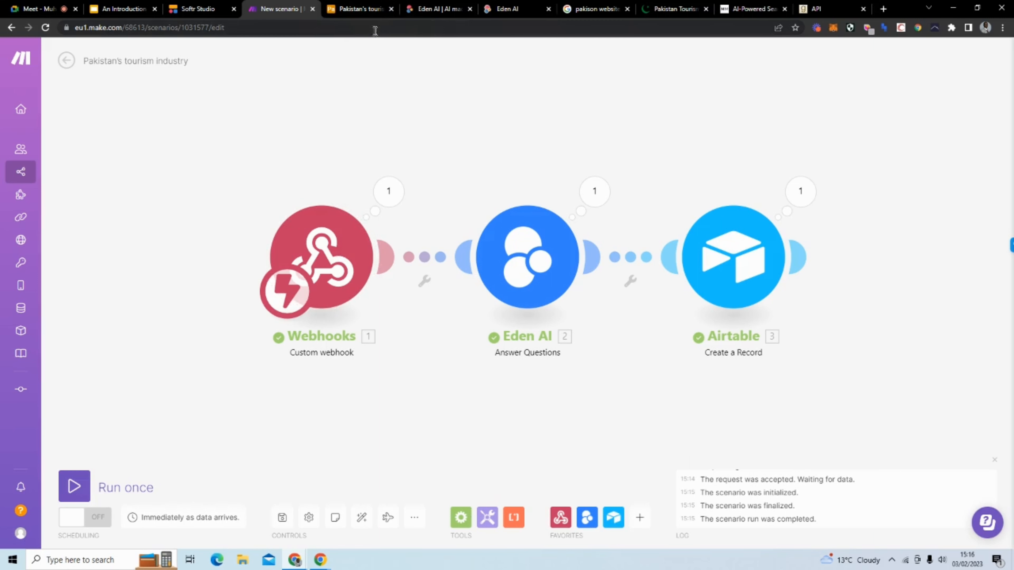
Step: Discard an unfinished module after Airtable and realign Webhooks, Eden AI and Airtable in one row
{"action": "left_click_drag", "start_coordinate": [726, 255], "coordinate": [717, 202]}
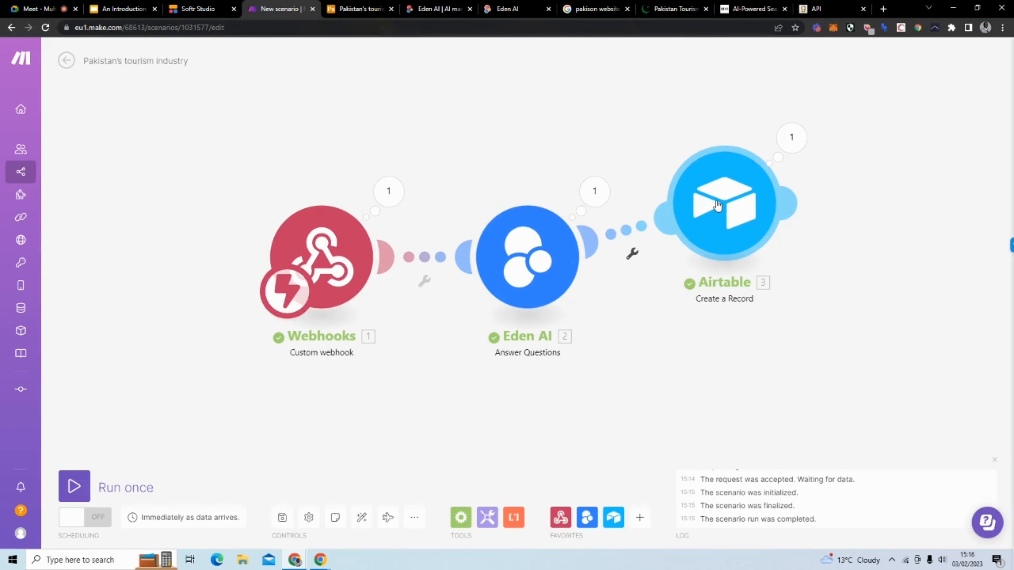
{"action": "left_click_drag", "start_coordinate": [792, 203], "coordinate": [889, 335]}
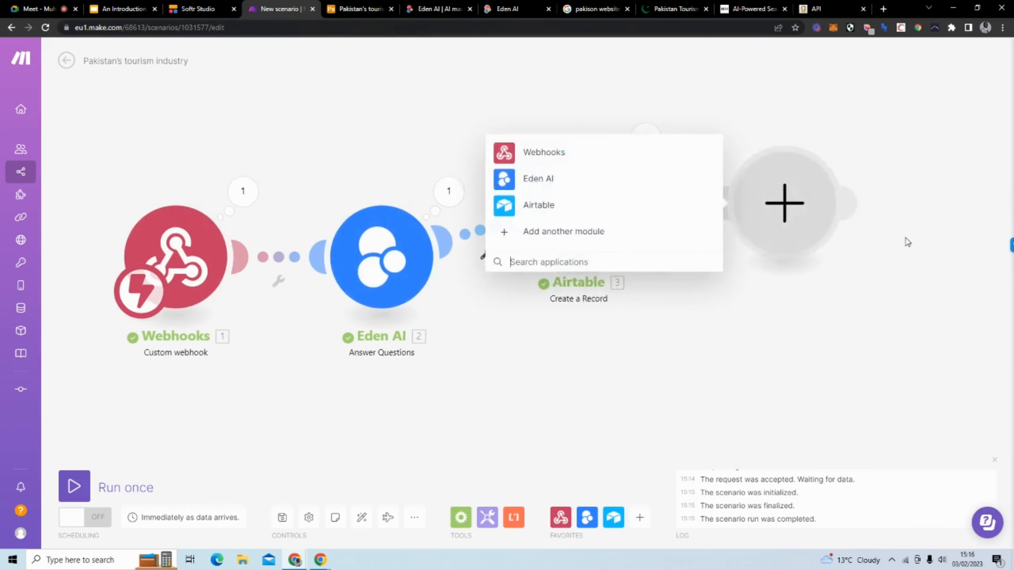
{"action": "type", "text": "gma"}
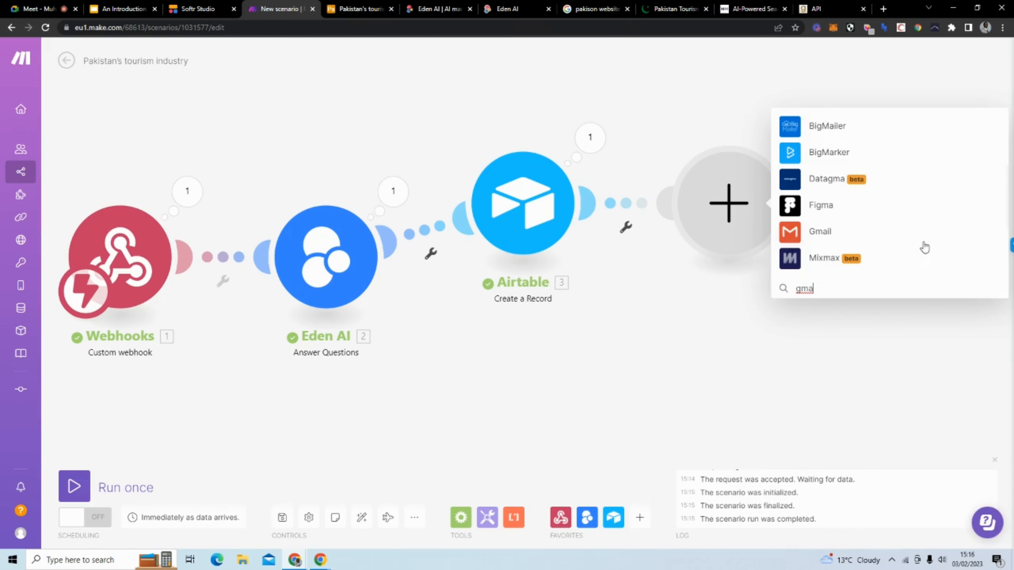
{"action": "left_click", "coordinate": [670, 107]}
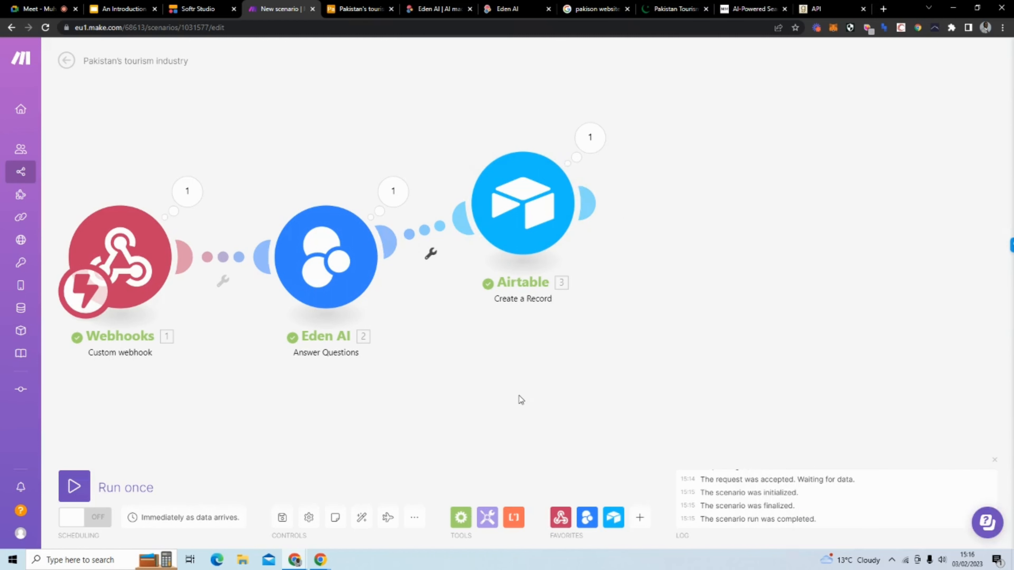
{"action": "left_click_drag", "start_coordinate": [547, 214], "coordinate": [582, 280]}
{"action": "left_click_drag", "start_coordinate": [323, 278], "coordinate": [329, 280]}
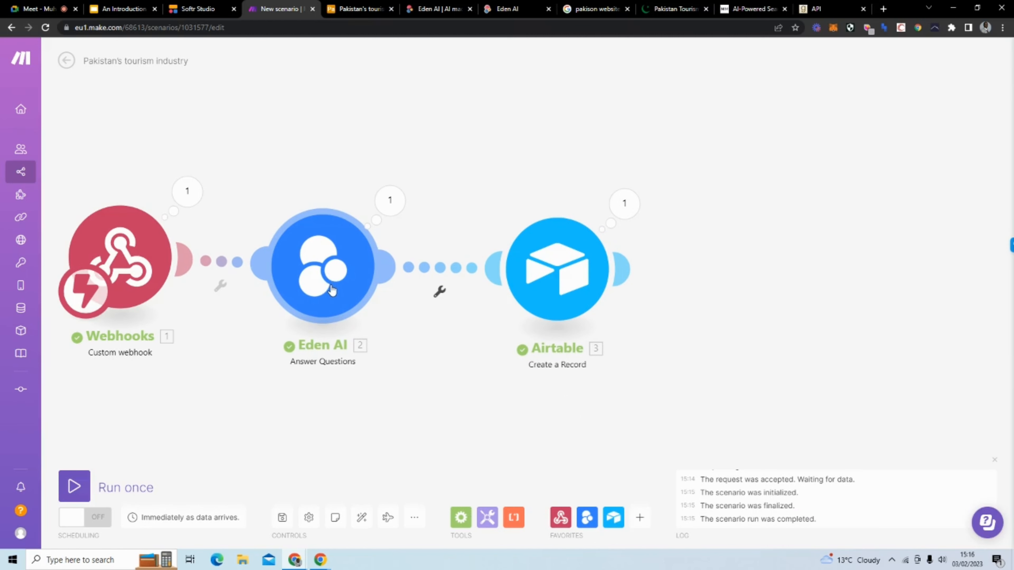
{"action": "left_click_drag", "start_coordinate": [569, 269], "coordinate": [547, 260]}
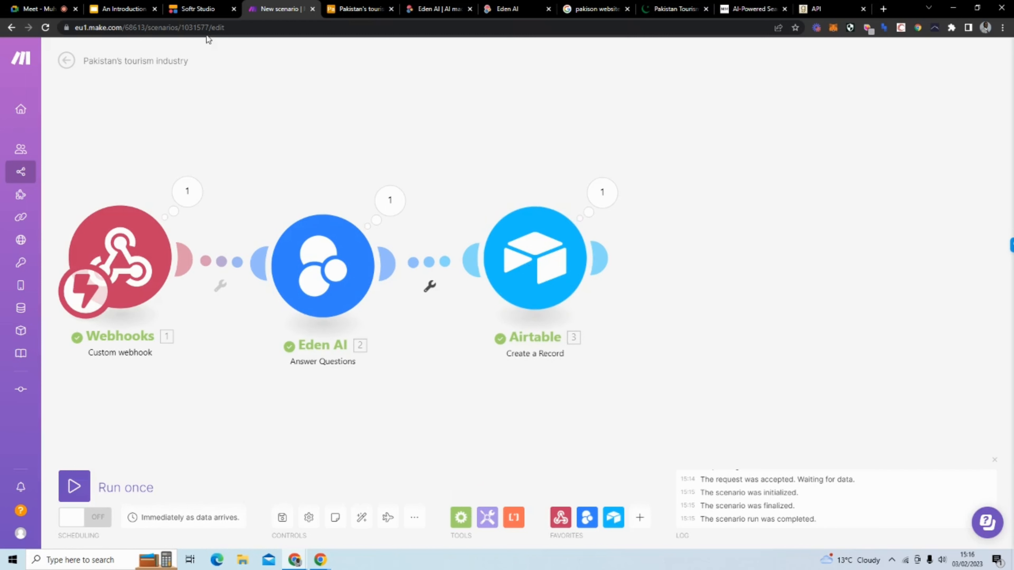
Step: Set the Webhooks module to redetermine its data structure and close its settings
{"action": "left_click", "coordinate": [120, 259]}
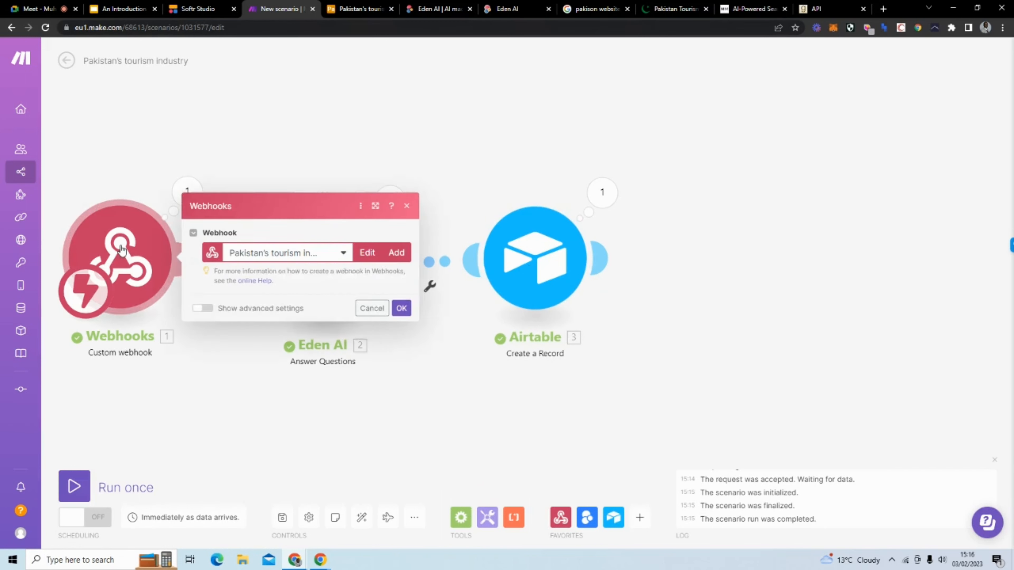
{"action": "left_click", "coordinate": [279, 274]}
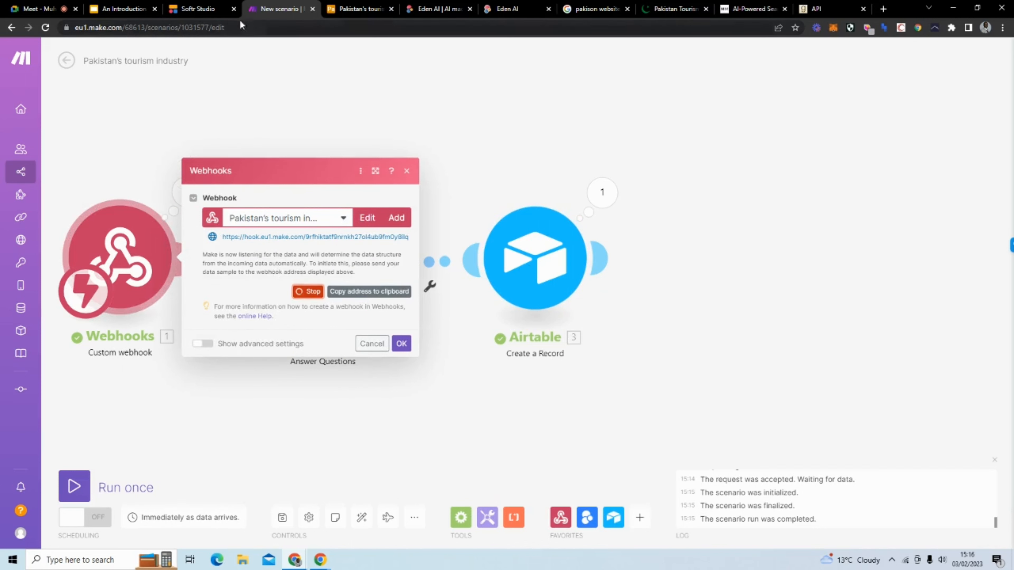
{"action": "left_click", "coordinate": [198, 9]}
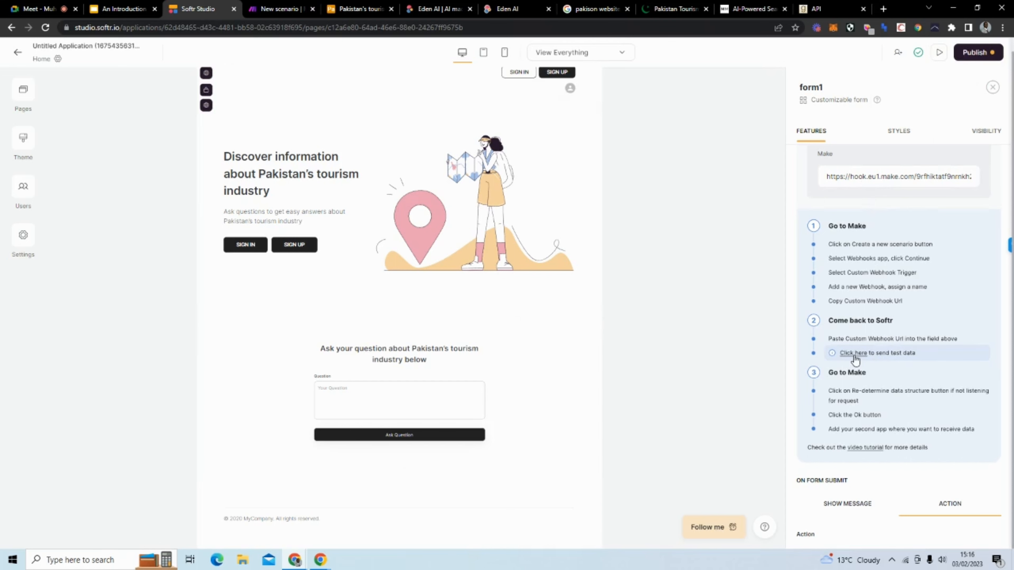
{"action": "left_click", "coordinate": [269, 9]}
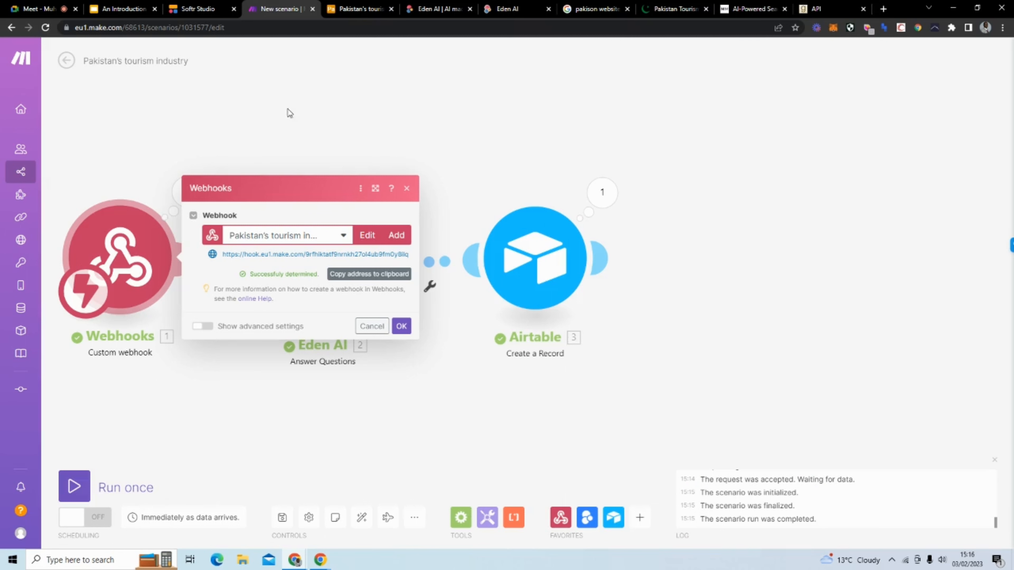
{"action": "left_click", "coordinate": [251, 112]}
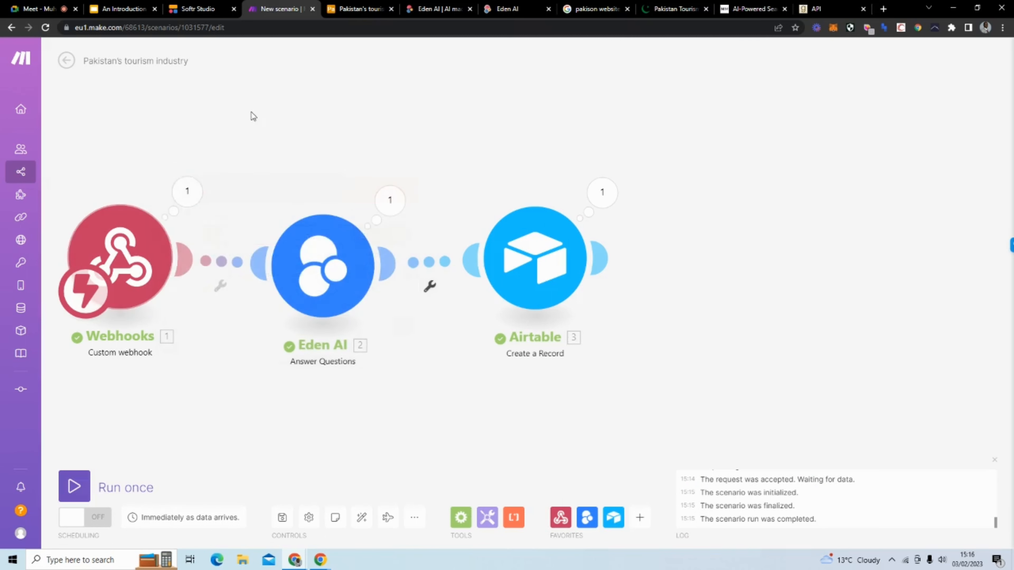
Step: Run the scenario once, then stop it and go back to the Softr form editor
{"action": "left_click", "coordinate": [72, 488]}
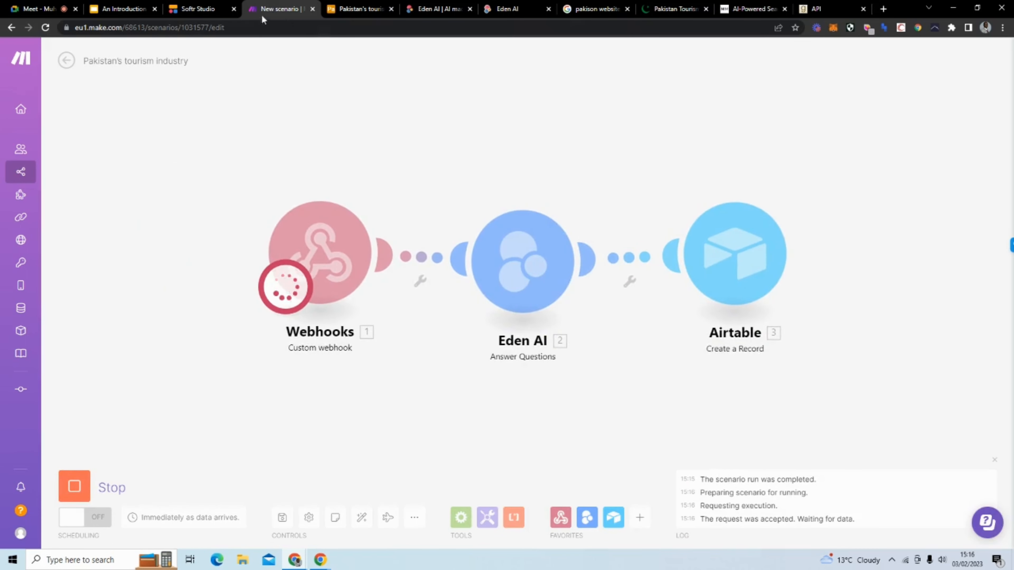
{"action": "left_click", "coordinate": [218, 11]}
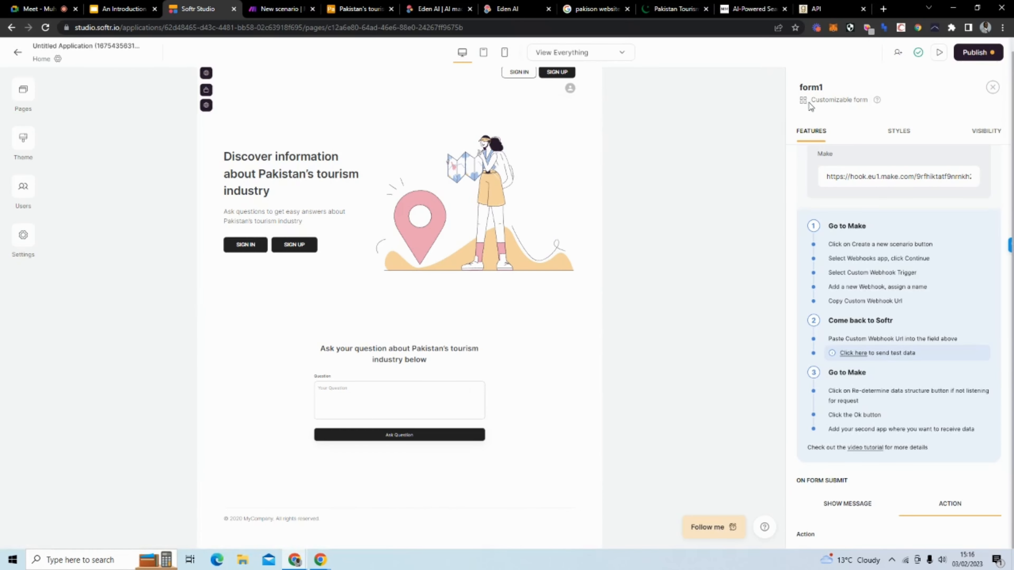
{"action": "left_click", "coordinate": [259, 9]}
{"action": "left_click", "coordinate": [104, 486]}
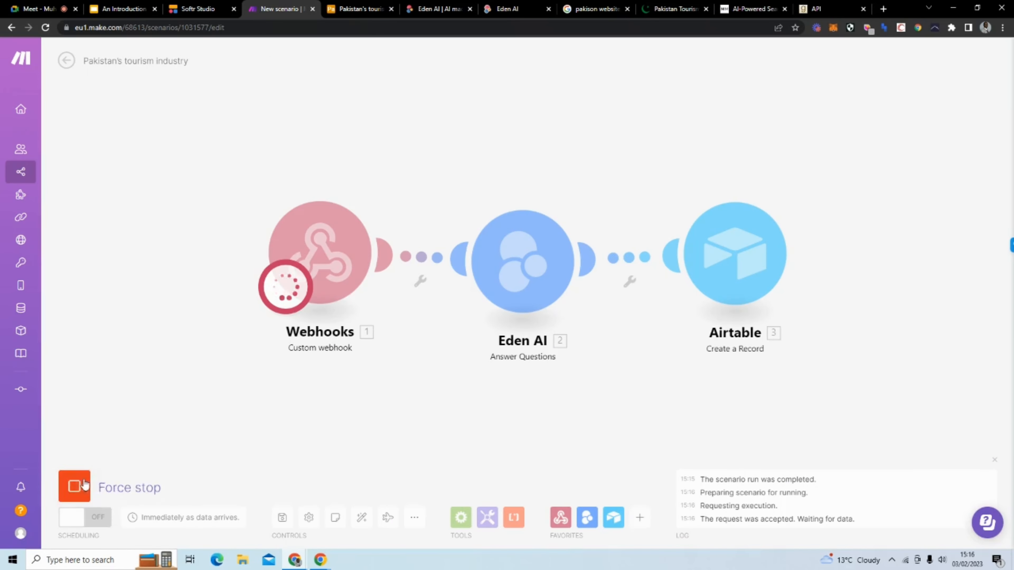
{"action": "left_click", "coordinate": [199, 9]}
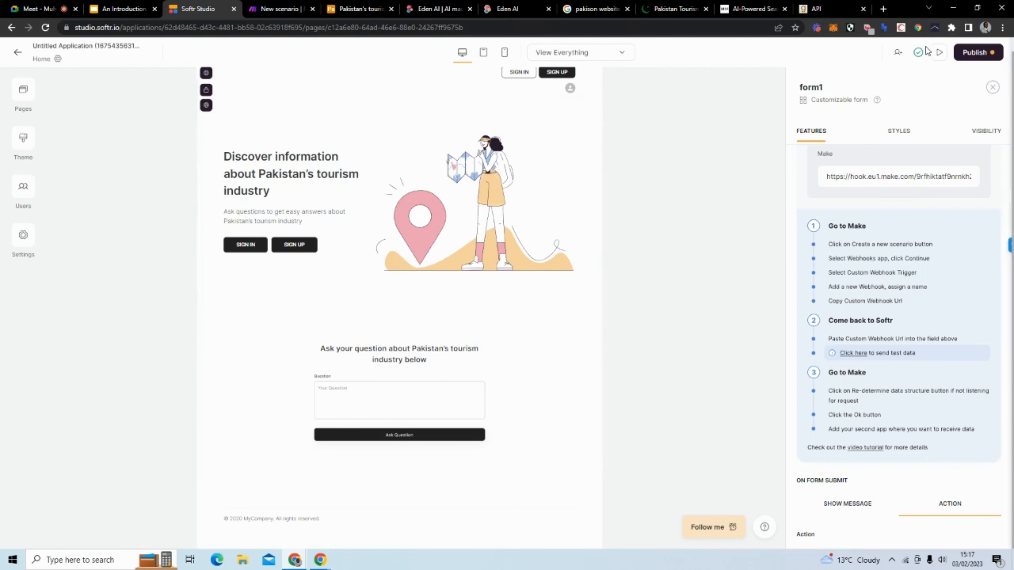
Step: Set form1's visibility to Logged in users and confirm the preview hides it from signed-out visitors
{"action": "left_click", "coordinate": [939, 52]}
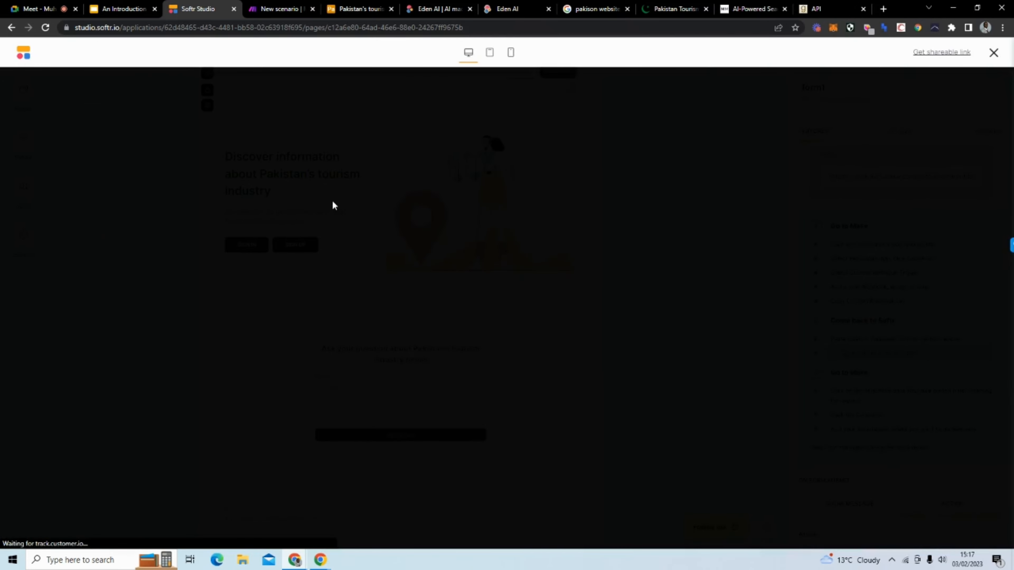
{"action": "scroll", "coordinate": [413, 169], "scroll_direction": "down", "scroll_amount": 6}
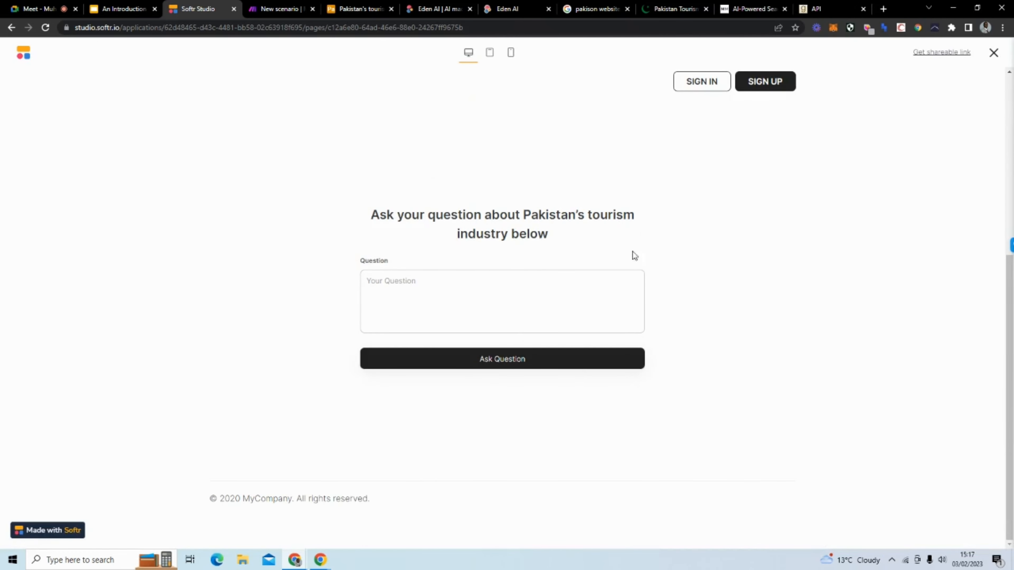
{"action": "left_click", "coordinate": [994, 53]}
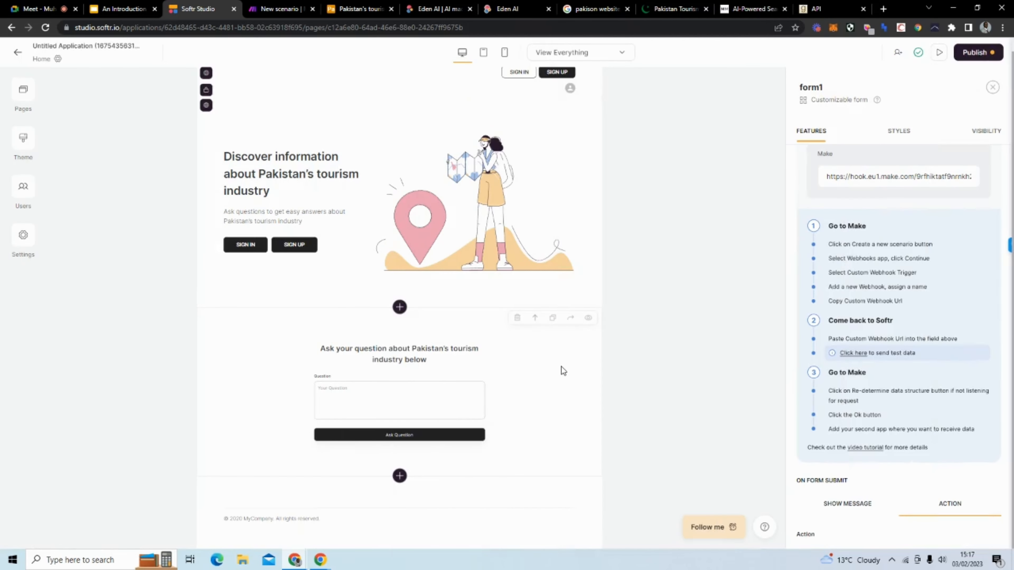
{"action": "left_click", "coordinate": [985, 133]}
{"action": "left_click", "coordinate": [843, 221]}
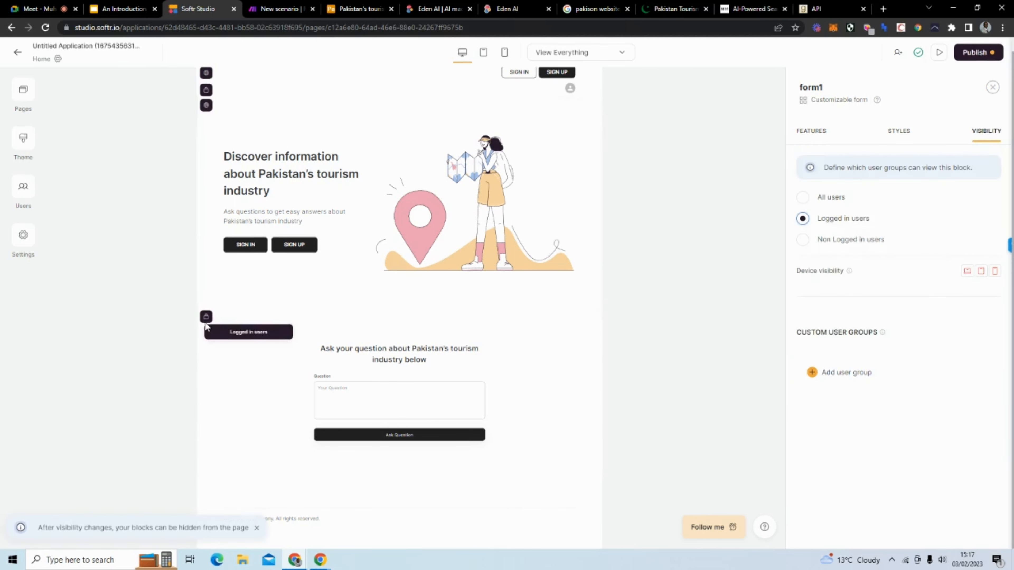
{"action": "mouse_move", "coordinate": [210, 317]}
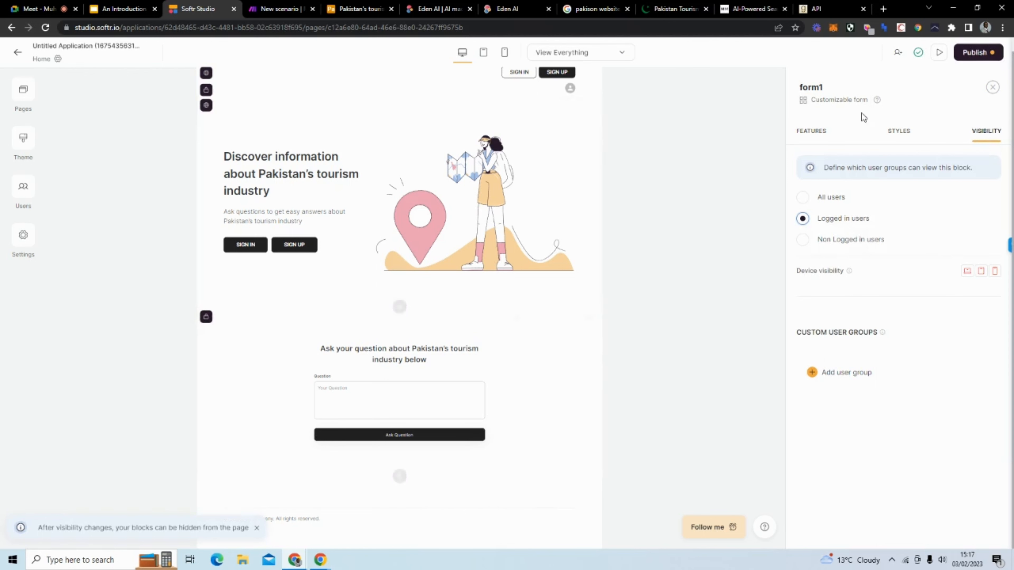
{"action": "left_click", "coordinate": [946, 51]}
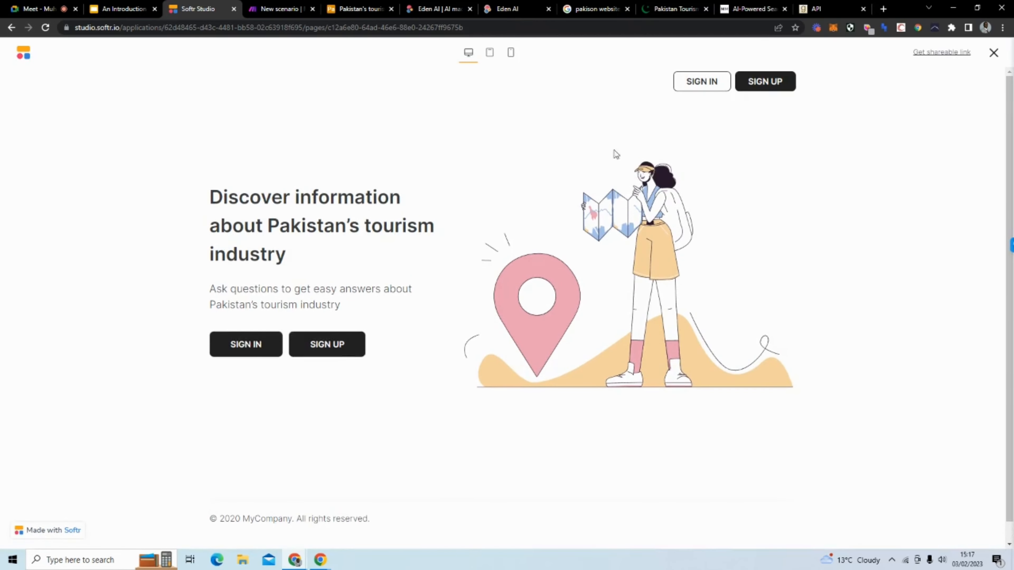
{"action": "left_click", "coordinate": [994, 57]}
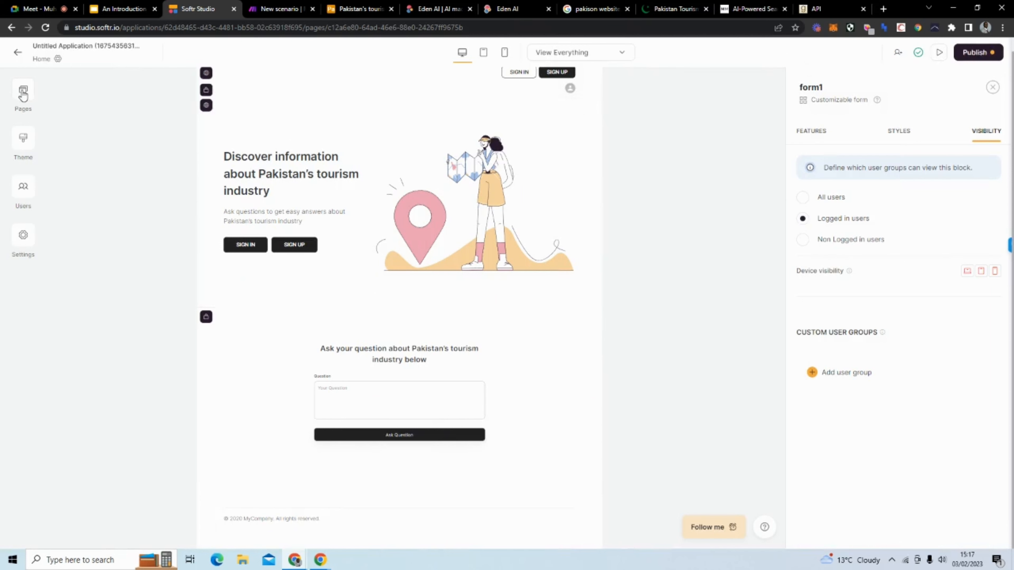
Step: Turn off Google sign-in and delete the placeholder logo on the Sign in and Sign up forms
{"action": "left_click", "coordinate": [22, 95]}
{"action": "left_click", "coordinate": [124, 290]}
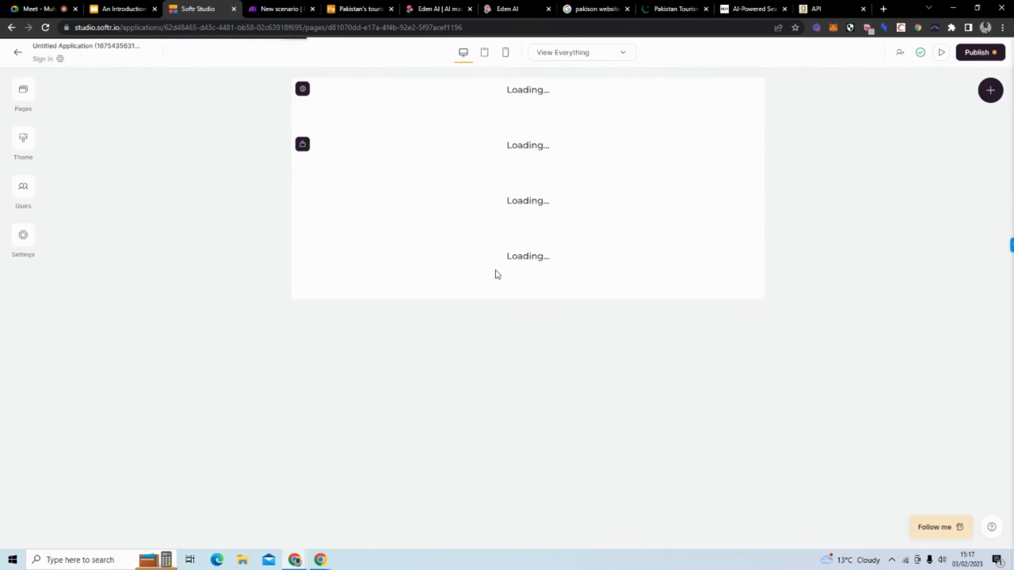
{"action": "left_click", "coordinate": [525, 229]}
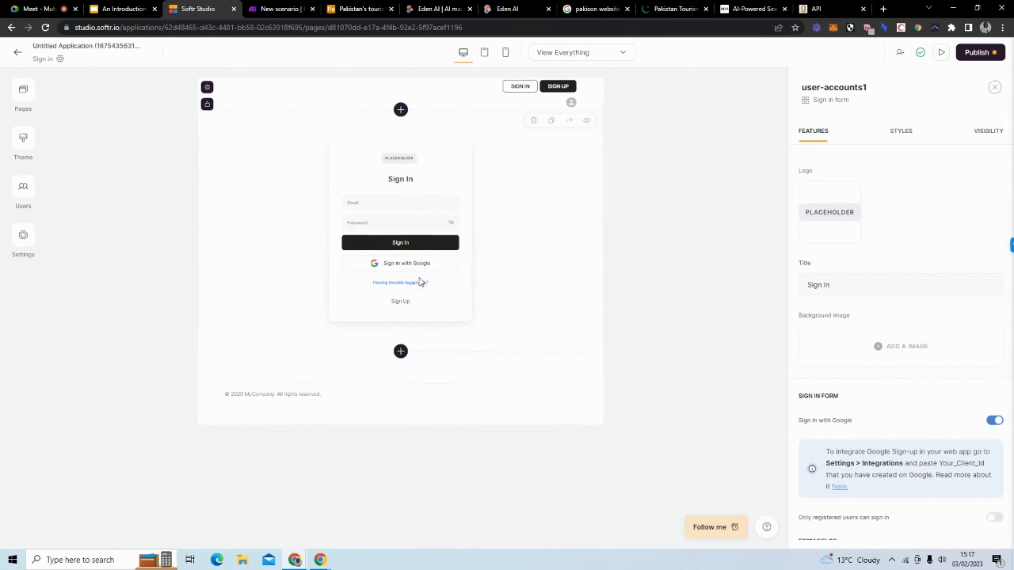
{"action": "left_click", "coordinate": [994, 420]}
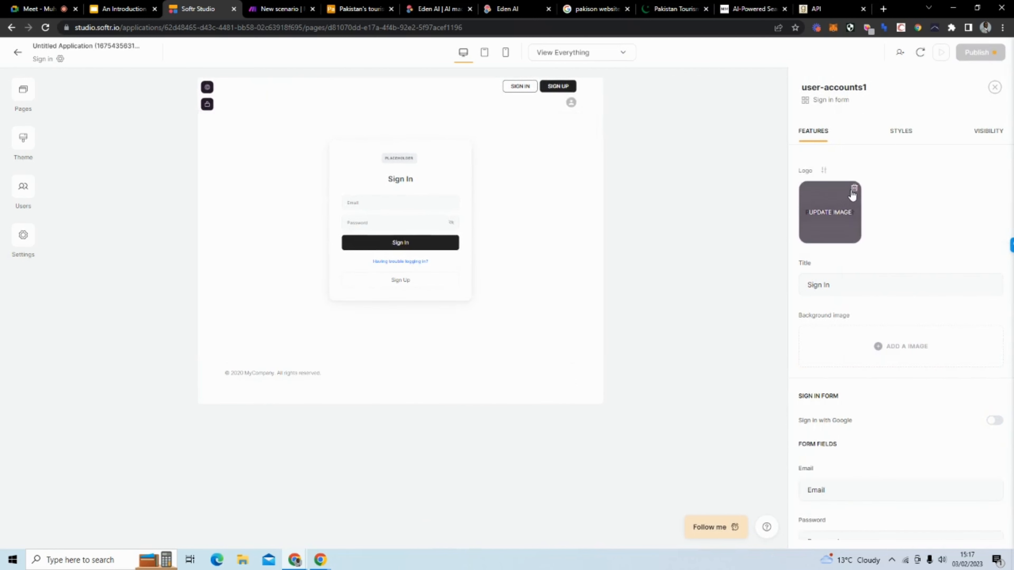
{"action": "left_click", "coordinate": [853, 191]}
{"action": "left_click", "coordinate": [23, 90]}
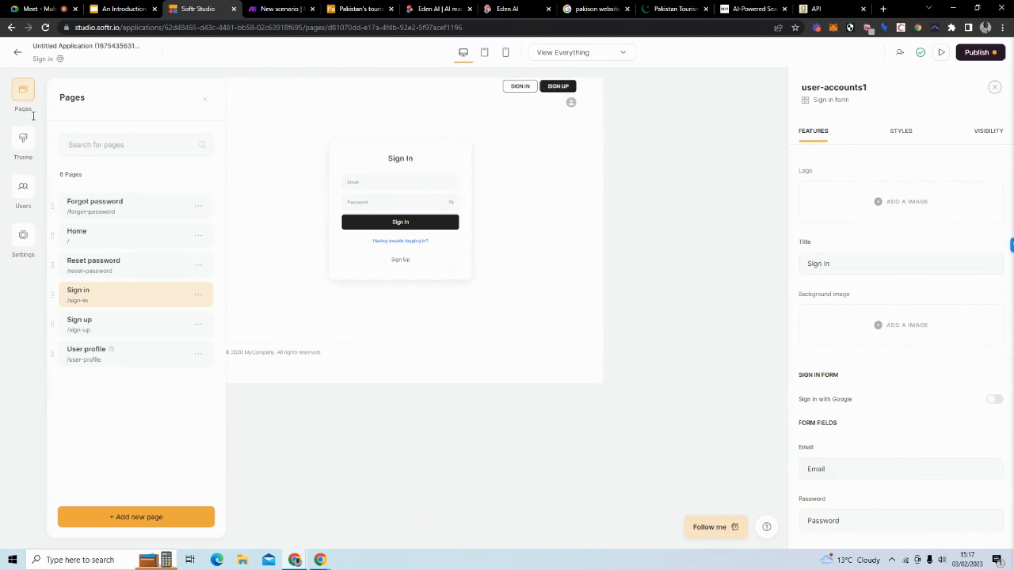
{"action": "left_click", "coordinate": [113, 318]}
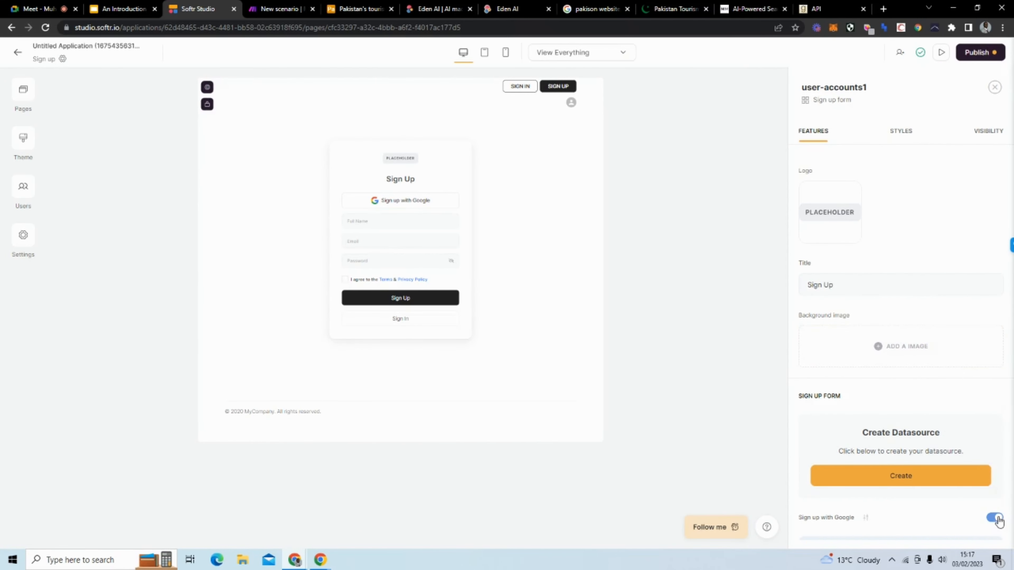
{"action": "left_click", "coordinate": [995, 518]}
{"action": "left_click", "coordinate": [855, 195]}
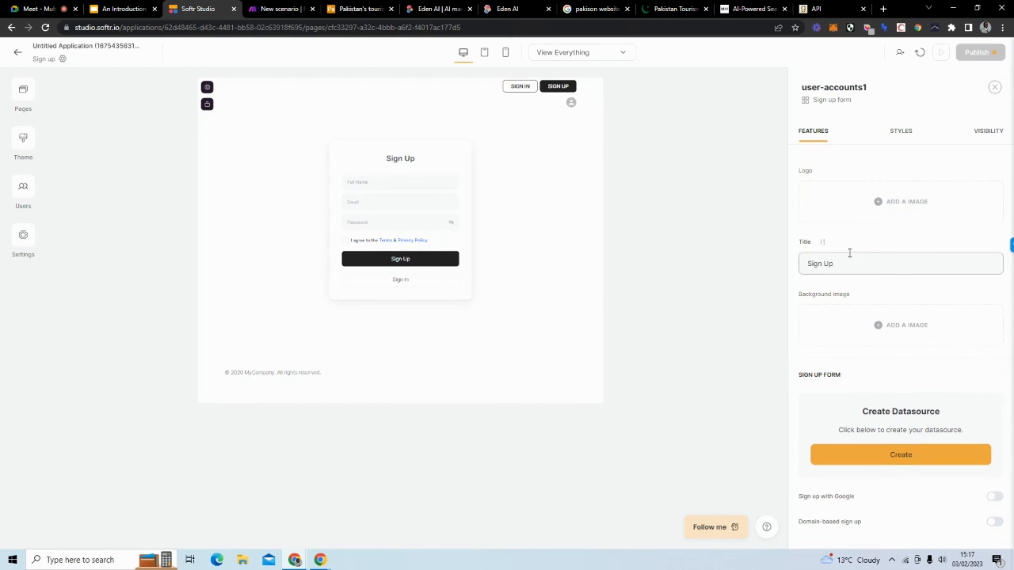
Step: Delete the placeholder logos from the Reset password and Forgot password forms, then return to Home
{"action": "left_click", "coordinate": [23, 91]}
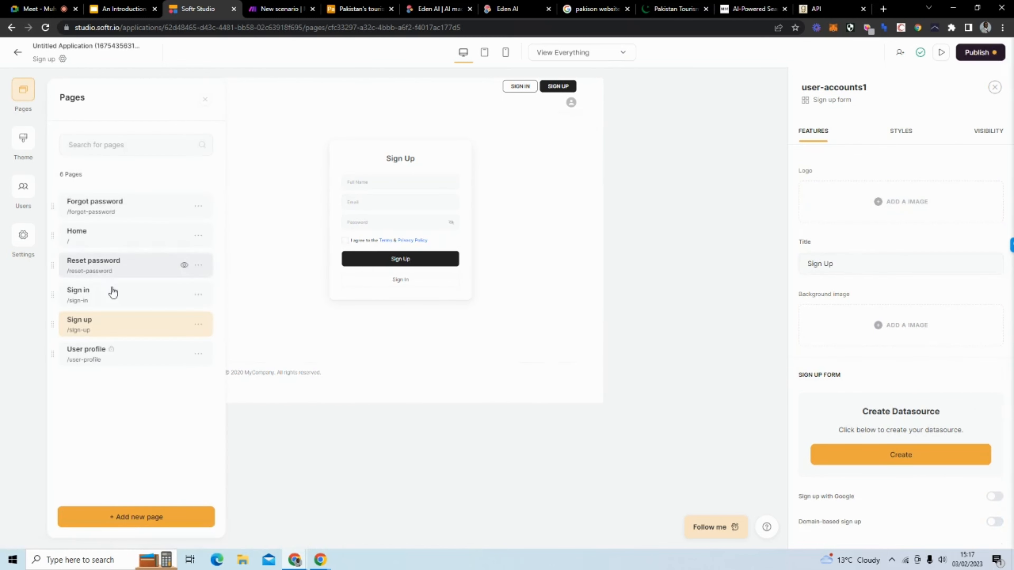
{"action": "left_click", "coordinate": [117, 262]}
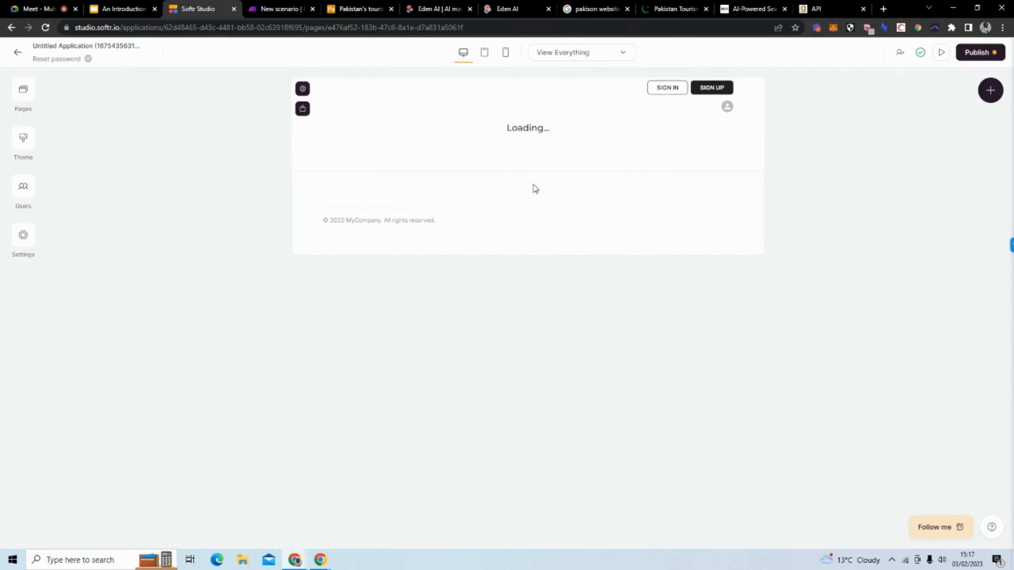
{"action": "left_click", "coordinate": [543, 190]}
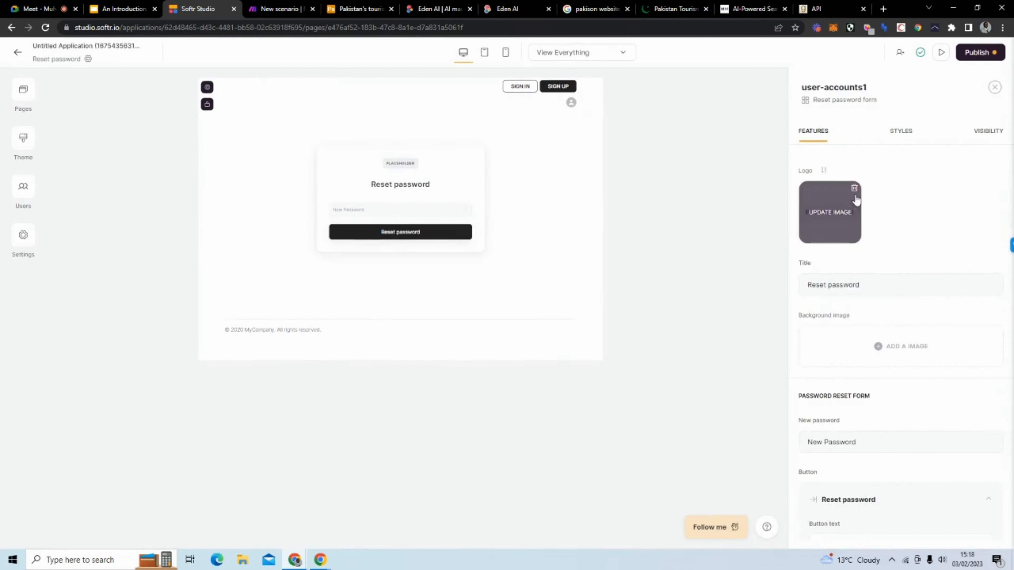
{"action": "left_click", "coordinate": [854, 188]}
{"action": "left_click", "coordinate": [23, 91]}
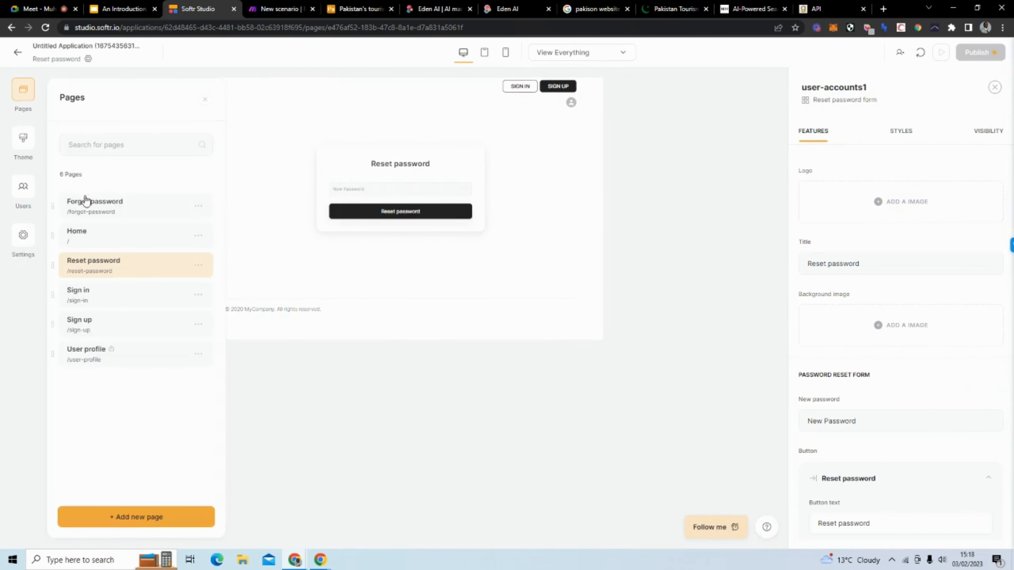
{"action": "left_click", "coordinate": [117, 208]}
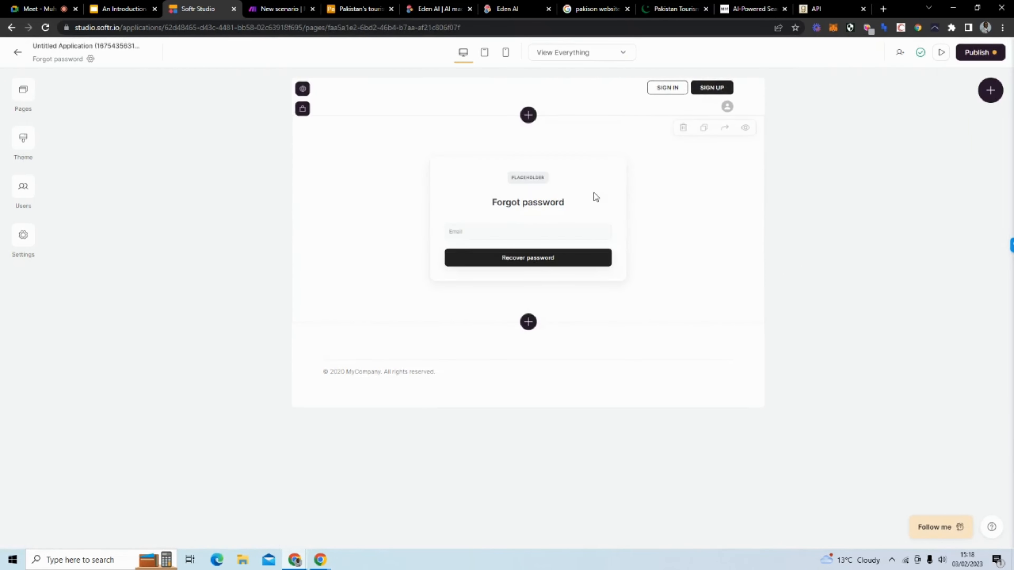
{"action": "left_click", "coordinate": [594, 193]}
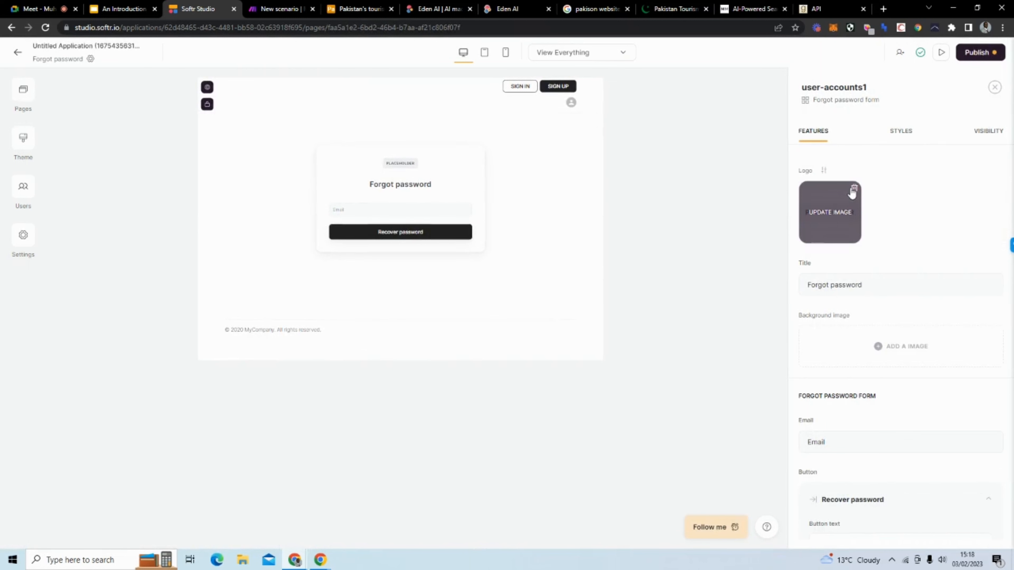
{"action": "left_click", "coordinate": [854, 188]}
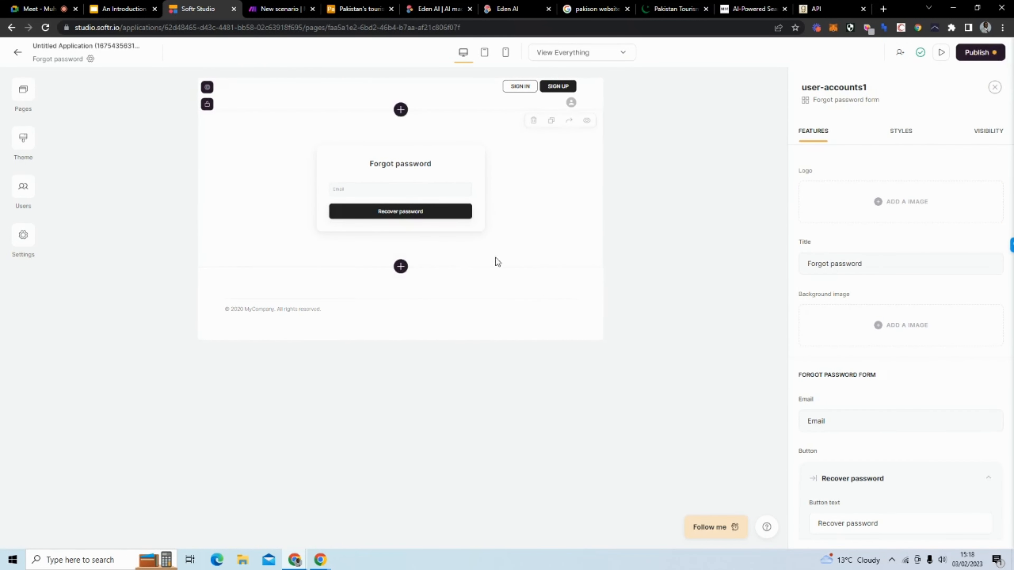
{"action": "left_click", "coordinate": [22, 92]}
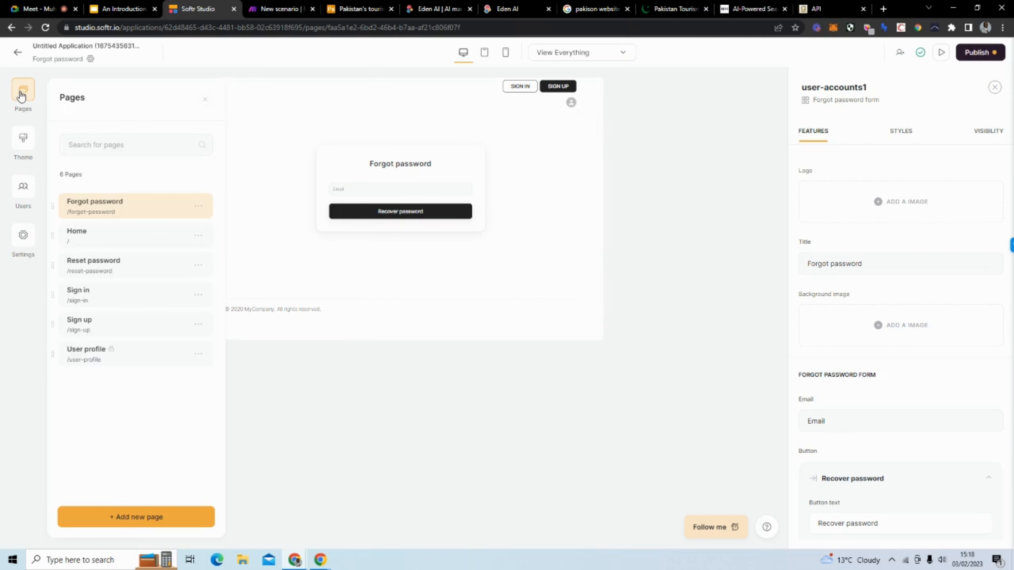
{"action": "left_click", "coordinate": [127, 242]}
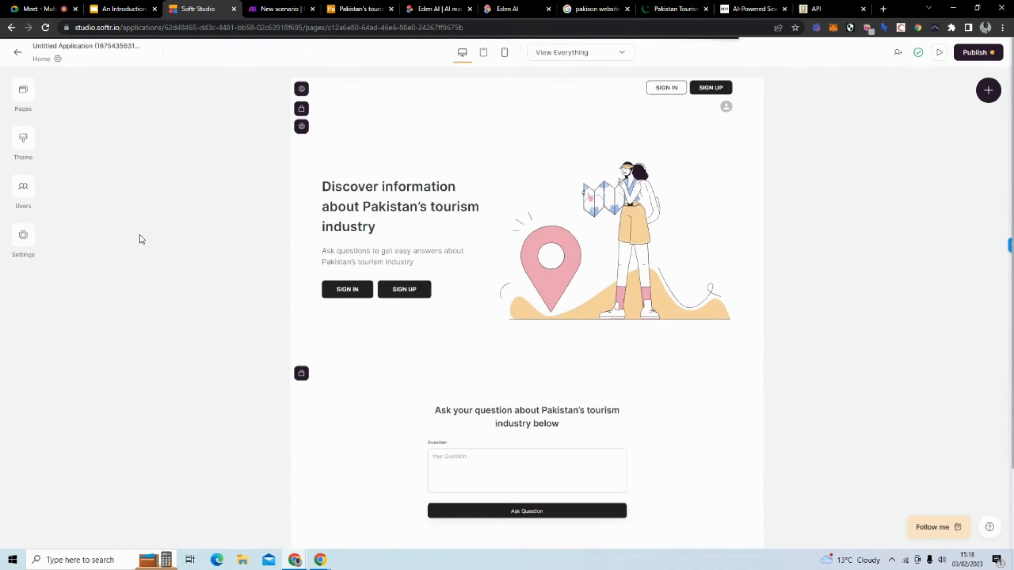
Step: Open the sign-up form in the app preview and enter the full name, e-mail and account password
{"action": "left_click", "coordinate": [940, 52]}
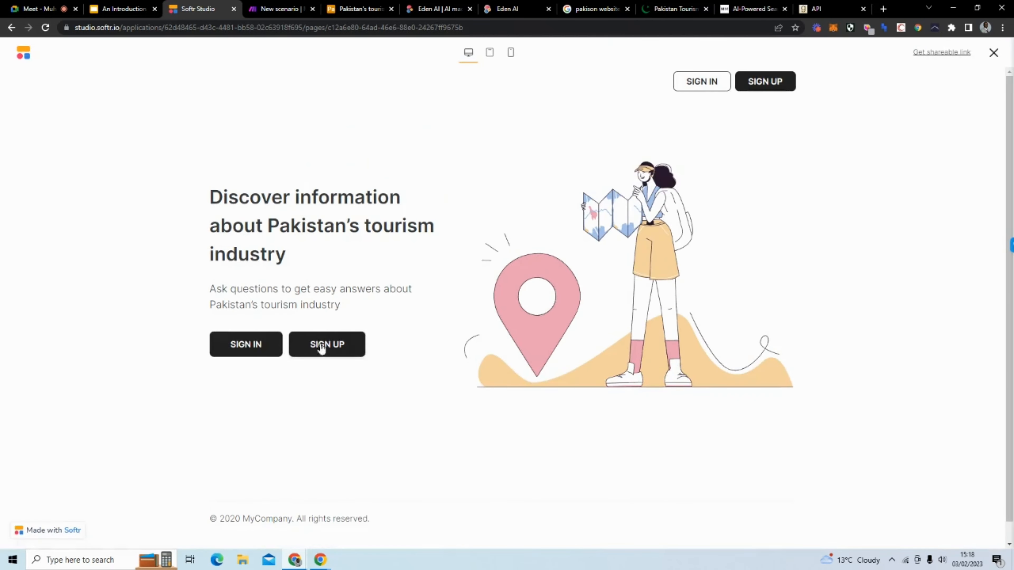
{"action": "left_click", "coordinate": [311, 350]}
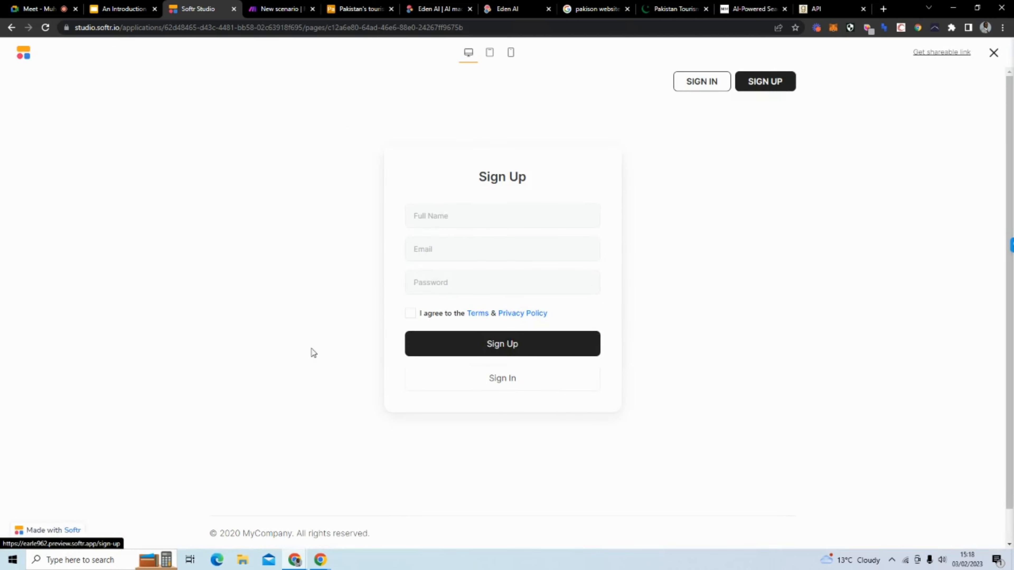
{"action": "left_click", "coordinate": [542, 216]}
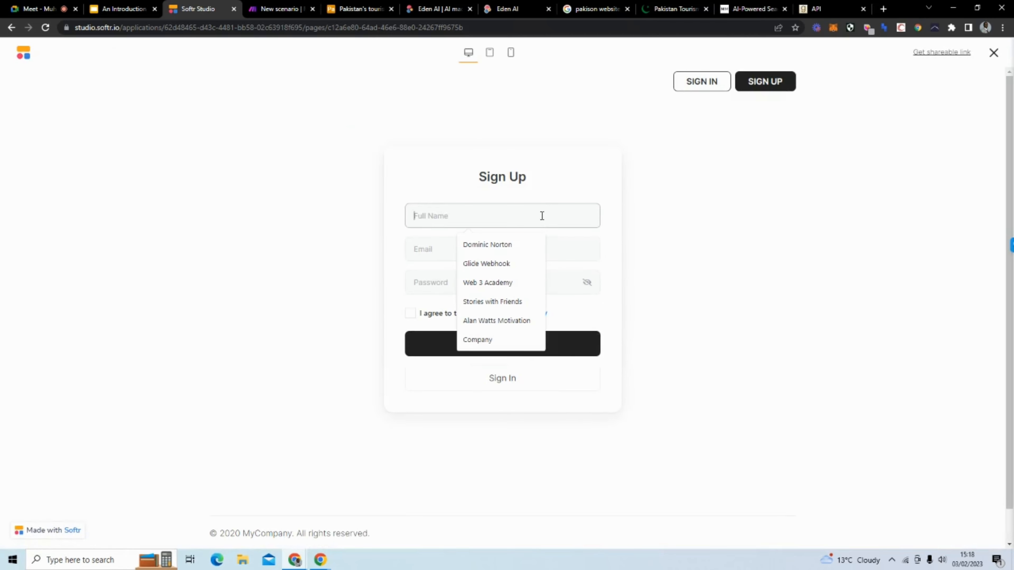
{"action": "left_click", "coordinate": [509, 245]}
{"action": "left_click", "coordinate": [480, 255]}
{"action": "left_click", "coordinate": [479, 279]}
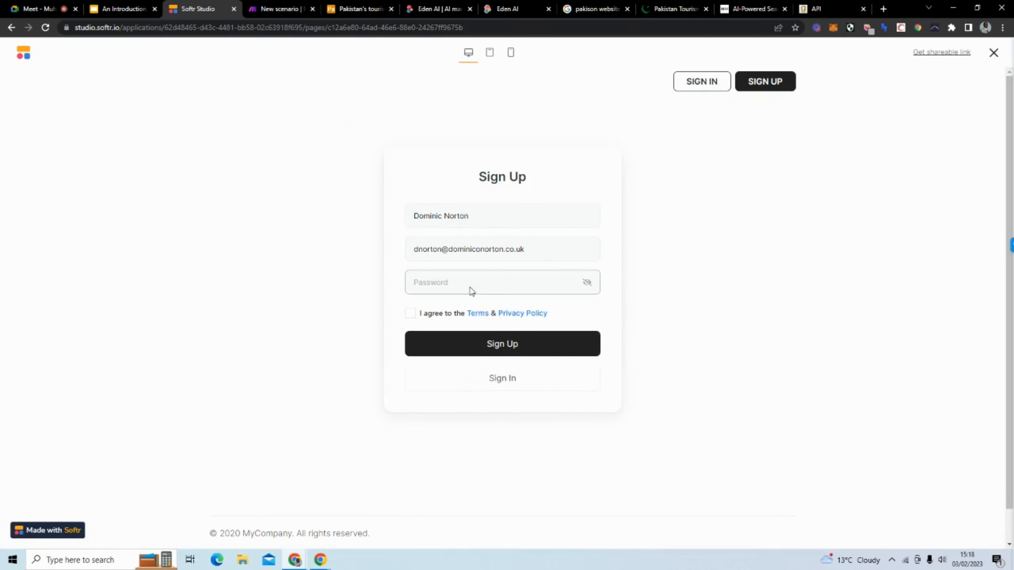
{"action": "left_click", "coordinate": [471, 283]}
{"action": "type", "text": "1234"}
Step: Accept the terms, submit the sign-up, and dismiss the browser's save-password prompt
{"action": "left_click", "coordinate": [410, 314]}
{"action": "left_click", "coordinate": [447, 346]}
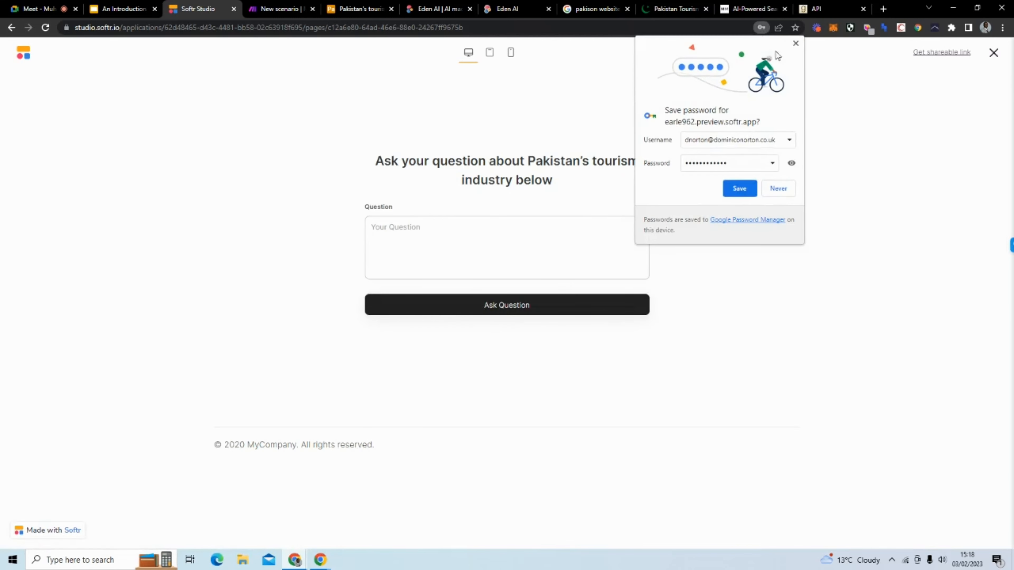
{"action": "left_click", "coordinate": [795, 43]}
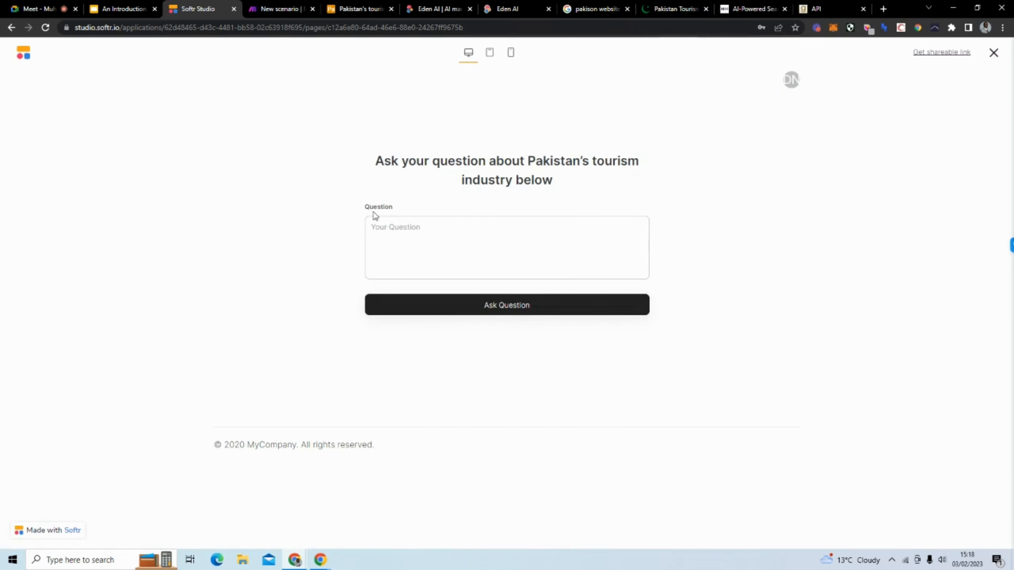
{"action": "left_click", "coordinate": [269, 10]}
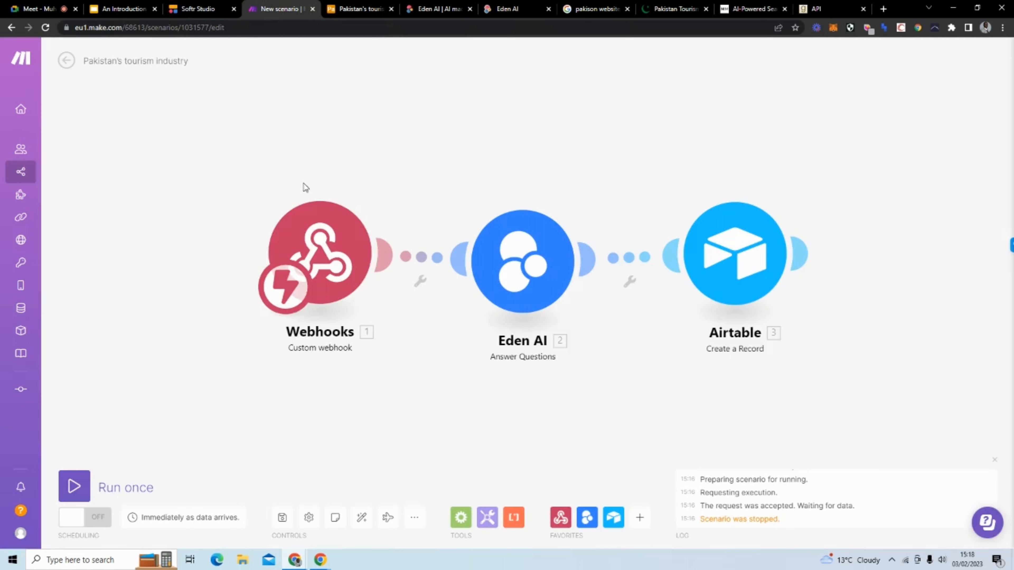
Step: Redetermine the webhook's data structure by submitting 'How will Pakistan be revolutionised?' from the Softr form
{"action": "left_click", "coordinate": [320, 254]}
{"action": "left_click", "coordinate": [477, 271]}
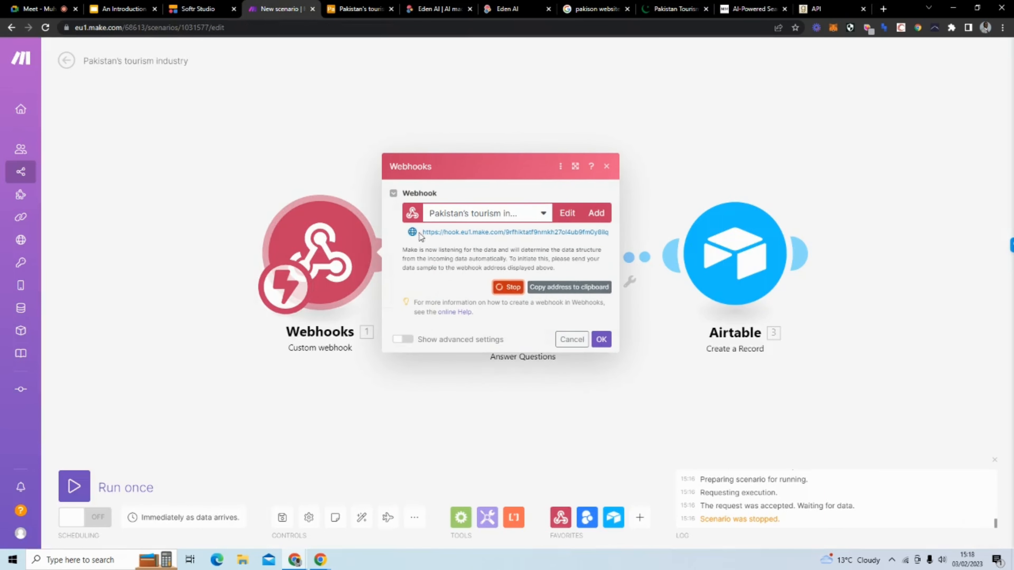
{"action": "left_click", "coordinate": [197, 9]}
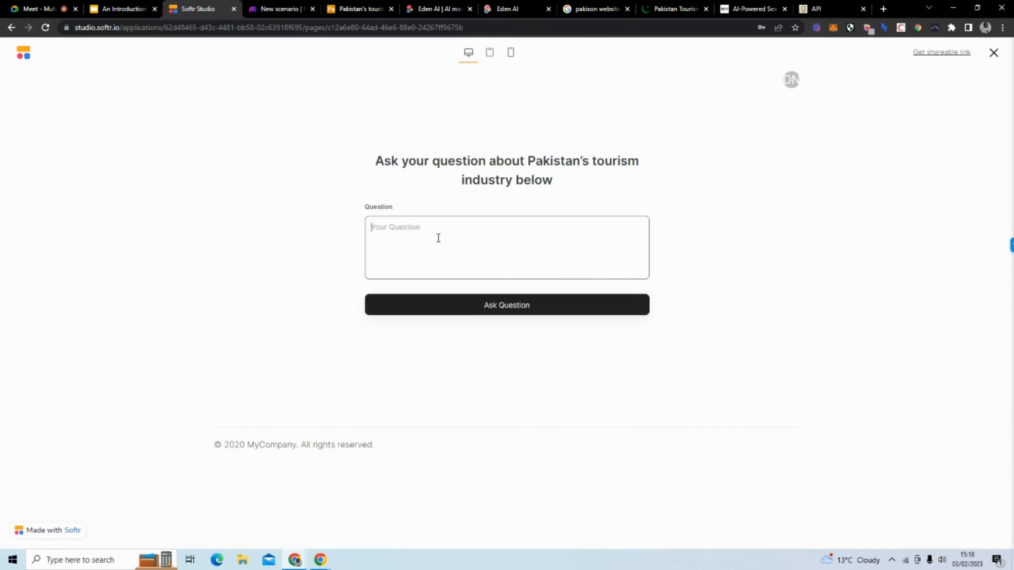
{"action": "type", "text": "H"}
{"action": "type", "text": "ow will Pakistan be revolutioni"}
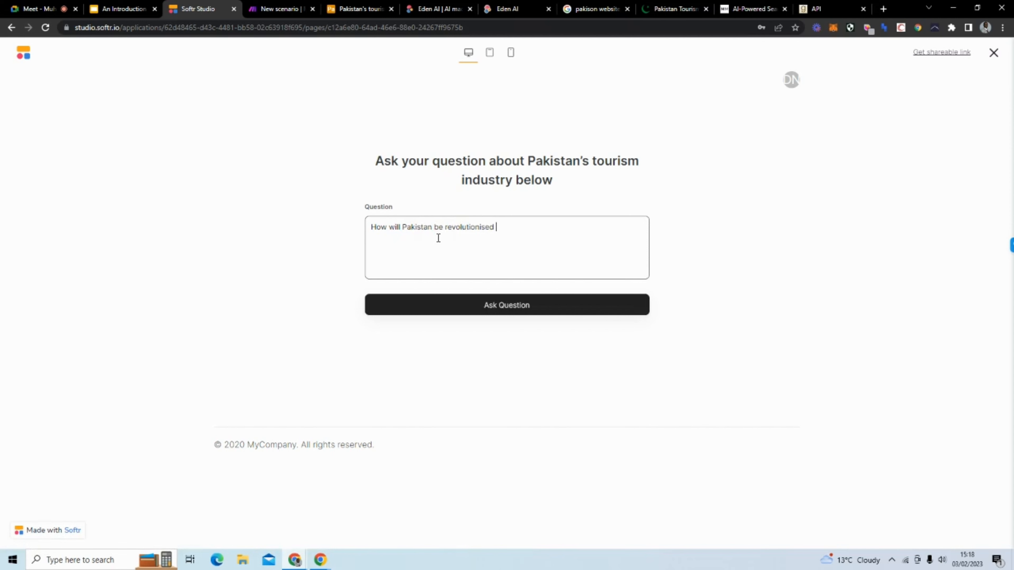
{"action": "type", "text": "sed?"}
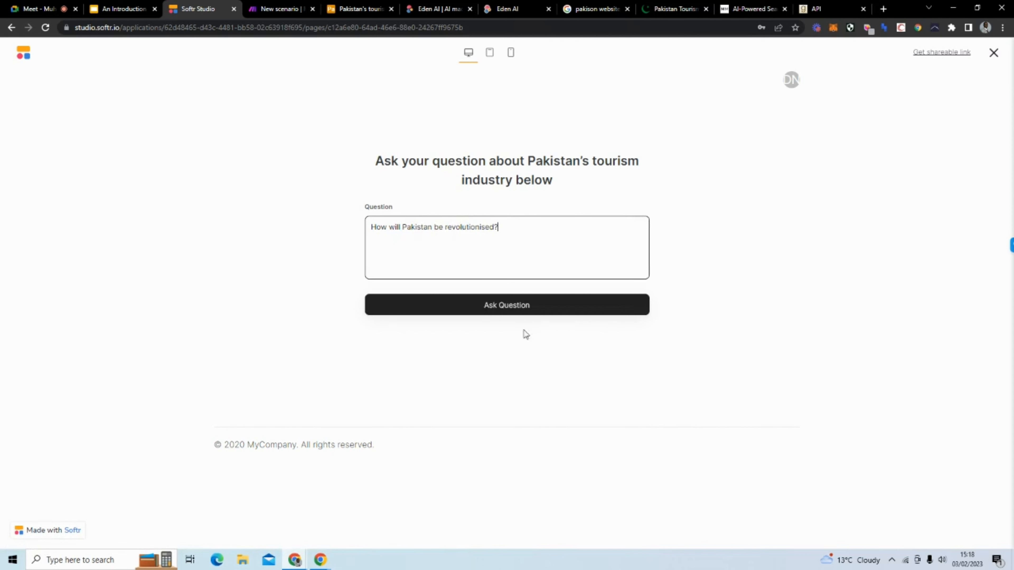
{"action": "left_click", "coordinate": [511, 310]}
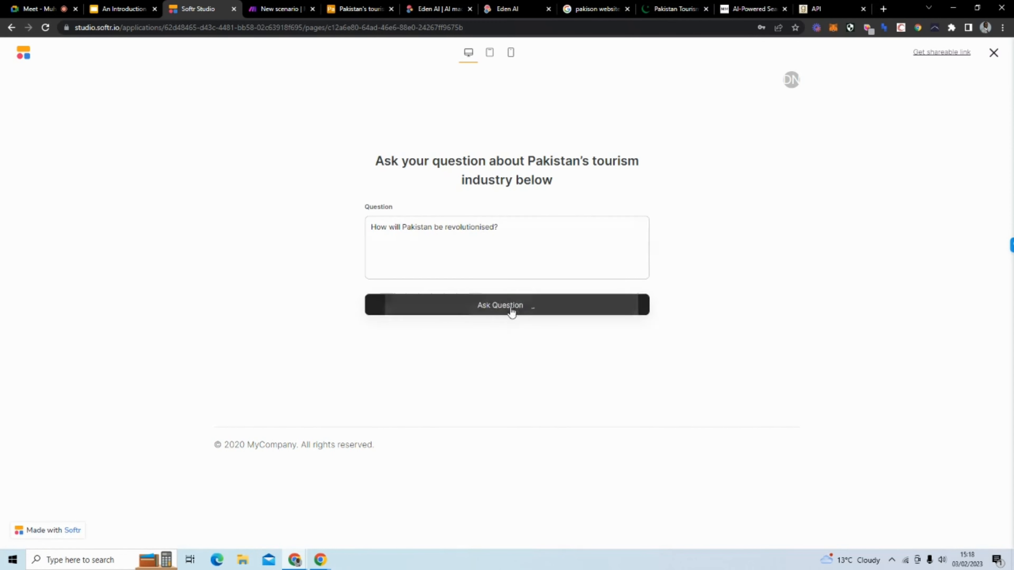
{"action": "left_click", "coordinate": [281, 9]}
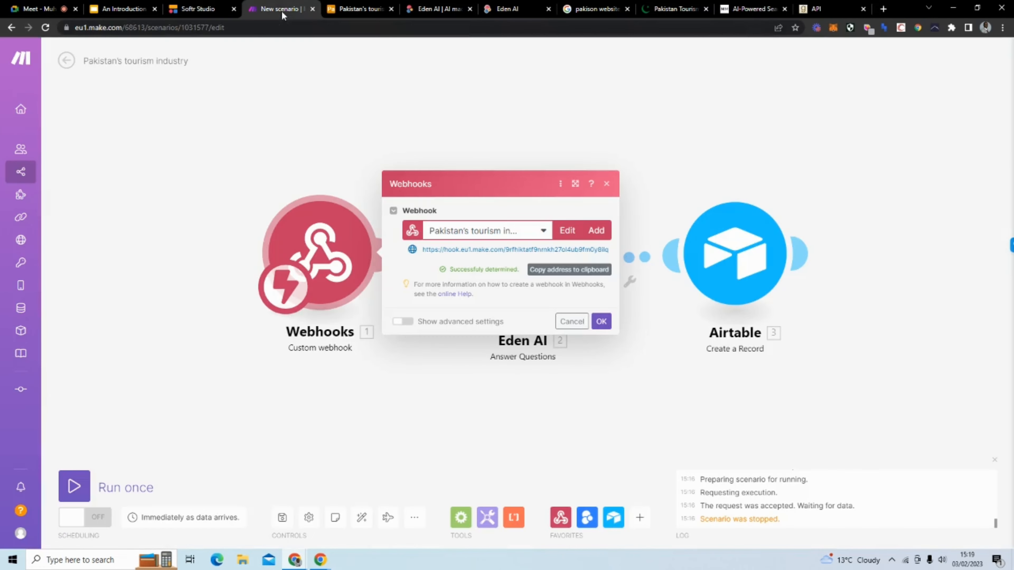
{"action": "left_click", "coordinate": [600, 322]}
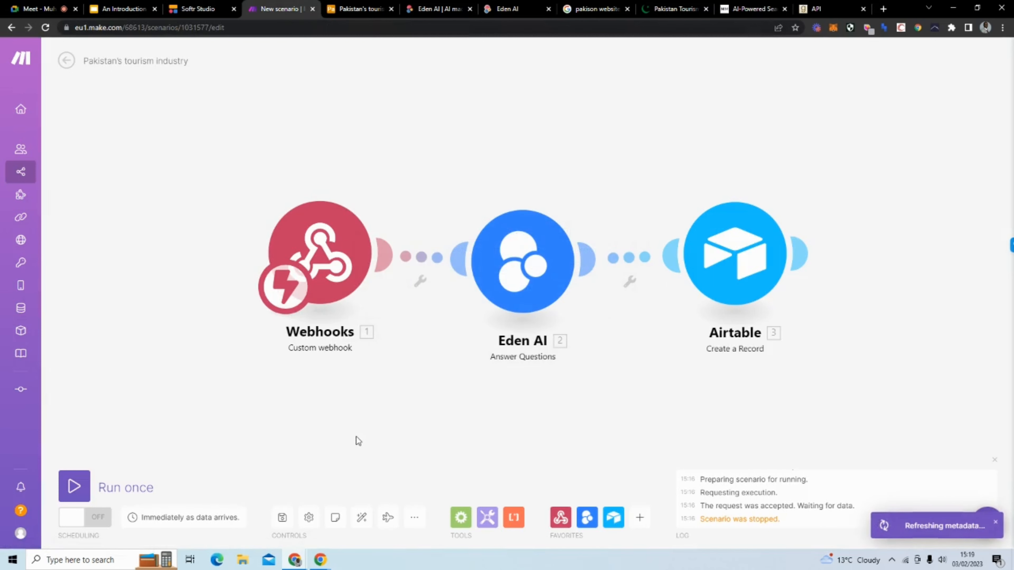
Step: Run the scenario once, submit a test question from the Softr form, and inspect the webhook output
{"action": "left_click", "coordinate": [74, 486]}
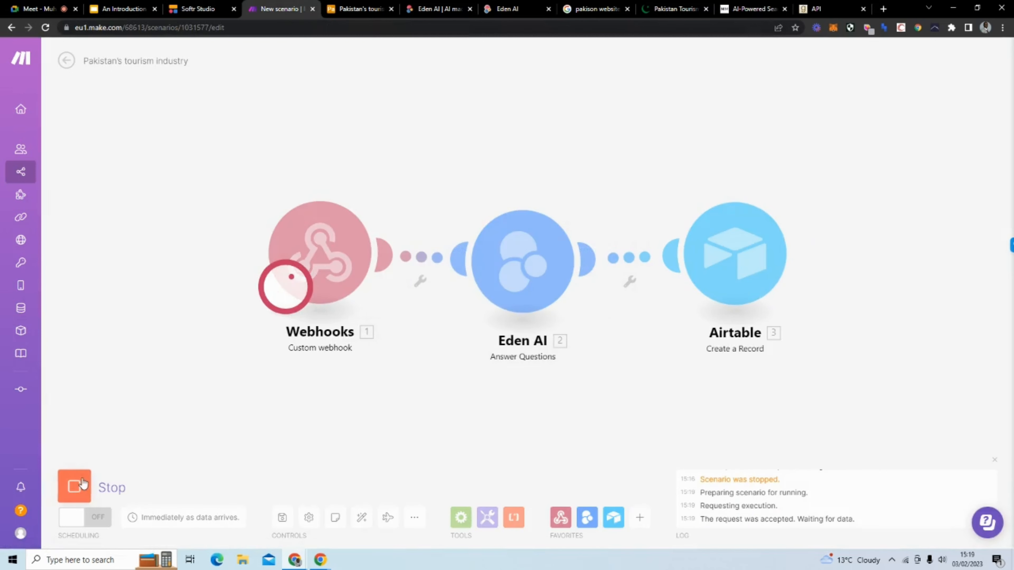
{"action": "left_click", "coordinate": [193, 9]}
{"action": "left_click", "coordinate": [481, 239]}
{"action": "type", "text": "H"}
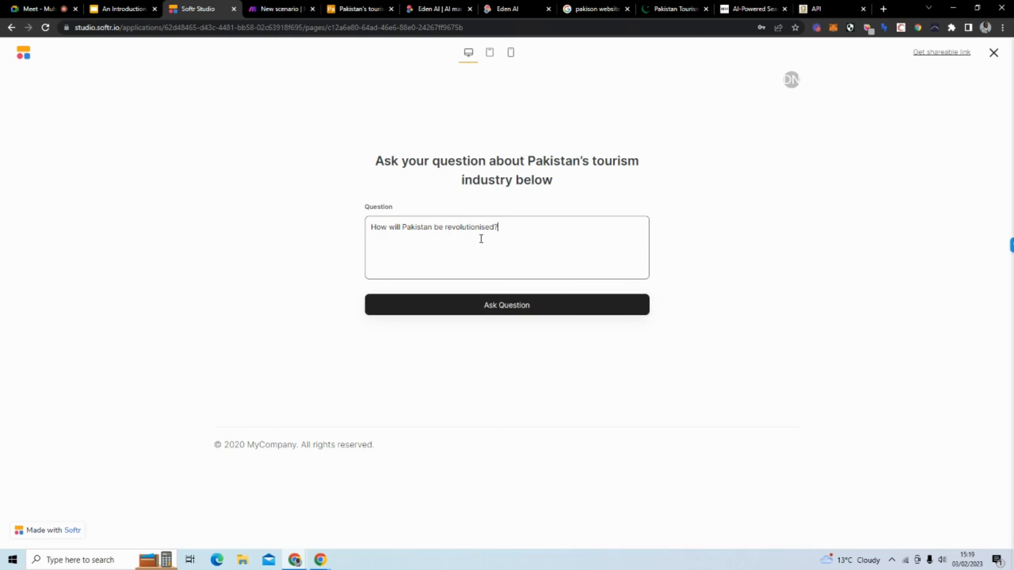
{"action": "left_click", "coordinate": [487, 302]}
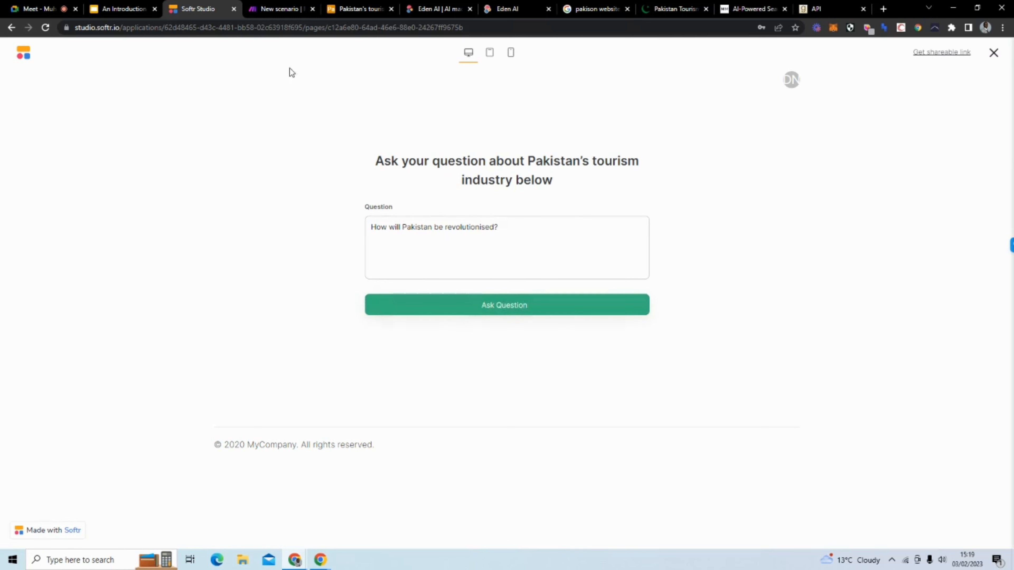
{"action": "left_click", "coordinate": [281, 12]}
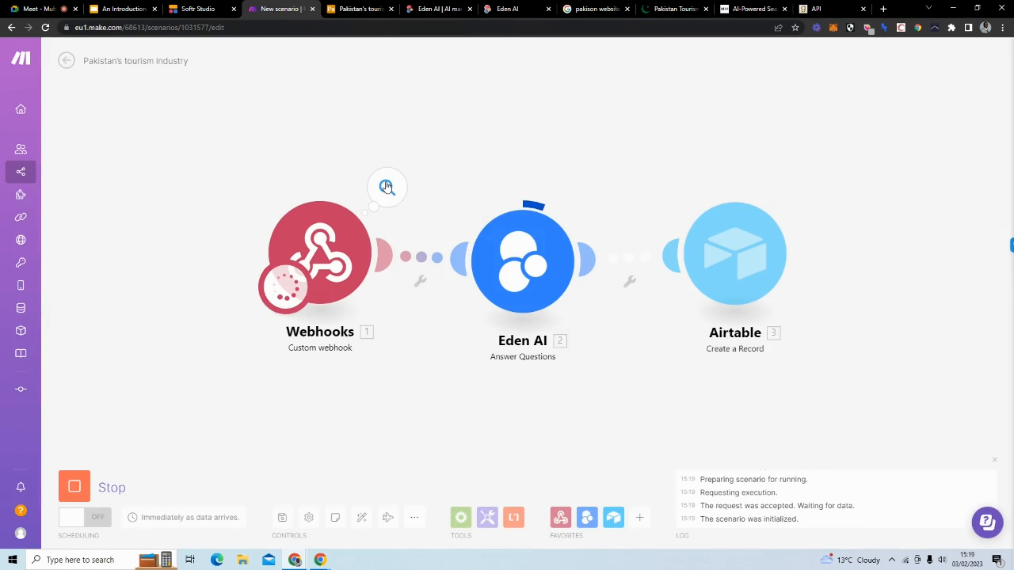
{"action": "left_click", "coordinate": [386, 186]}
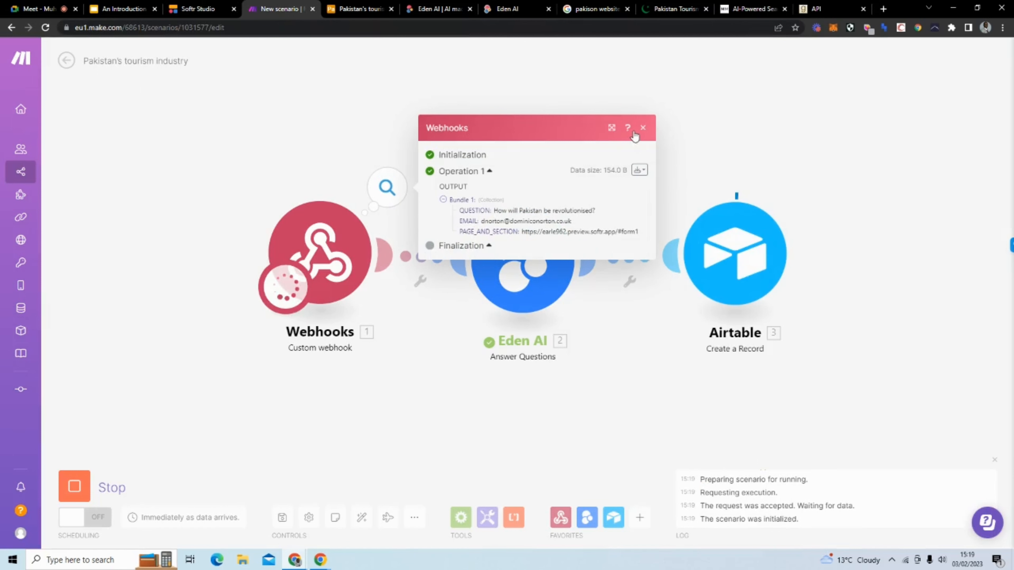
{"action": "left_click", "coordinate": [643, 128]}
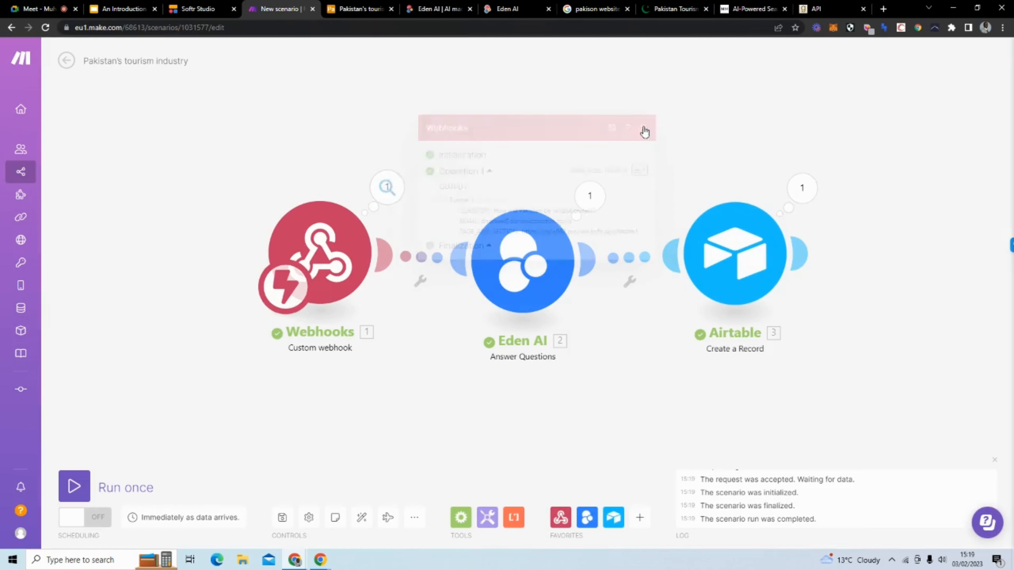
Step: Map the webhook's 1. EMAIL value into the Airtable module's Email field
{"action": "left_click", "coordinate": [739, 247]}
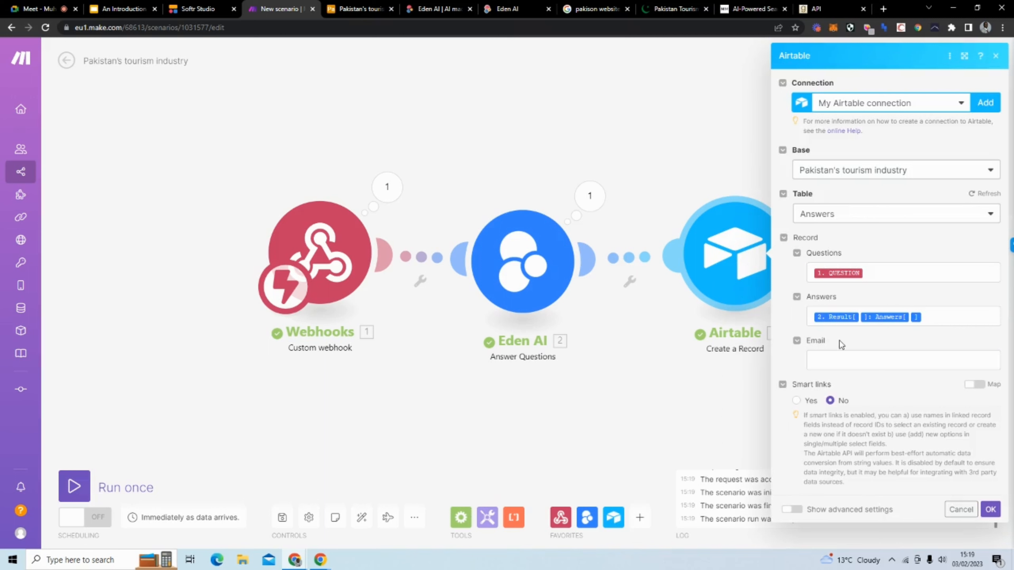
{"action": "left_click", "coordinate": [830, 361]}
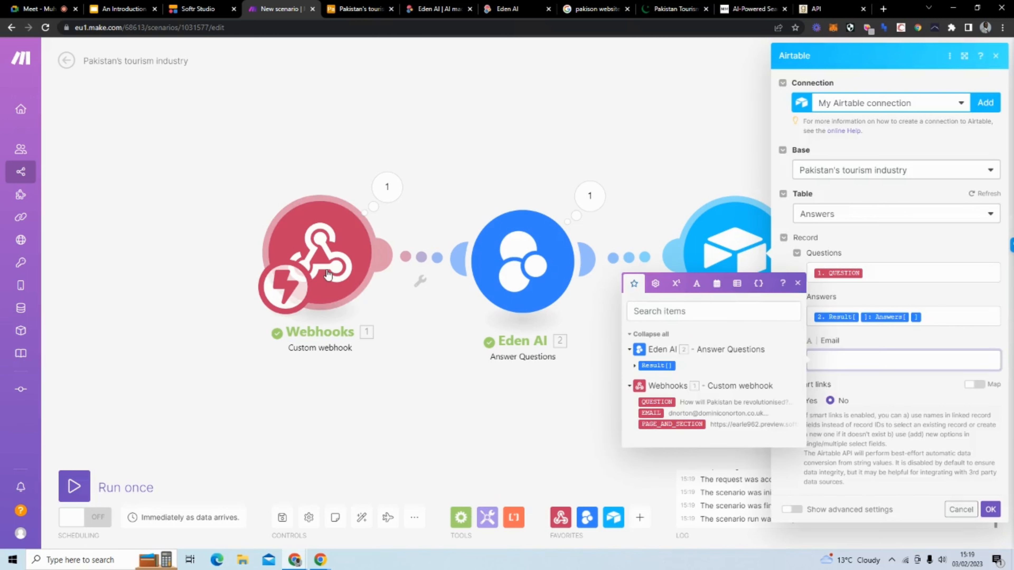
{"action": "left_click", "coordinate": [652, 409]}
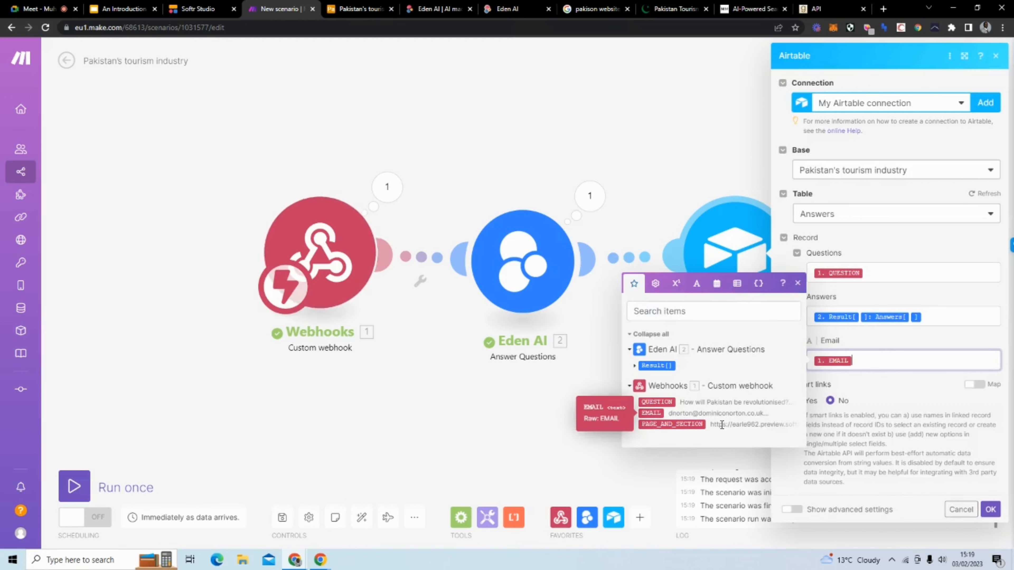
{"action": "left_click", "coordinate": [997, 514]}
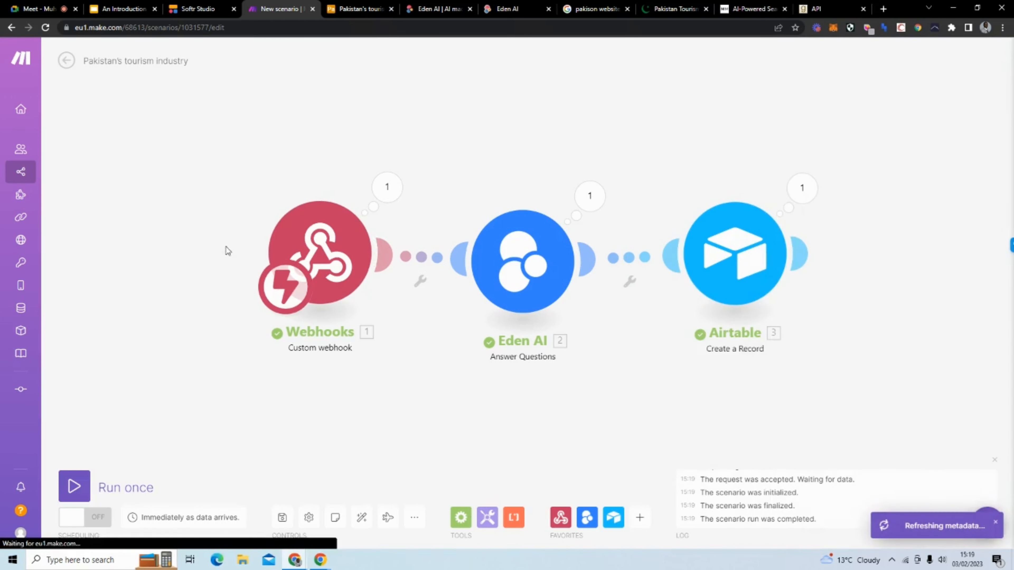
Step: Select the three records in the Airtable Answers table and delete them all
{"action": "left_click", "coordinate": [351, 10]}
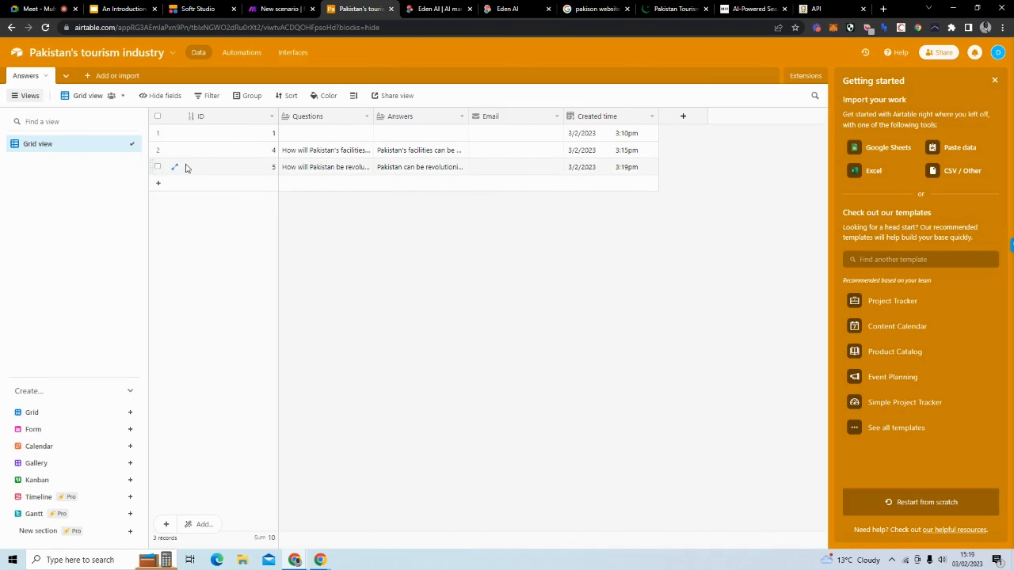
{"action": "left_click", "coordinate": [158, 167]}
{"action": "left_click", "coordinate": [157, 150]}
{"action": "left_click", "coordinate": [157, 133]}
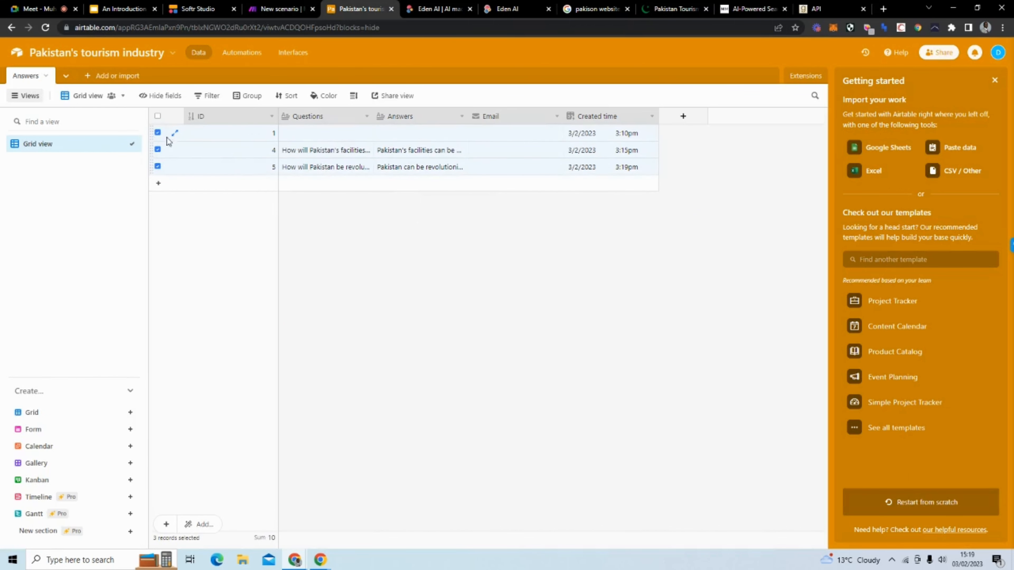
{"action": "right_click", "coordinate": [256, 136]}
{"action": "left_click", "coordinate": [315, 178]}
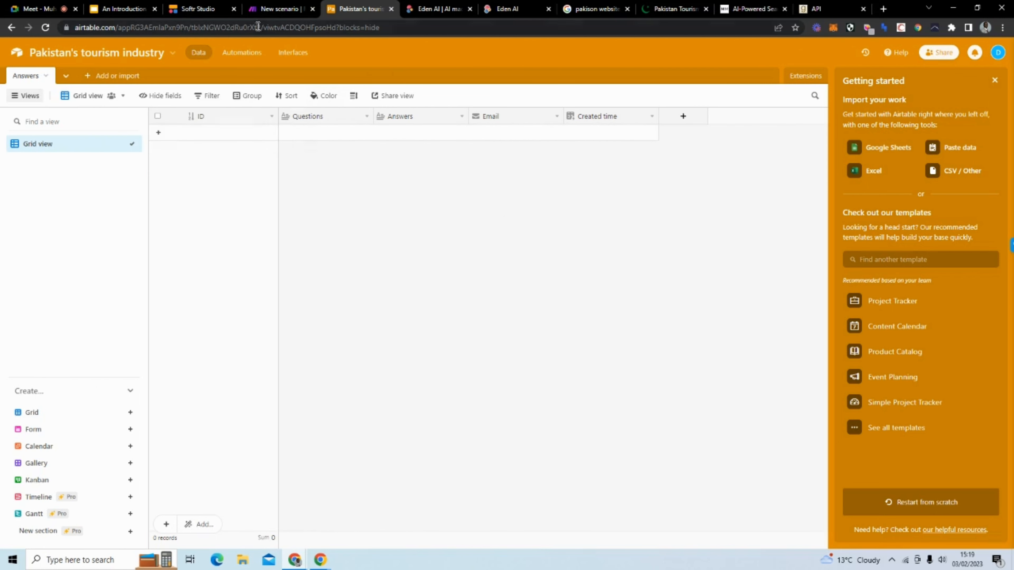
{"action": "left_click", "coordinate": [280, 10]}
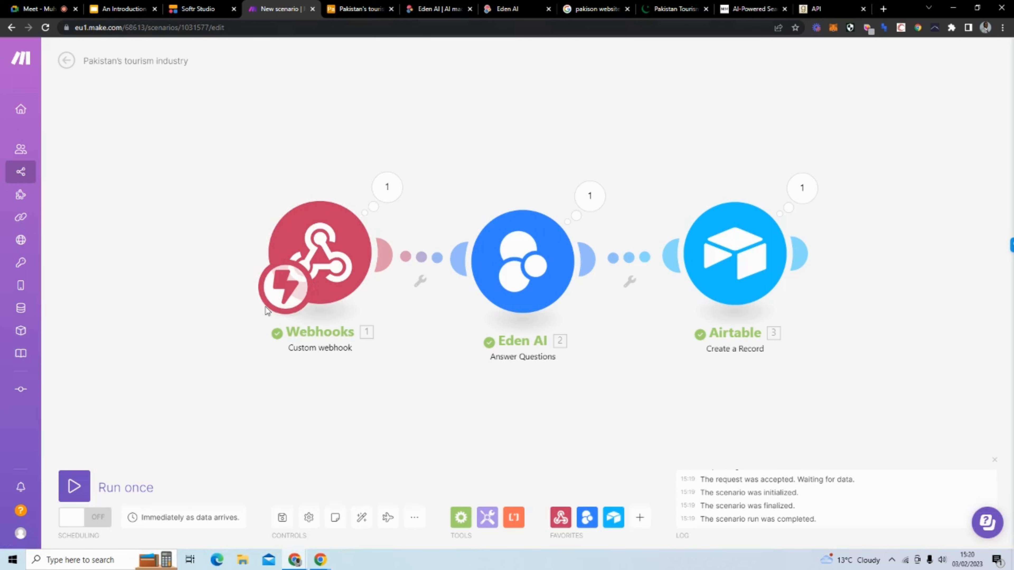
Step: Run the scenario and submit 'How will Pakistan be revolutionized?', correcting the misspelled Pakistan and revolutionized
{"action": "left_click", "coordinate": [75, 486]}
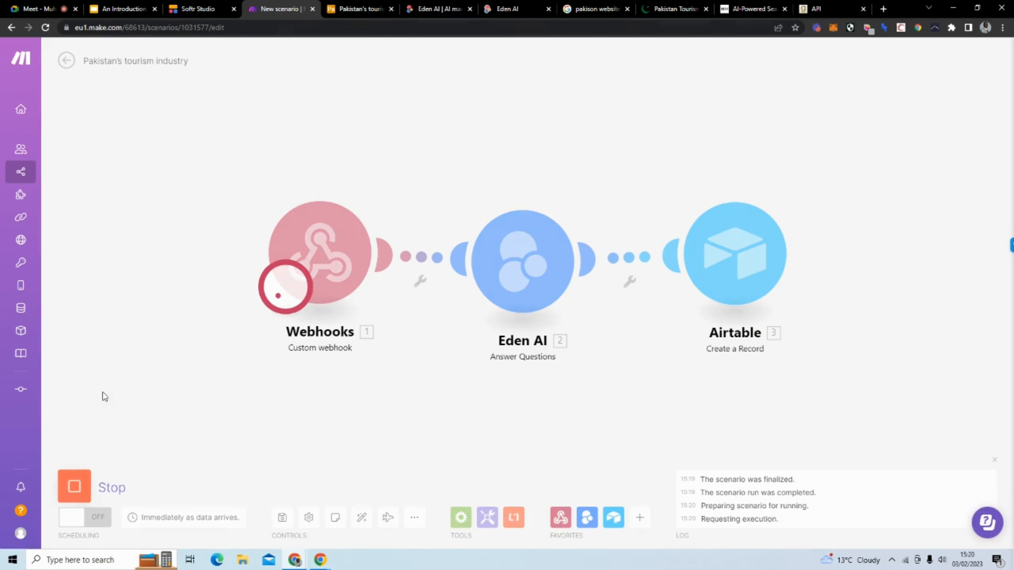
{"action": "left_click", "coordinate": [184, 10]}
{"action": "left_click", "coordinate": [527, 269]}
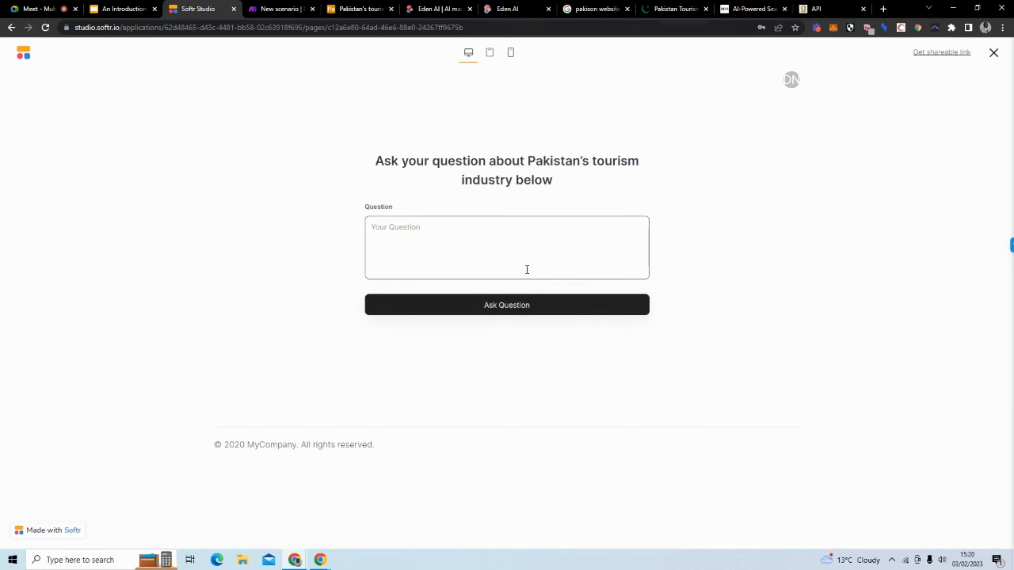
{"action": "type", "text": "H"}
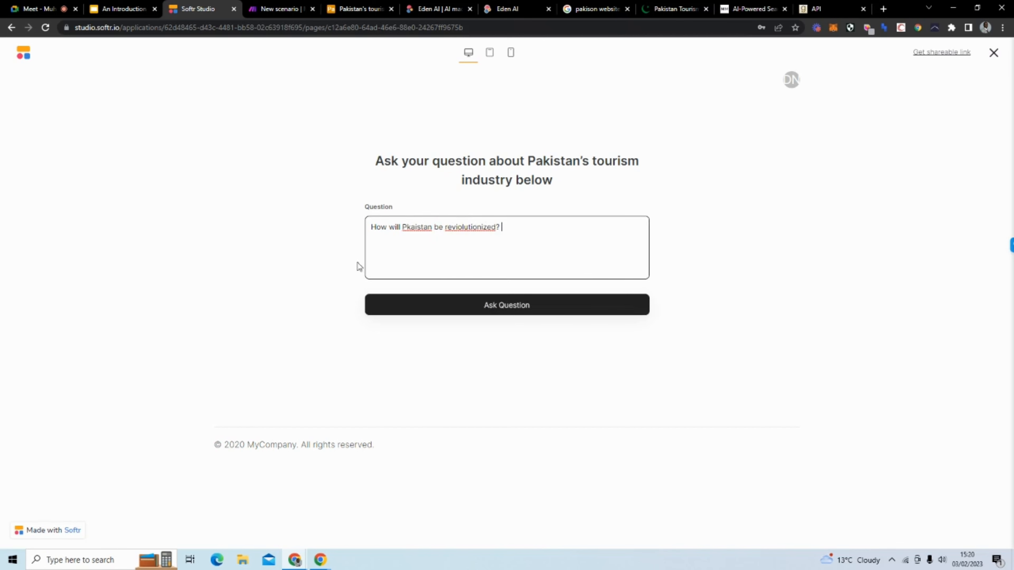
{"action": "right_click", "coordinate": [468, 227]}
{"action": "left_click", "coordinate": [485, 234]}
{"action": "right_click", "coordinate": [426, 228]}
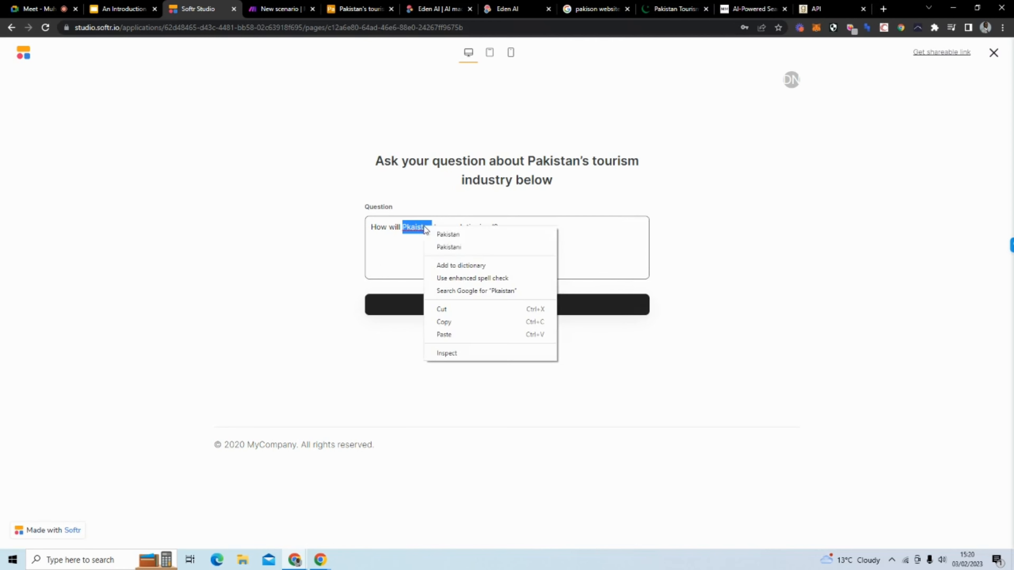
{"action": "left_click", "coordinate": [463, 236]}
{"action": "left_click", "coordinate": [507, 309]}
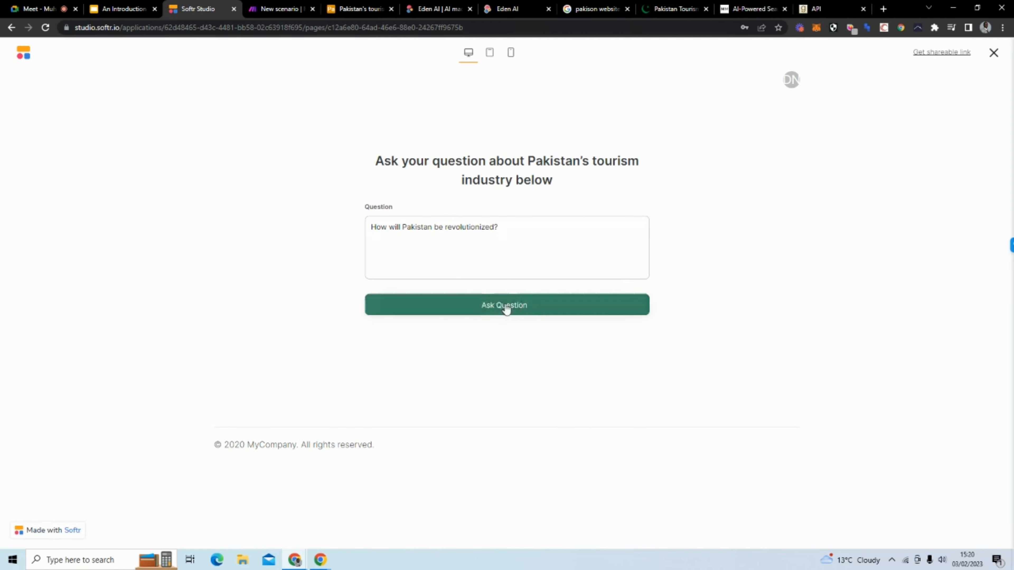
{"action": "left_click", "coordinate": [282, 8]}
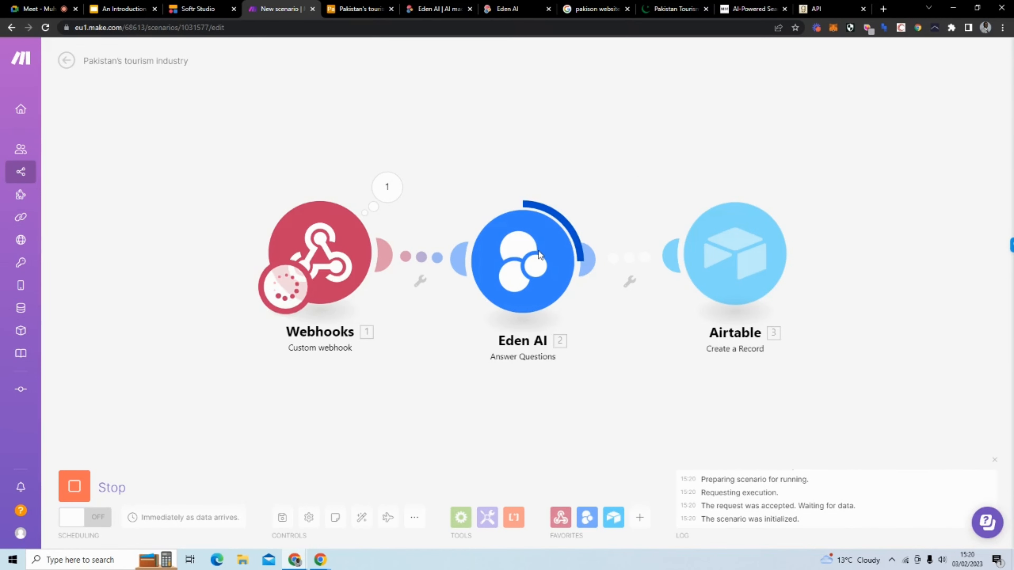
Step: Expand Airtable record 6 to check its question, answer and email, then return to Softr
{"action": "left_click", "coordinate": [364, 16]}
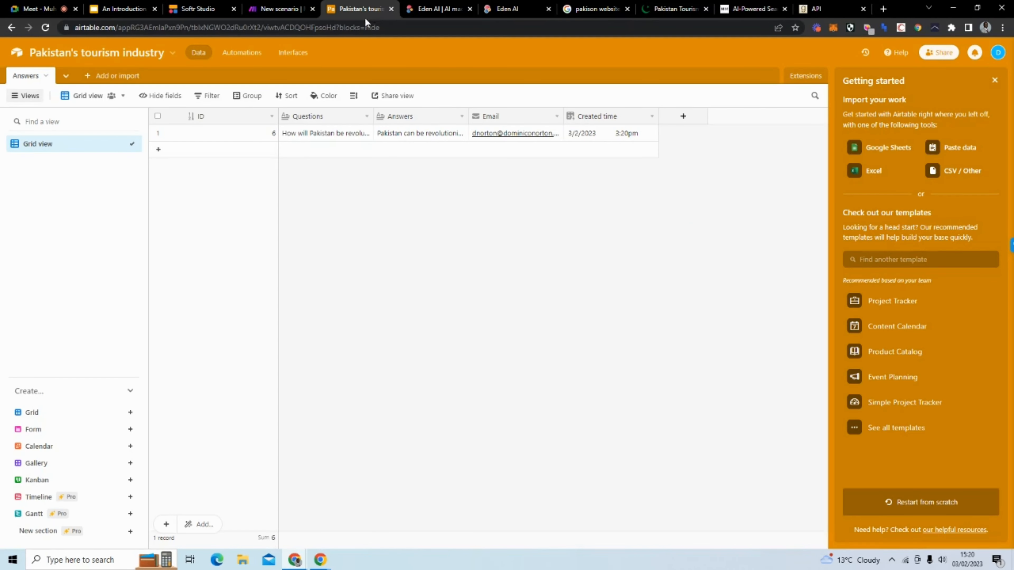
{"action": "left_click", "coordinate": [180, 138]}
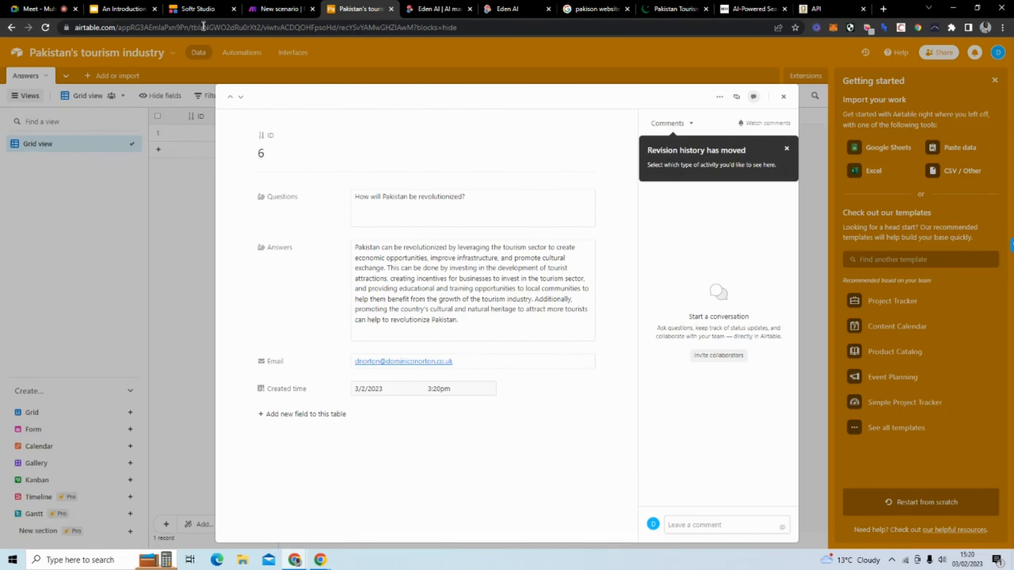
{"action": "left_click", "coordinate": [200, 10]}
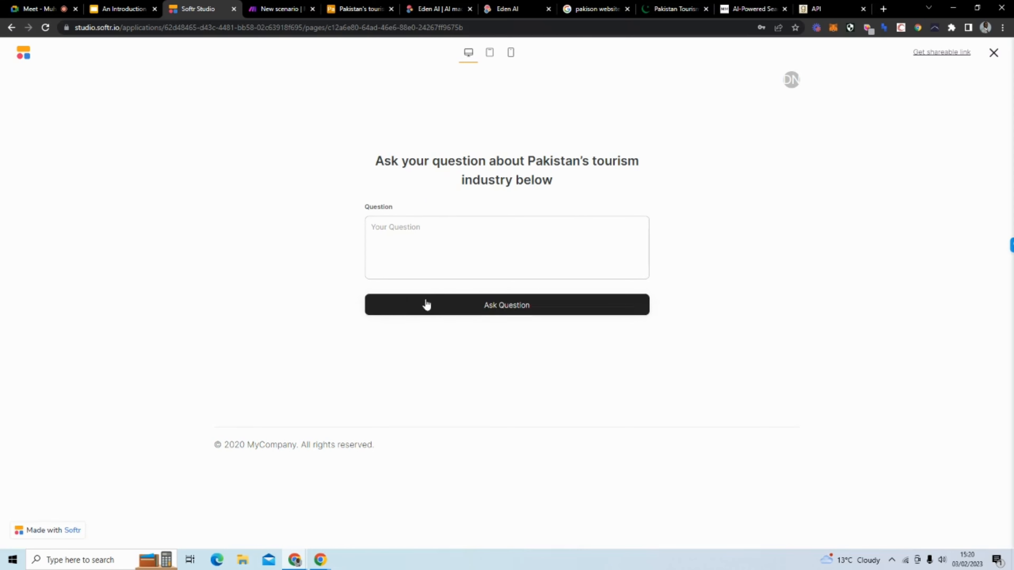
Step: Add a Dynamic 'List with horizontal cards' block below the question form
{"action": "left_click", "coordinate": [993, 53]}
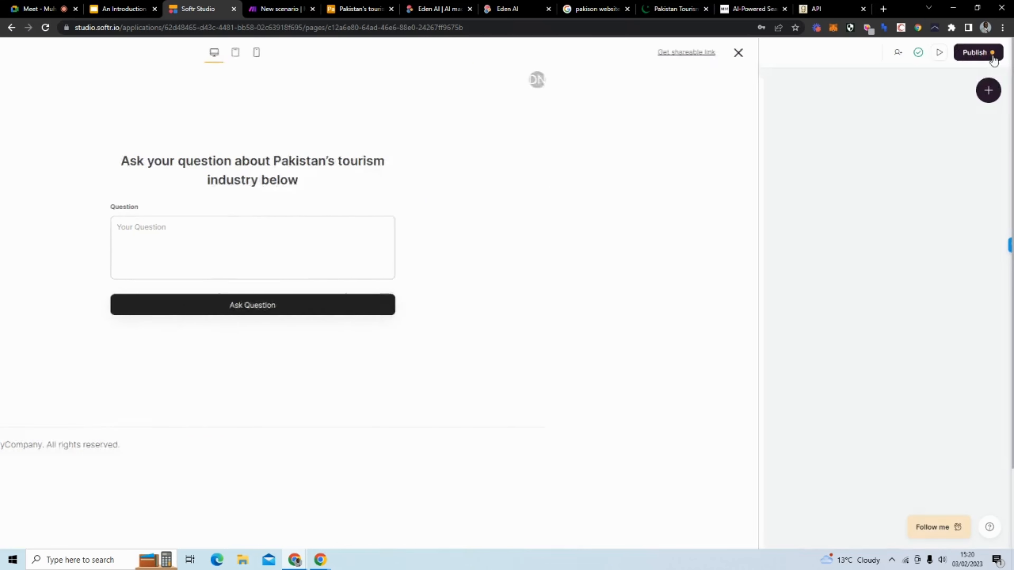
{"action": "scroll", "coordinate": [550, 304], "scroll_direction": "down", "scroll_amount": 1}
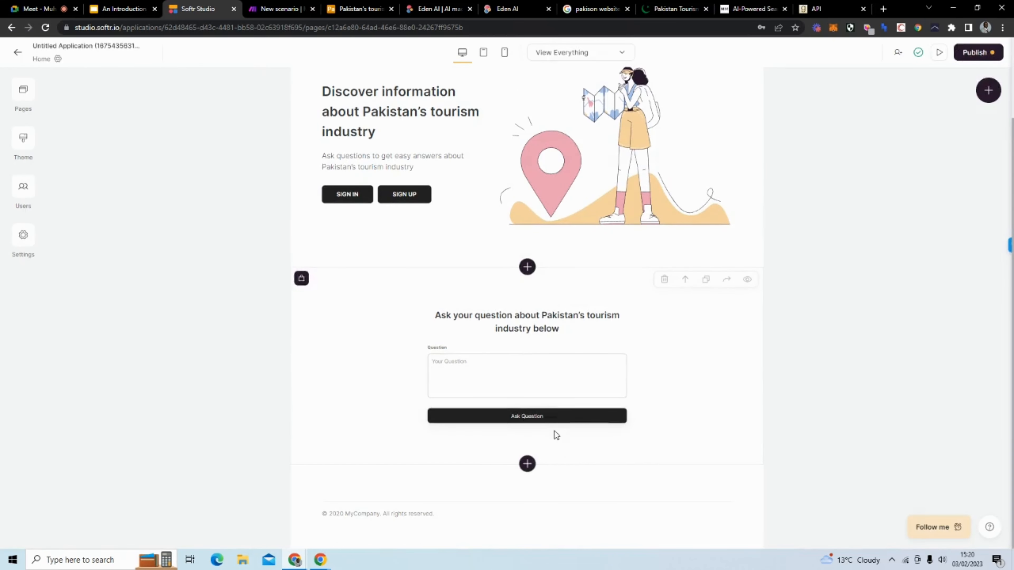
{"action": "left_click", "coordinate": [528, 465]}
{"action": "left_click", "coordinate": [848, 151]}
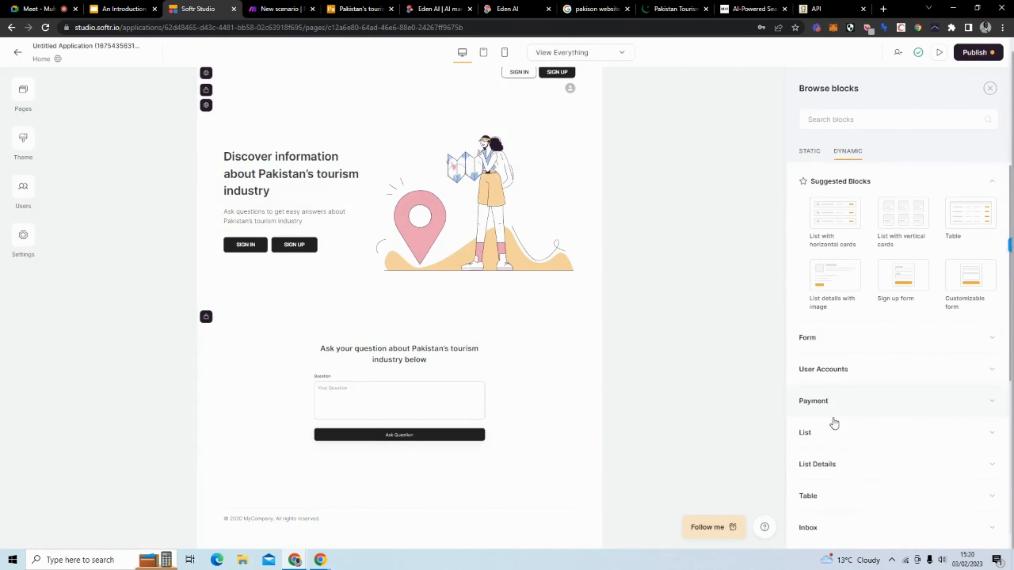
{"action": "left_click", "coordinate": [832, 427]}
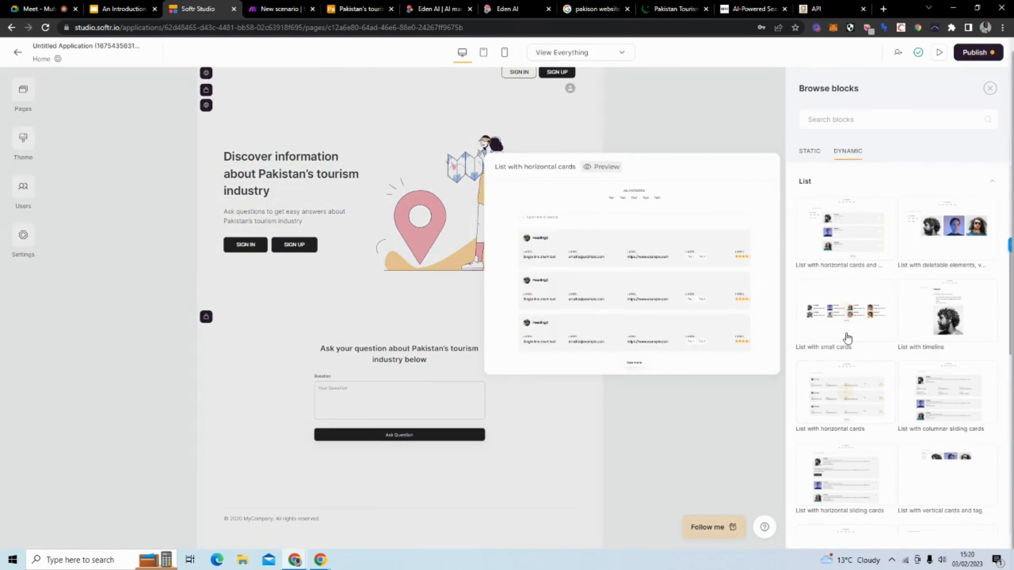
{"action": "left_click", "coordinate": [832, 238]}
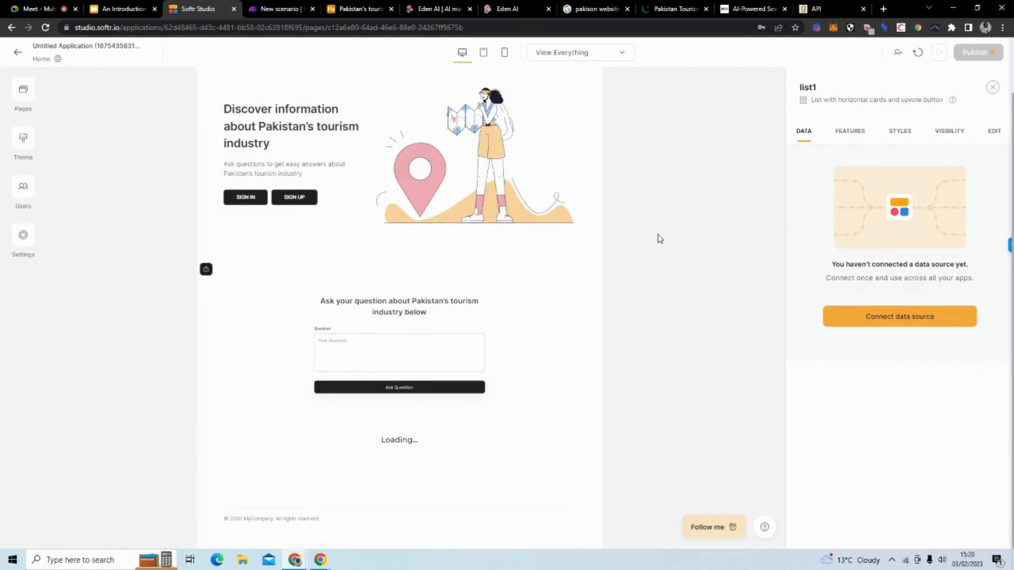
Step: Connect the list to Airtable base Pakistan's tourism industry, table Answers
{"action": "left_click", "coordinate": [864, 322]}
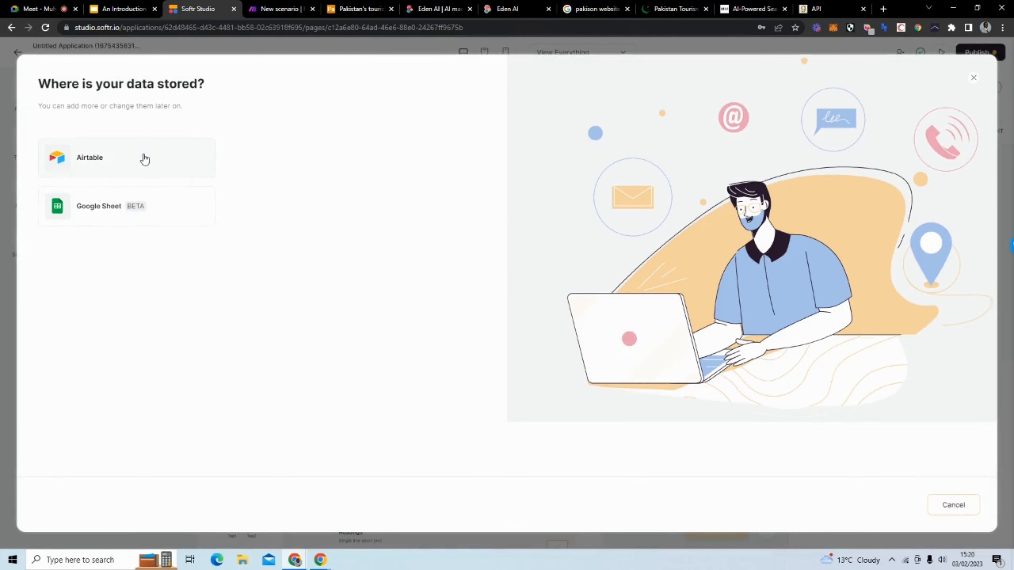
{"action": "left_click", "coordinate": [144, 159]}
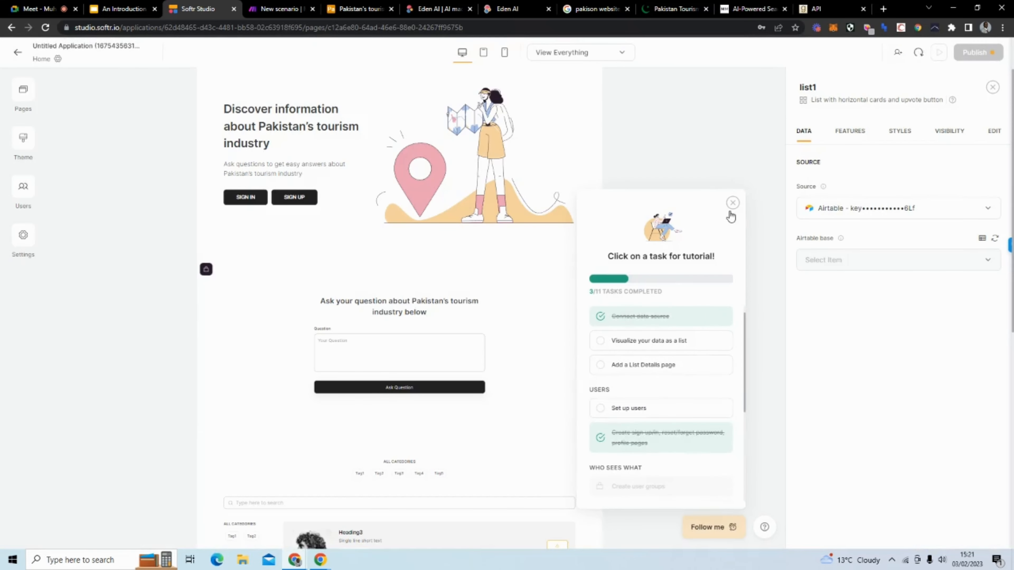
{"action": "left_click", "coordinate": [734, 203]}
{"action": "scroll", "coordinate": [703, 220], "scroll_direction": "down", "scroll_amount": 10}
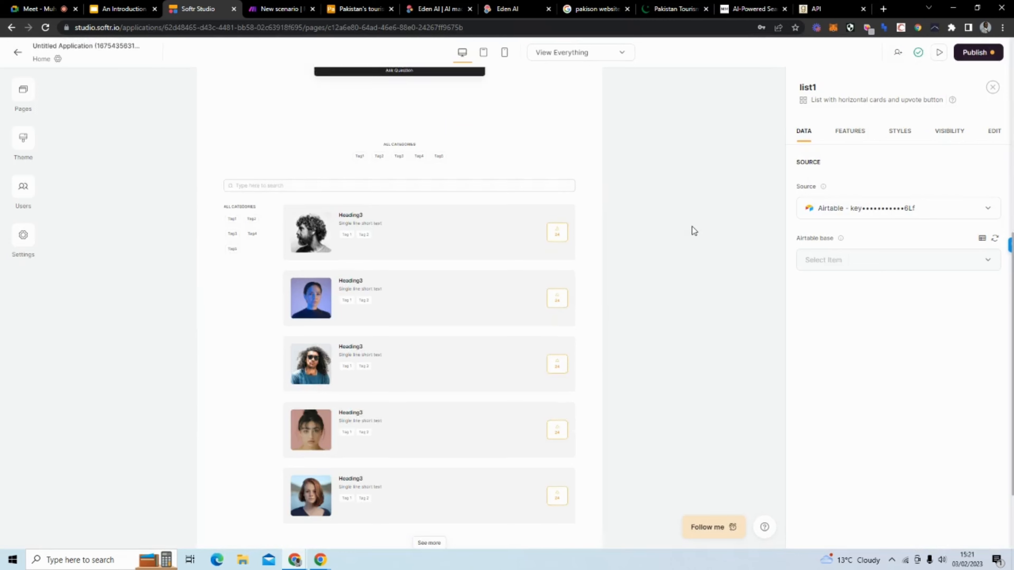
{"action": "scroll", "coordinate": [437, 203], "scroll_direction": "up", "scroll_amount": 1}
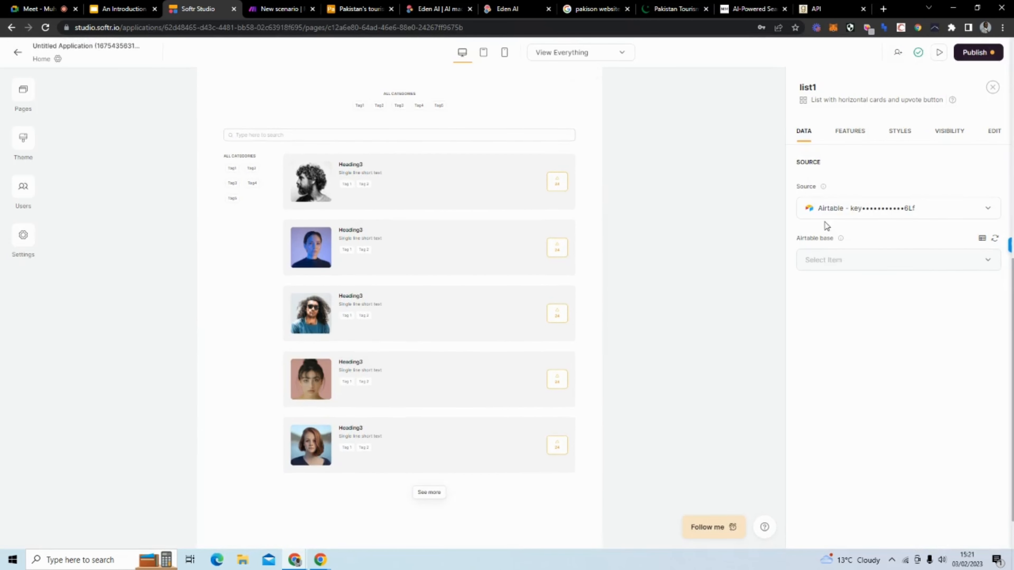
{"action": "left_click", "coordinate": [821, 264]}
{"action": "left_click", "coordinate": [837, 288]}
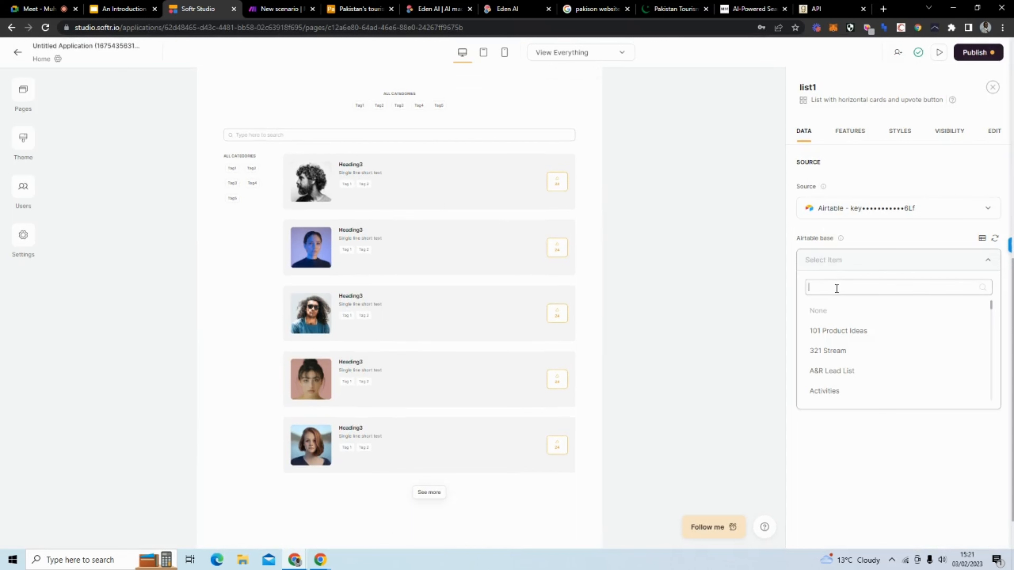
{"action": "type", "text": "pa"}
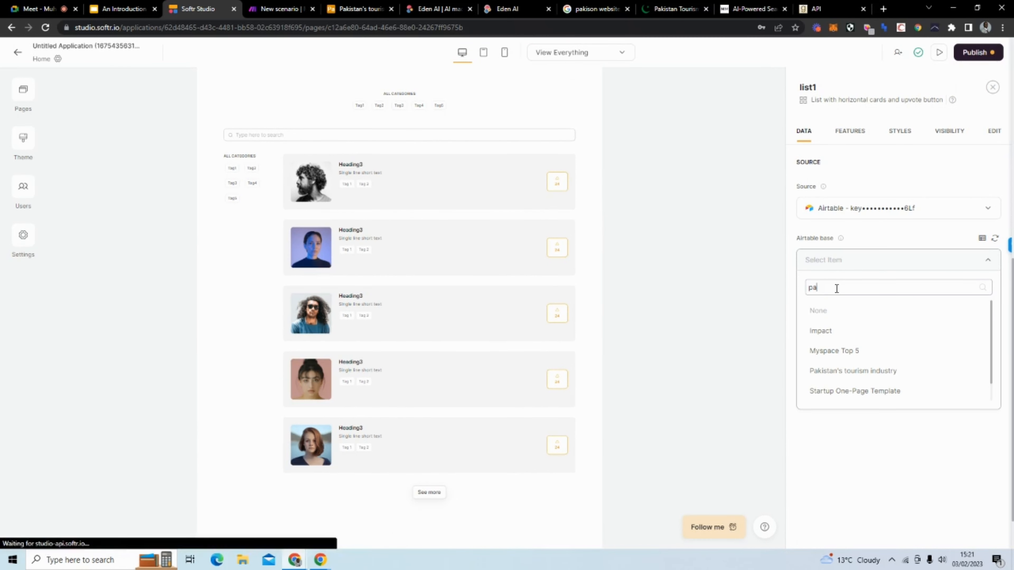
{"action": "left_click", "coordinate": [850, 376]}
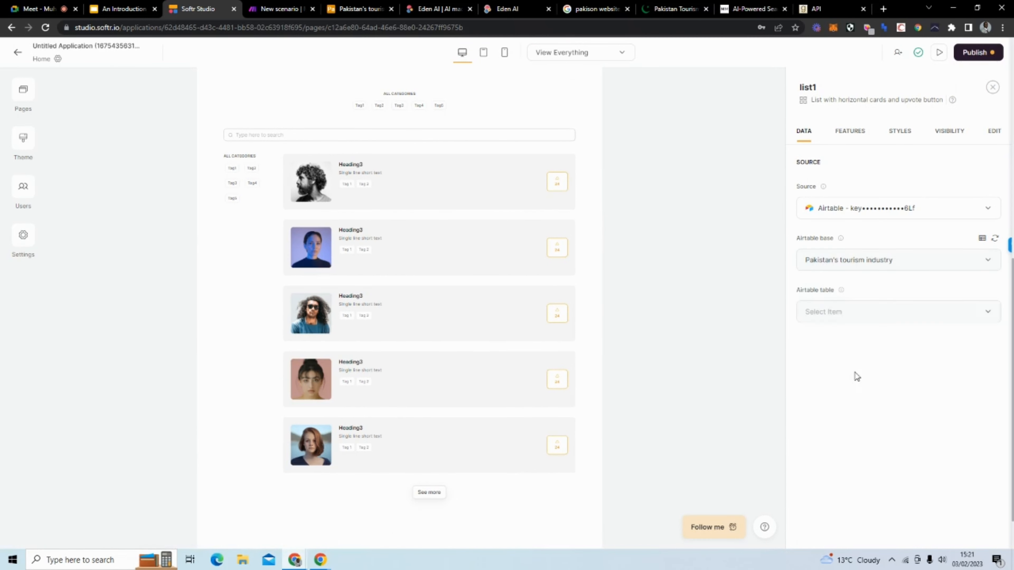
{"action": "left_click", "coordinate": [847, 313]}
{"action": "left_click", "coordinate": [841, 342]}
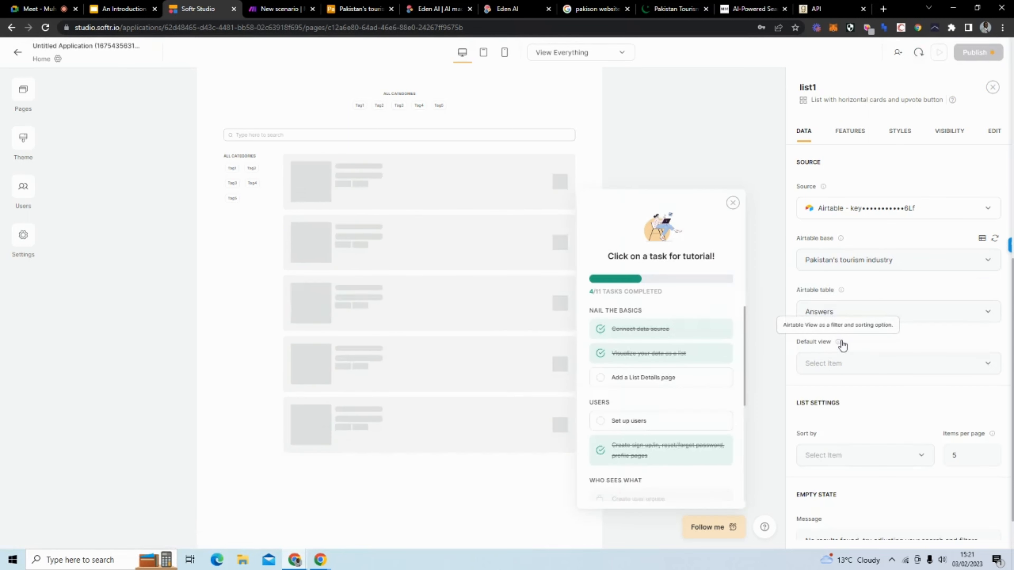
{"action": "left_click", "coordinate": [733, 203]}
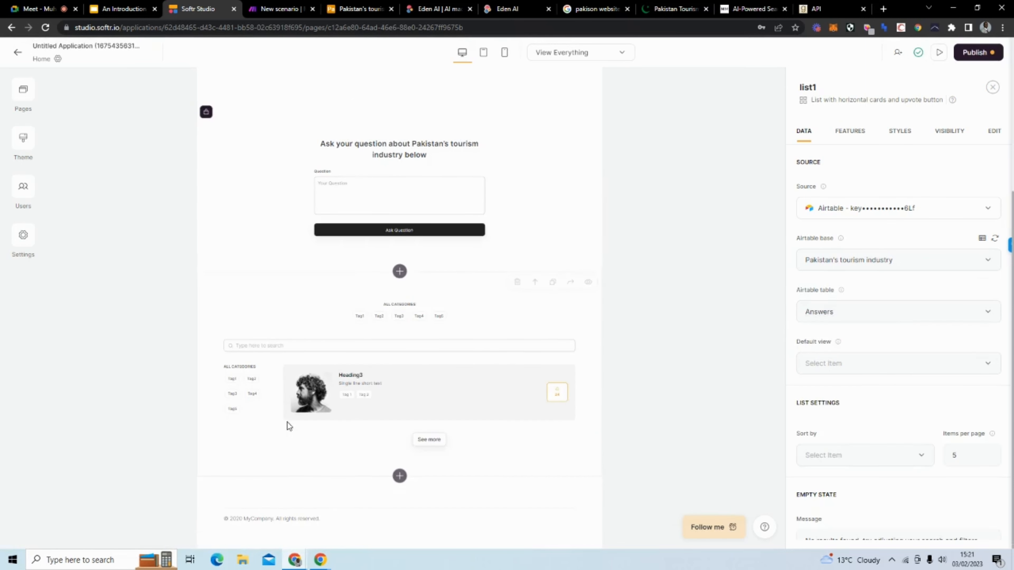
Step: Delete both ALL CATEGORIES filters and remove the Image field from the list cards
{"action": "left_click", "coordinate": [845, 137]}
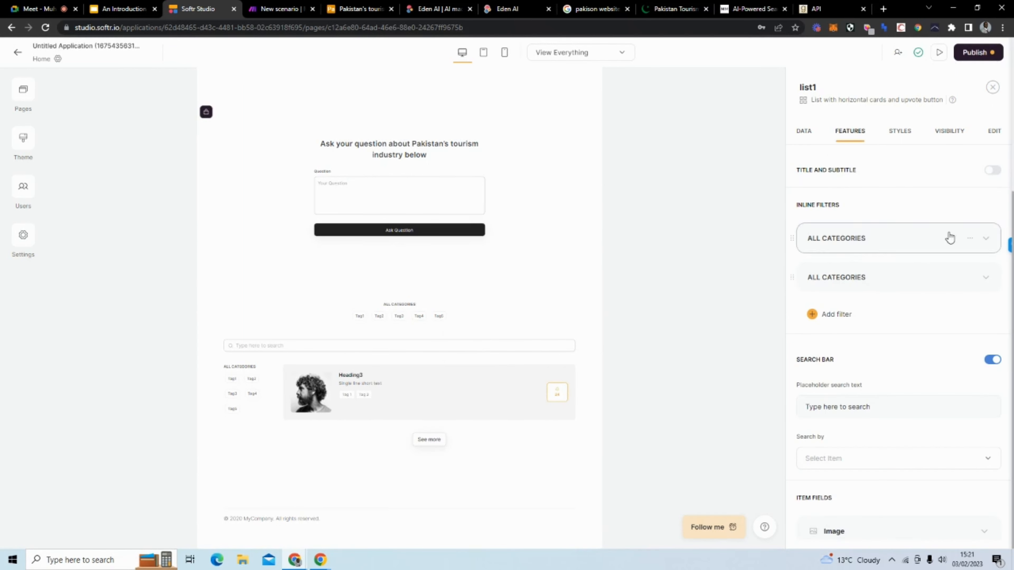
{"action": "left_click", "coordinate": [969, 238]}
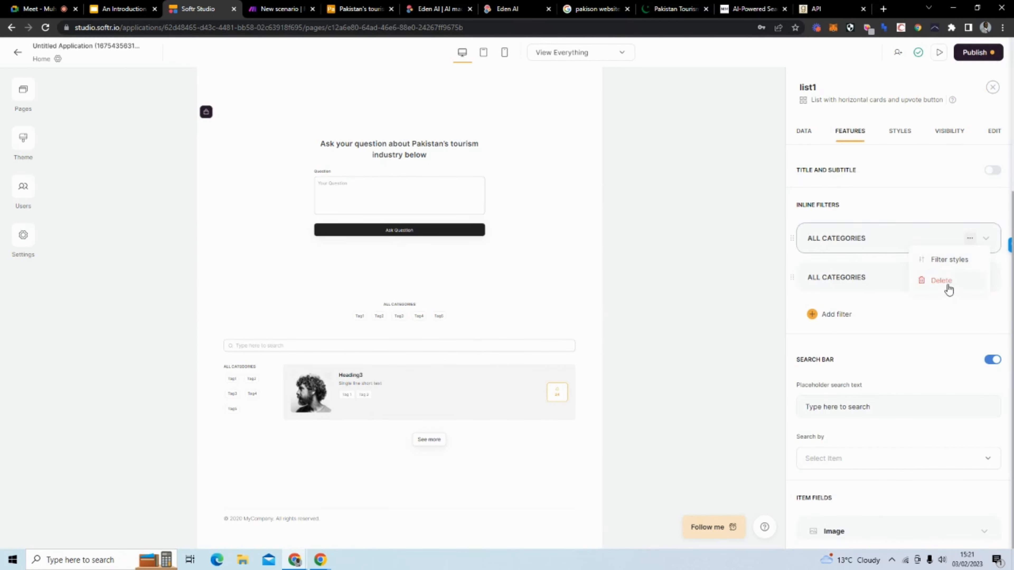
{"action": "left_click", "coordinate": [949, 289]}
{"action": "left_click", "coordinate": [970, 239]}
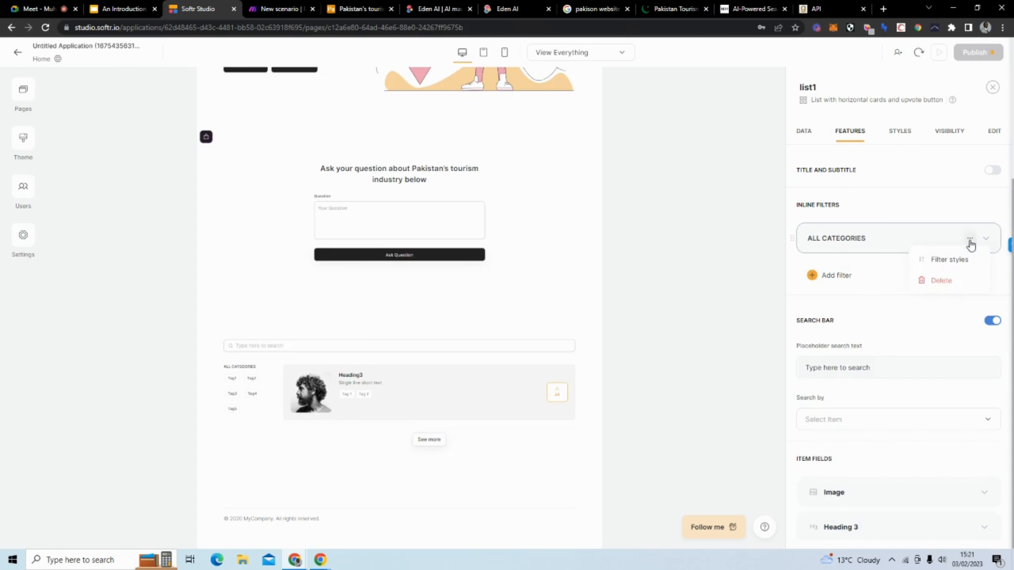
{"action": "left_click", "coordinate": [939, 289]}
{"action": "scroll", "coordinate": [903, 240], "scroll_direction": "down", "scroll_amount": 4}
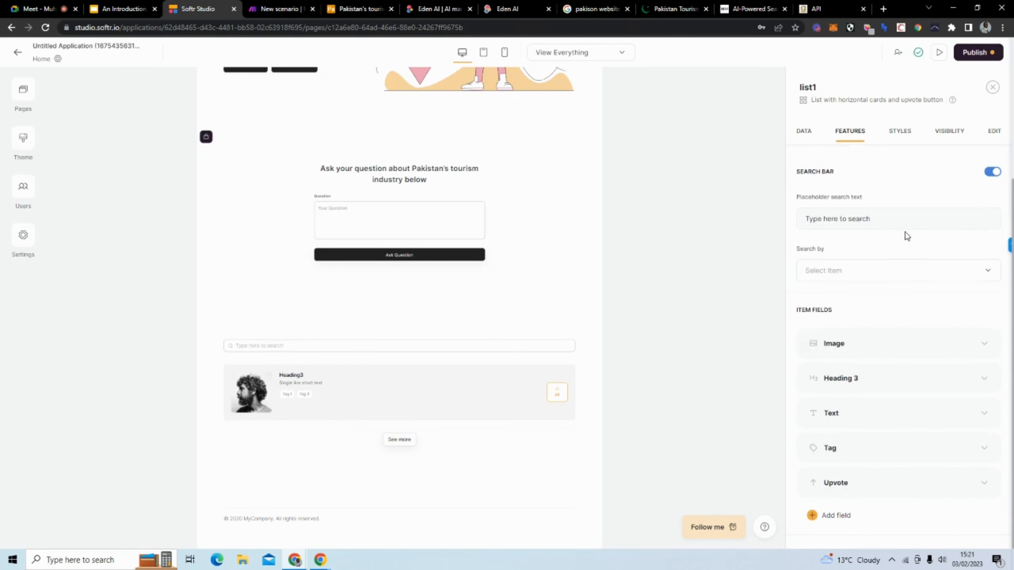
{"action": "scroll", "coordinate": [899, 228], "scroll_direction": "down", "scroll_amount": 4}
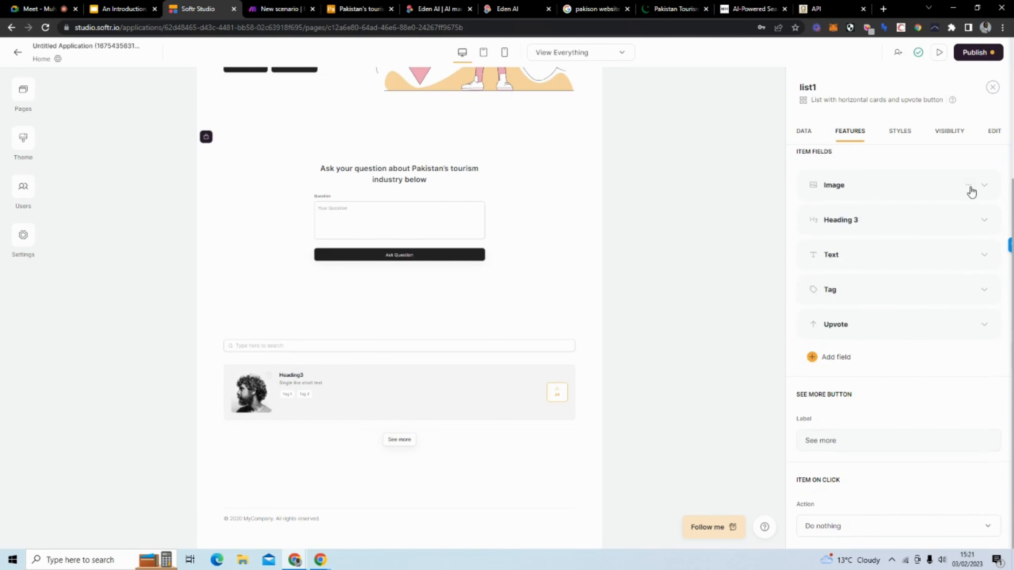
{"action": "left_click", "coordinate": [970, 187]}
{"action": "left_click", "coordinate": [938, 232]}
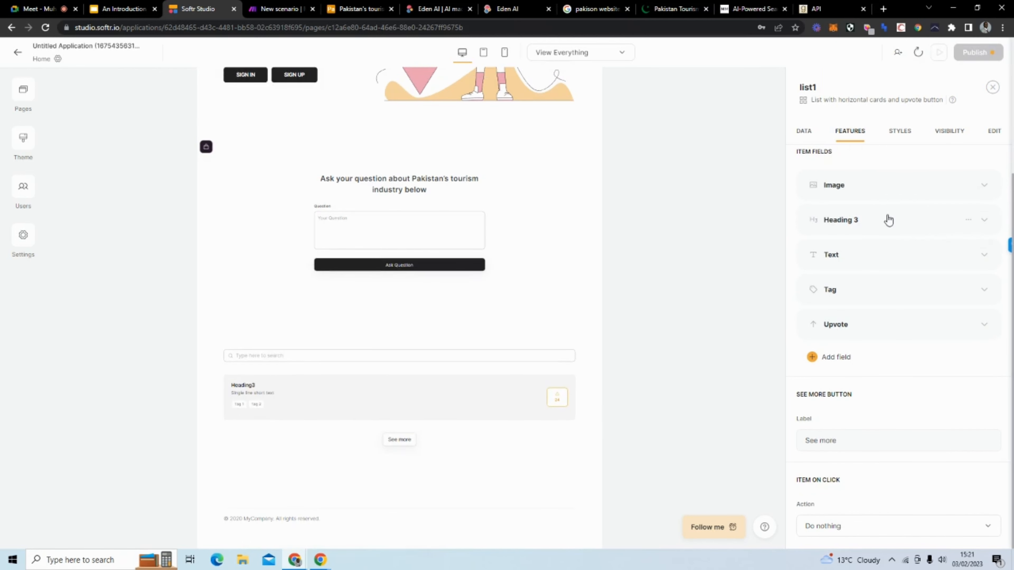
Step: Set the card heading to Questions and the text content to Answers
{"action": "left_click", "coordinate": [888, 220]}
{"action": "left_click", "coordinate": [885, 285]}
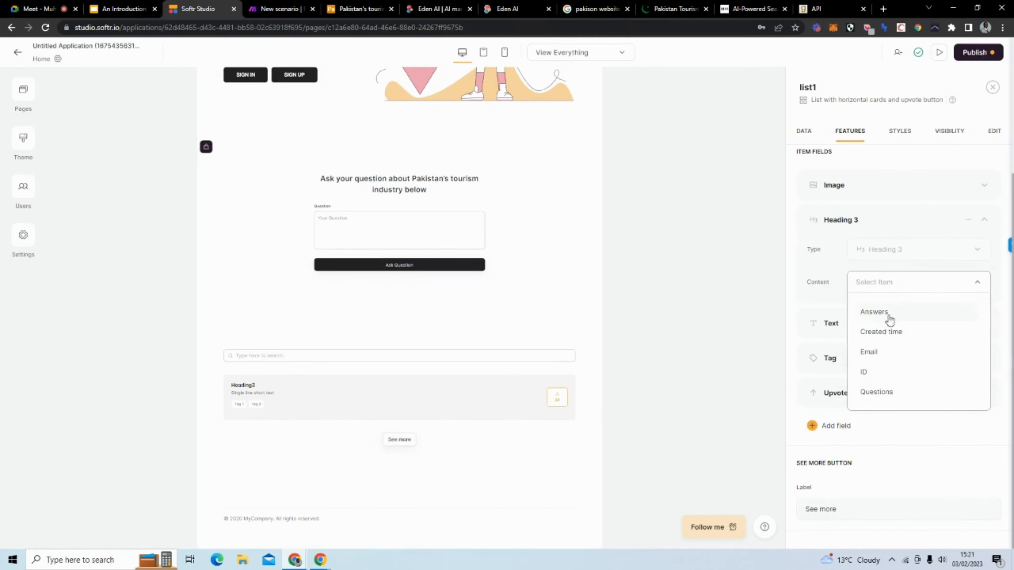
{"action": "left_click", "coordinate": [894, 393]}
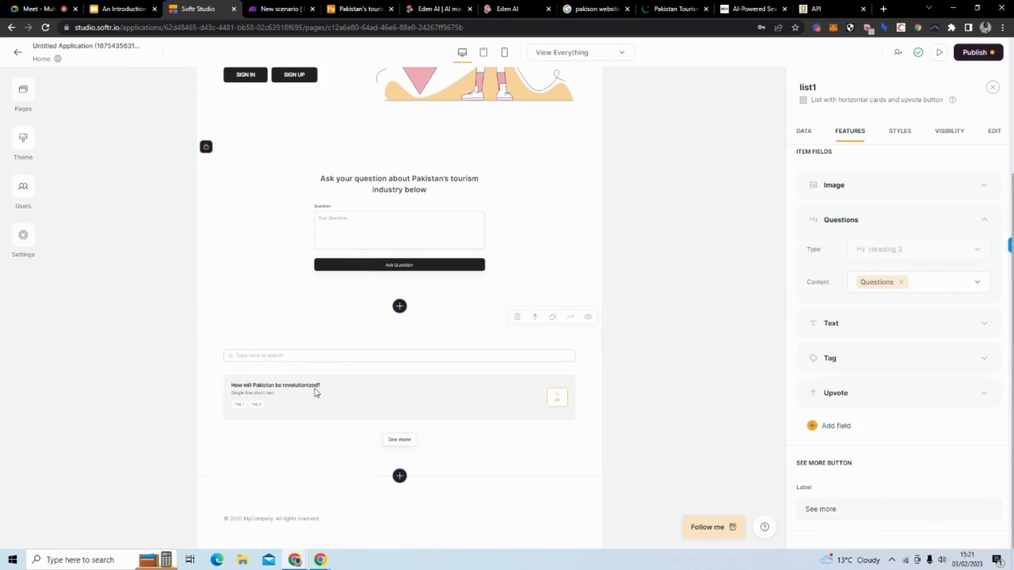
{"action": "left_click", "coordinate": [877, 226]}
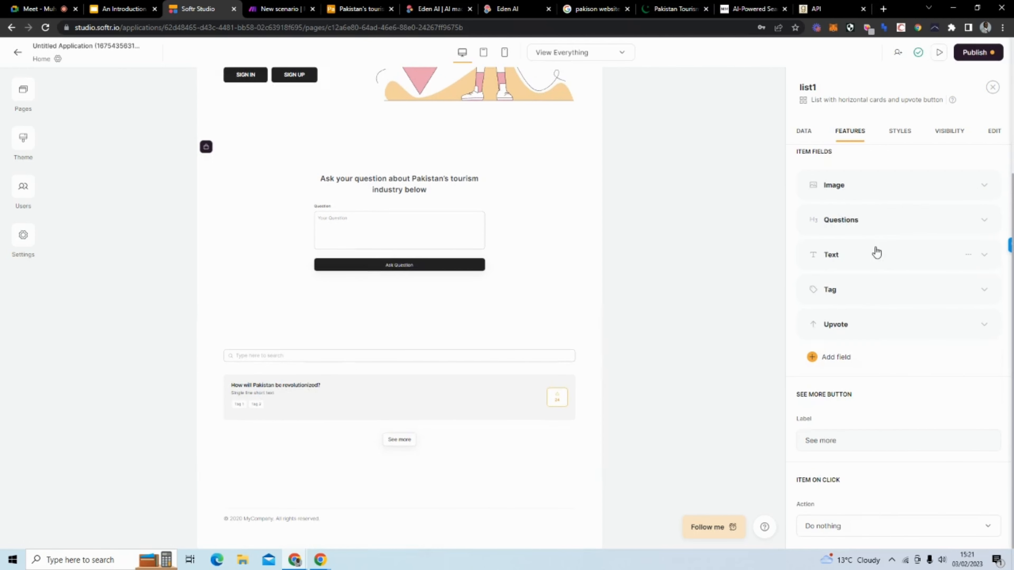
{"action": "left_click", "coordinate": [865, 250]}
{"action": "left_click", "coordinate": [876, 317]}
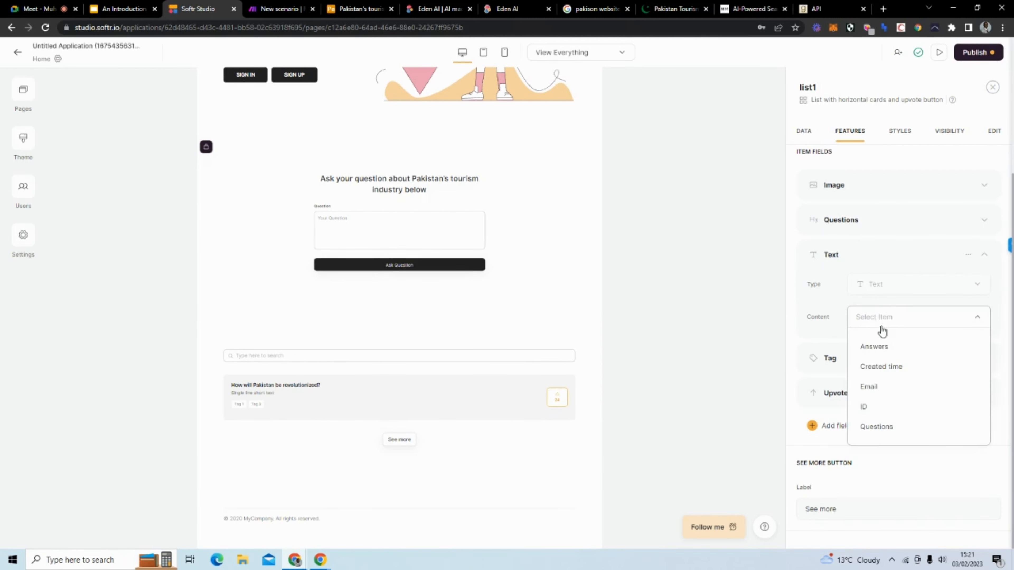
{"action": "left_click", "coordinate": [878, 348]}
{"action": "left_click", "coordinate": [861, 254]}
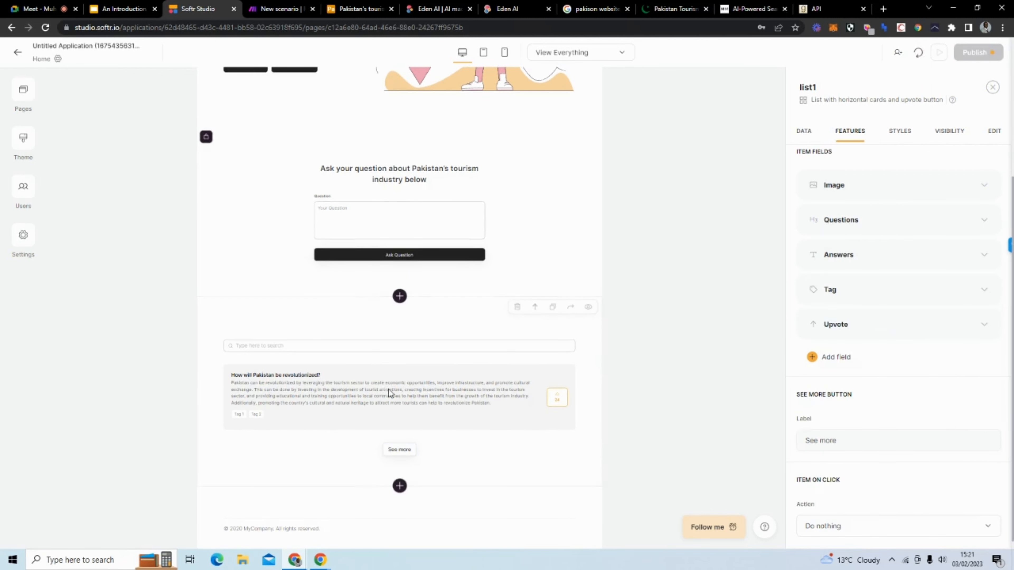
Step: Hide the Tag and Upvote fields from the list cards
{"action": "left_click", "coordinate": [868, 288]}
{"action": "left_click", "coordinate": [969, 290]}
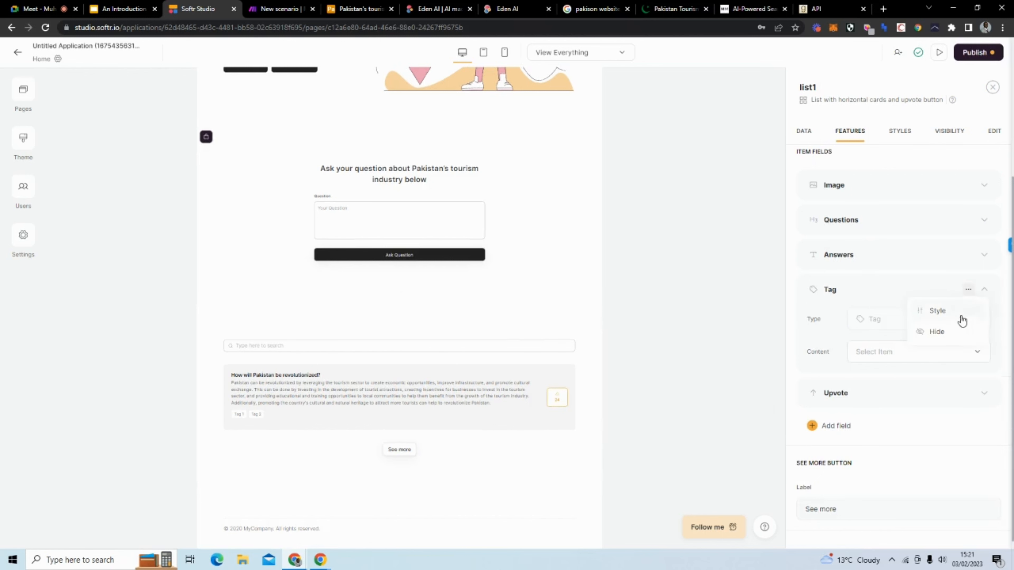
{"action": "left_click", "coordinate": [943, 332]}
{"action": "left_click", "coordinate": [914, 334]}
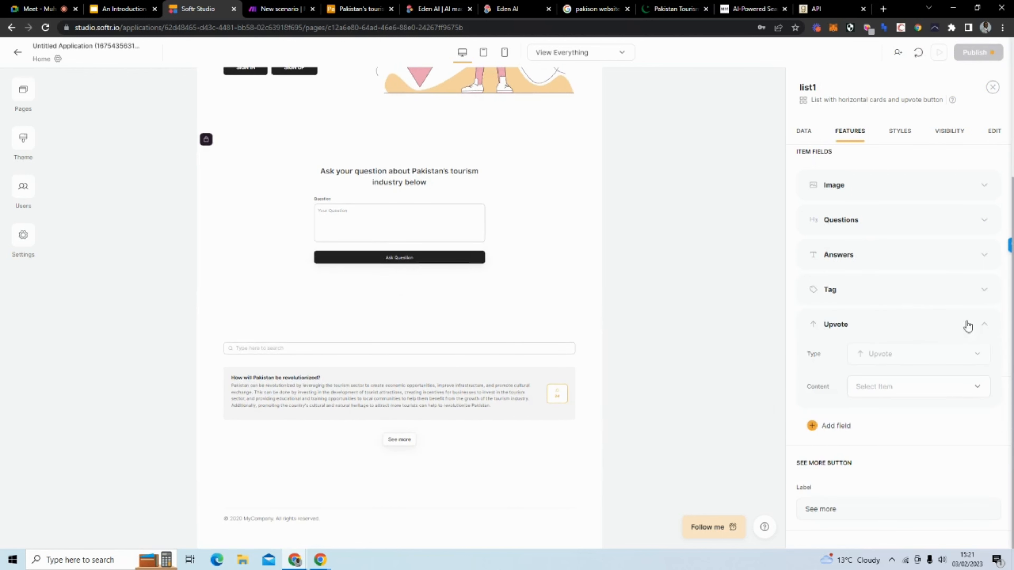
{"action": "left_click", "coordinate": [969, 324]}
{"action": "left_click", "coordinate": [937, 367]}
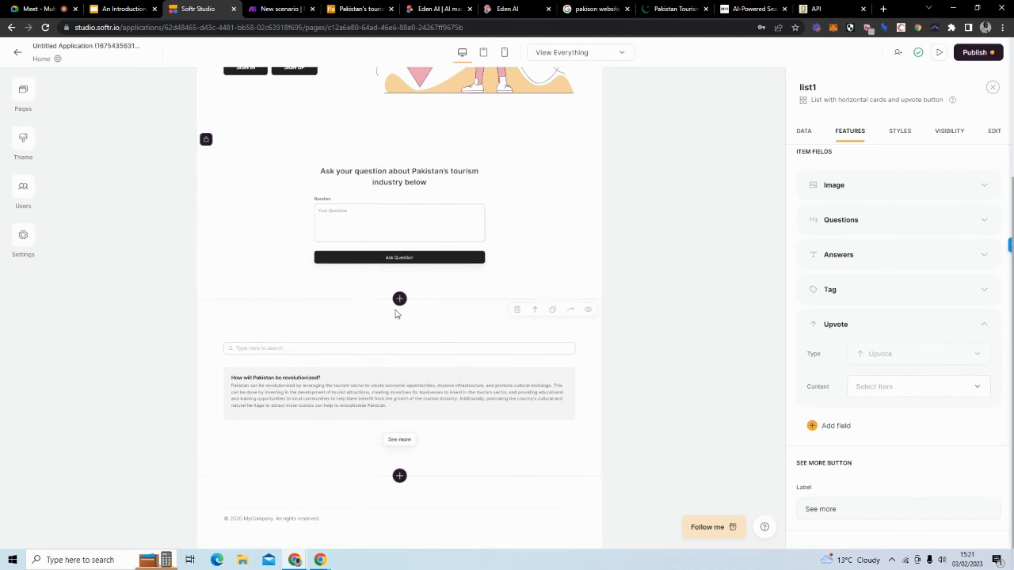
{"action": "scroll", "coordinate": [878, 316], "scroll_direction": "down", "scroll_amount": 1}
{"action": "scroll", "coordinate": [878, 314], "scroll_direction": "down", "scroll_amount": 2}
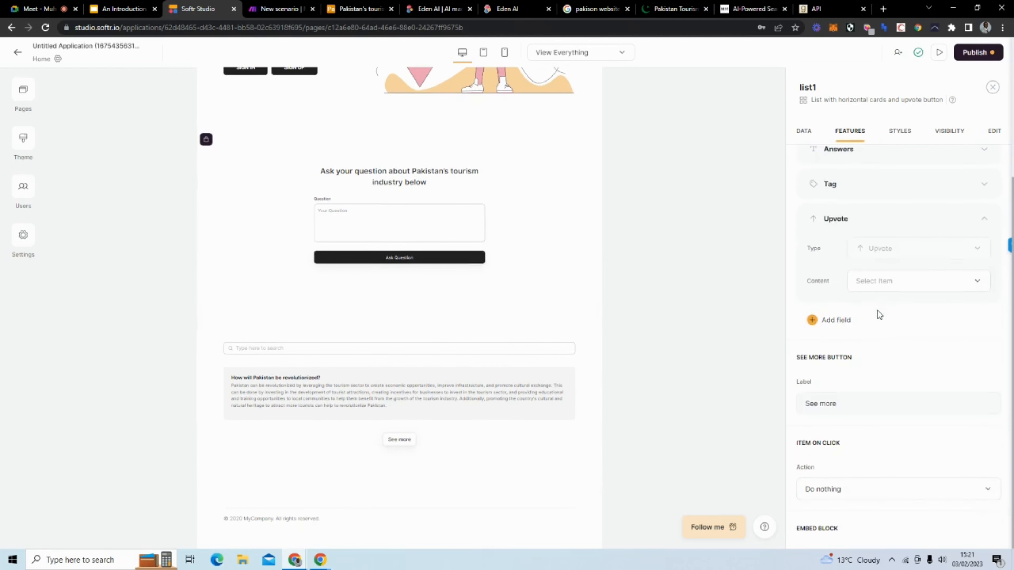
{"action": "scroll", "coordinate": [878, 314], "scroll_direction": "up", "scroll_amount": 6}
{"action": "scroll", "coordinate": [878, 315], "scroll_direction": "up", "scroll_amount": 3}
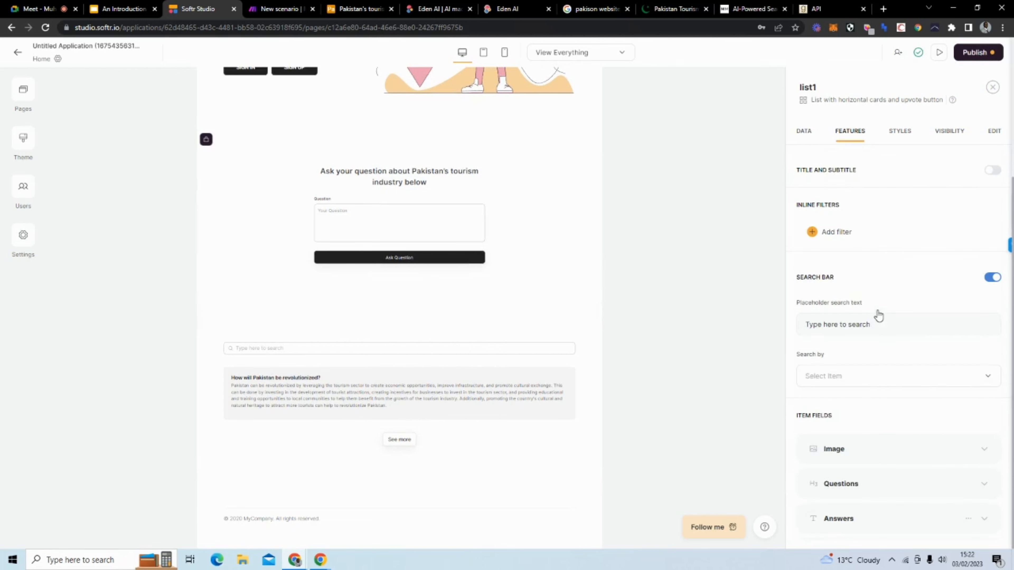
Step: Turn on the list title, delete the placeholder subtitle, and set the heading to 'If you do not see your result immediately, please refresh the page'
{"action": "left_click", "coordinate": [992, 171]}
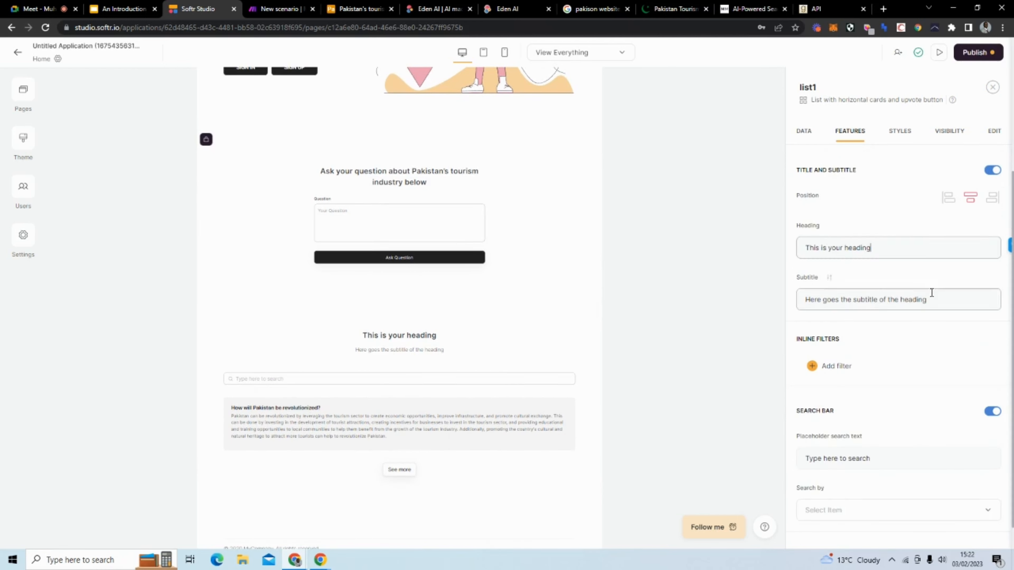
{"action": "left_click", "coordinate": [933, 301]}
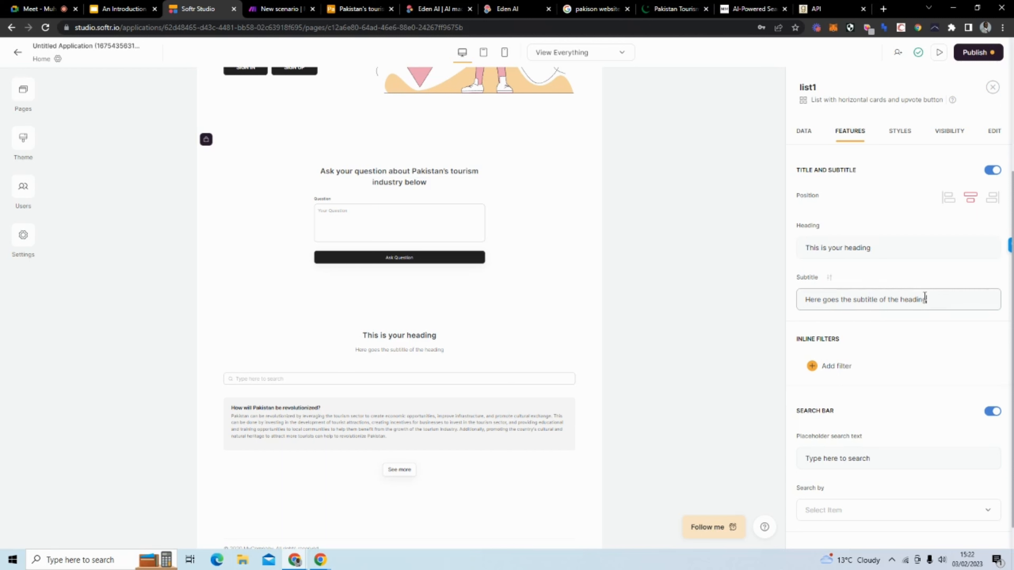
{"action": "left_click_drag", "start_coordinate": [924, 298], "coordinate": [789, 302]}
{"action": "key", "text": "BackSpace"}
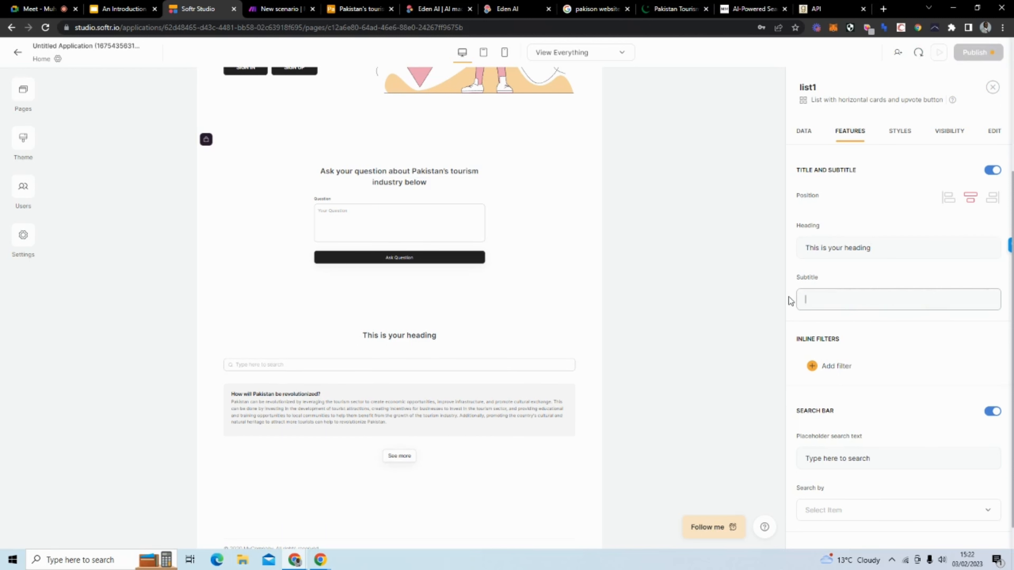
{"action": "left_click_drag", "start_coordinate": [891, 248], "coordinate": [800, 255]}
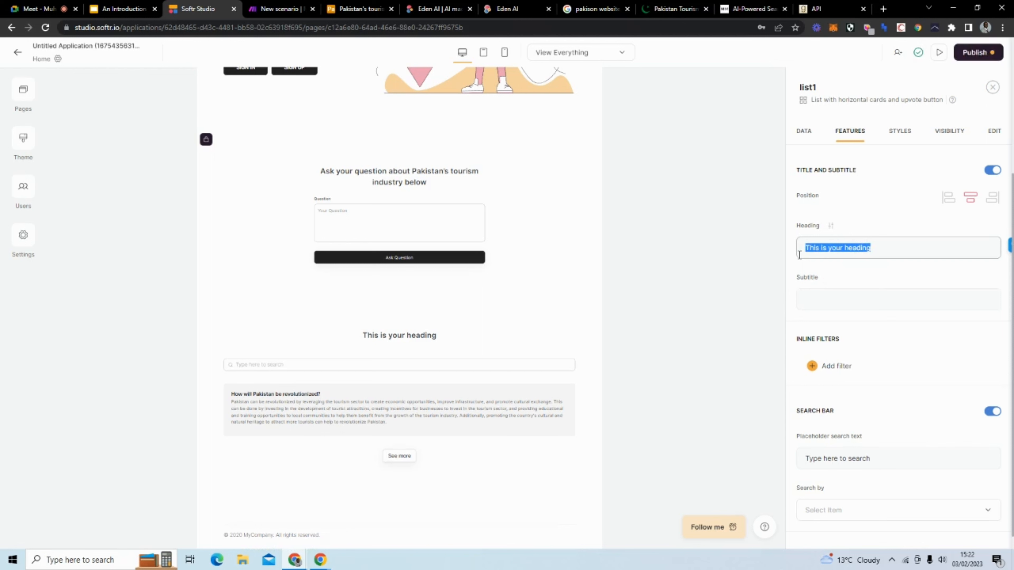
{"action": "type", "text": "If you"}
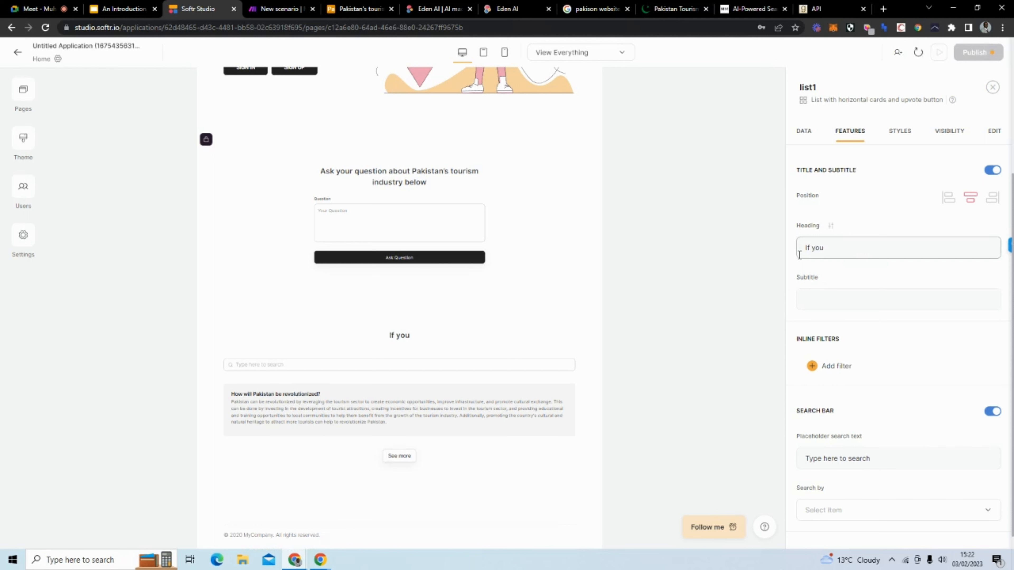
{"action": "type", "text": " do not see your re"}
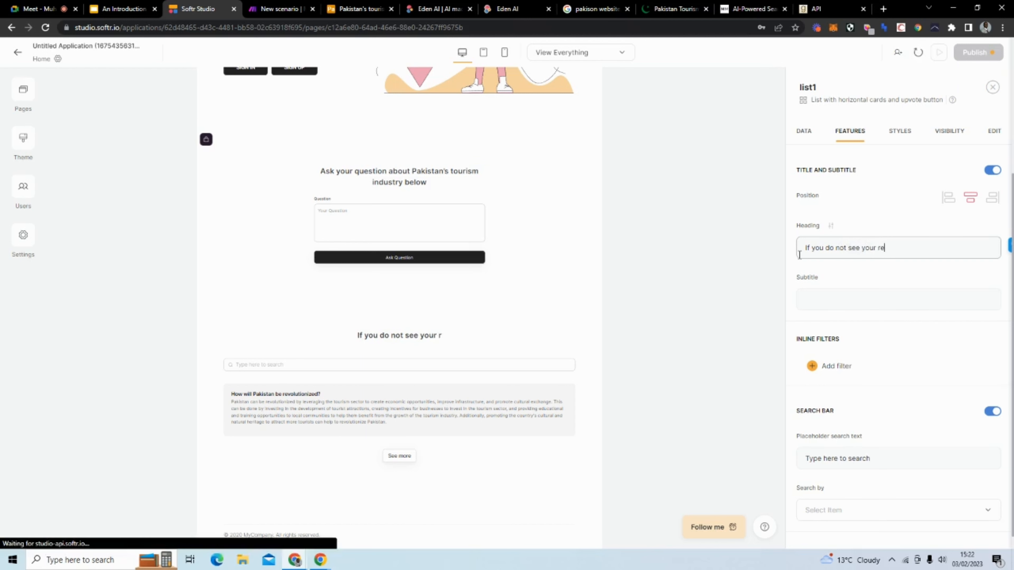
{"action": "type", "text": "sult immediat"}
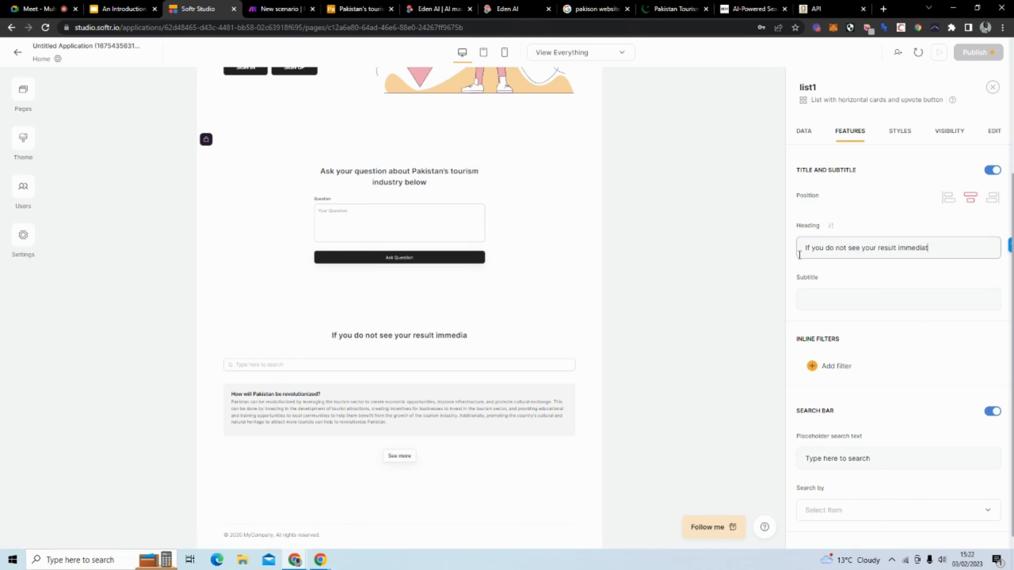
{"action": "type", "text": "ely, pleas"}
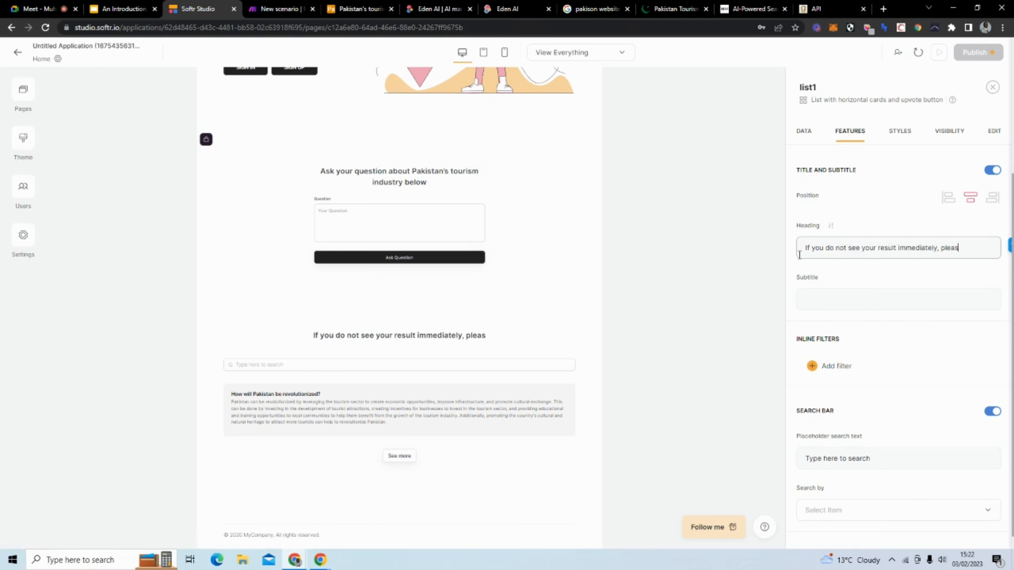
{"action": "type", "text": "e refresh the page"}
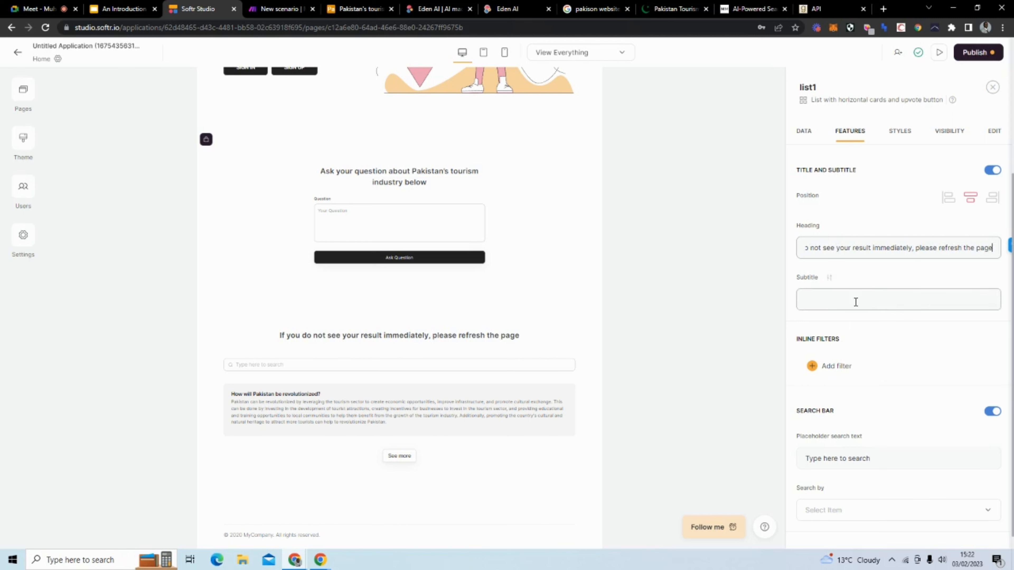
{"action": "left_click", "coordinate": [866, 269]}
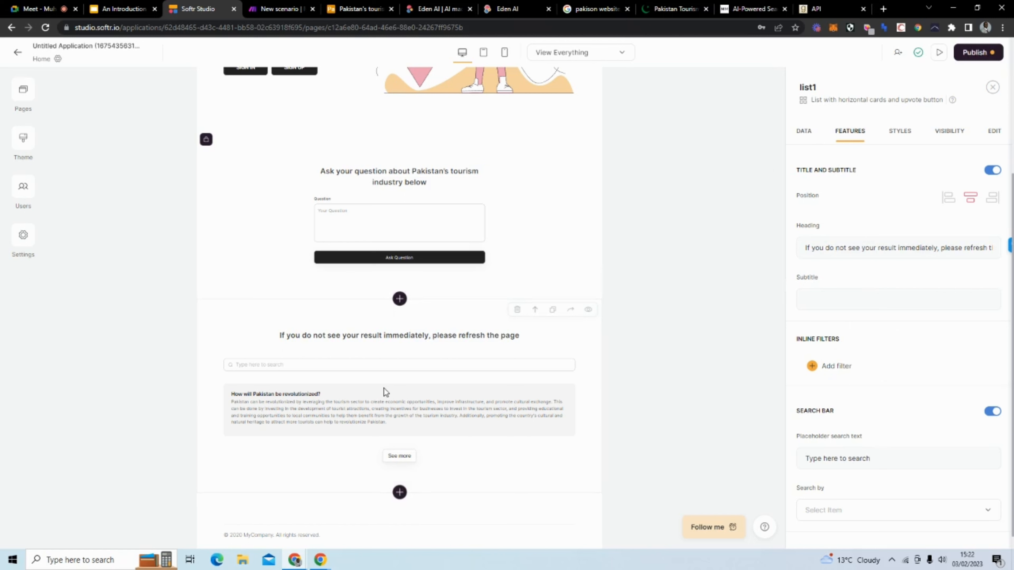
Step: In the list's Data settings, add the conditional filter Email is Logged in User's > Email
{"action": "left_click", "coordinate": [804, 132]}
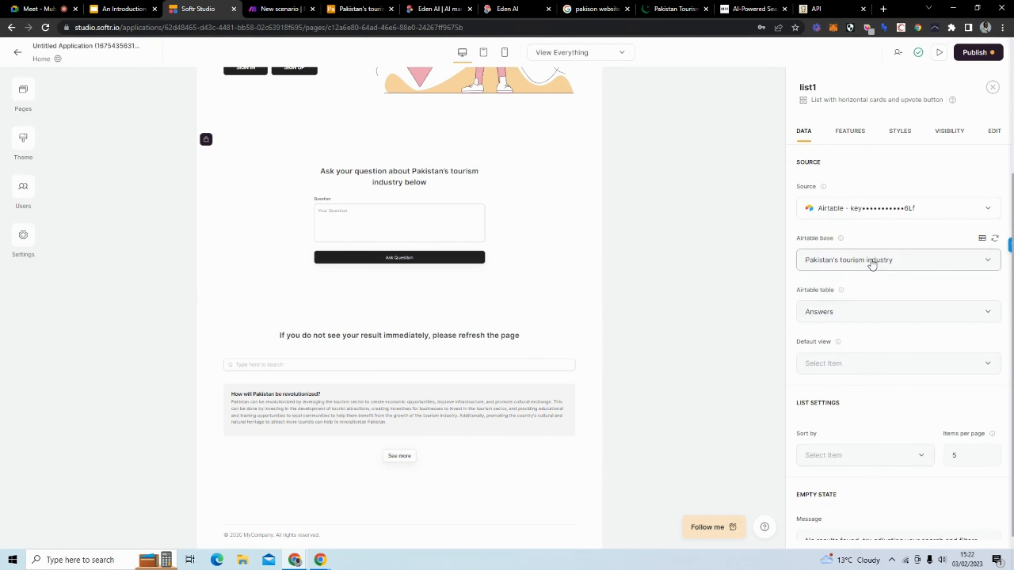
{"action": "scroll", "coordinate": [872, 263], "scroll_direction": "down", "scroll_amount": 4}
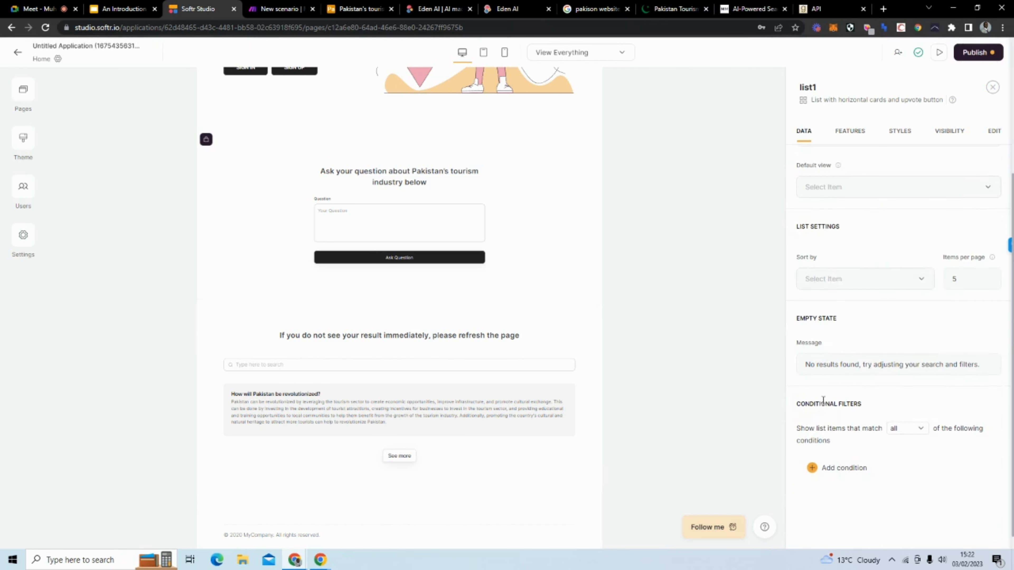
{"action": "left_click", "coordinate": [842, 469]}
{"action": "scroll", "coordinate": [846, 412], "scroll_direction": "down", "scroll_amount": 2}
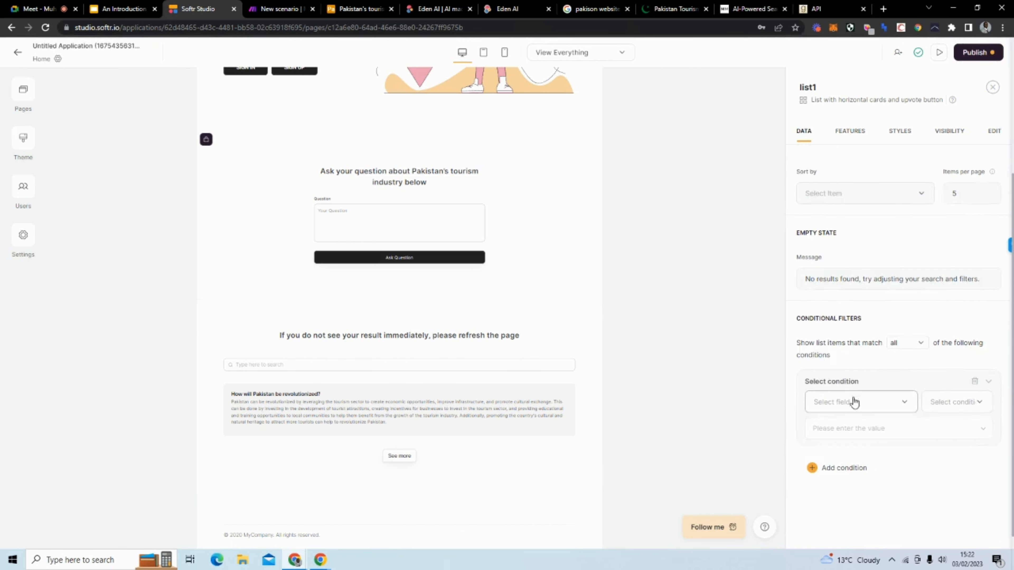
{"action": "left_click", "coordinate": [853, 404]}
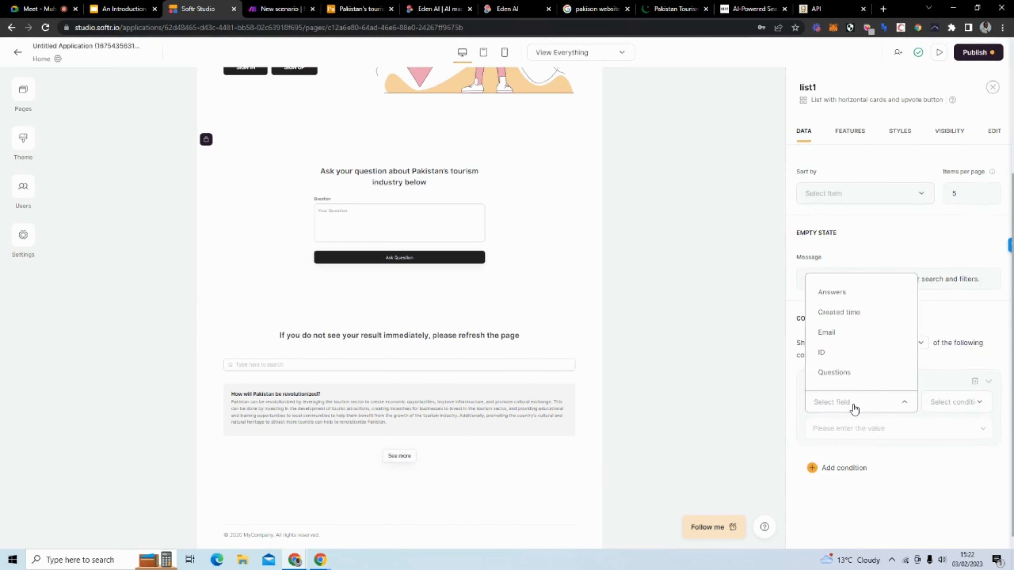
{"action": "left_click", "coordinate": [853, 334]}
{"action": "left_click", "coordinate": [974, 403]}
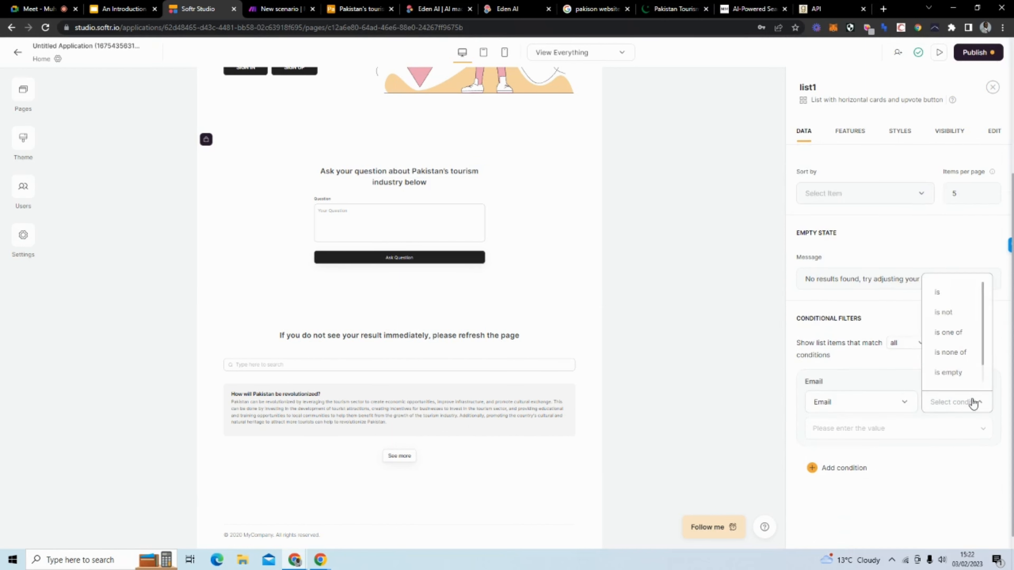
{"action": "left_click", "coordinate": [949, 292]}
{"action": "left_click", "coordinate": [981, 431]}
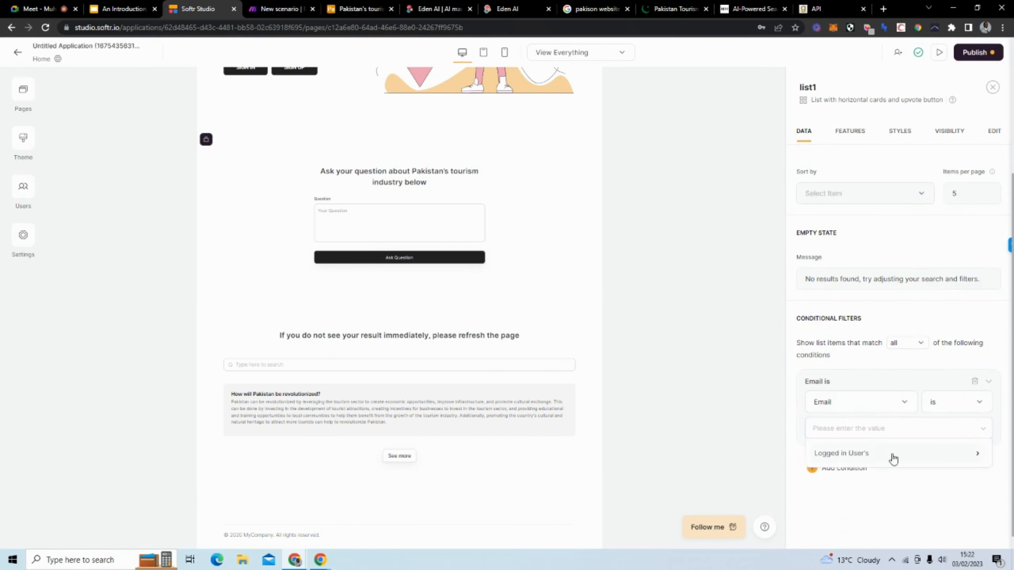
{"action": "left_click", "coordinate": [886, 457]}
{"action": "left_click", "coordinate": [853, 474]}
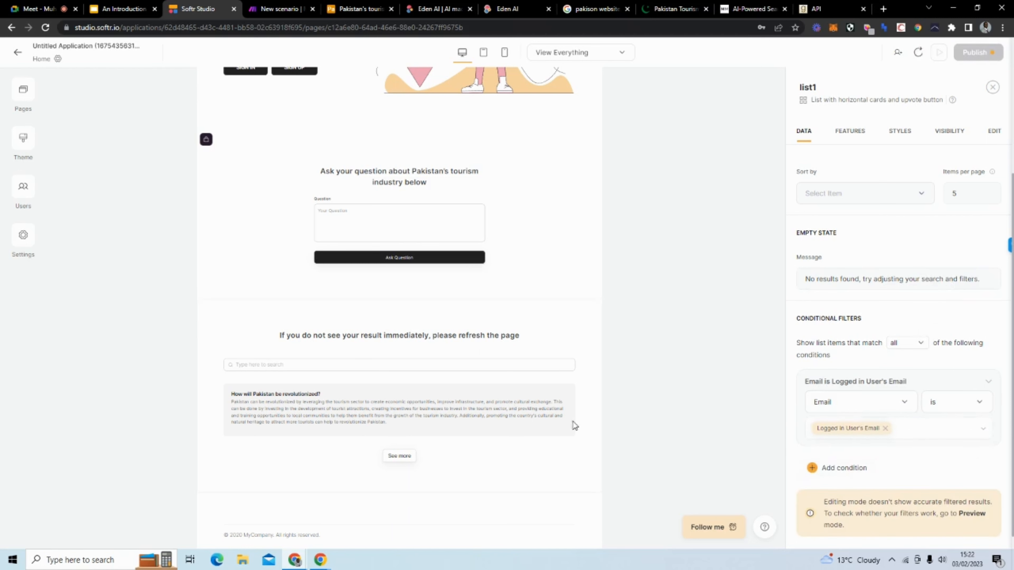